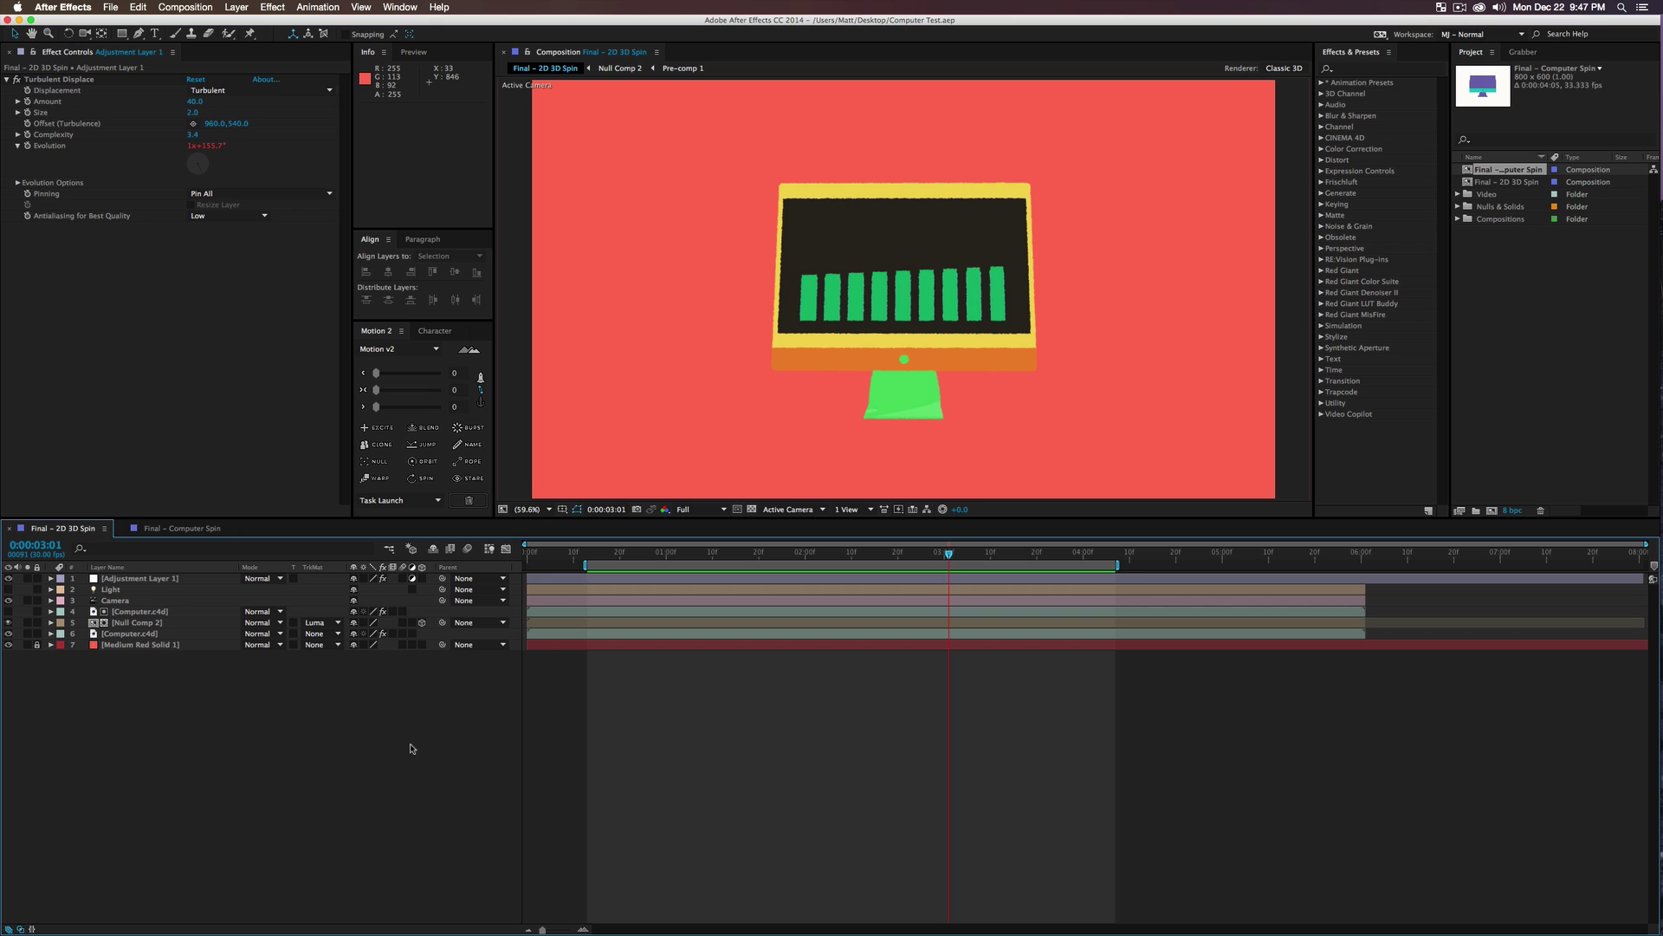
- Preview the 2D 3D Spin comp, then switch to the Final – Computer Spin composition
key(KP_0)
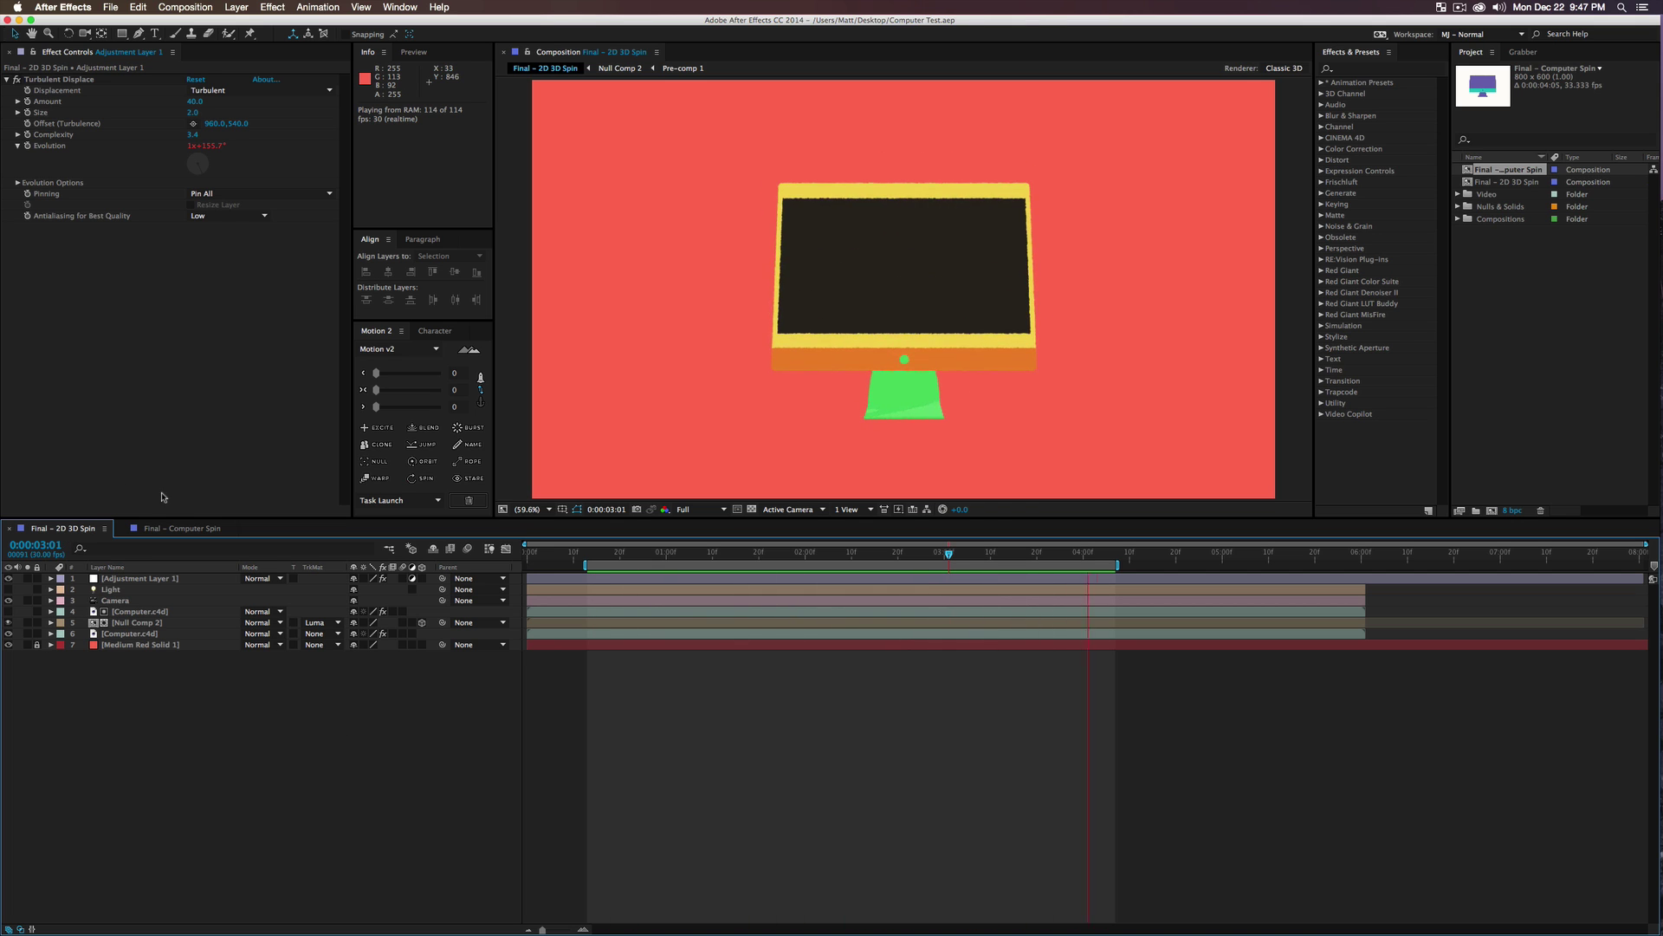
key(space)
click(170, 531)
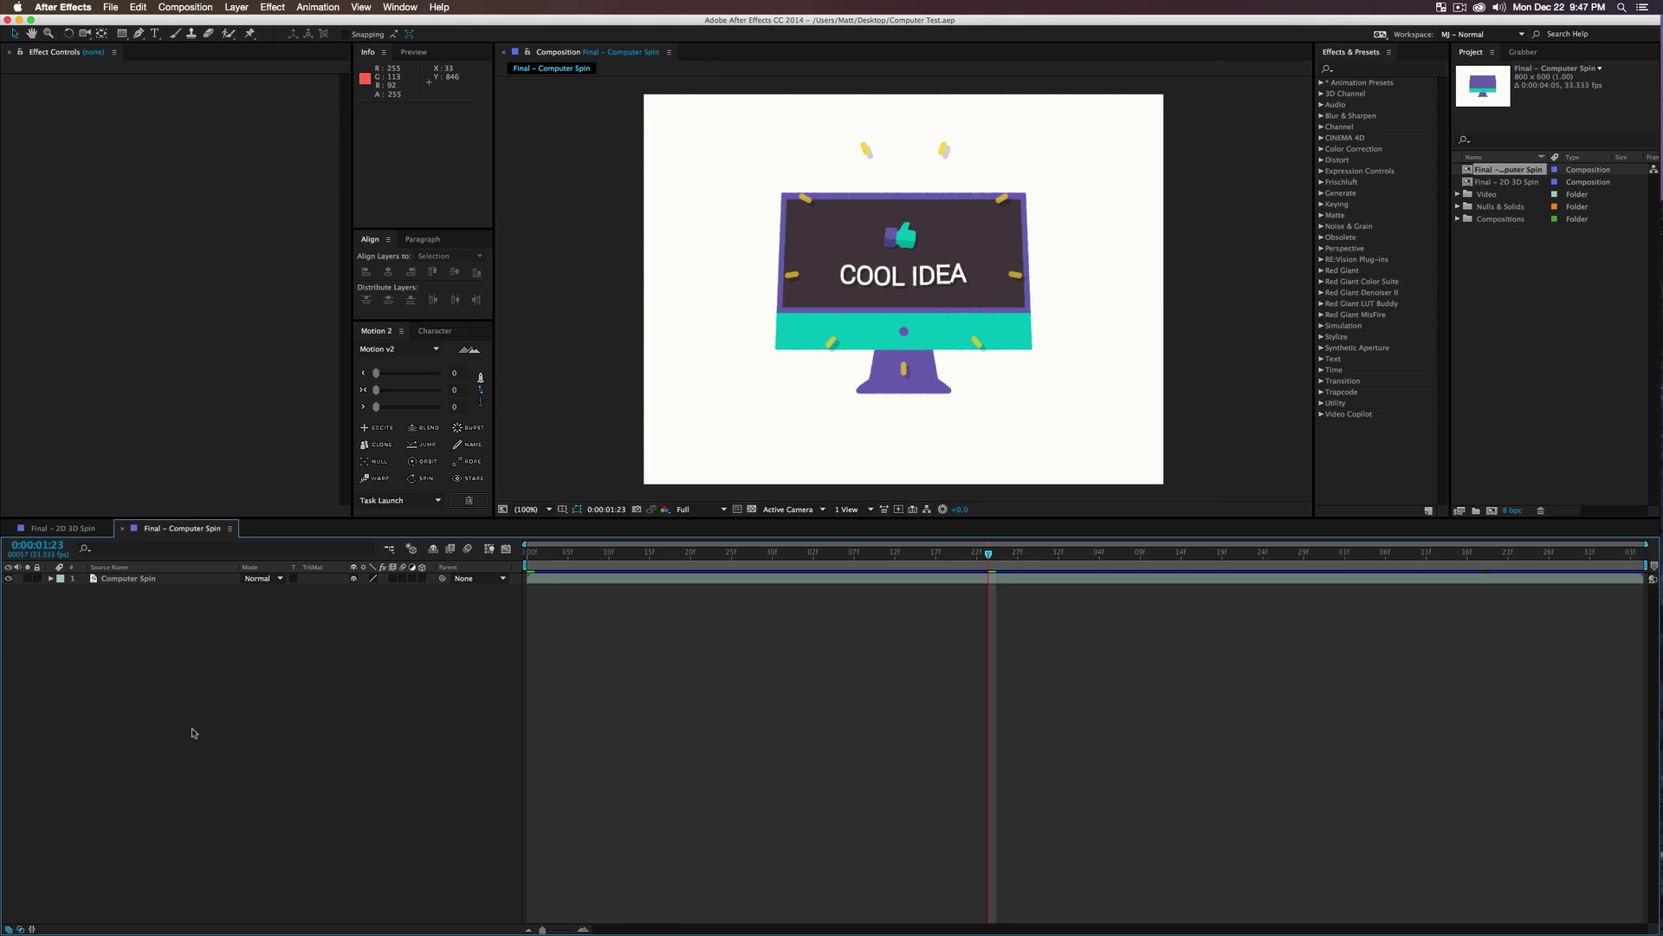
- Play a preview of the spinning COOL IDEA monitor, then bring up the File menu
key(KP_0)
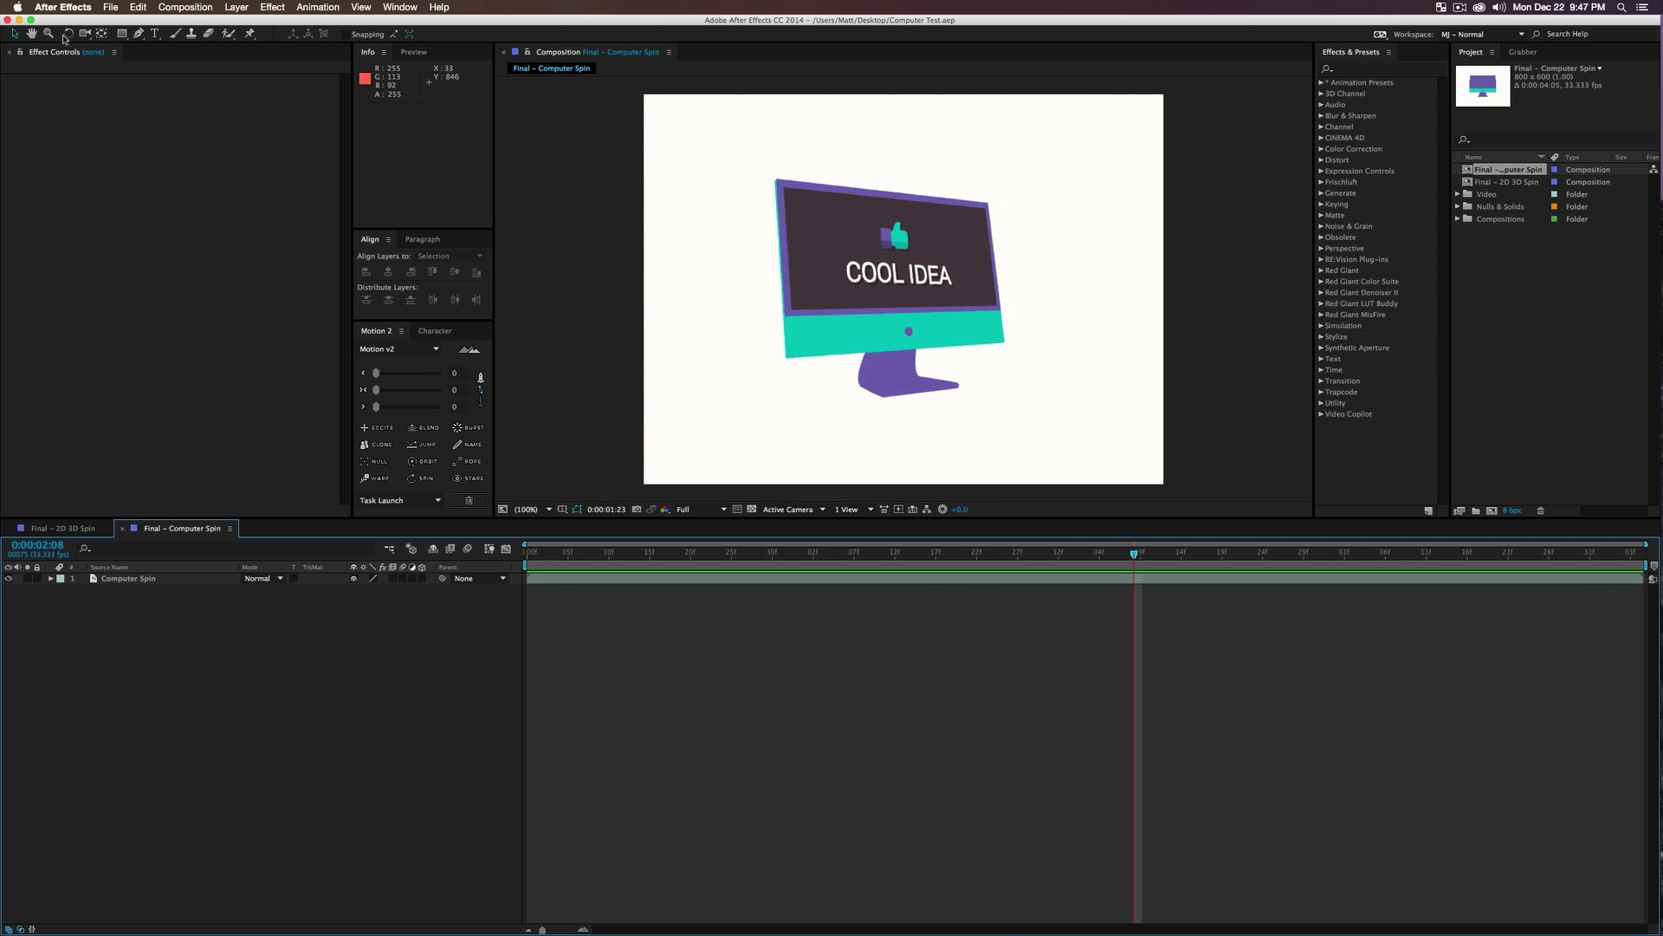
click(110, 7)
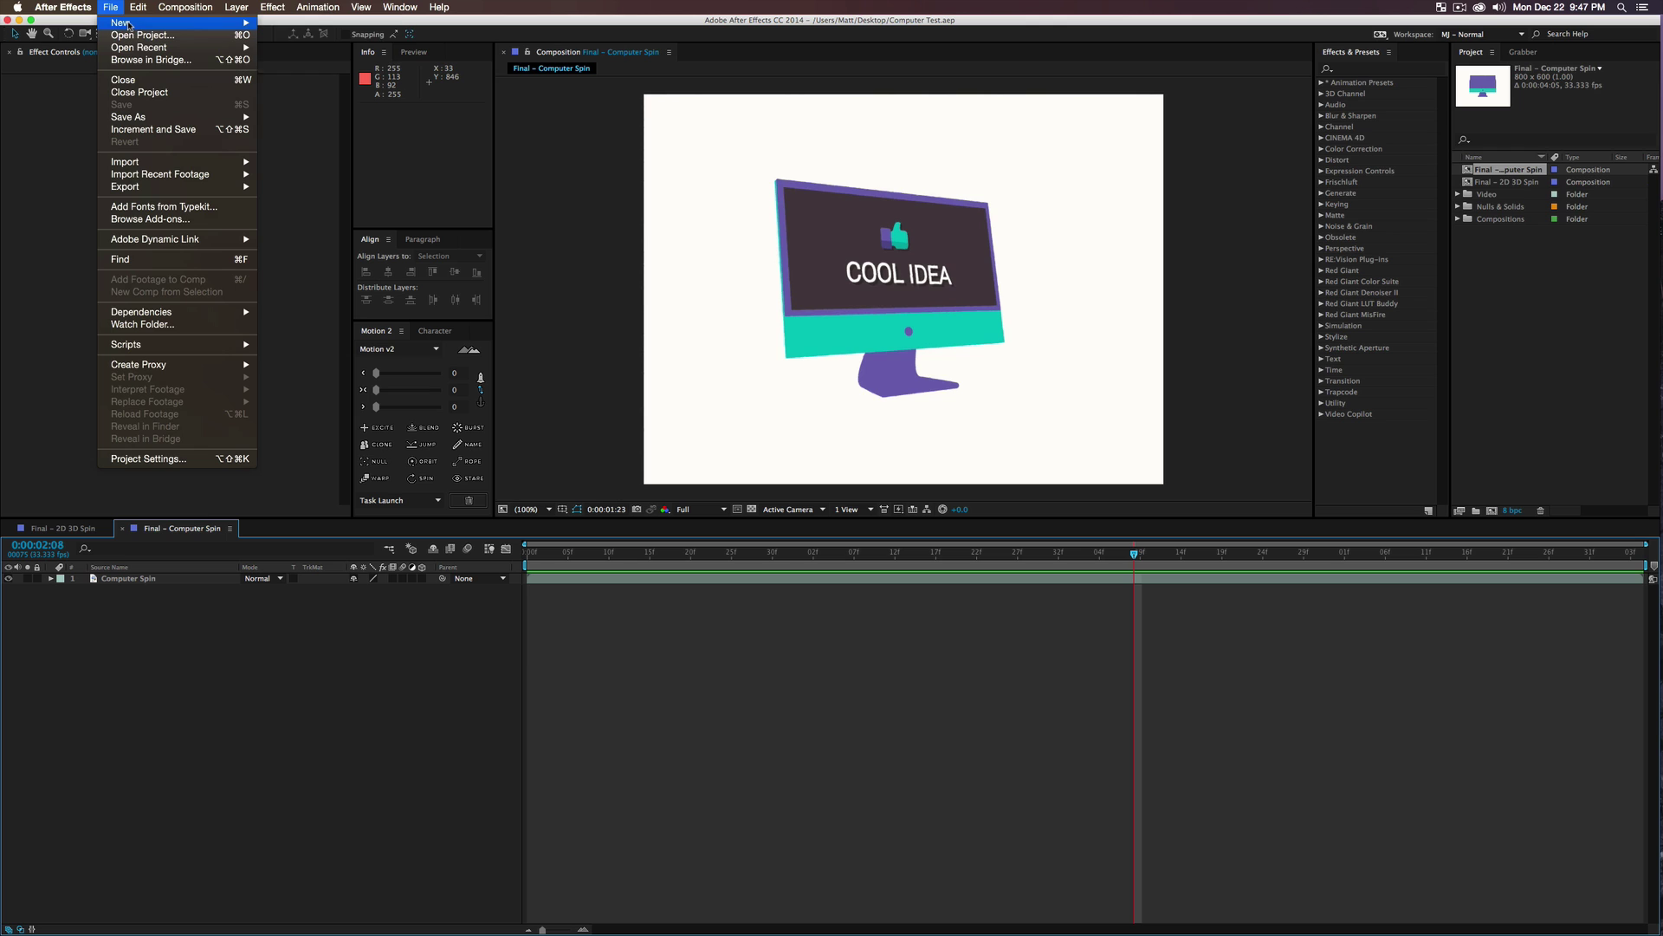
- Start a new After Effects project and create Comp 1 with default settings
mouse_move(128, 23)
click(307, 27)
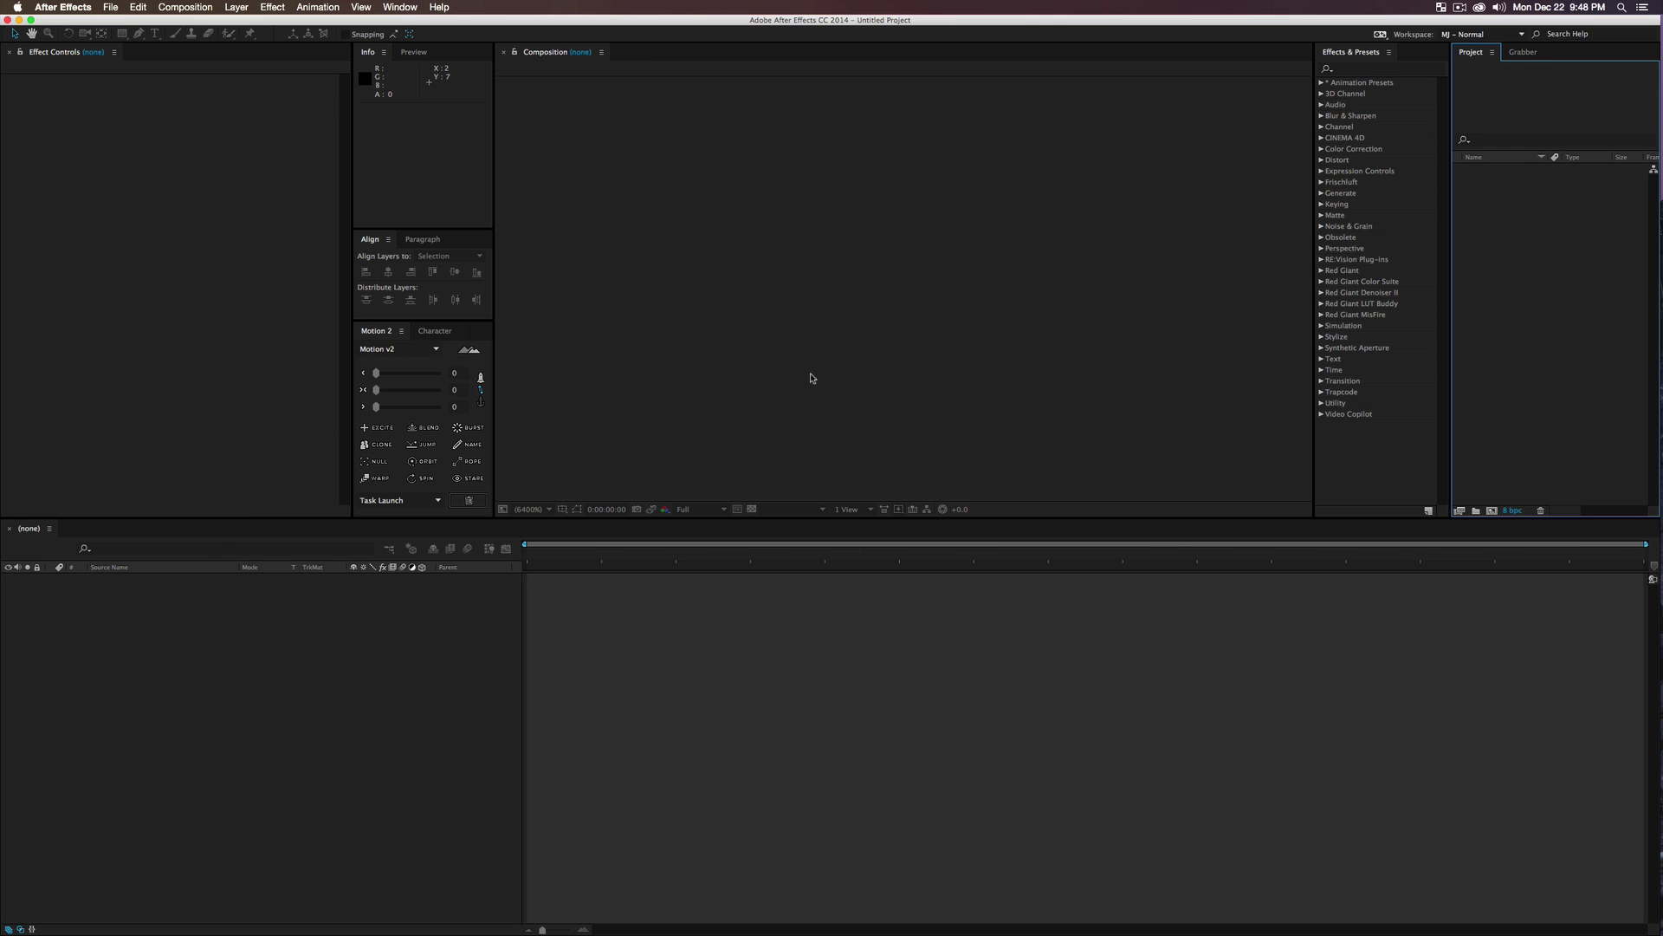
key(super+n)
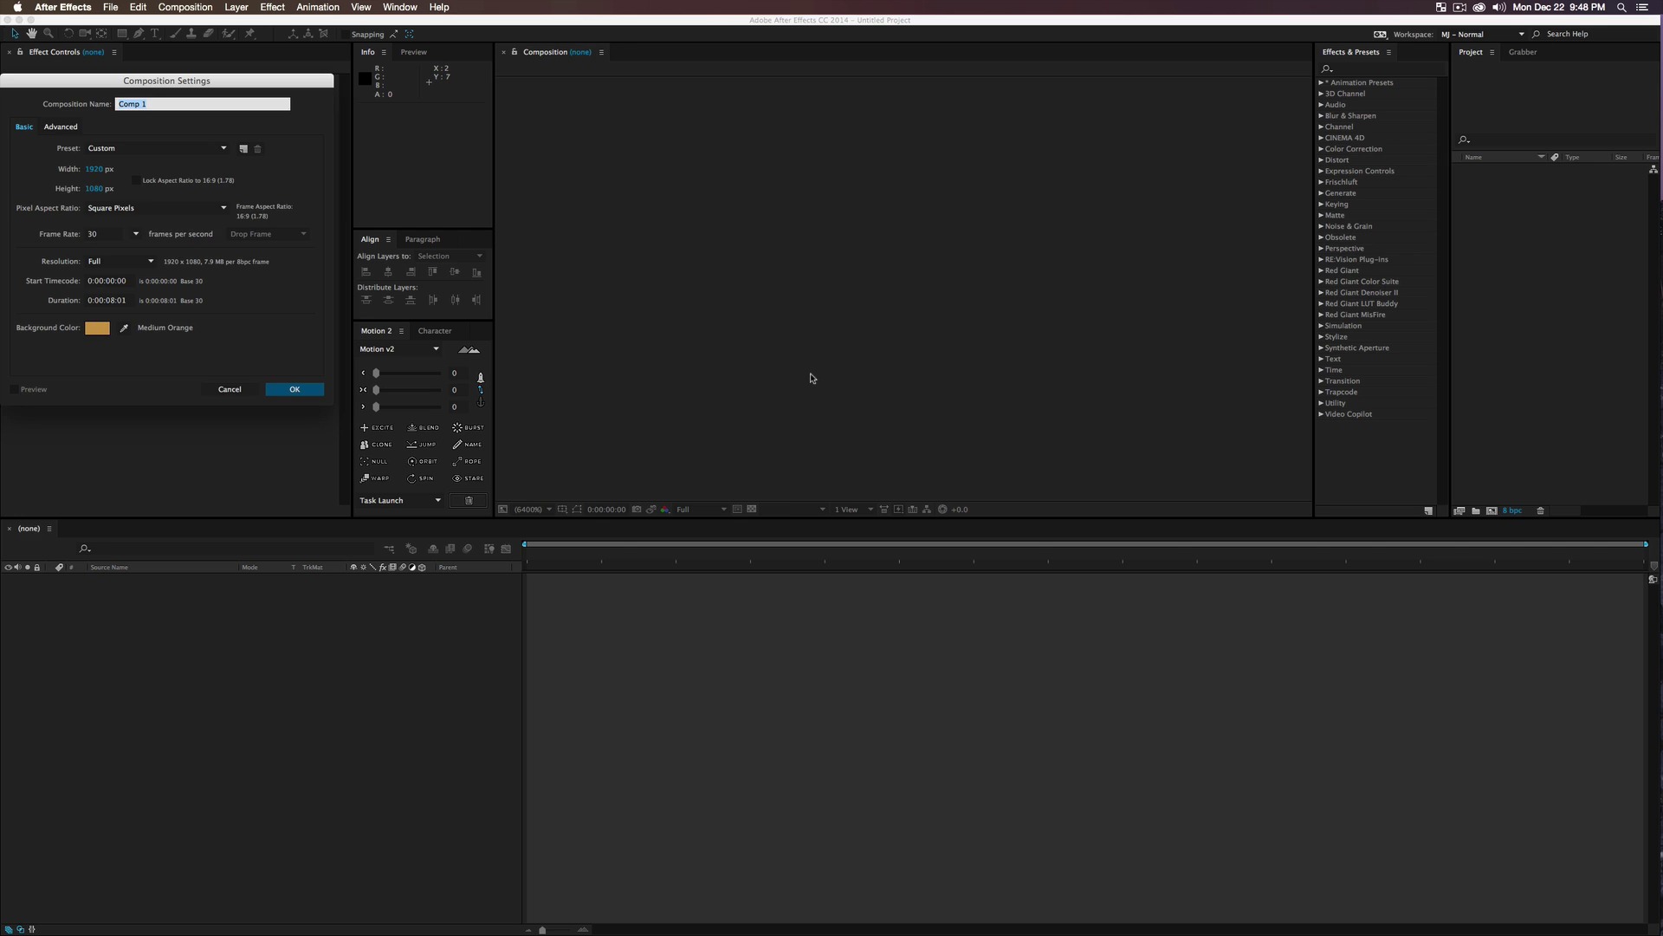
key(Return)
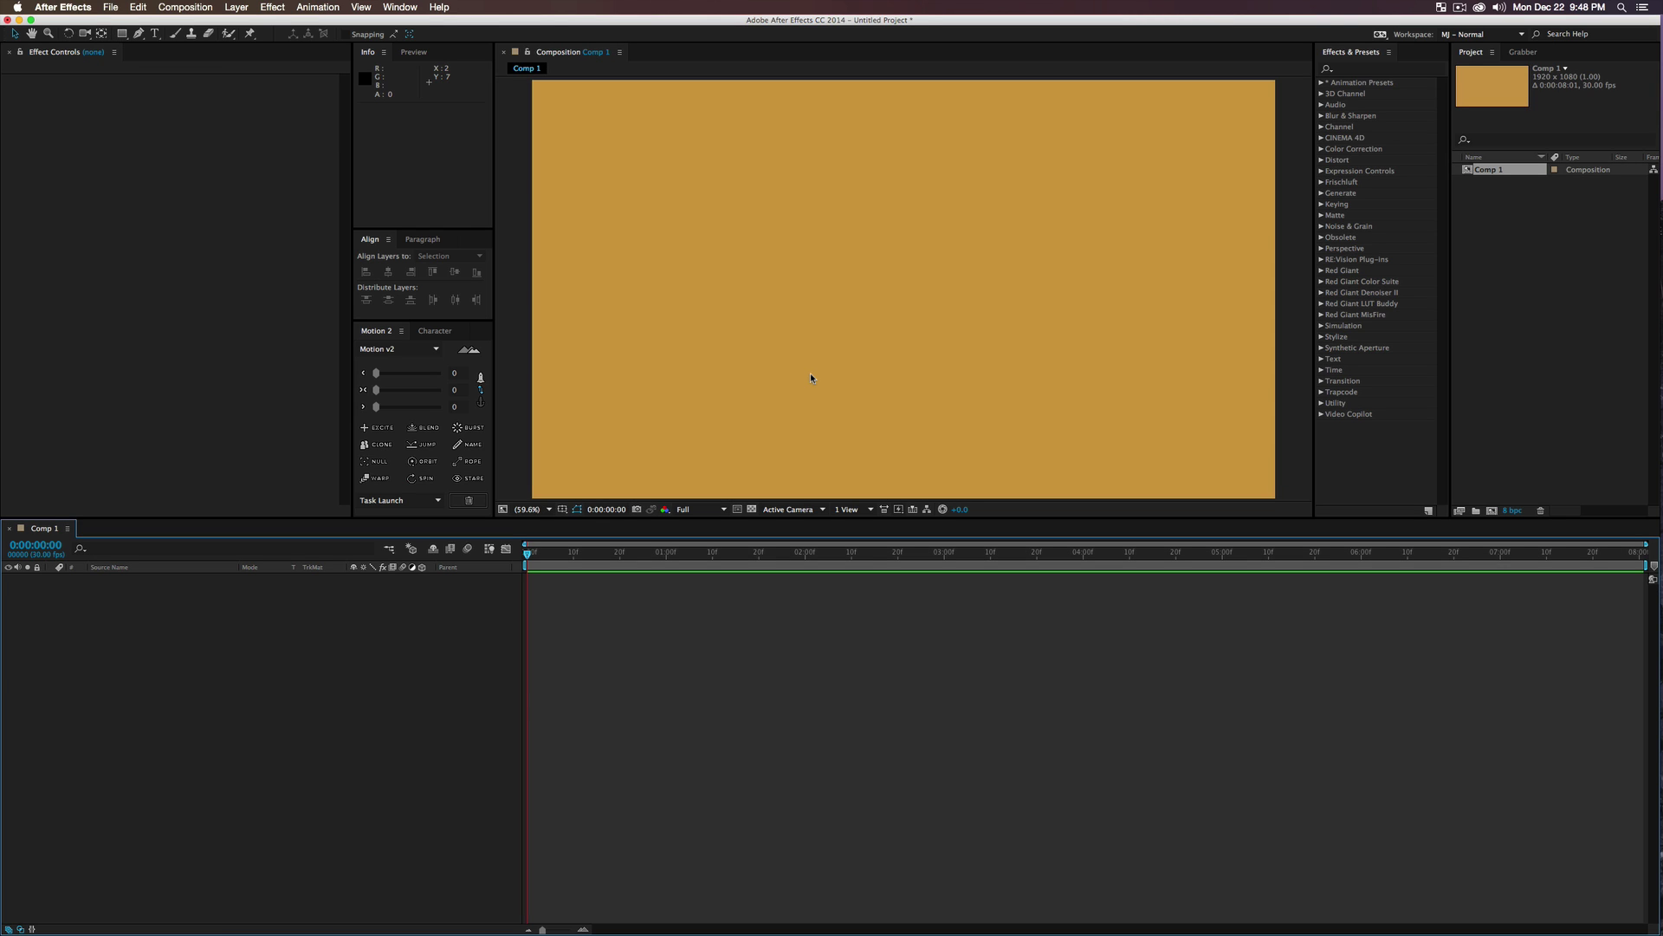
- Create a new MAXON CINEMA 4D file in the project named Computer Fantastic
click(1511, 271)
right_click(1504, 271)
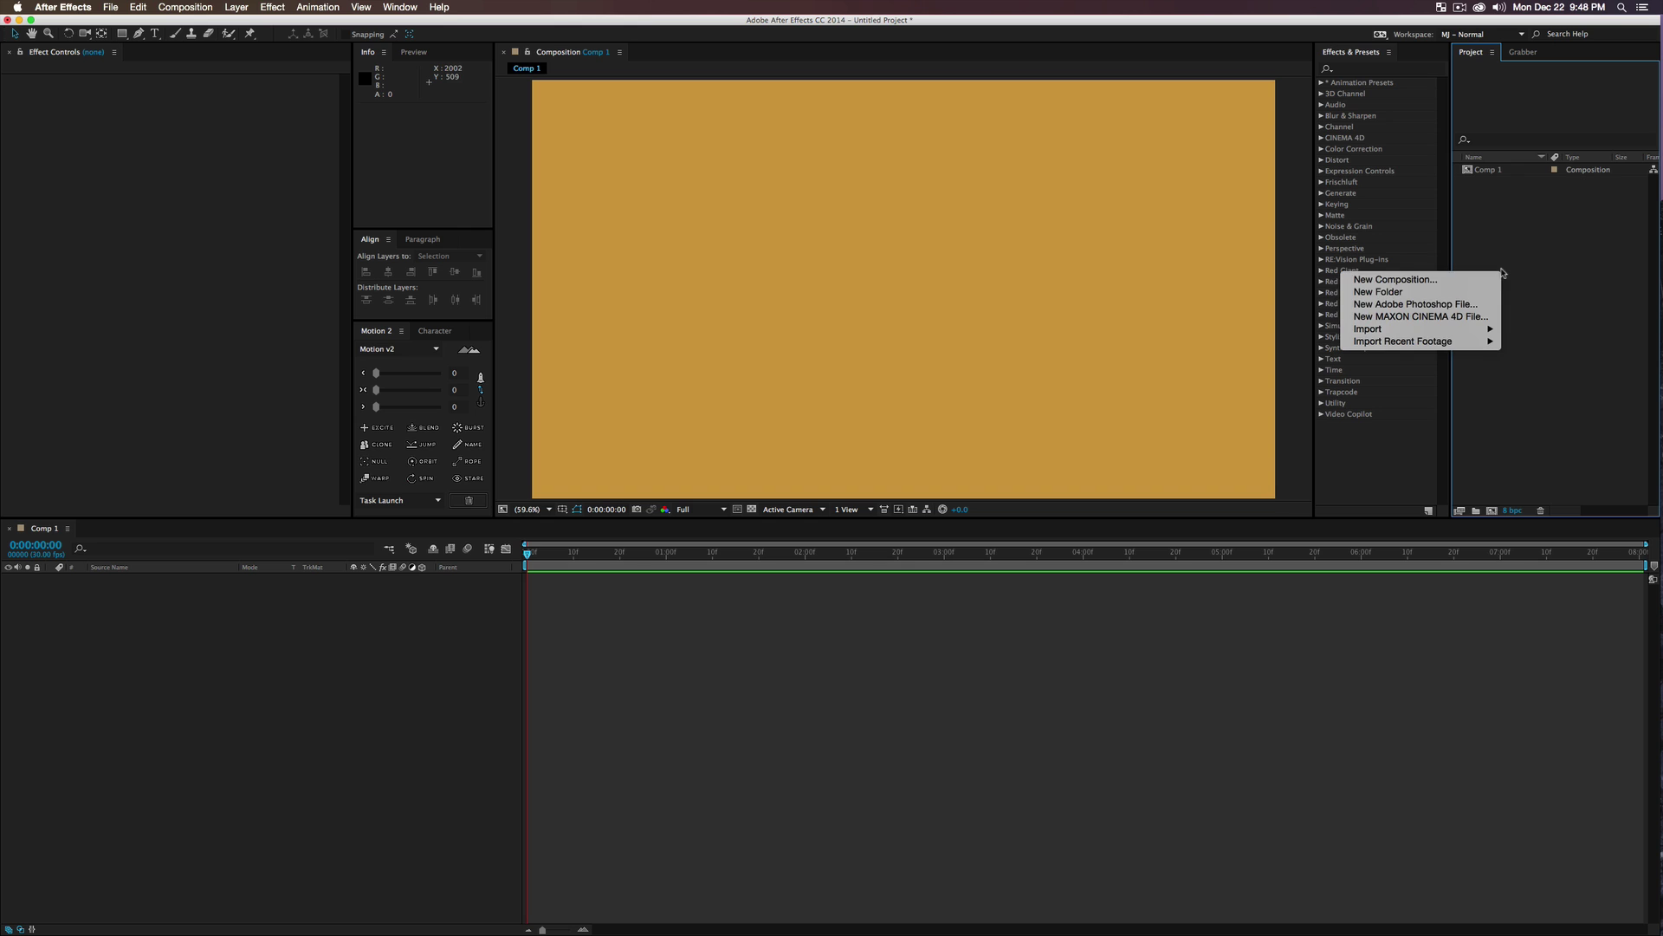
click(1427, 317)
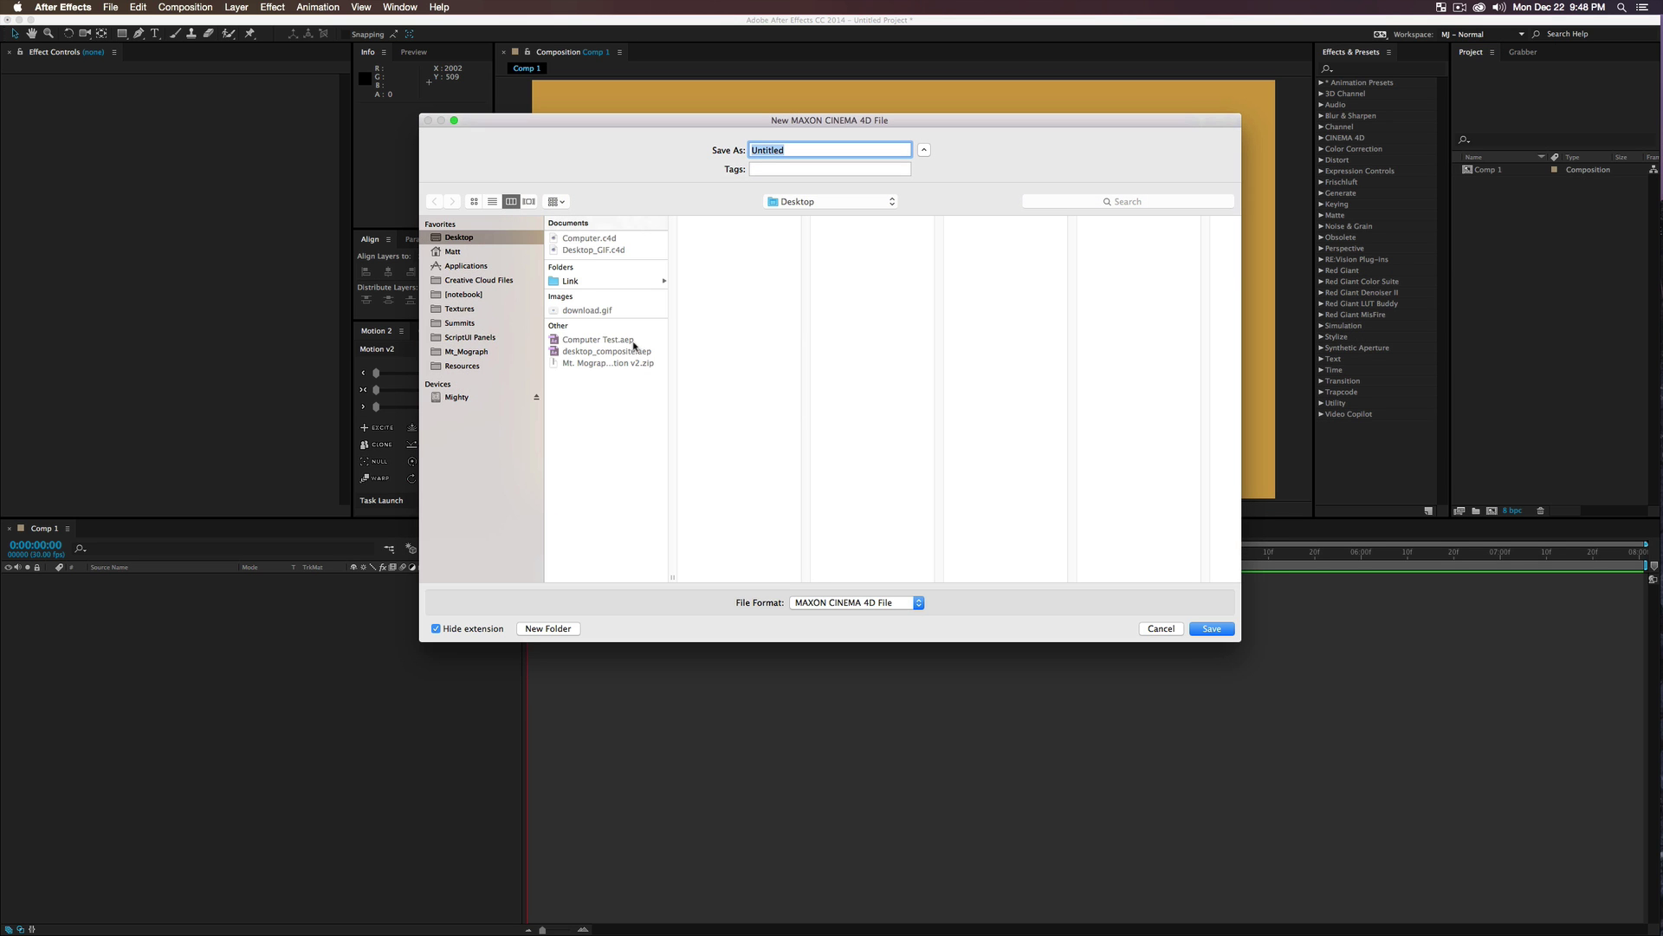
text(Computer Fantastic)
key(Return)
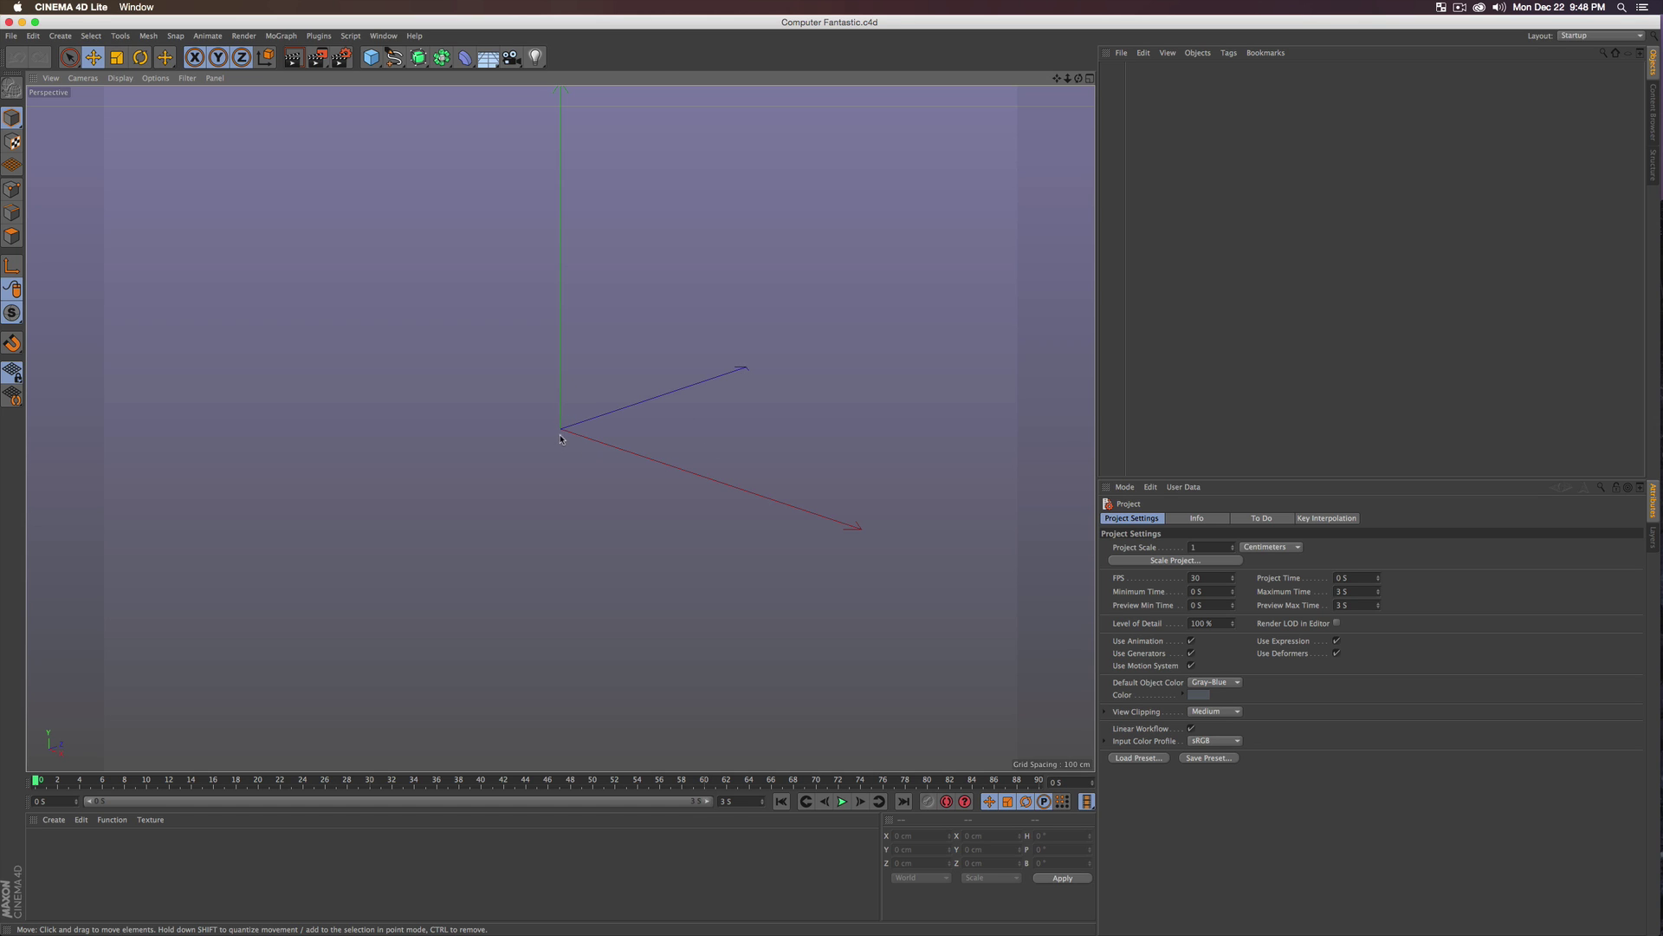
- Save the scene and add a cube sized 1920 × 1280 cm
alt+drag(559, 438, 501, 404)
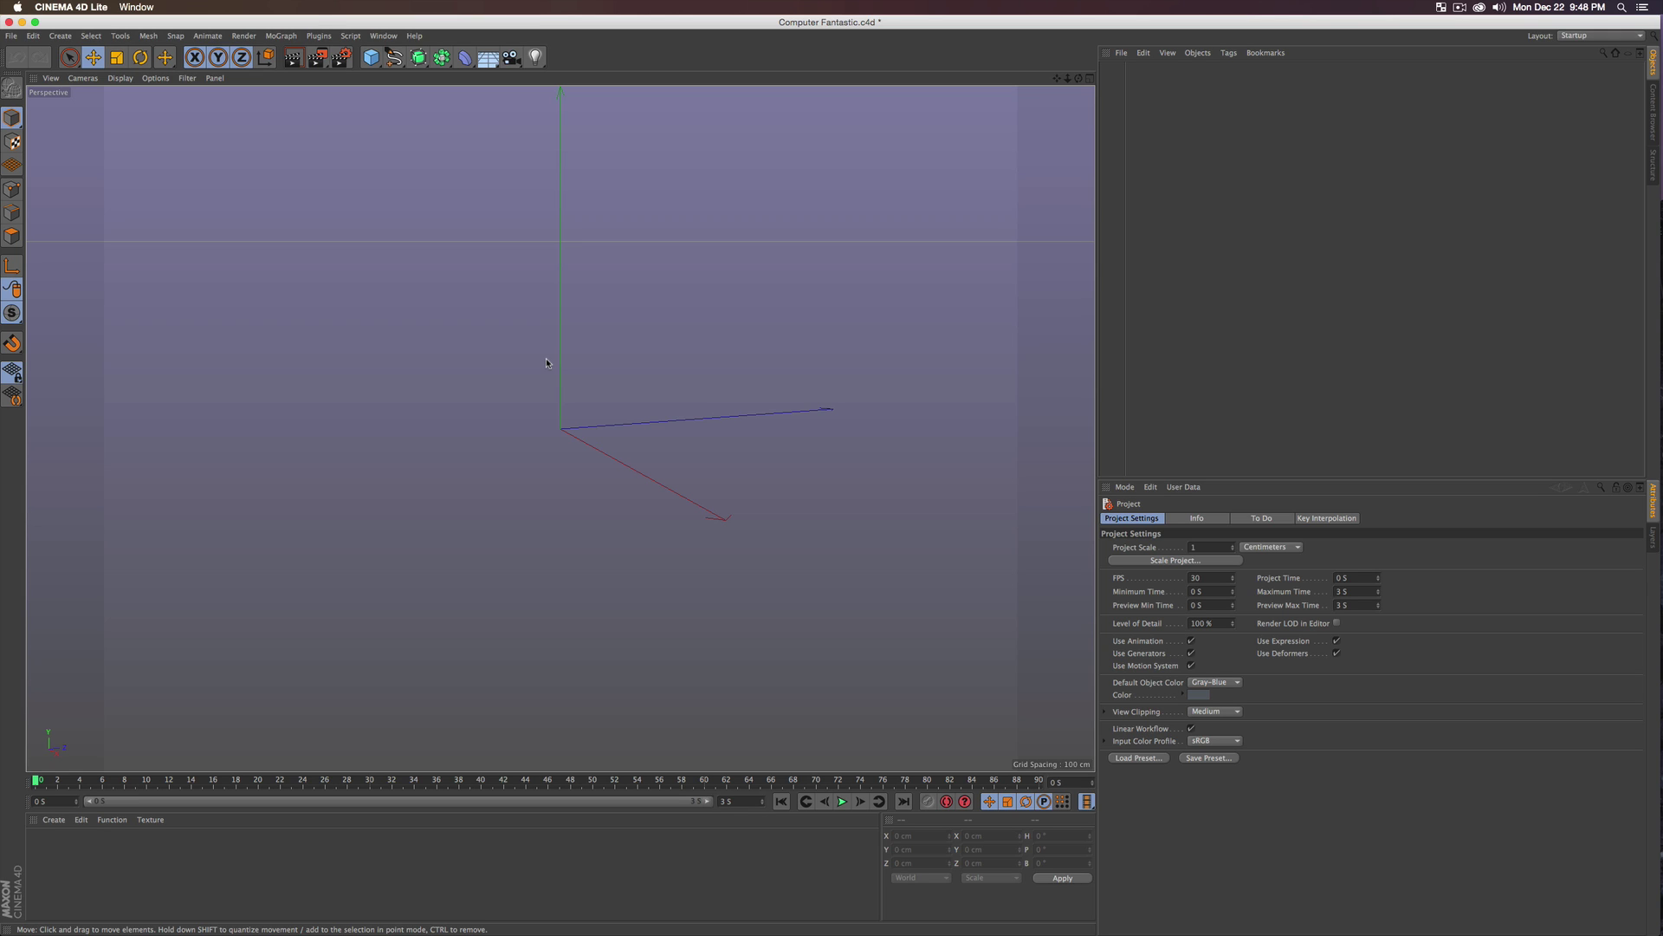
key(super+s)
click(377, 59)
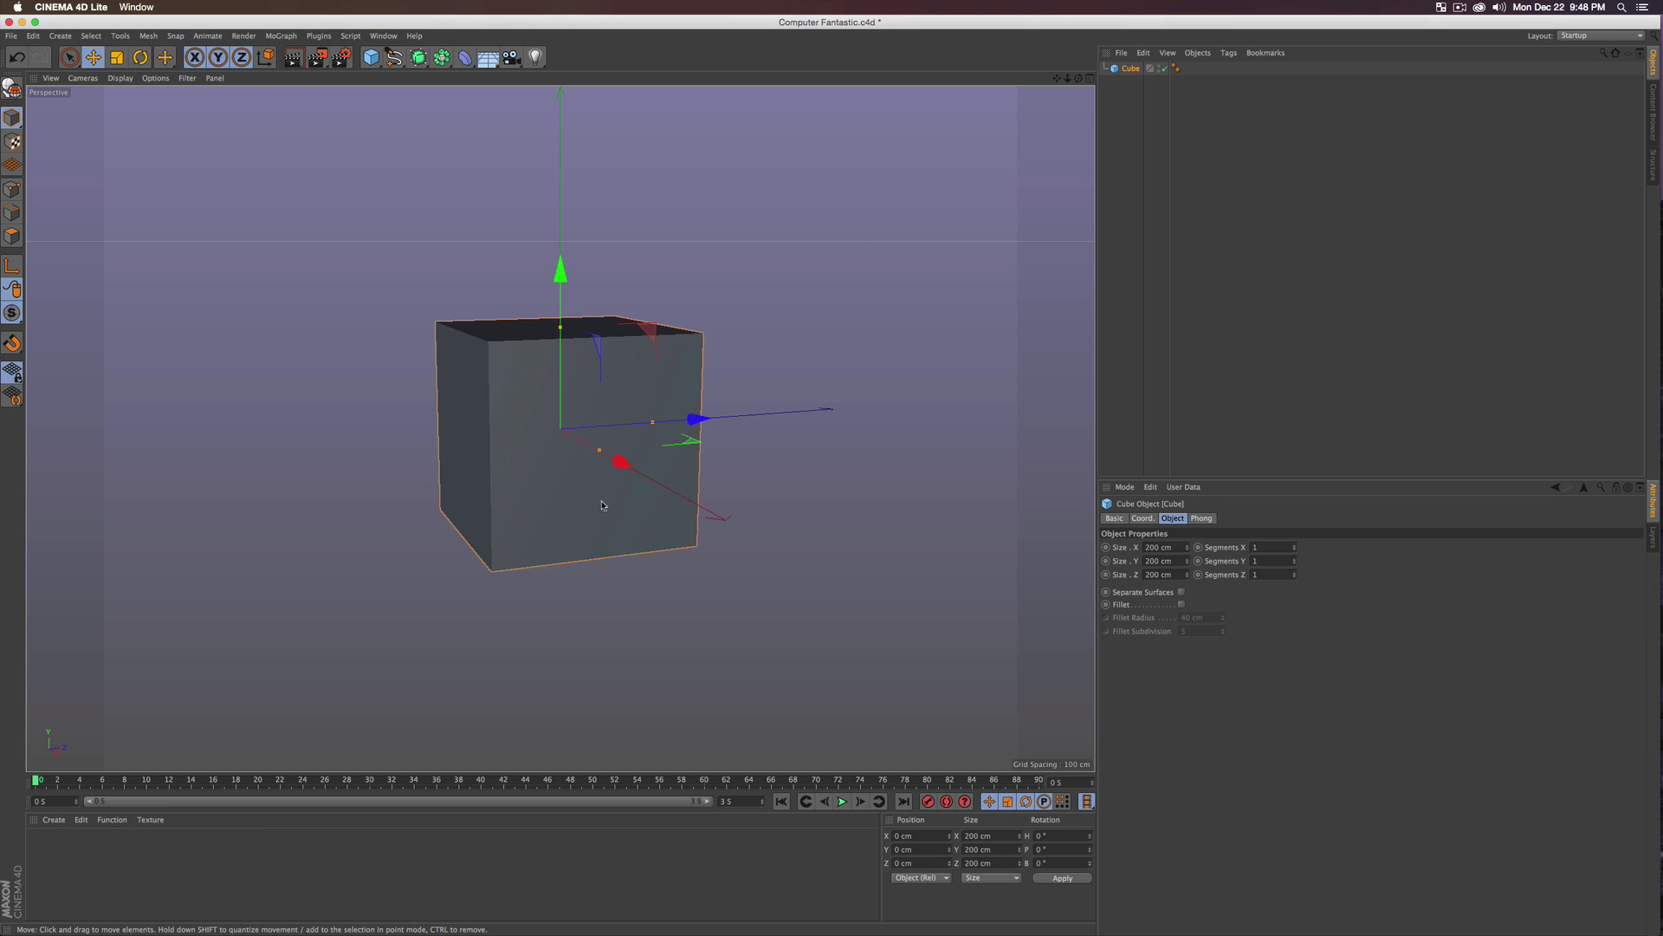
drag(655, 425, 695, 444)
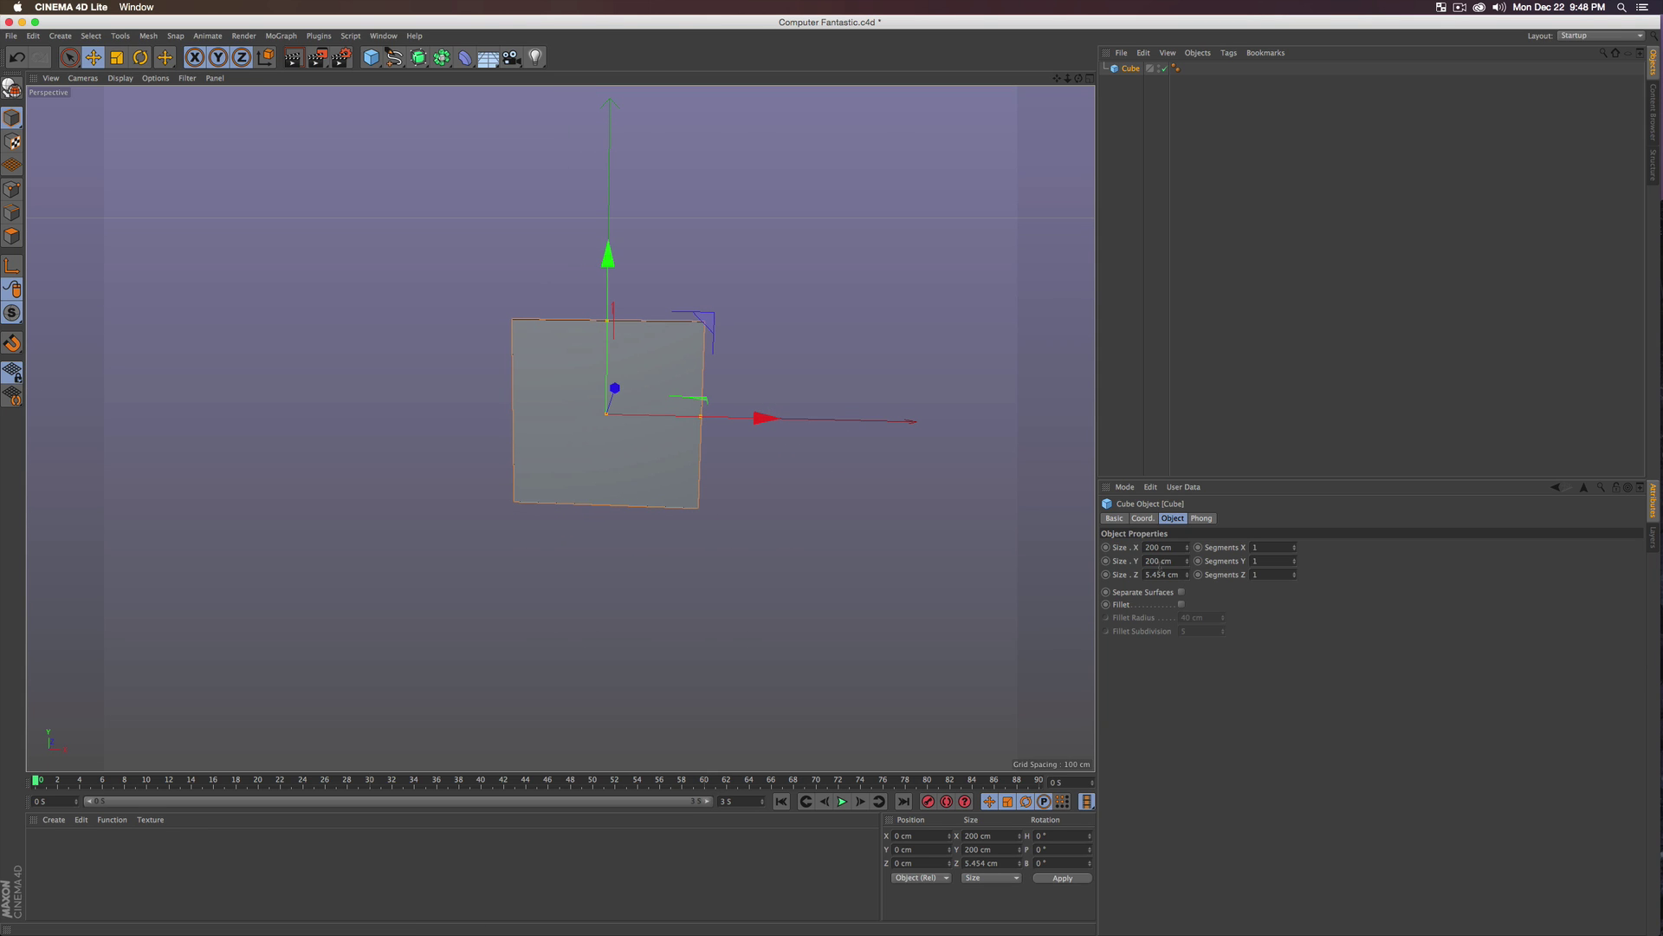
click(1178, 548)
text(19)
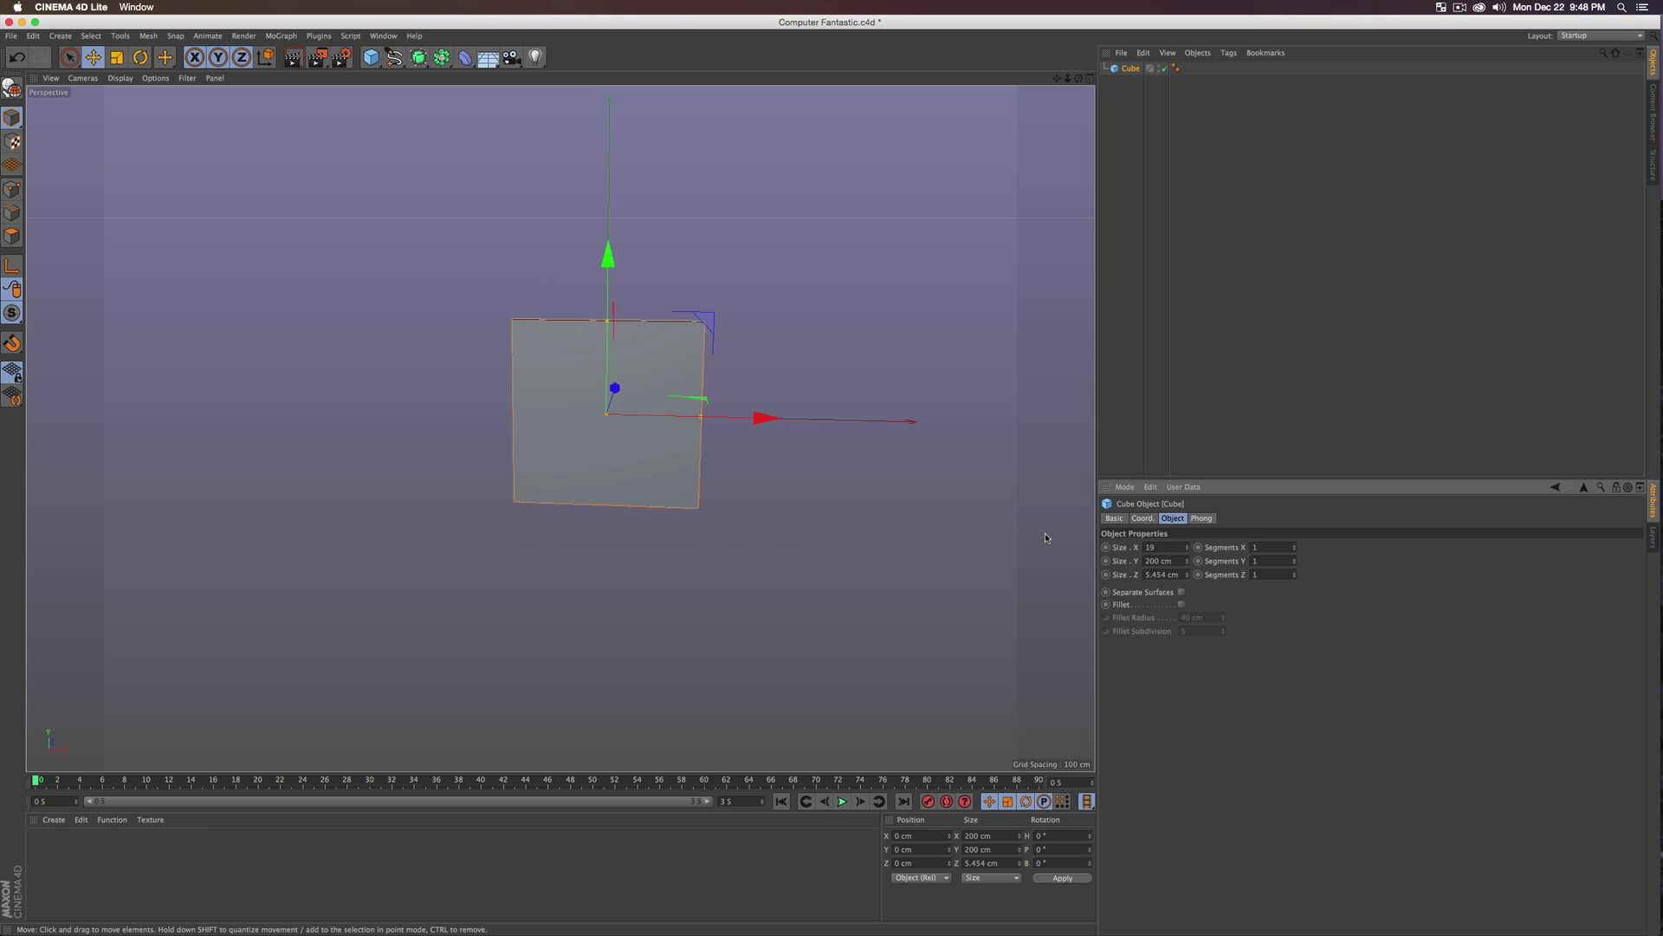
text(20)
key(Tab)
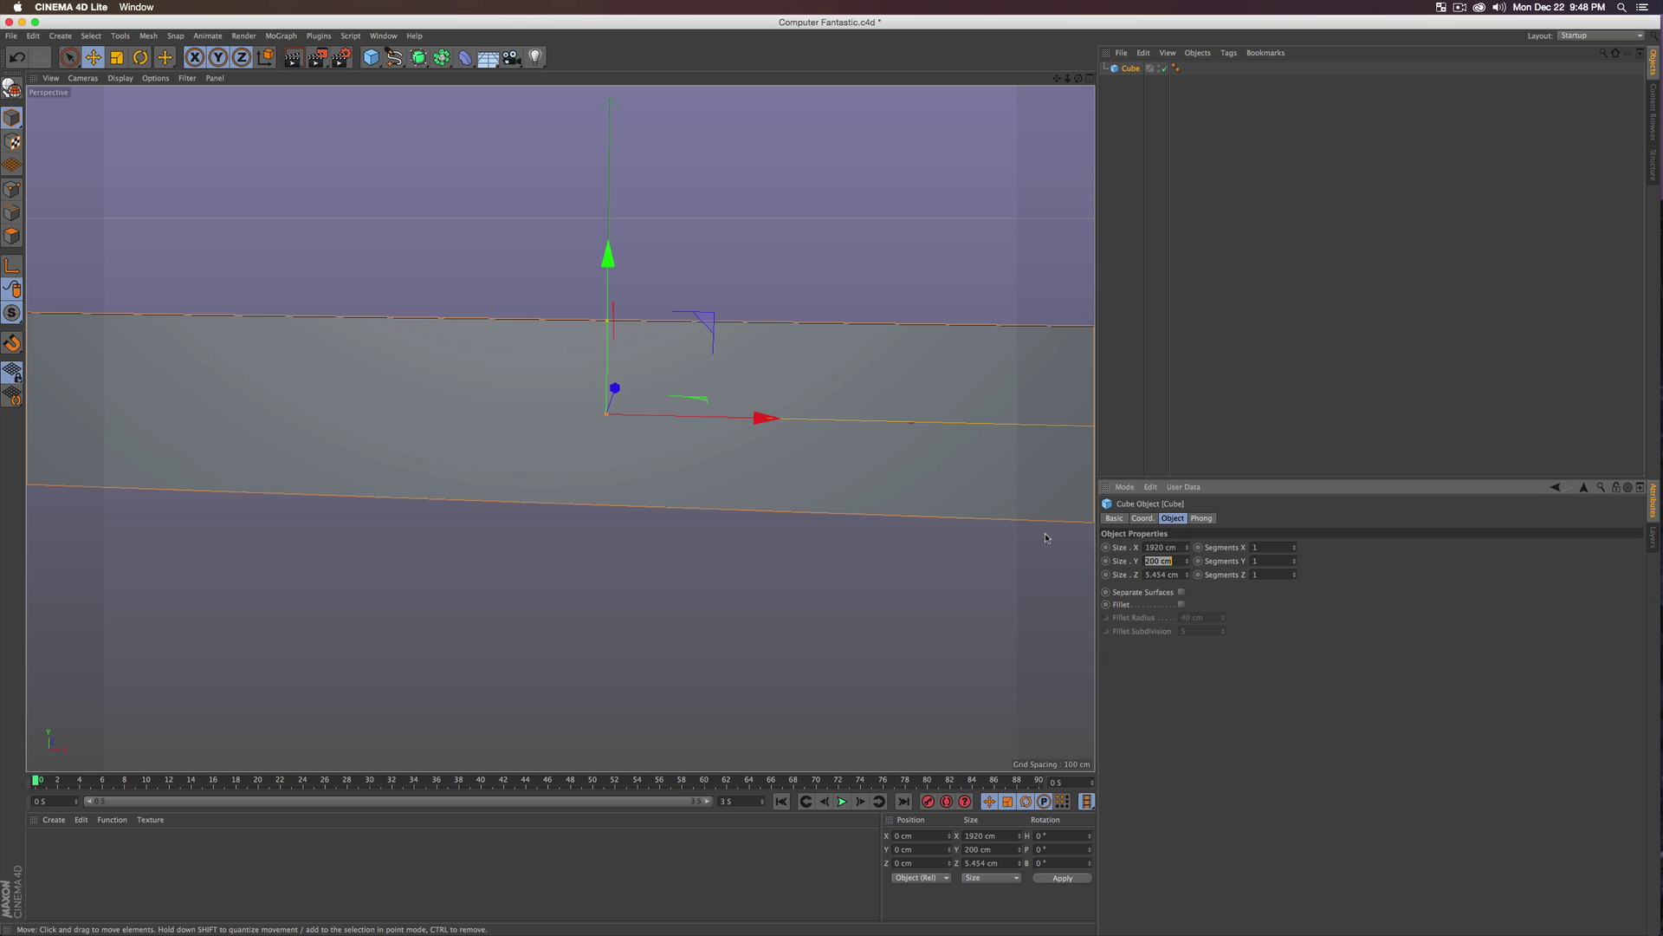
text(1280)
key(Return)
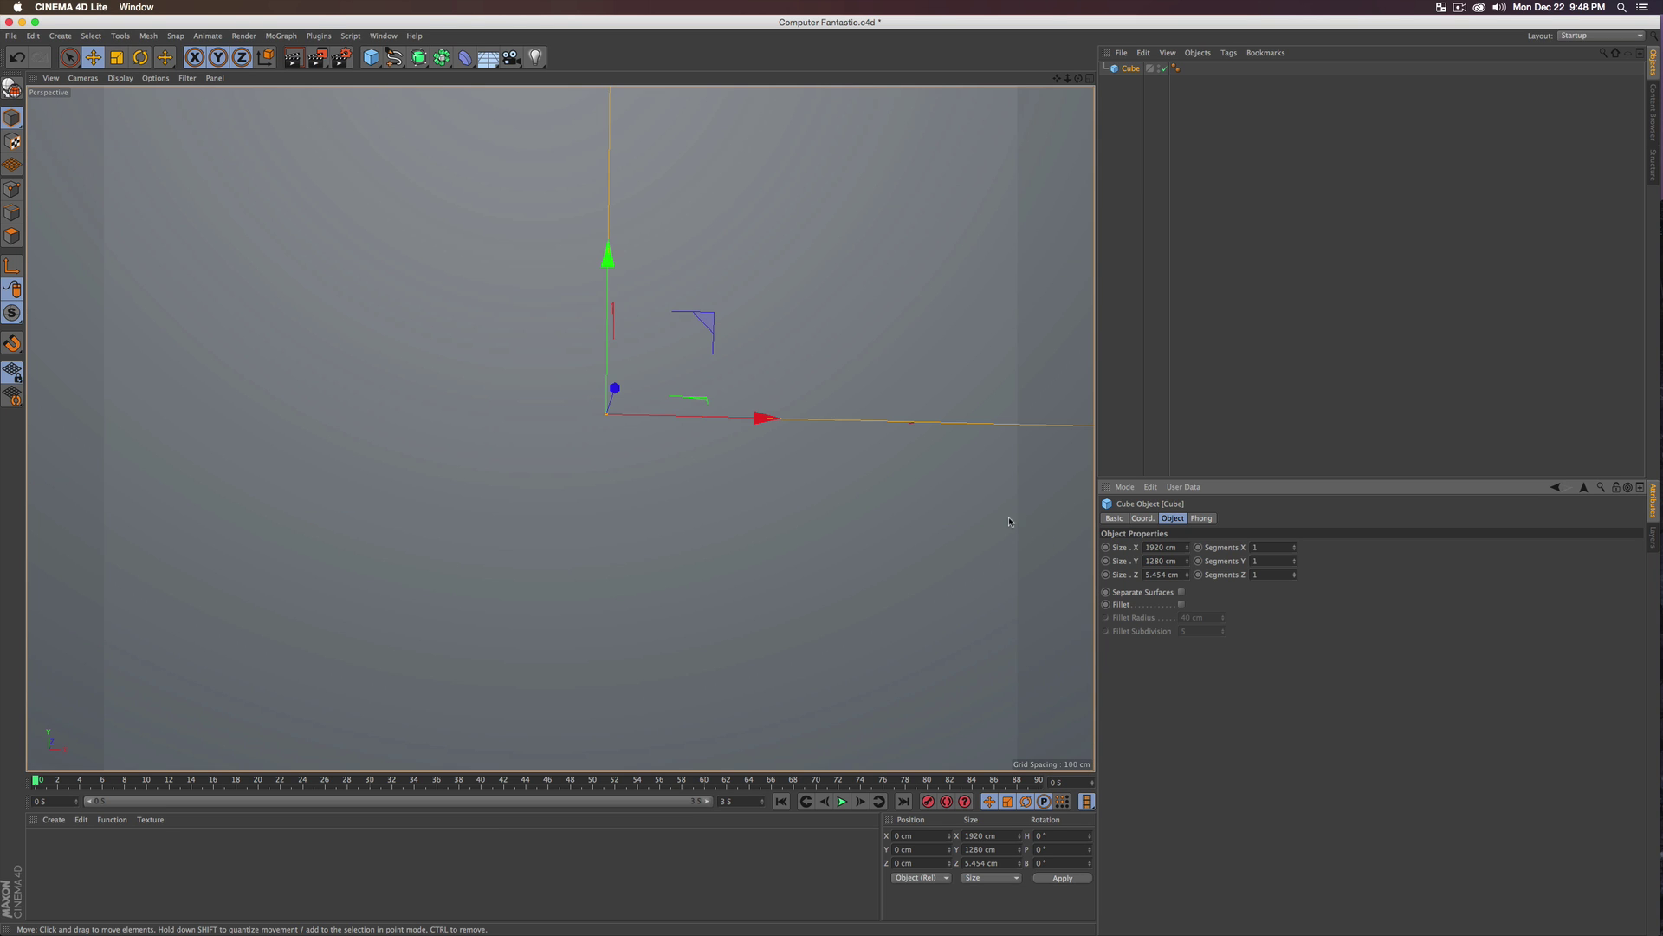
- Scale the panel to about 45%, set depth near 14 cm, and add 4 cm fillet edges
scroll(825, 546, down, 5)
scroll(804, 549, down, 3)
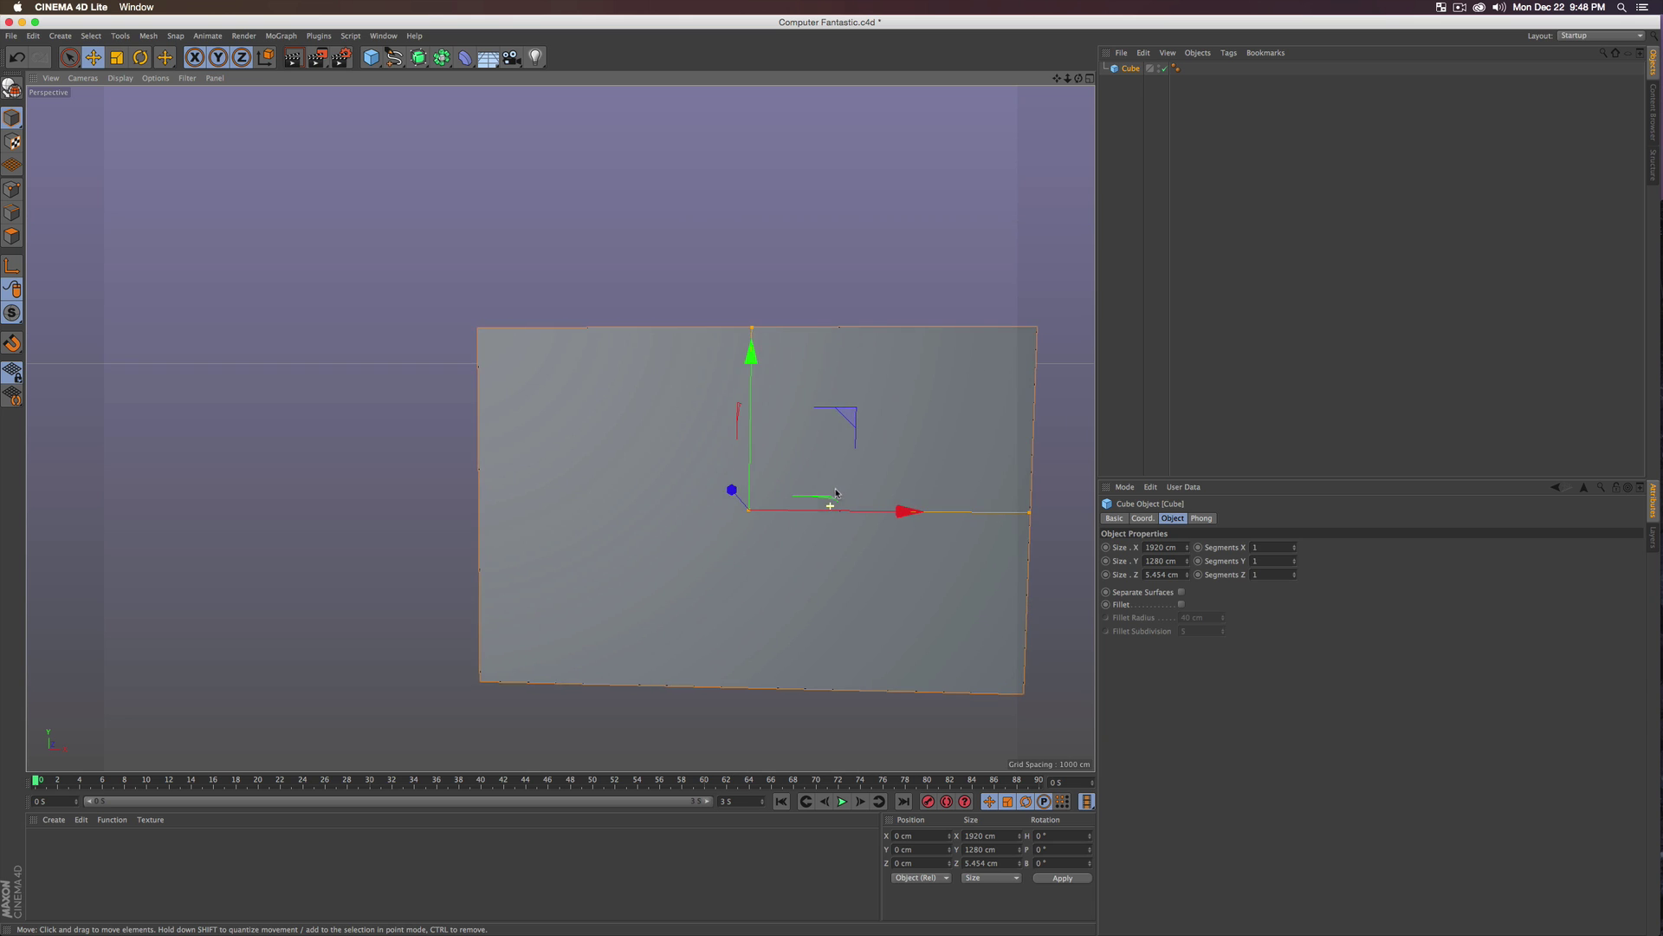
key(t)
drag(804, 548, 643, 504)
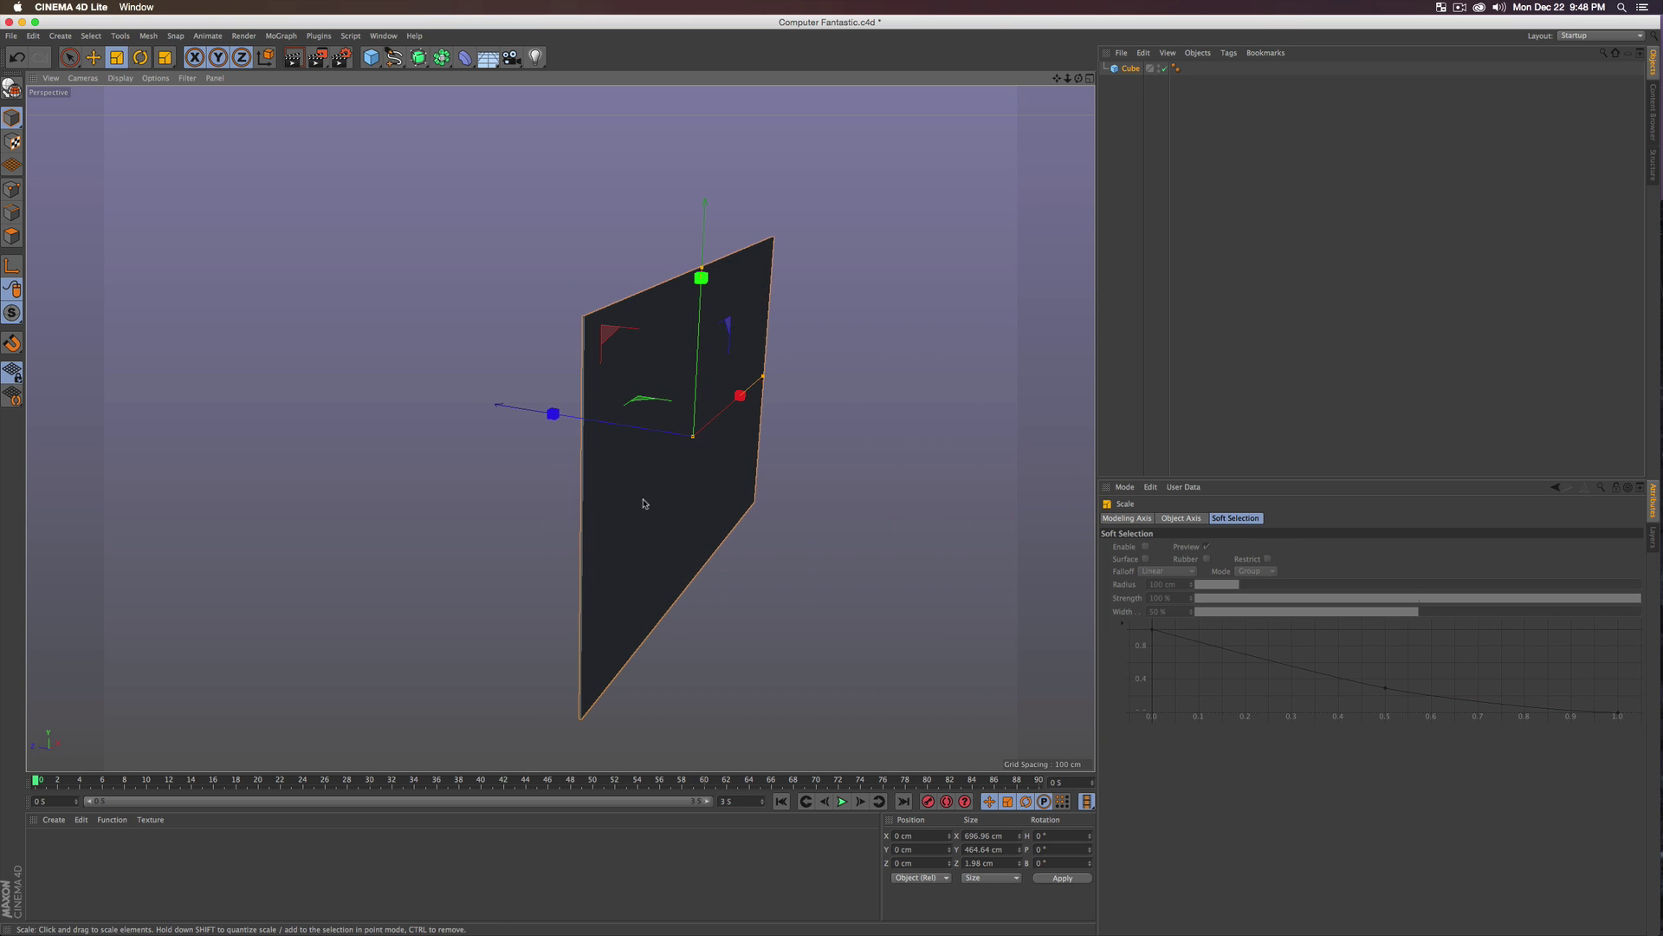
click(1132, 69)
drag(1187, 574, 1187, 533)
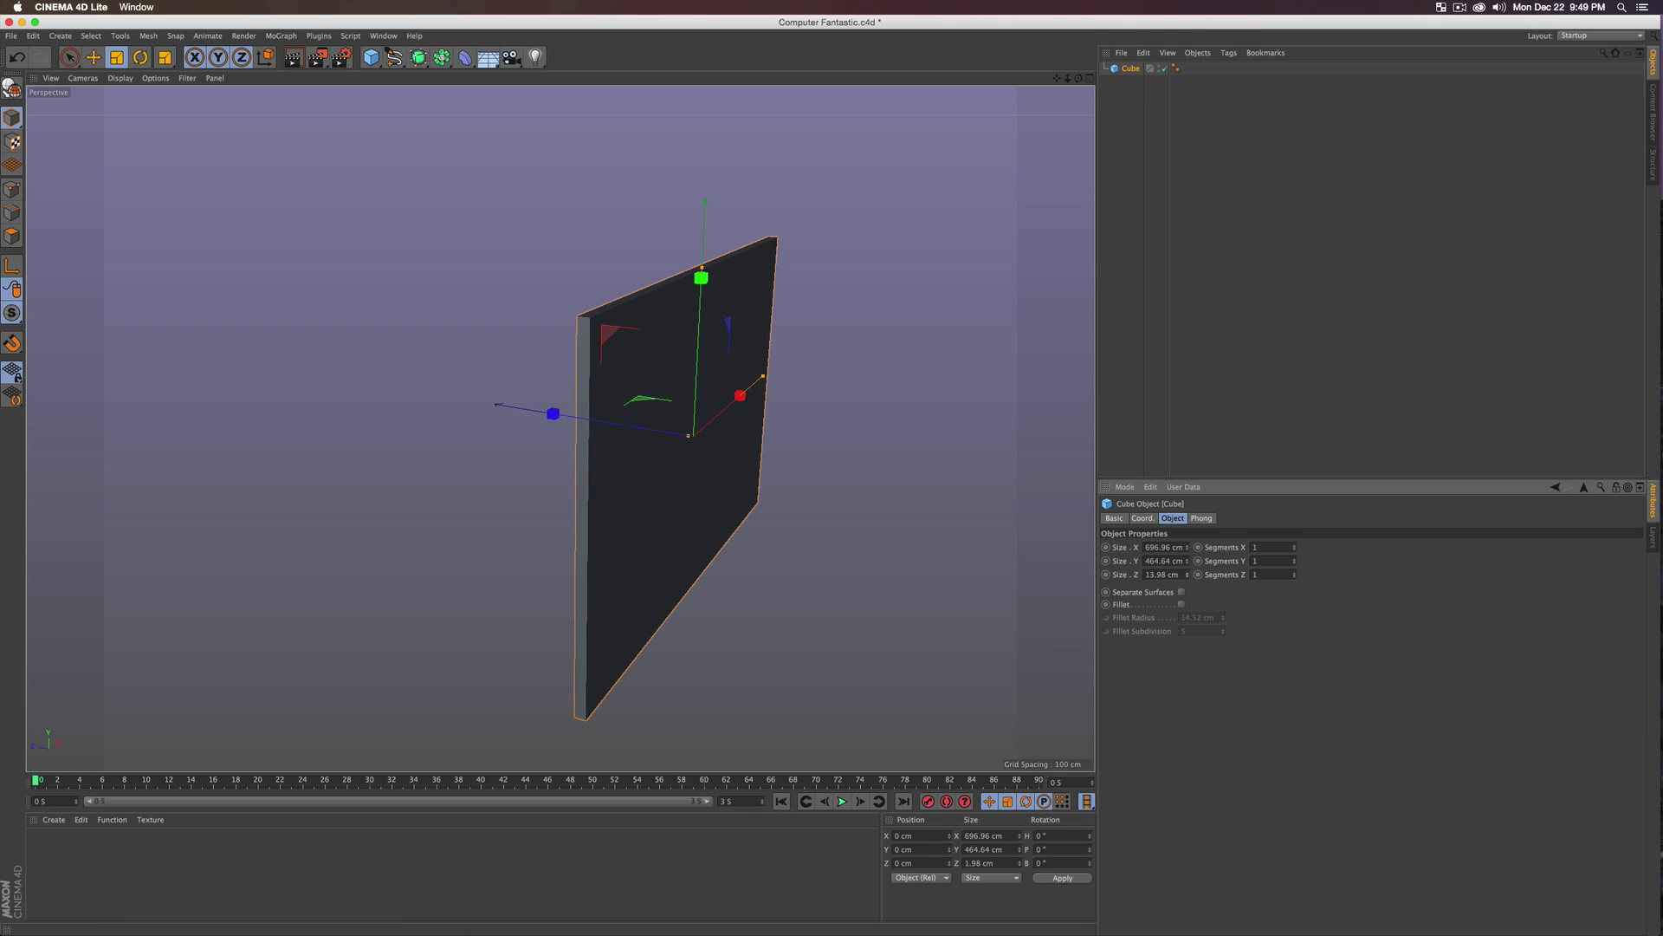
click(1181, 603)
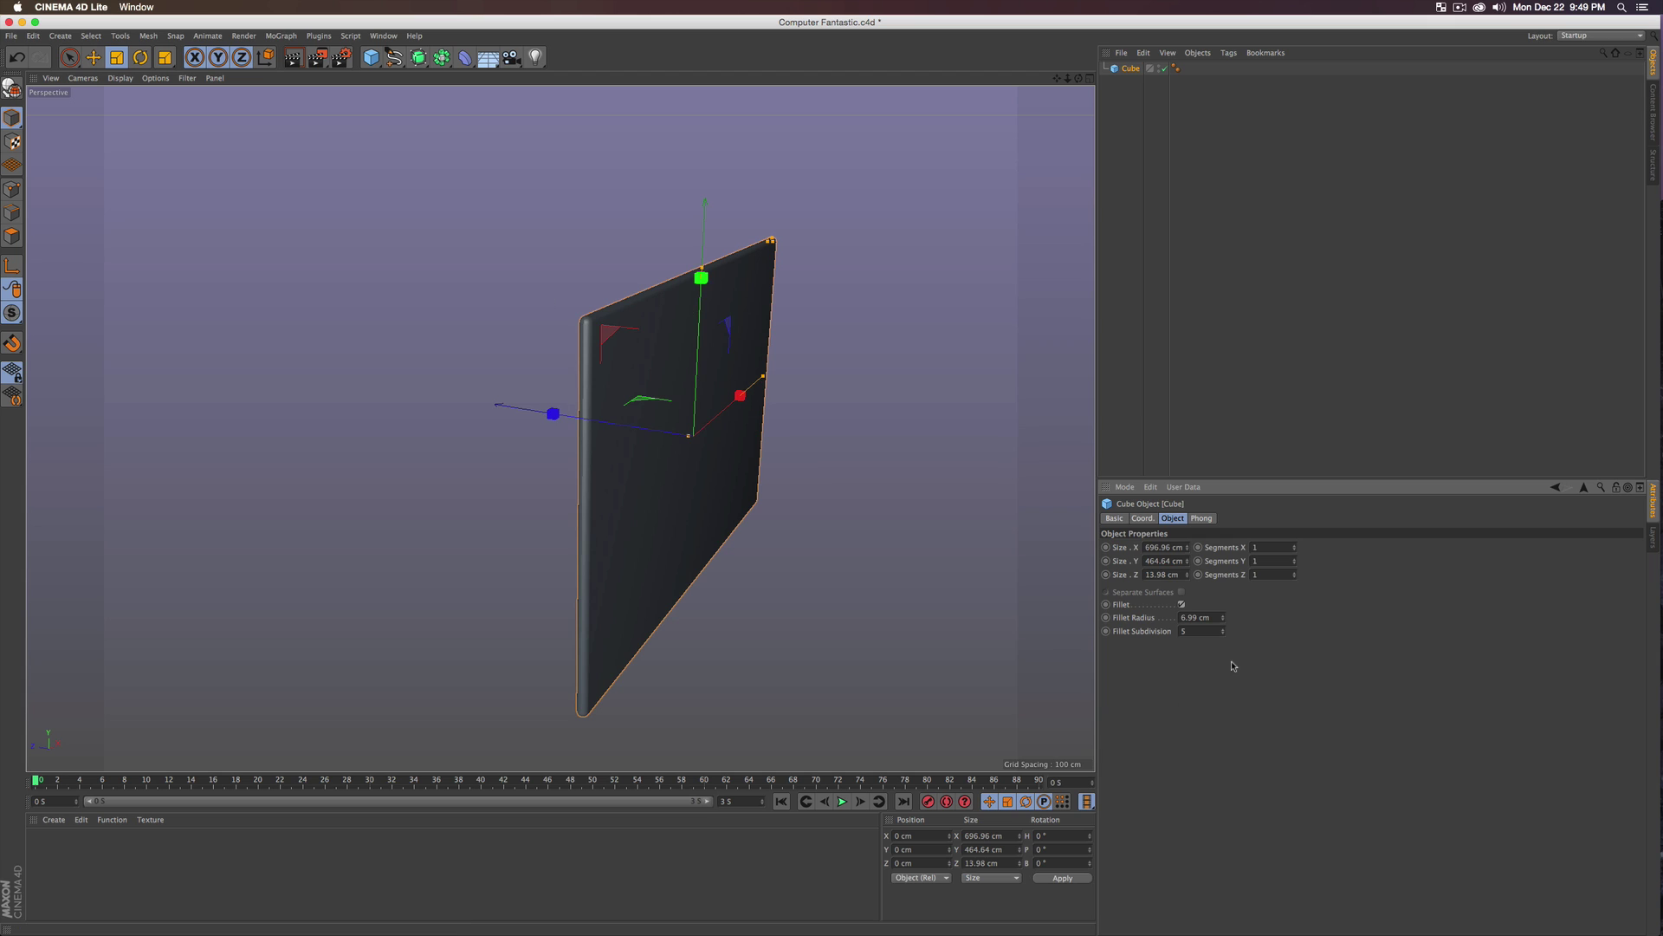
click(1214, 618)
text(4)
key(Tab)
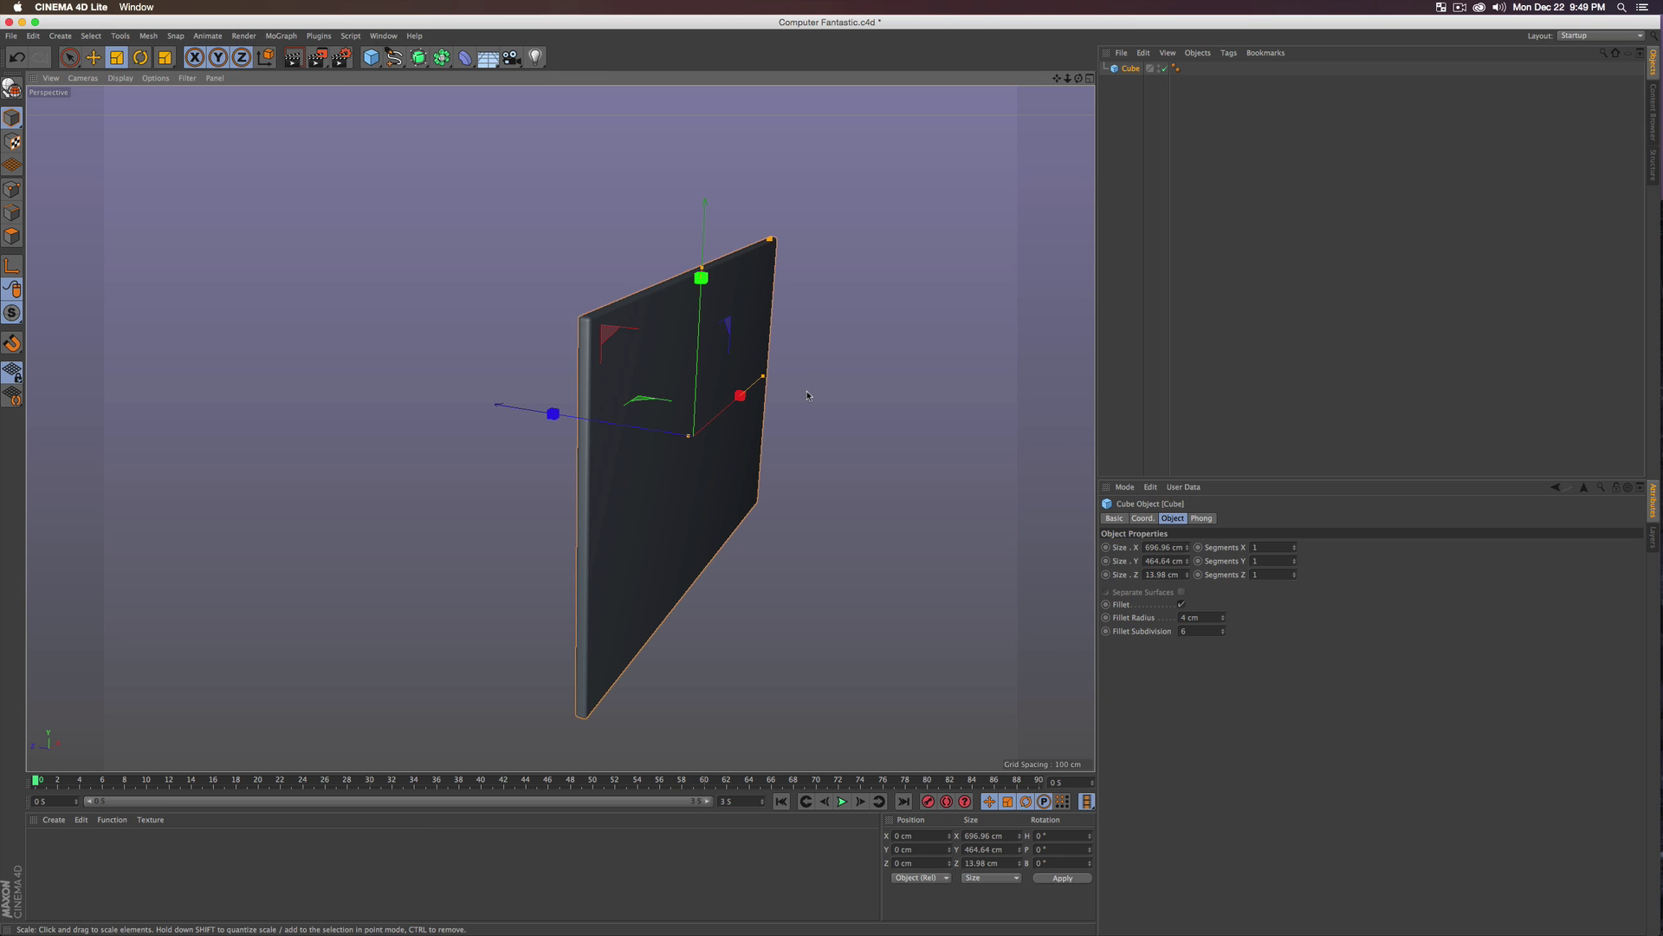
- Render a quick preview and rename the cube Computer Monitor Base
alt+drag(806, 392, 728, 393)
key(super+r)
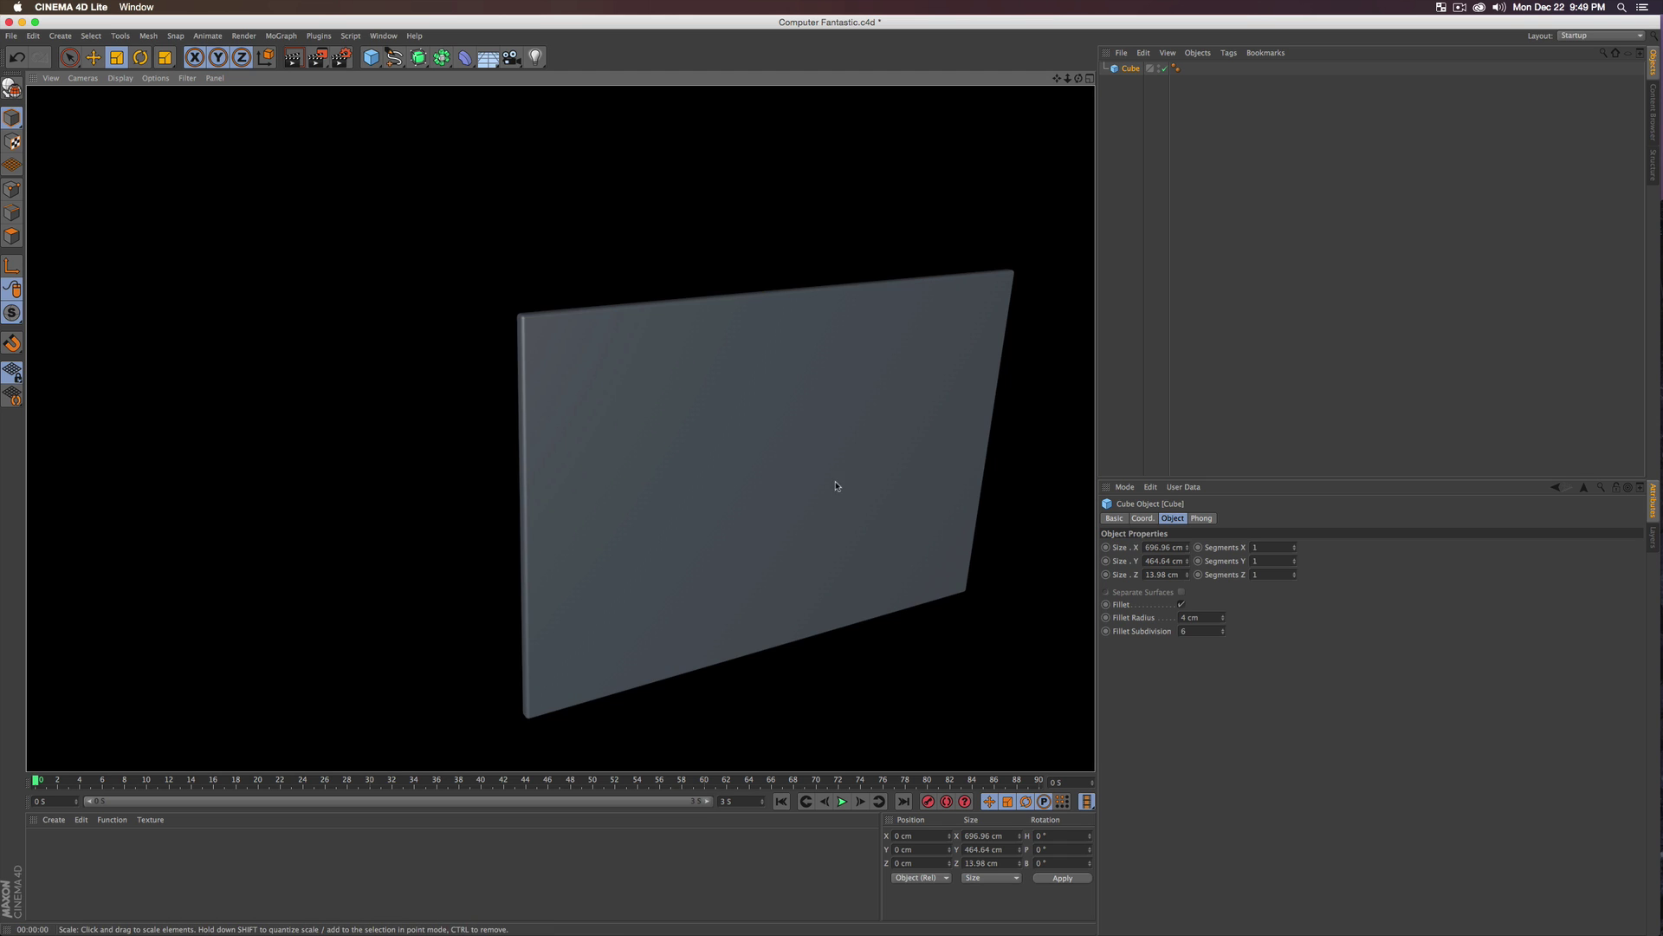
alt+drag(837, 486, 824, 476)
alt+middle_drag(824, 476, 712, 456)
alt+drag(712, 457, 665, 476)
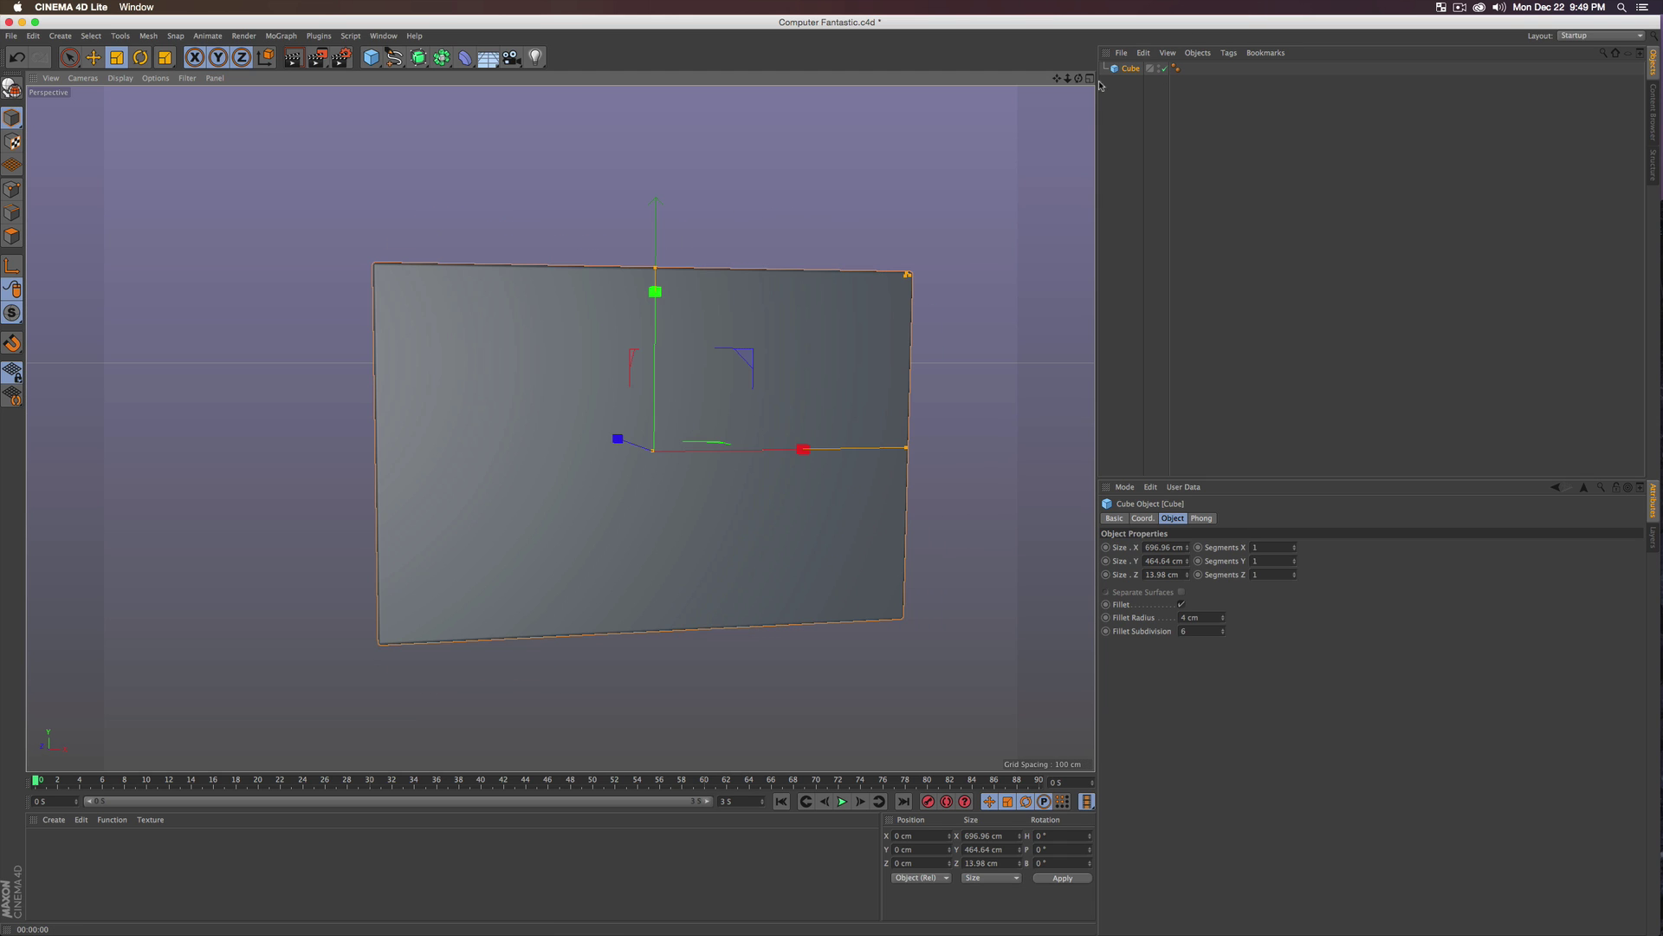
double_click(1131, 68)
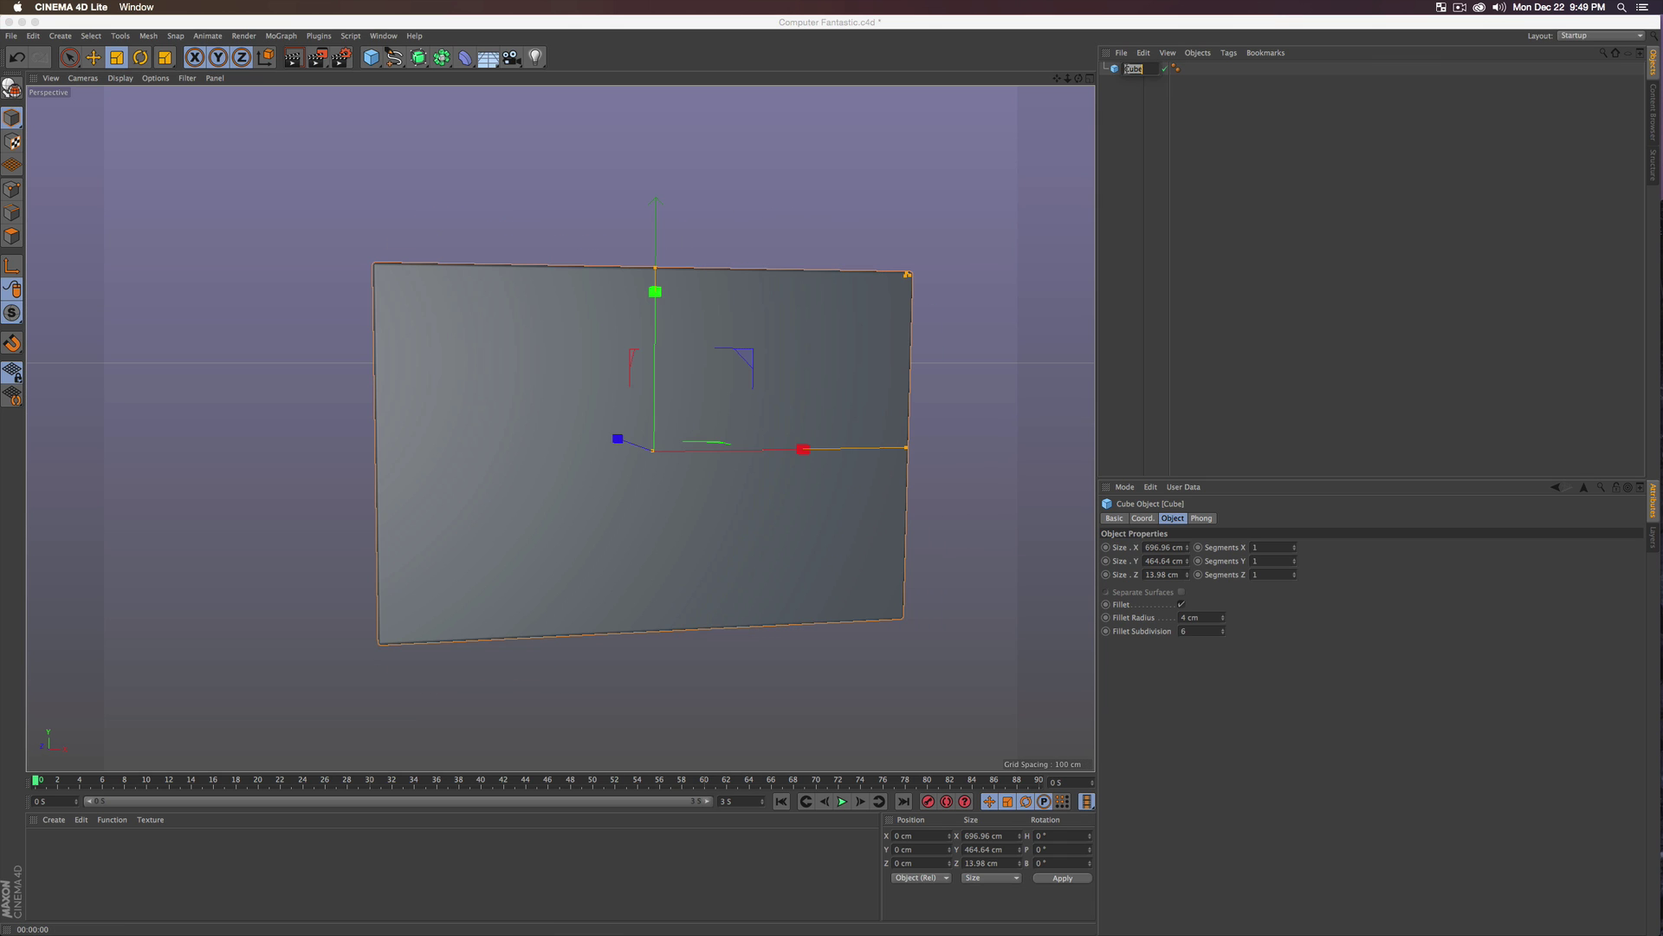
text(Computer Monitor Base)
key(Return)
click(1162, 117)
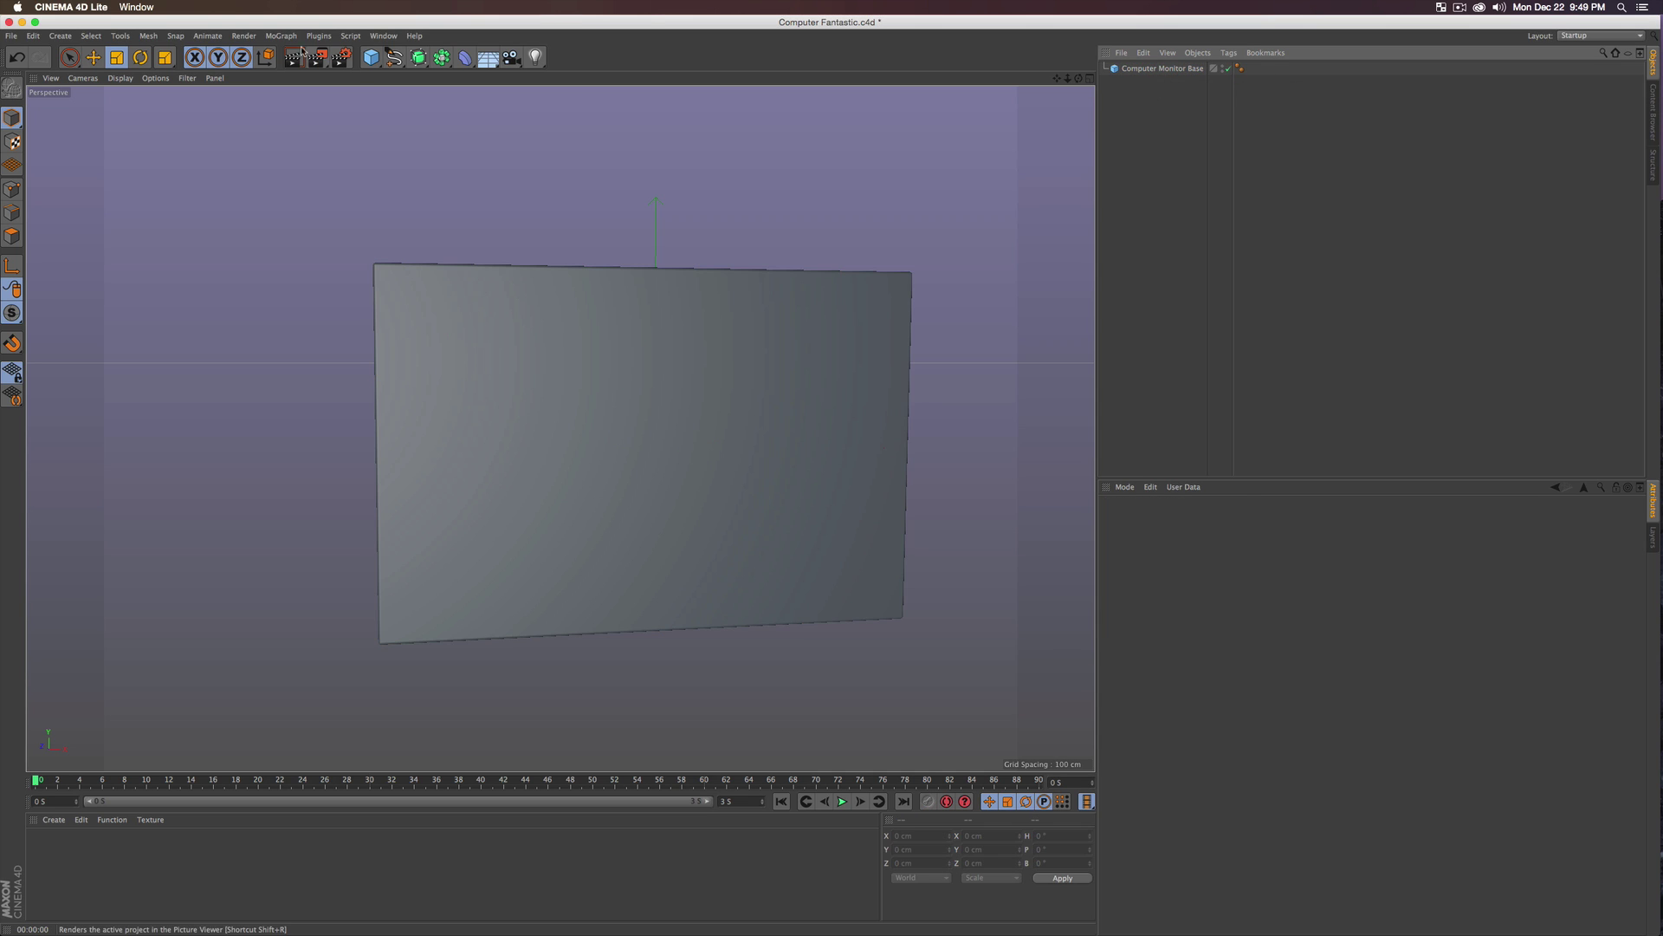
- Add a cylinder and rotate it to 90° pitch
click(372, 55)
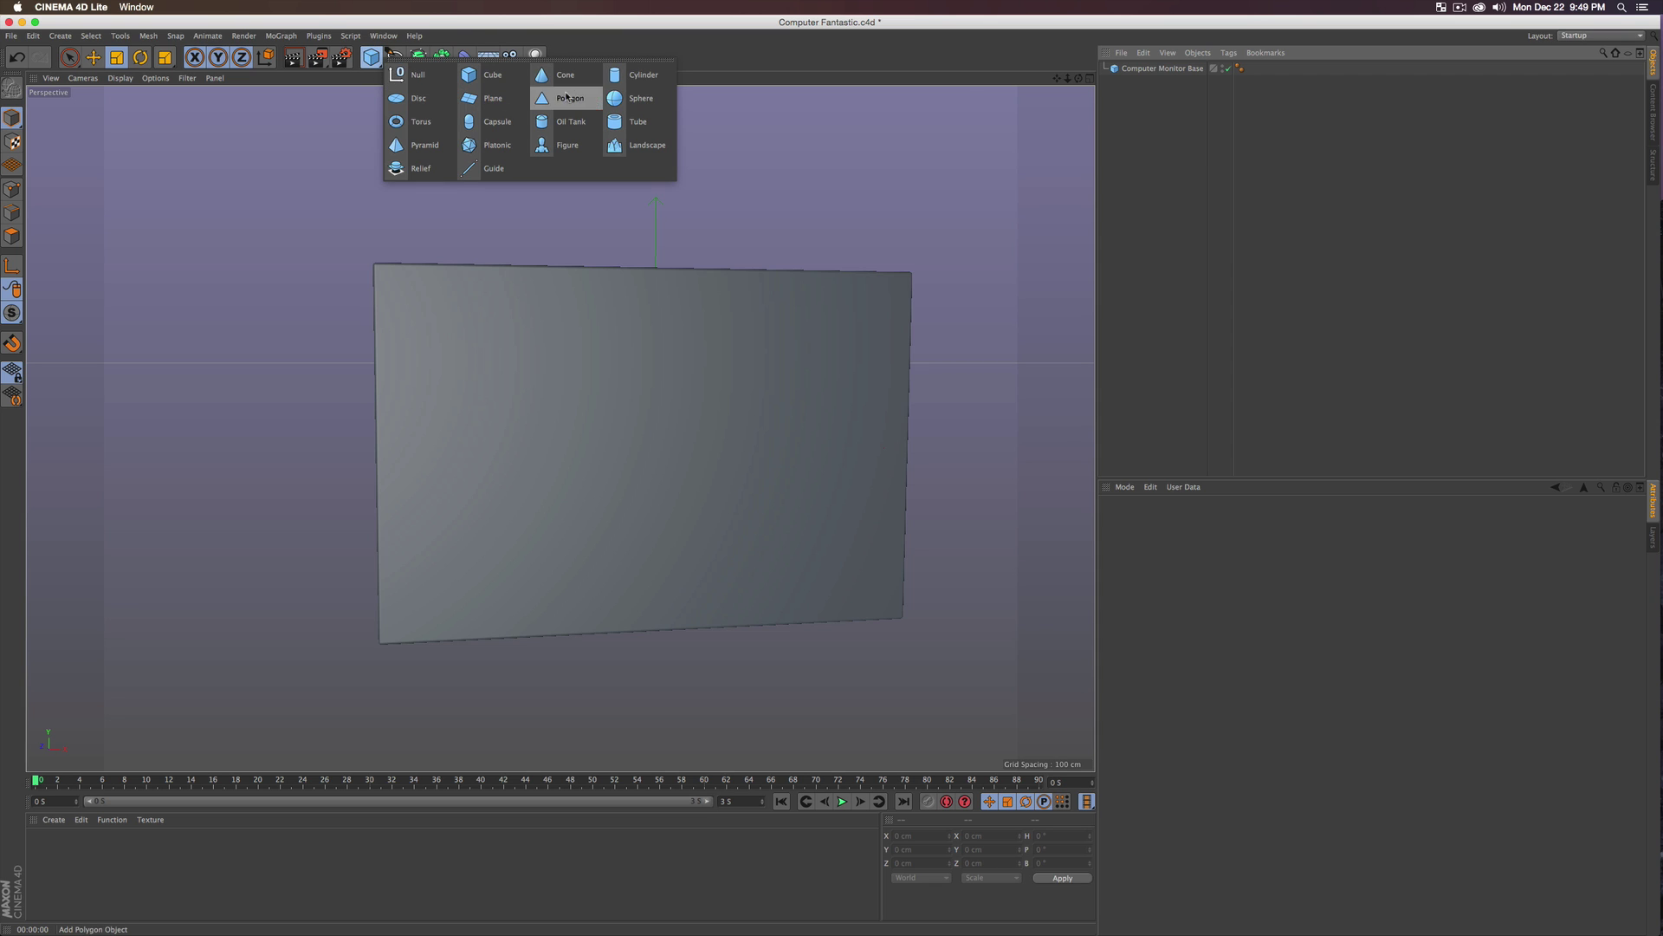
click(651, 75)
key(r)
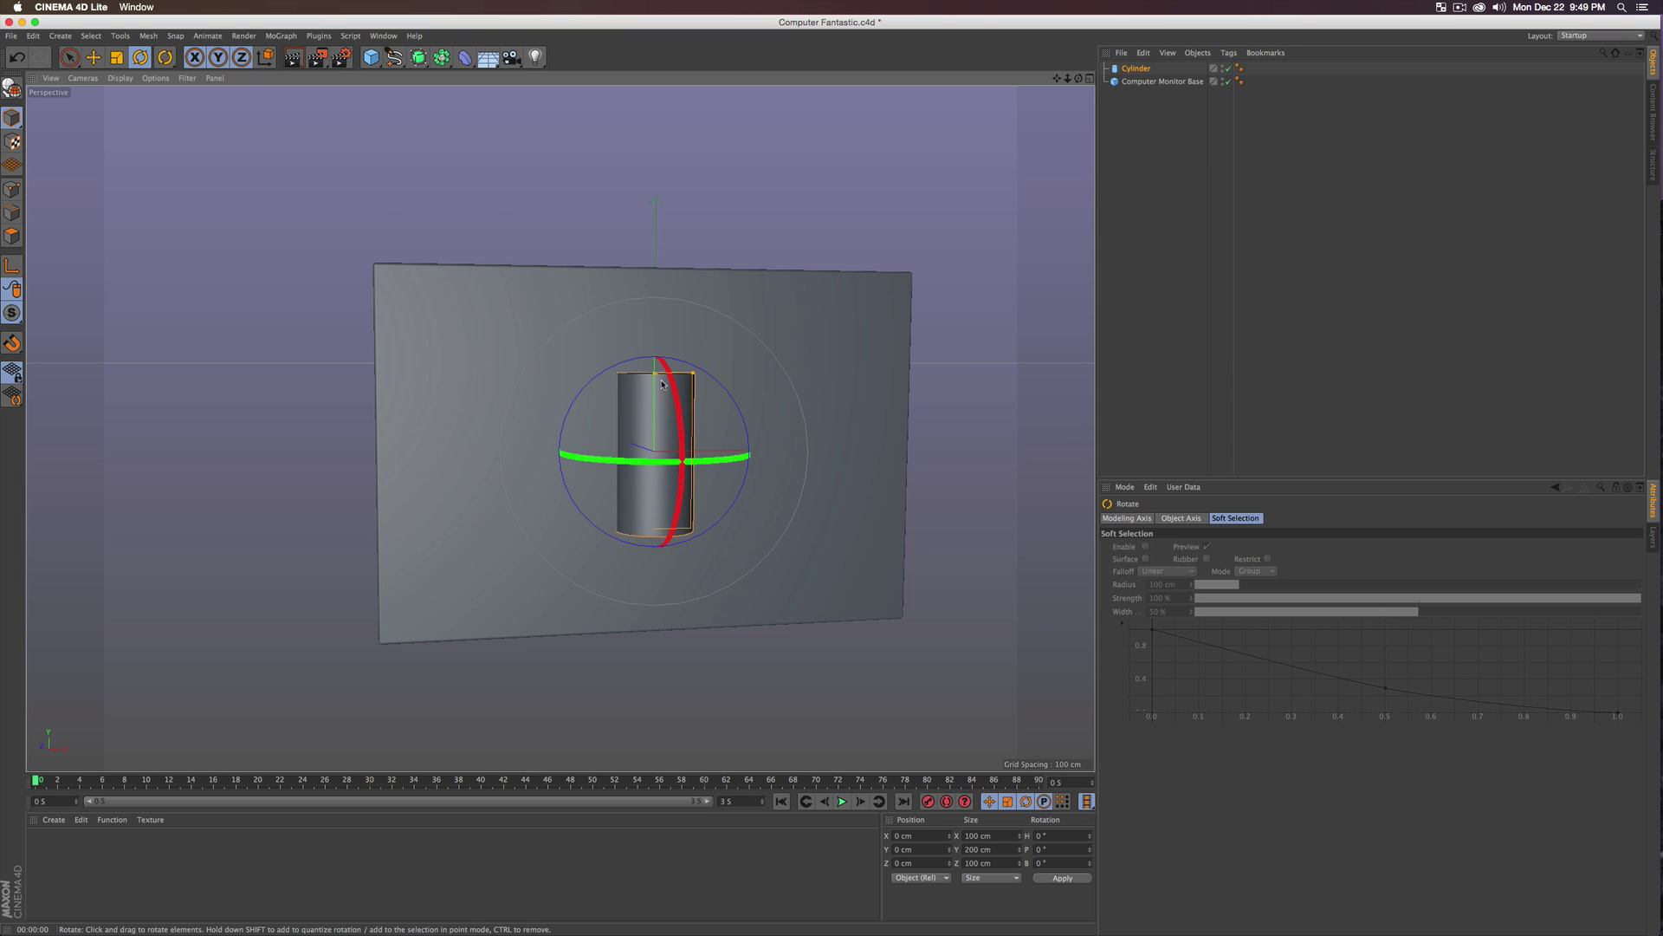
drag(677, 381, 699, 589)
alt+drag(611, 517, 782, 505)
- Shrink the cylinder to about 38% and place it at the base's bottom edge, around −203 cm
key(e)
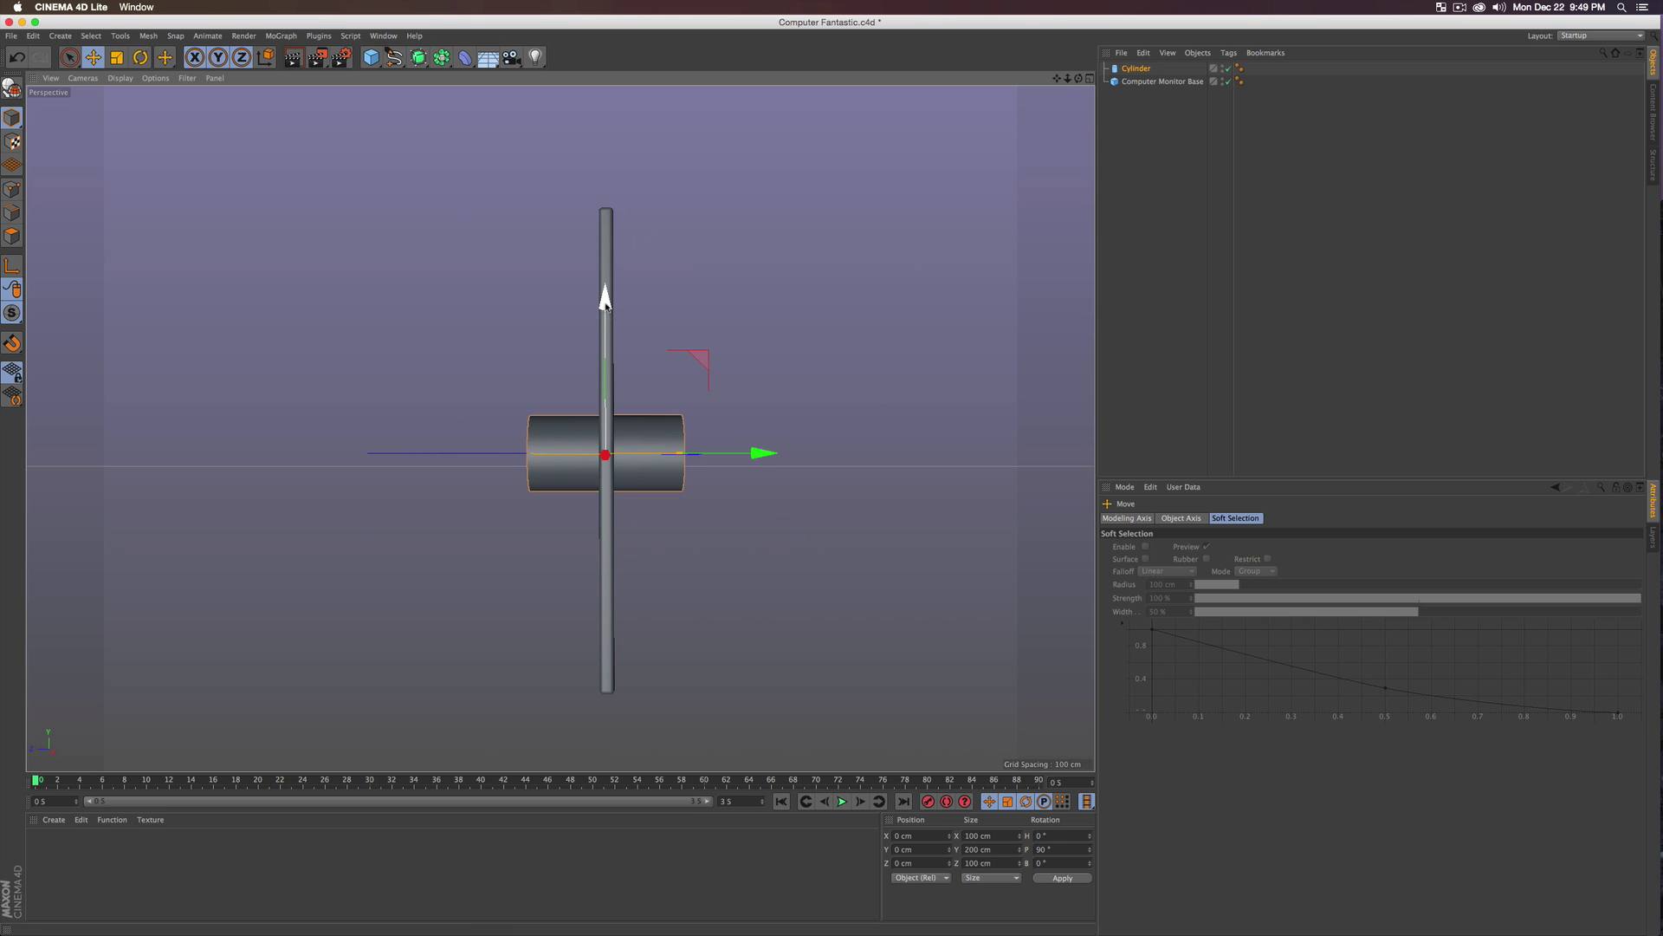
drag(605, 299, 606, 476)
alt+drag(606, 476, 621, 445)
key(t)
drag(824, 520, 544, 662)
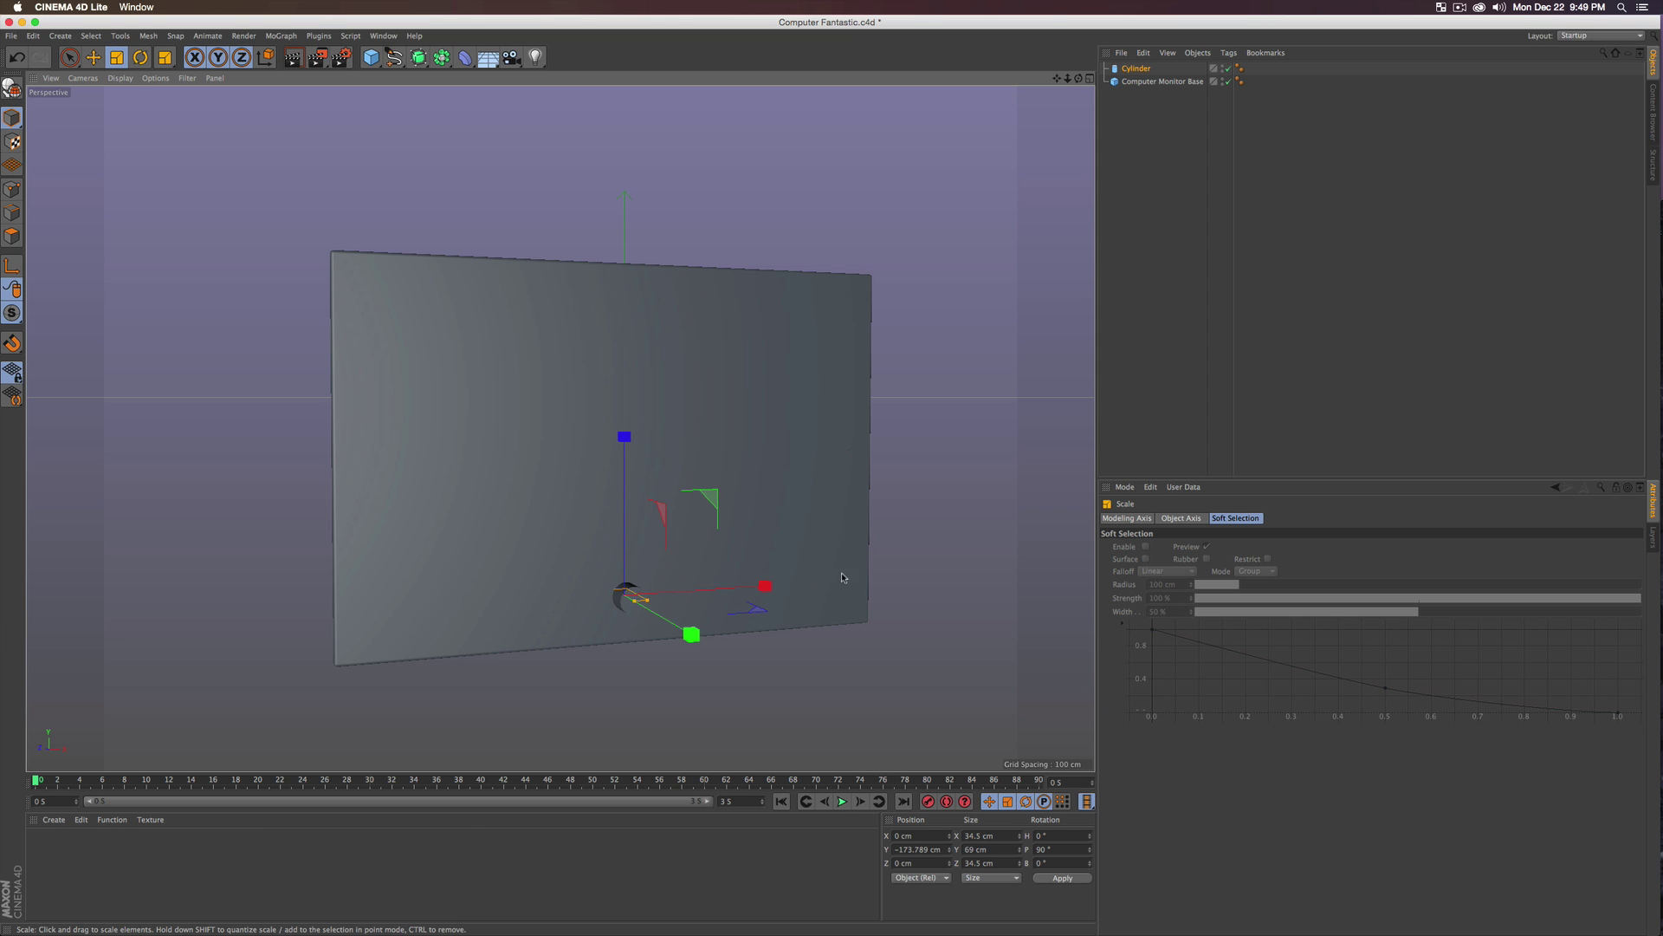
drag(866, 535, 559, 536)
key(e)
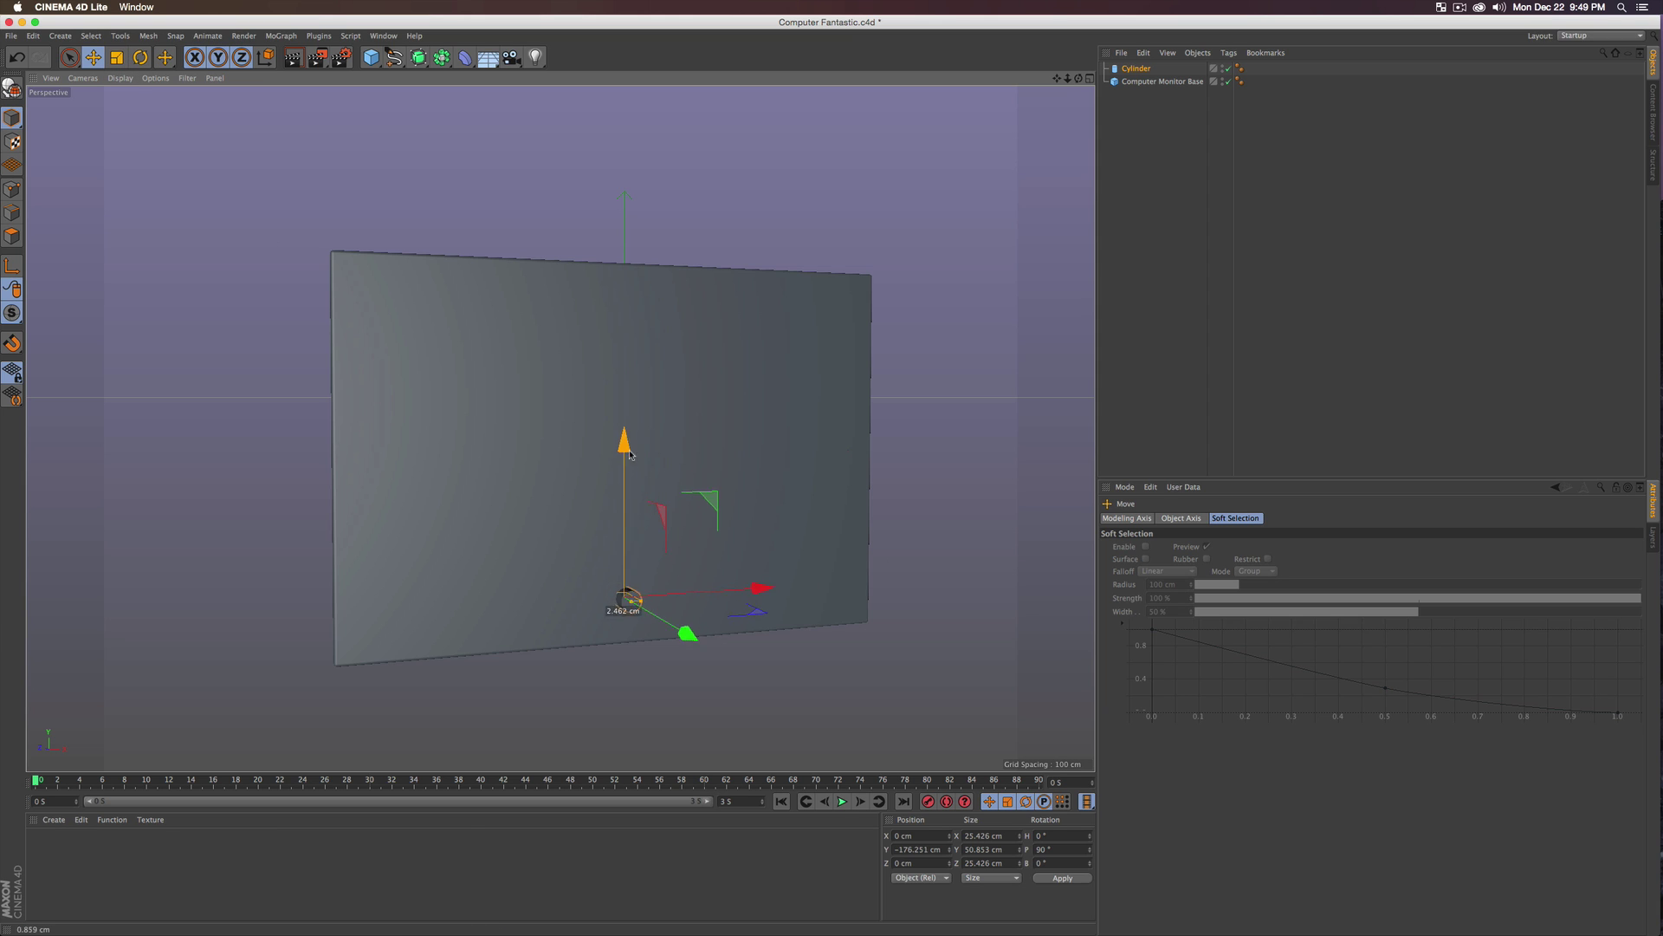
drag(621, 468, 559, 573)
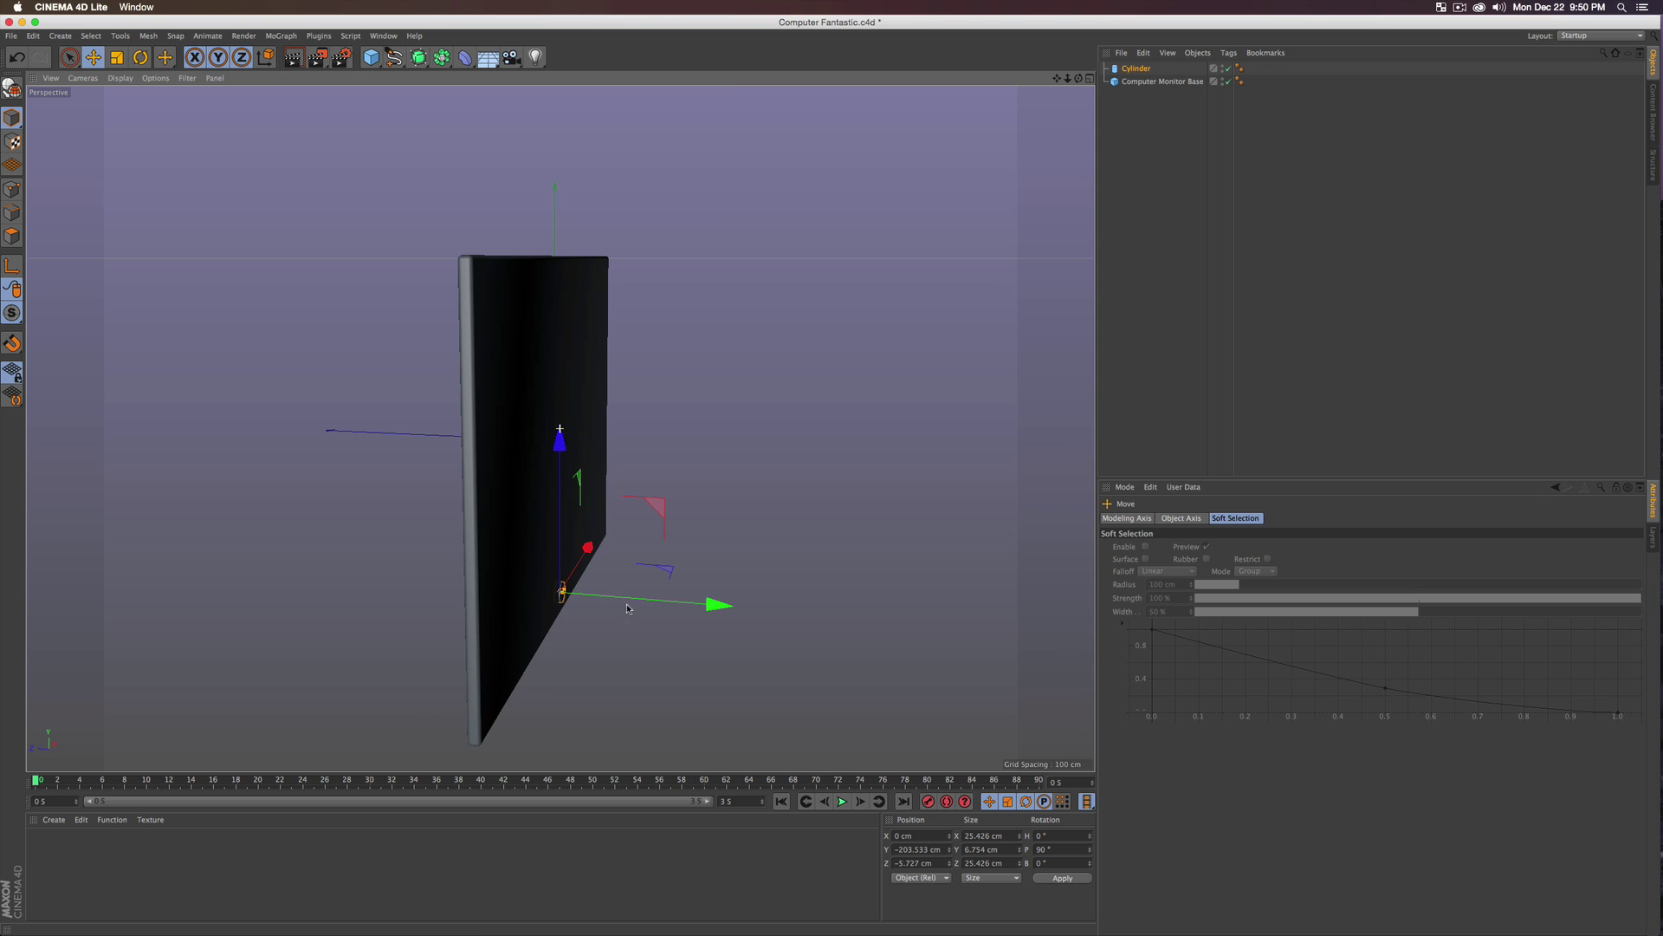
- Rename the cylinder Power Button and duplicate it as Back Power Symbol
double_click(1137, 68)
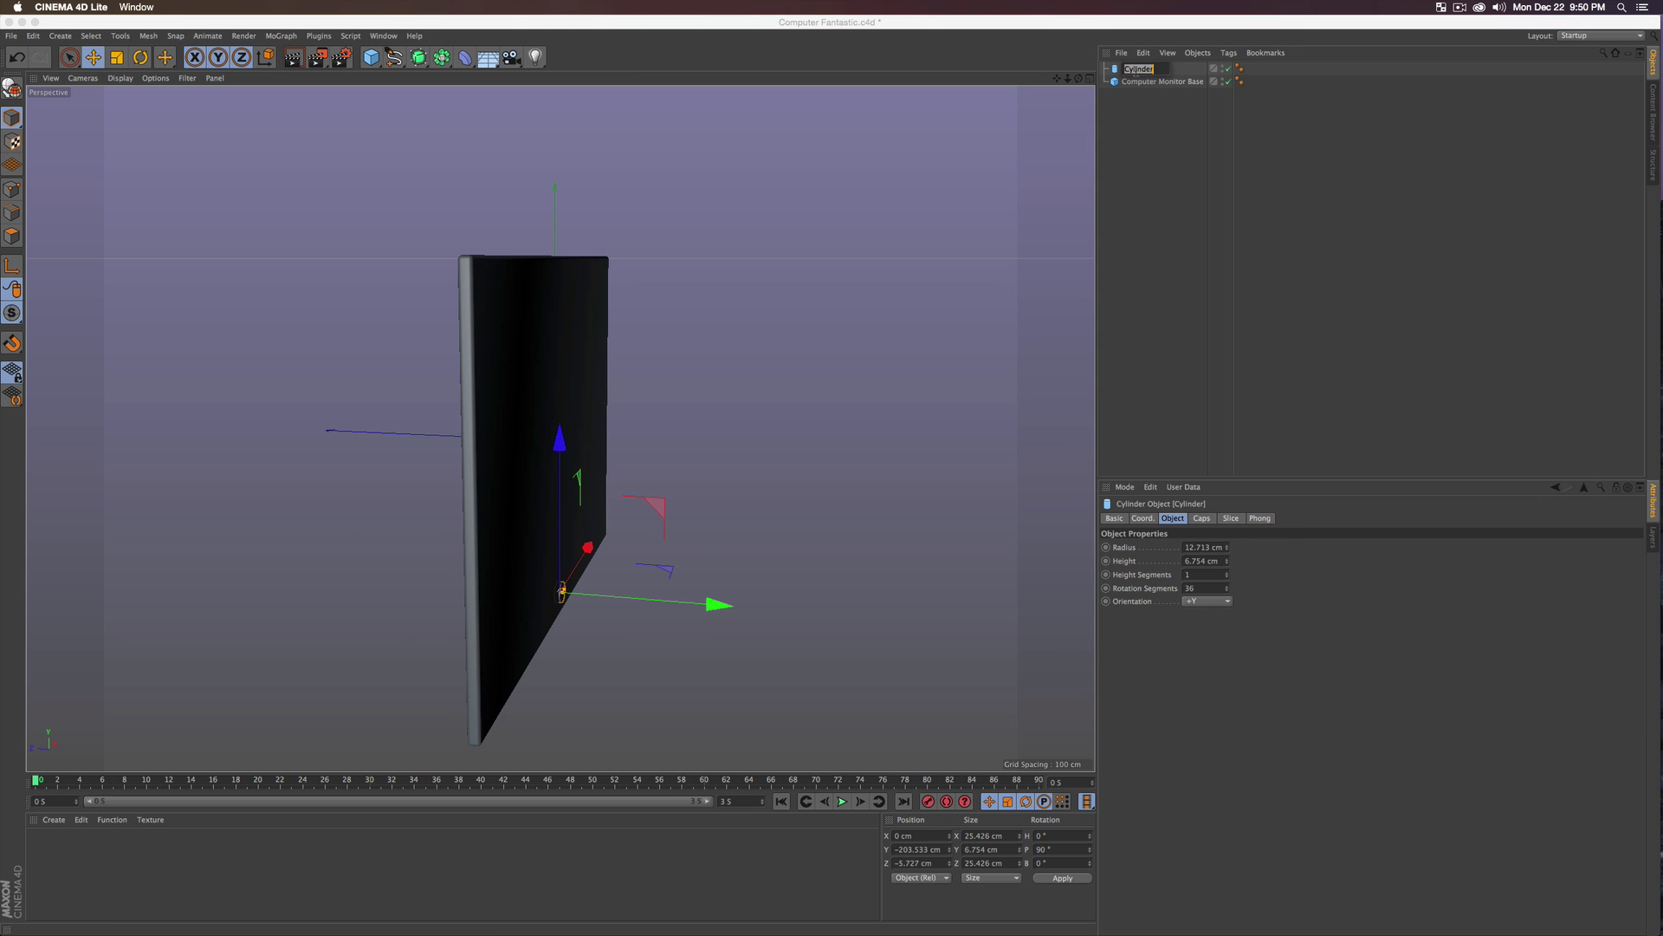
text(Power Button)
key(Return)
key(super+c)
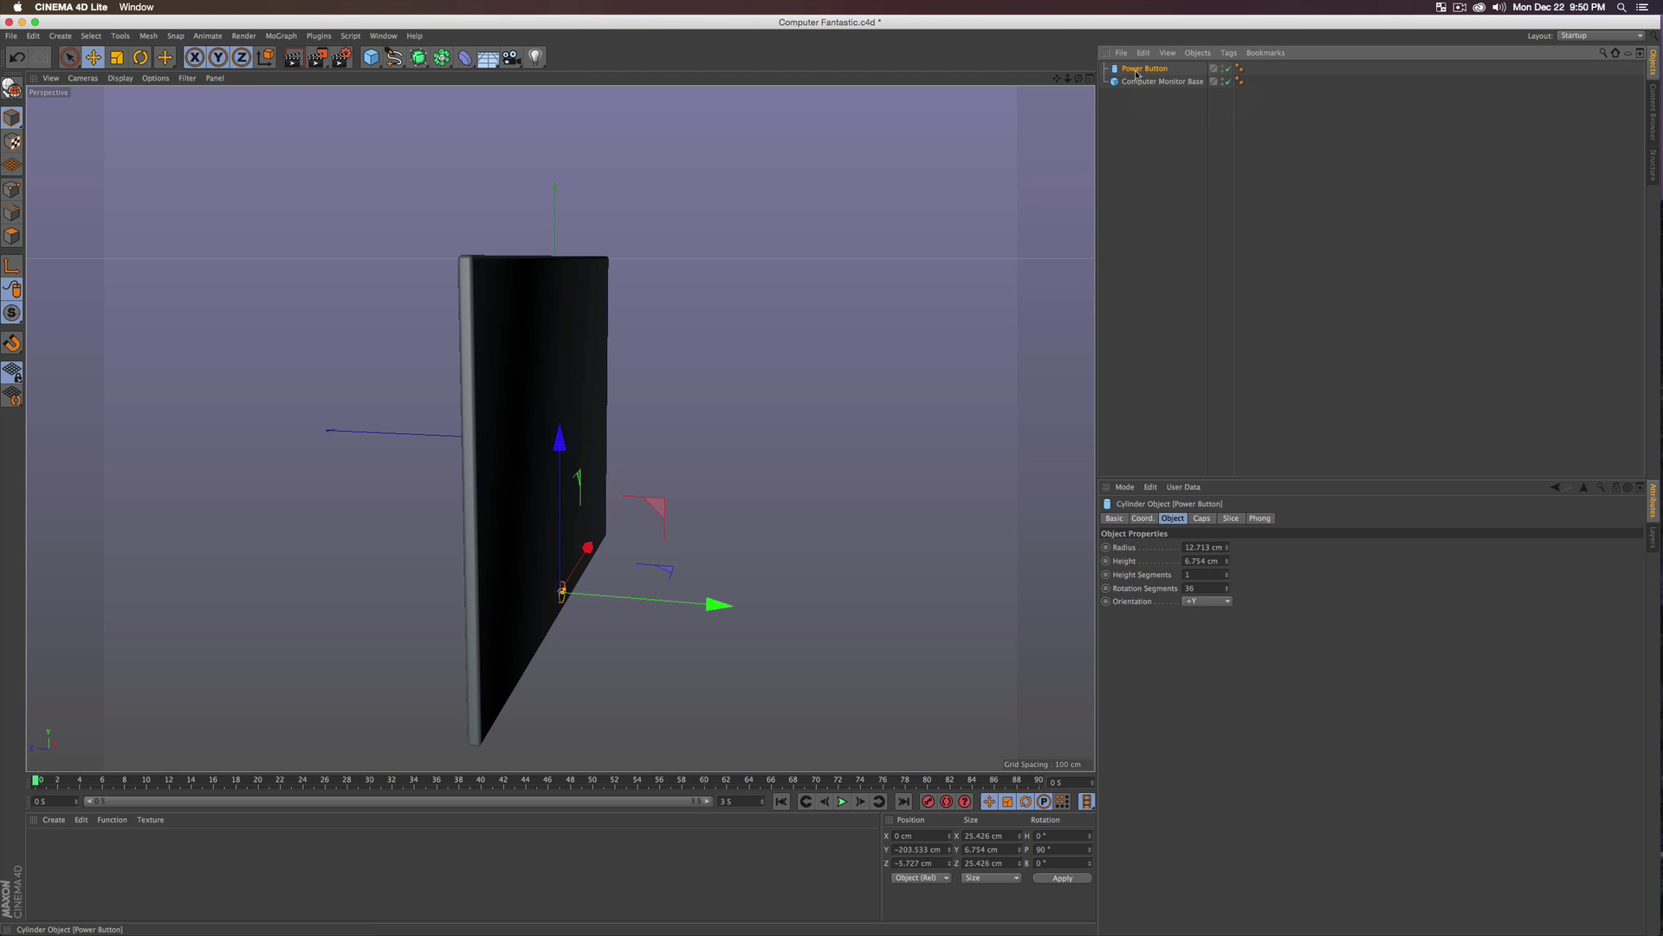
key(super+v)
double_click(1144, 69)
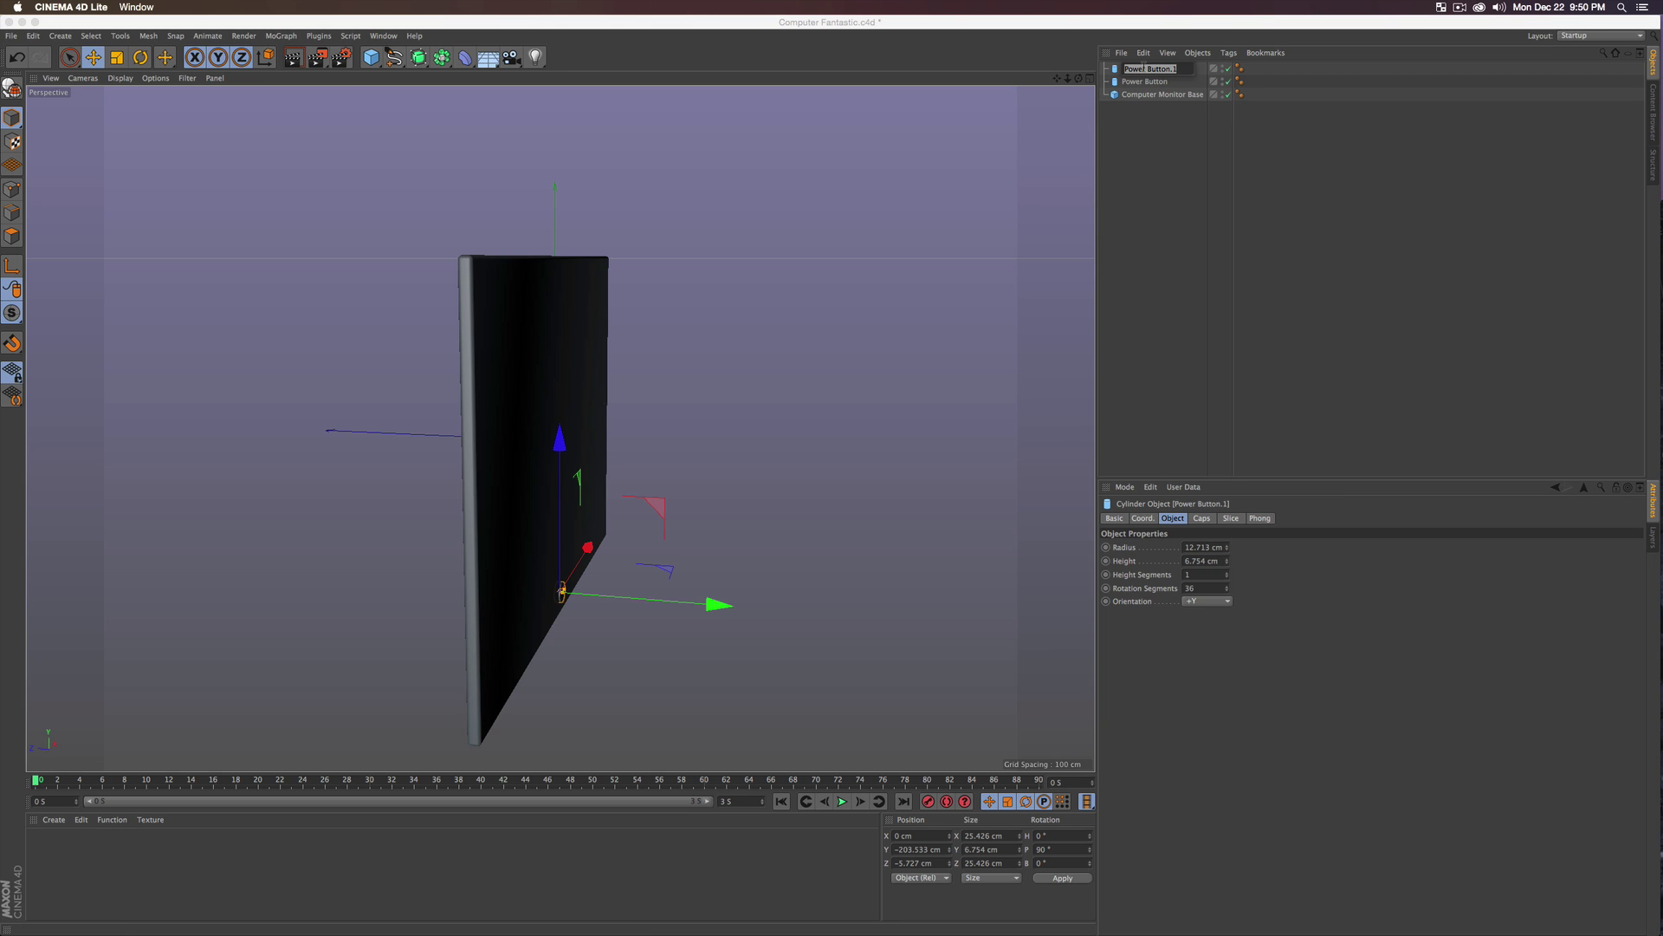
text(Back Power SYmbol)
key(Return)
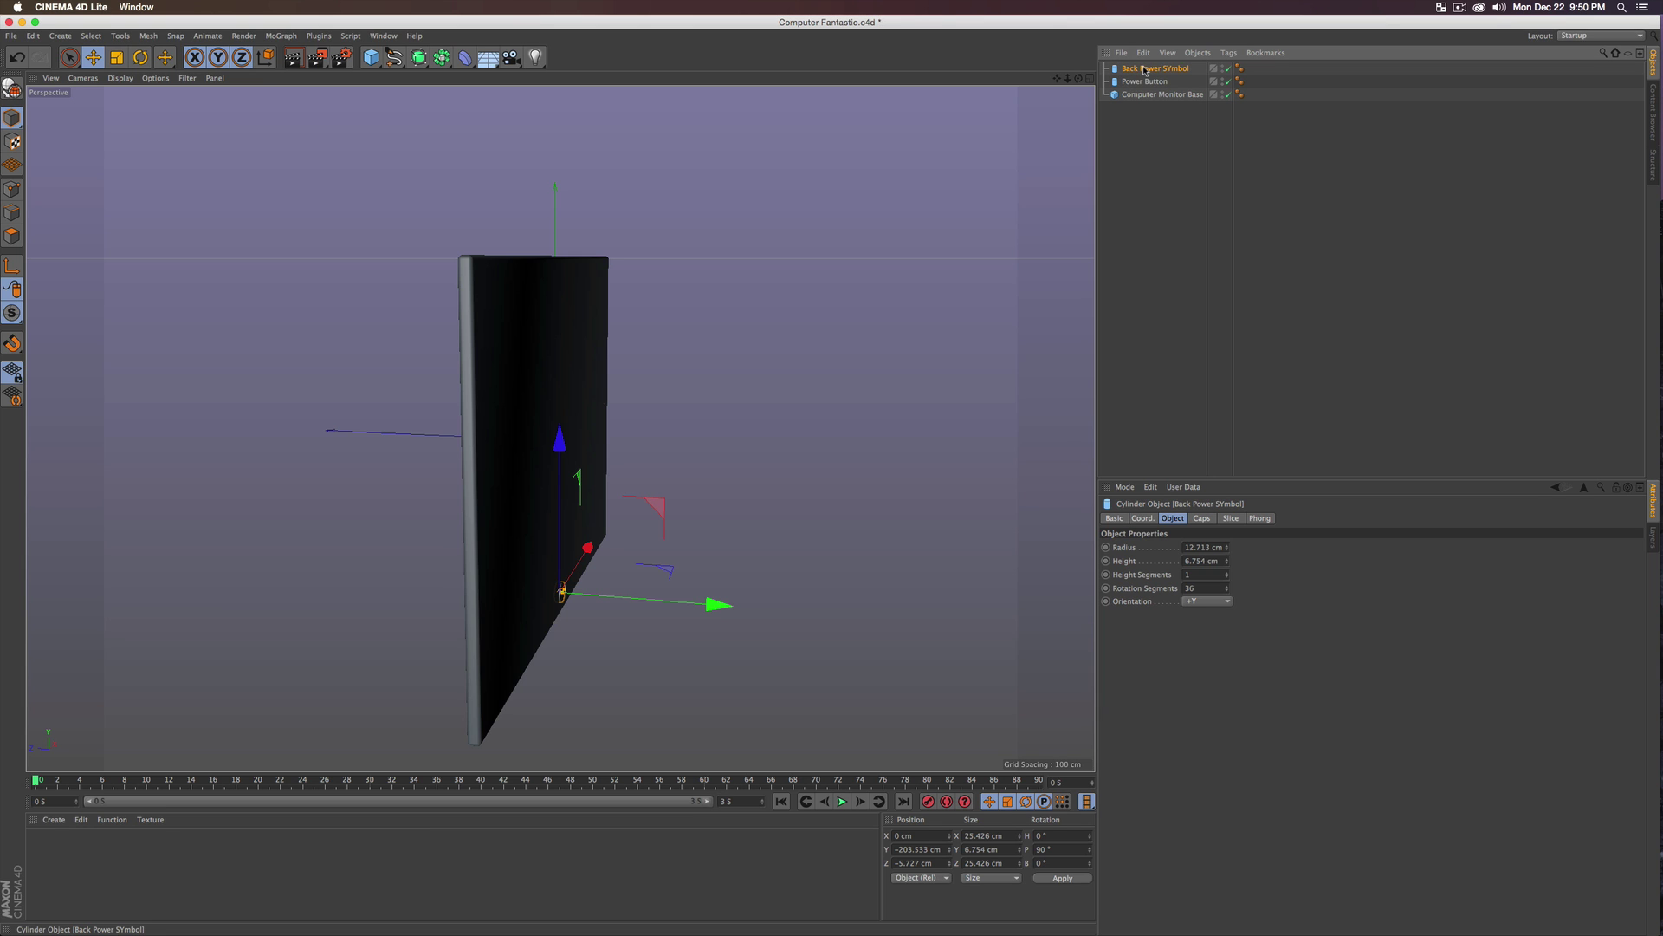
- Move Back Power Symbol onto the monitor's back and enlarge it to about 40 cm
key(e)
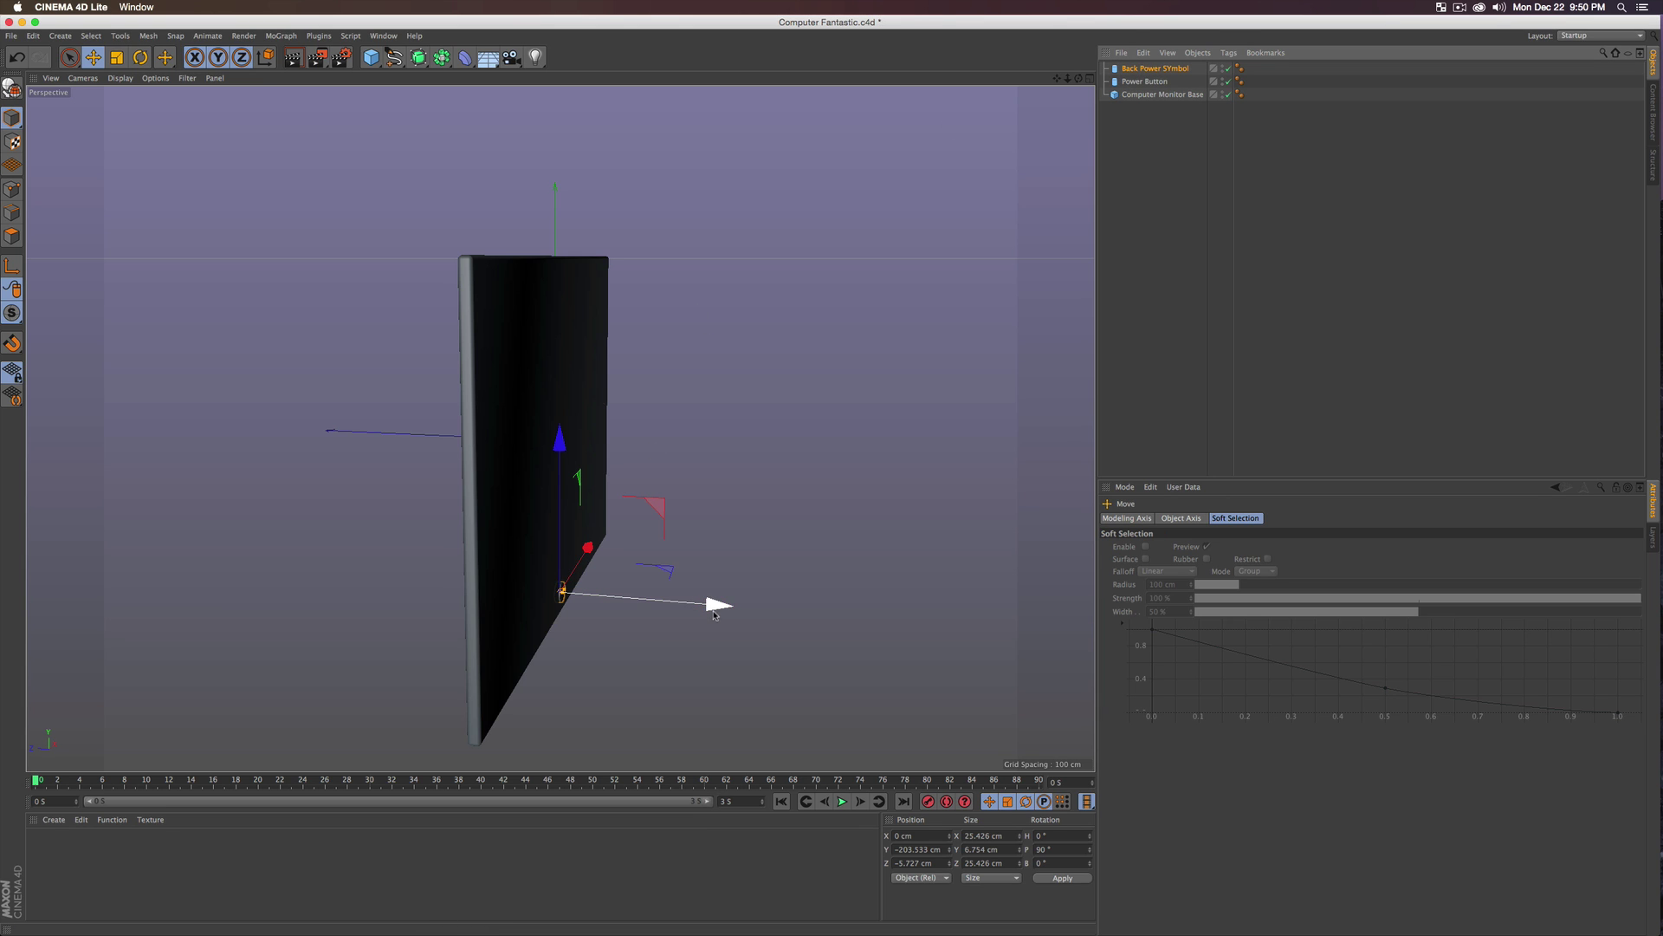
drag(721, 604, 567, 564)
drag(488, 468, 475, 295)
key(t)
drag(567, 368, 819, 383)
key(e)
drag(647, 422, 659, 421)
alt+drag(560, 428, 704, 435)
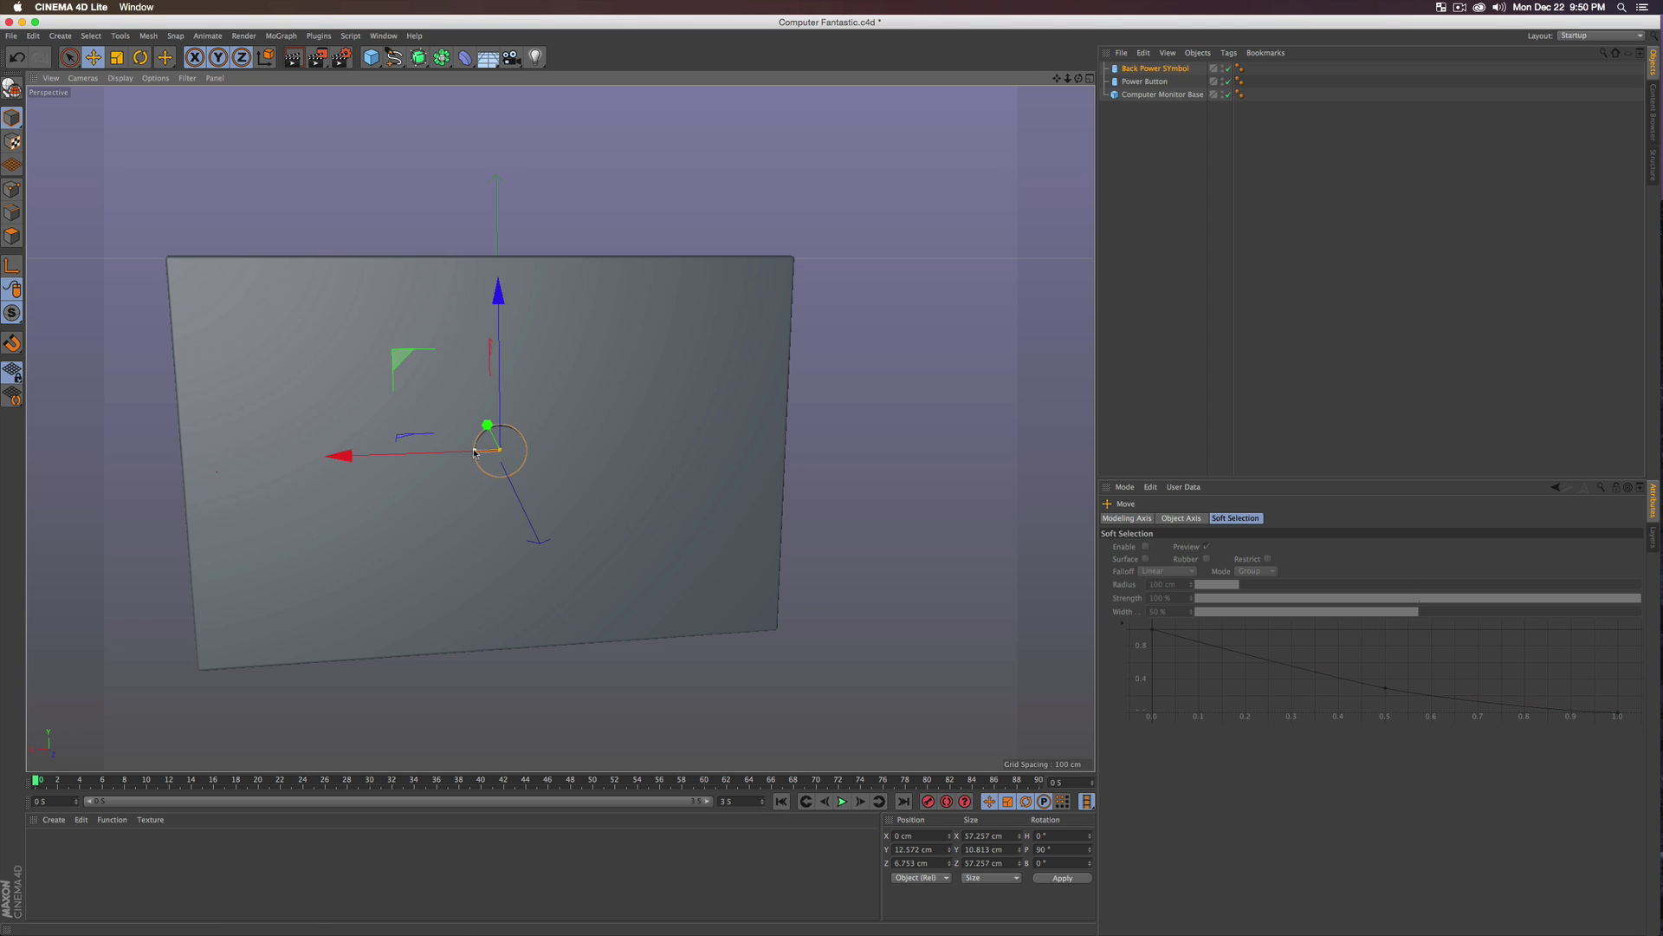
alt+drag(472, 451, 777, 447)
alt+middle_drag(571, 502, 760, 424)
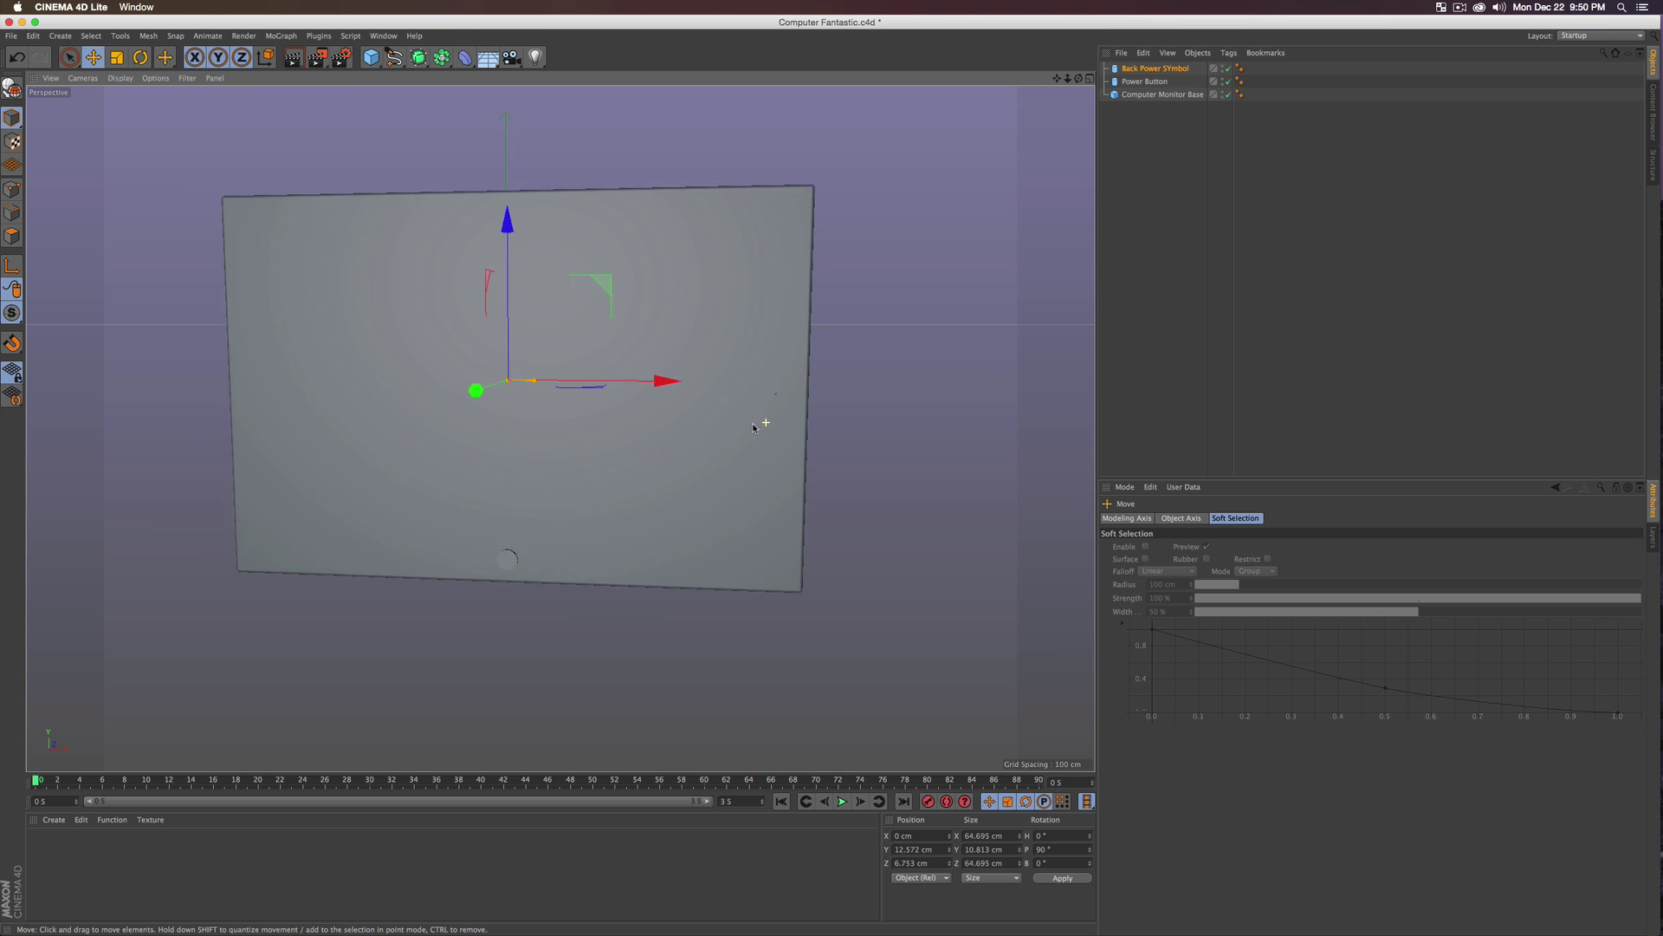
alt+right_drag(761, 424, 700, 452)
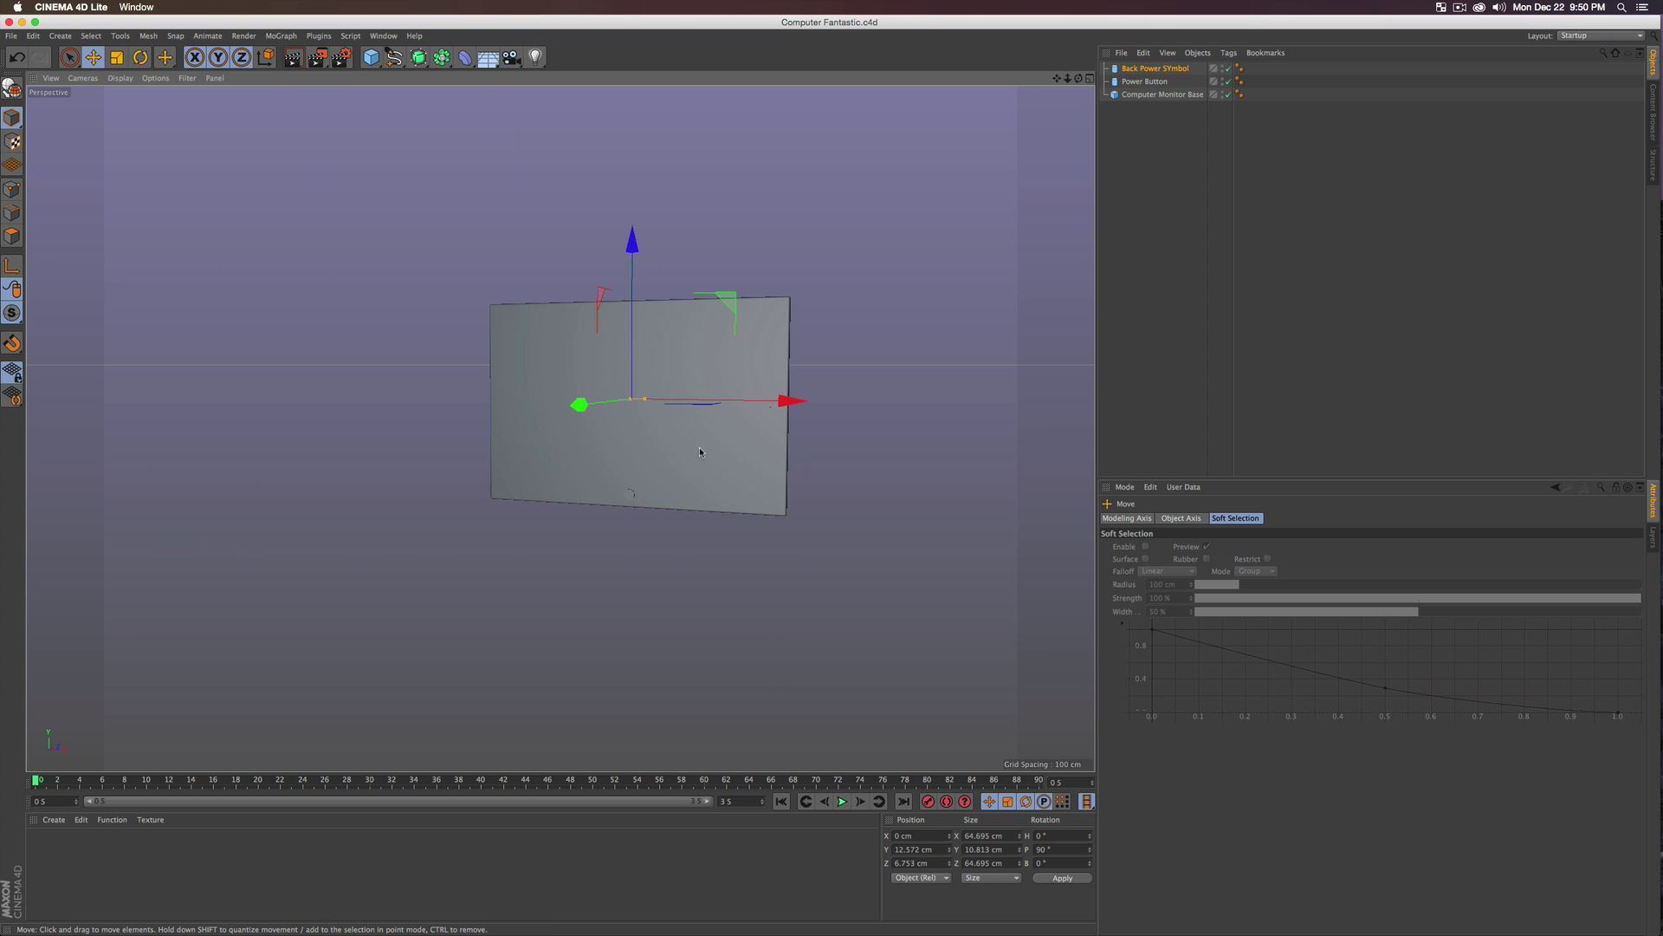
- Duplicate the Computer Monitor Base object
click(1170, 143)
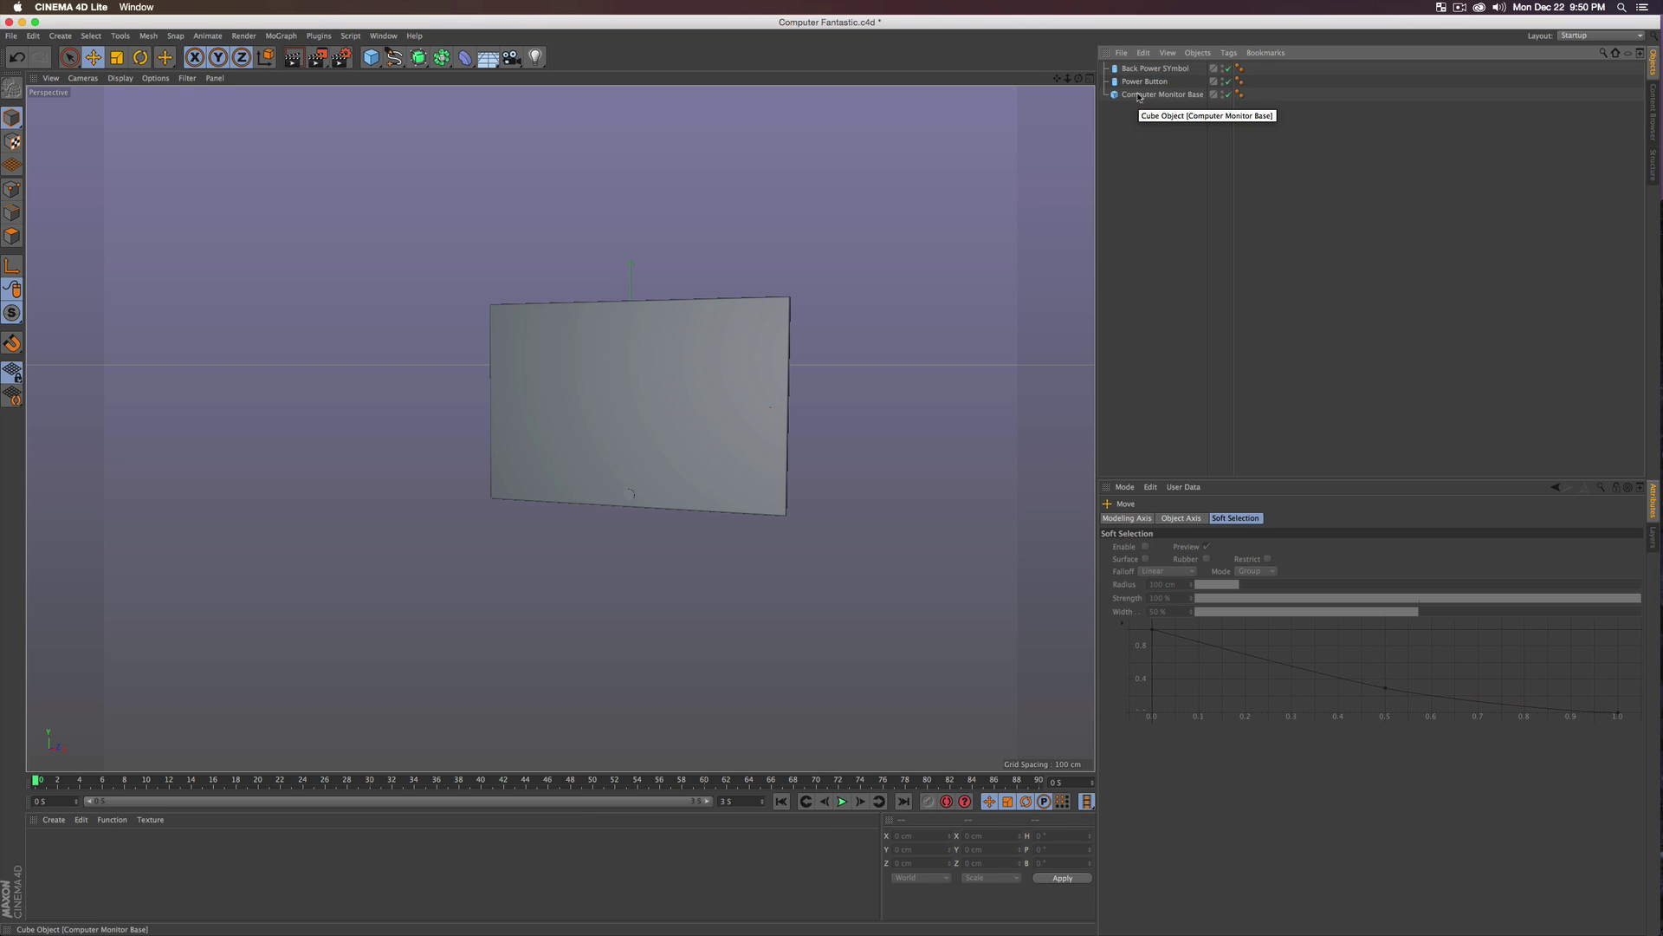
click(1139, 96)
ctrl+drag(1139, 105, 1143, 106)
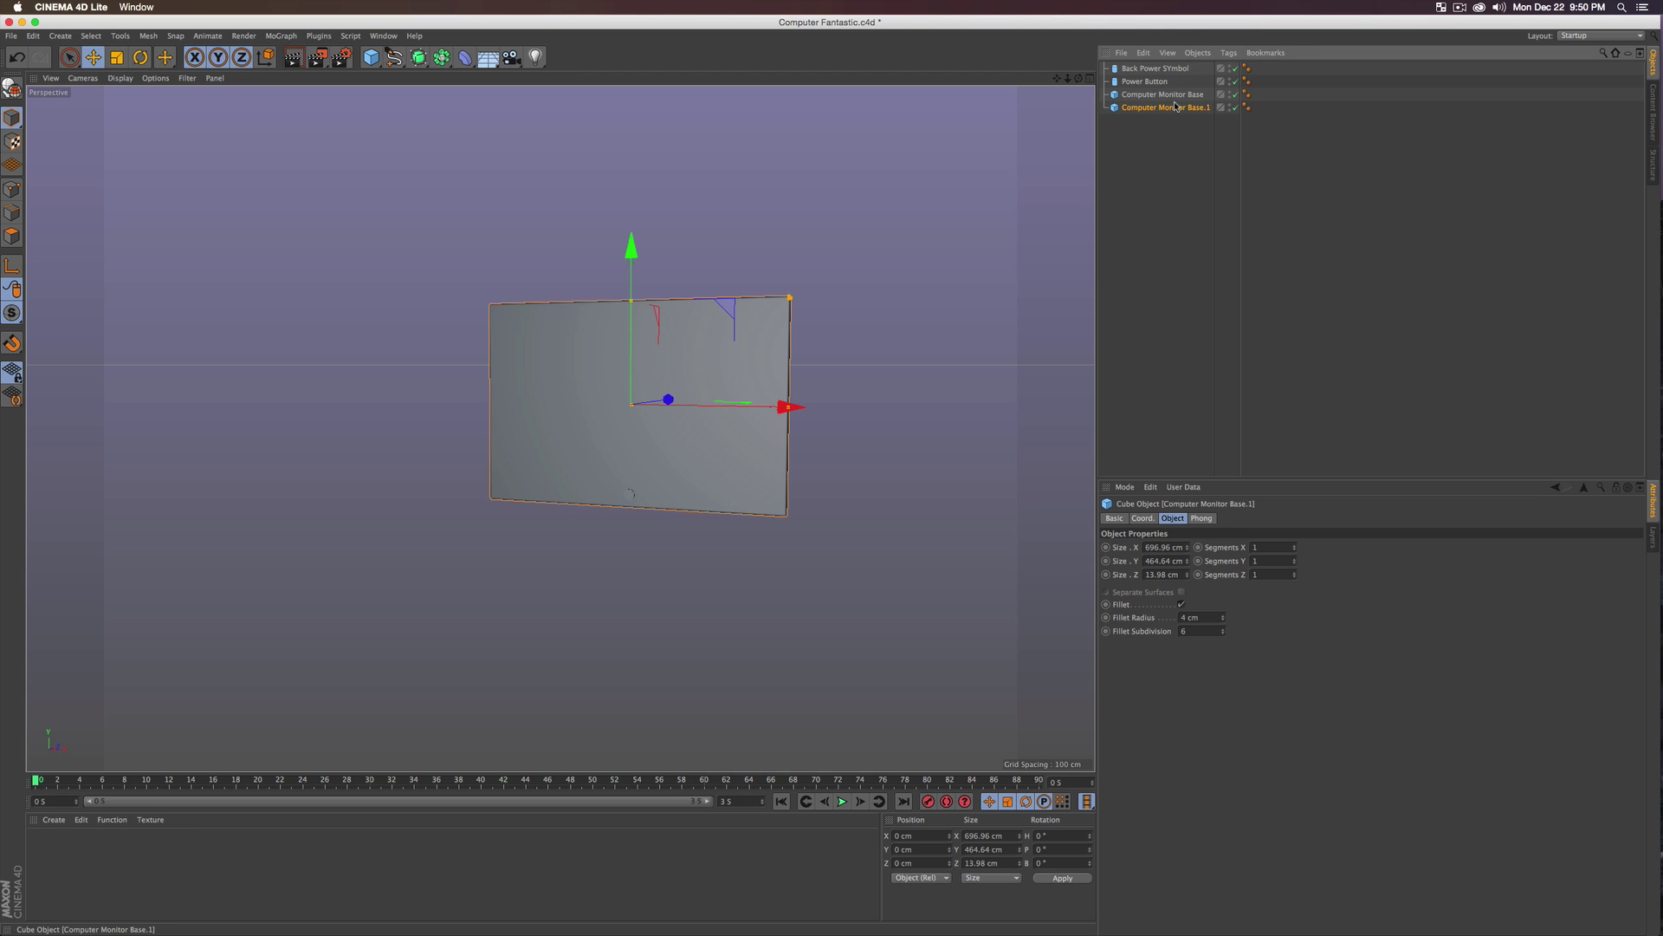
- Rename the copy Monitor Screen and size it 1920 × 1080 cm
double_click(1176, 107)
text(Mo)
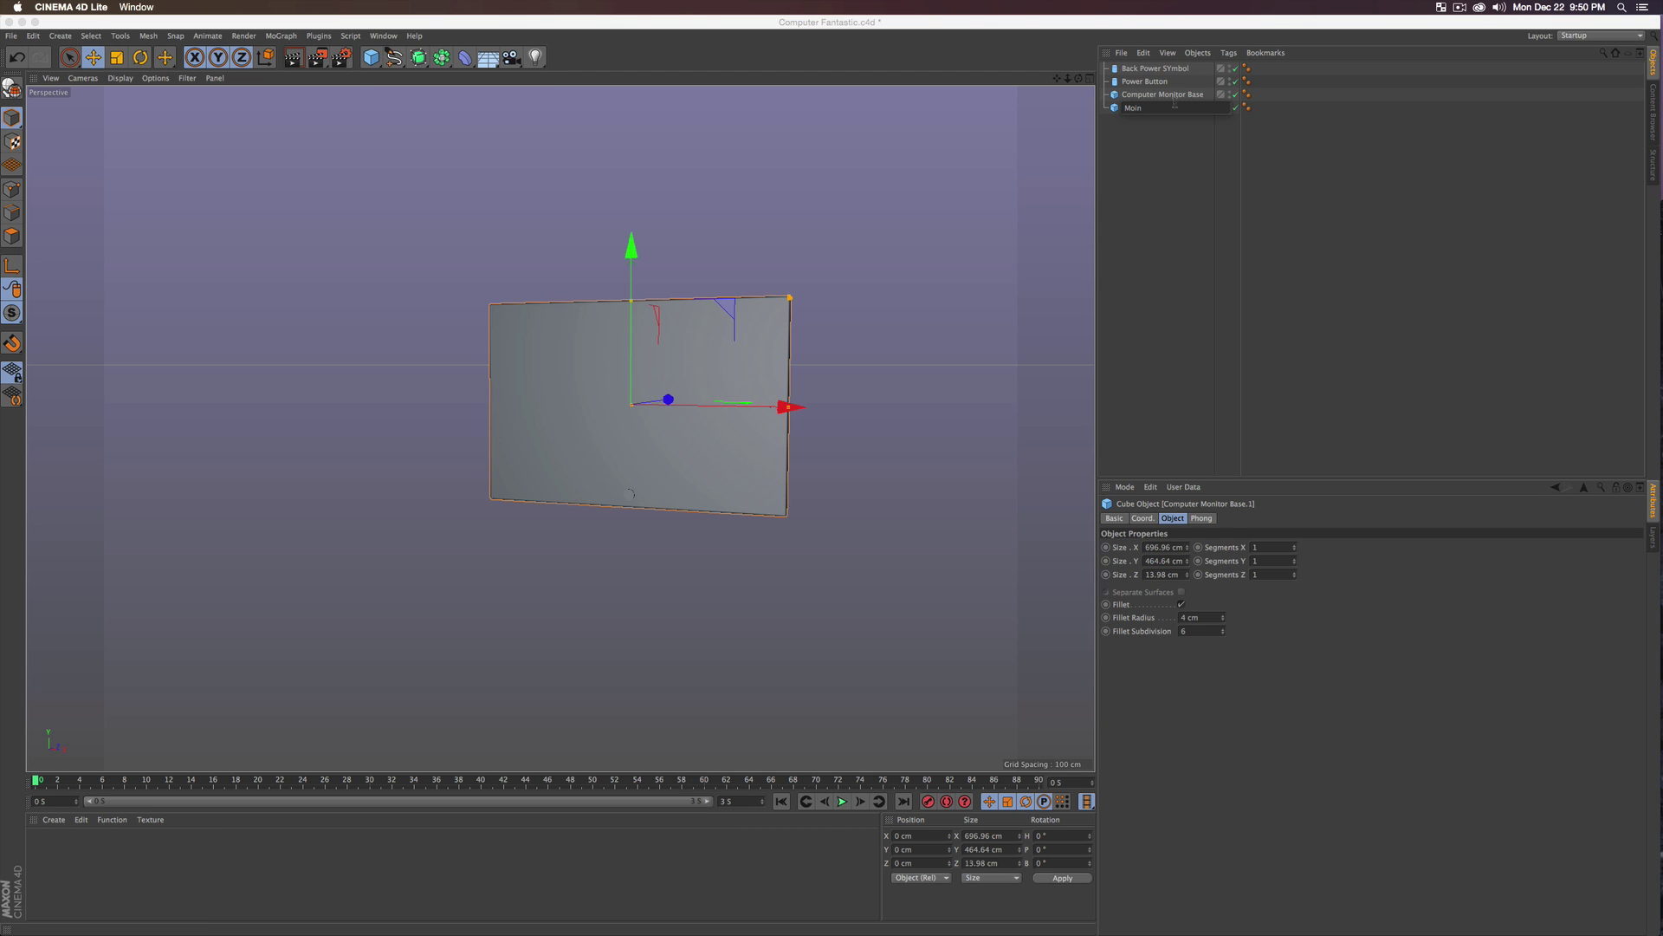
text(nitor Screen)
key(Return)
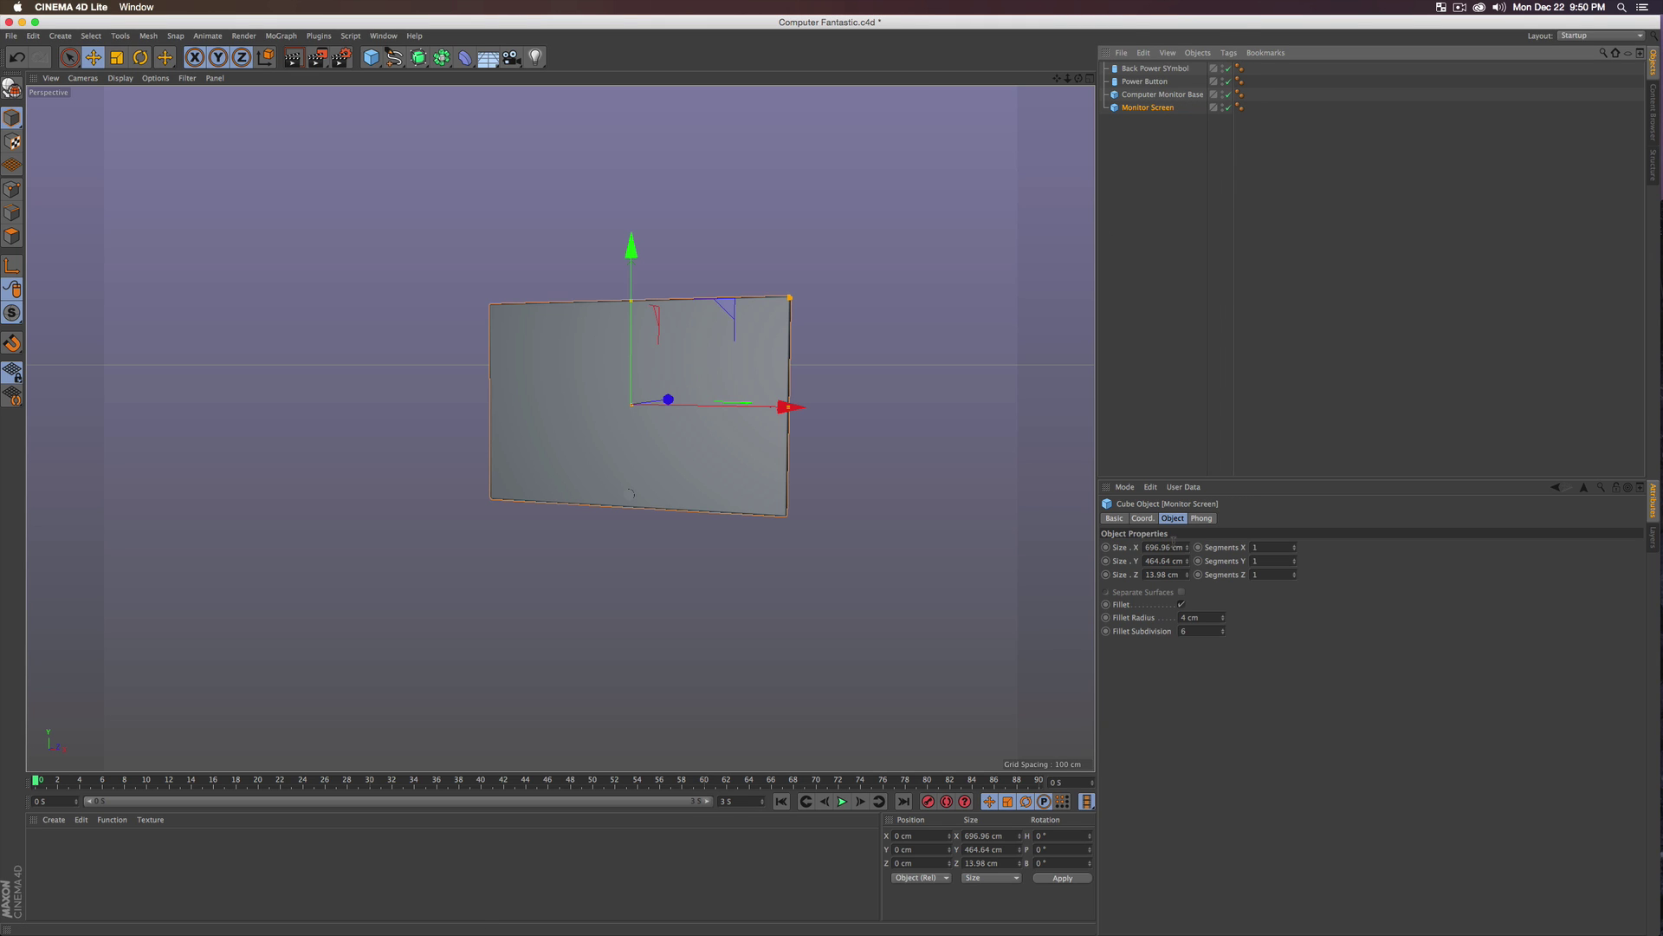
click(1165, 547)
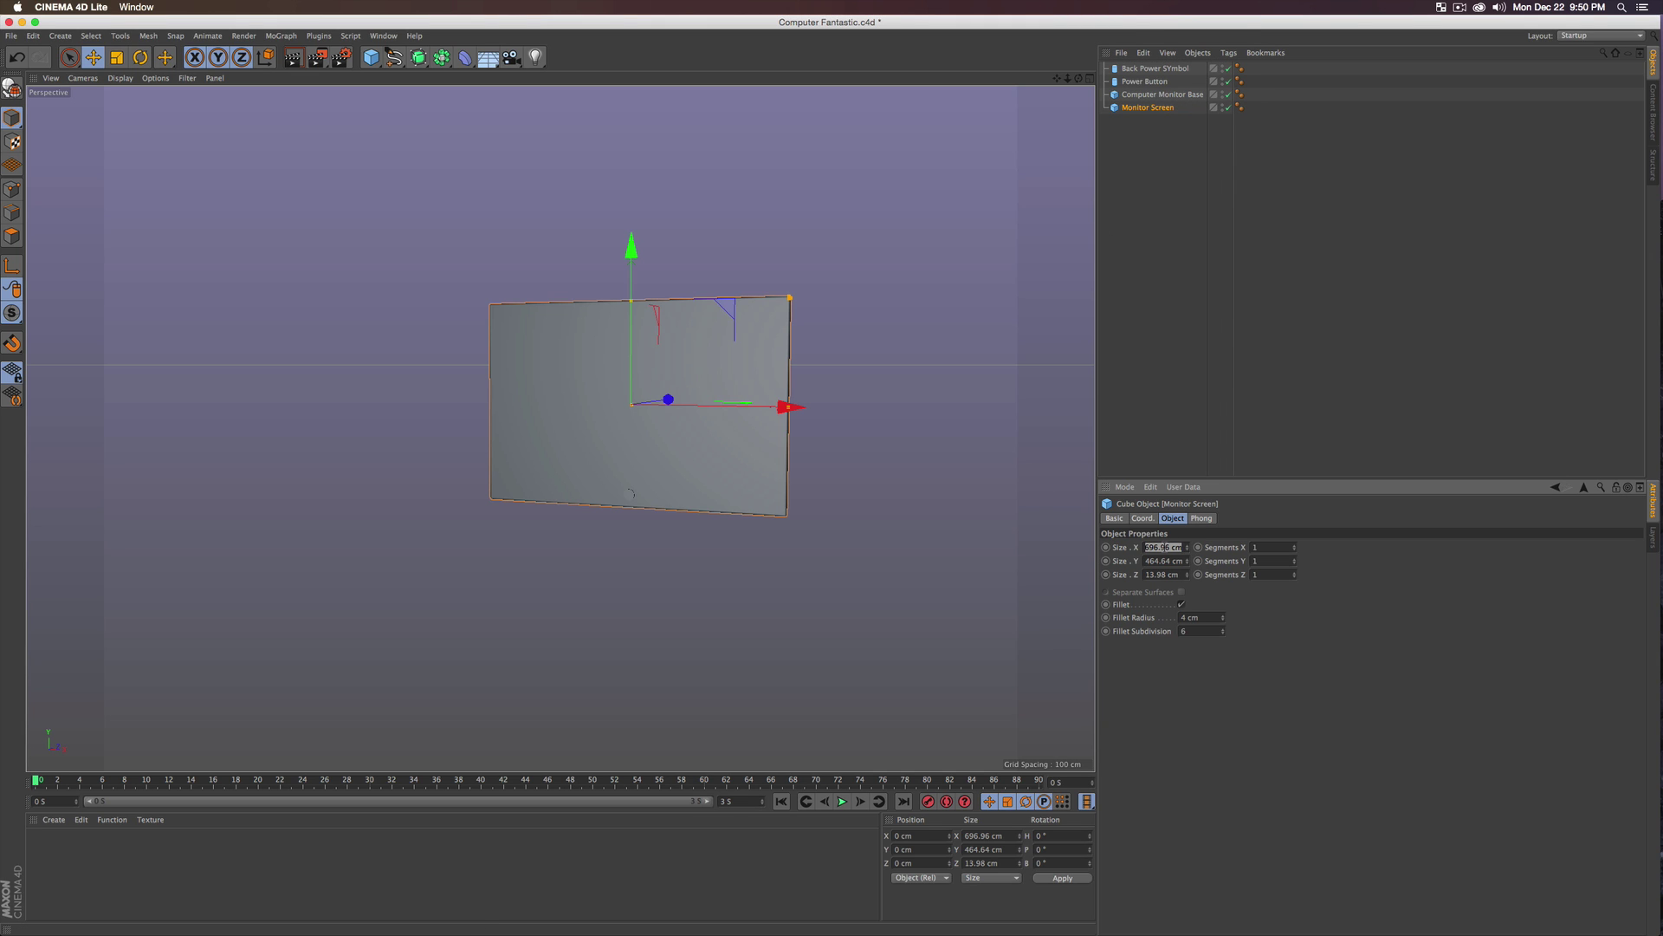
text(1920)
key(Tab)
text(1080)
key(Return)
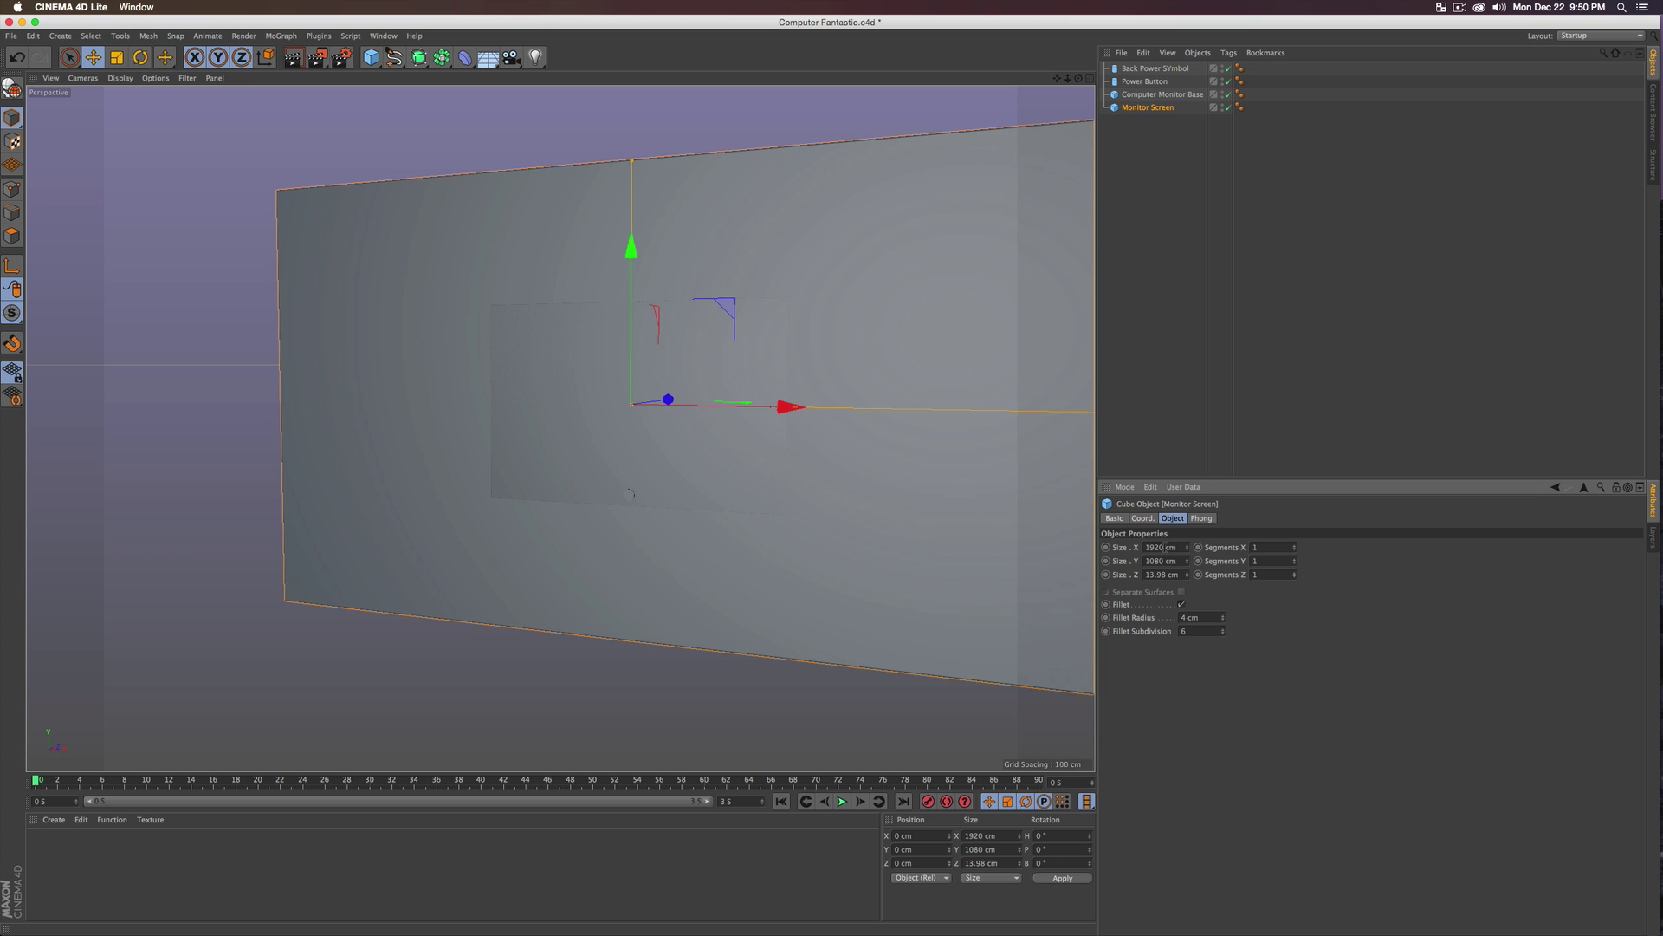
- Shrink Monitor Screen to fit the monitor and move it just in front of the base
key(t)
drag(1021, 160, 693, 433)
key(e)
key(super+z)
key(F2)
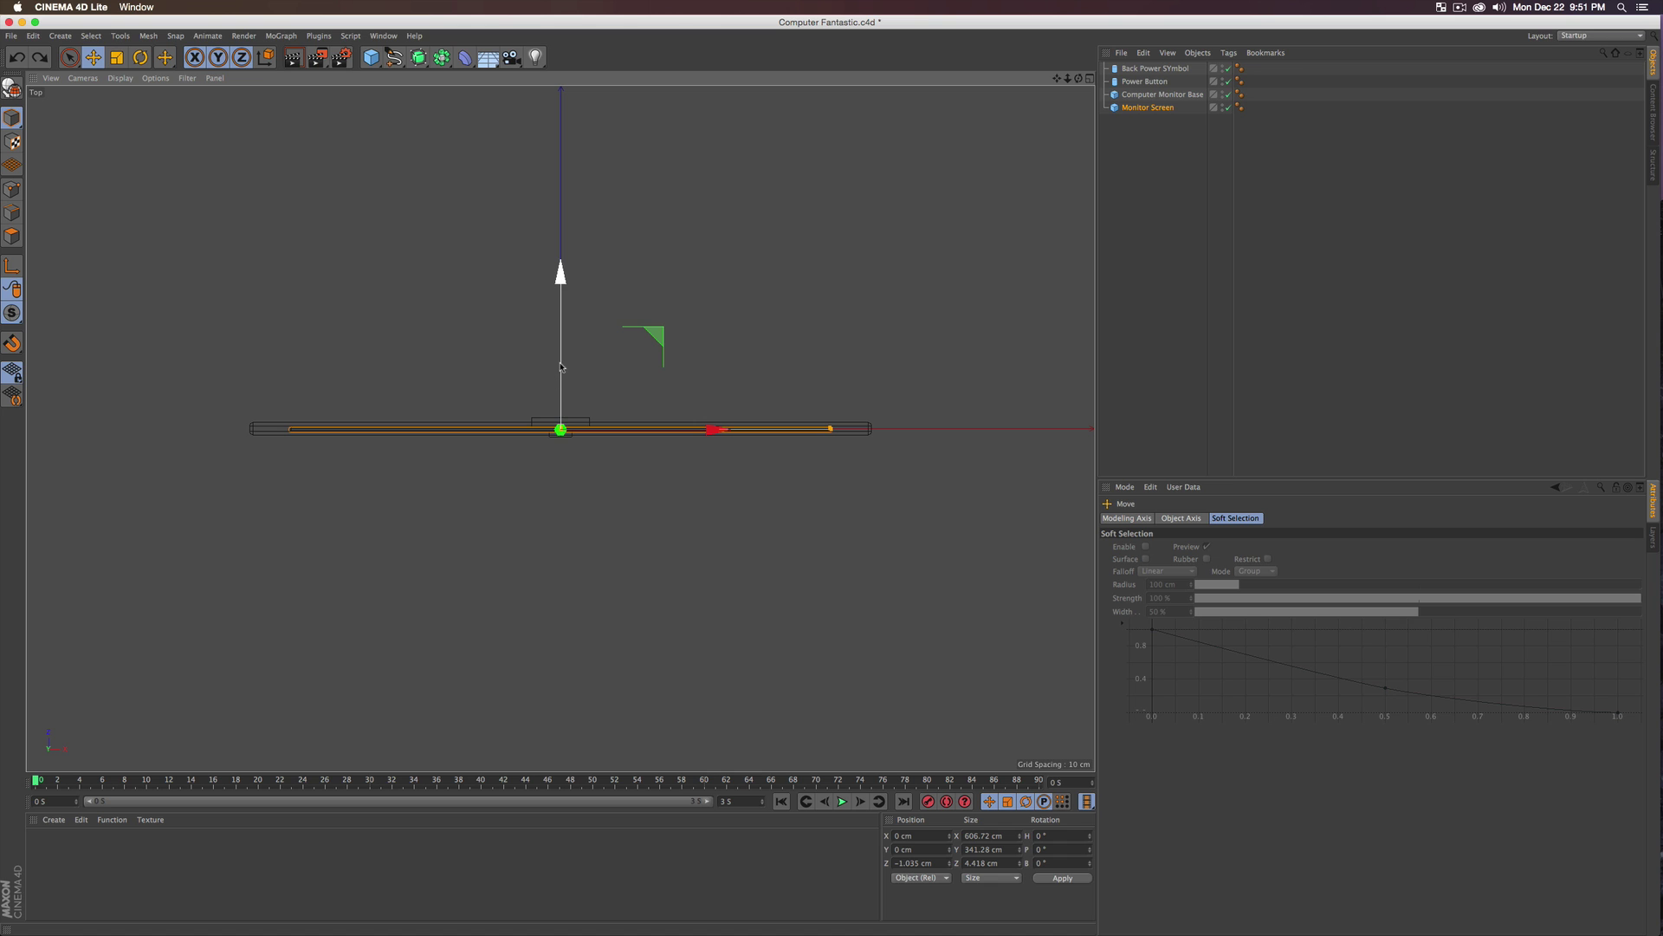
drag(560, 366, 563, 372)
- Render a viewport preview of the monitor, then look at it from the Right view
key(F1)
alt+drag(591, 473, 771, 396)
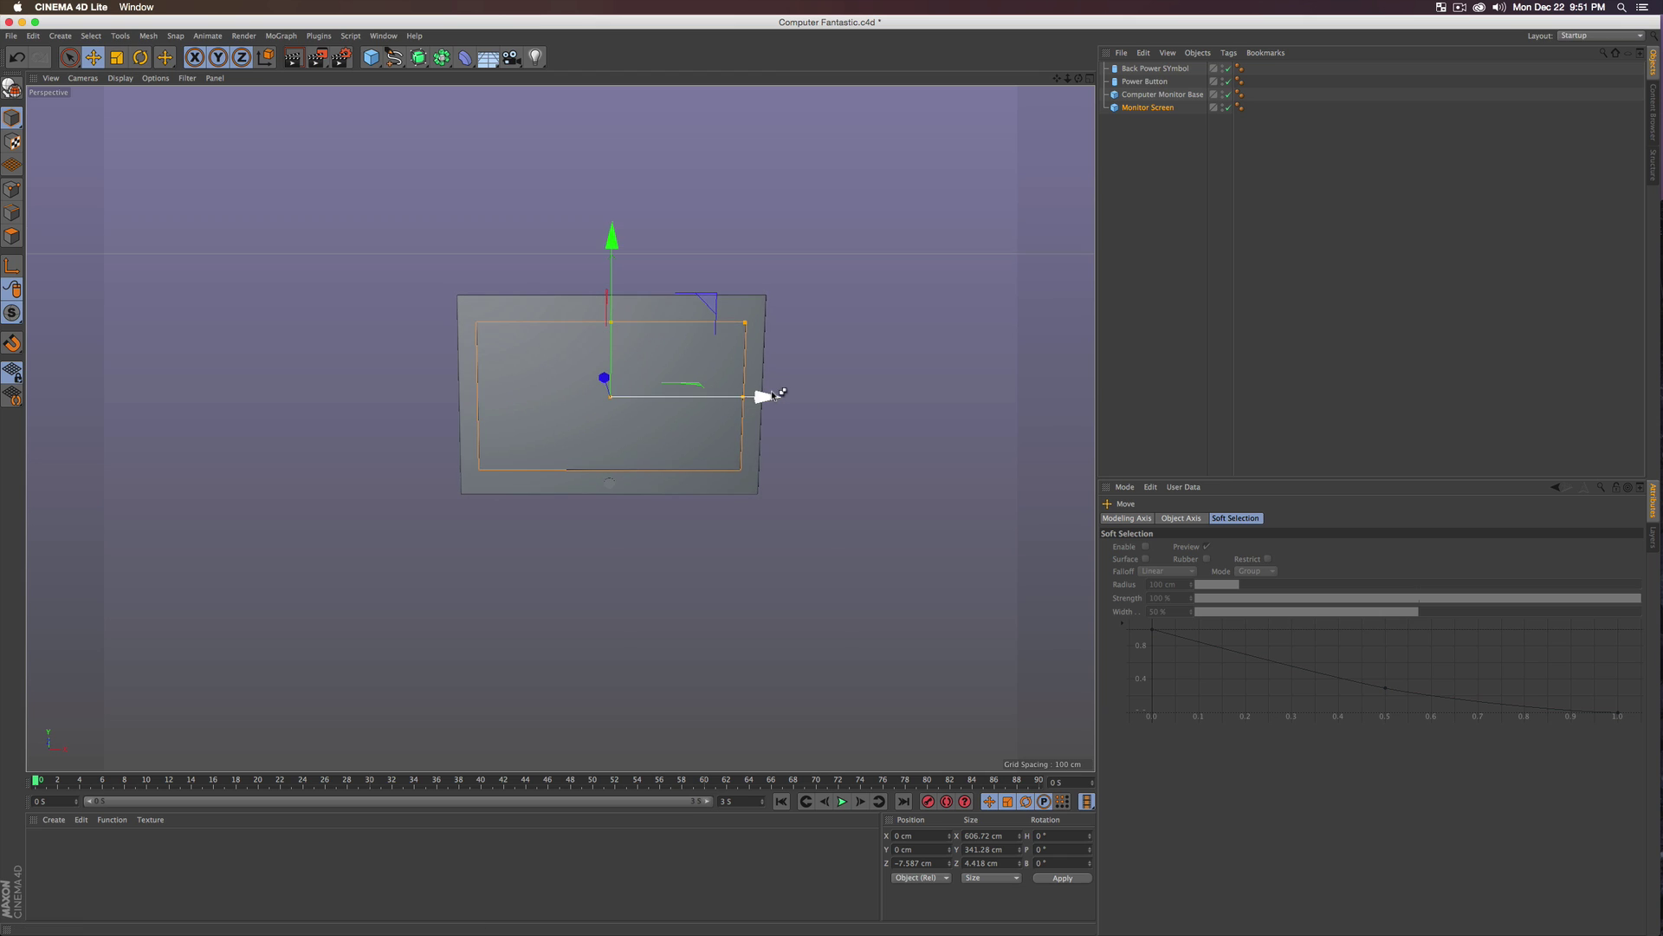
key(ctrl+r)
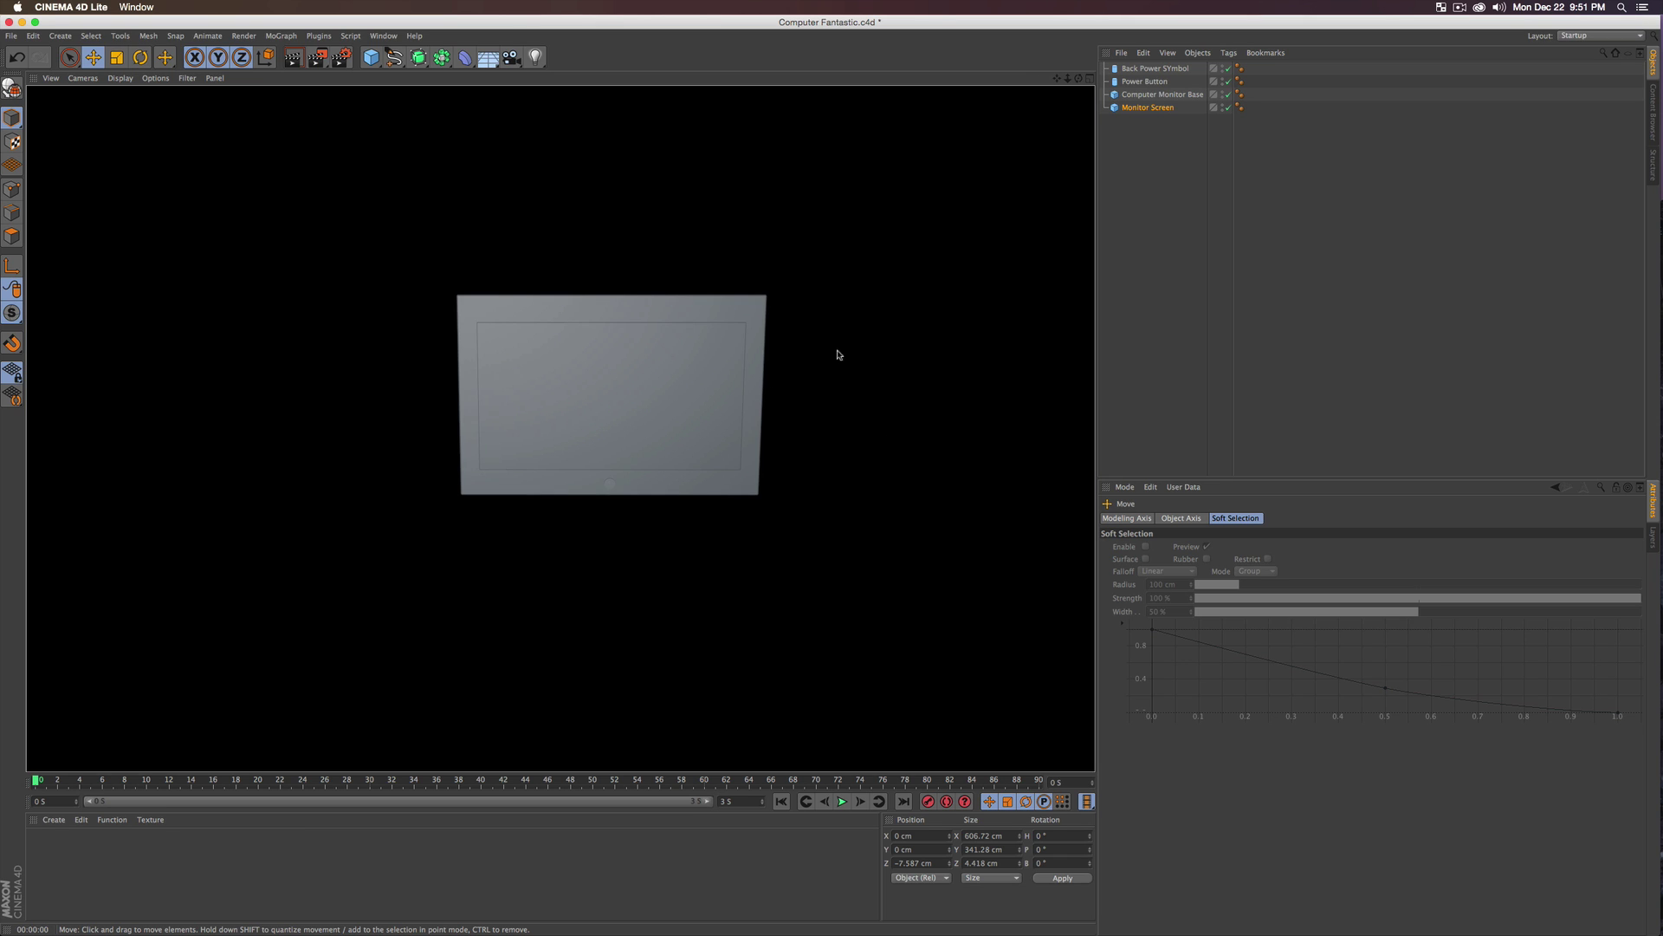
alt+drag(838, 355, 662, 338)
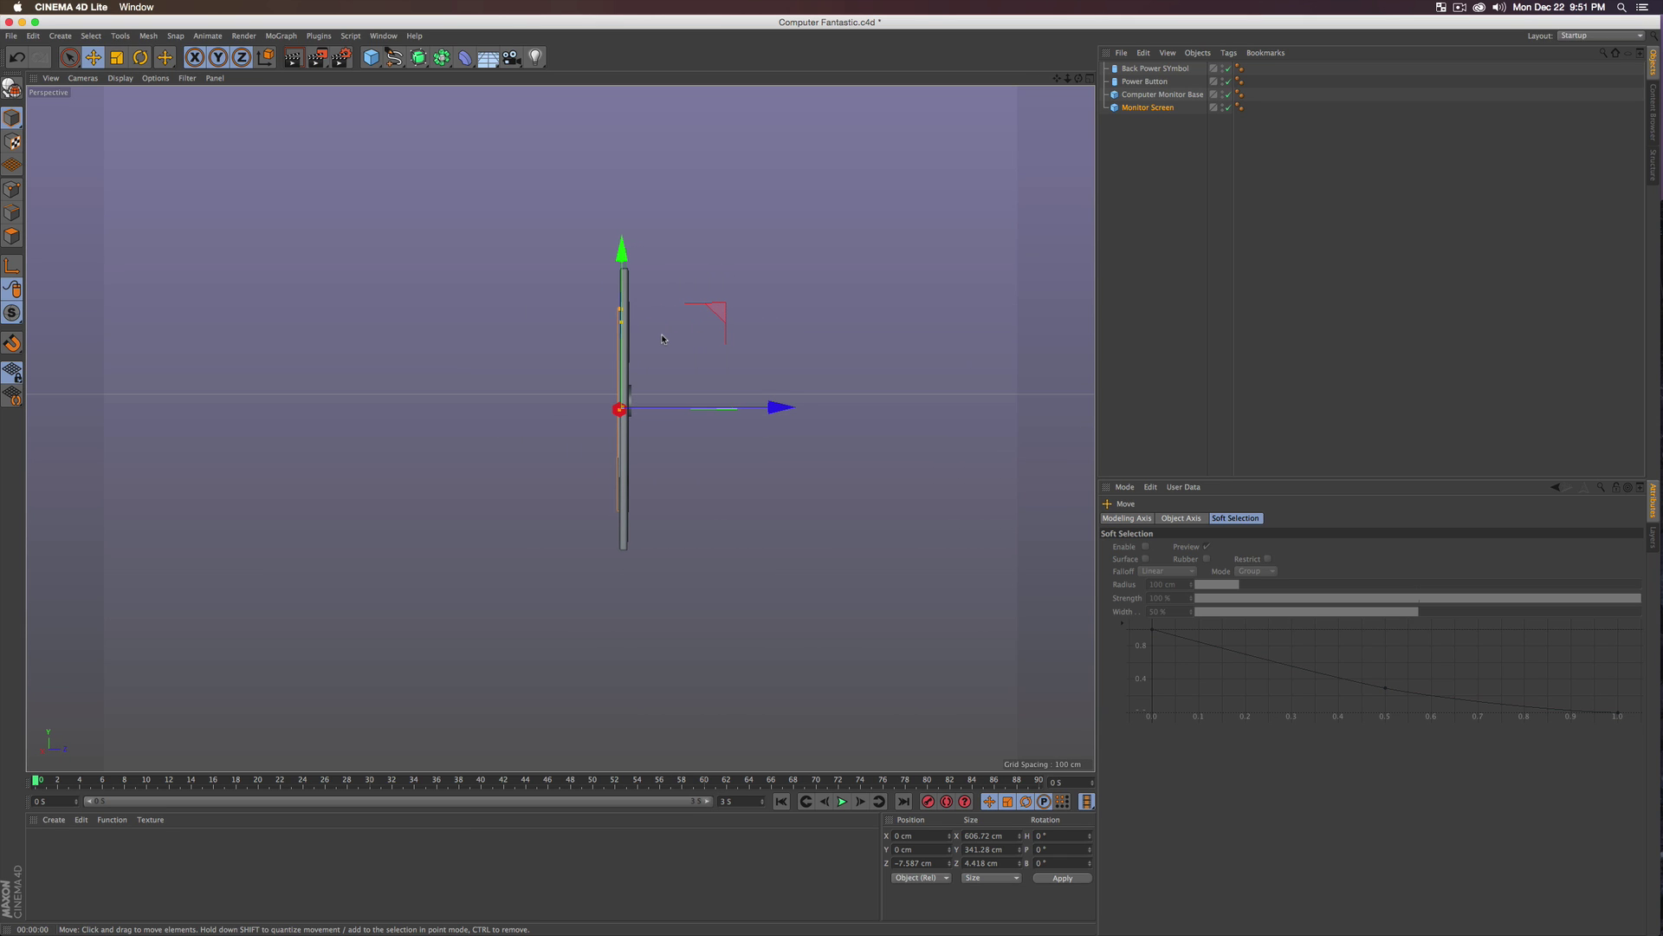
key(F3)
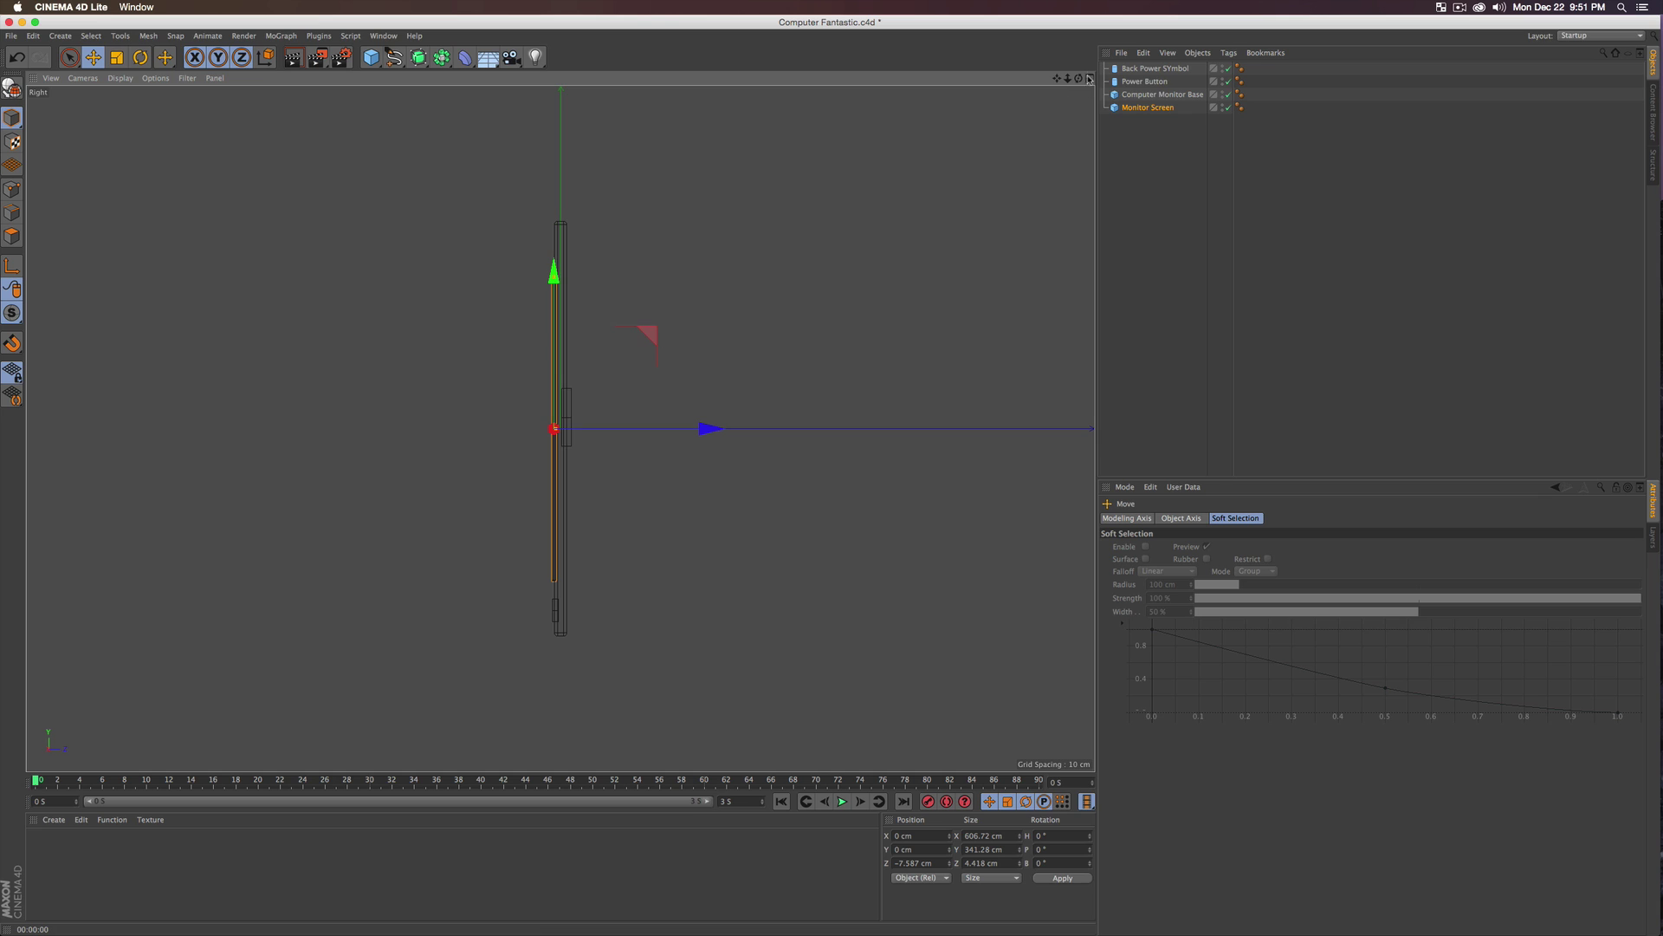
alt+middle_drag(803, 407, 828, 315)
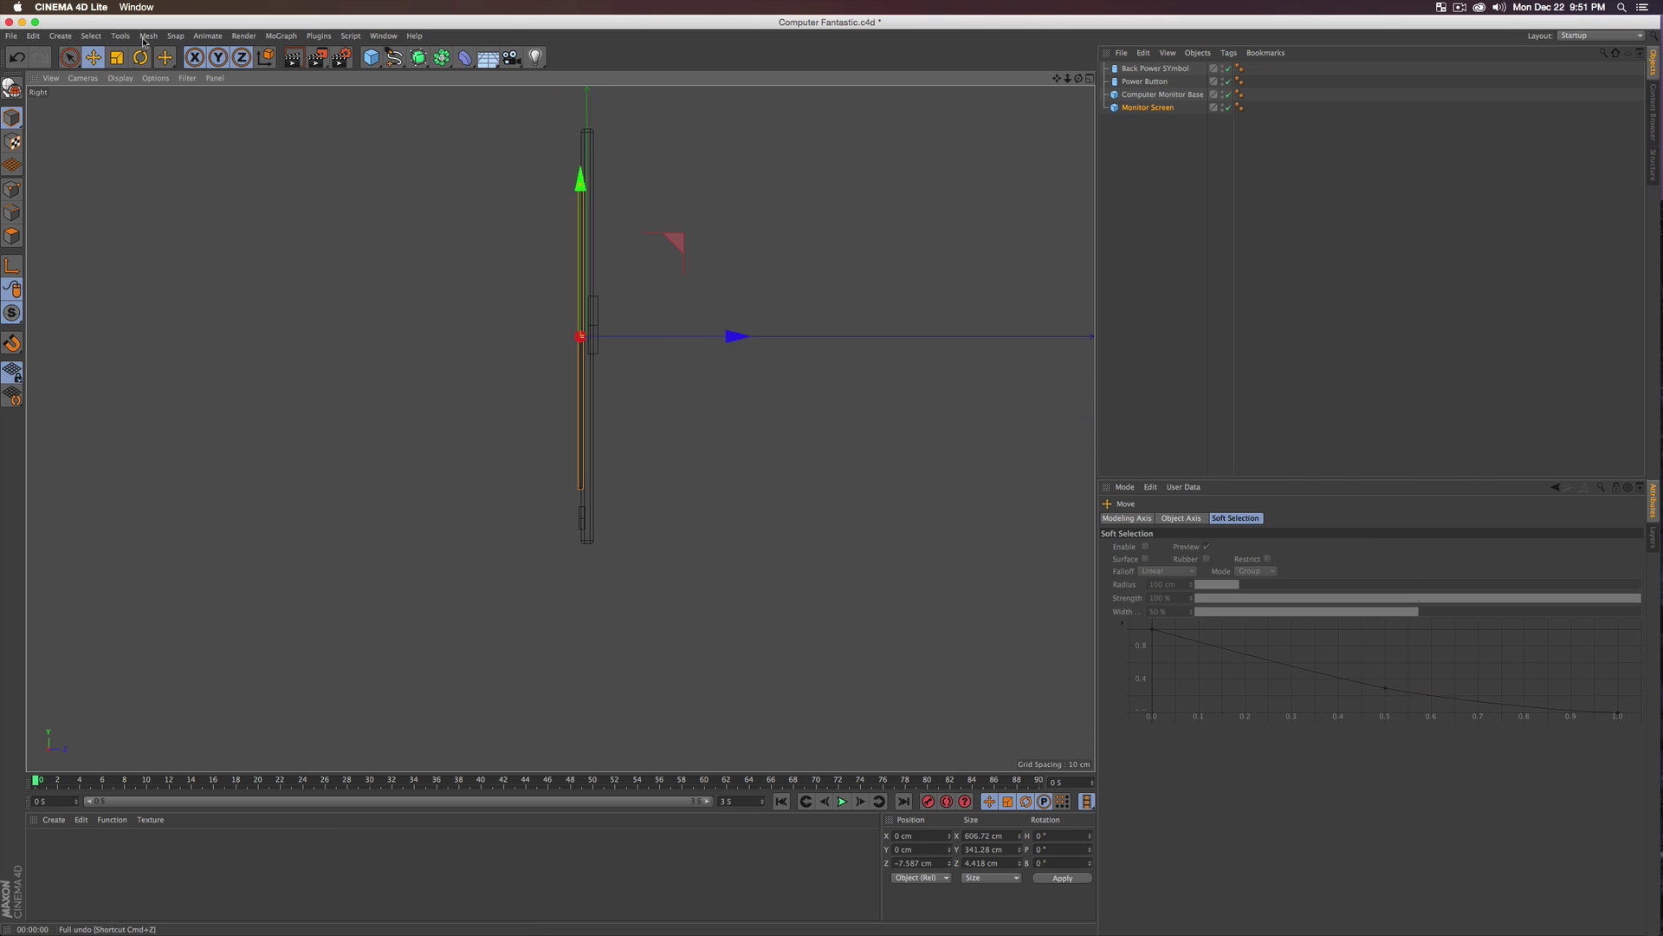
- Show the grid and enable snapping to the workplane and grid points
click(185, 79)
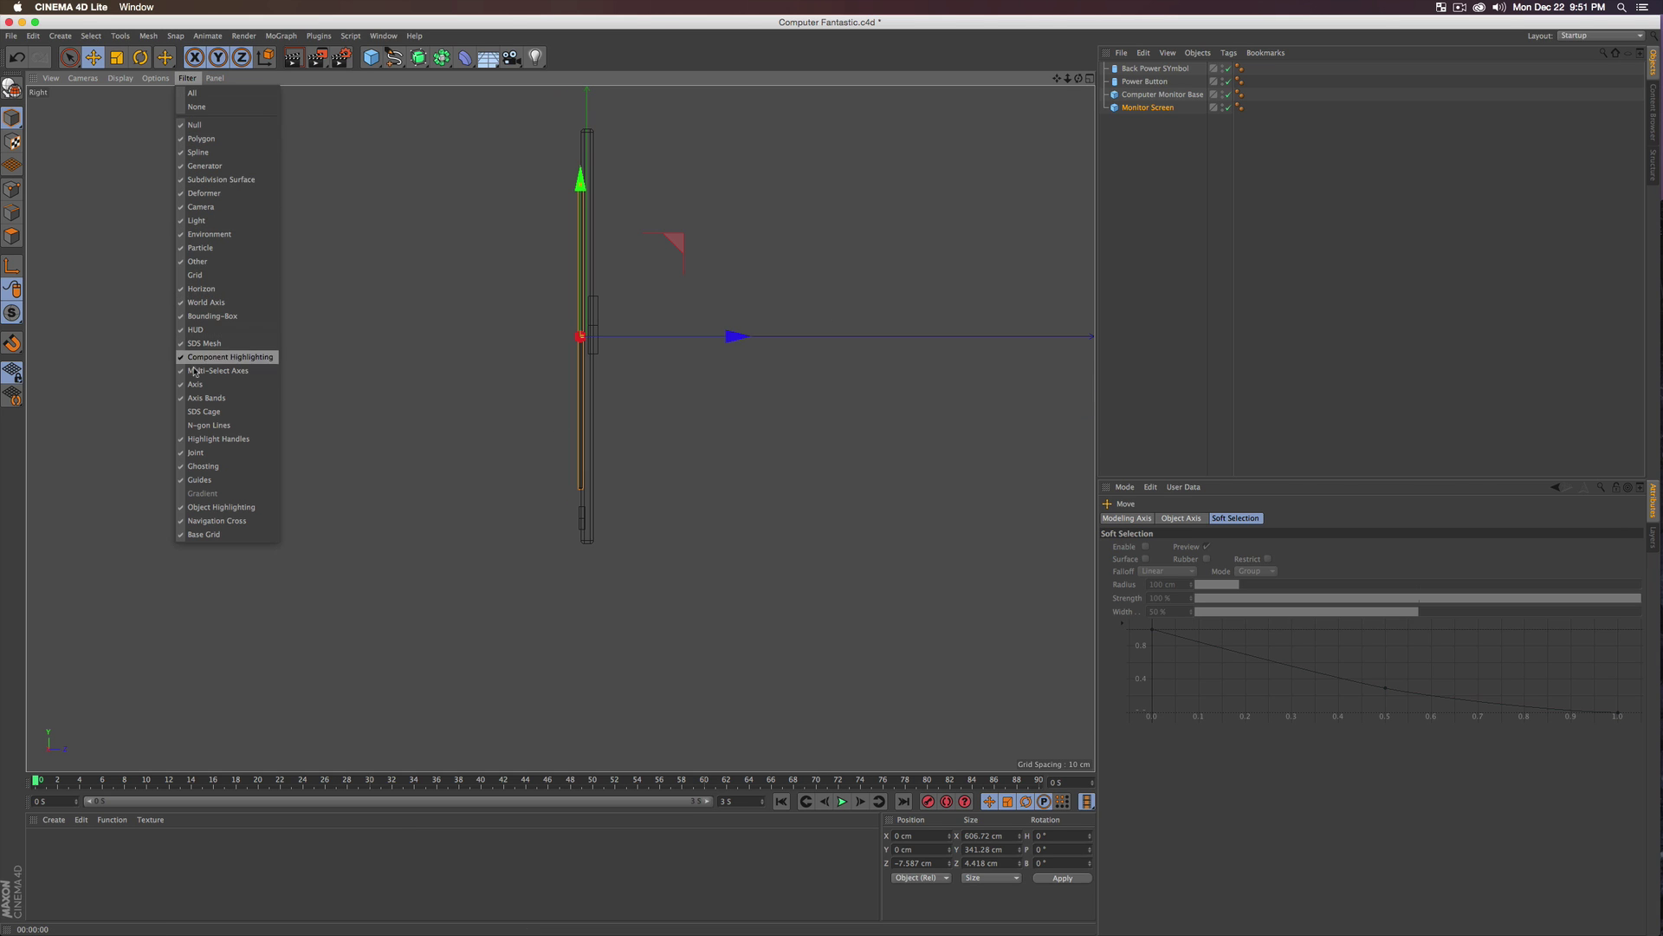
click(216, 275)
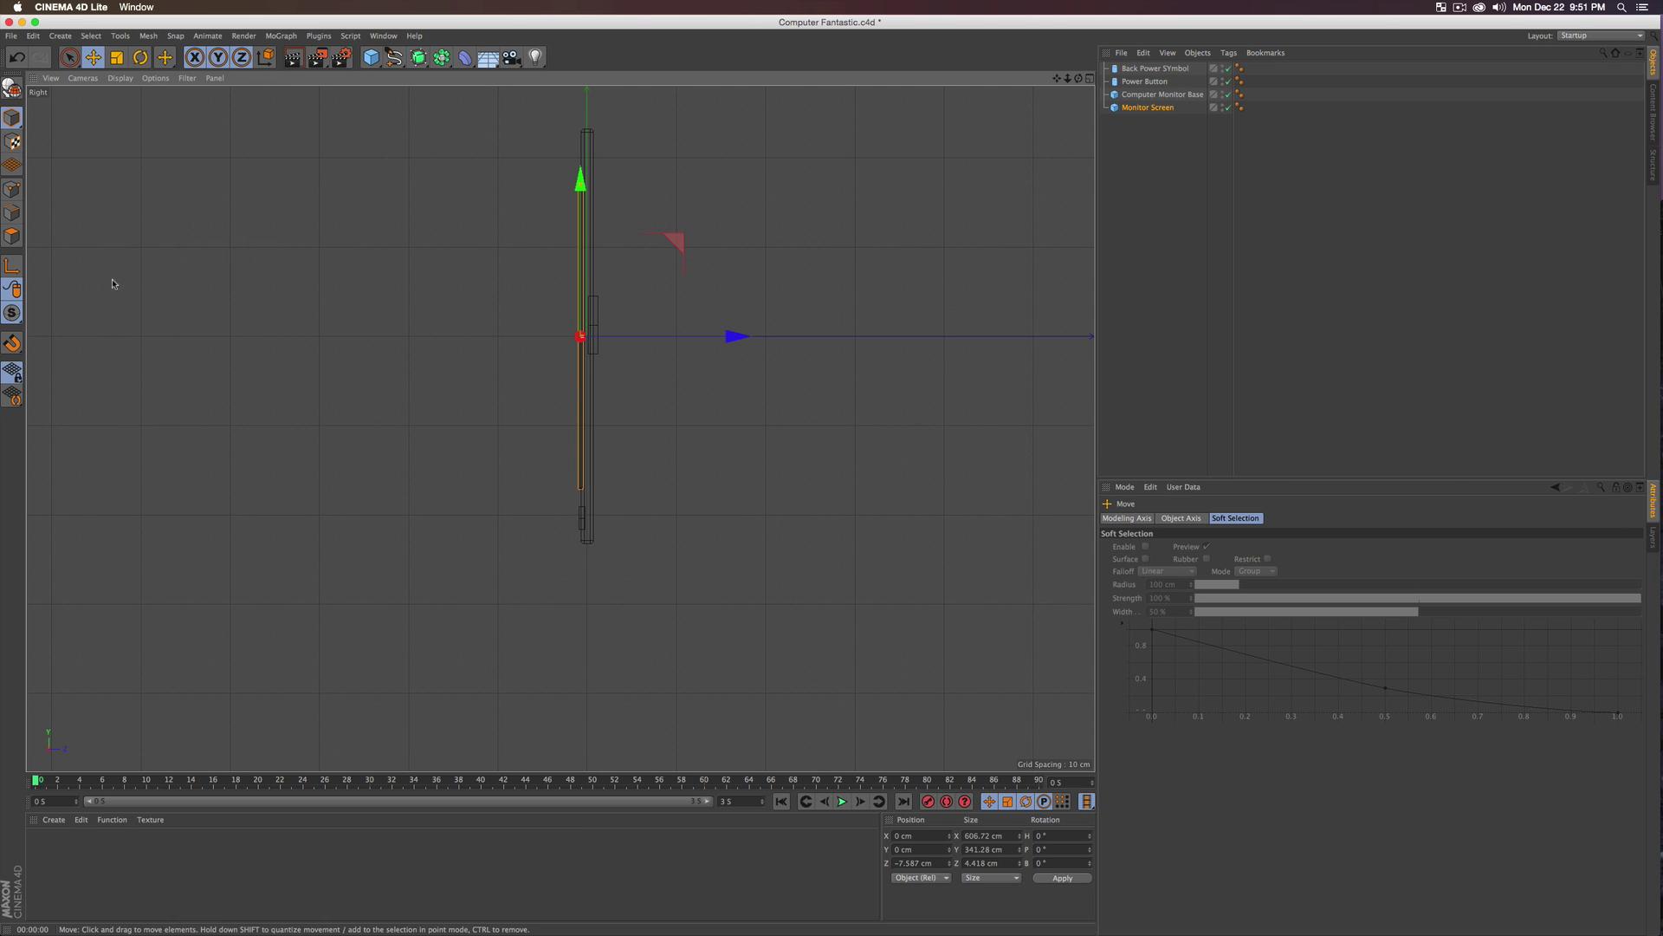
click(12, 343)
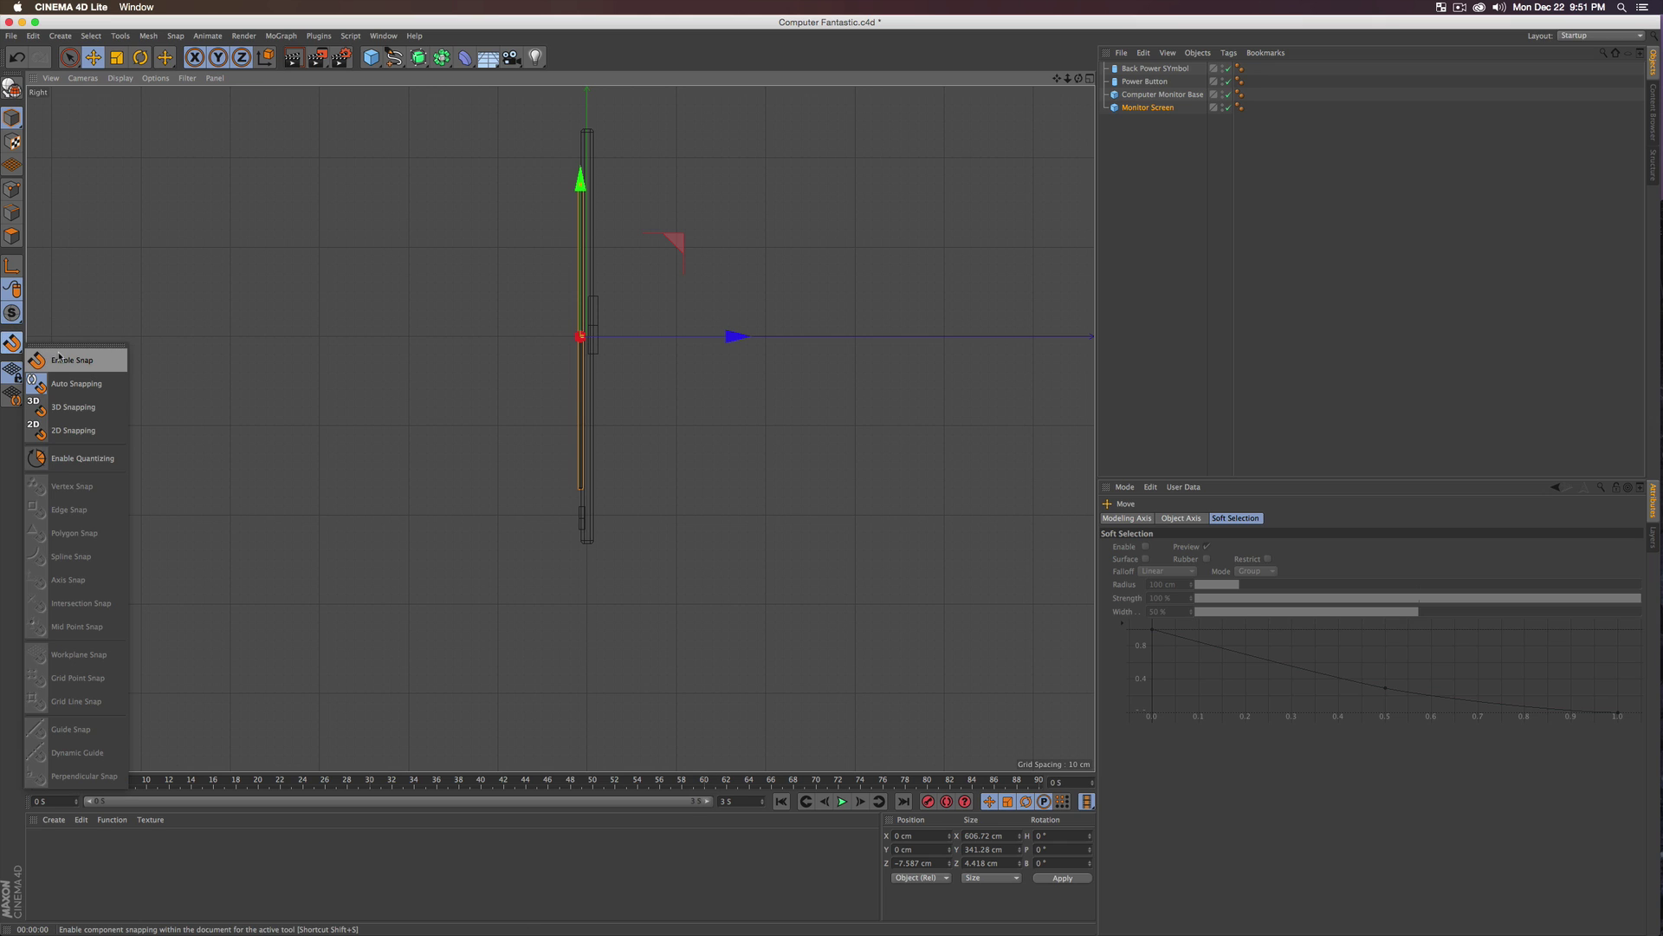
click(65, 345)
click(61, 354)
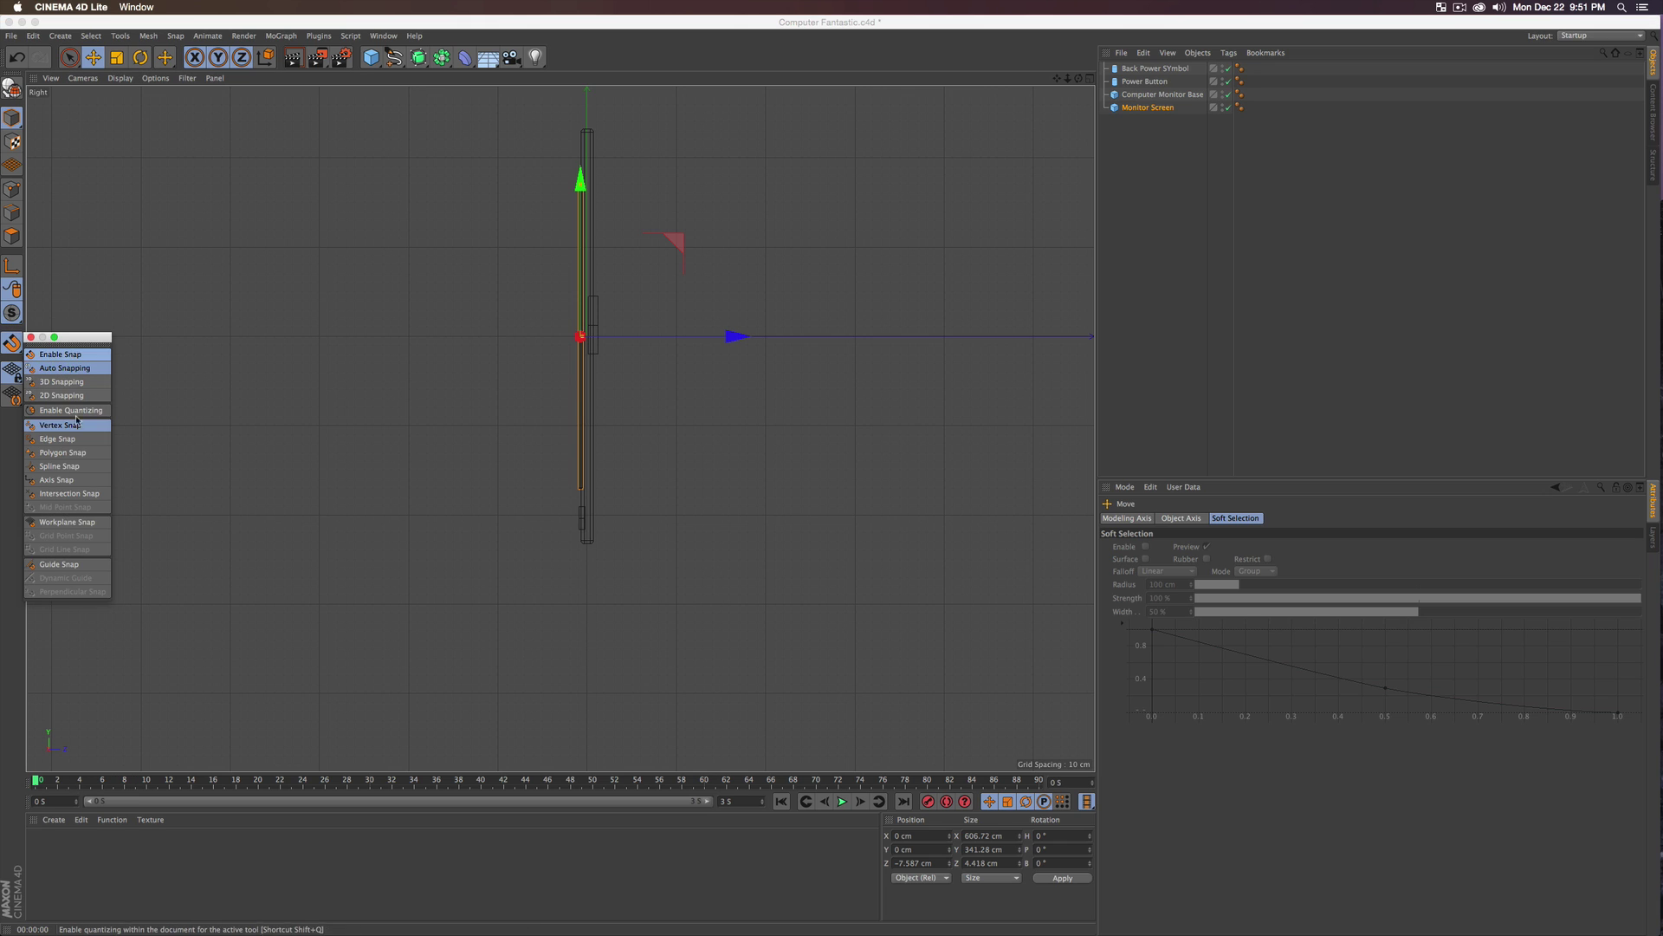
click(66, 521)
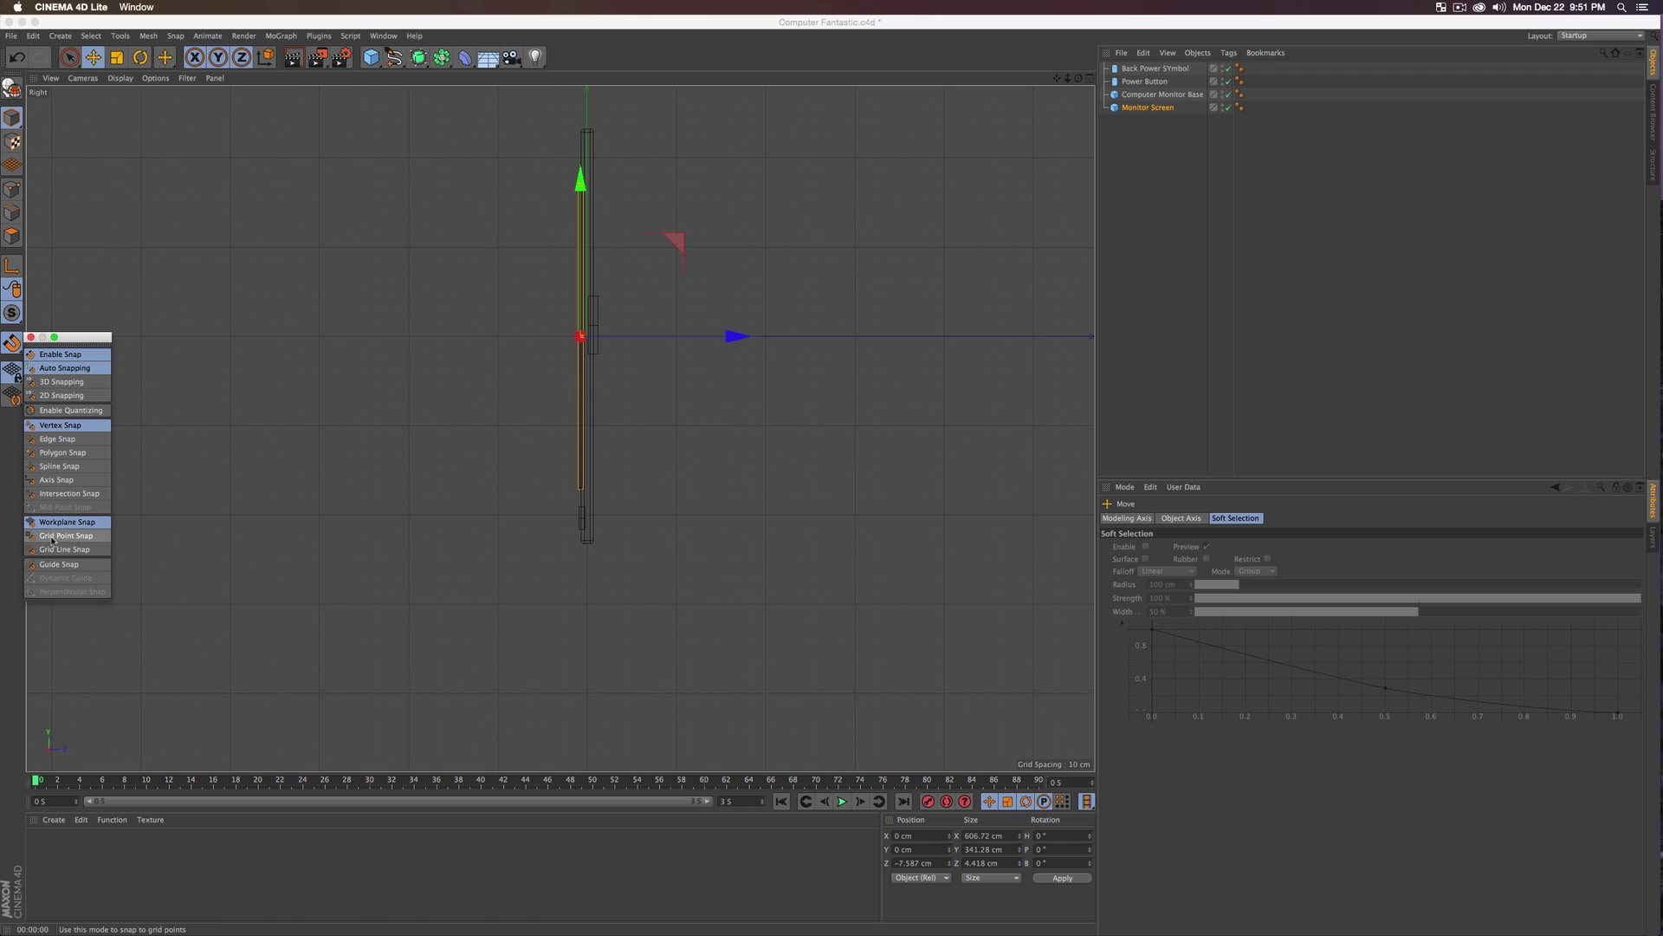
click(52, 538)
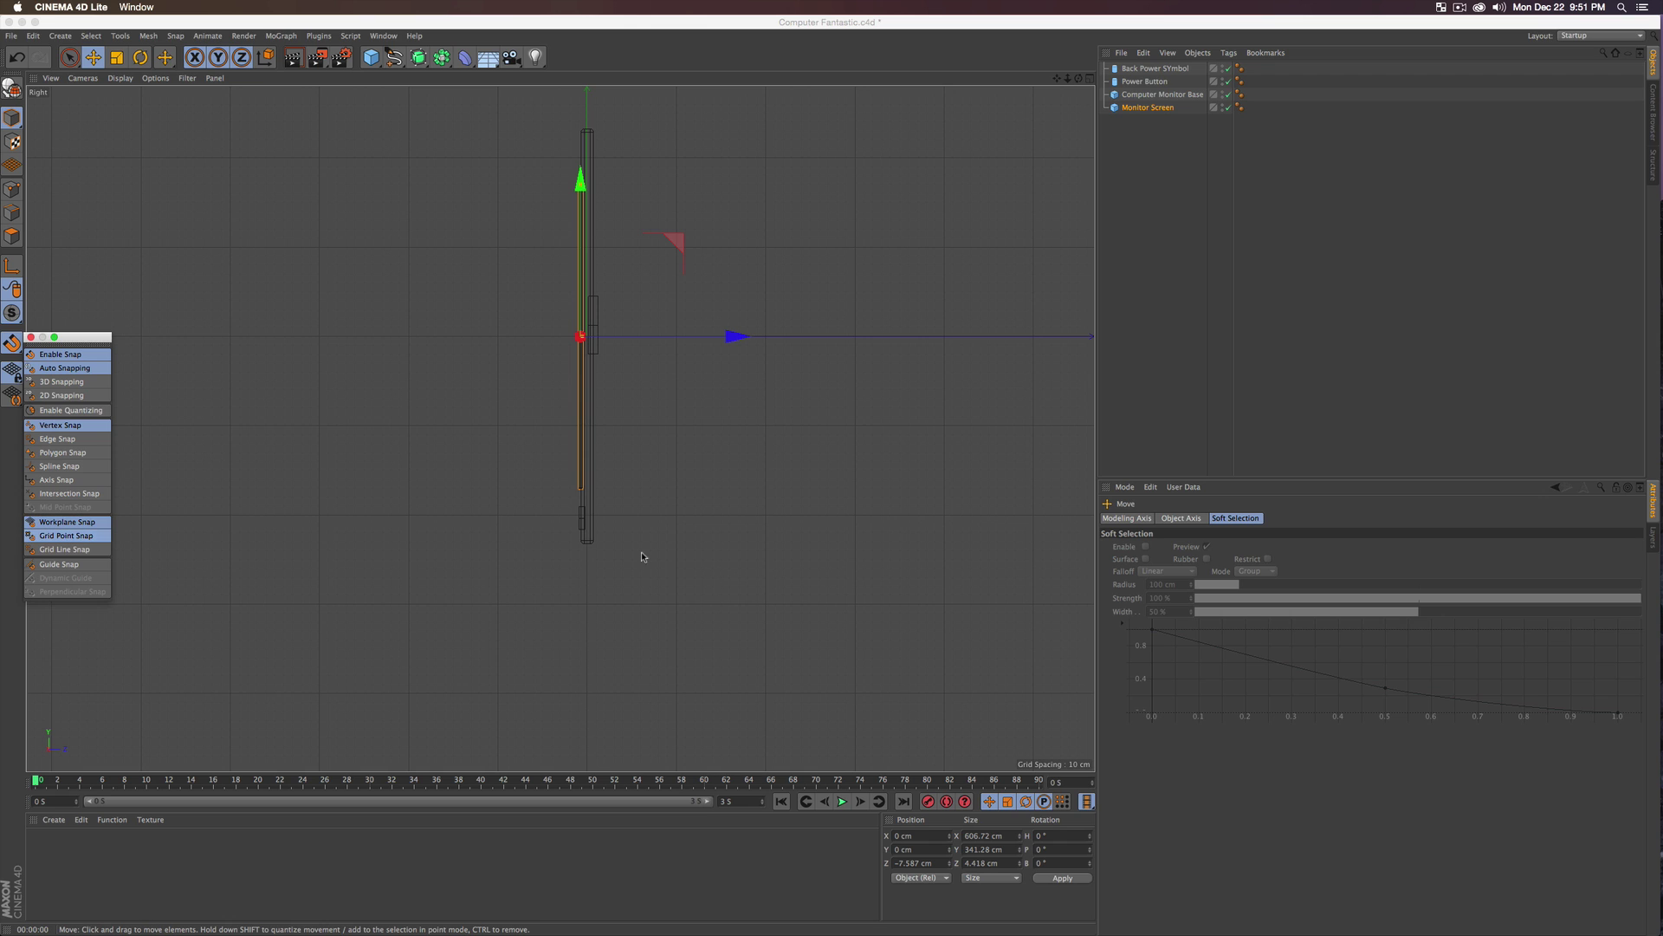
- Draw a Bezier spline from the floor curving up into the monitor's back
click(398, 53)
click(512, 76)
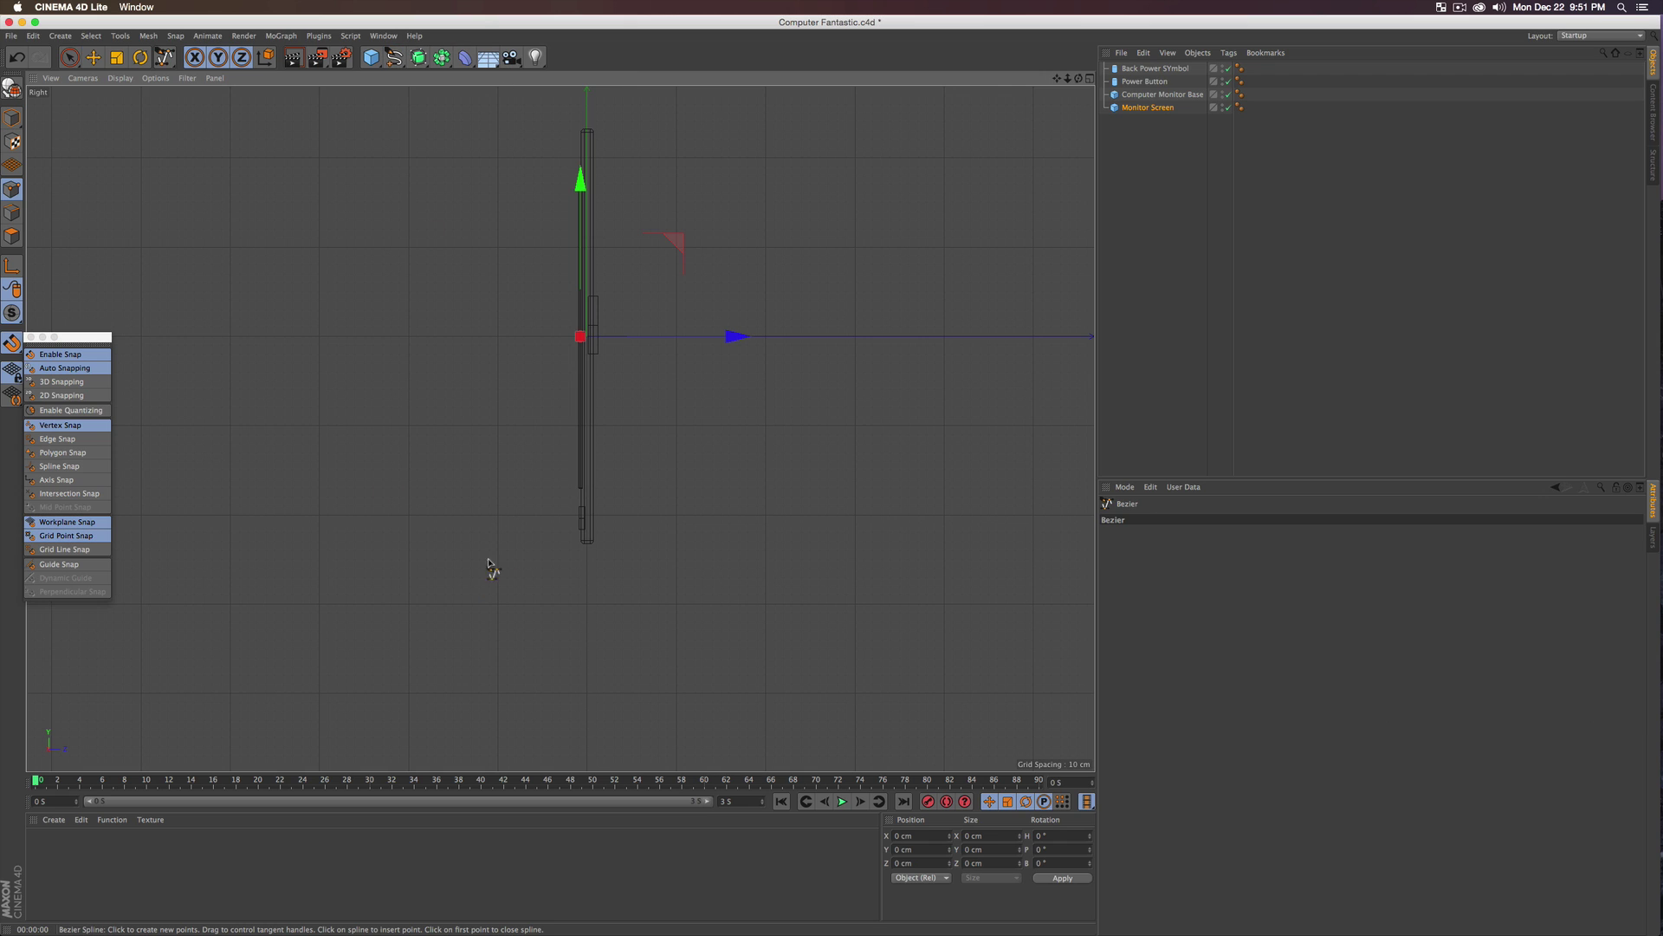
click(442, 605)
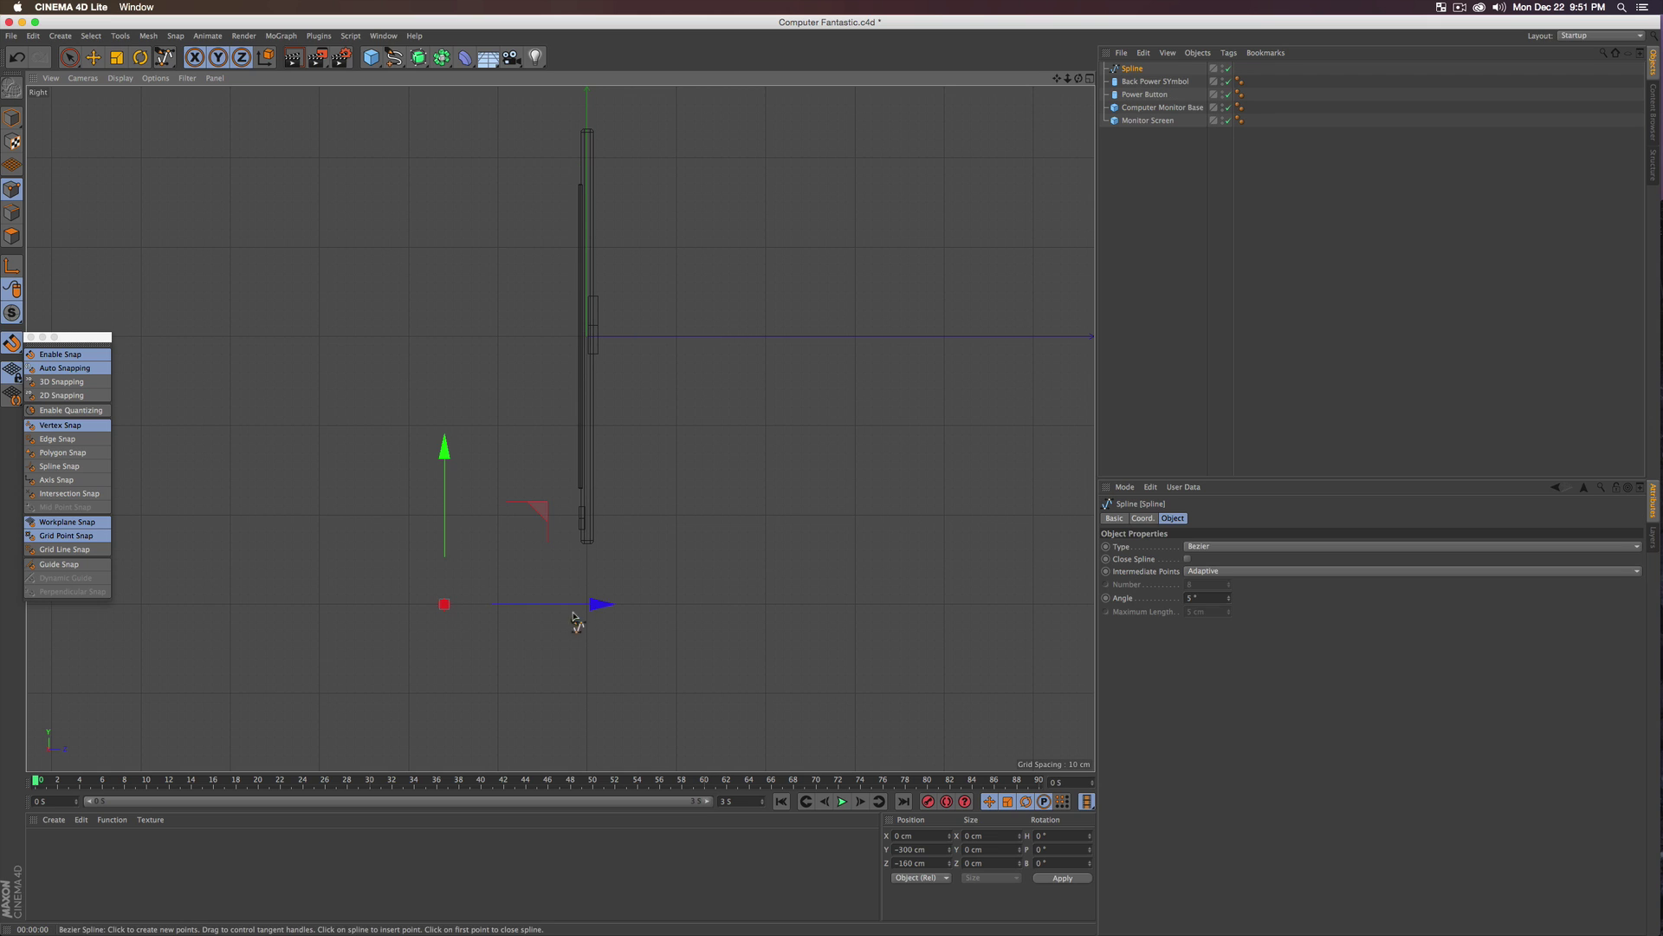
click(650, 604)
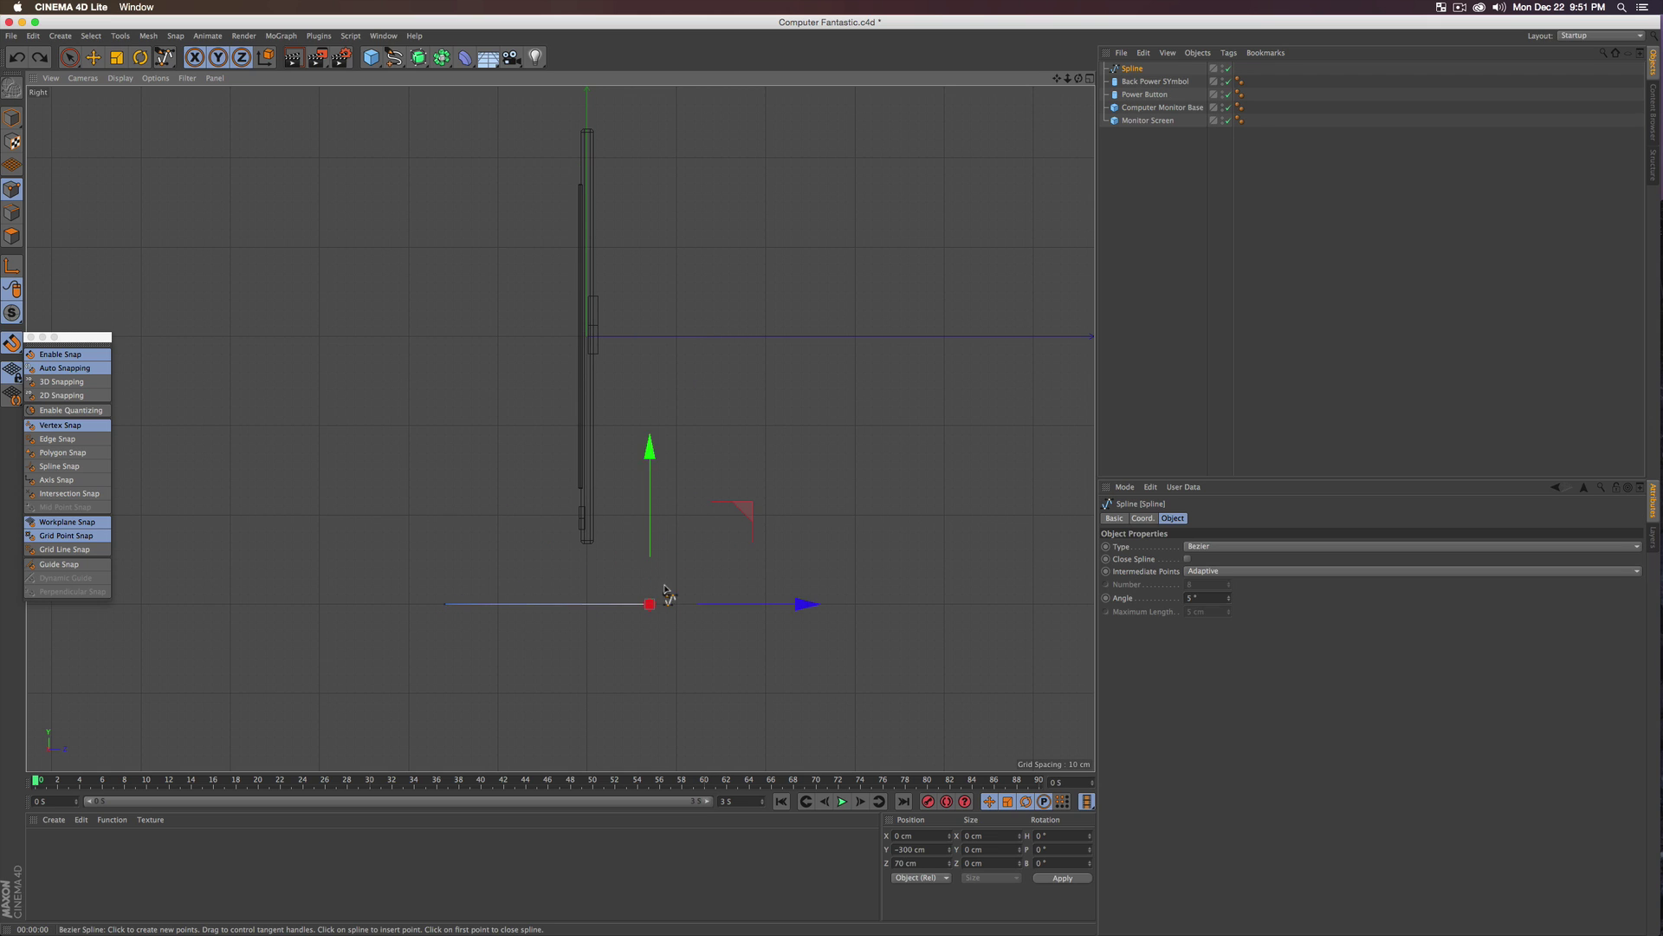
key(super+z)
click(684, 614)
drag(720, 533, 706, 491)
drag(587, 373, 587, 340)
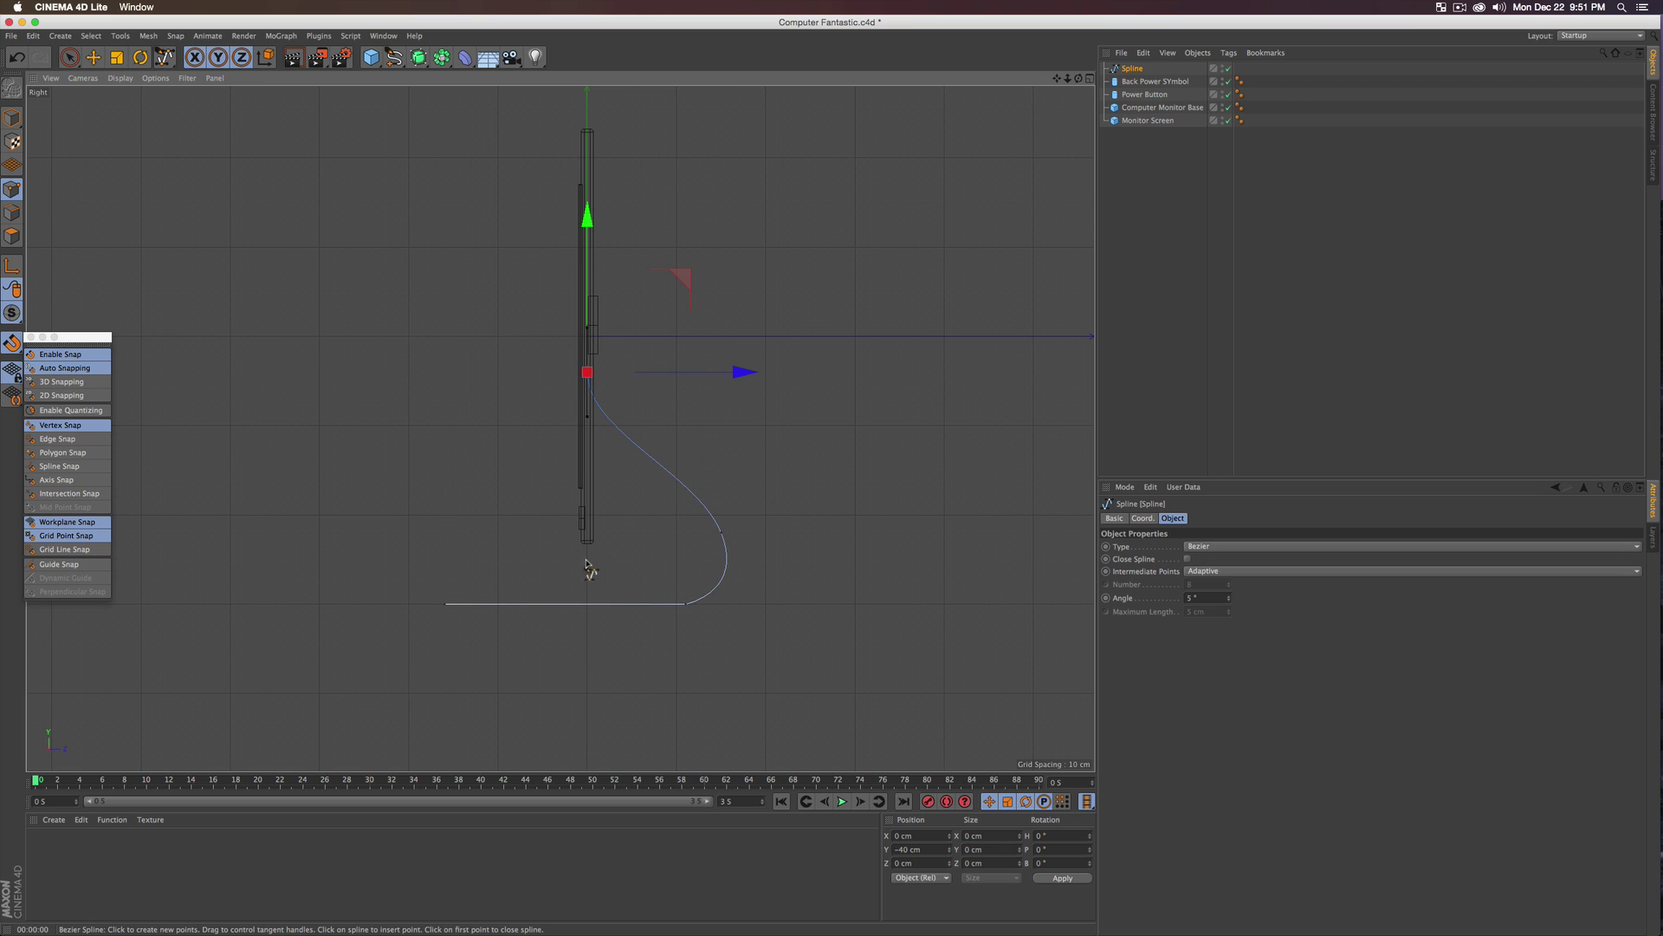
- Snap the spline's end and curve points onto grid points, then turn snapping off
click(68, 61)
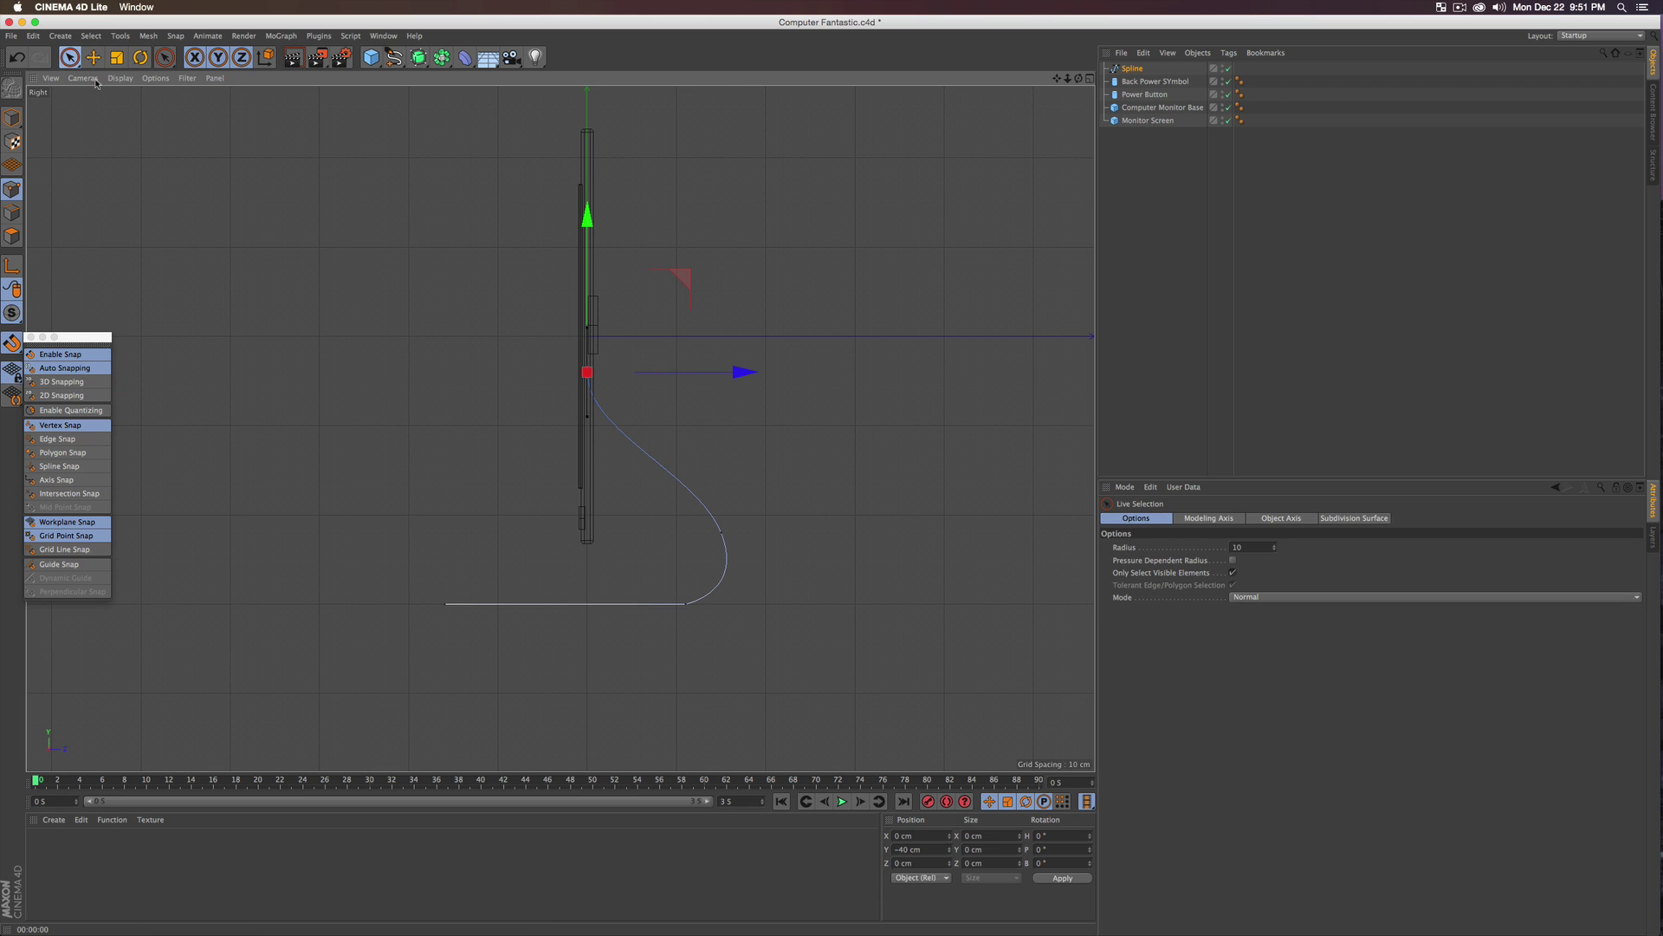
click(446, 604)
drag(592, 604, 652, 606)
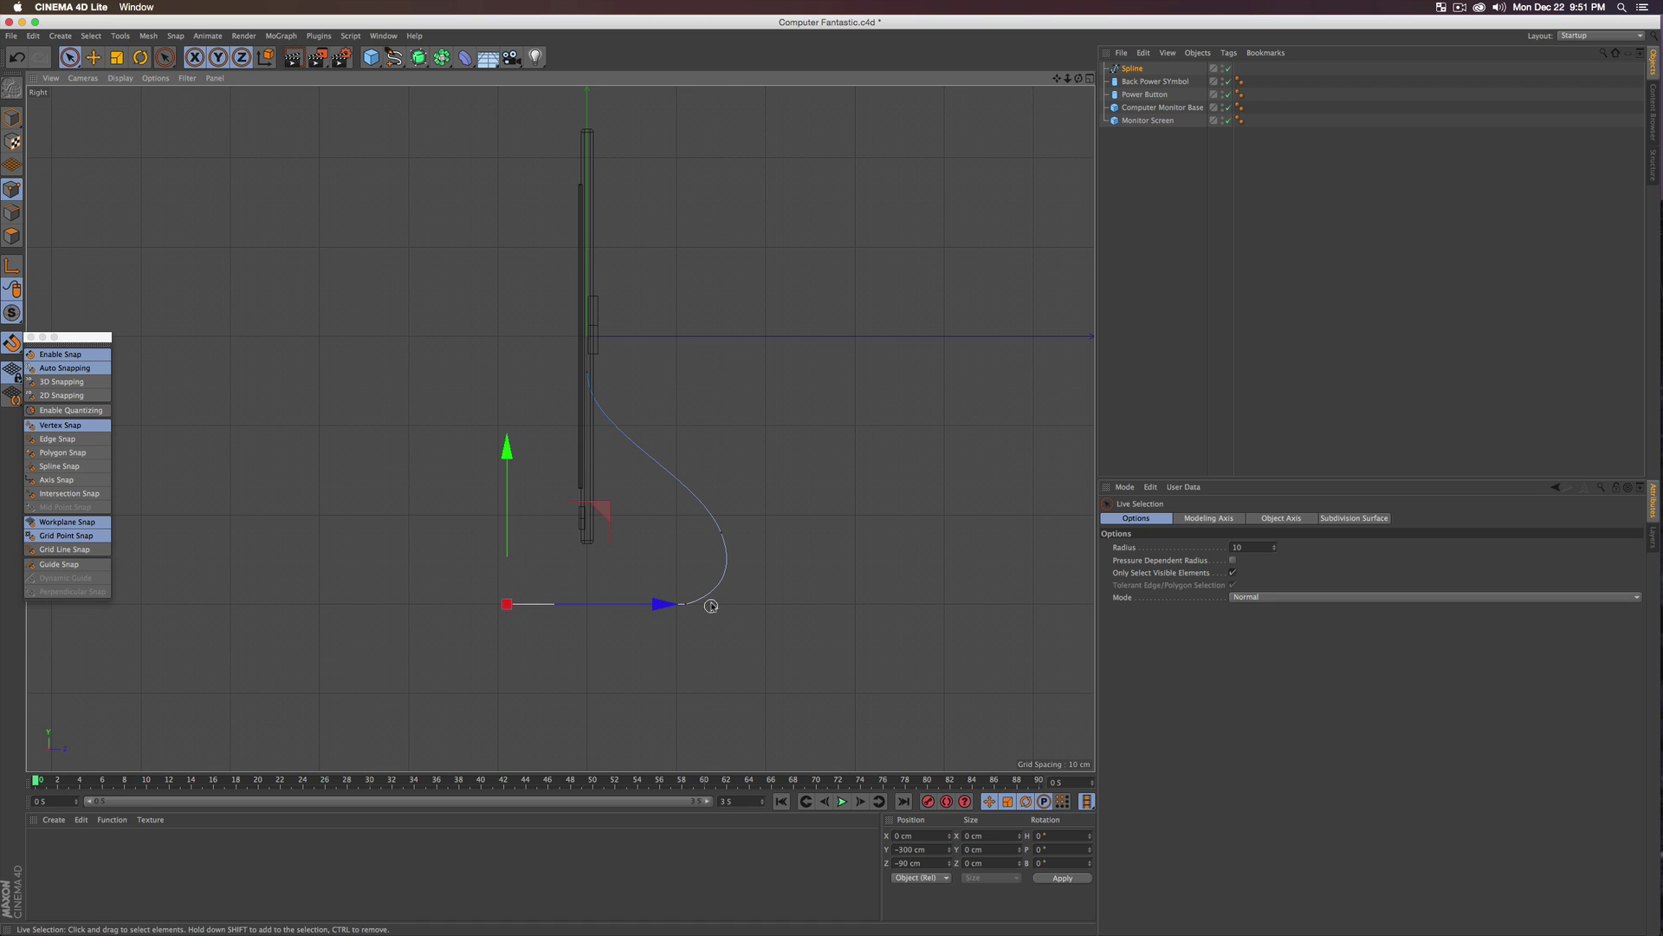
click(720, 535)
drag(798, 444, 793, 408)
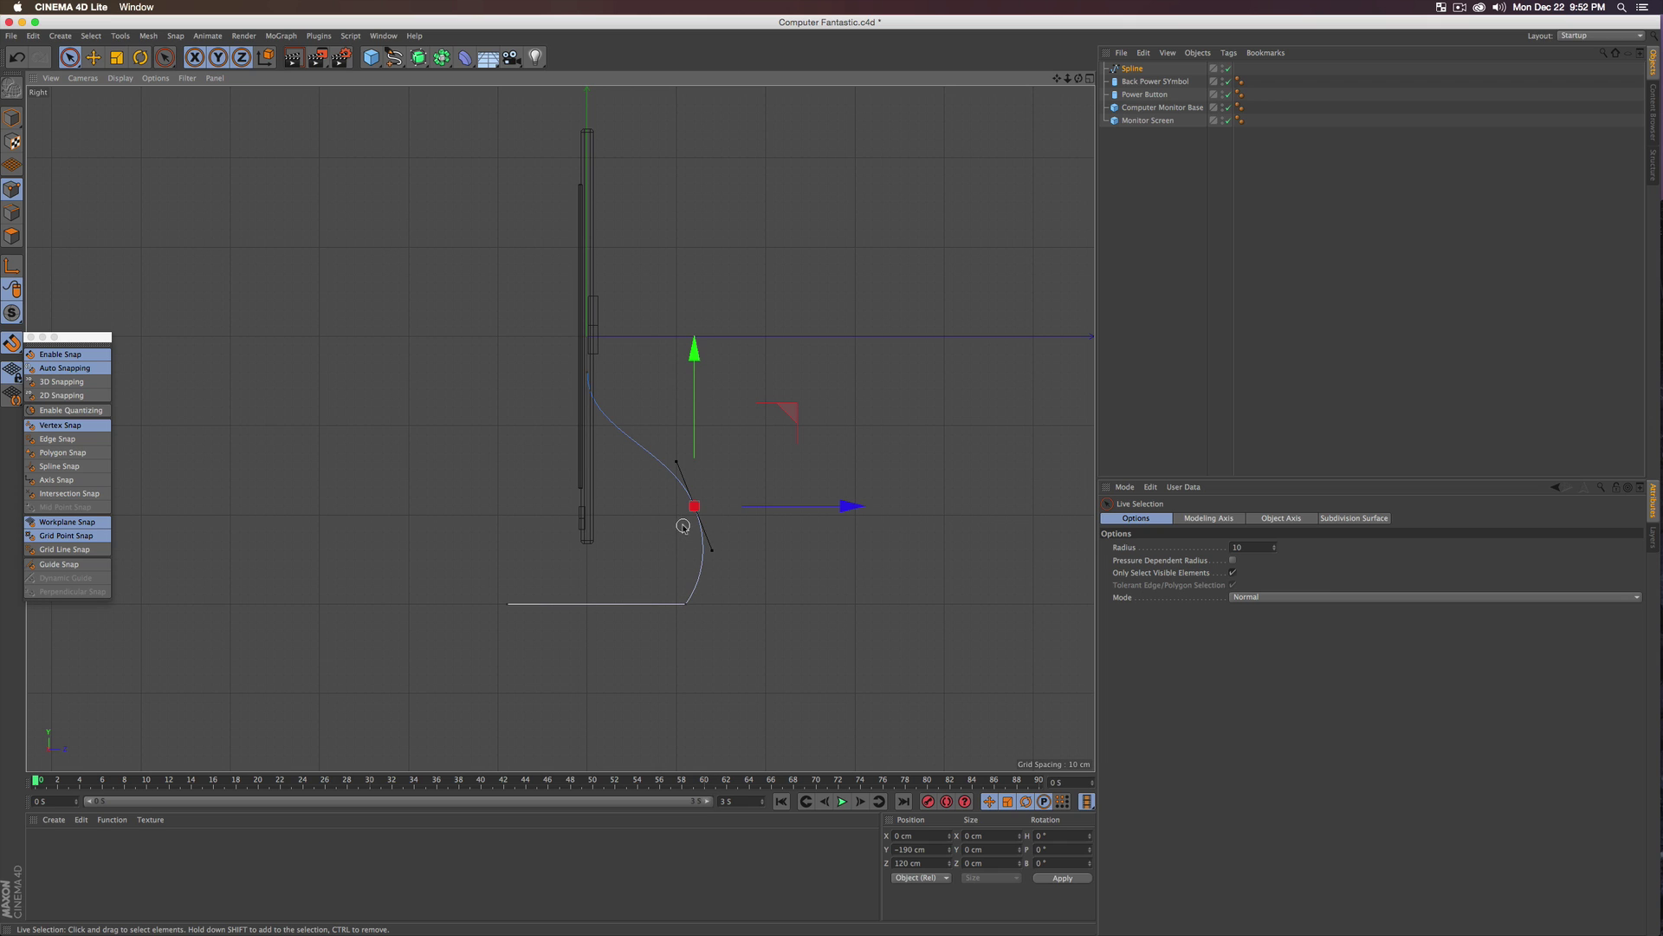
click(31, 337)
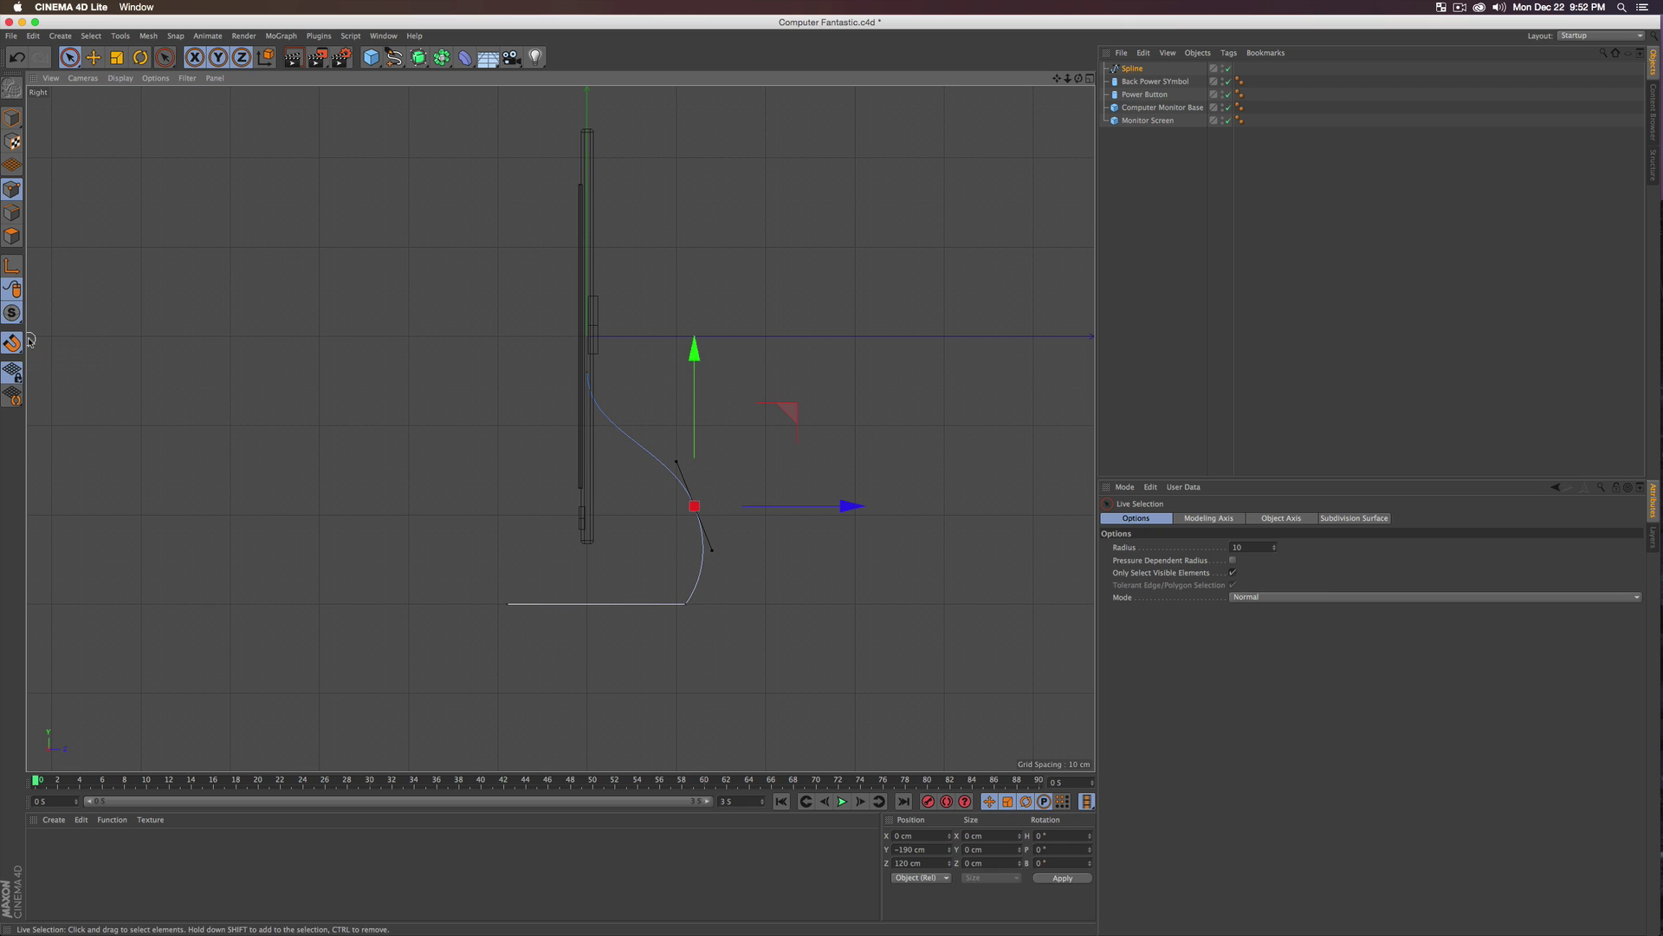
click(19, 343)
key(F1)
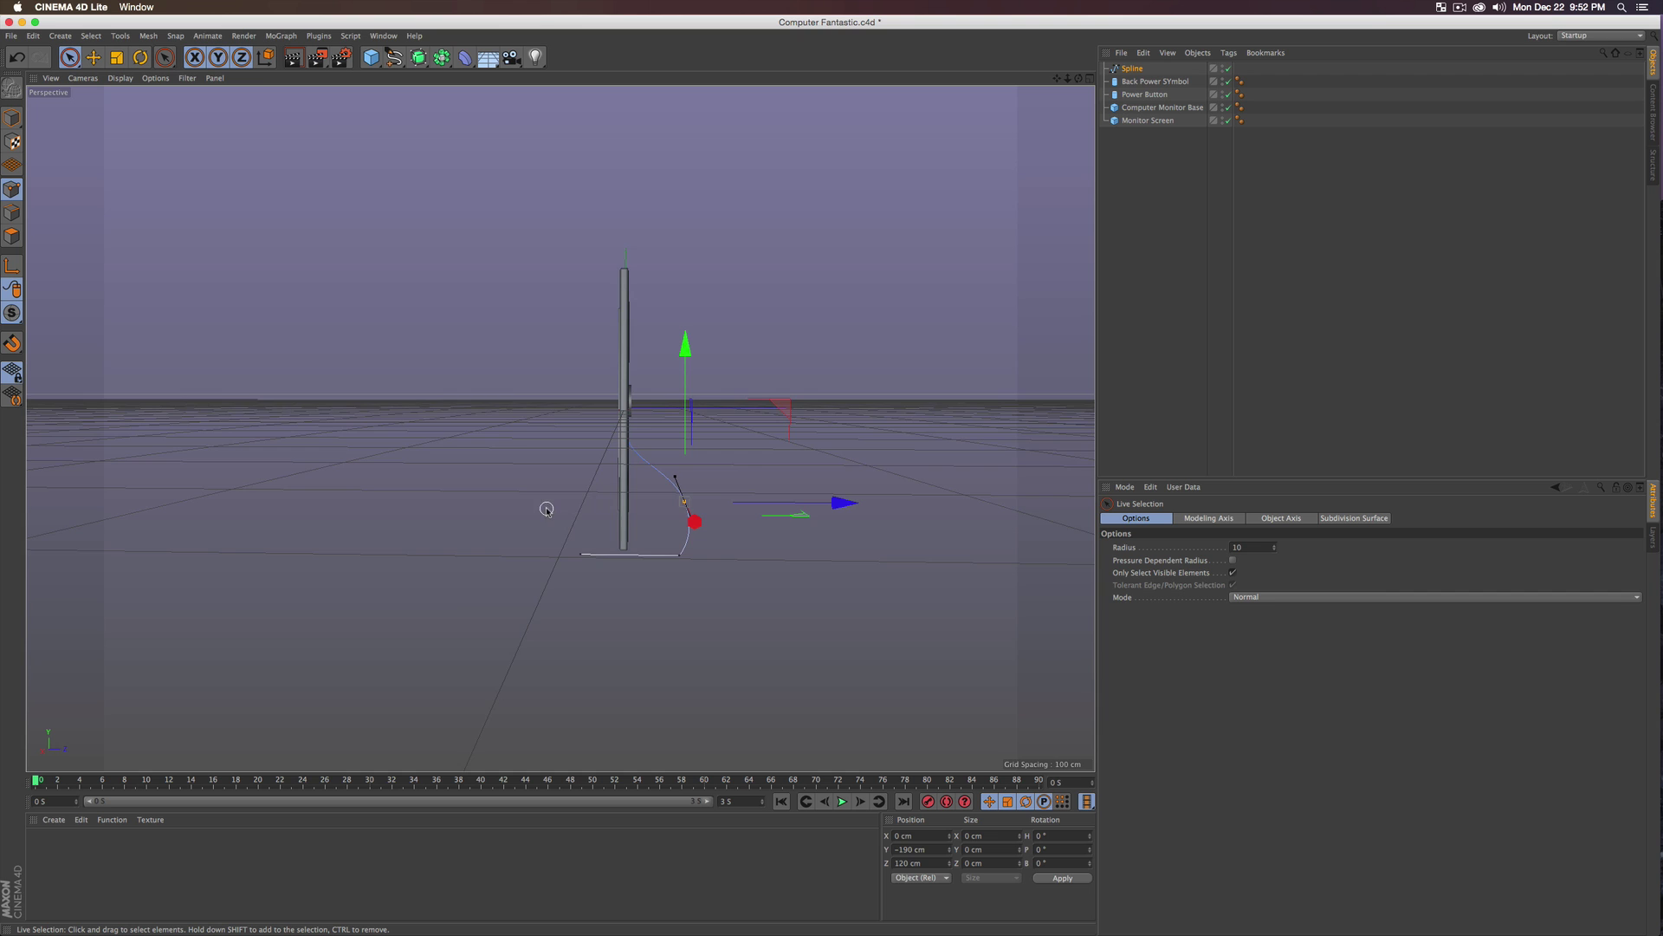
- Add a Rectangle spline 3 cm wide and slide it along Z beside the monitor
alt+drag(547, 510, 607, 524)
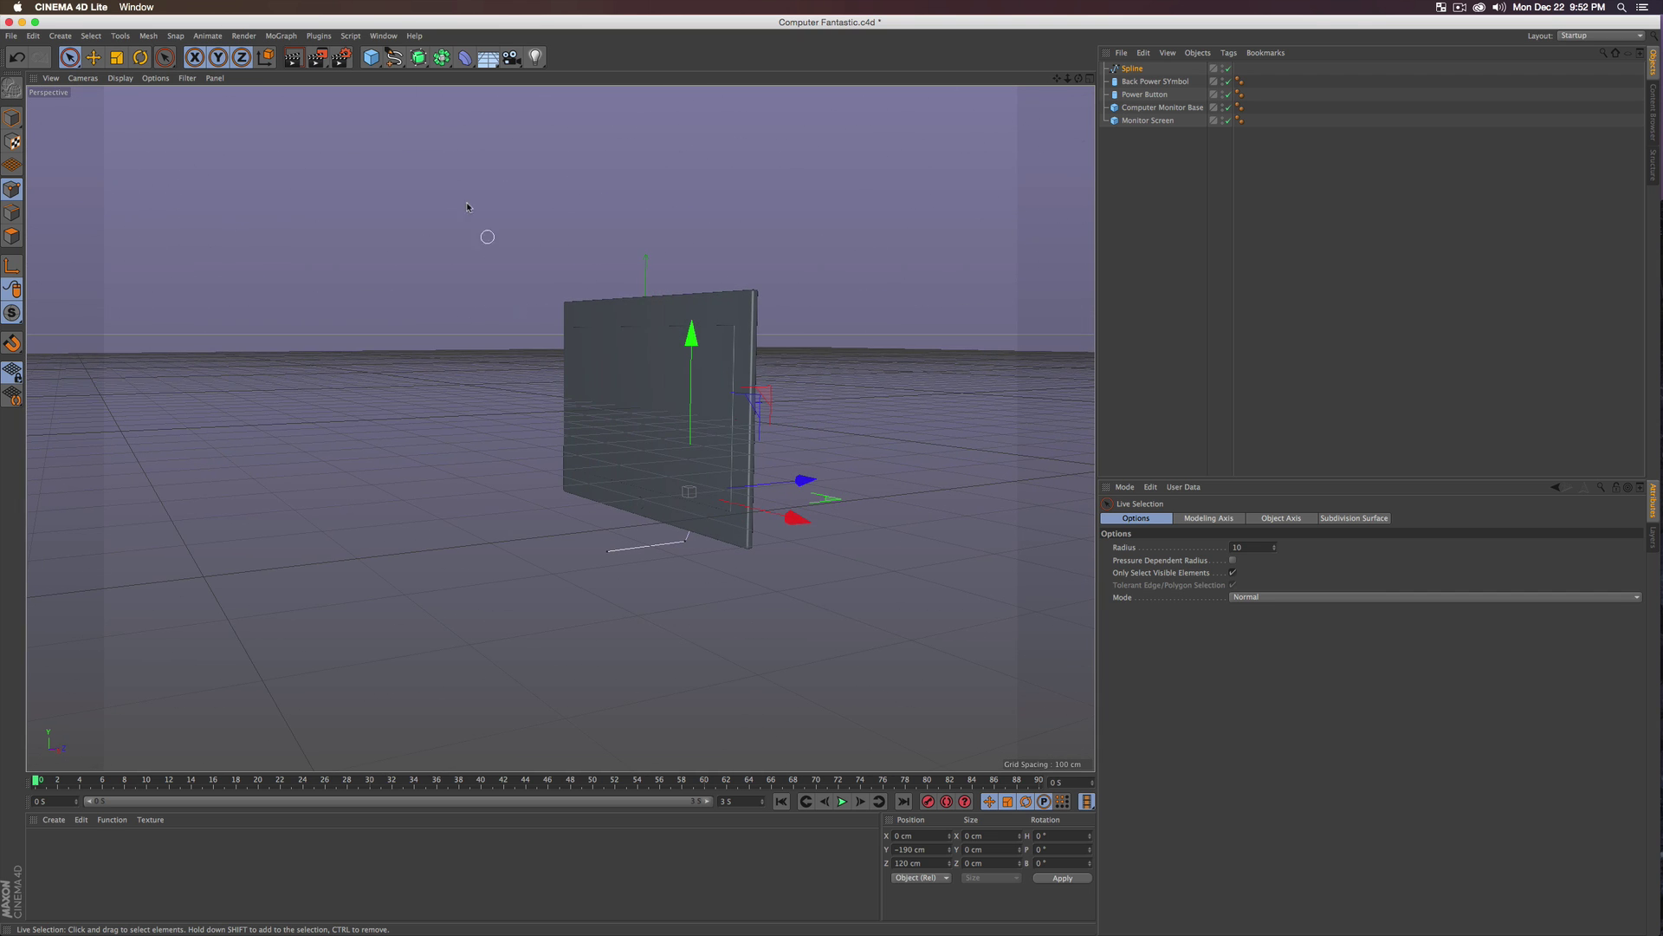
click(395, 58)
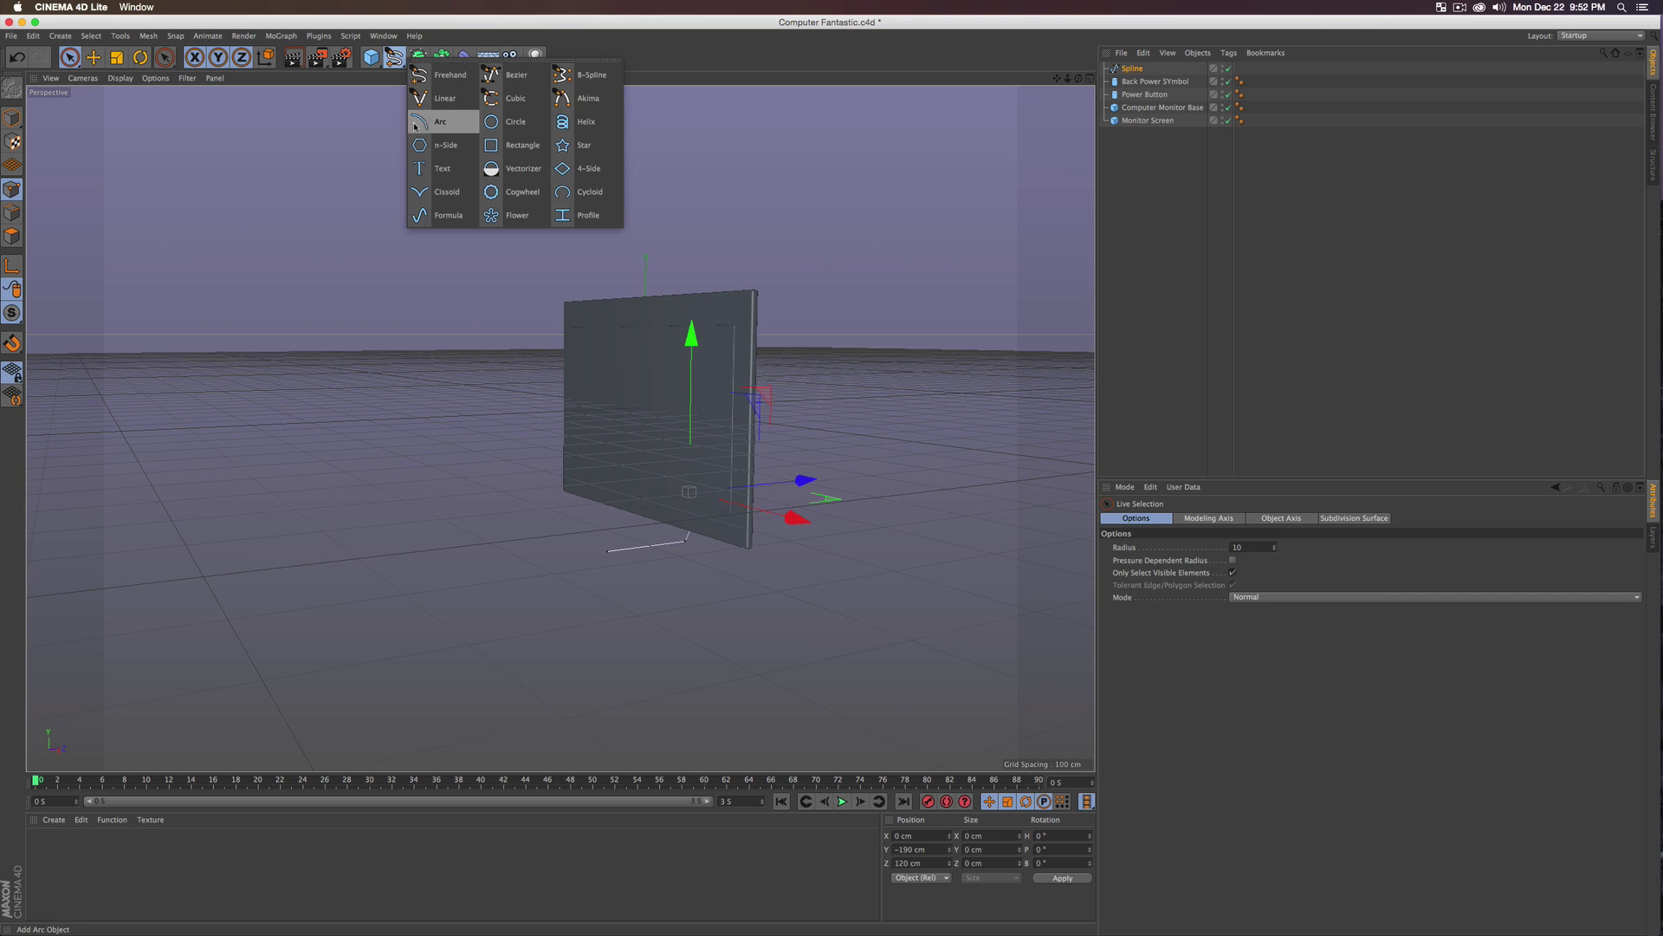
click(525, 145)
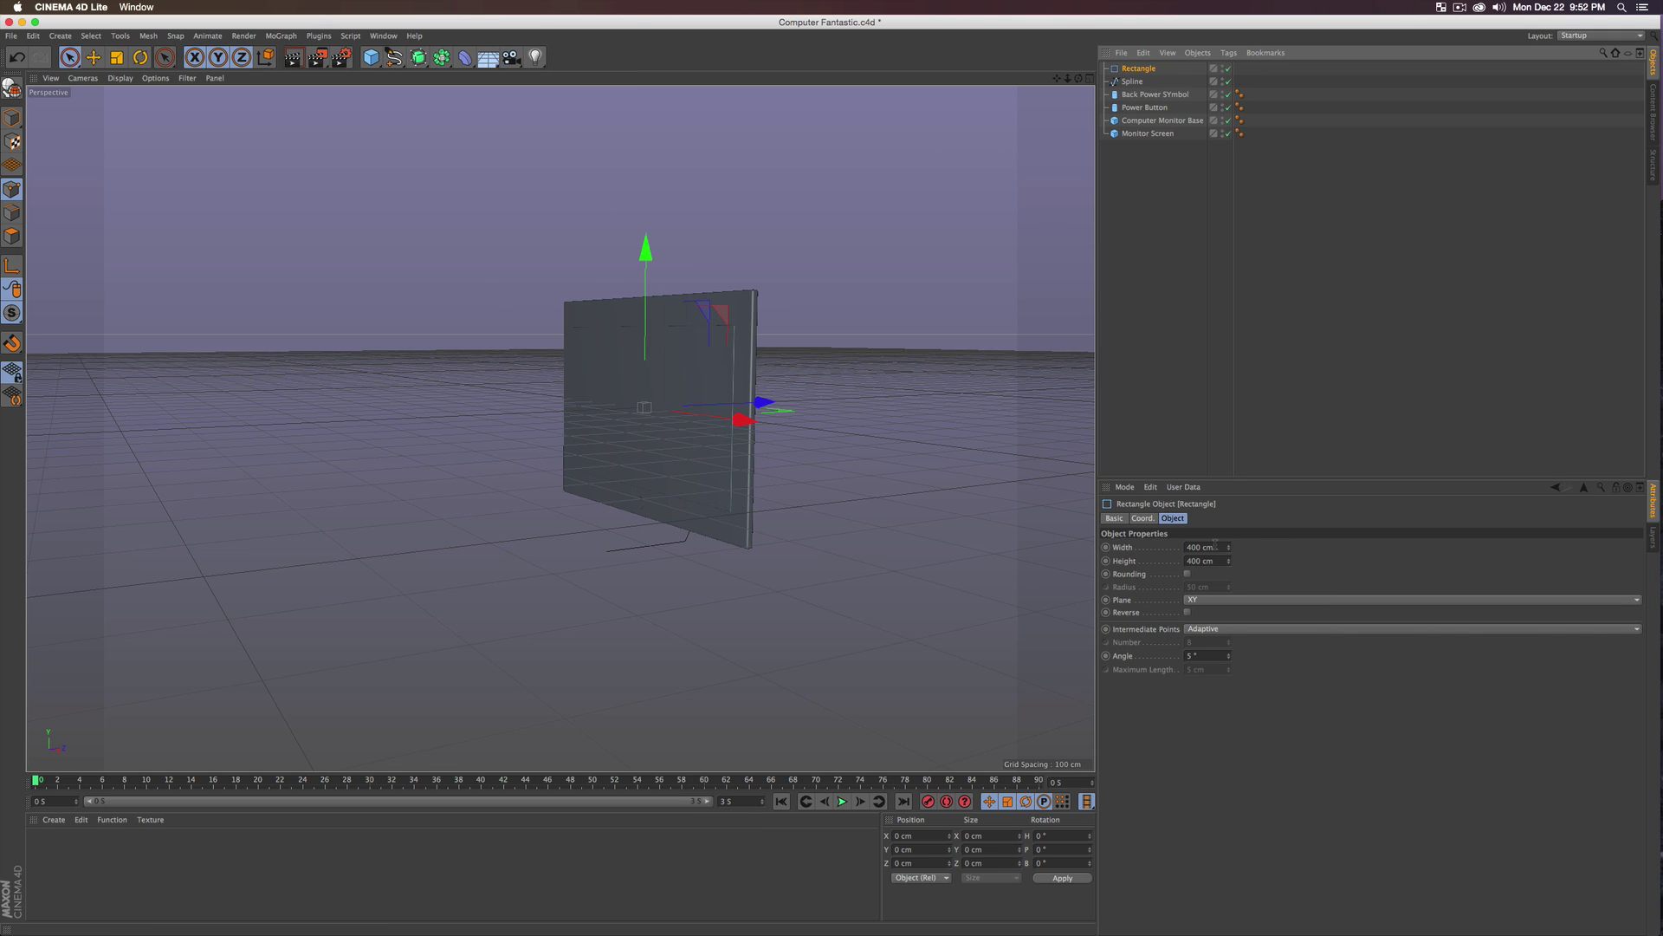
click(1220, 547)
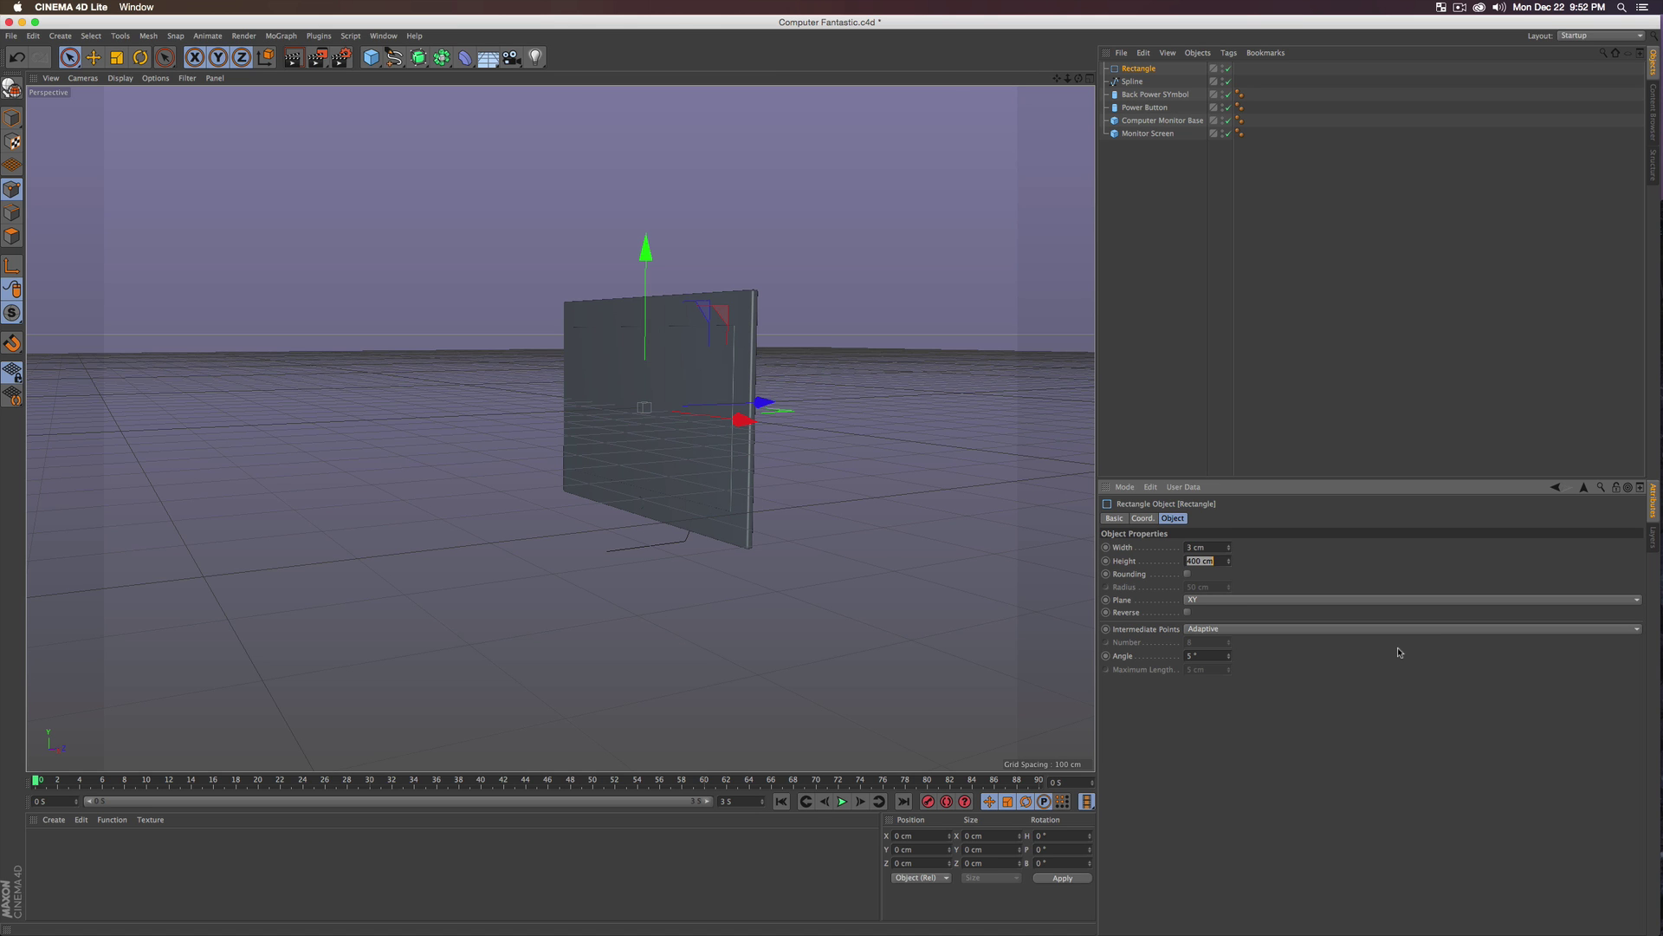
alt+drag(888, 546, 1019, 408)
key(e)
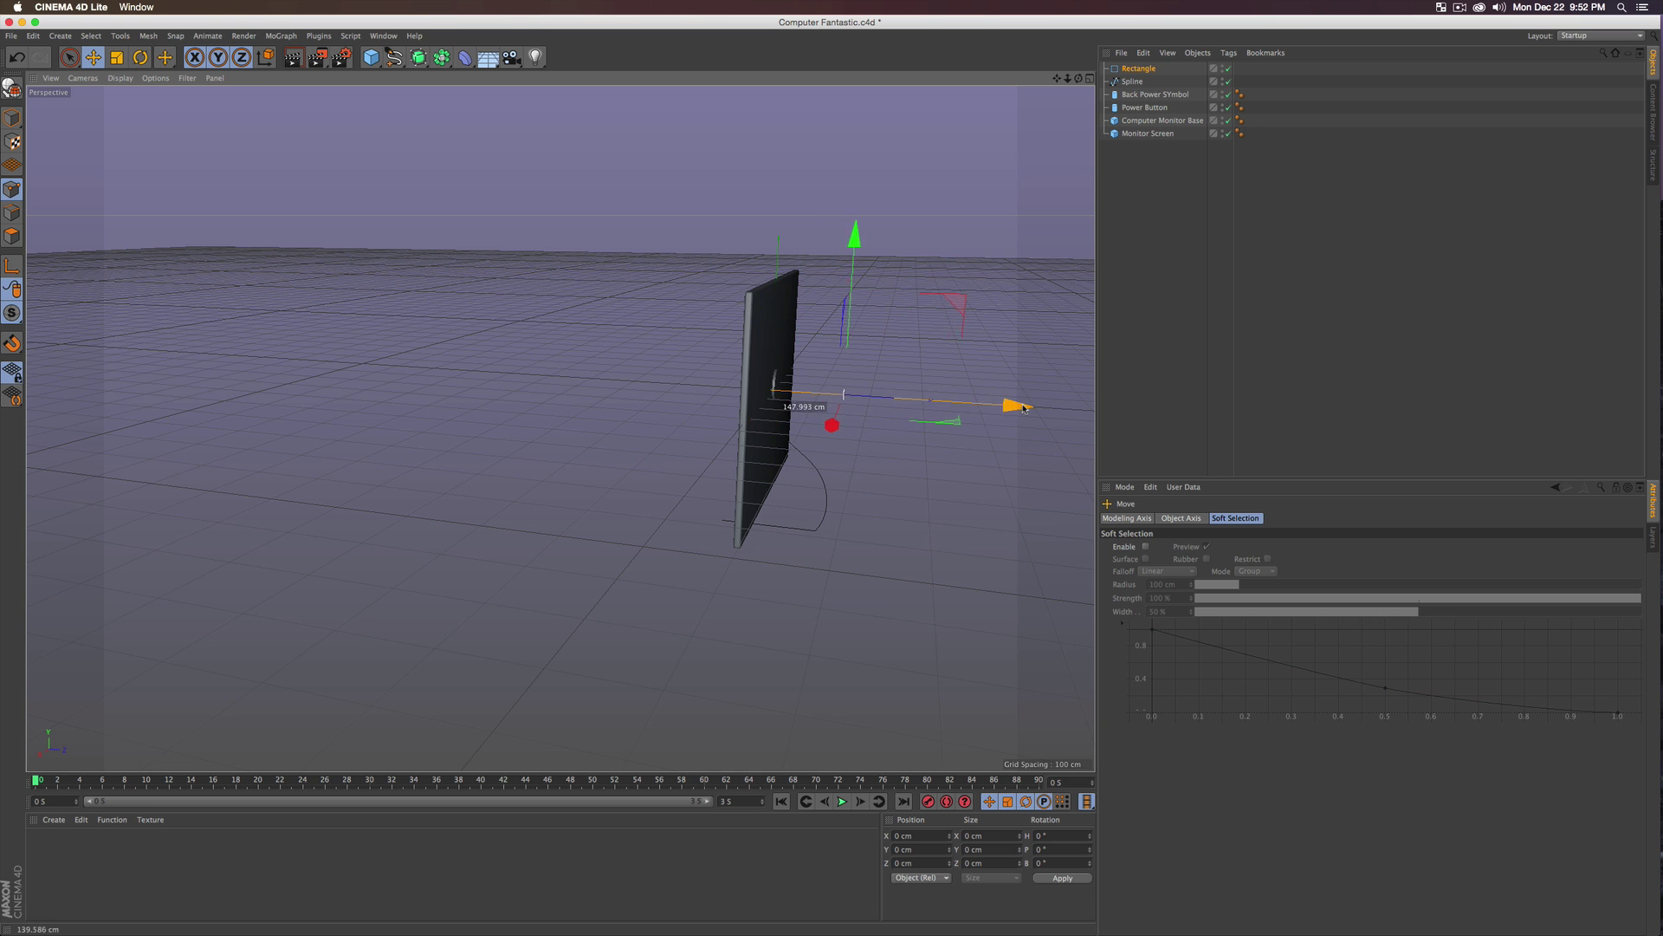
alt+drag(771, 394, 805, 449)
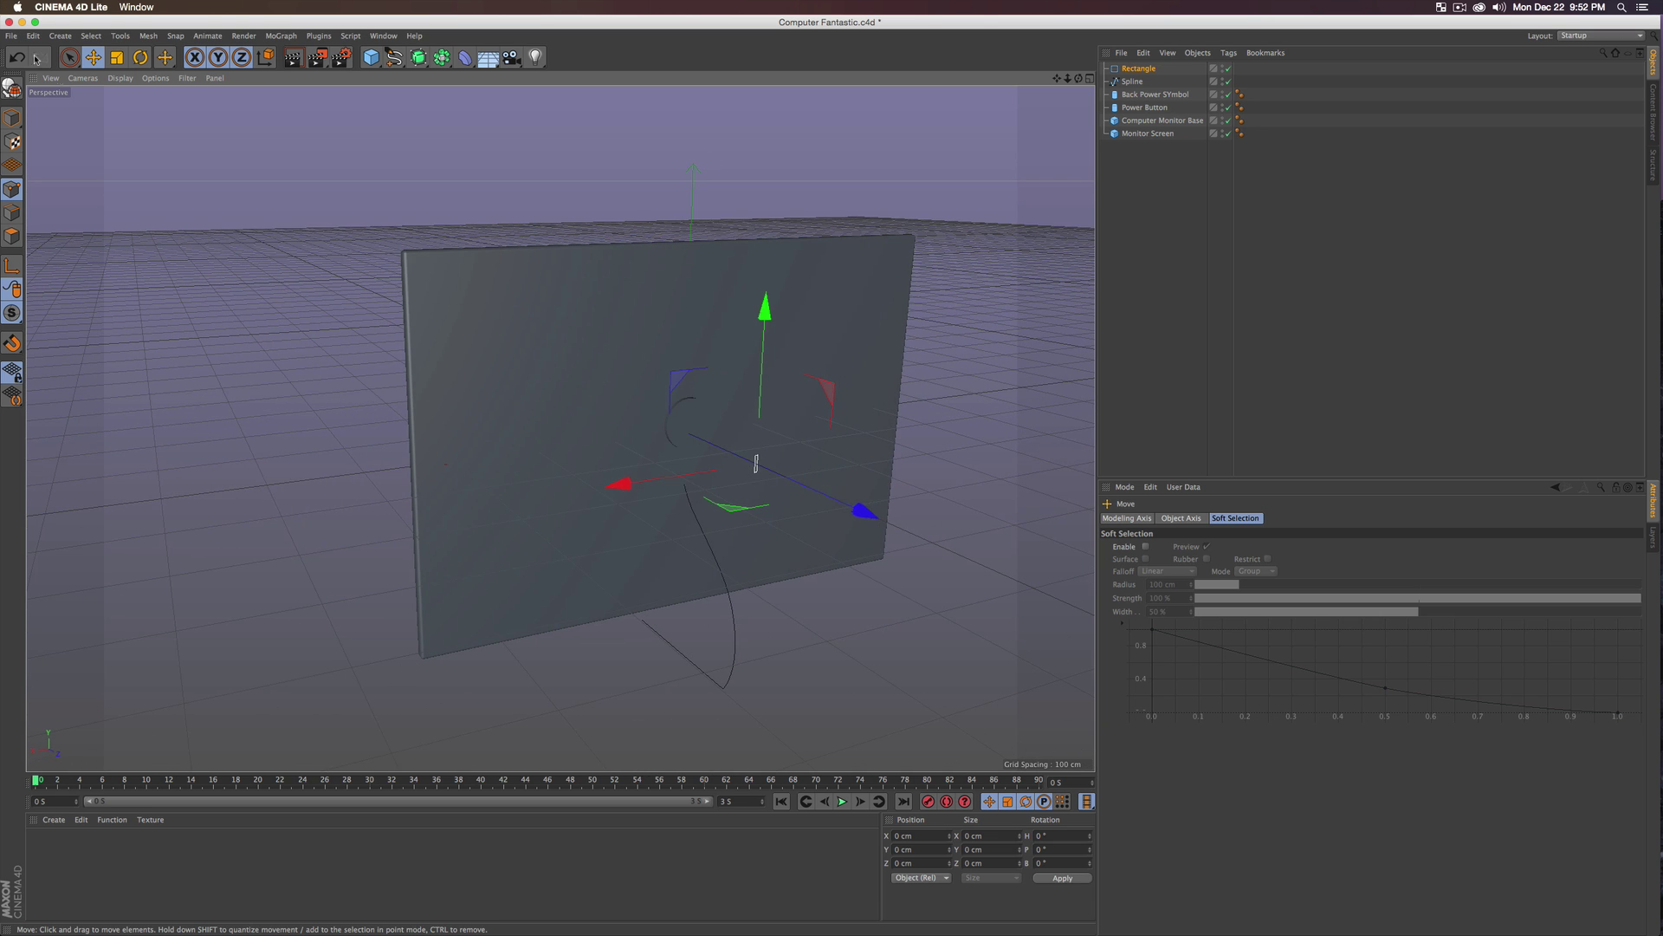
- Hide the floor grid in the viewport
click(189, 78)
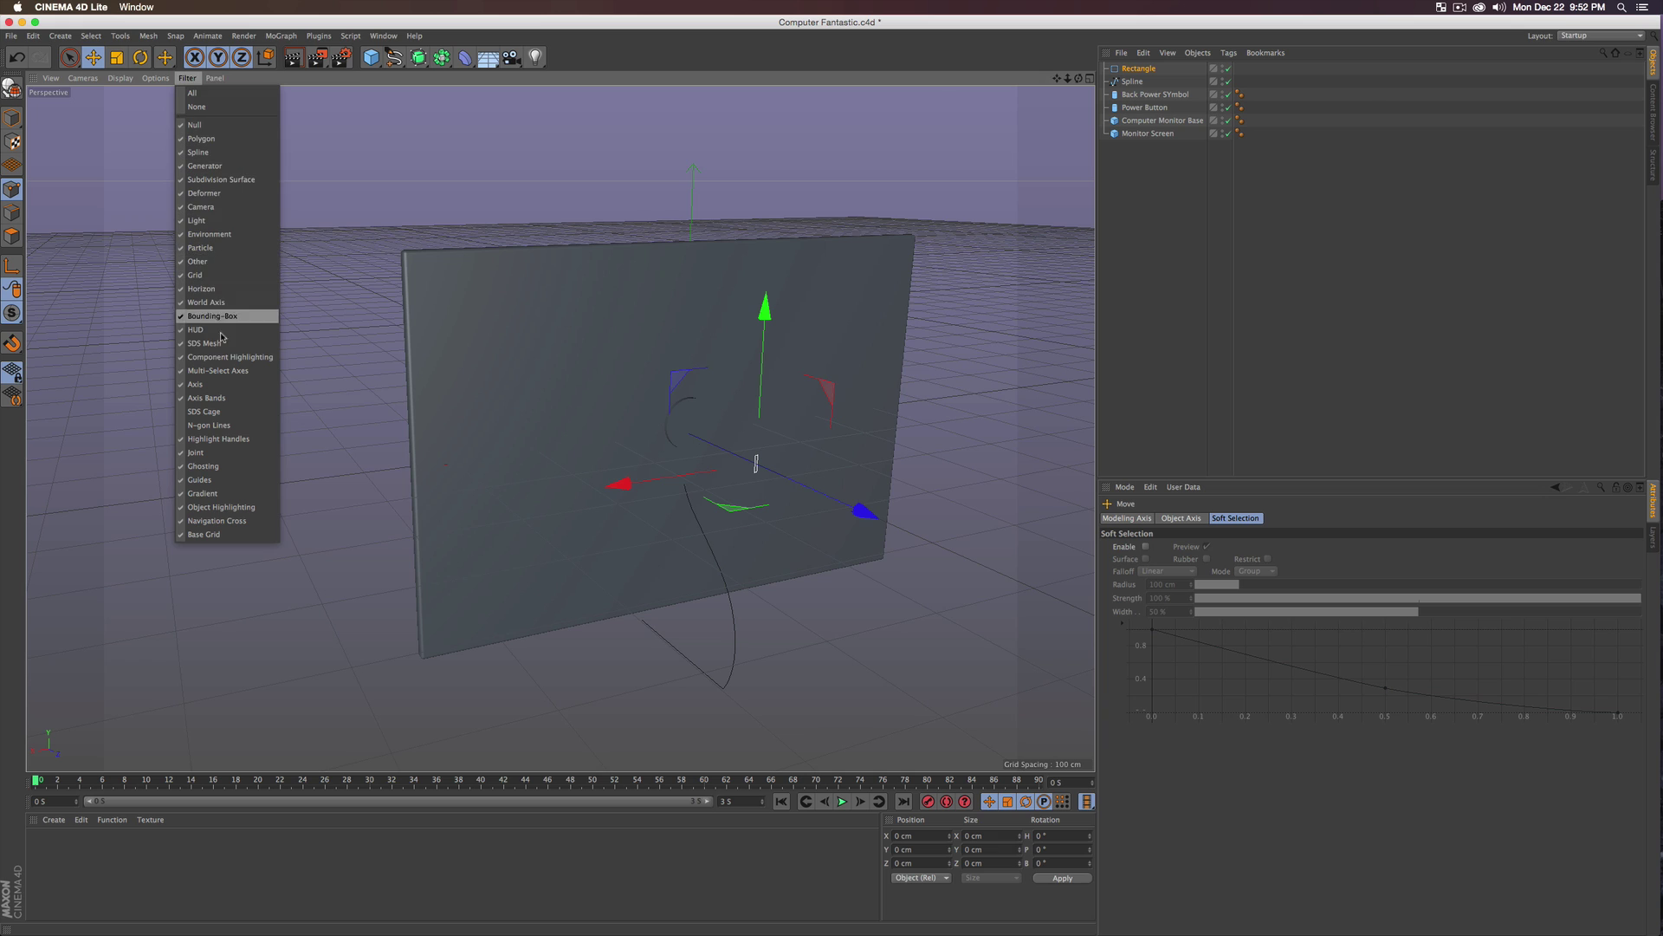
click(204, 275)
alt+drag(459, 486, 624, 483)
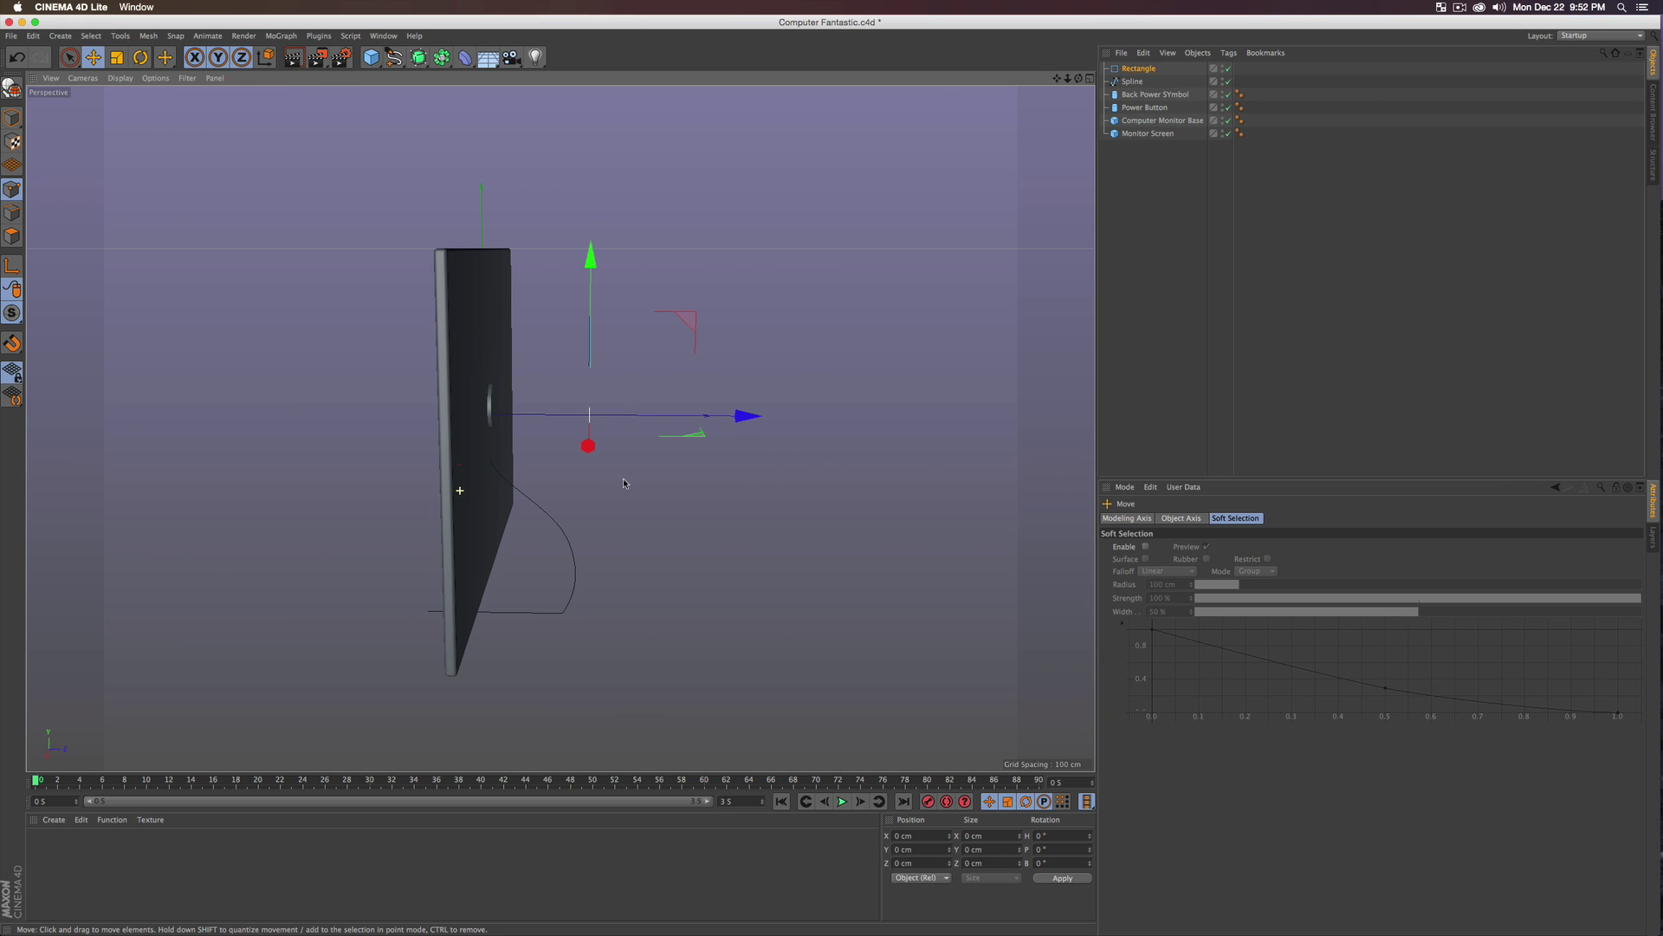
click(417, 61)
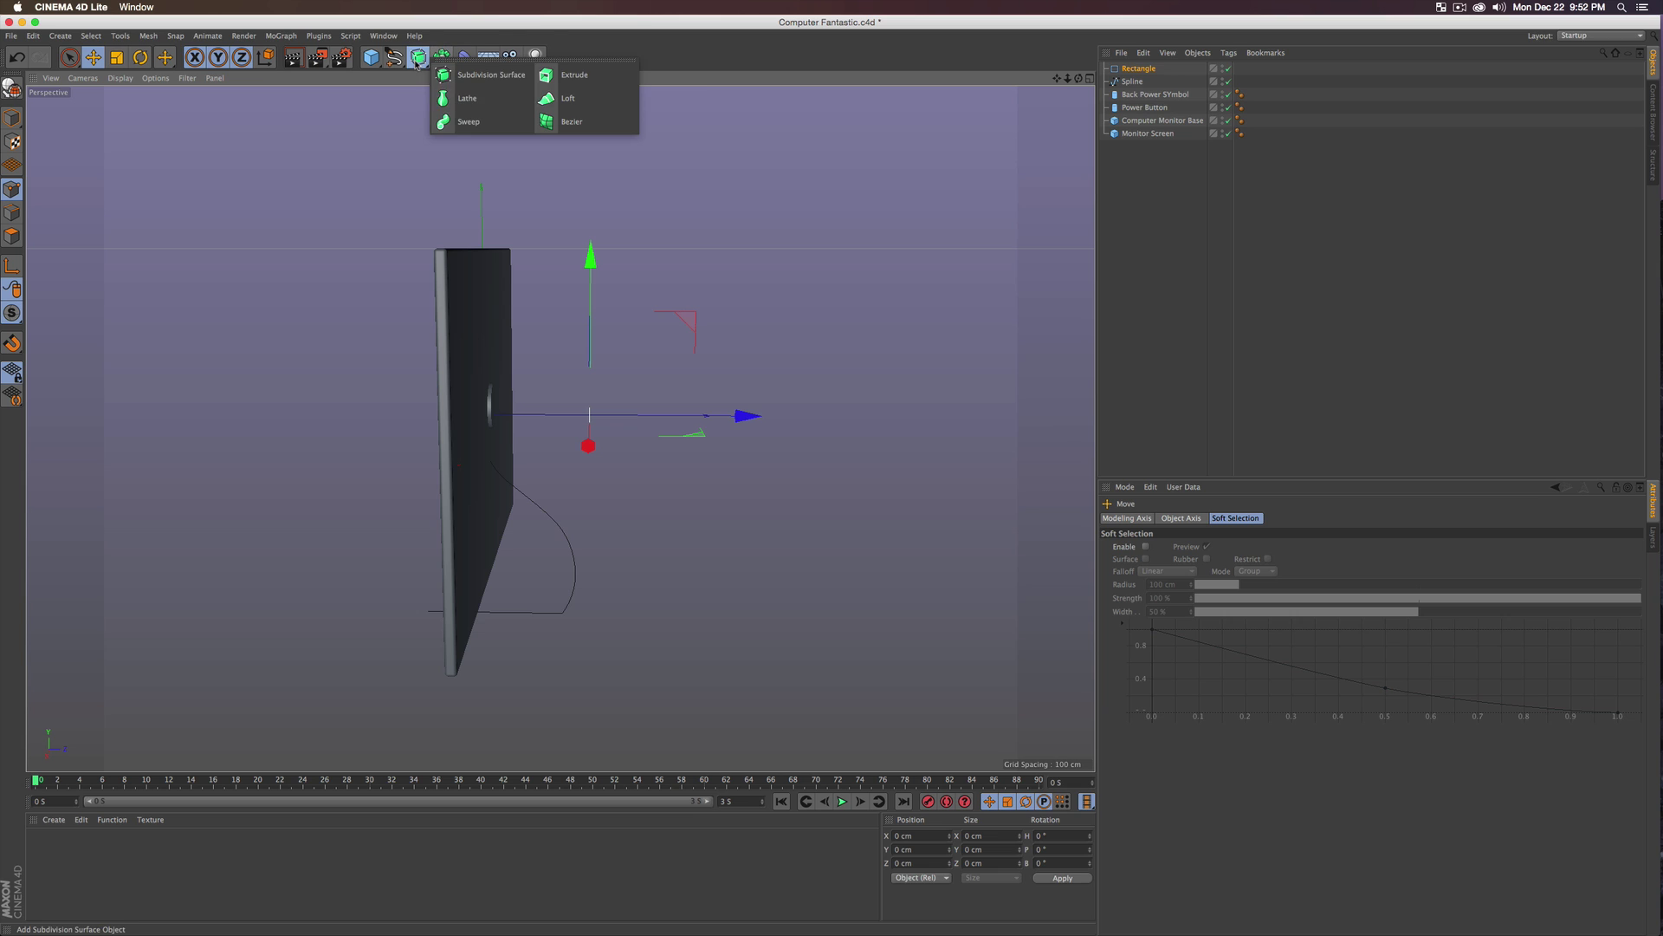
- Add a Sweep with the Spline as path and the Rectangle as profile inside it
click(465, 122)
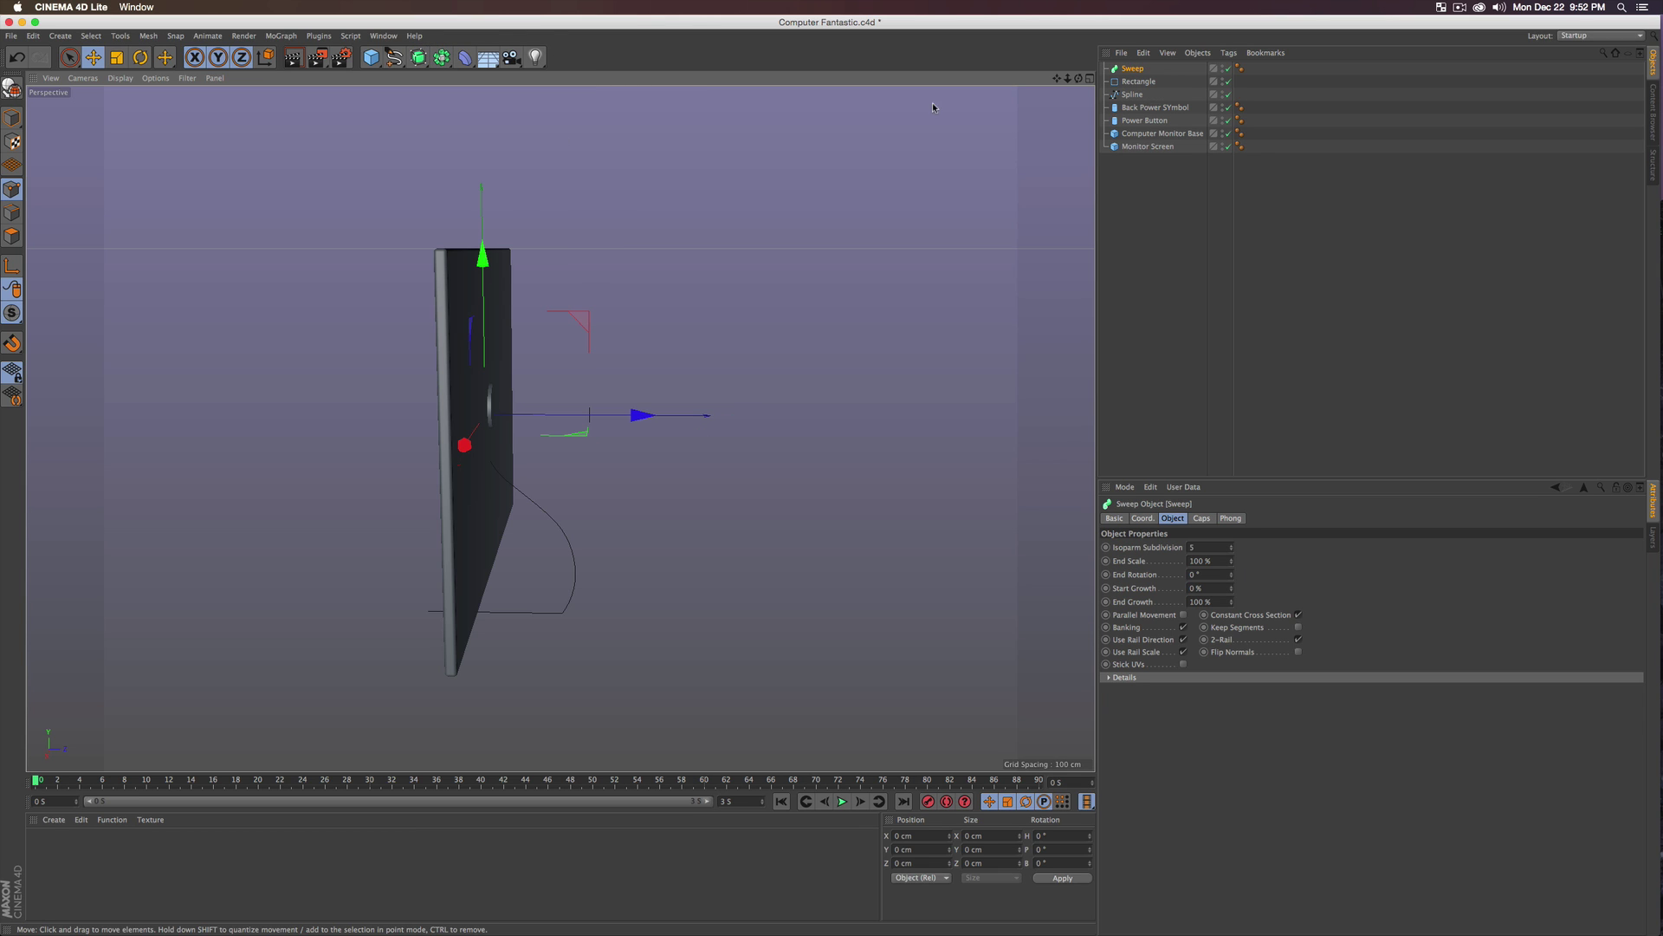
mouse_move(1133, 93)
mouse_down()
mouse_move(1155, 67)
mouse_move(1138, 69)
mouse_up()
alt+drag(559, 509, 918, 475)
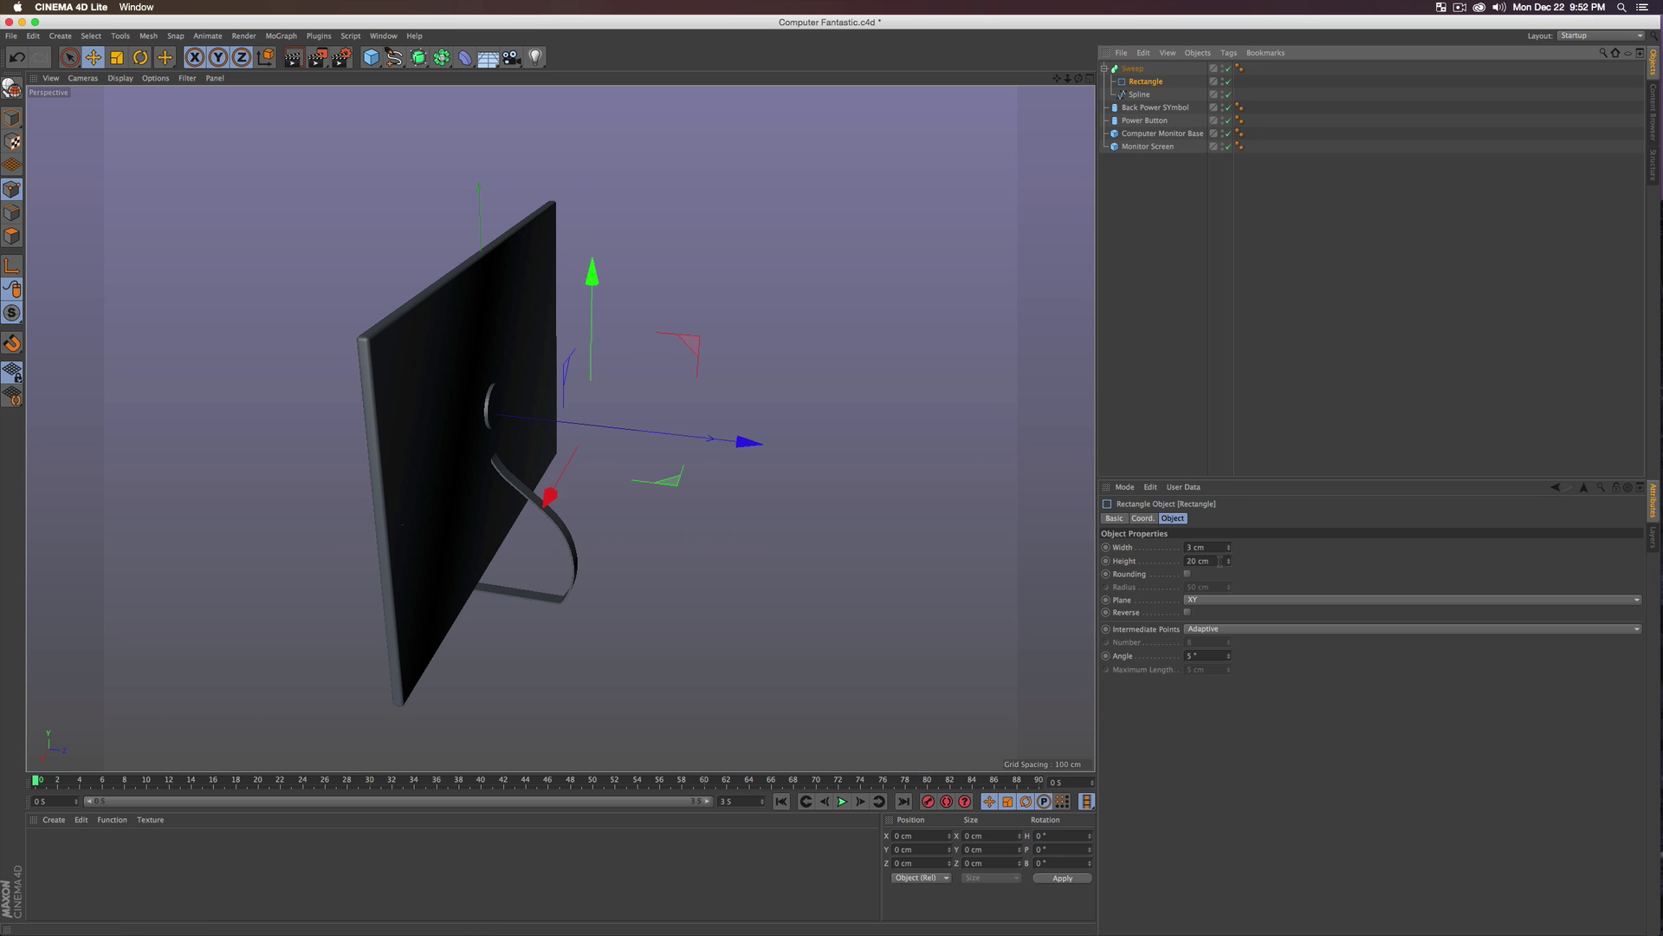
- Make the Rectangle 168 cm tall and 5 cm wide with 2.5 cm rounded corners
drag(1229, 564, 1229, 564)
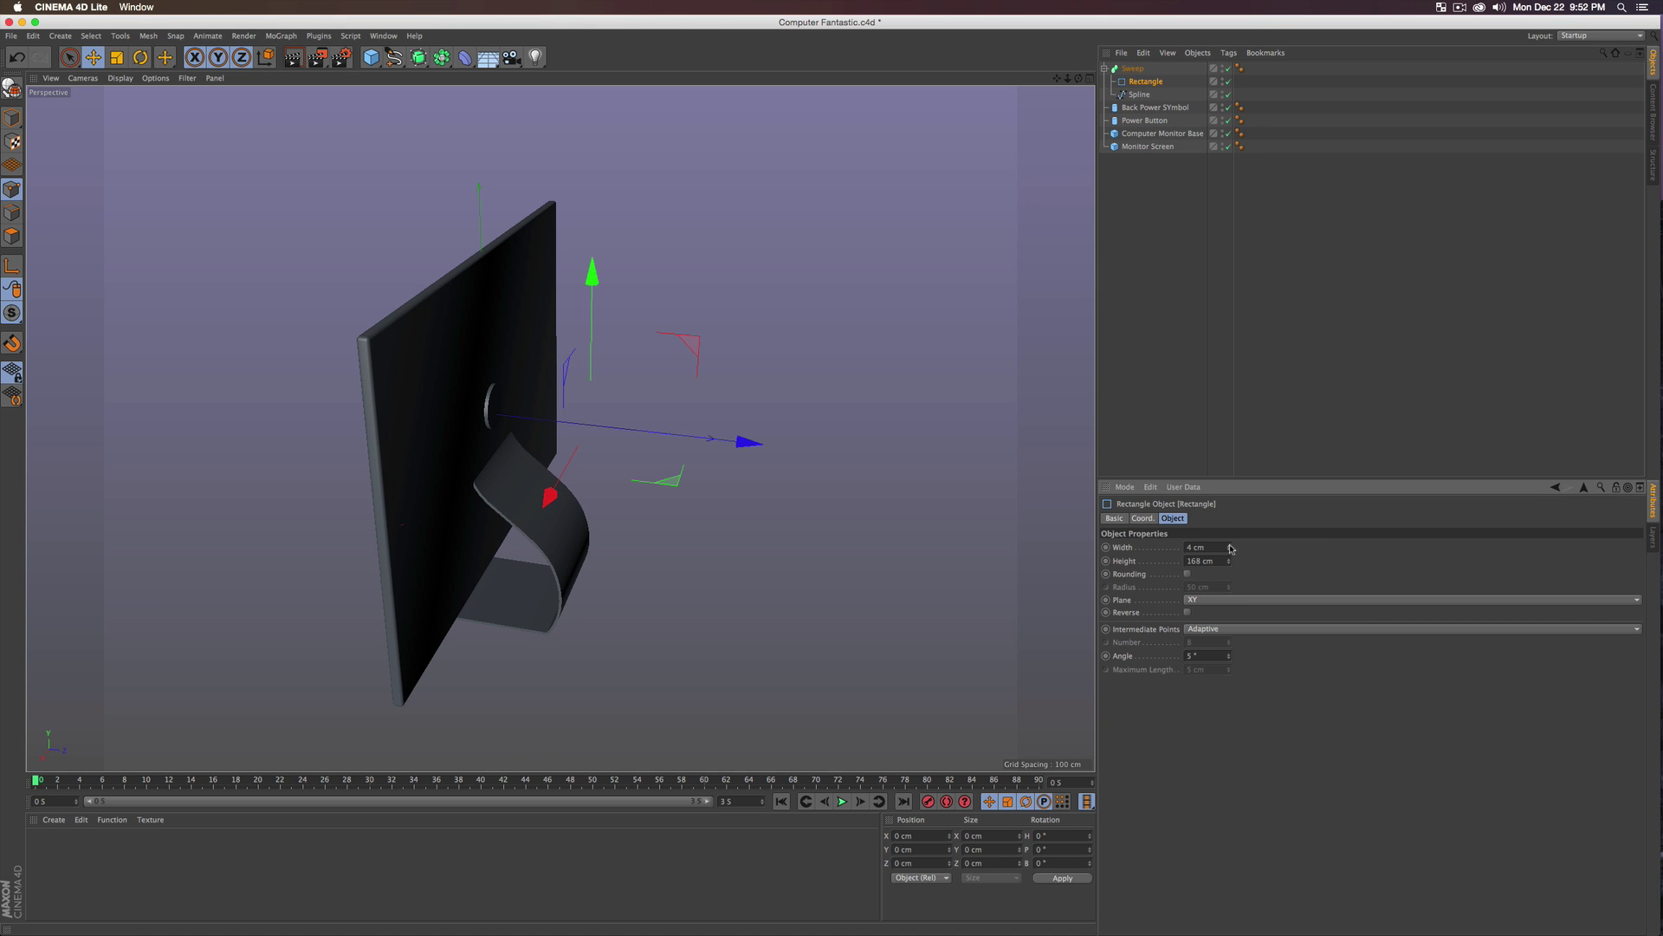
alt+drag(1055, 574, 586, 532)
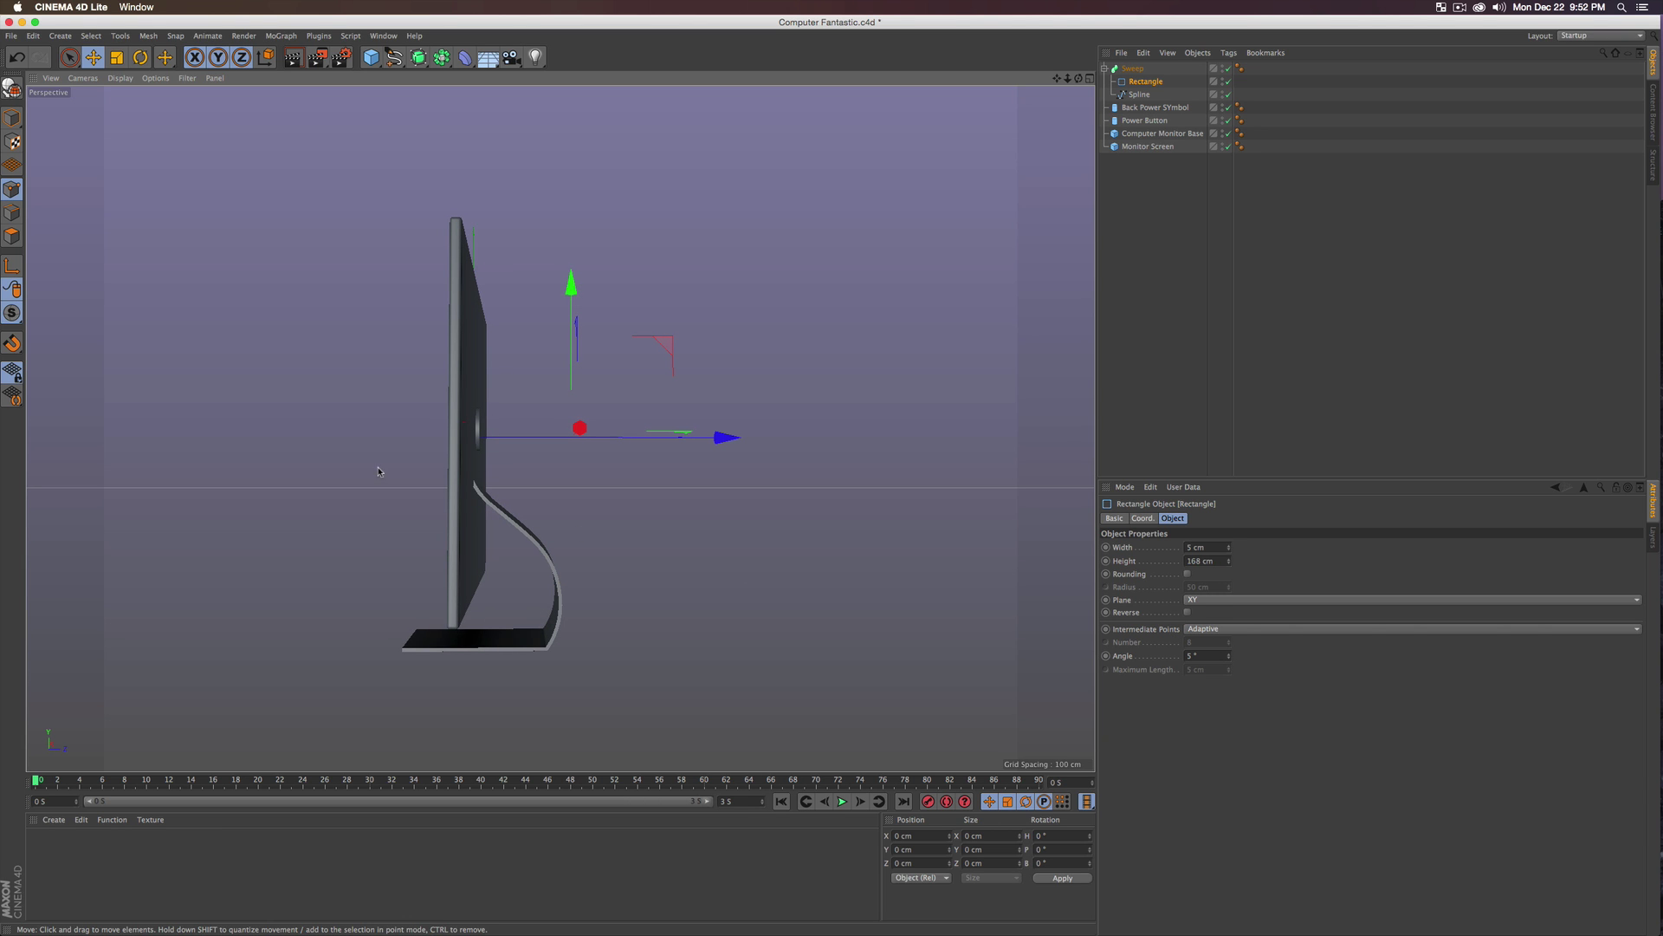
click(1187, 573)
alt+drag(572, 555, 454, 691)
scroll(455, 690, up, 10)
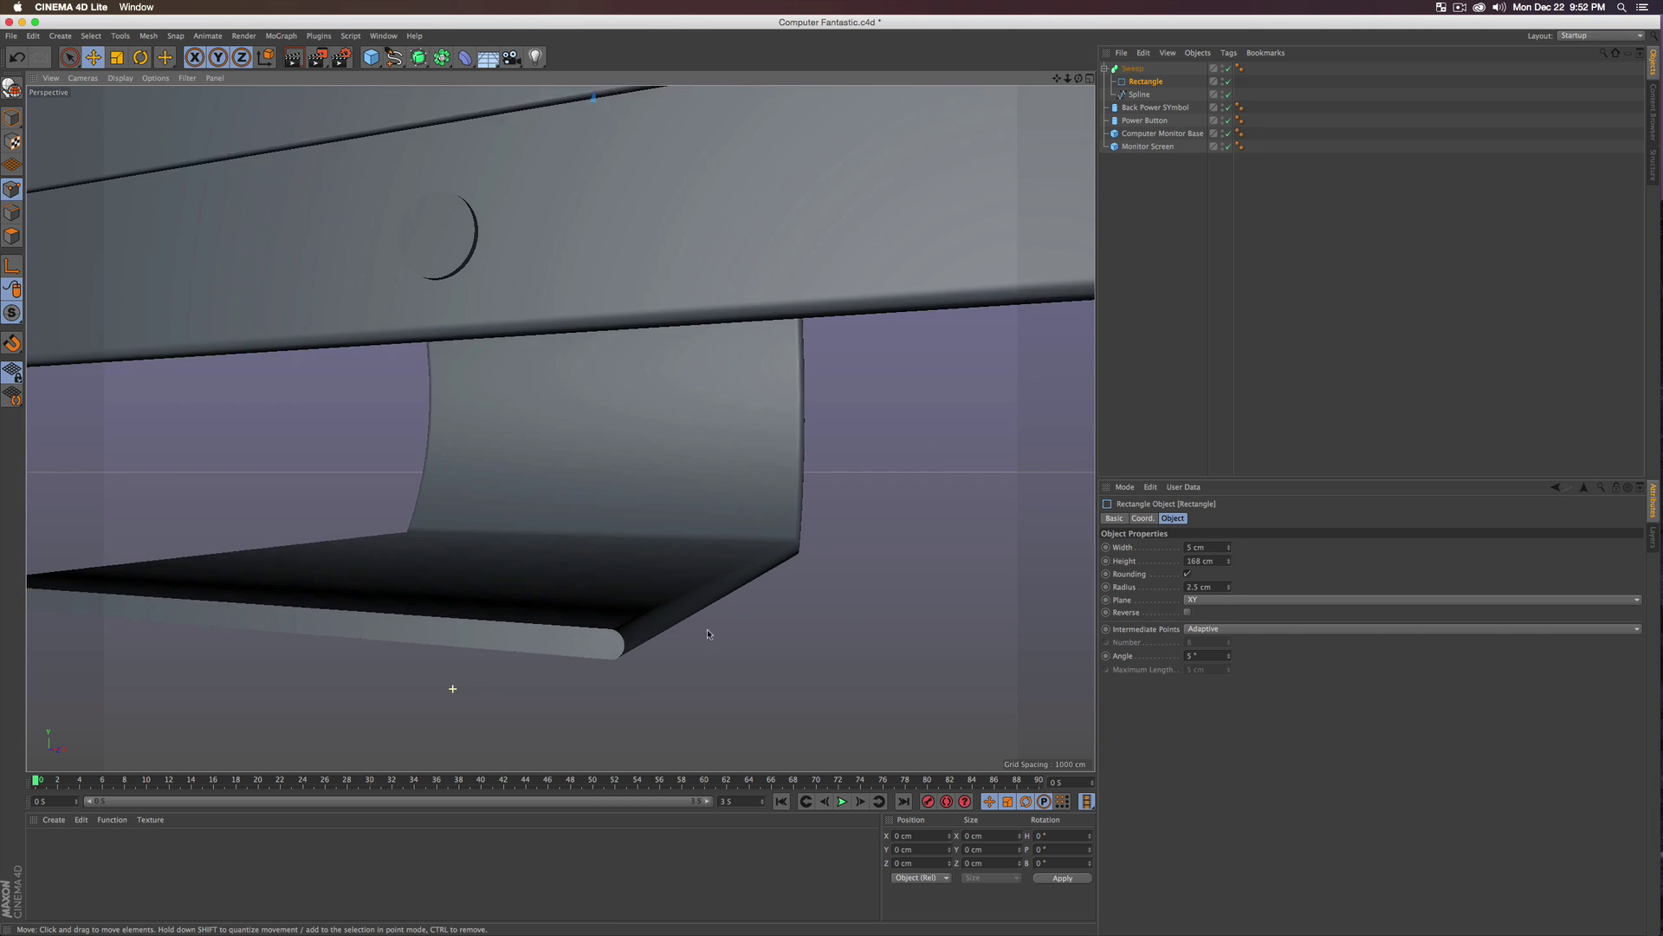
alt+drag(707, 617, 703, 611)
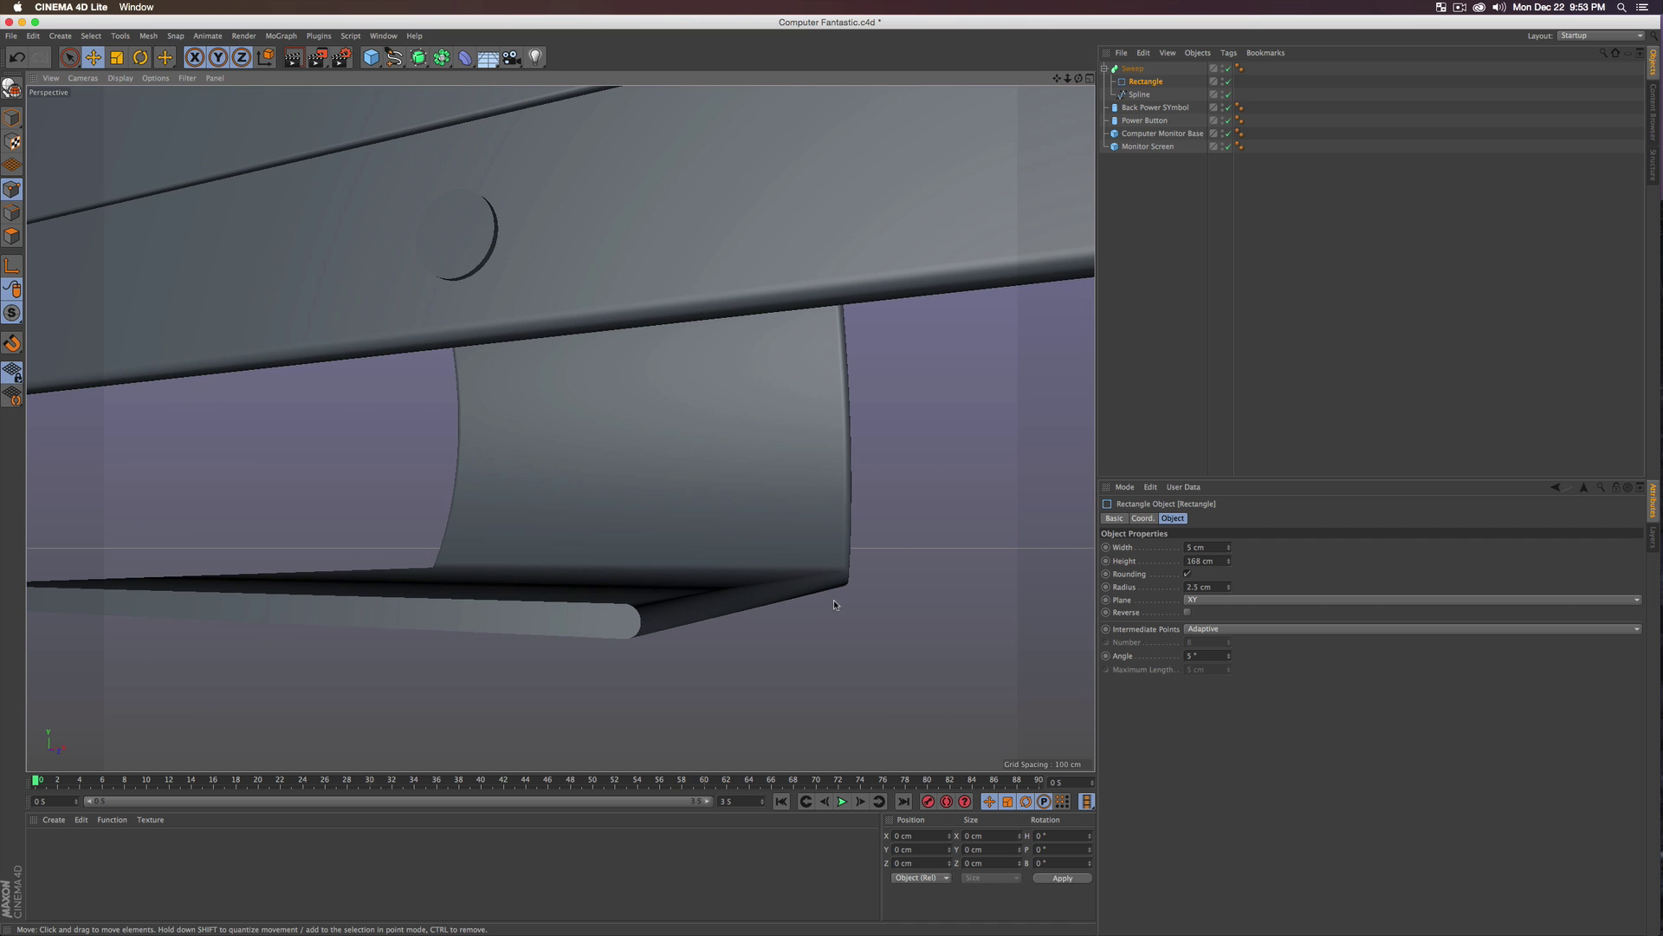
alt+right_drag(833, 605, 328, 662)
alt+middle_drag(598, 424, 474, 448)
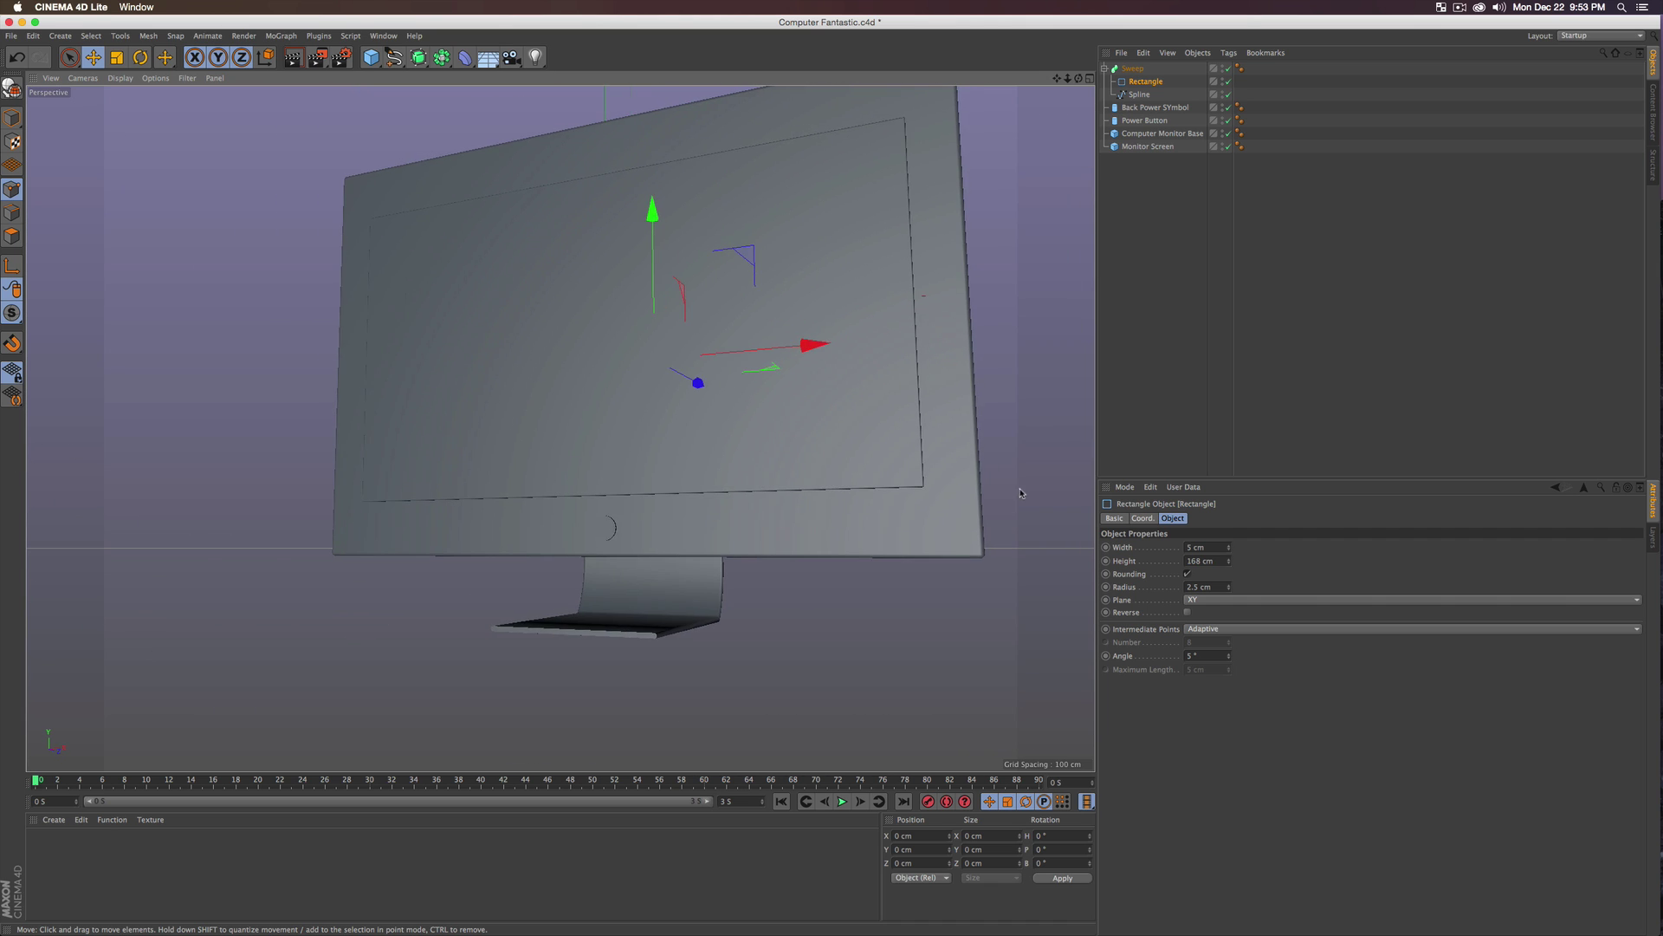
alt+drag(1020, 492, 401, 519)
- Rename the Sweep to Computer Base
click(1206, 292)
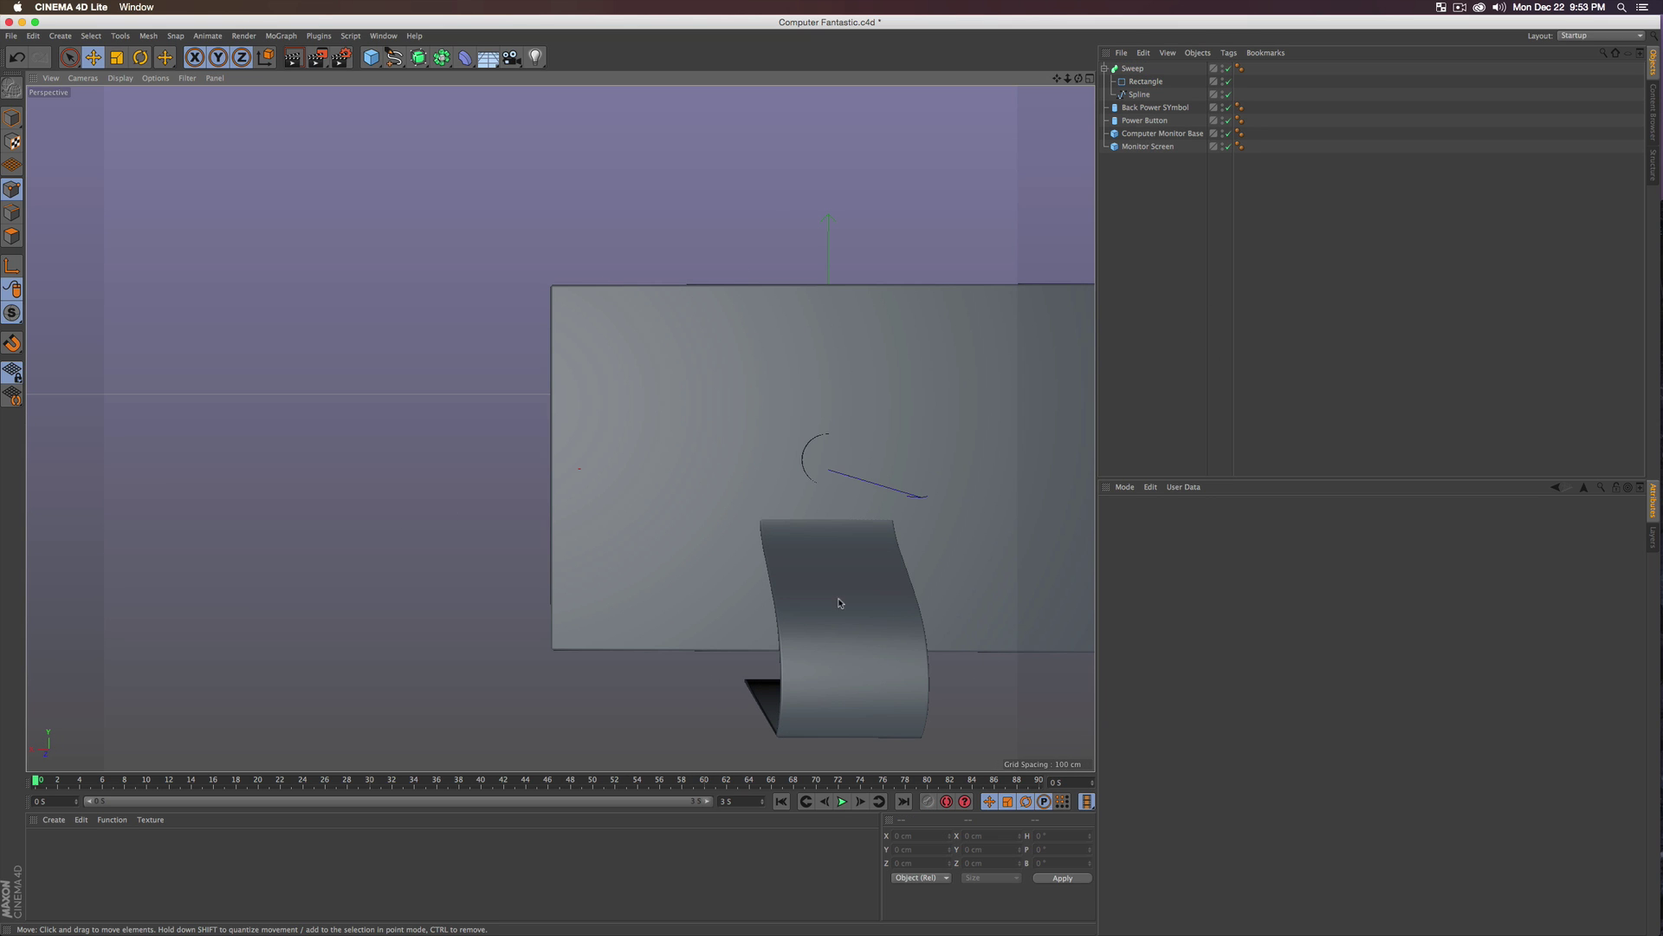
double_click(1131, 70)
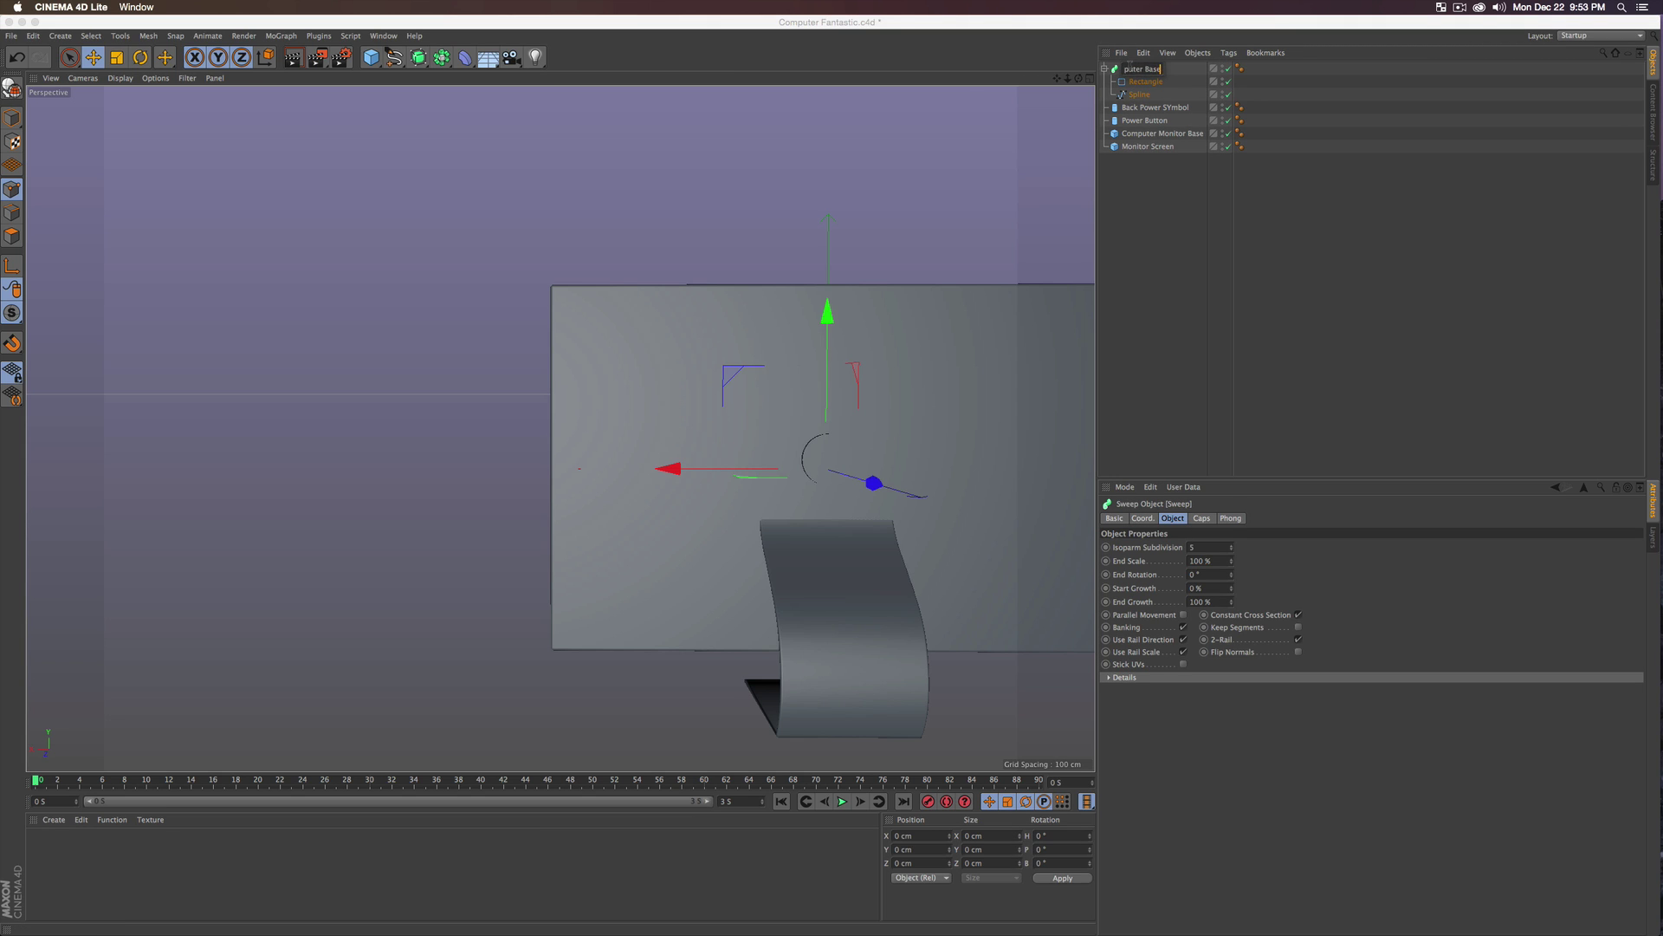
key(Return)
click(1135, 108)
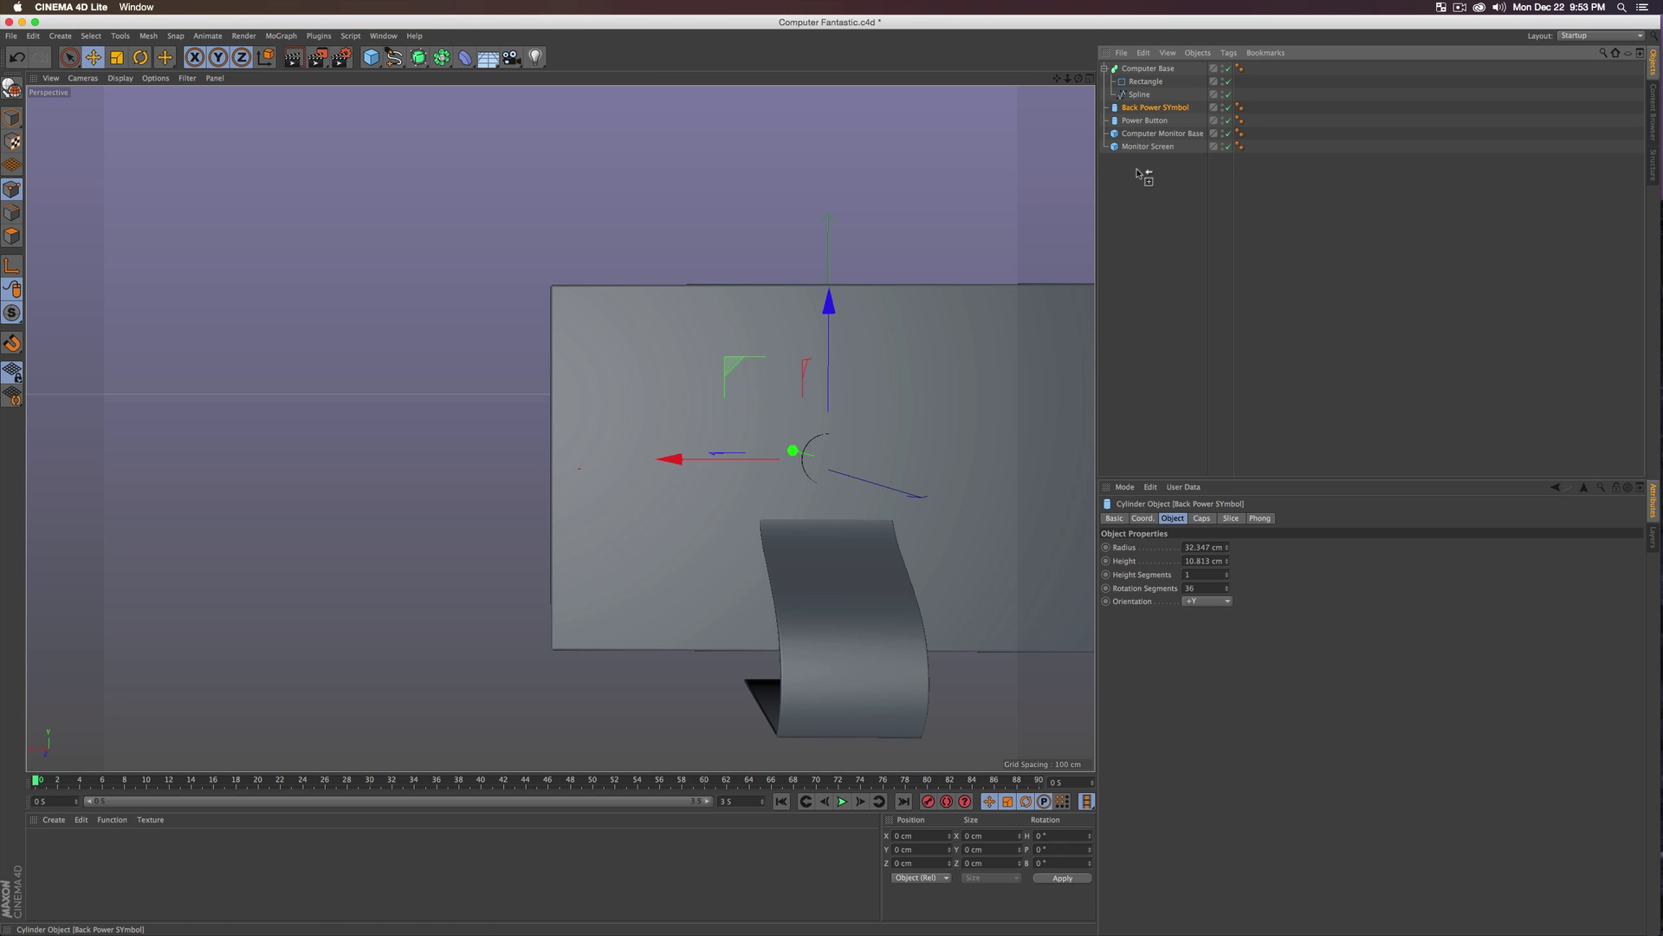
- Duplicate the Back Power SYmbol cylinder and rotate the copy to about -40° heading
ctrl+drag(1138, 173, 1139, 173)
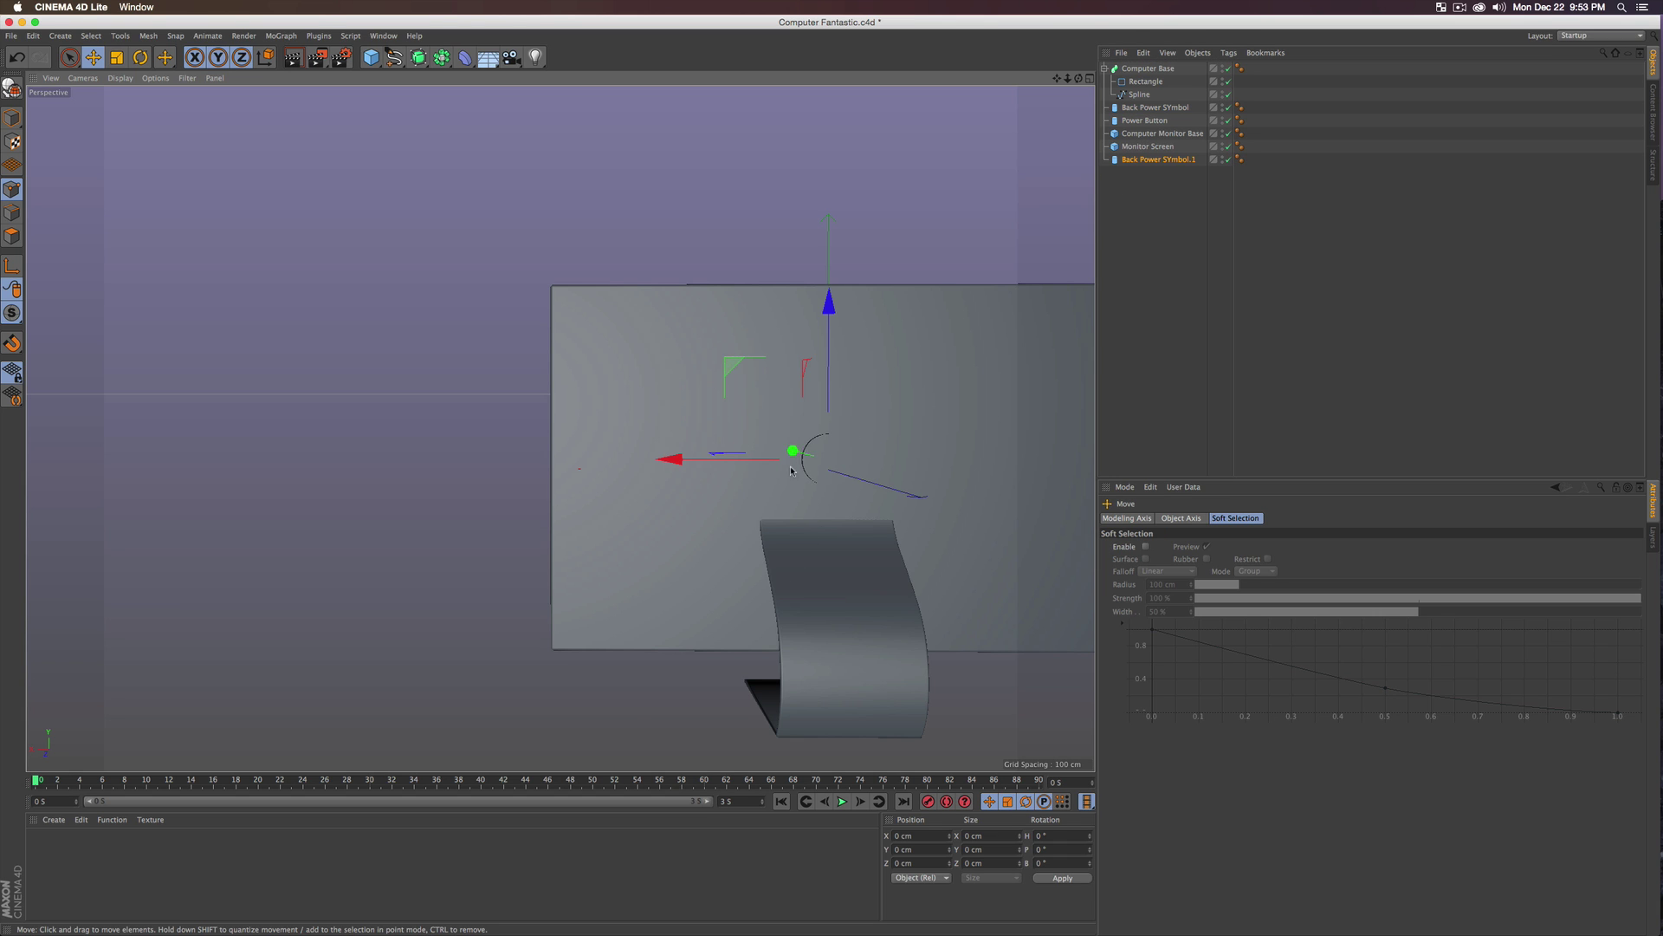
alt+drag(791, 445, 706, 371)
key(r)
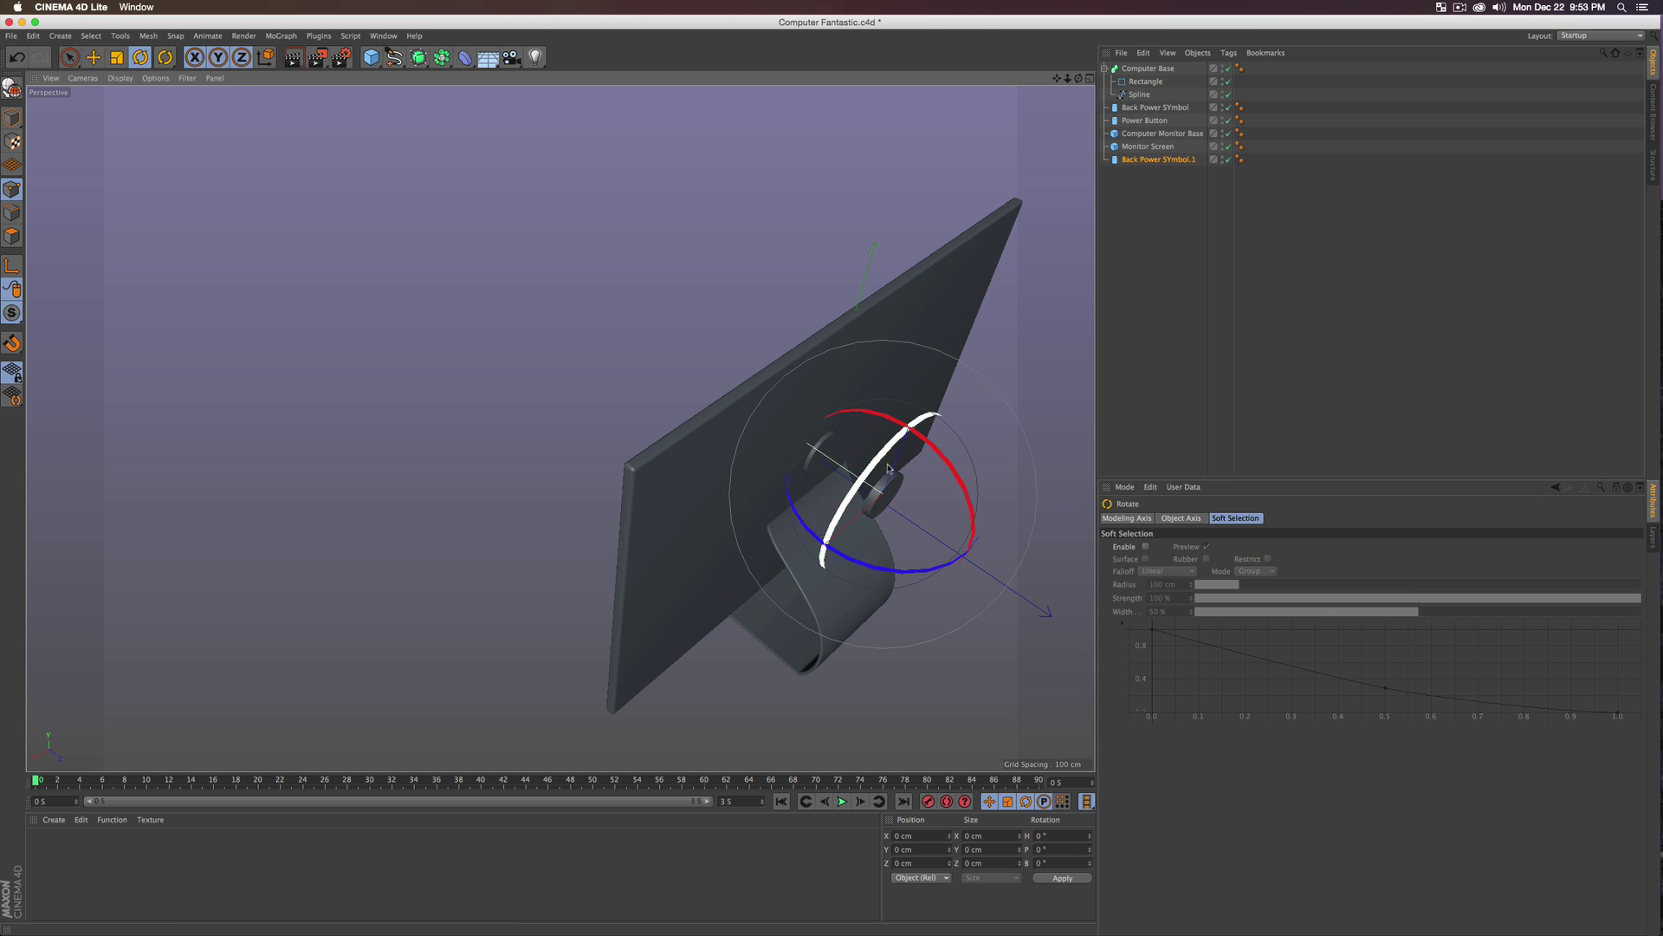
drag(932, 449, 867, 436)
- Stretch the copy into a 188.952 cm-long cylinder and move it down through the stand
key(t)
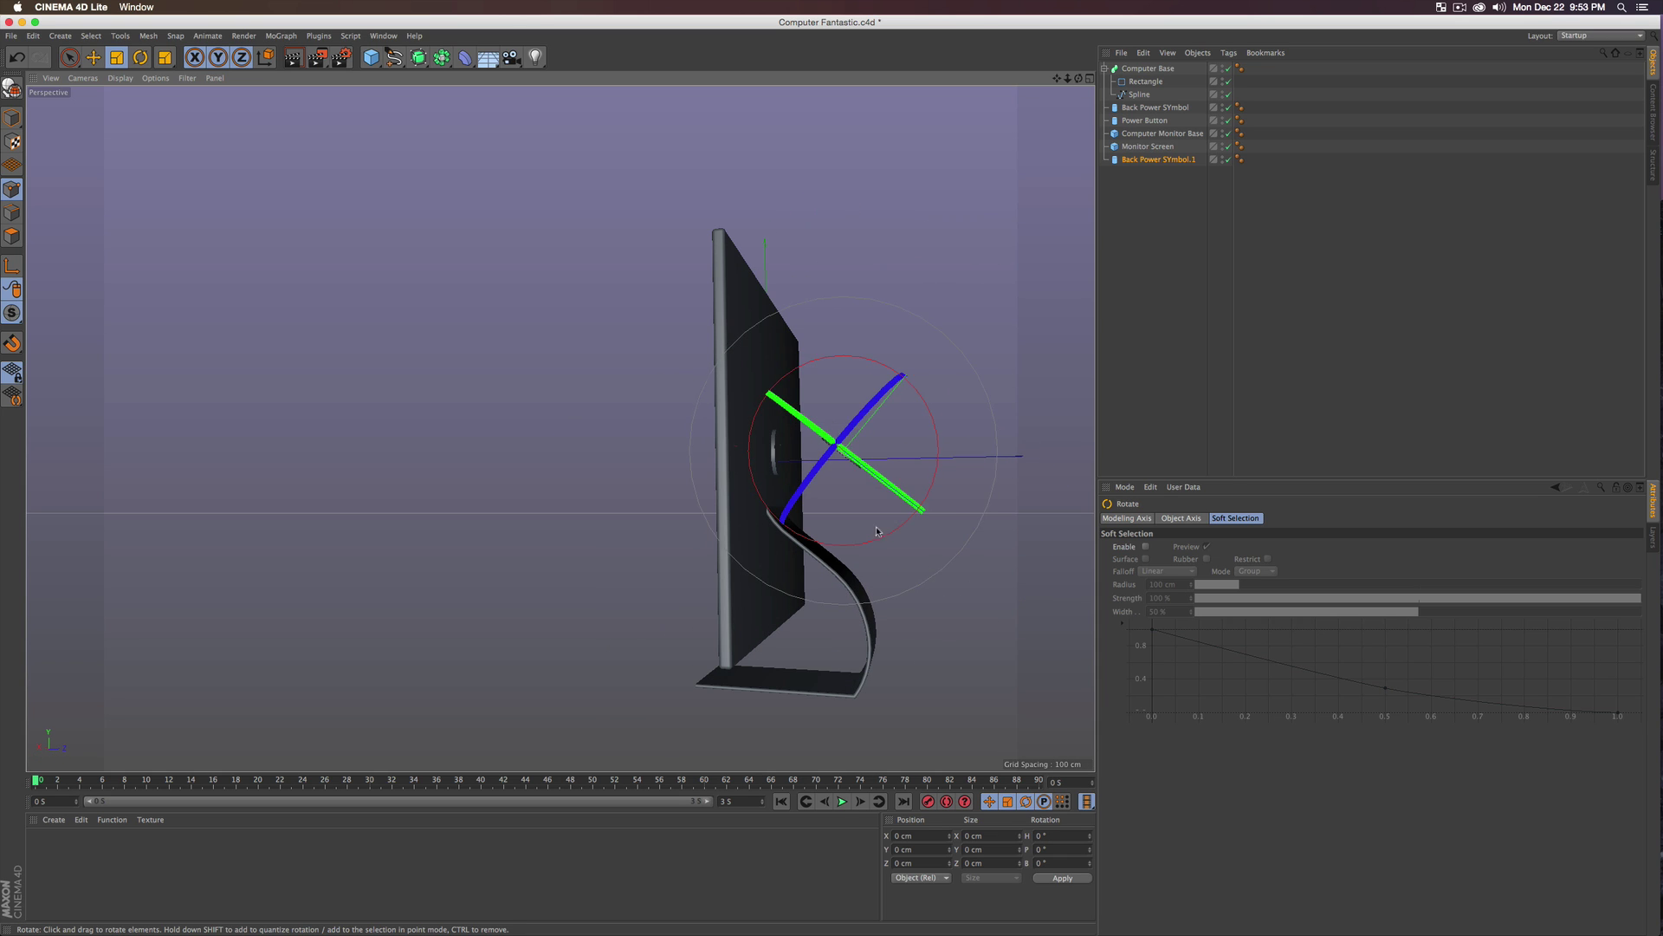
click(12, 119)
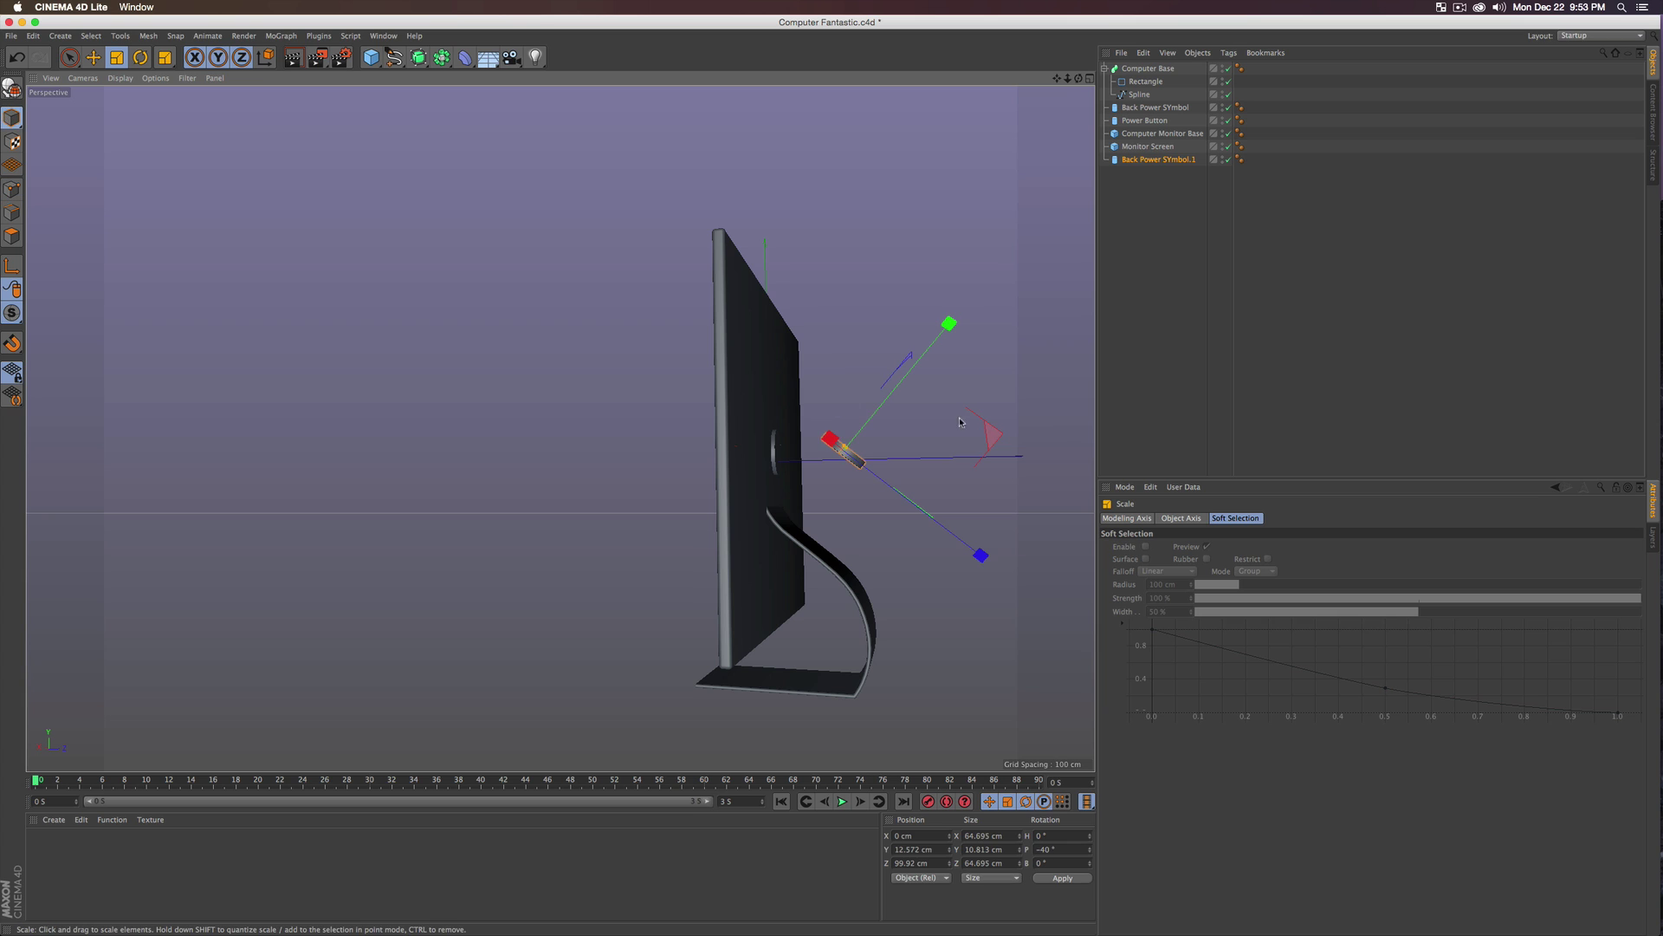
alt+drag(898, 449, 911, 414)
key(e)
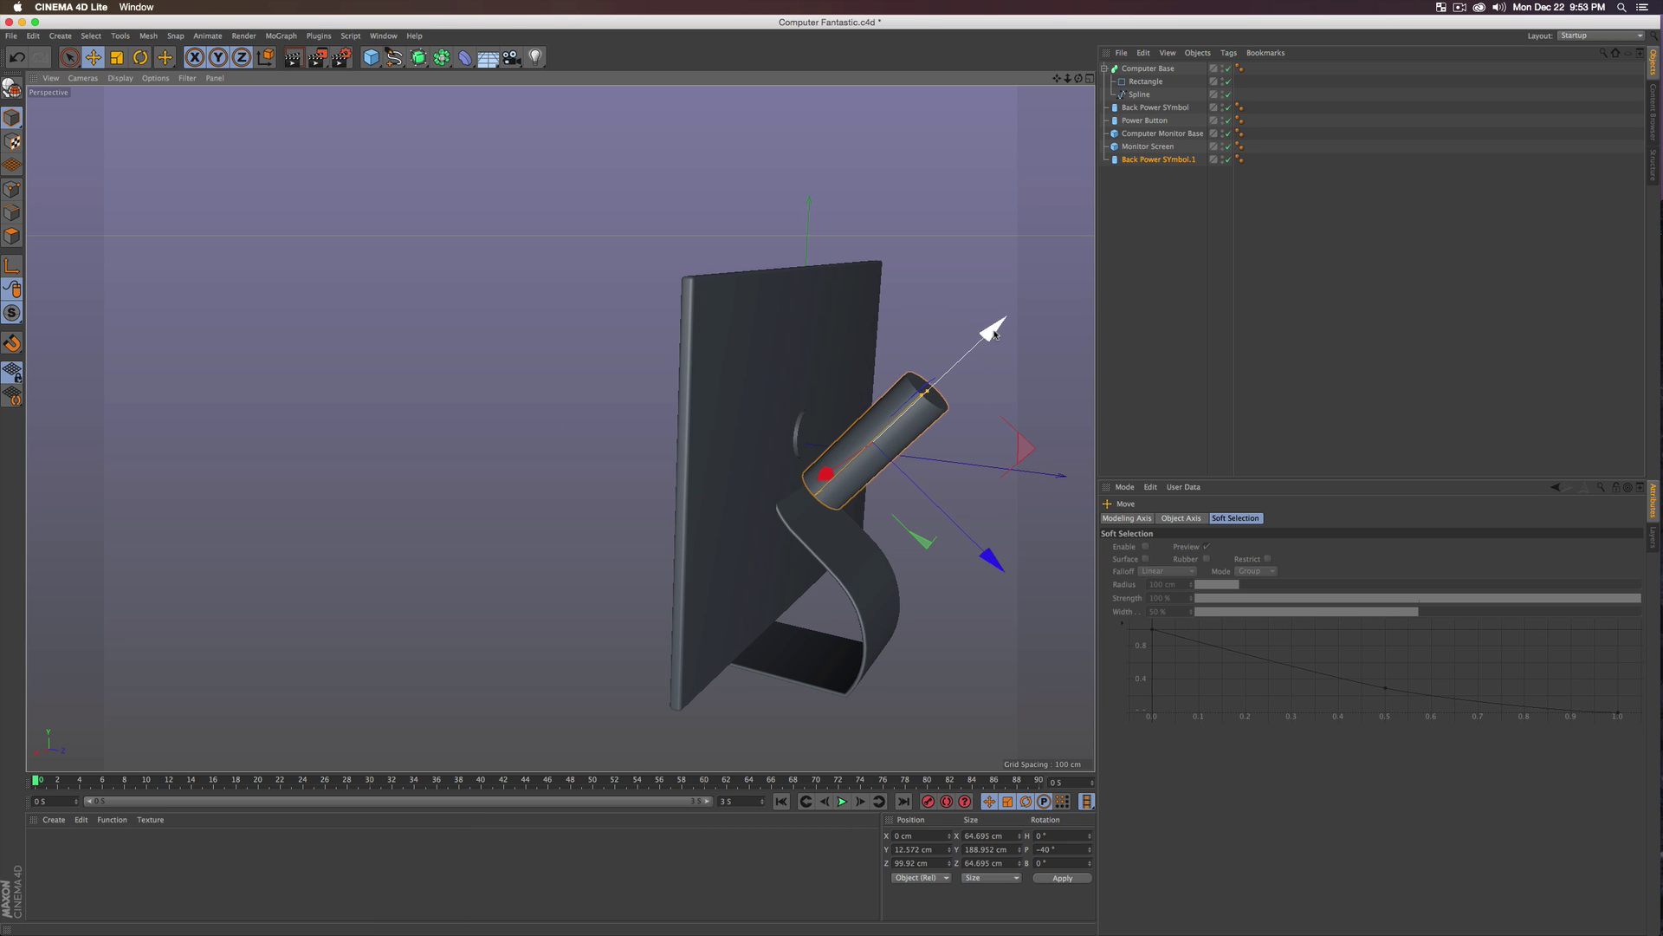
drag(994, 333, 922, 396)
drag(925, 626, 888, 502)
alt+drag(964, 519, 960, 524)
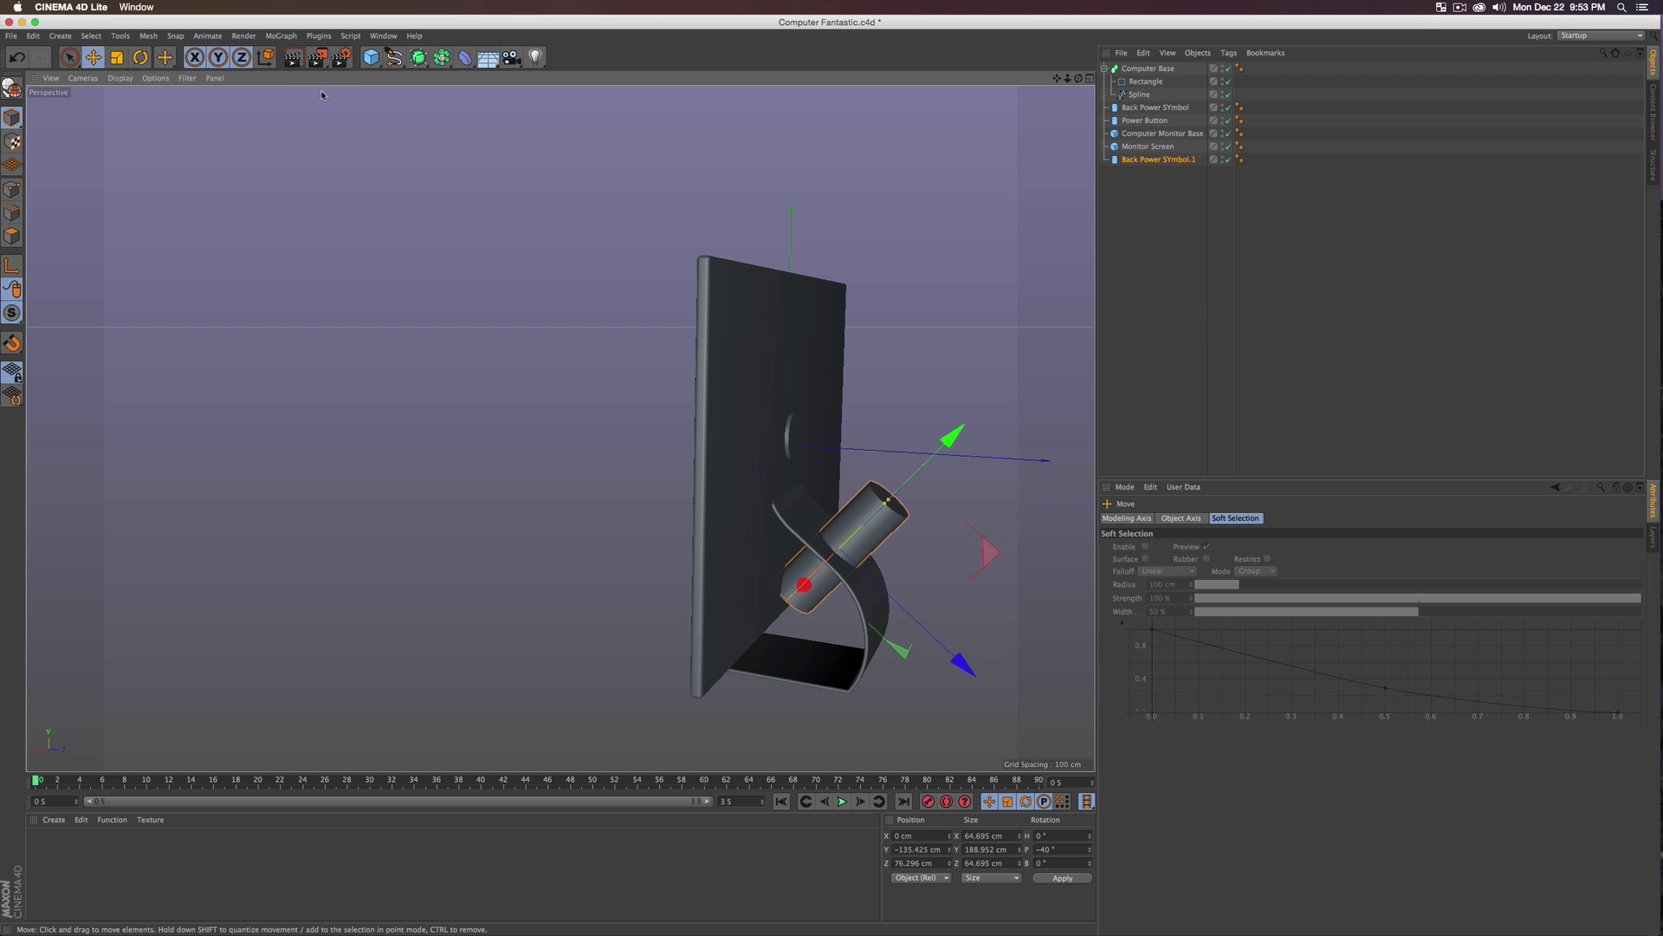
click(422, 48)
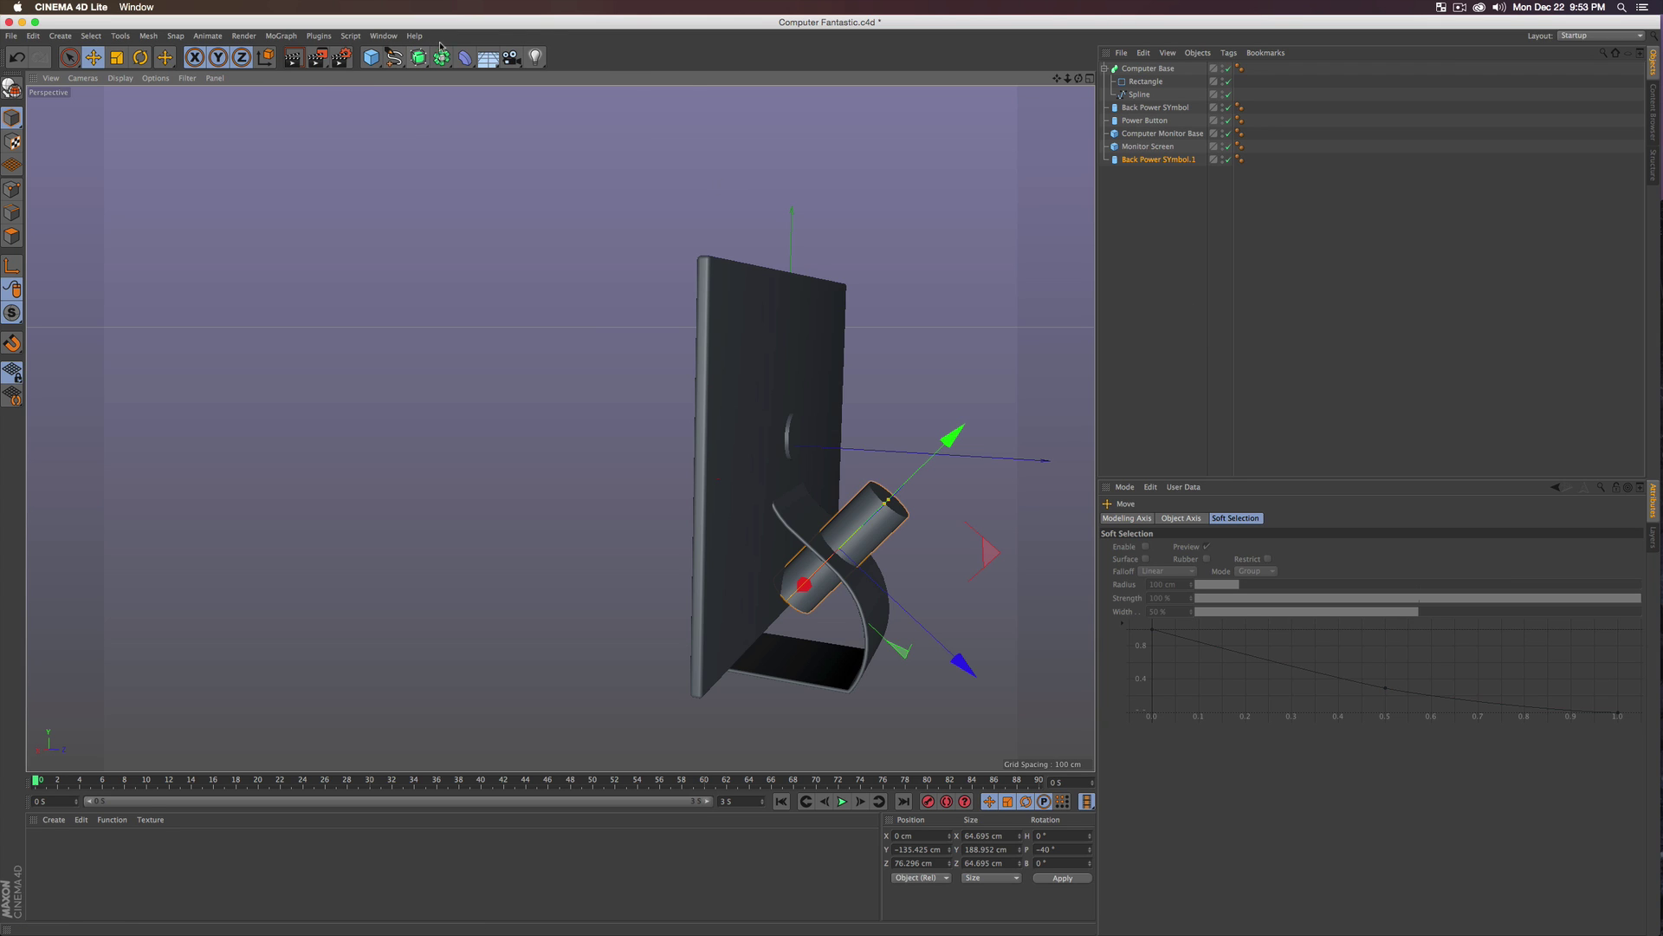
click(444, 59)
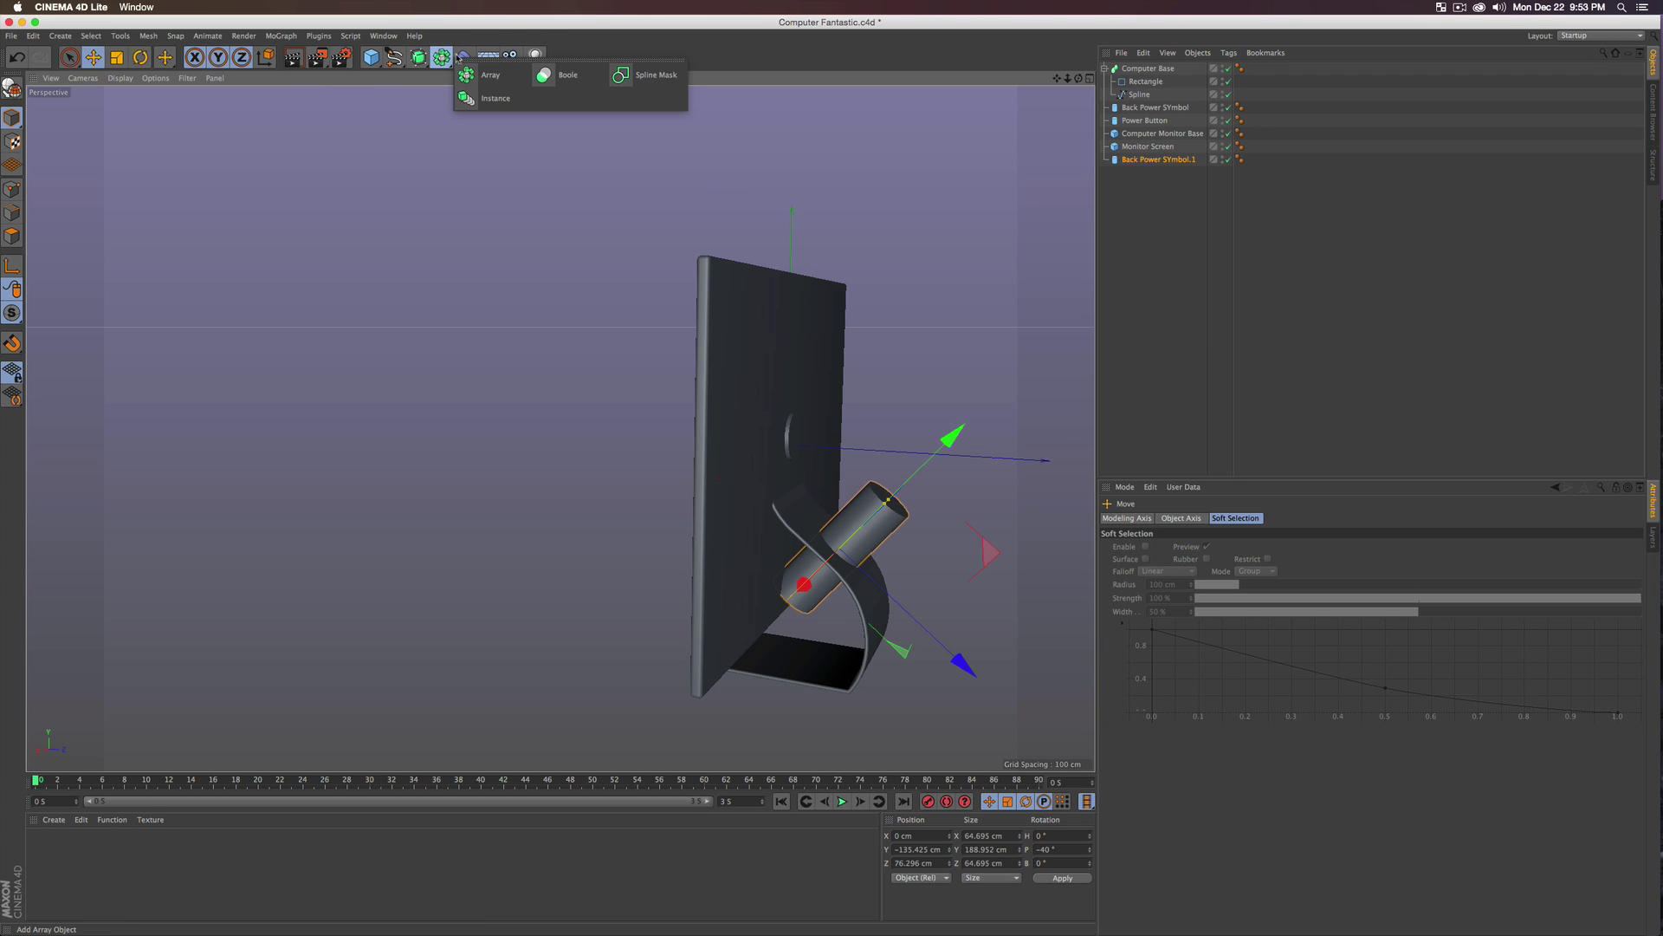
- Add a Boole object and place Computer Base inside it
click(568, 85)
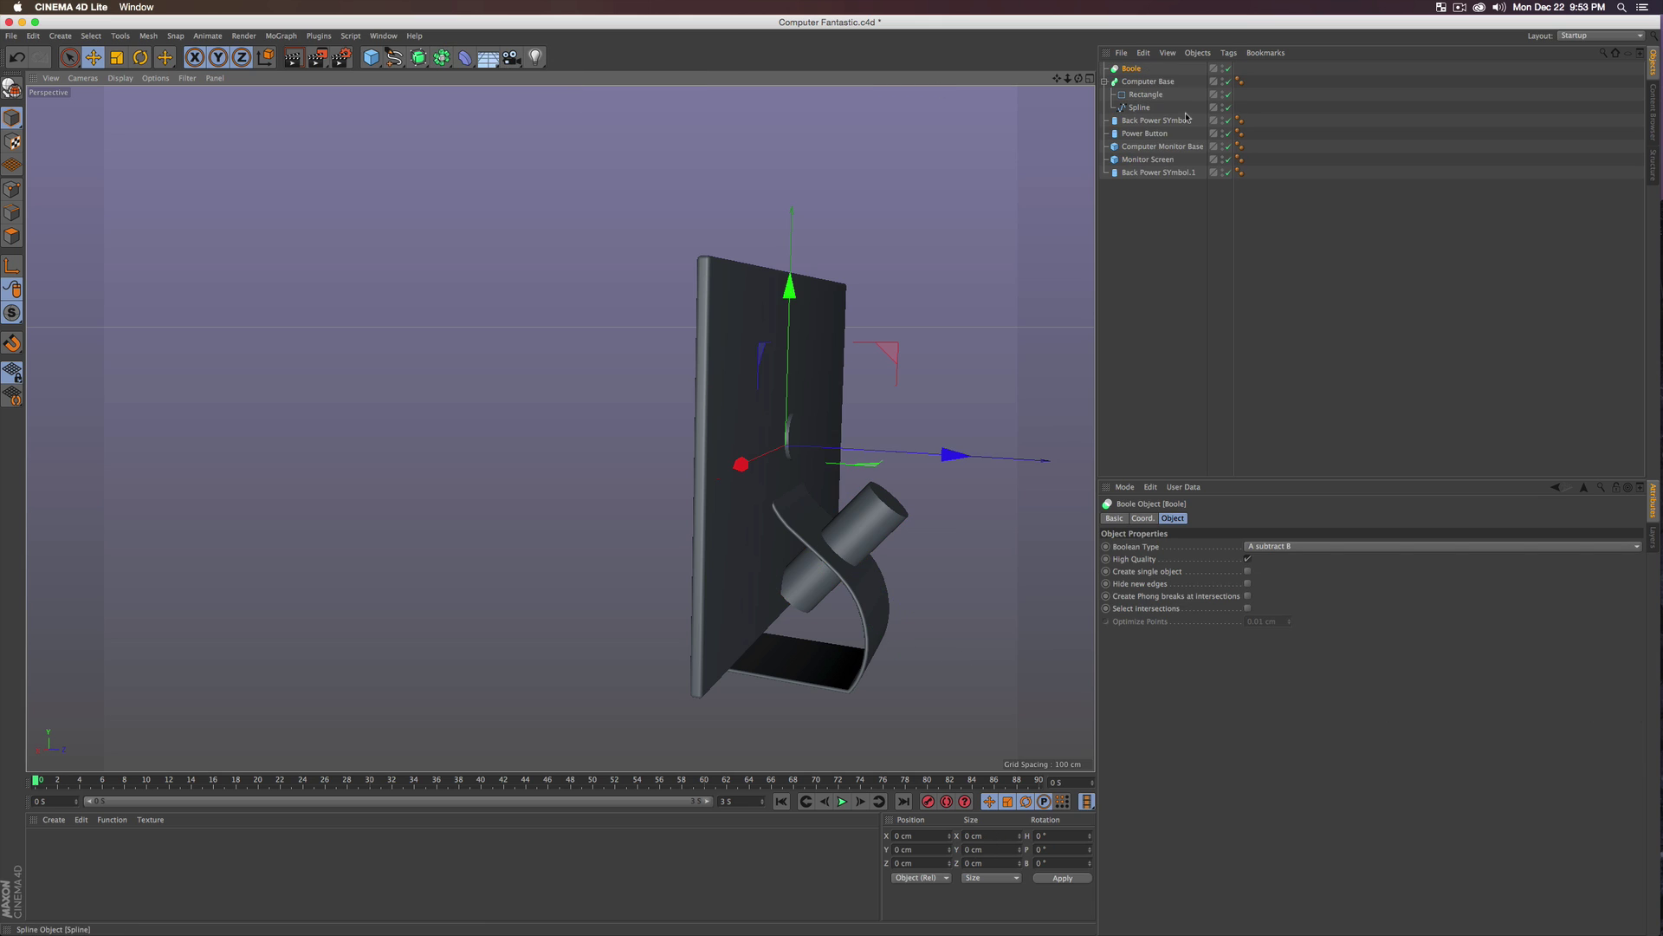
click(1133, 83)
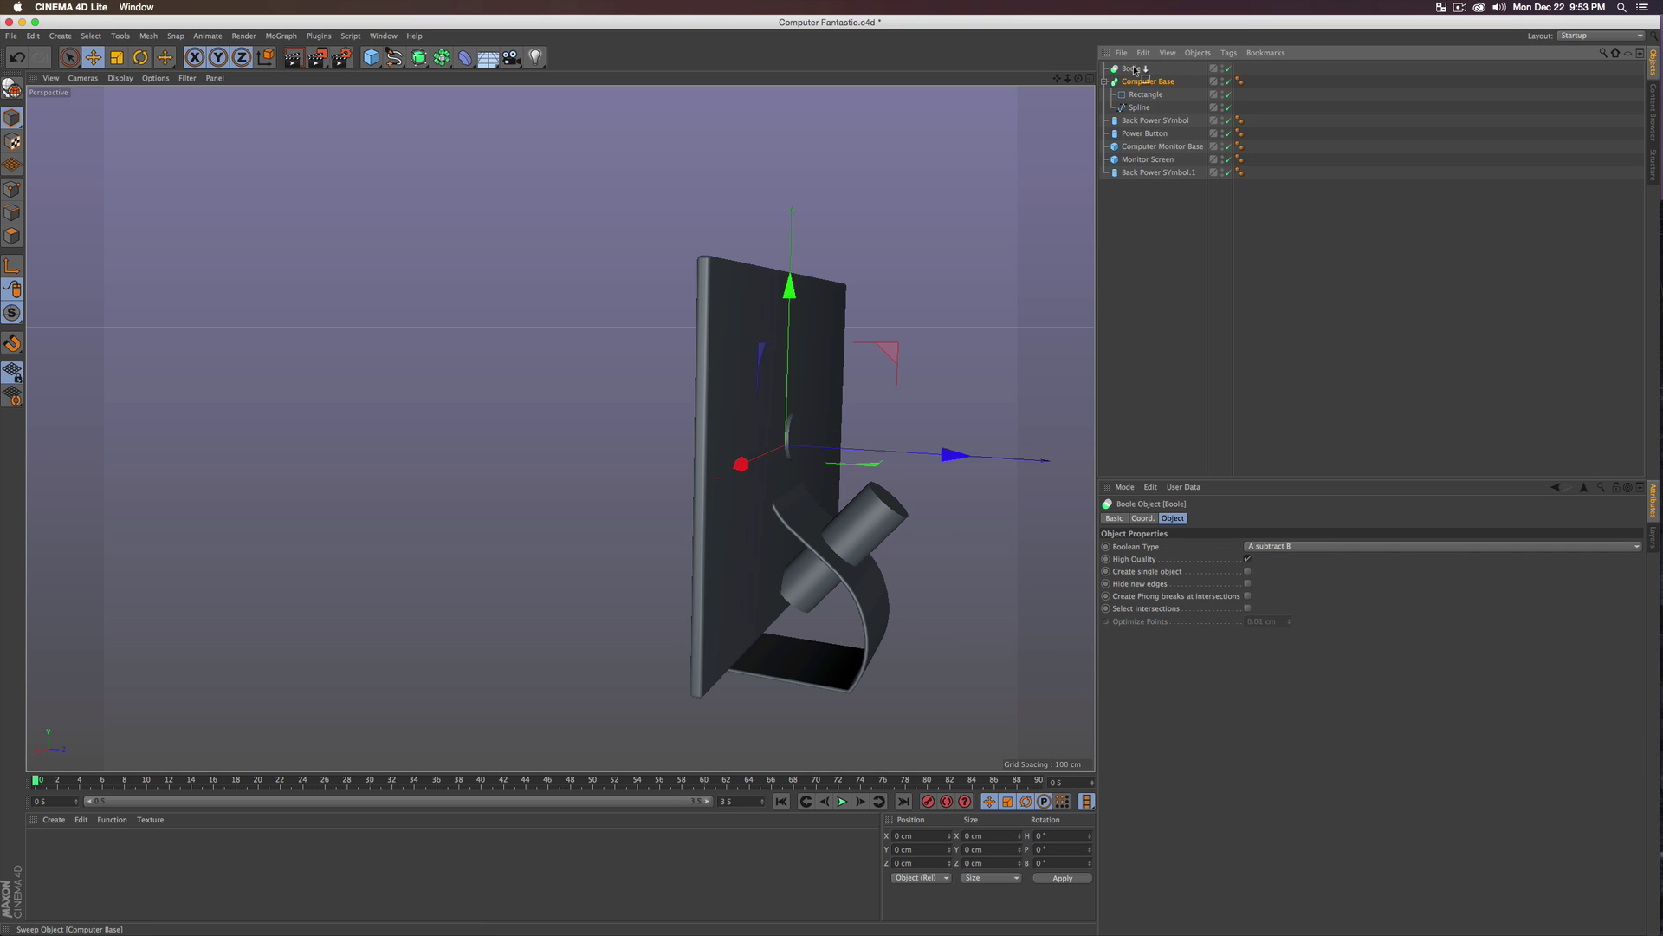
drag(1135, 71, 1134, 71)
click(1112, 81)
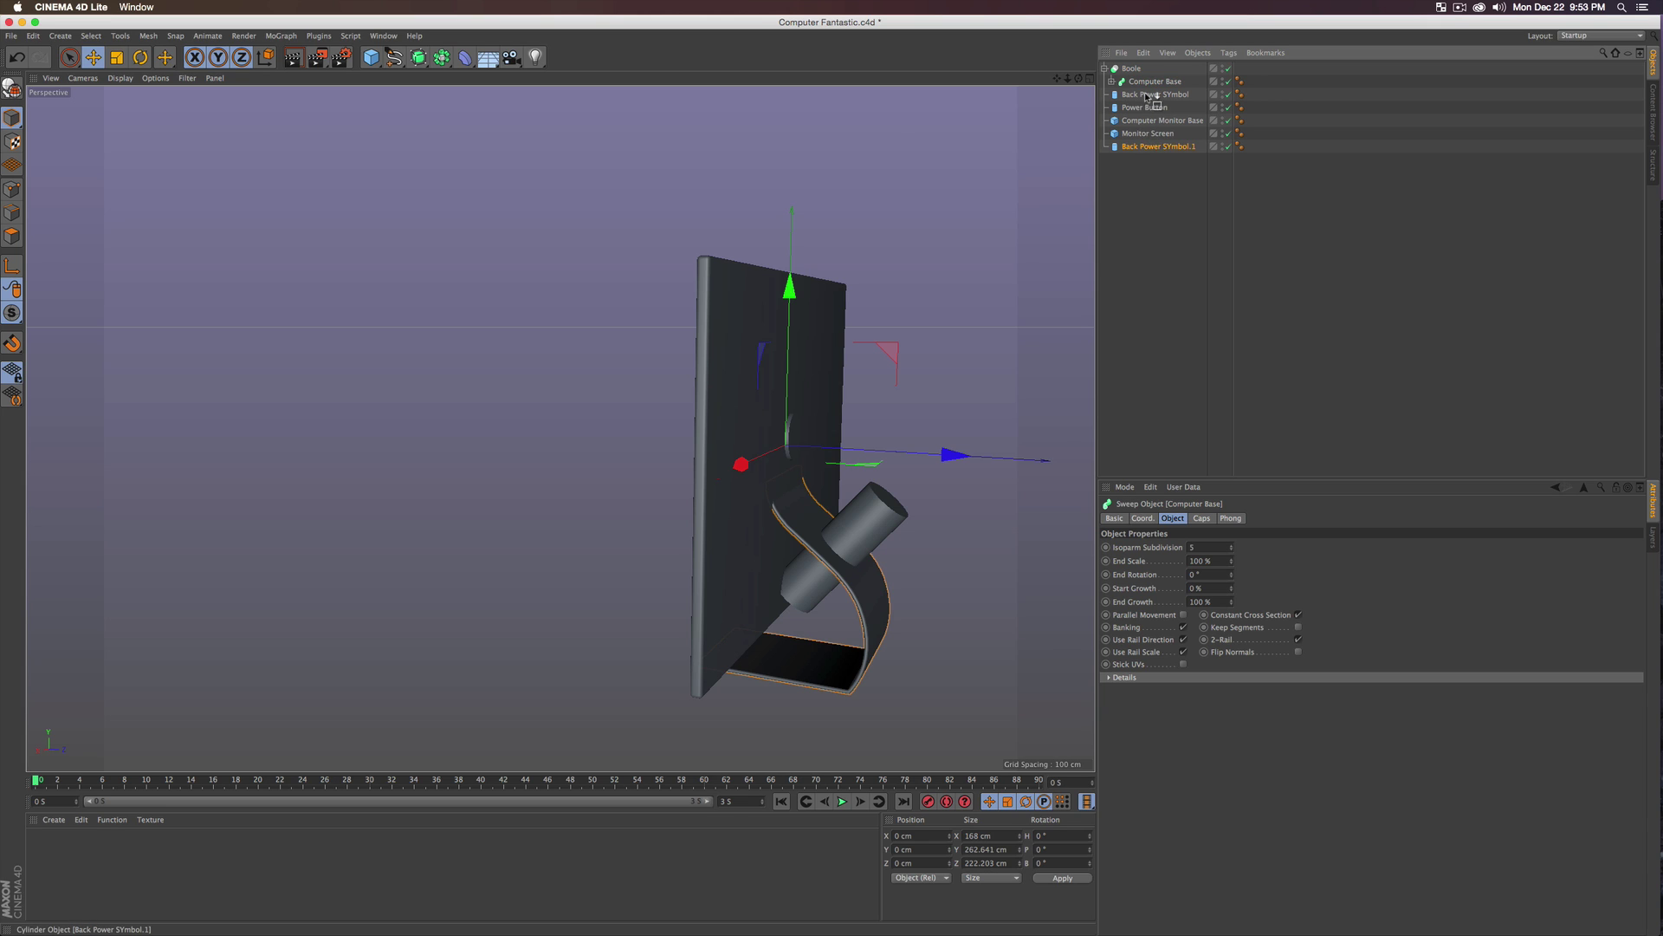
- Rename the spare power-symbol cylinder to Cutout
drag(1141, 93, 1142, 93)
double_click(1138, 95)
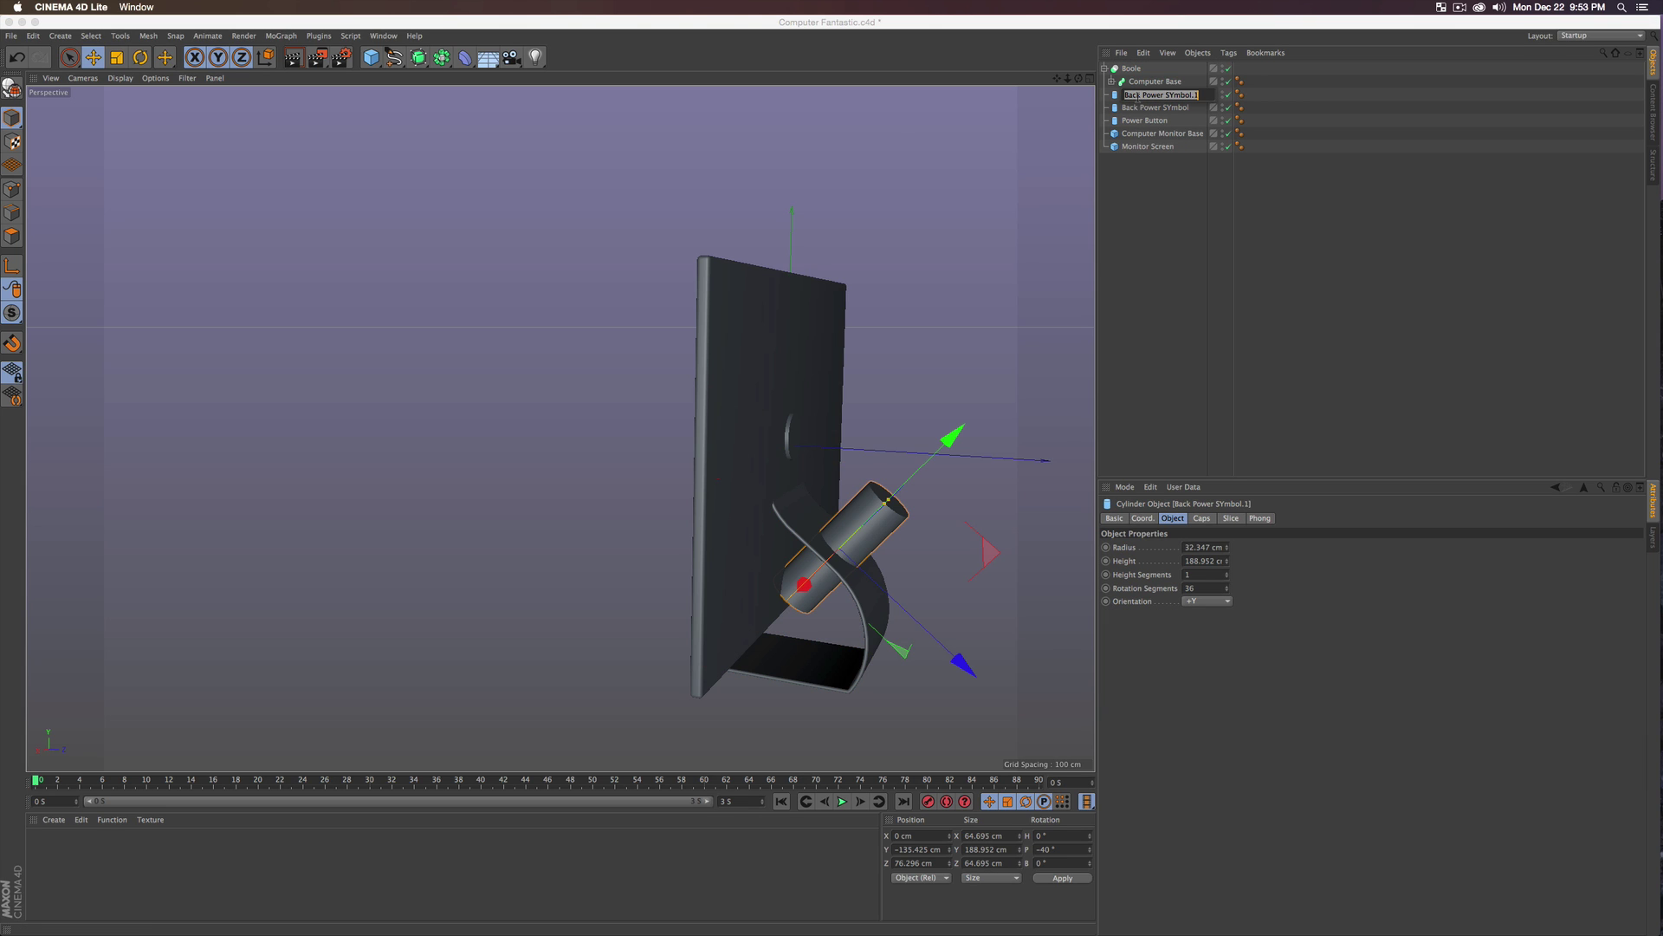
text(Cutout)
key(Return)
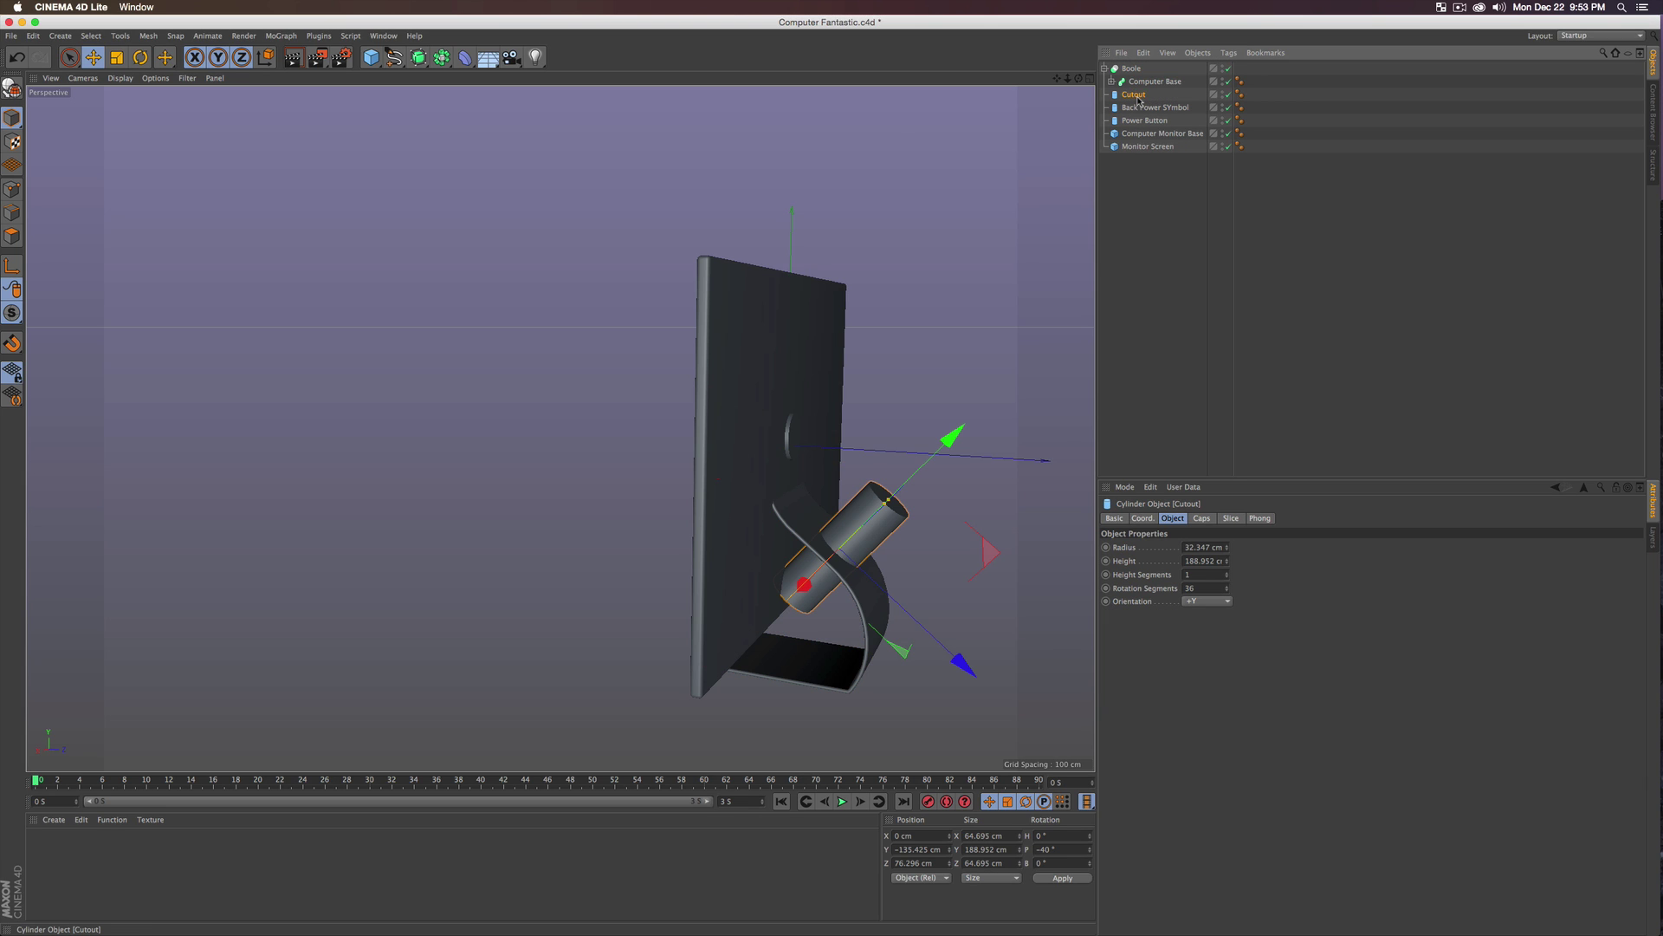
- Place Cutout under Computer Base inside the Boole to punch a hole through the stand
drag(1140, 113, 1134, 97)
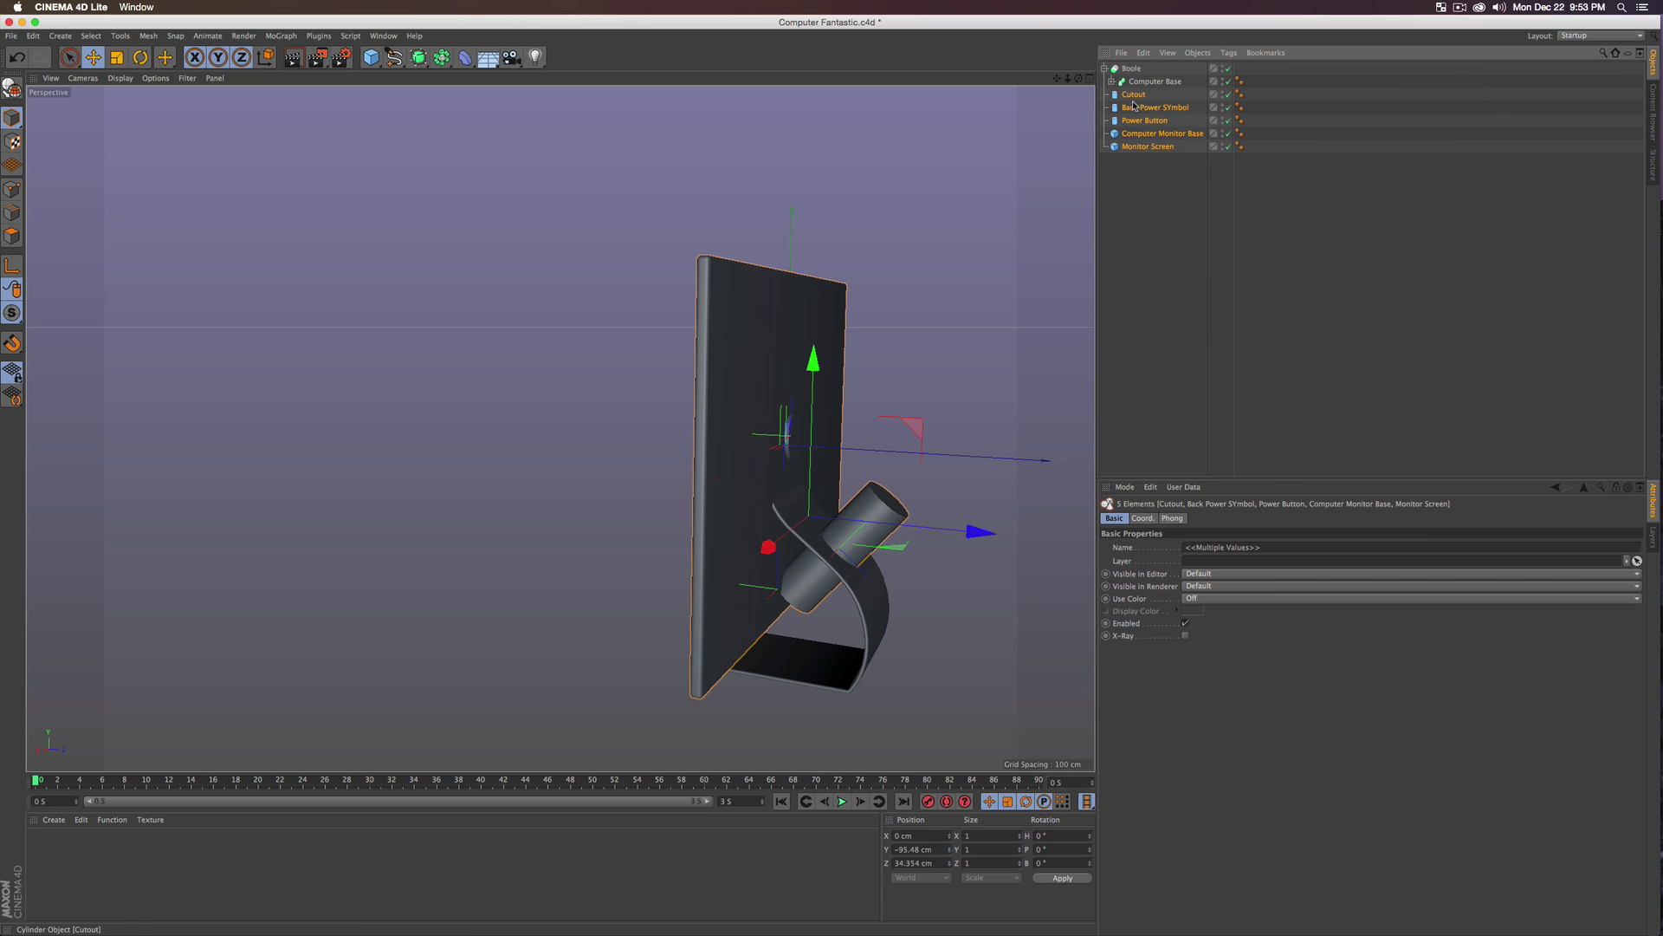
drag(1162, 231, 1145, 104)
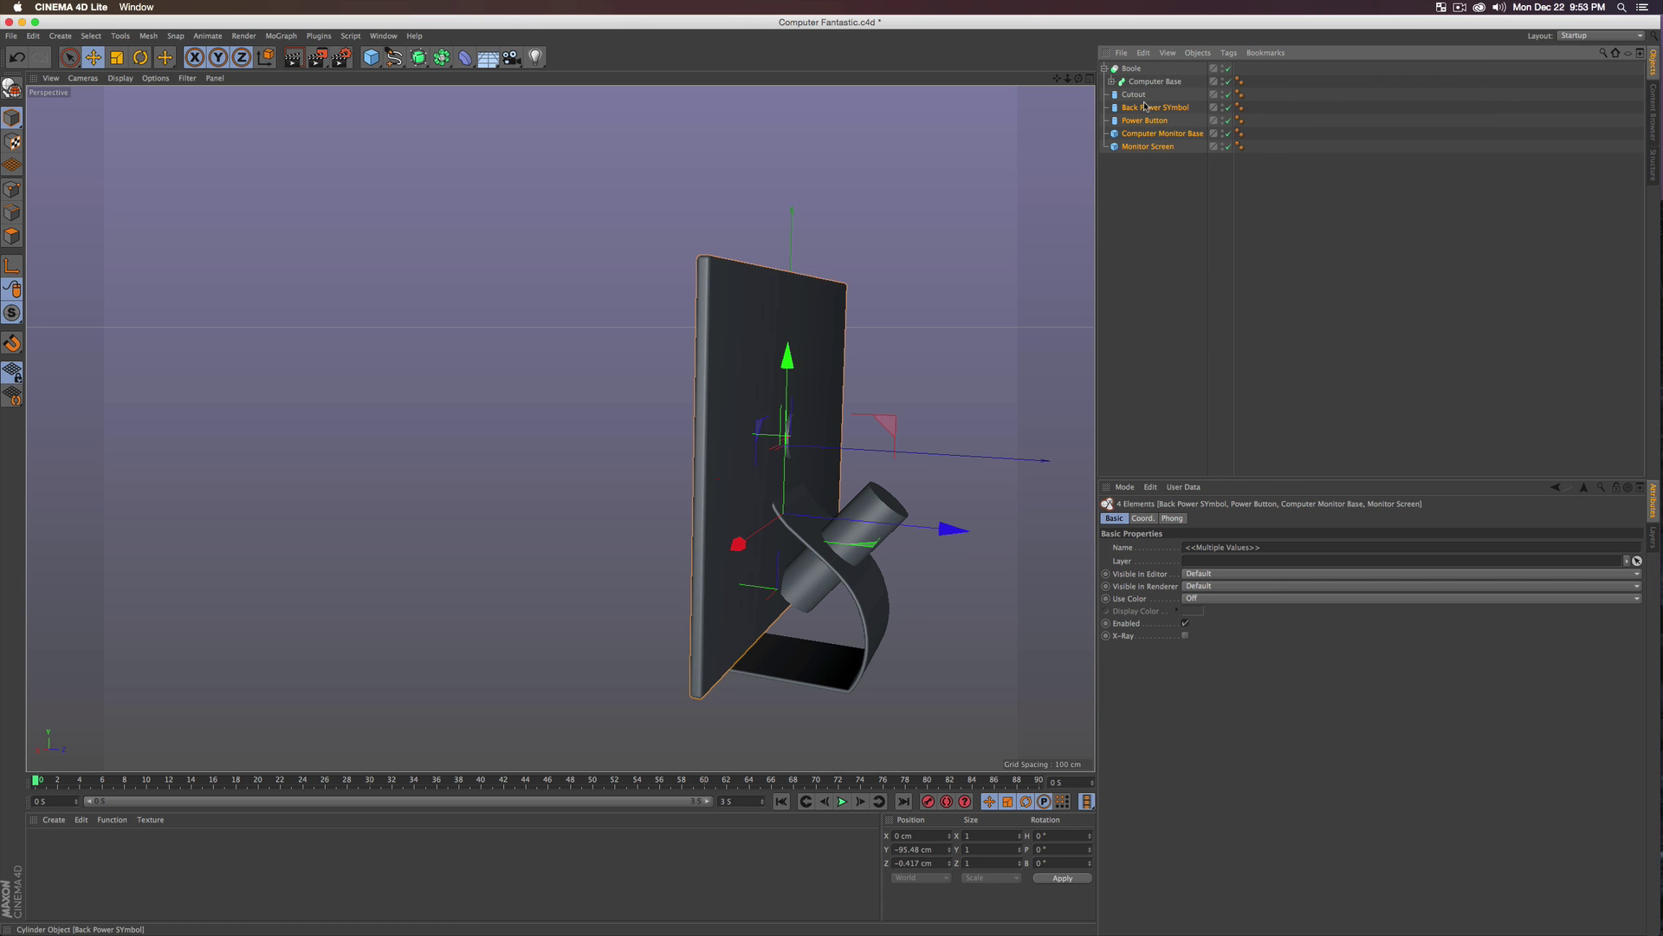
click(1153, 209)
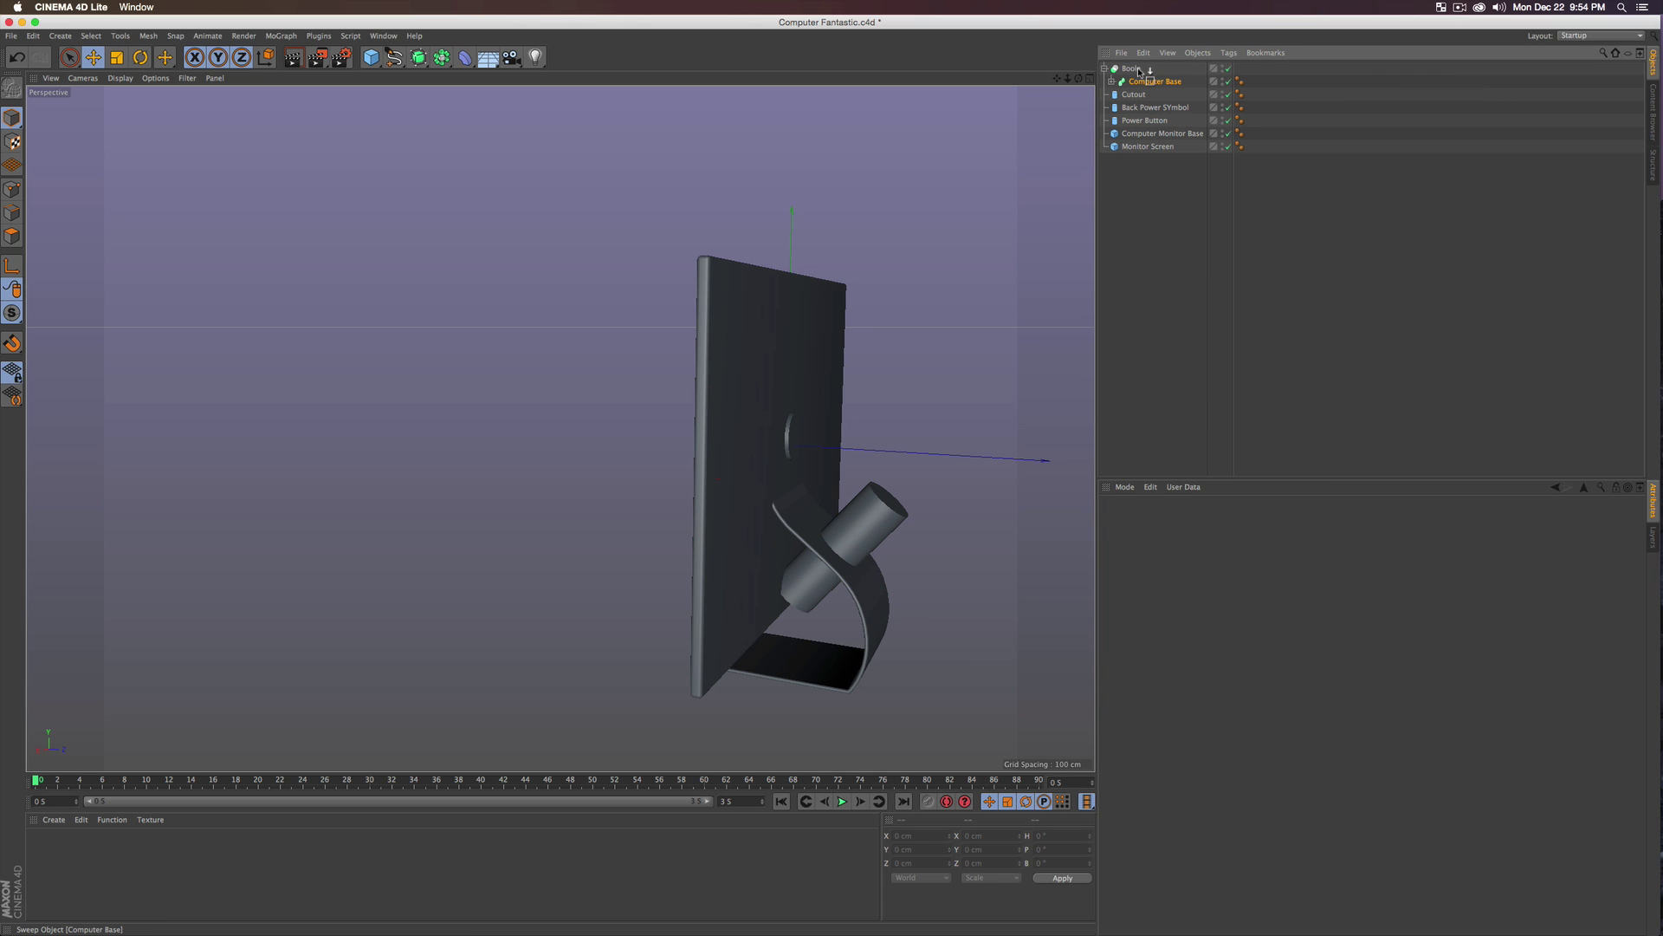
drag(1140, 73, 1141, 101)
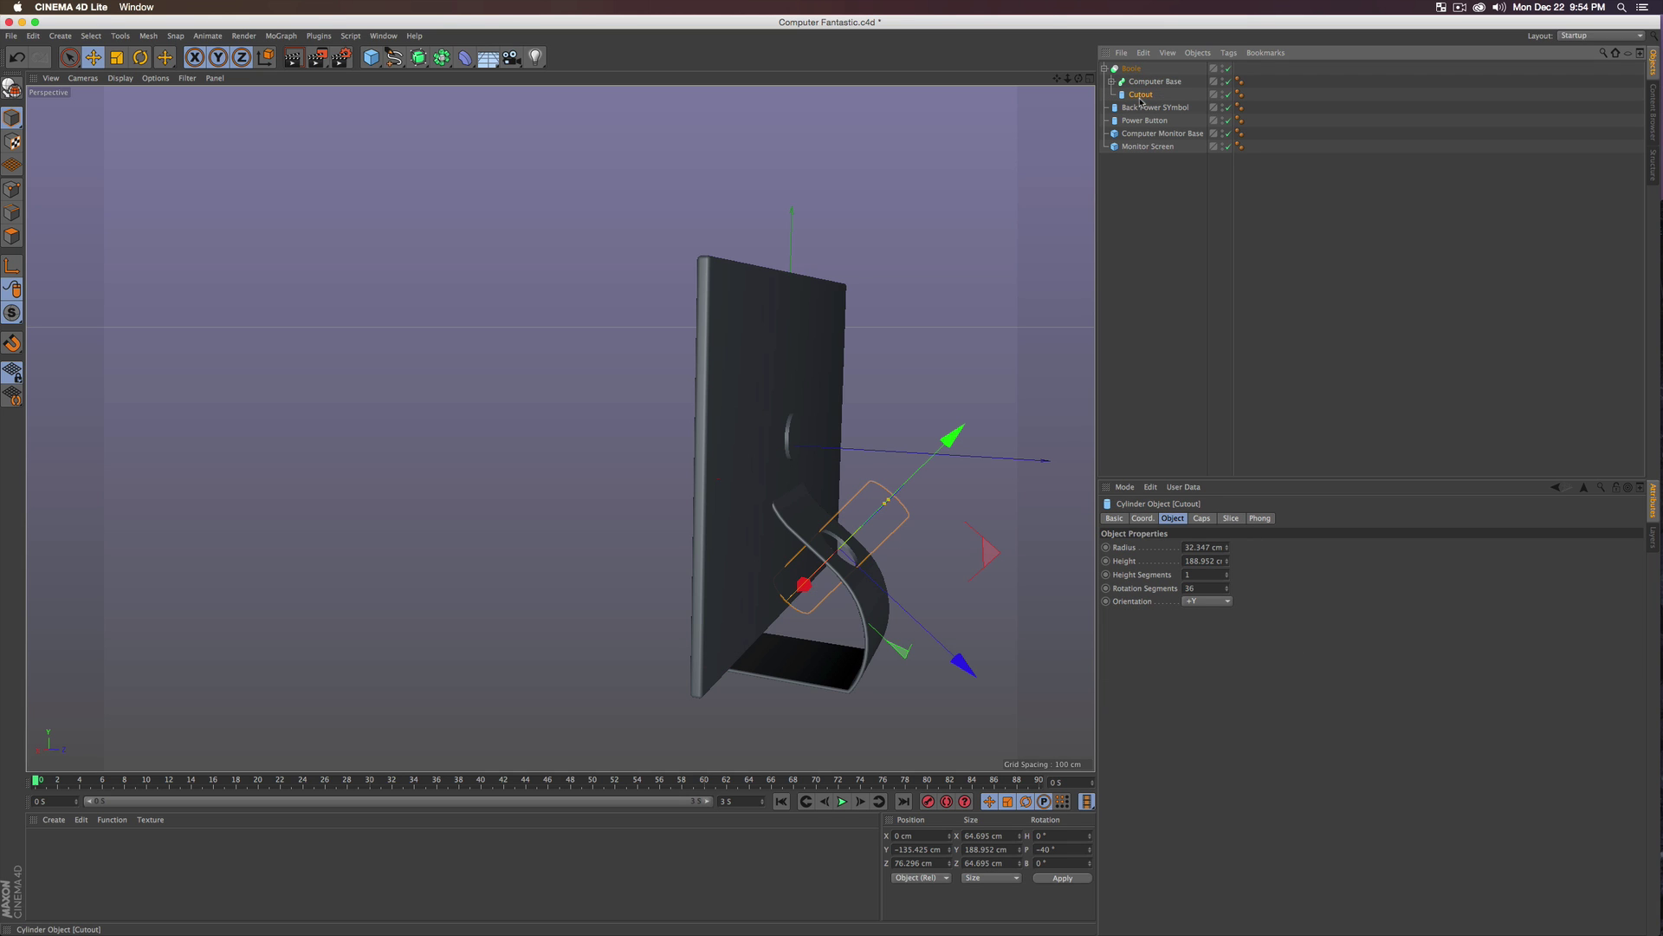
alt+drag(902, 413, 871, 394)
click(1131, 68)
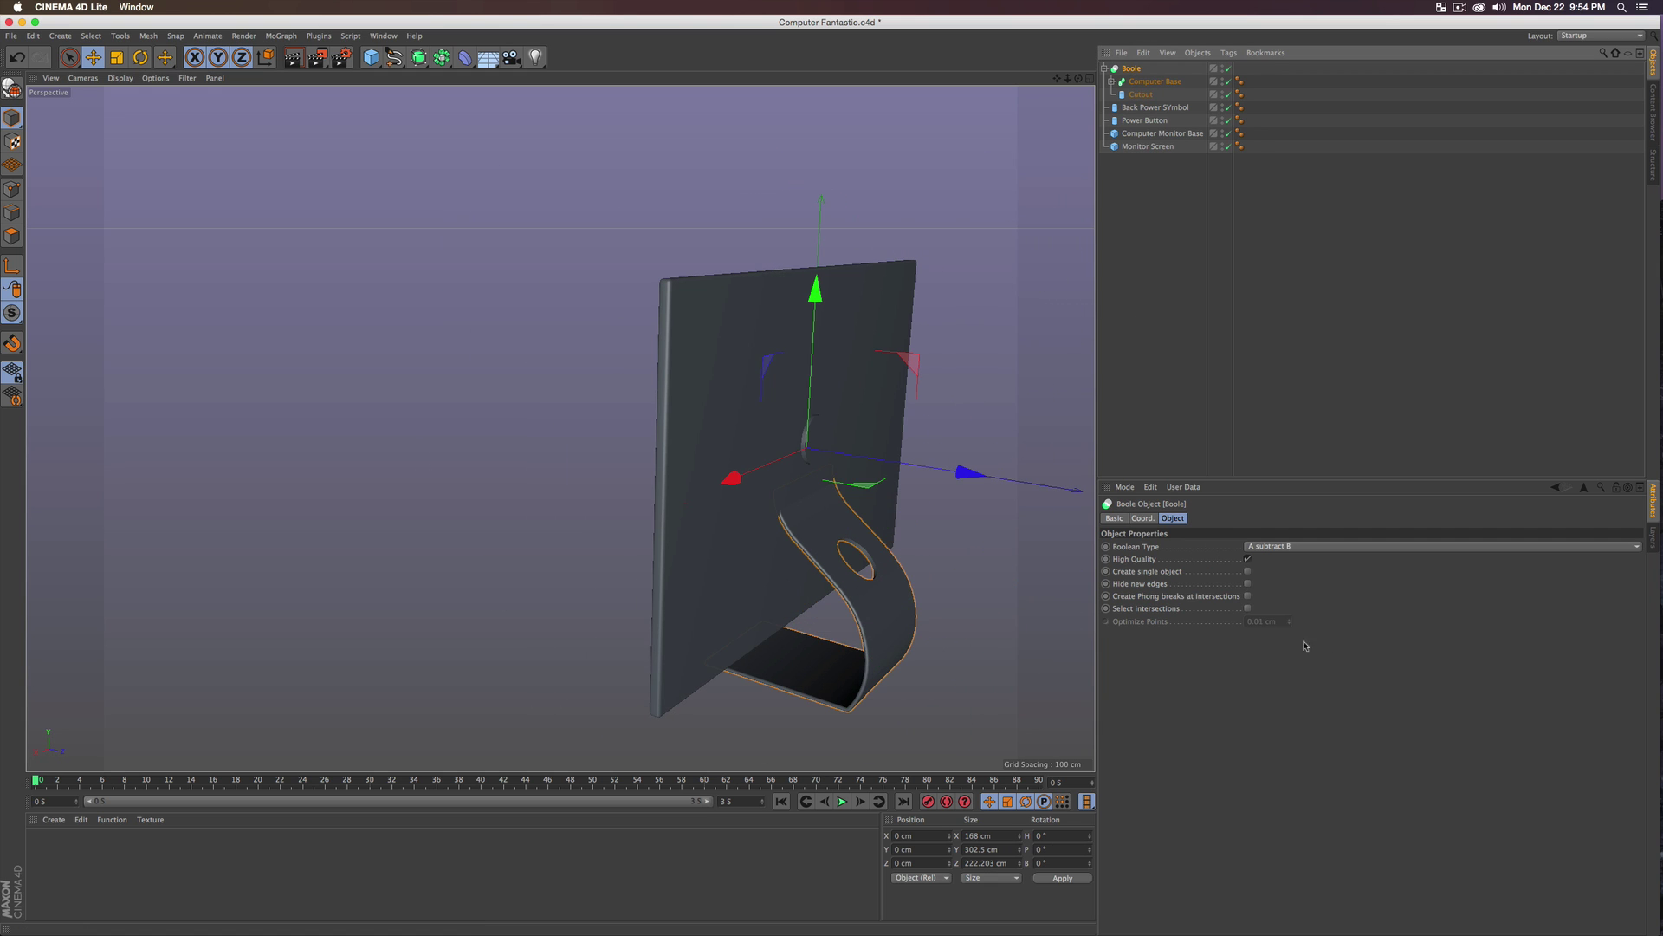
- Turn on Create single object and Hide new edges for the Boole
click(1248, 572)
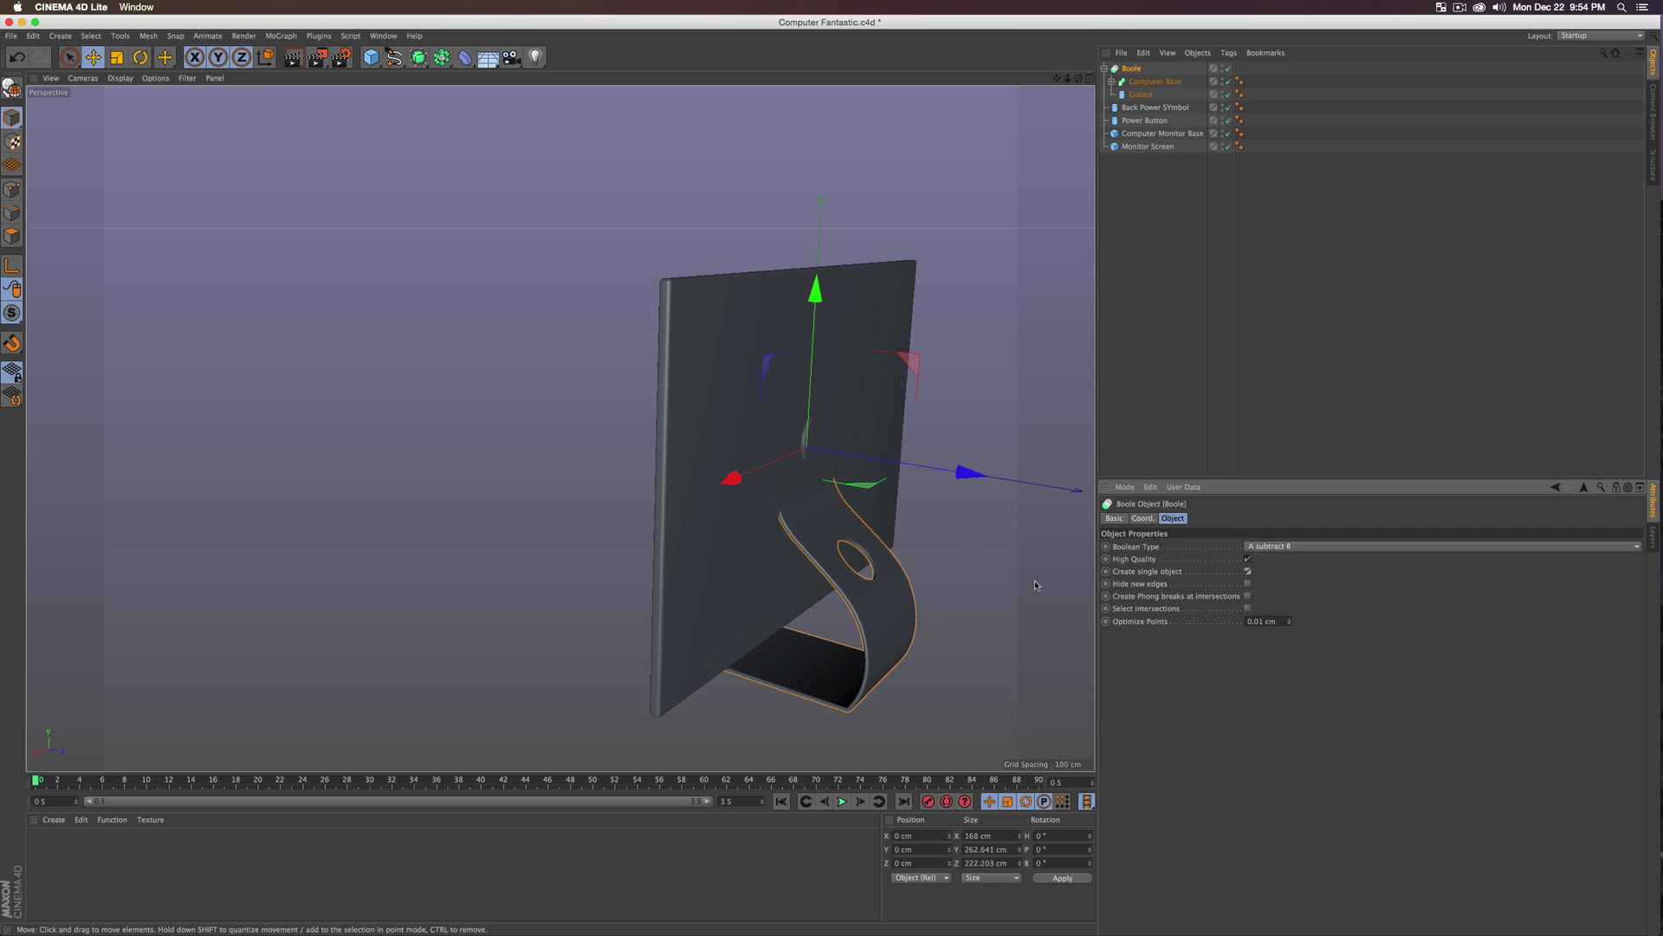
click(1250, 585)
mouse_move(890, 565)
alt+mouse_down()
mouse_move(763, 507)
mouse_move(849, 561)
mouse_move(1079, 549)
mouse_move(867, 573)
alt+mouse_up()
- Rename the Boole to Base Build and add a Taper deformer
click(1105, 68)
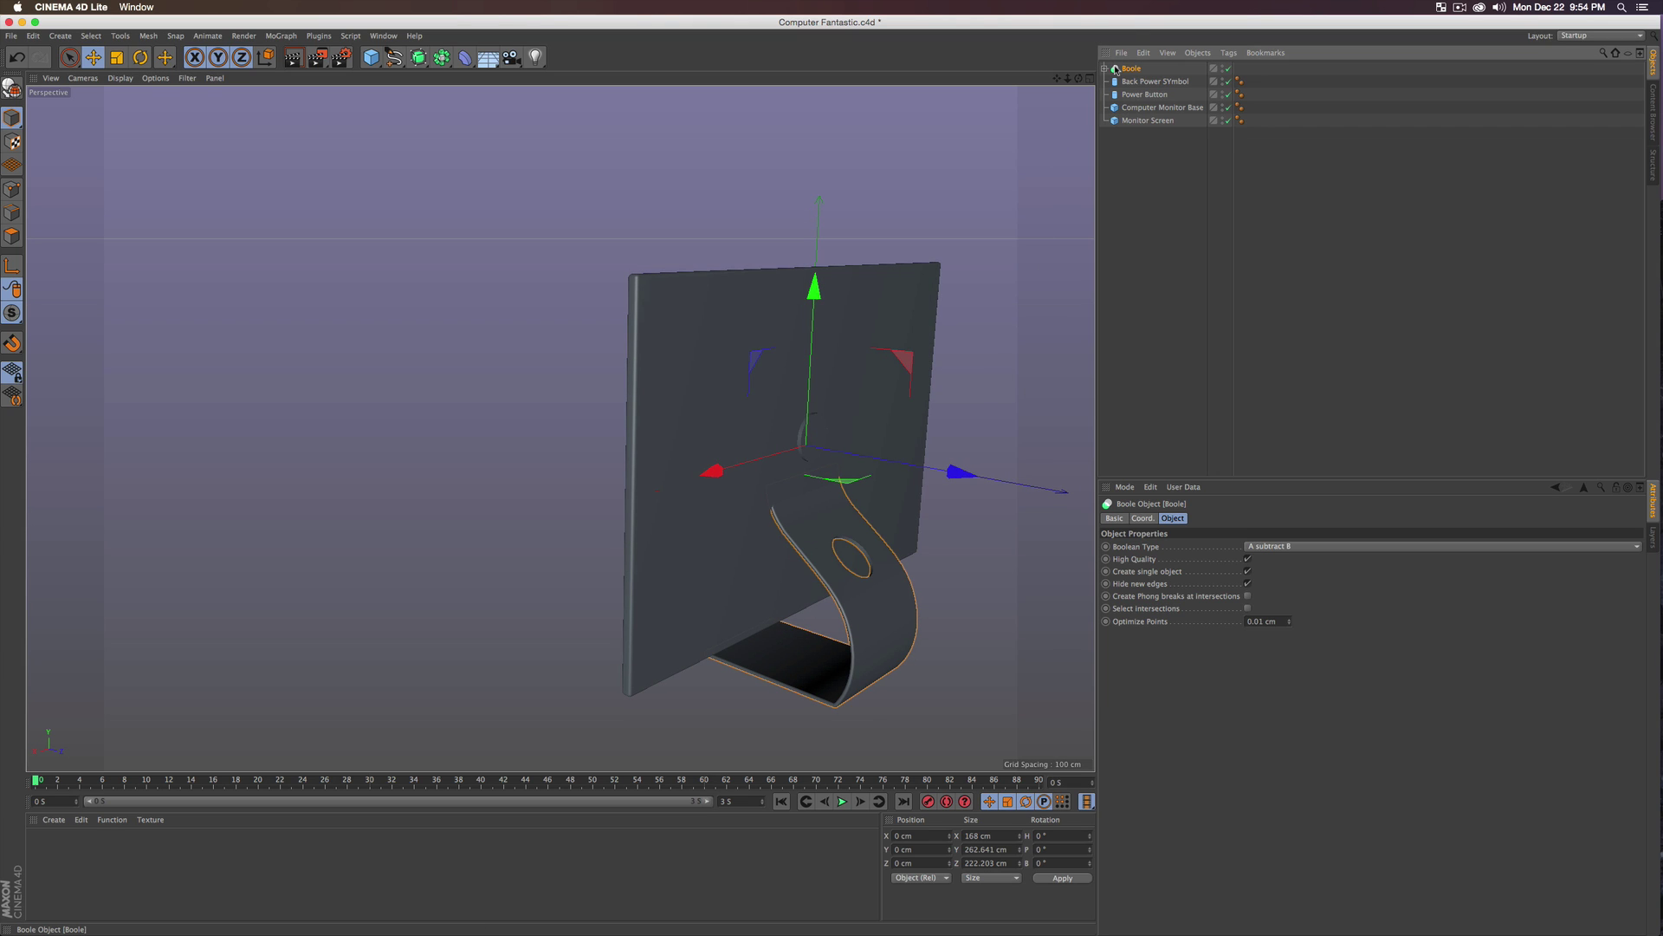
double_click(1131, 69)
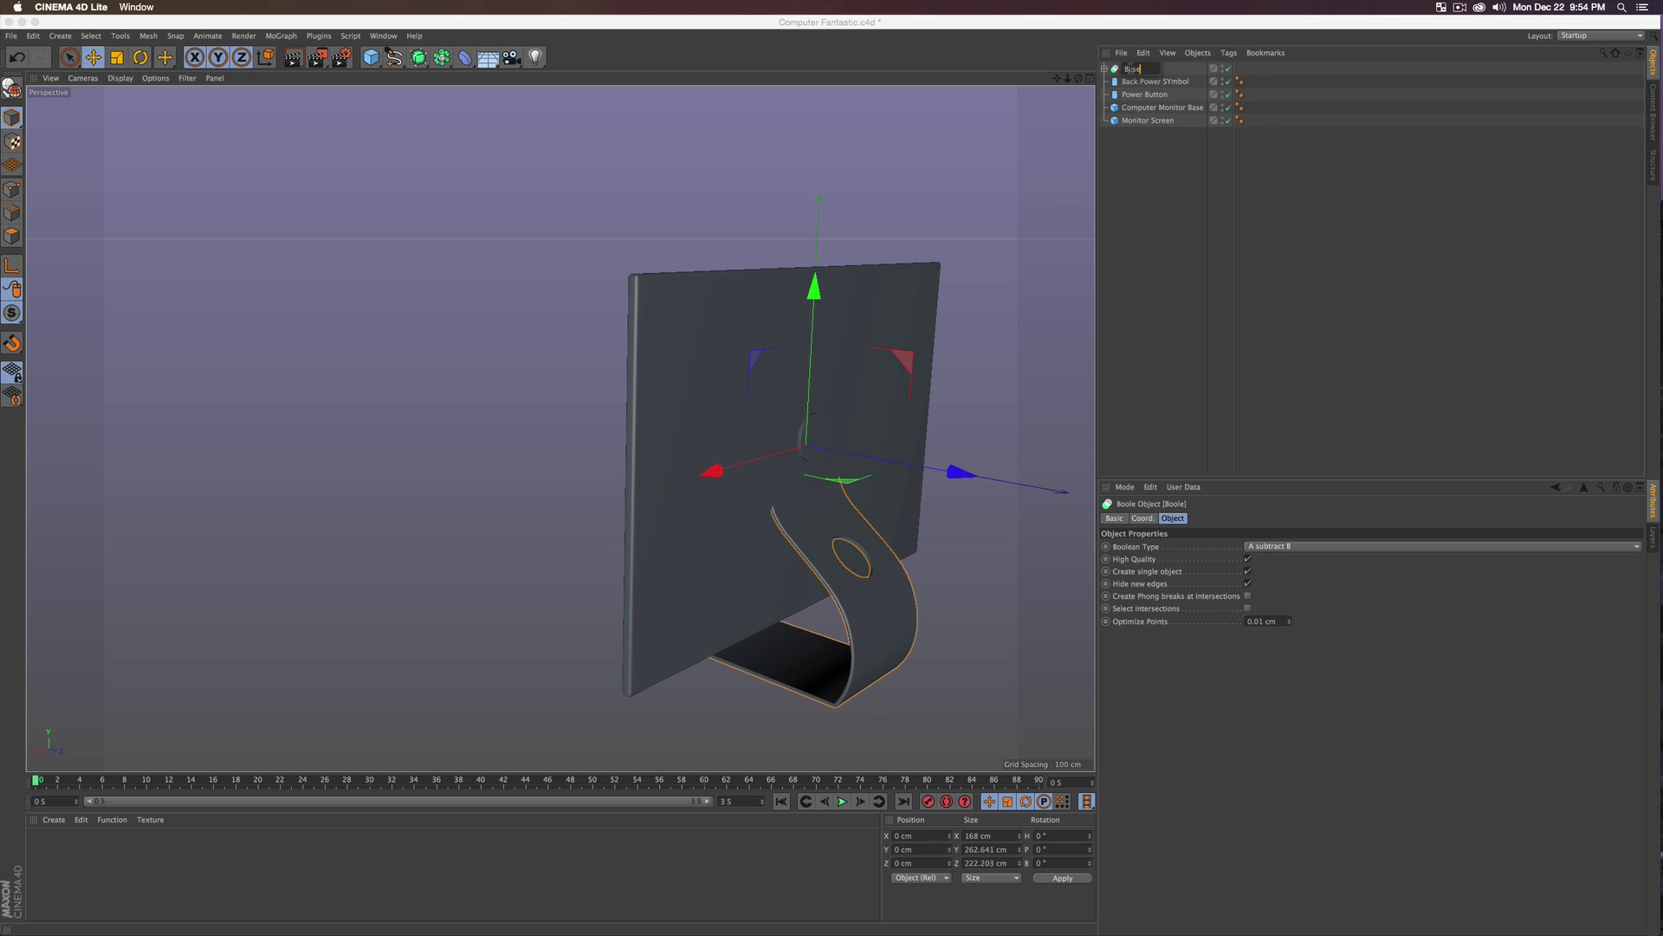
text(Base Build)
key(Return)
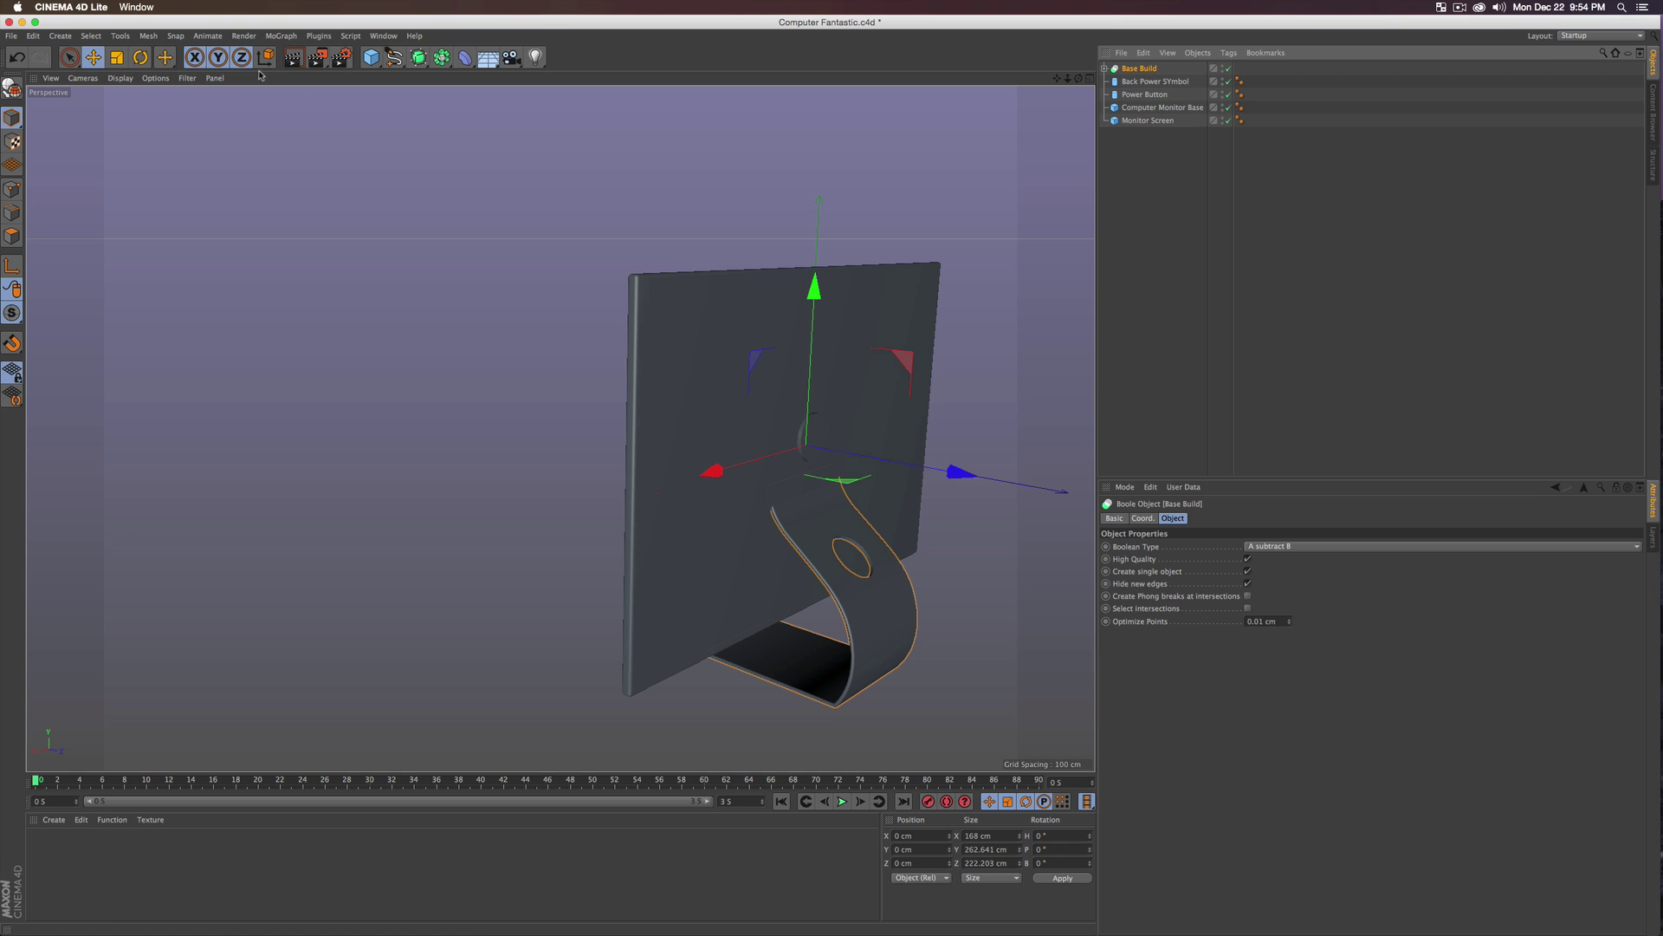
click(465, 58)
click(738, 81)
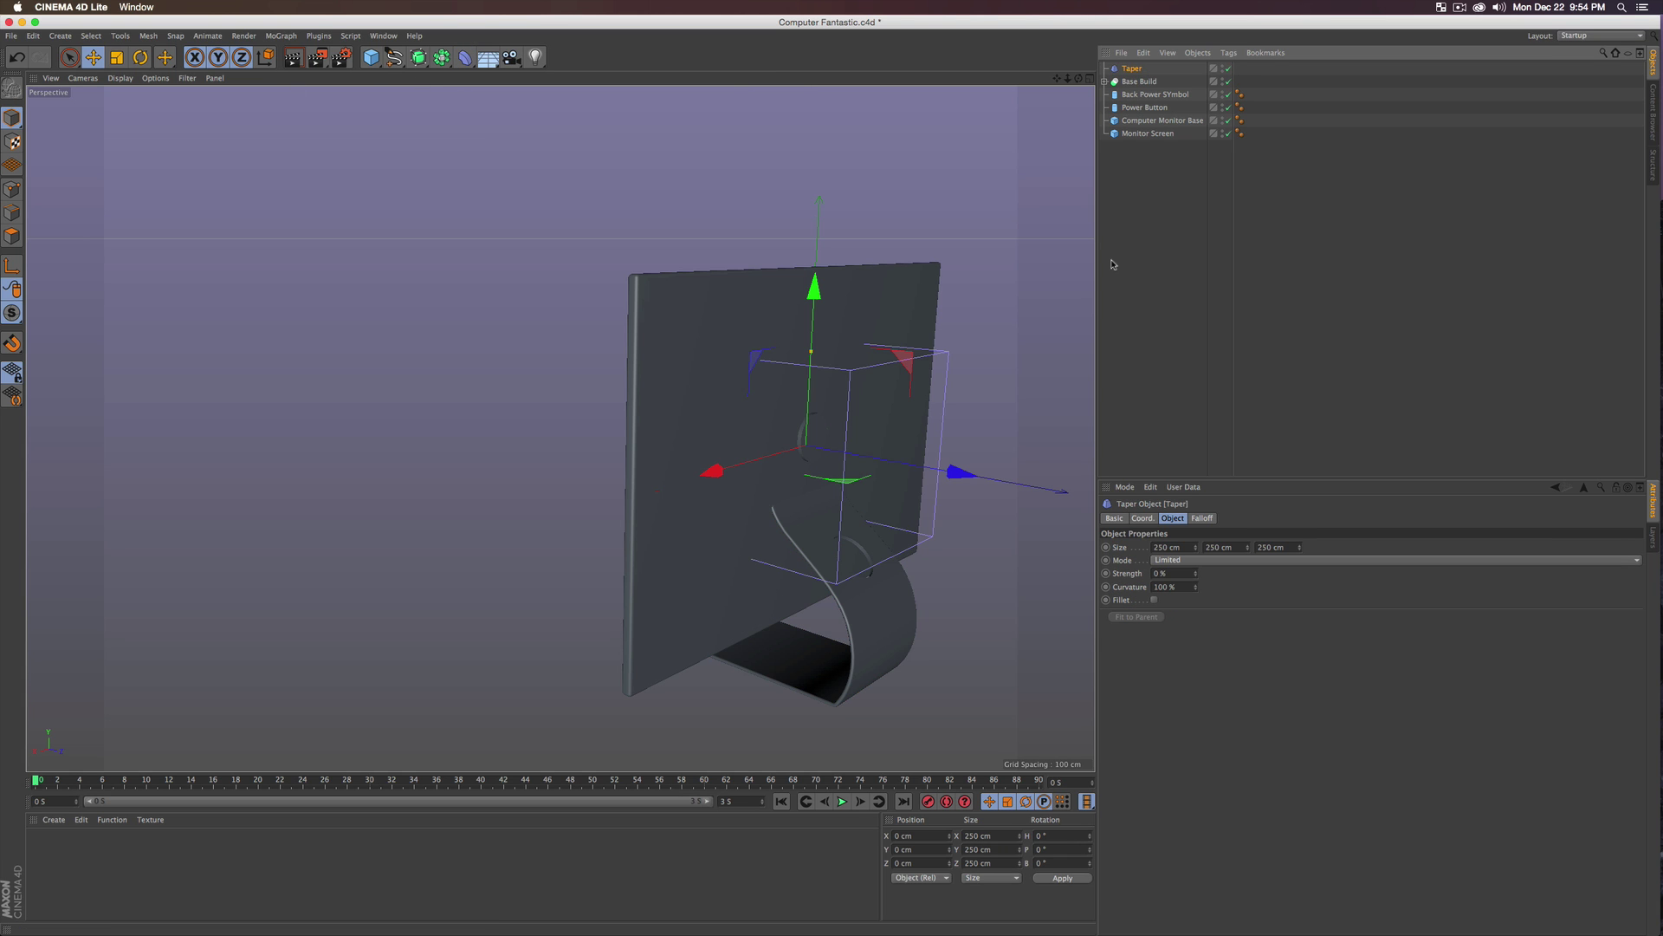
- Lower the Taper deformer around the stand and push it forward to 13.264 cm in Z
alt+drag(858, 568, 885, 544)
click(869, 372)
drag(860, 337, 867, 469)
alt+drag(1035, 565, 951, 573)
alt+middle_drag(952, 572, 803, 361)
alt+drag(804, 361, 871, 490)
alt+drag(639, 550, 680, 437)
mouse_move(680, 437)
alt+middle_down()
mouse_move(700, 528)
mouse_move(691, 436)
alt+middle_up()
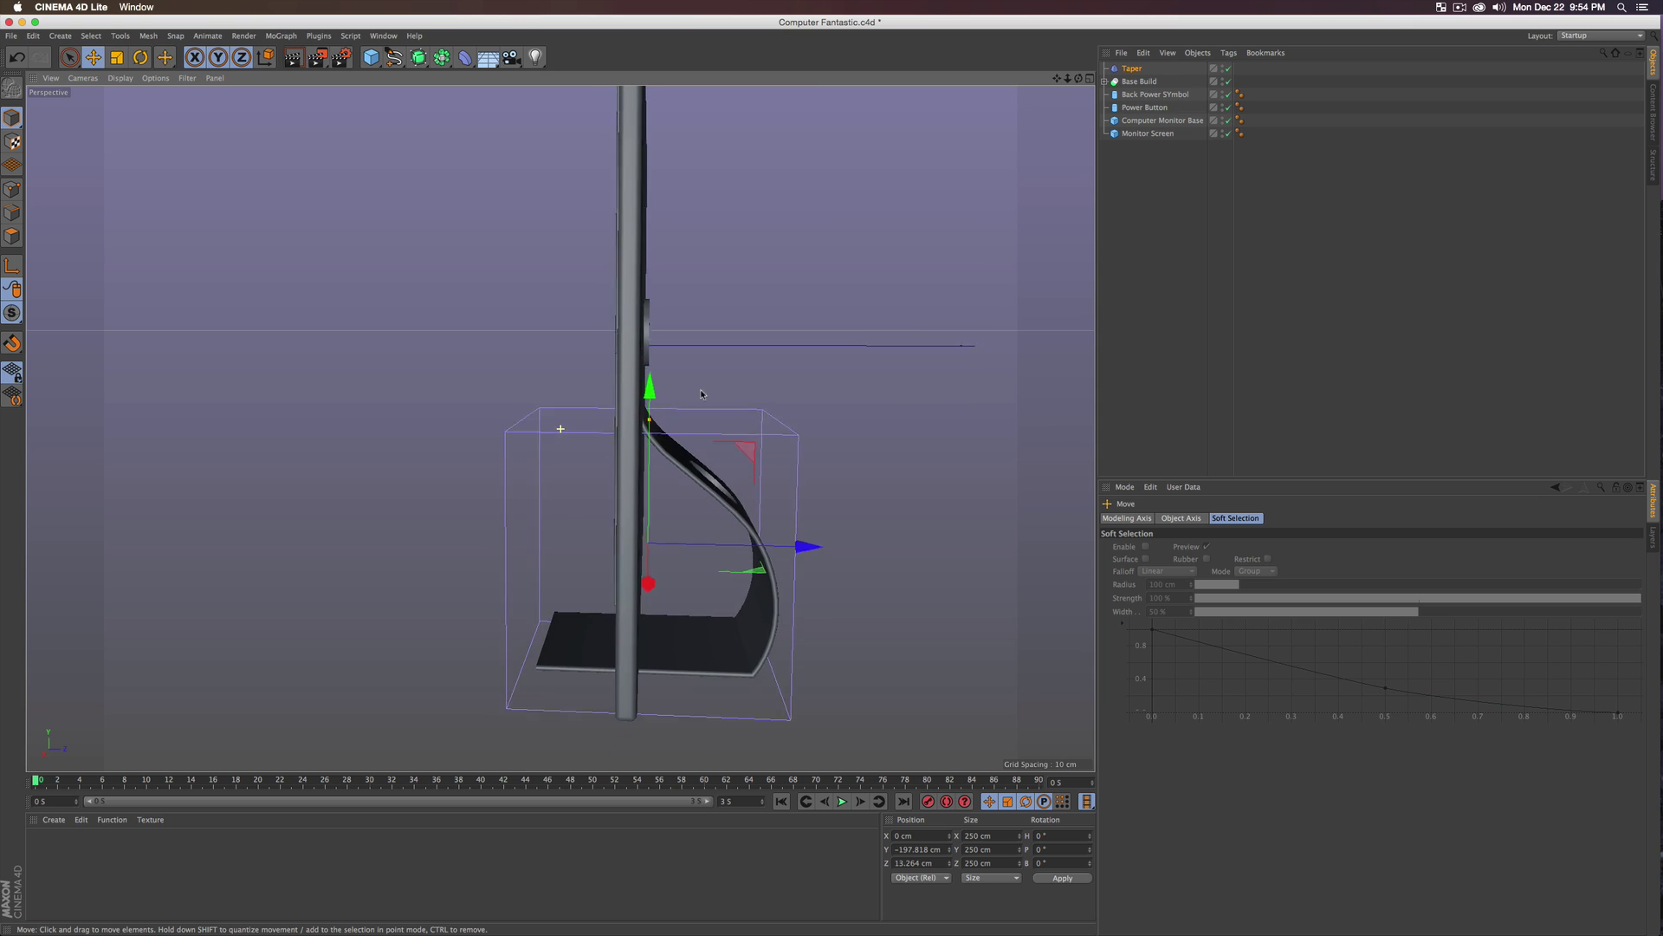
alt+drag(691, 436, 598, 409)
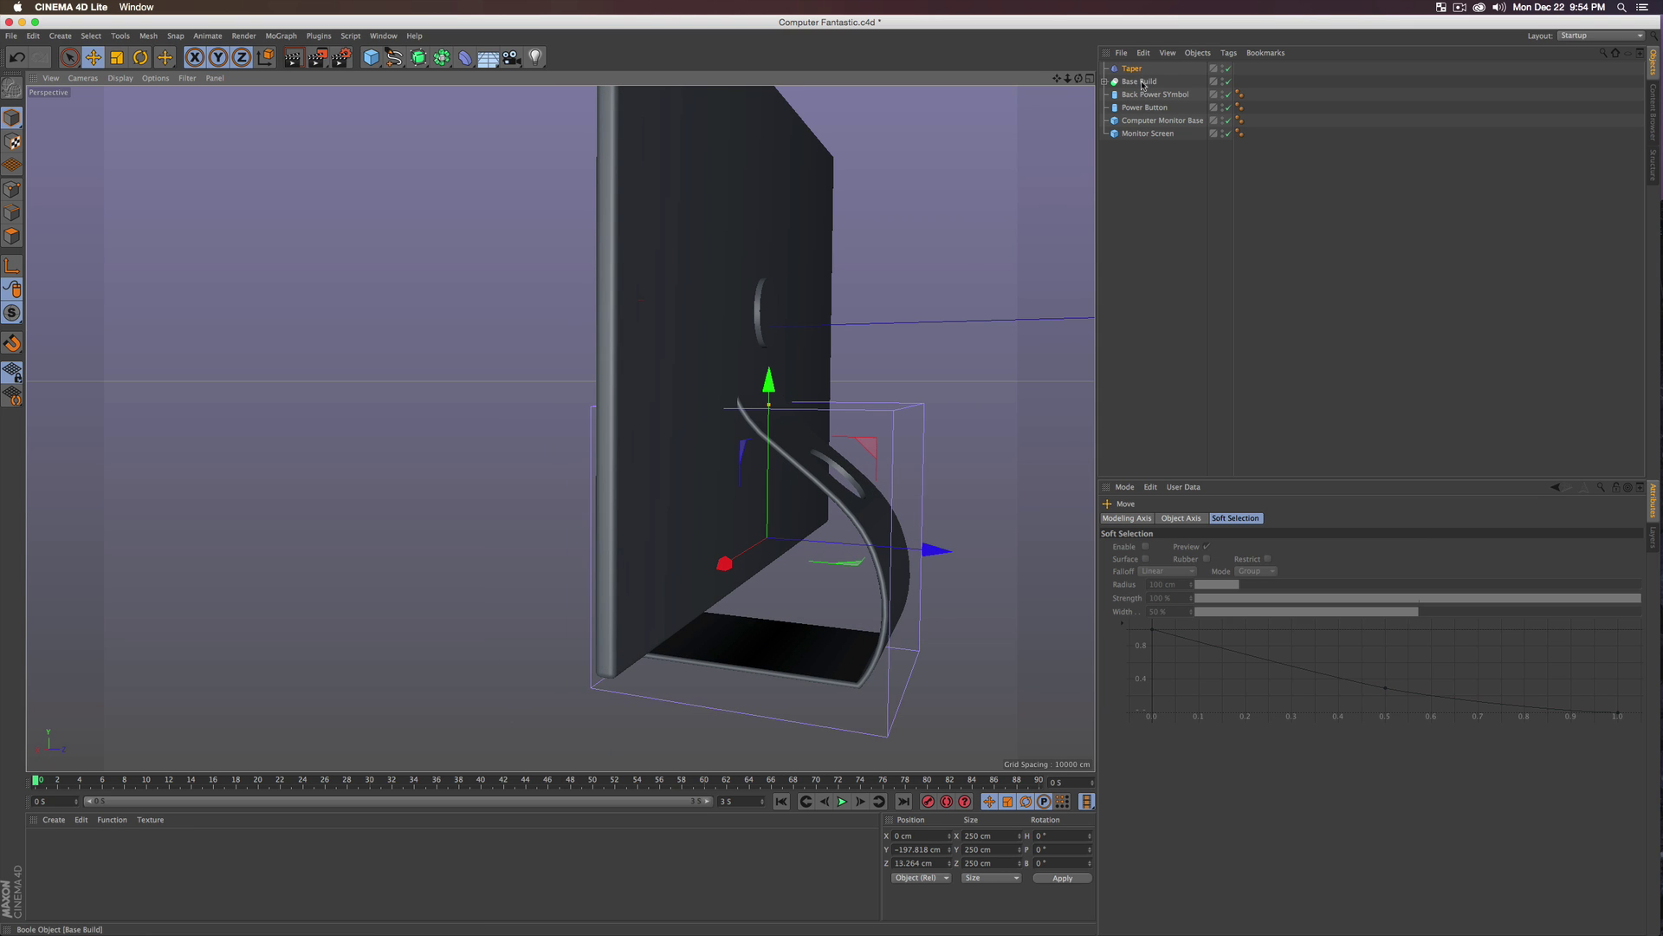
- Group the Taper and Base Build under a new null named Base Tapered
click(1140, 82)
shift+click(1137, 72)
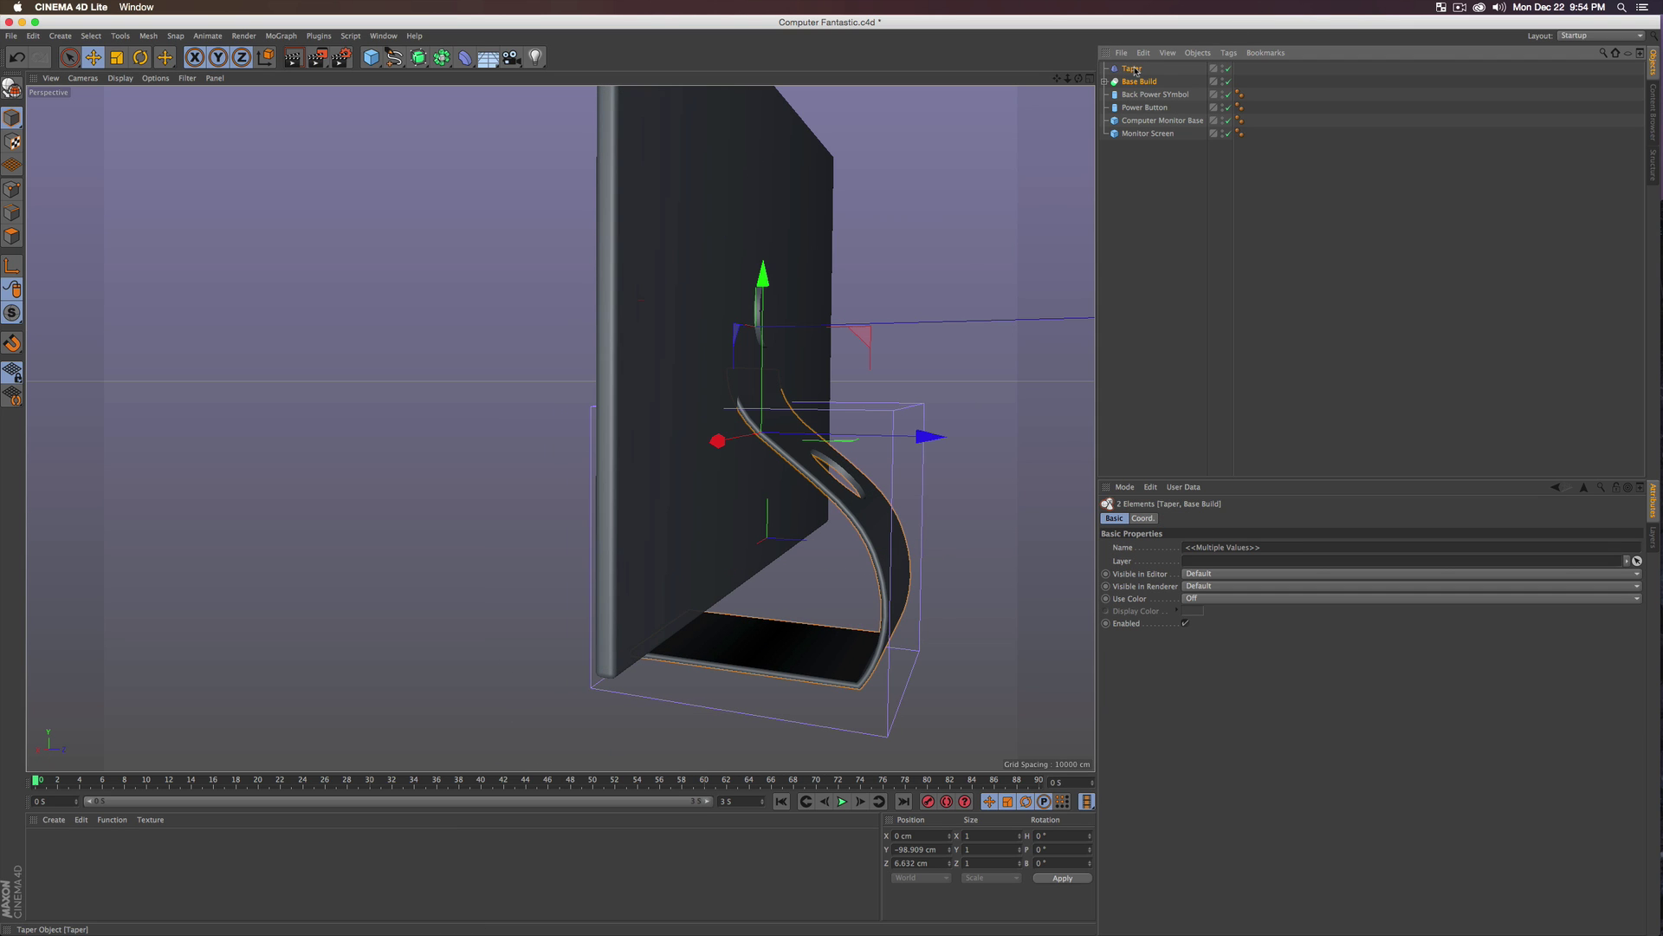
key(alt+g)
double_click(1132, 68)
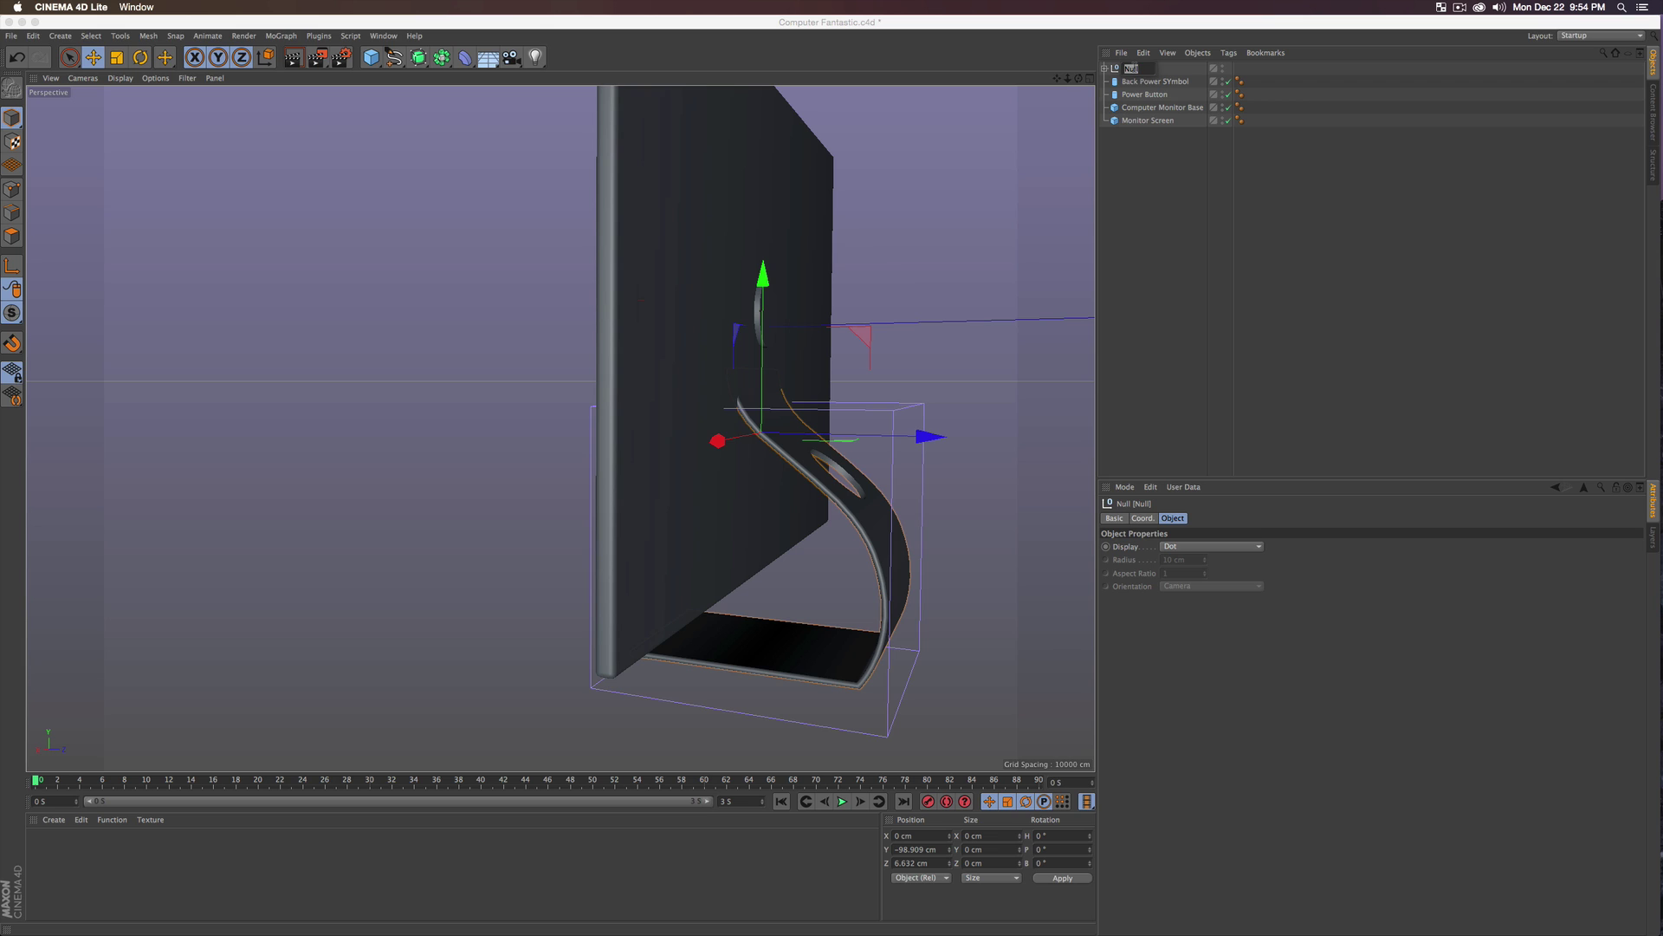
text(Base Tapered)
key(Return)
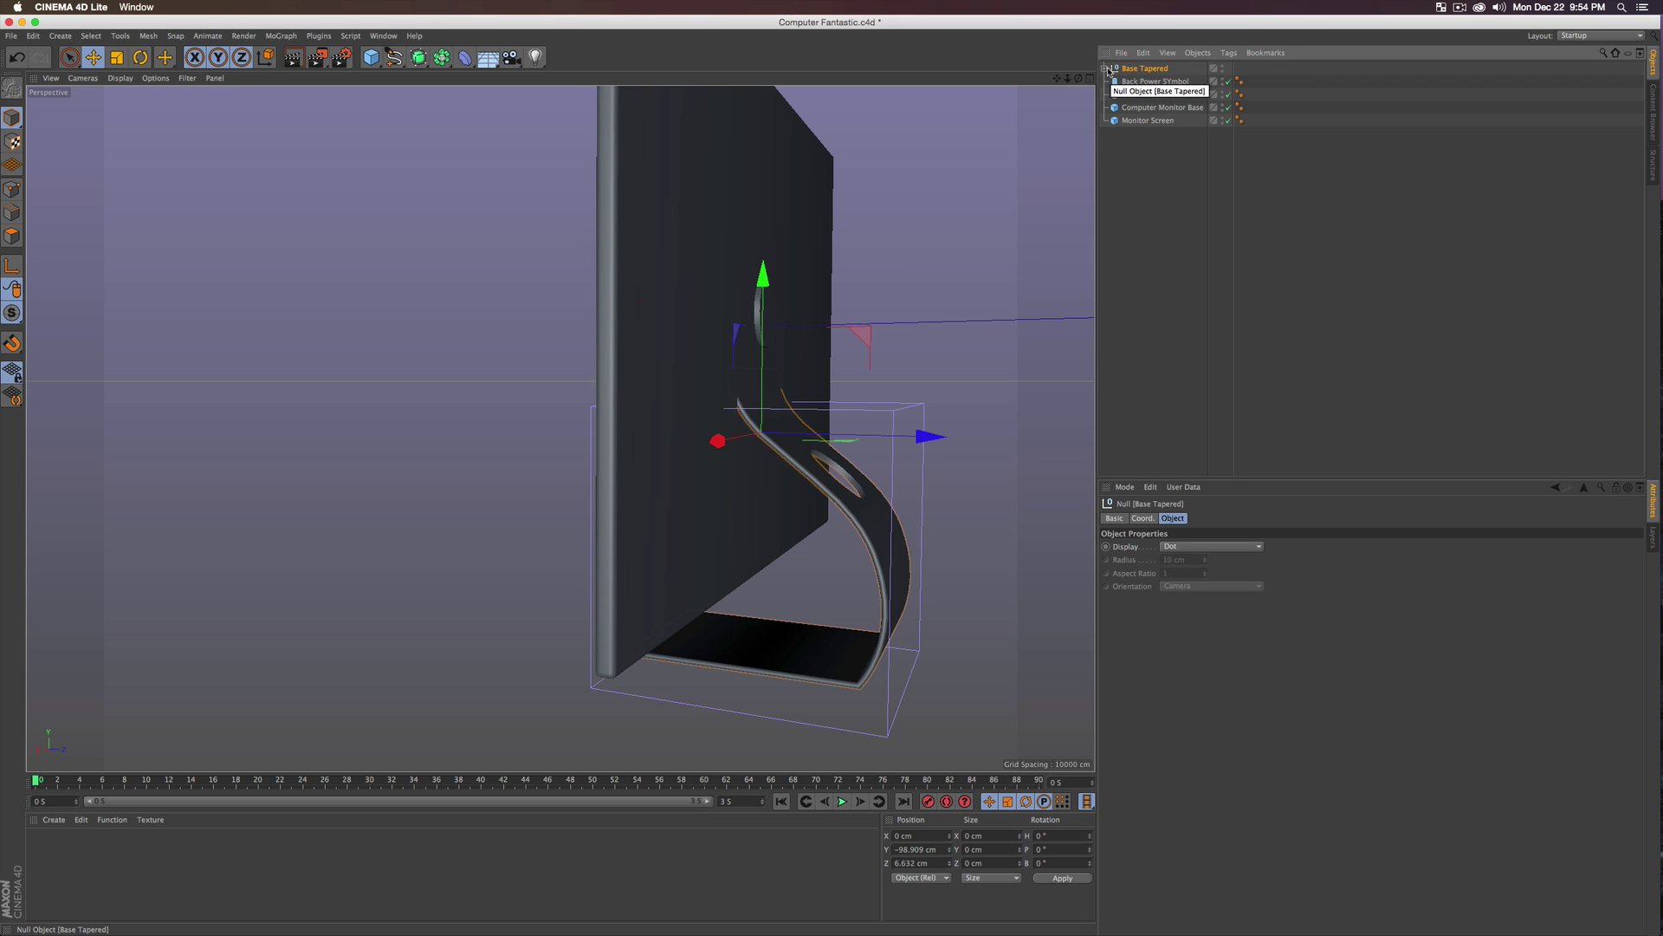
click(1106, 68)
click(1135, 81)
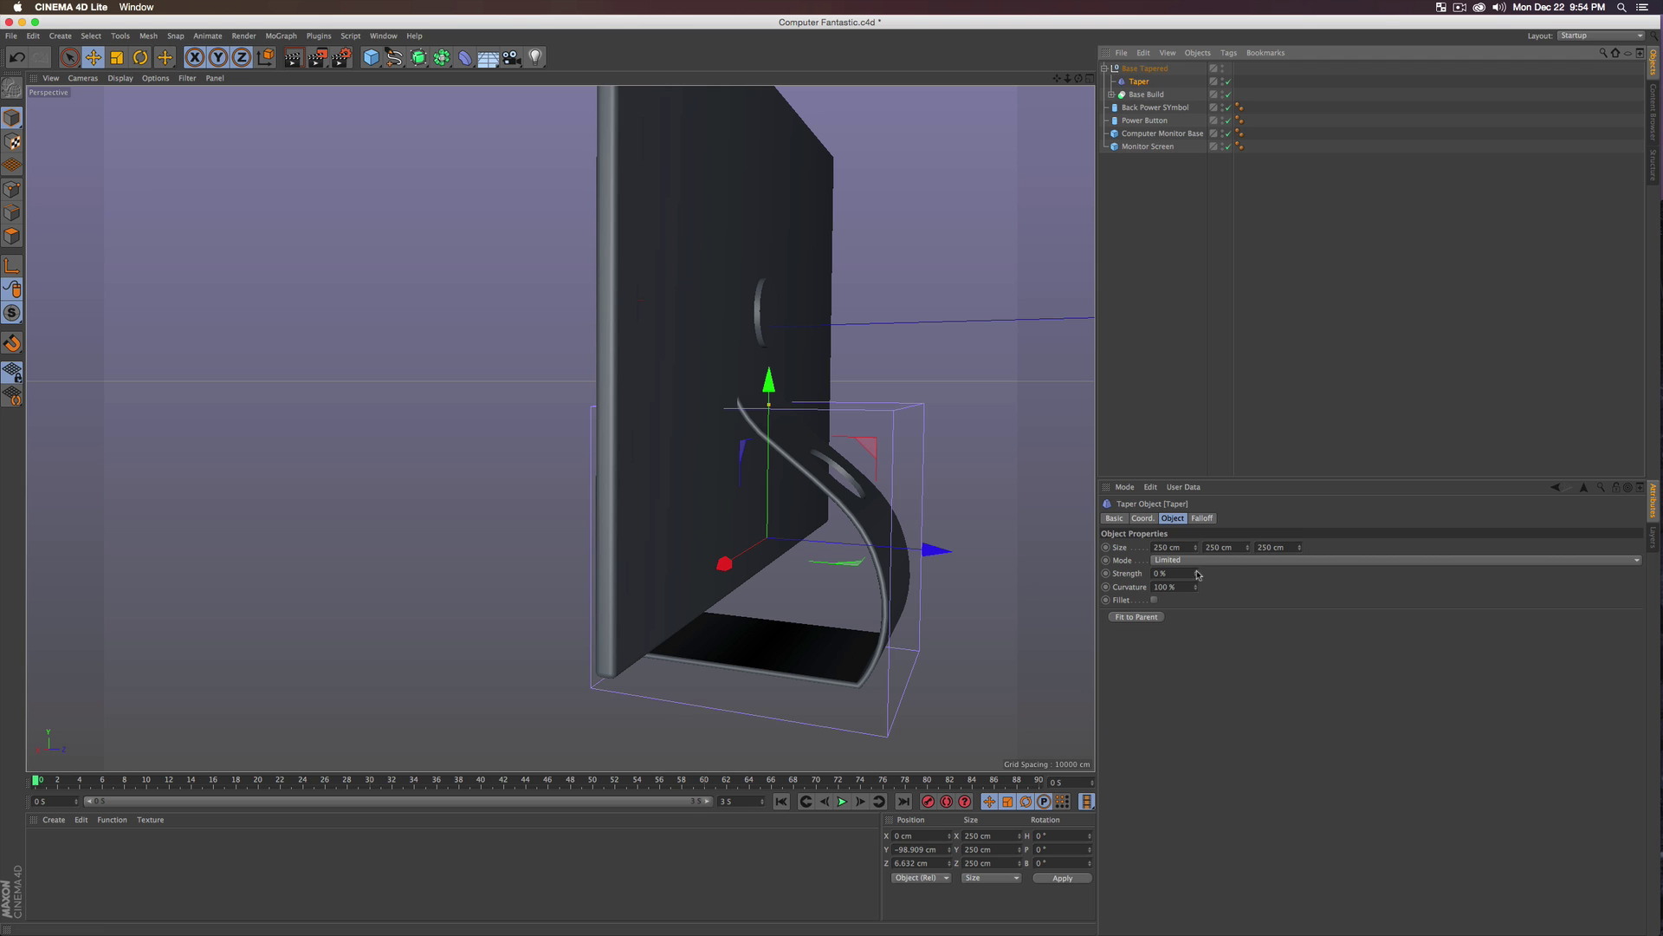
- Reset the Taper strength to 0, raise it to about 41 %, then view from the right
drag(1198, 574, 1235, 570)
alt+drag(561, 427, 938, 534)
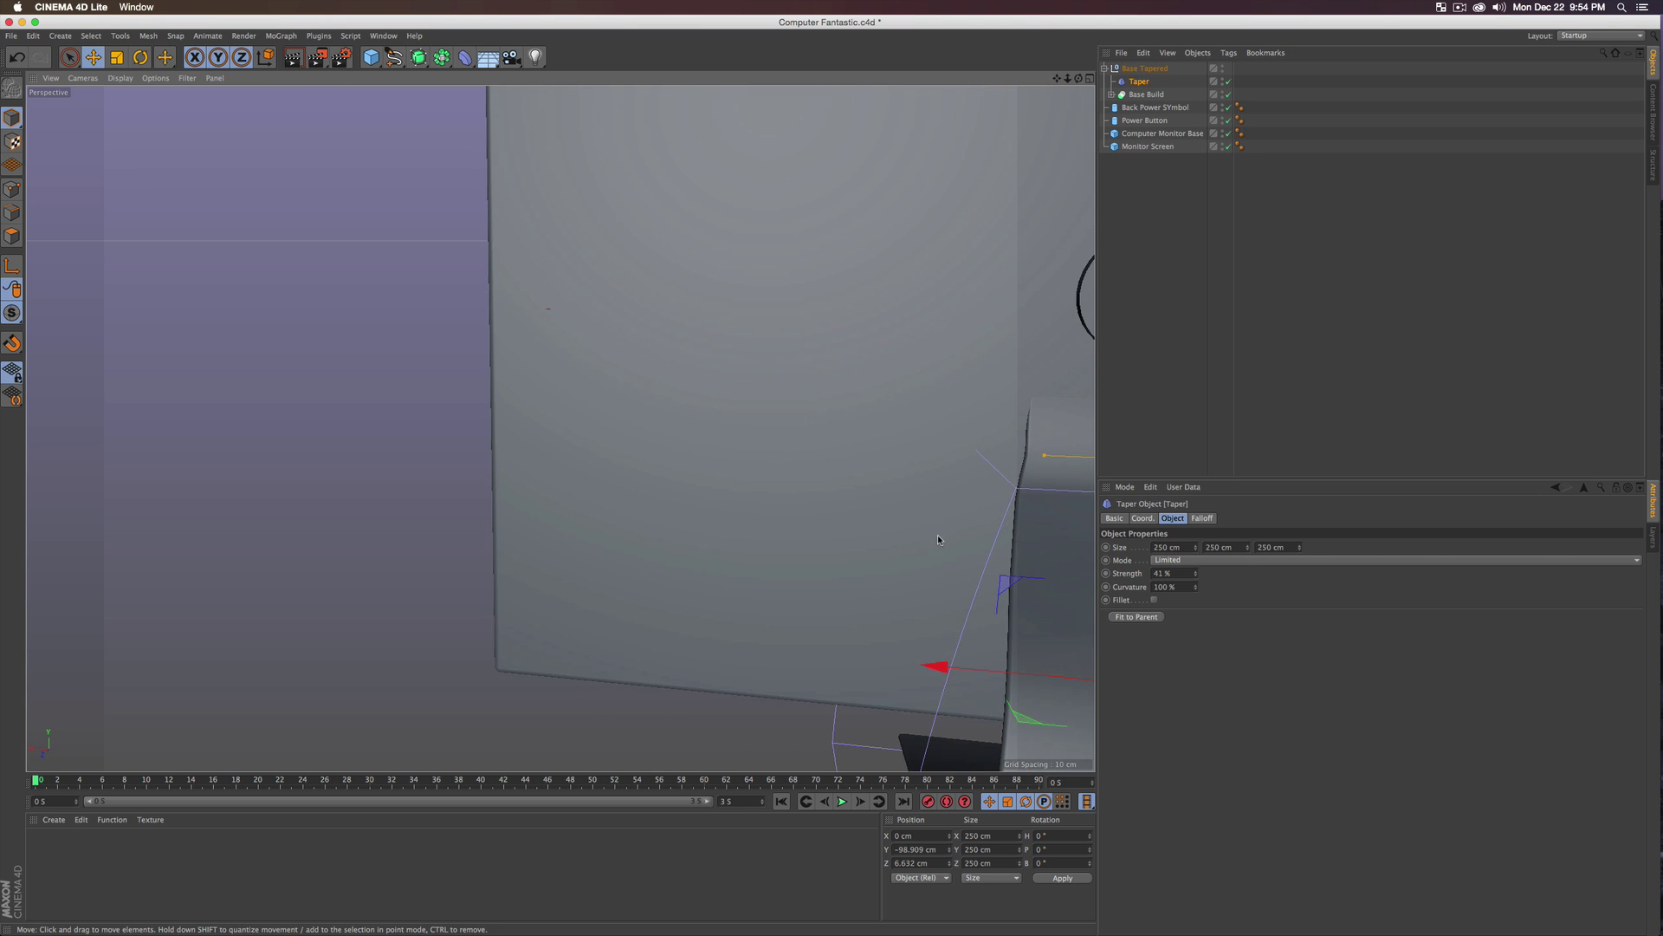
alt+middle_drag(938, 537, 593, 268)
scroll(745, 357, down, 5)
alt+drag(725, 345, 823, 397)
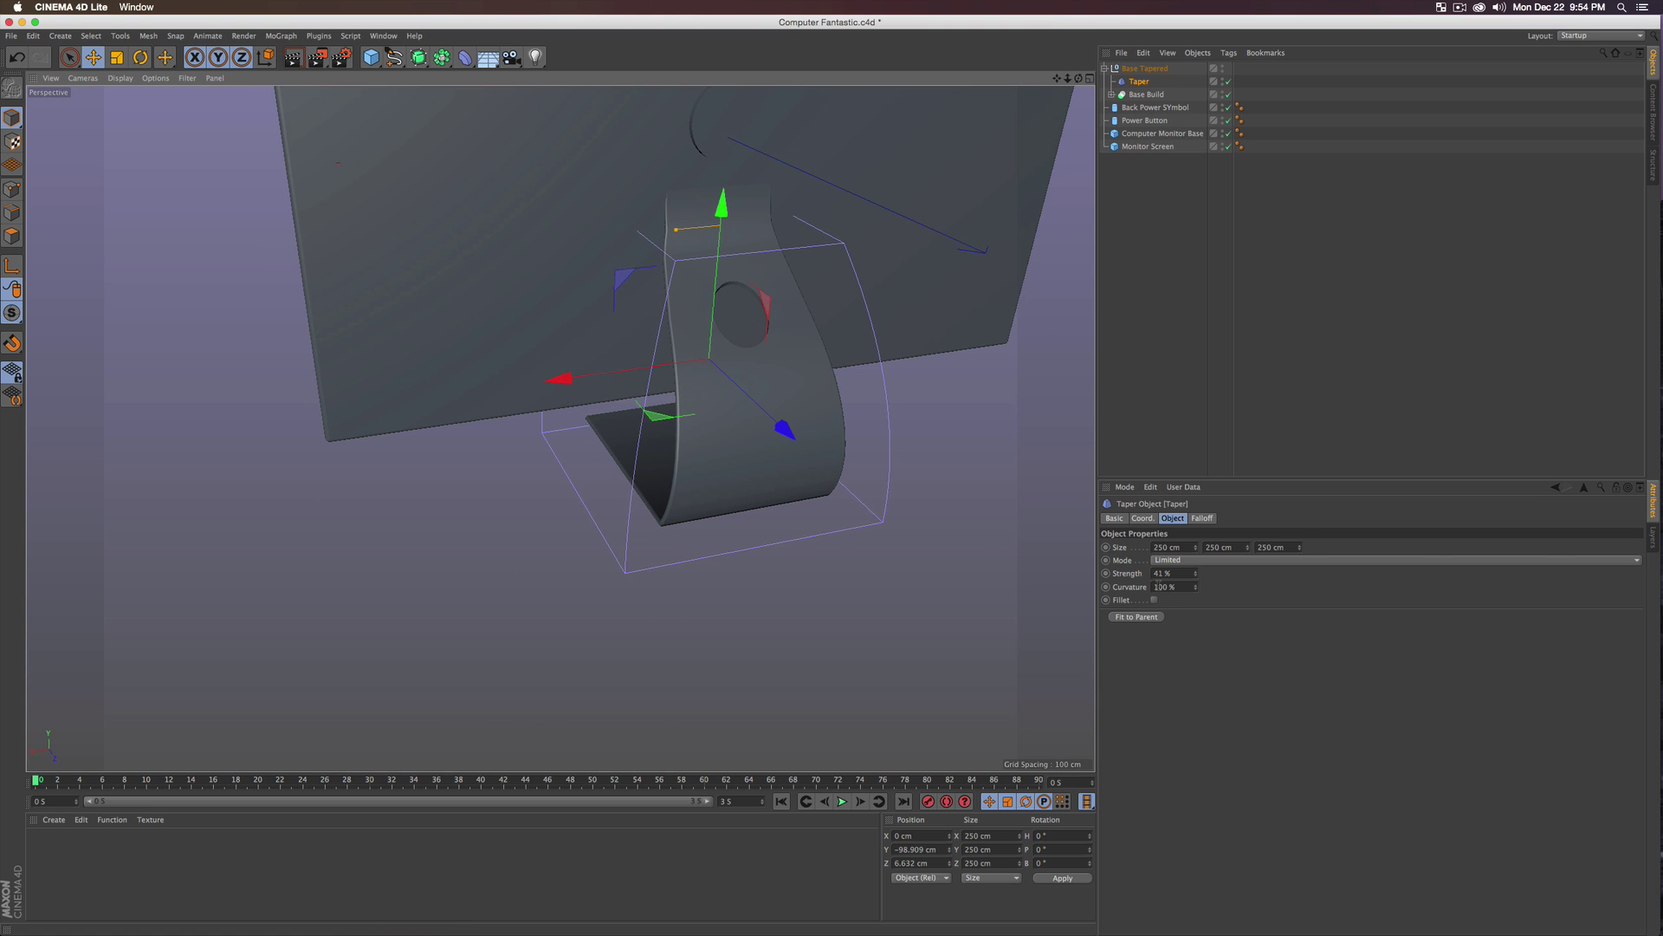
drag(1181, 575, 1063, 563)
text(0)
key(Return)
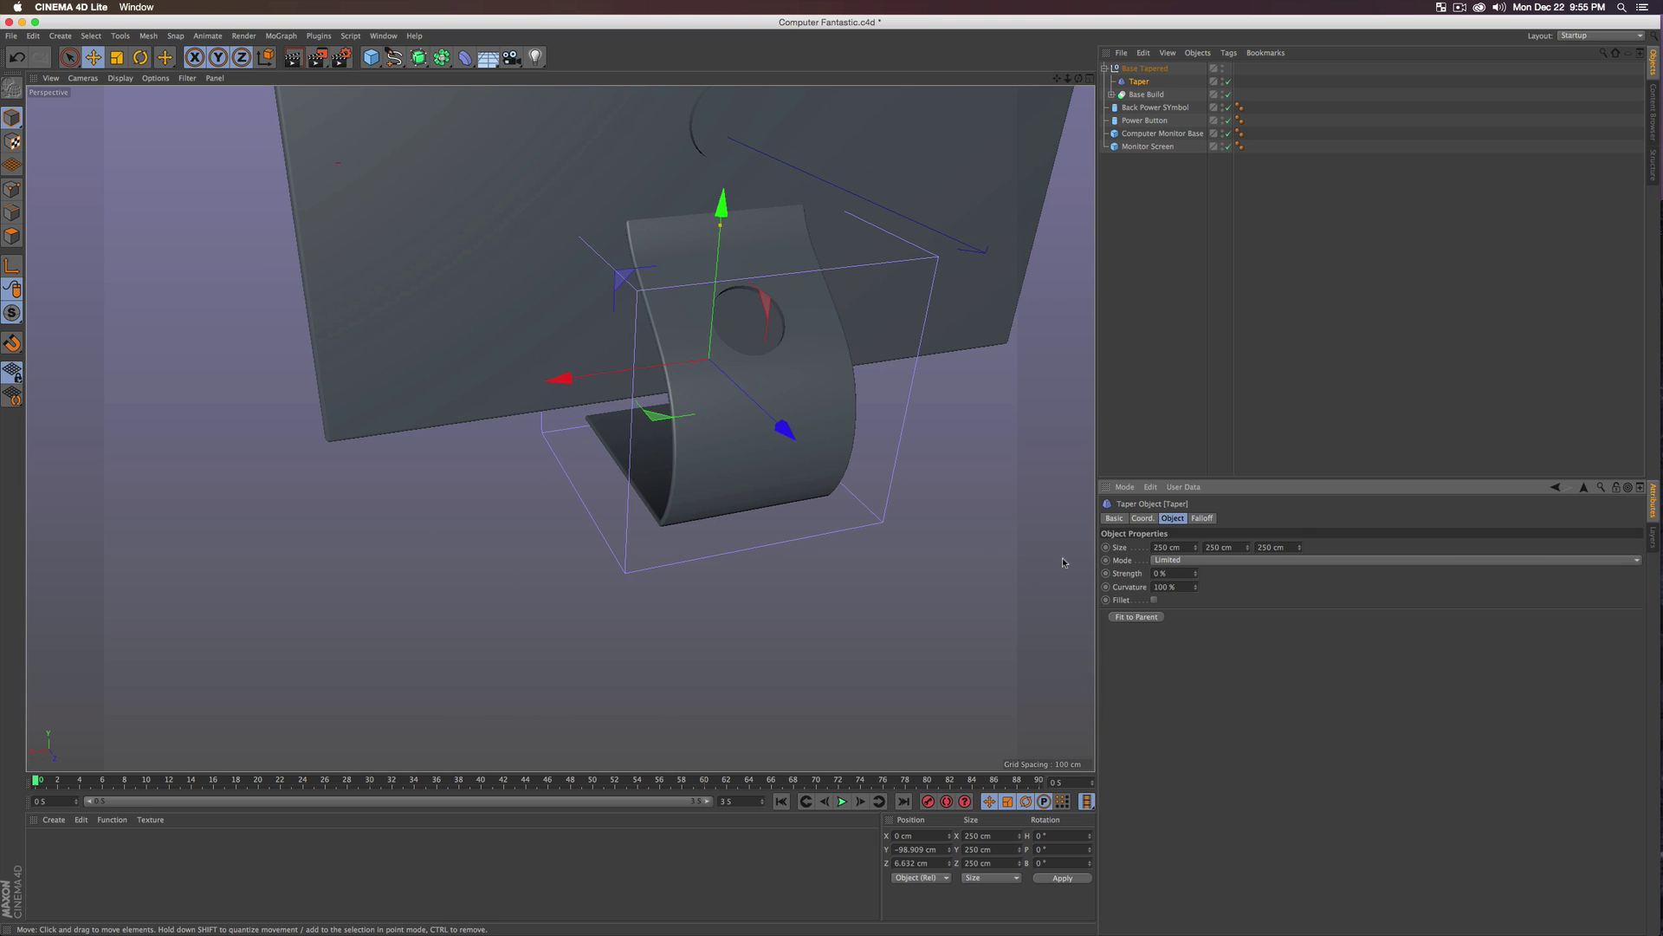
drag(1196, 573, 1199, 524)
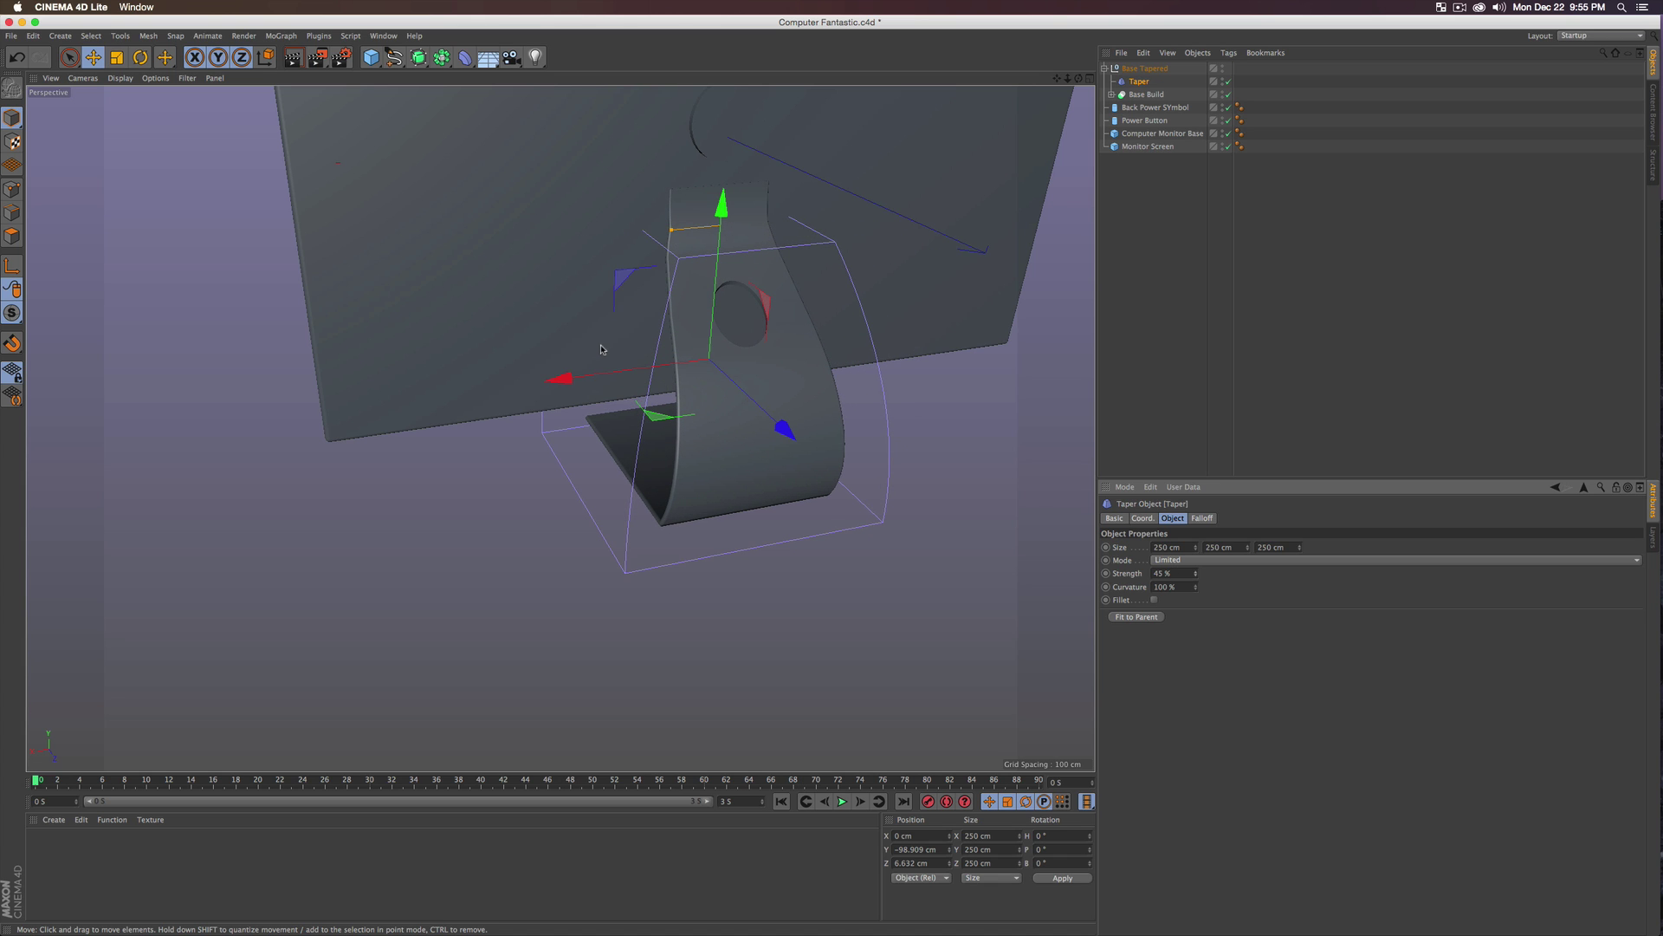
alt+drag(427, 347, 607, 306)
alt+middle_drag(431, 257, 509, 285)
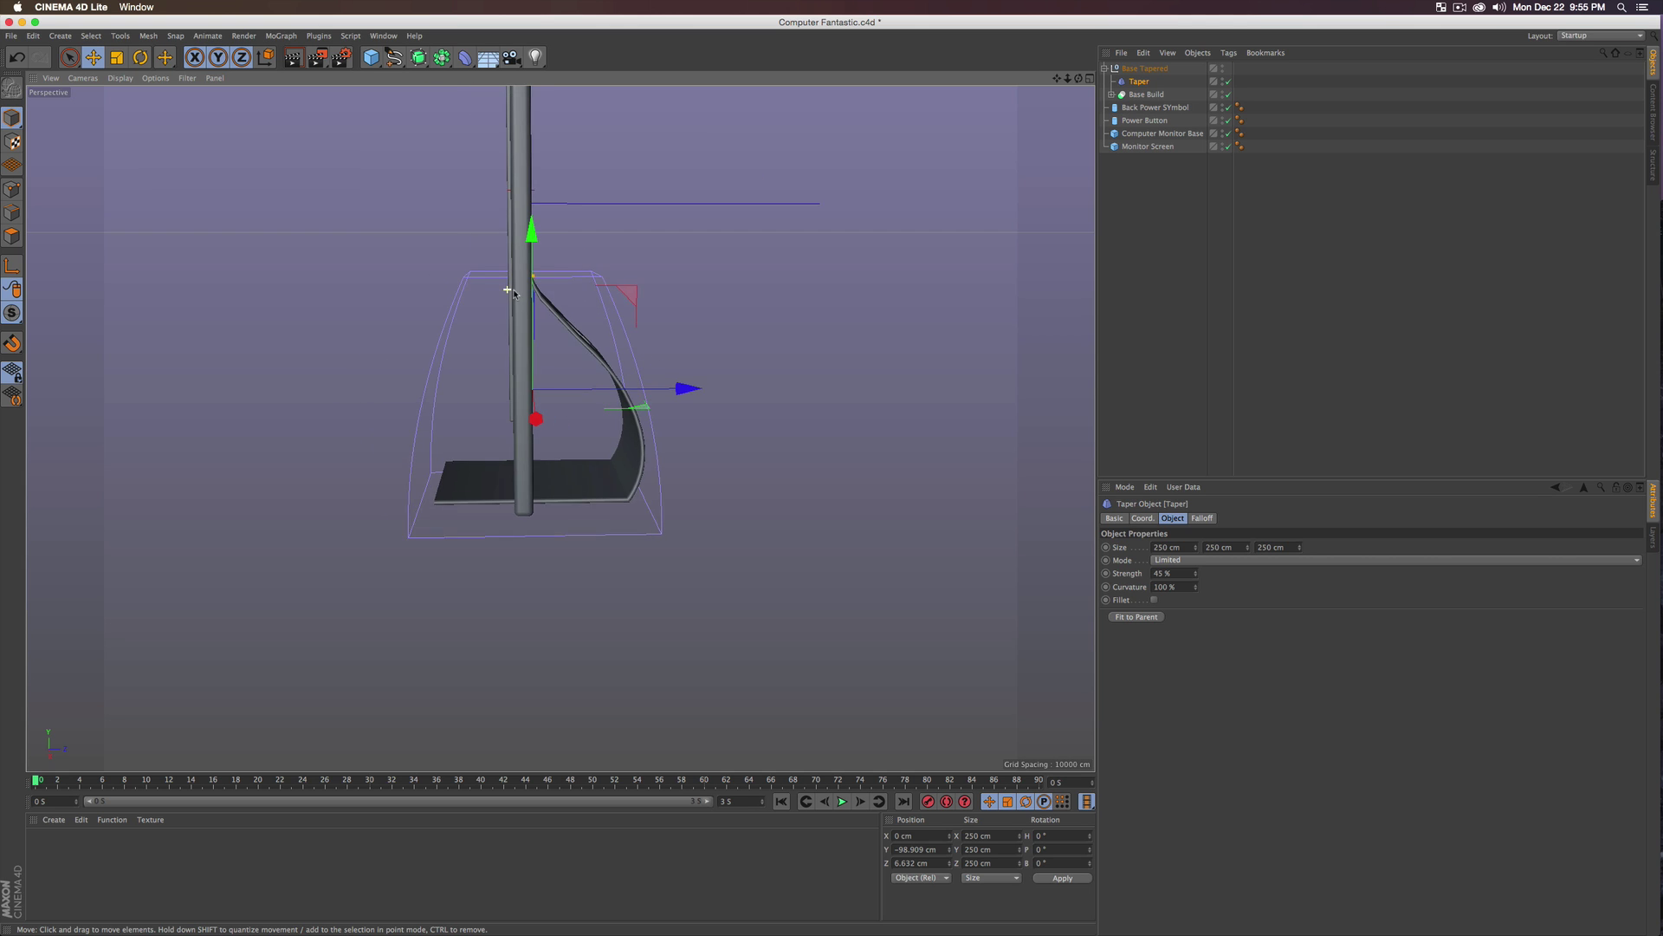
alt+right_drag(509, 286, 464, 296)
alt+drag(461, 296, 536, 441)
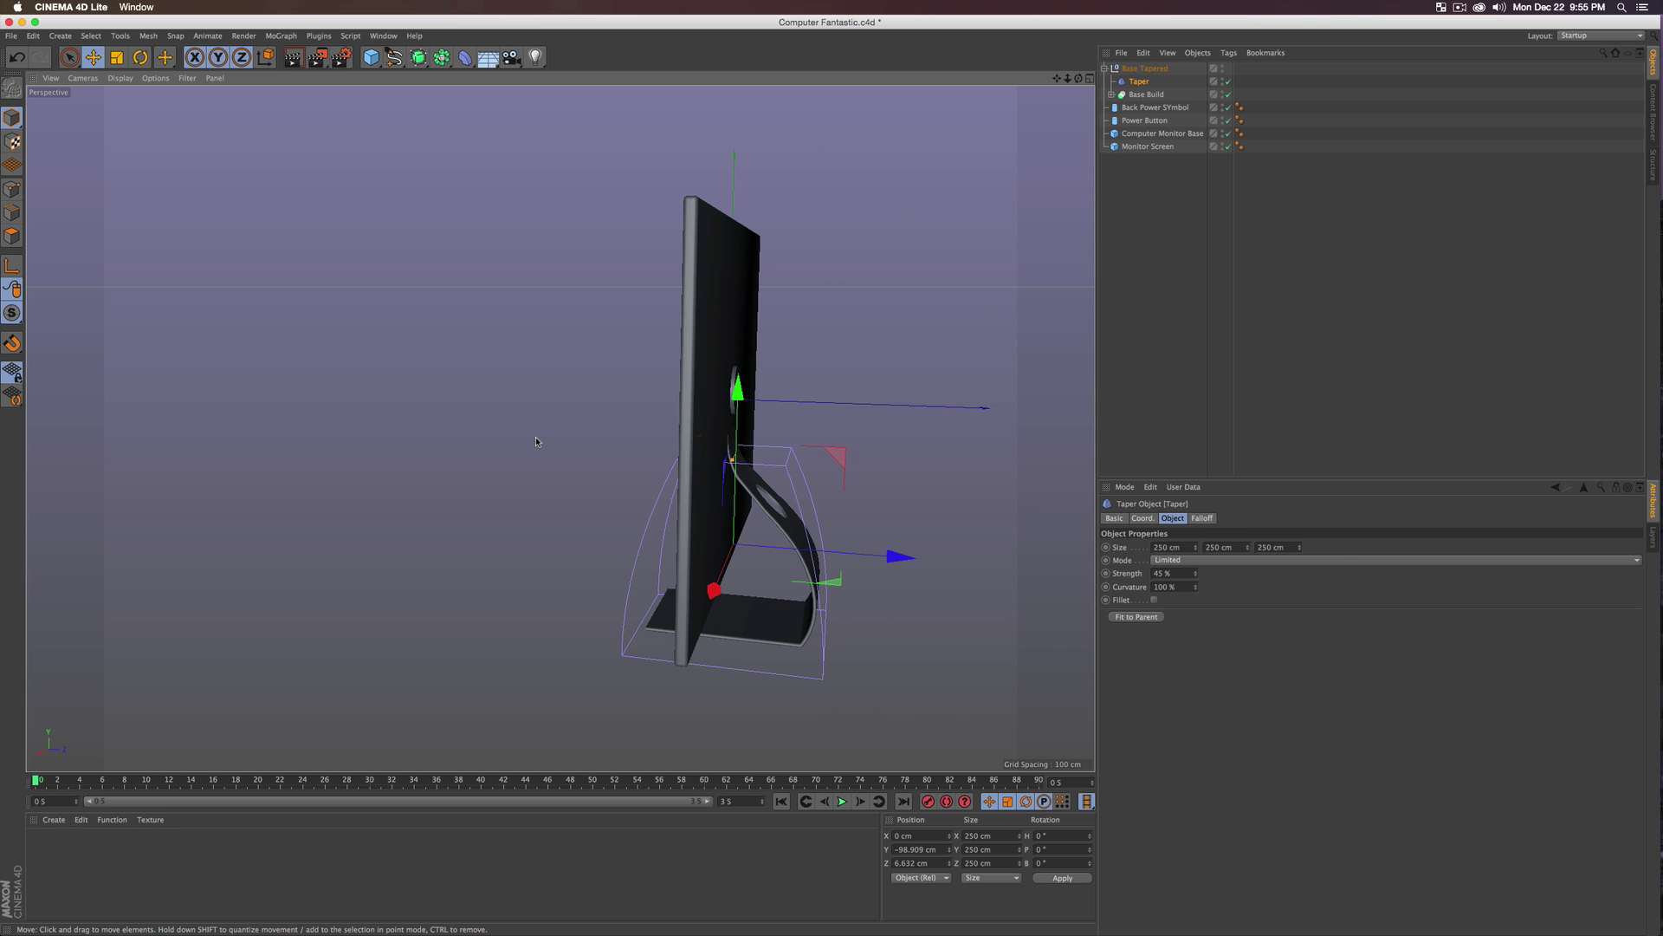
key(F3)
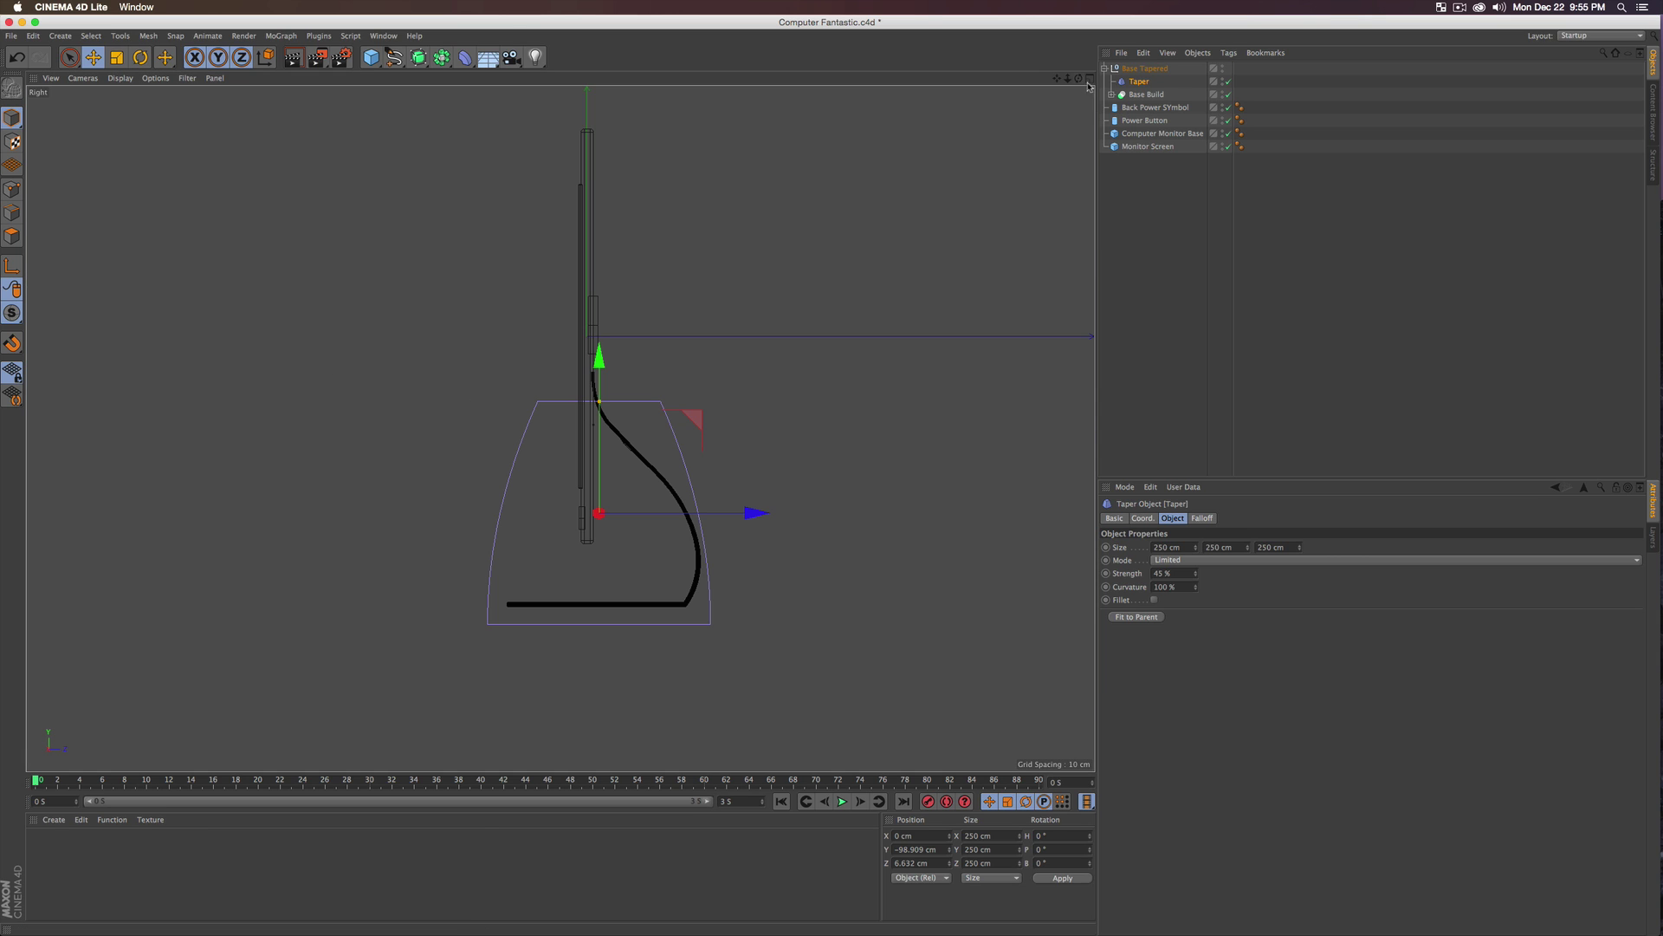
- Hide the Taper cage in the viewport and collapse the Base Tapered group
alt+middle_drag(760, 277, 751, 346)
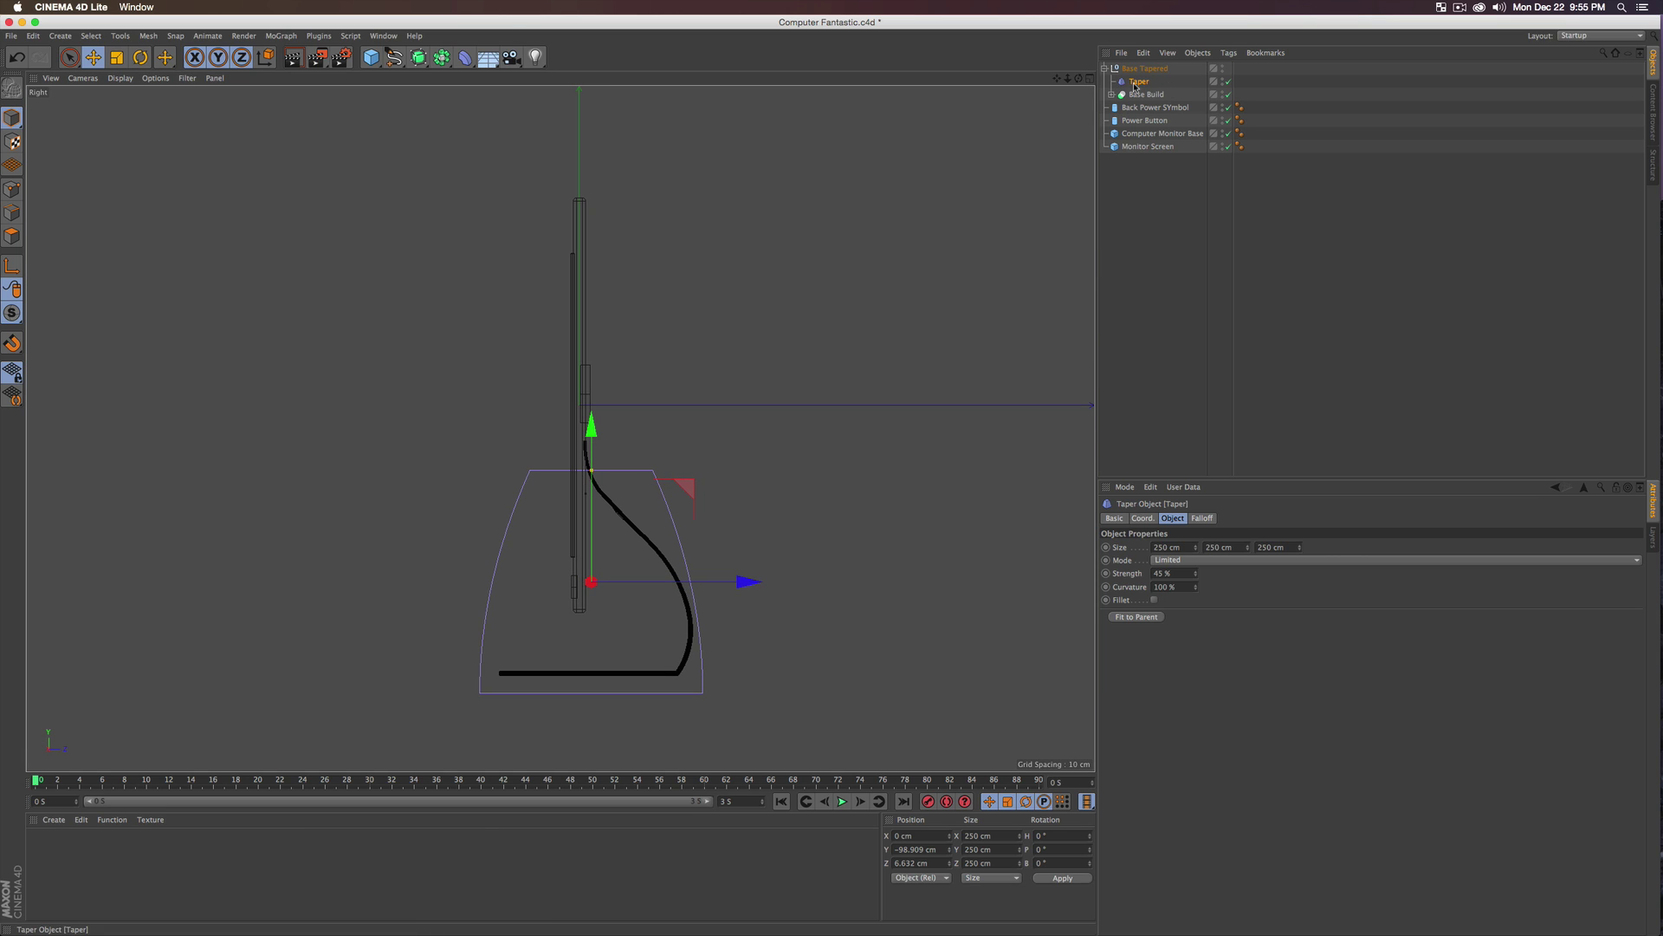
click(1223, 80)
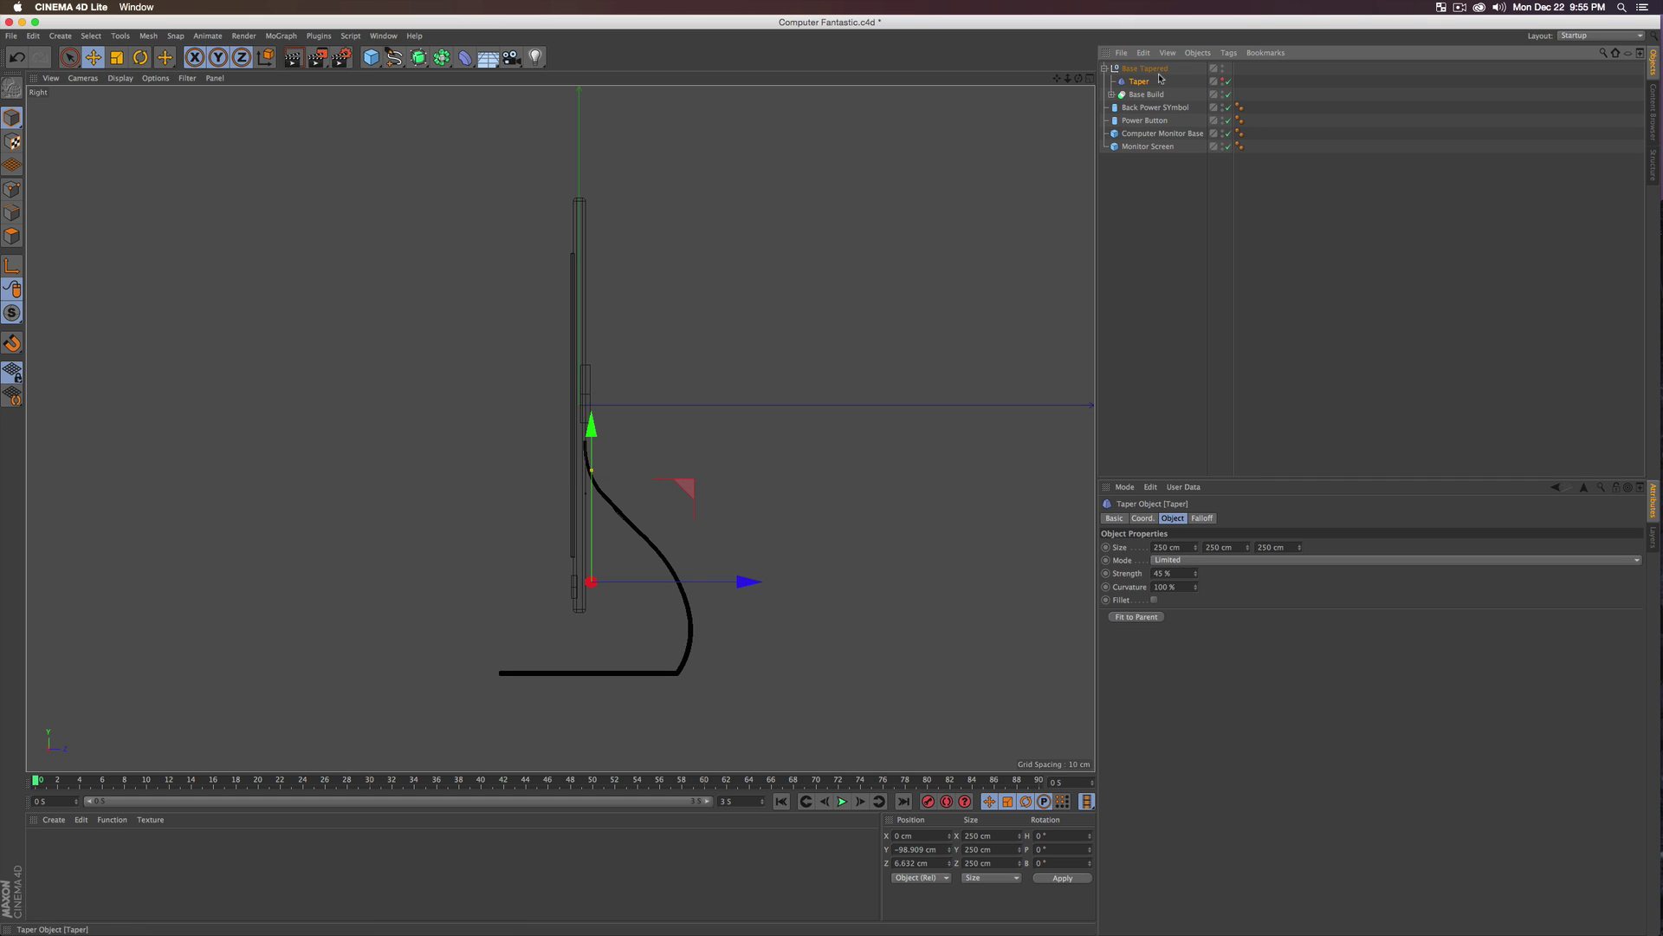
click(1106, 69)
click(1144, 143)
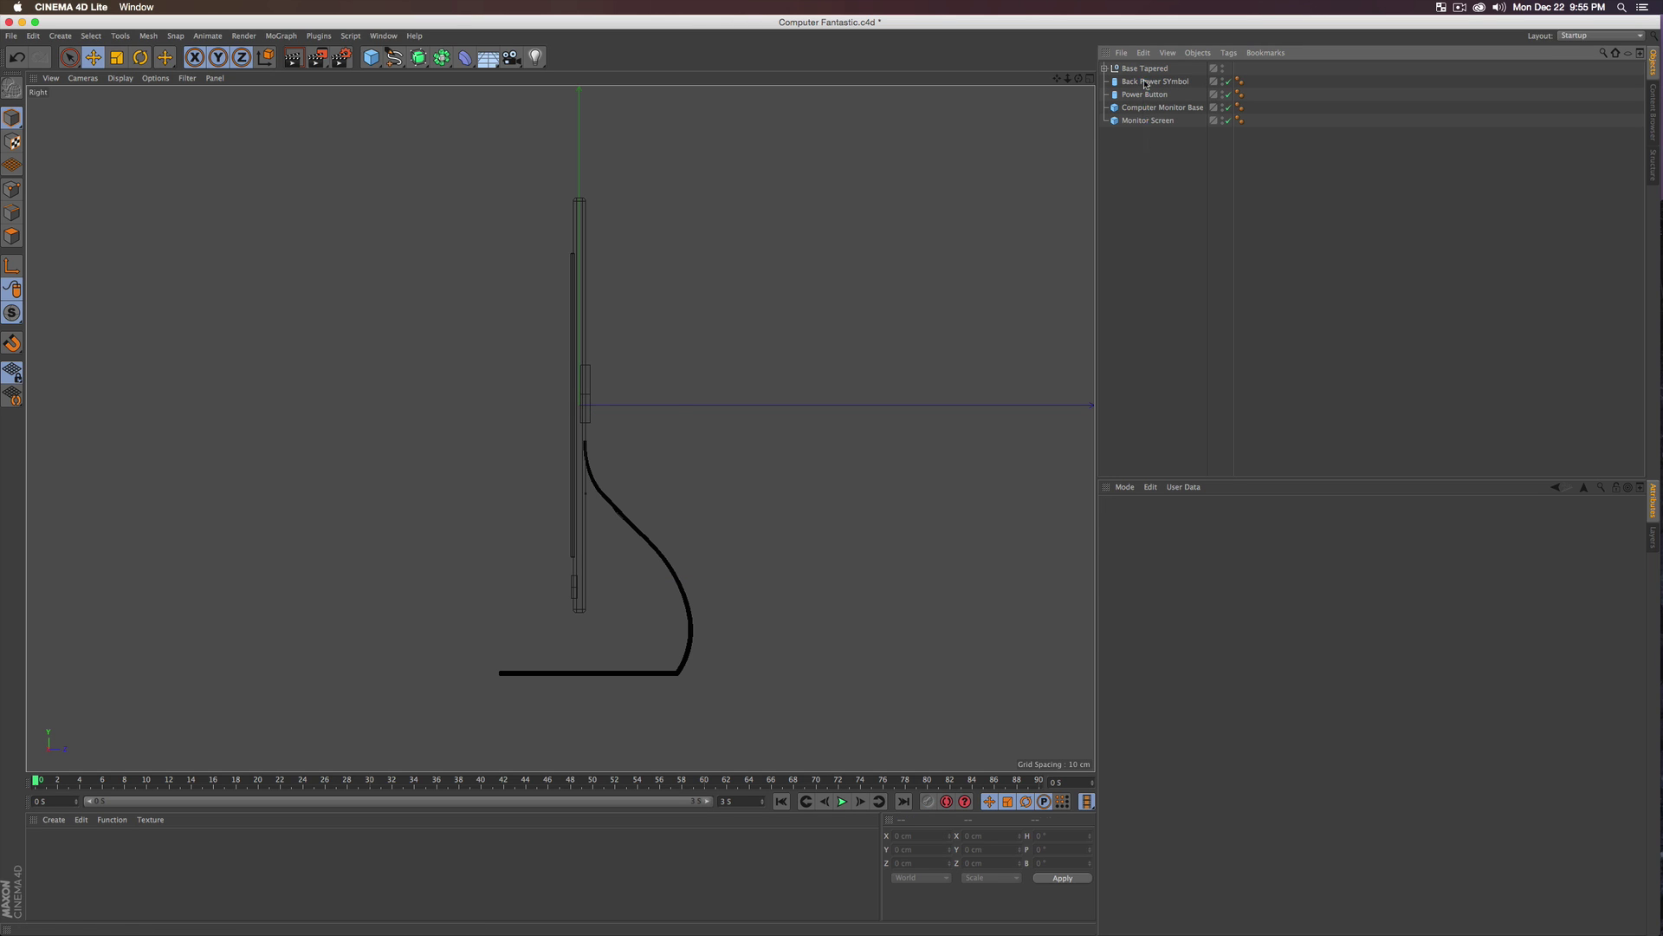
drag(1144, 81, 1144, 82)
- Group the four monitor parts under a null named Computer Top and enable axis modification
key(alt+g)
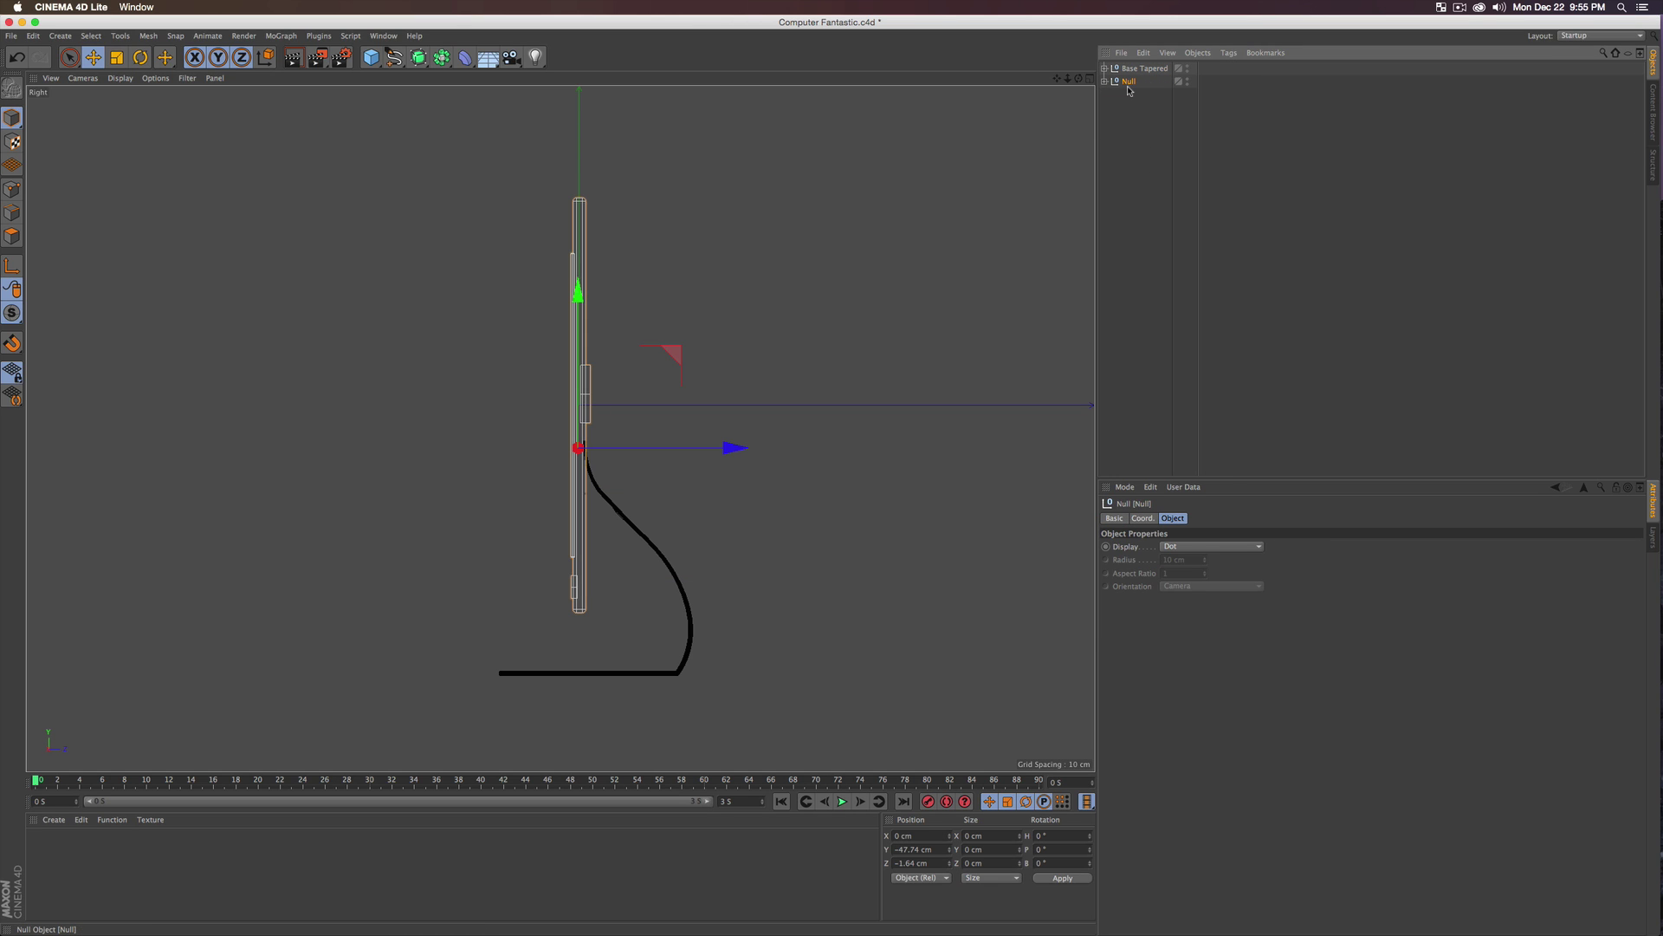
double_click(1129, 81)
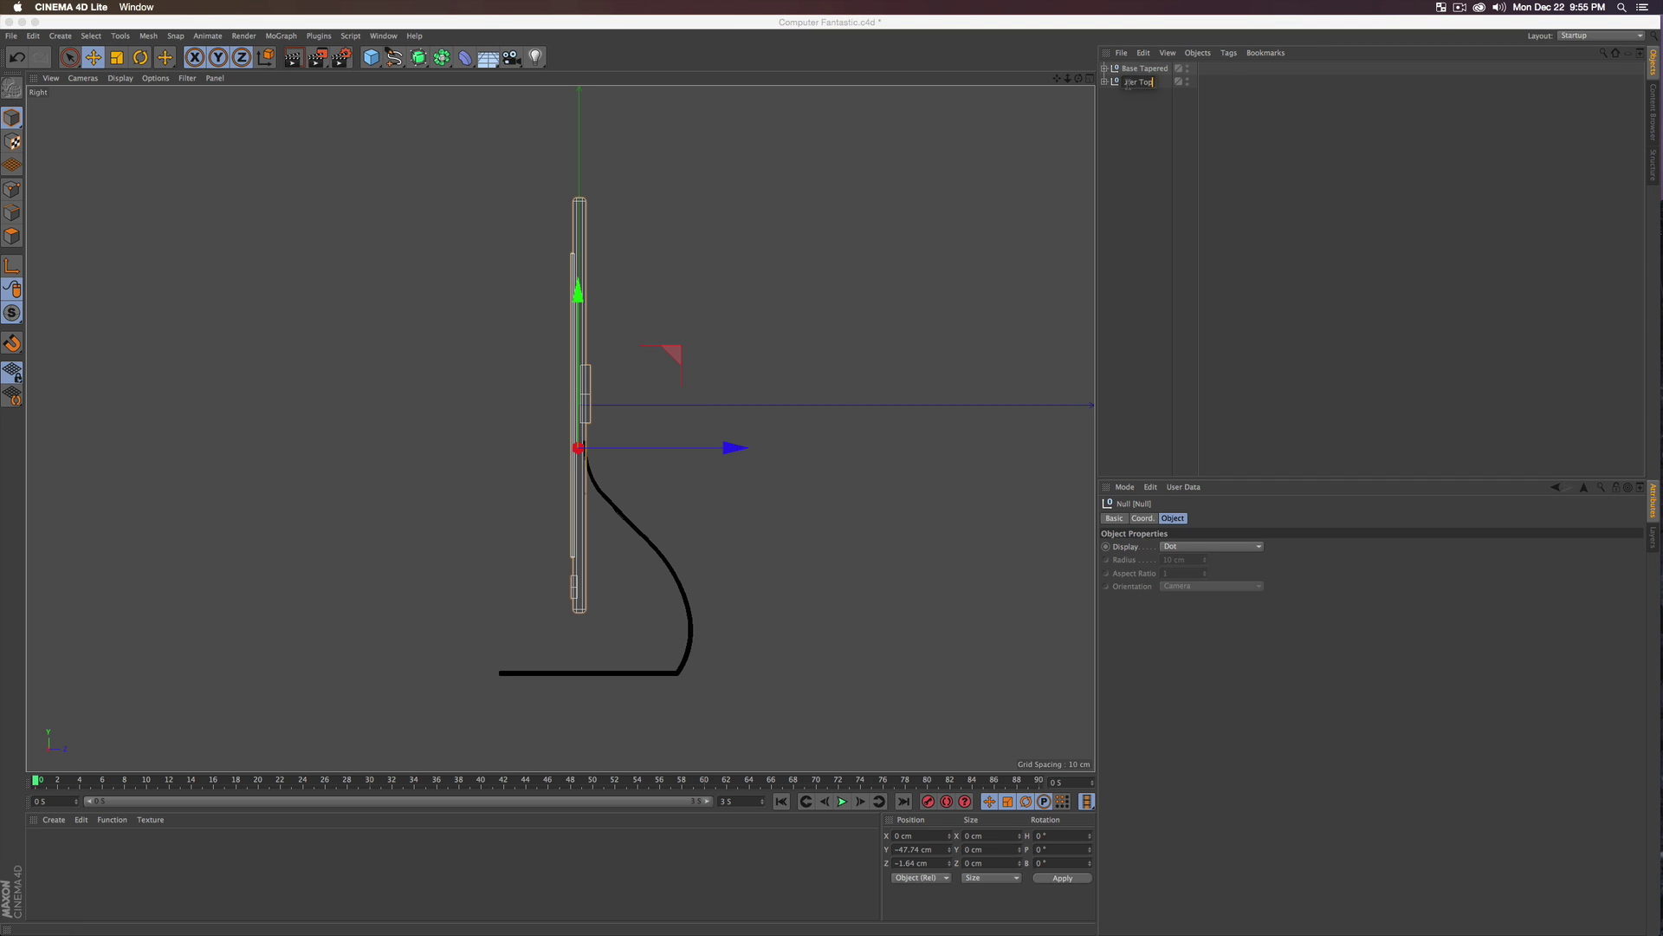
key(Return)
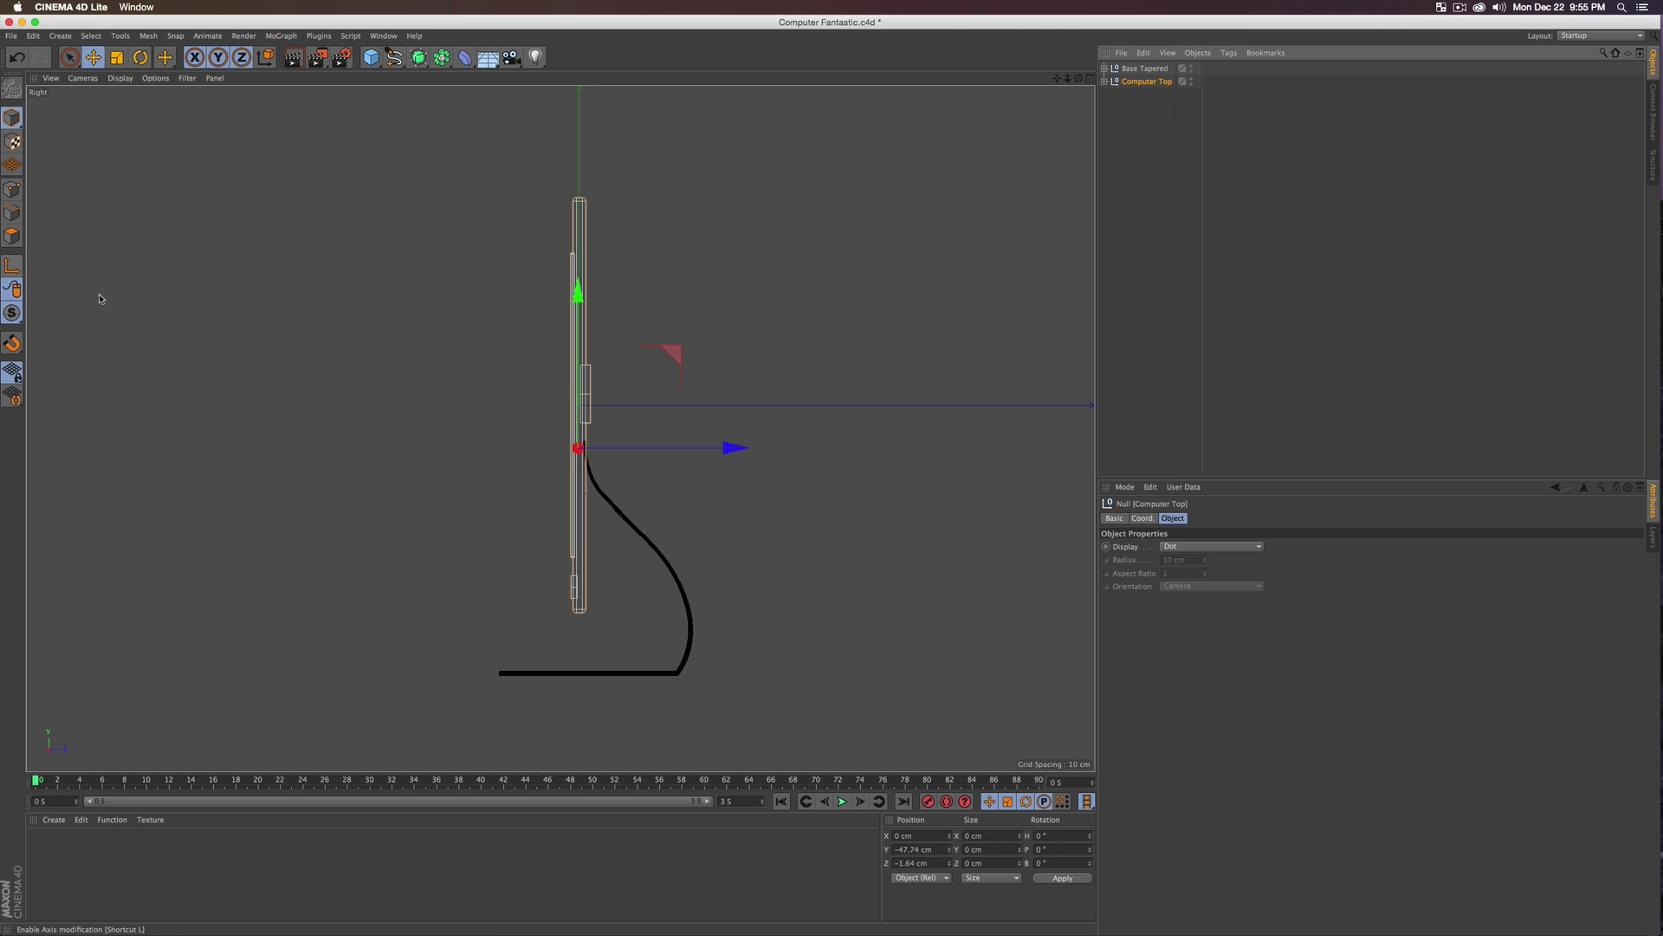
click(12, 265)
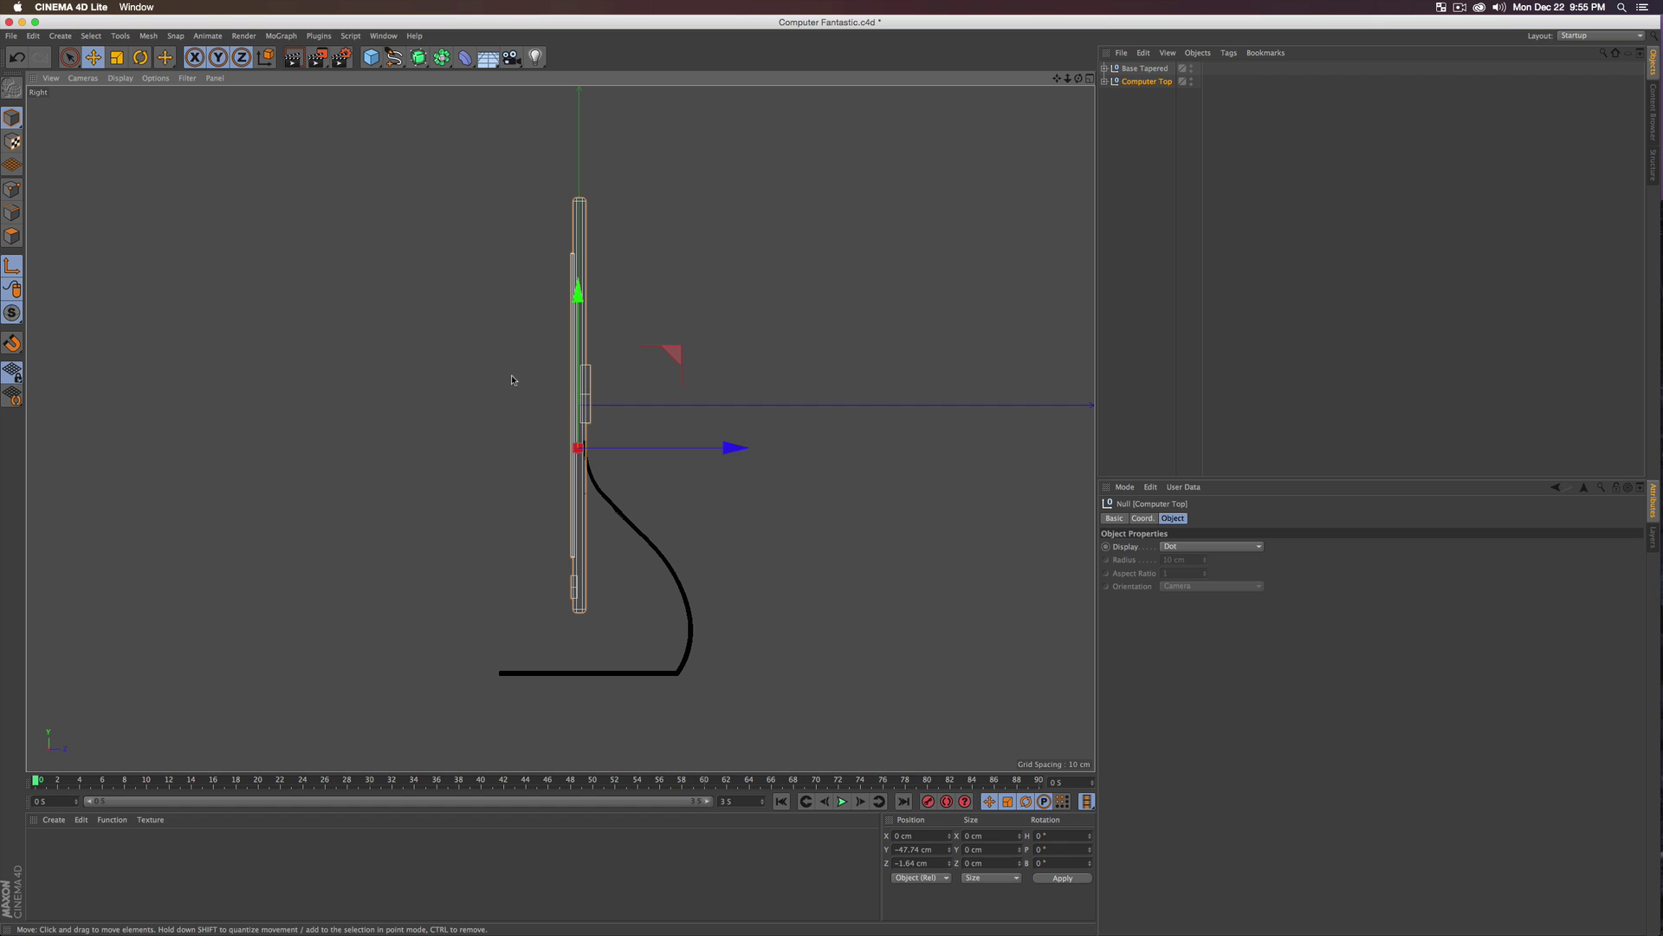
- Reposition Computer Top's pivot to the stand joint and lift the object along Y
drag(577, 290, 572, 380)
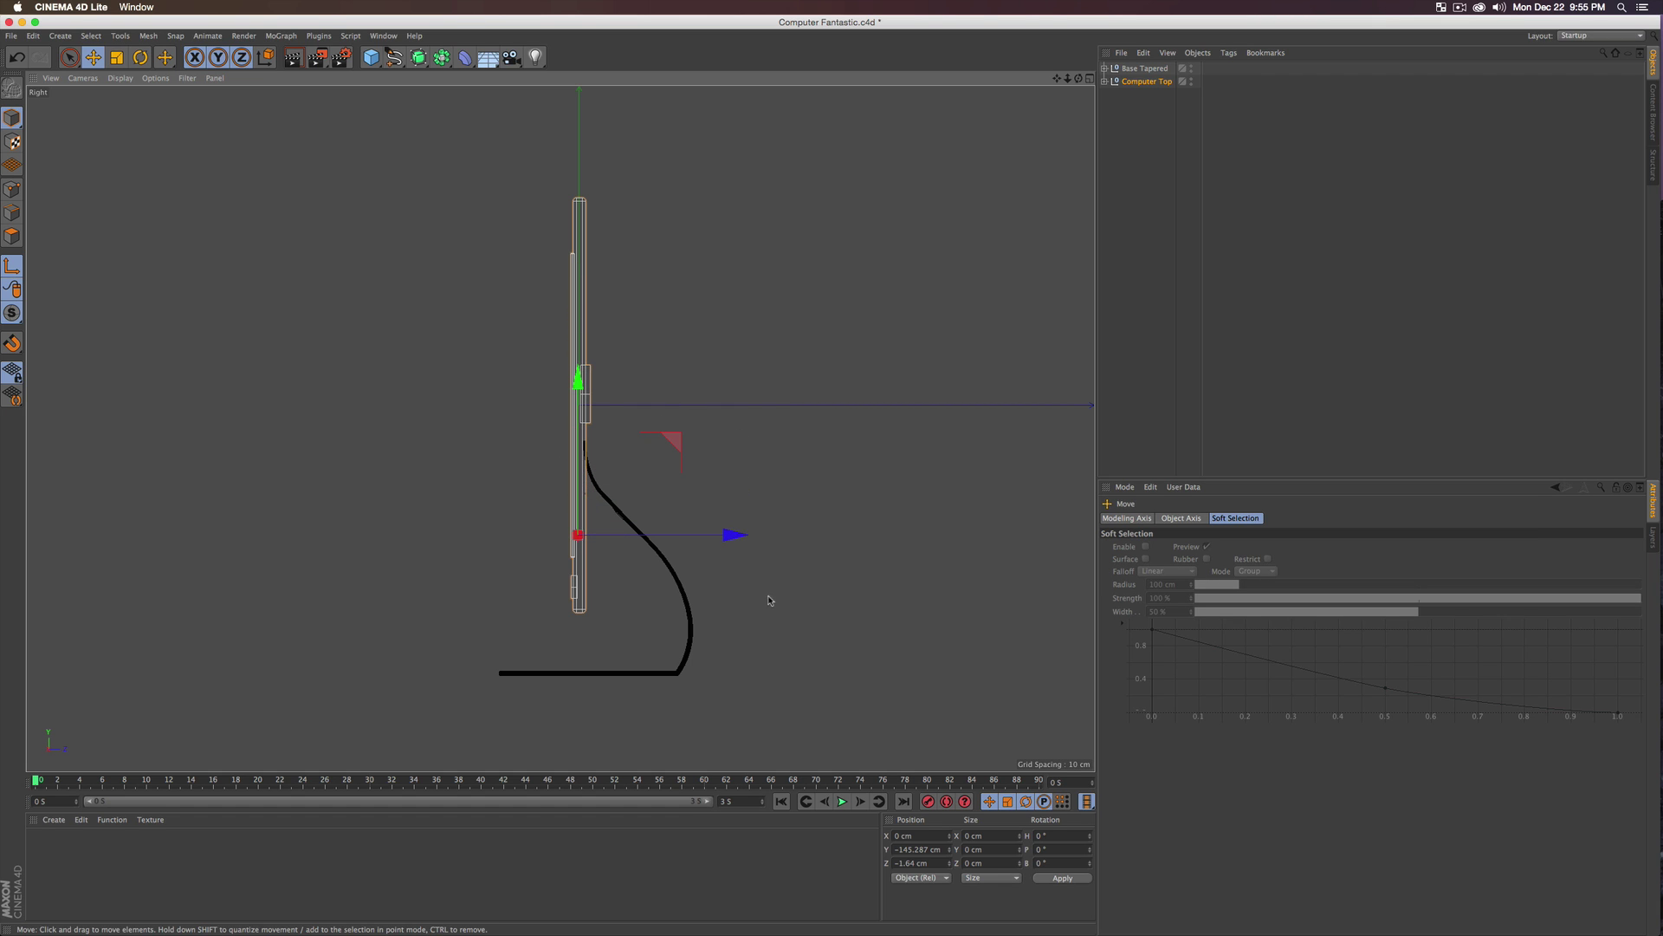
drag(732, 535, 739, 532)
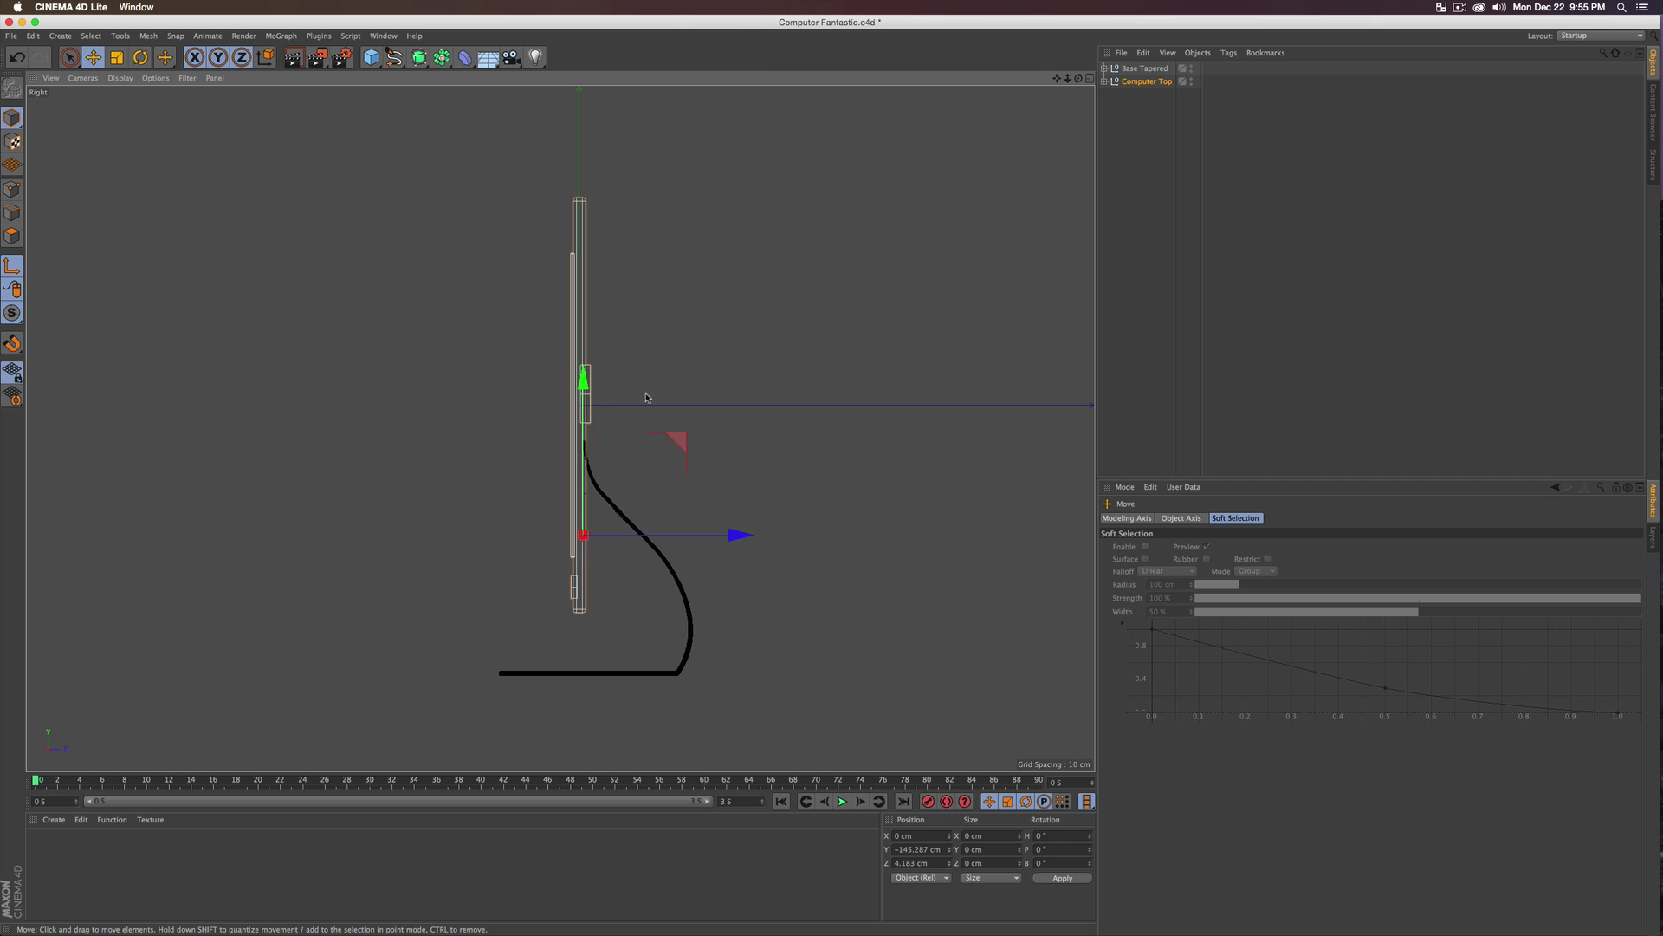
drag(583, 378, 583, 367)
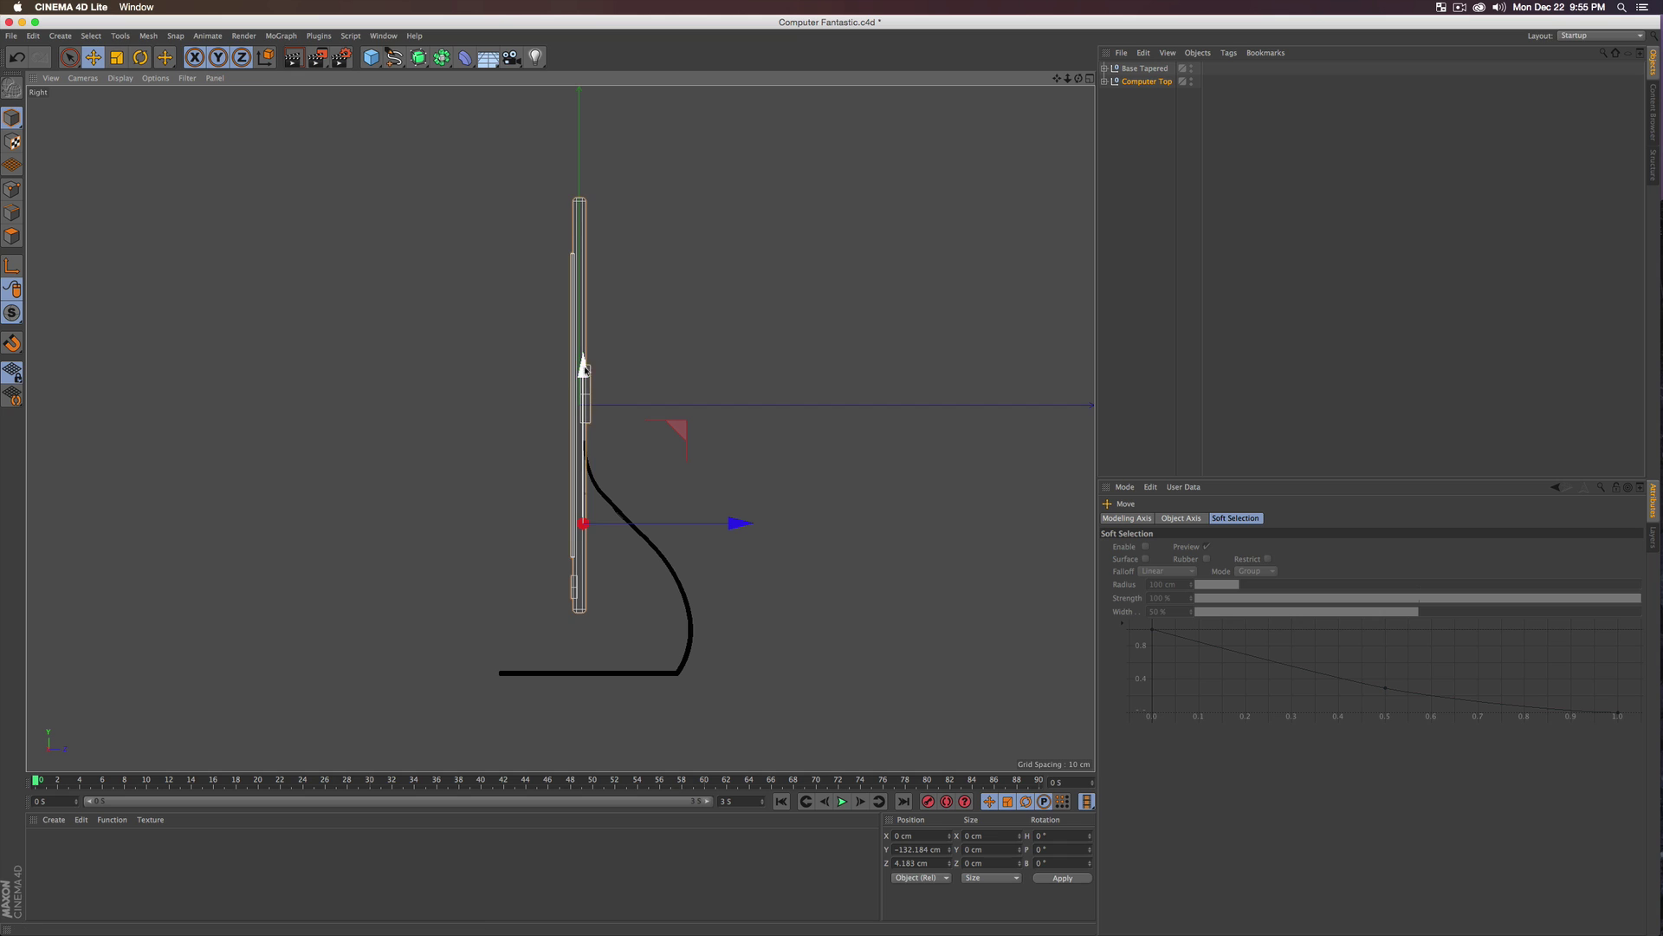
drag(582, 371, 587, 331)
- Tilt the monitor back to −16.475° pitch and list Computer Top's four child parts
key(r)
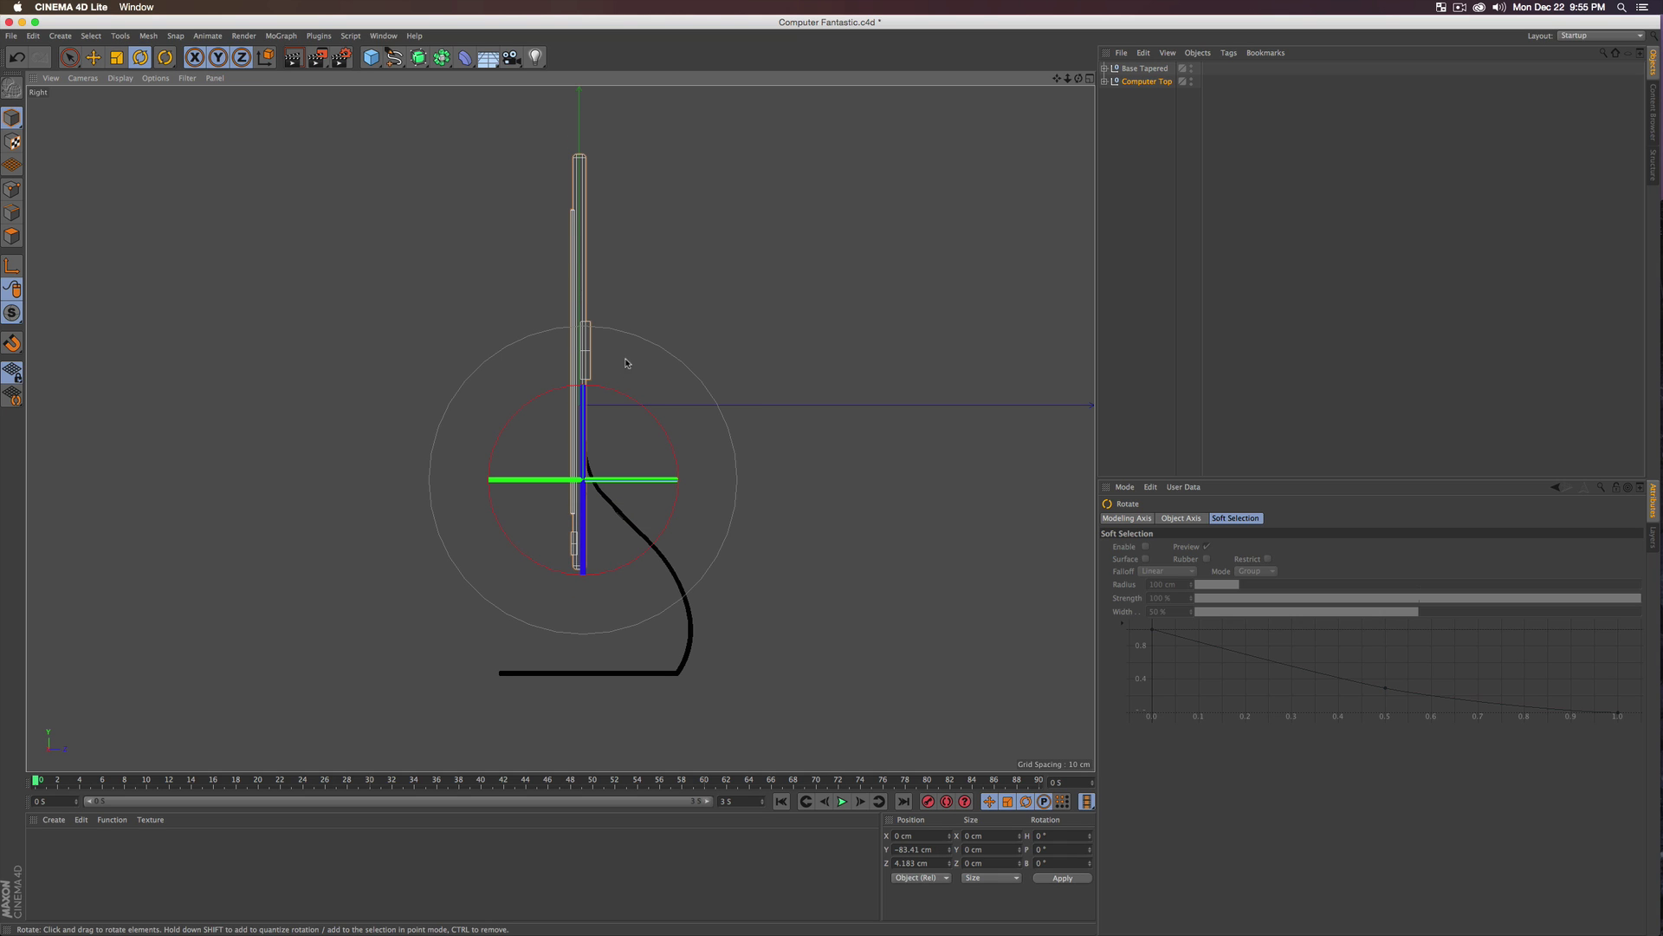
drag(620, 386, 649, 400)
key(F1)
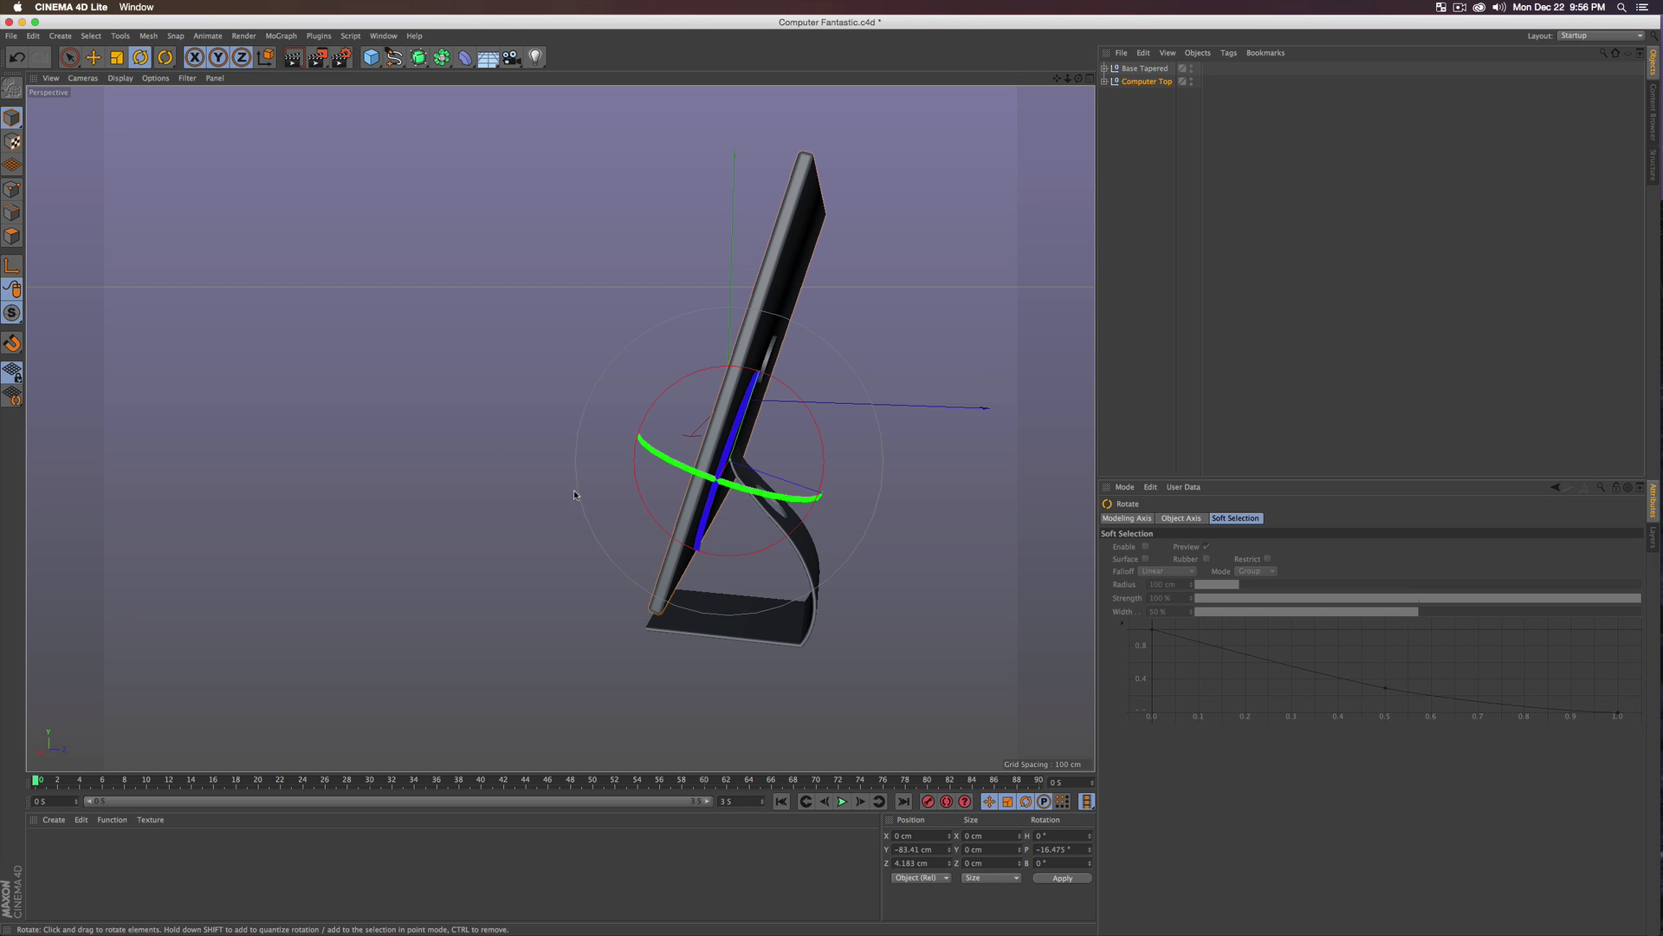
alt+drag(573, 495, 693, 342)
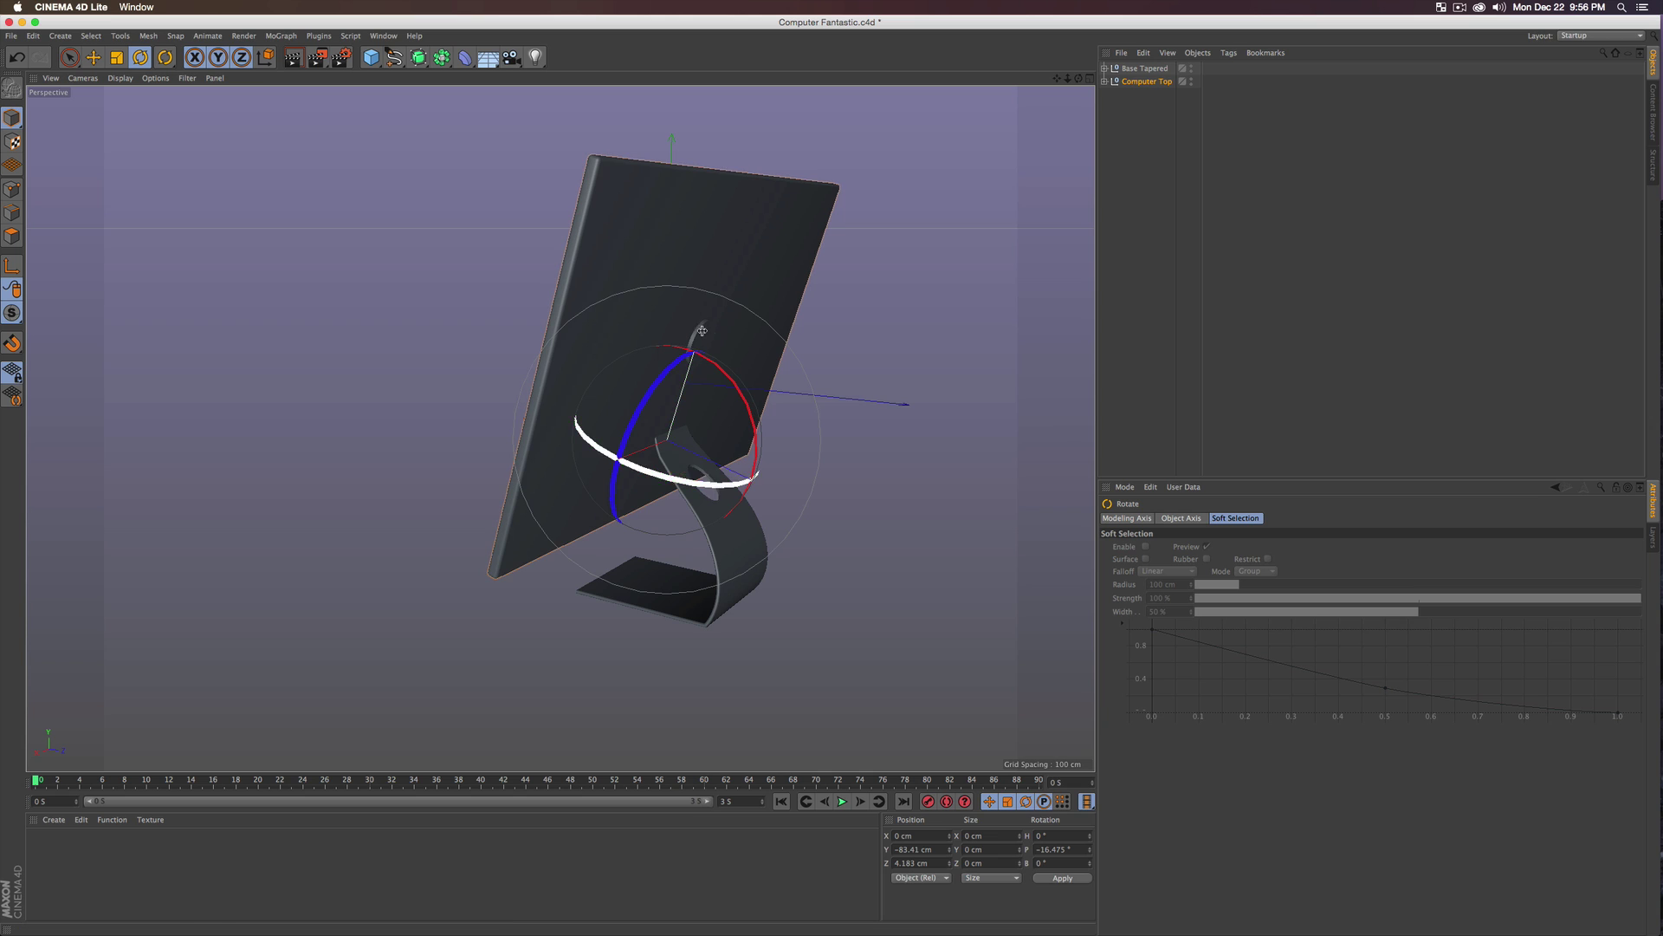
click(1248, 160)
click(1105, 81)
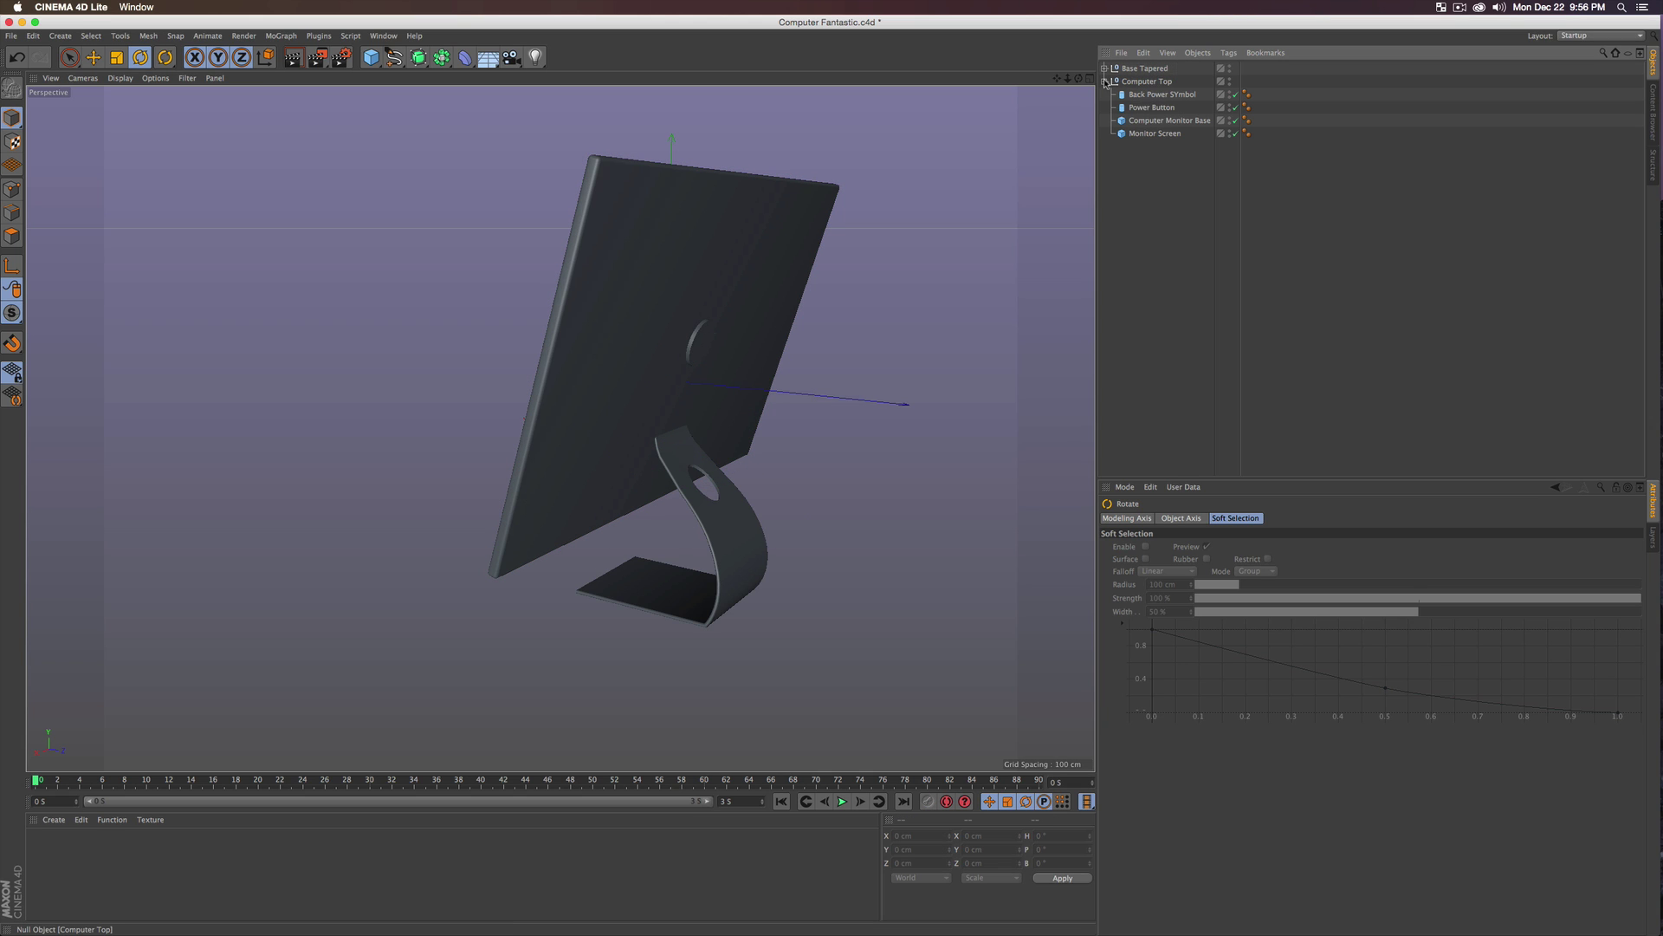
- Push the Back Power SYmbol slightly deeper into the monitor's back and render a preview
click(1160, 95)
key(e)
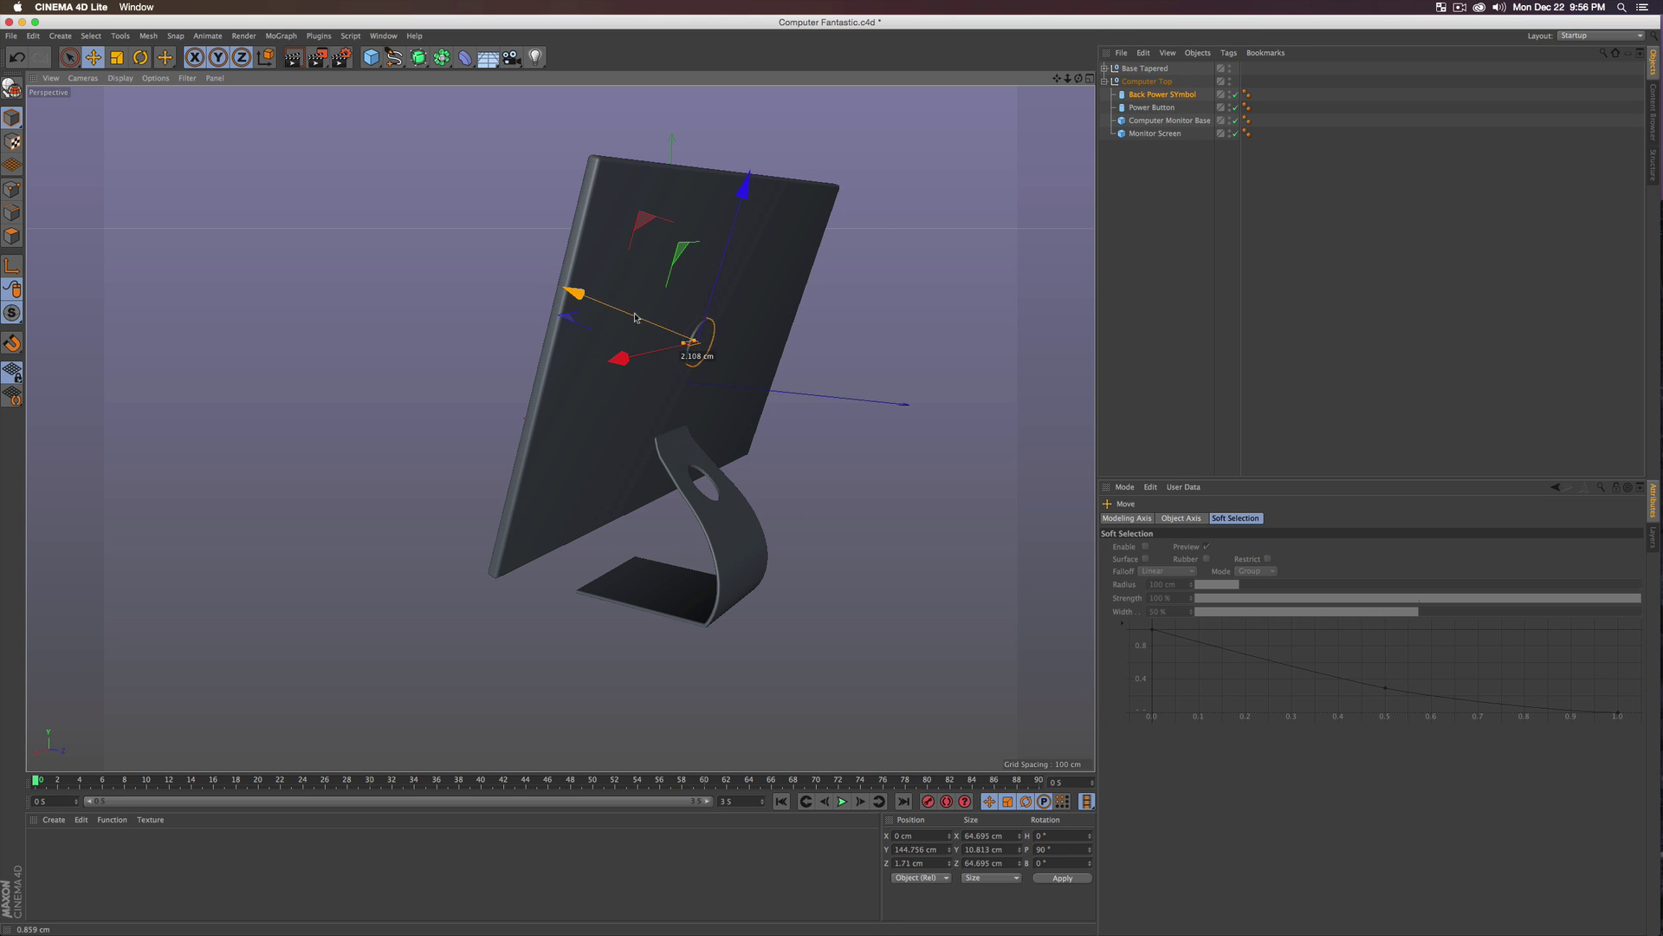
drag(635, 318, 830, 365)
scroll(687, 338, up, 6)
scroll(830, 365, down, 6)
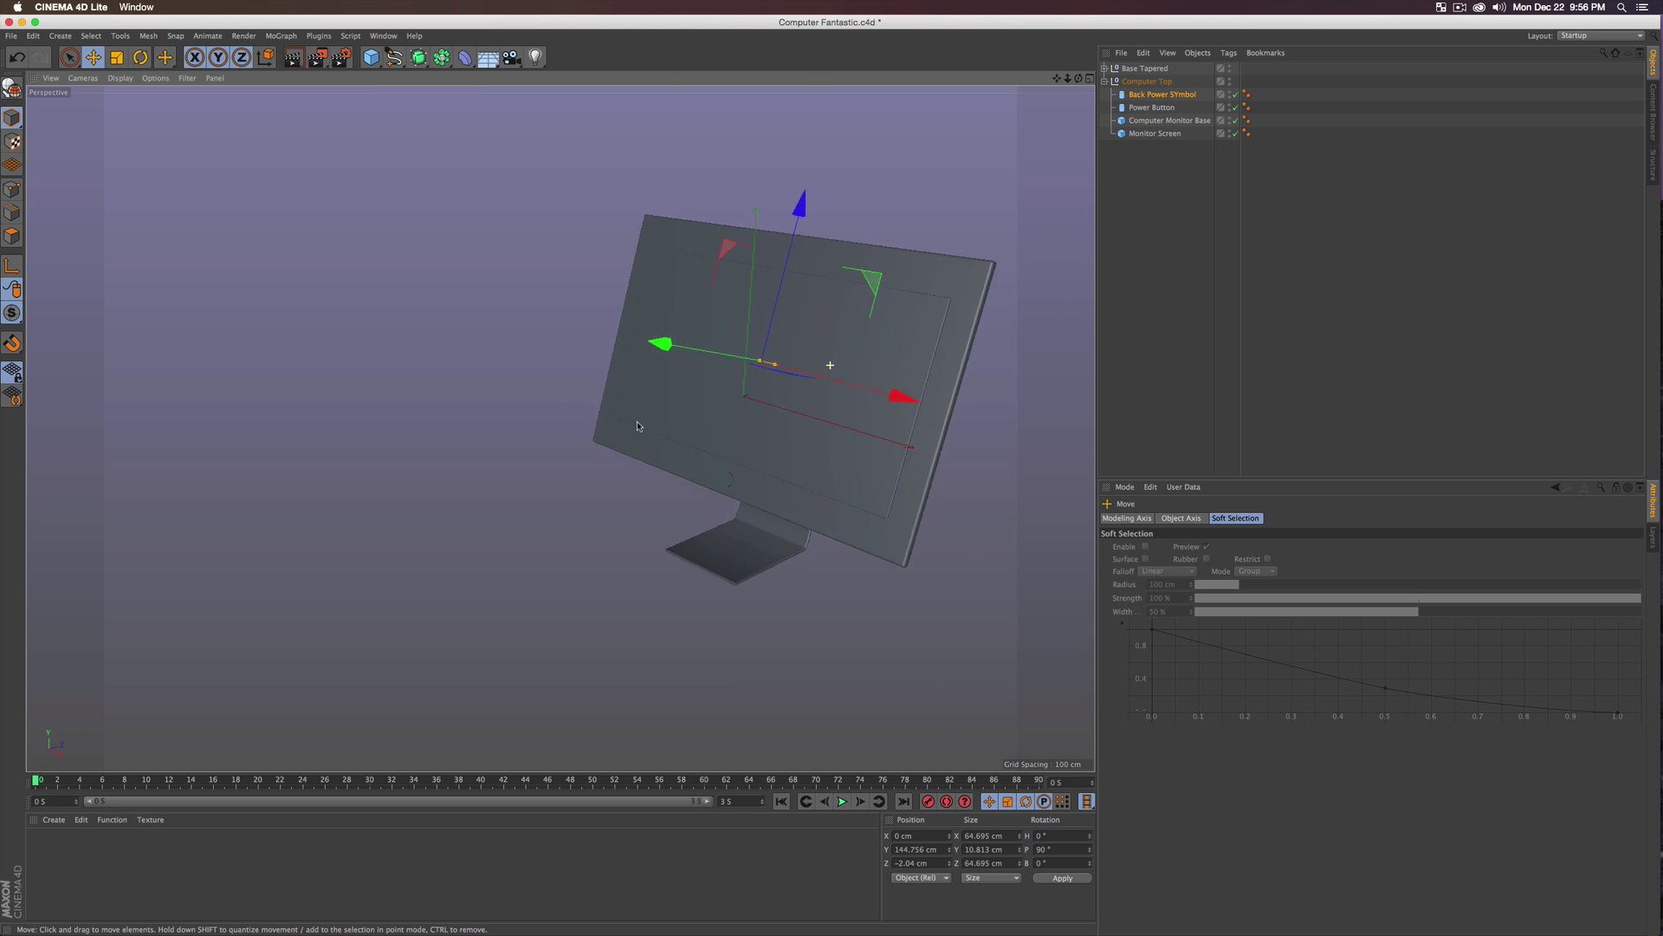
alt+drag(561, 427, 727, 405)
scroll(682, 381, up, 5)
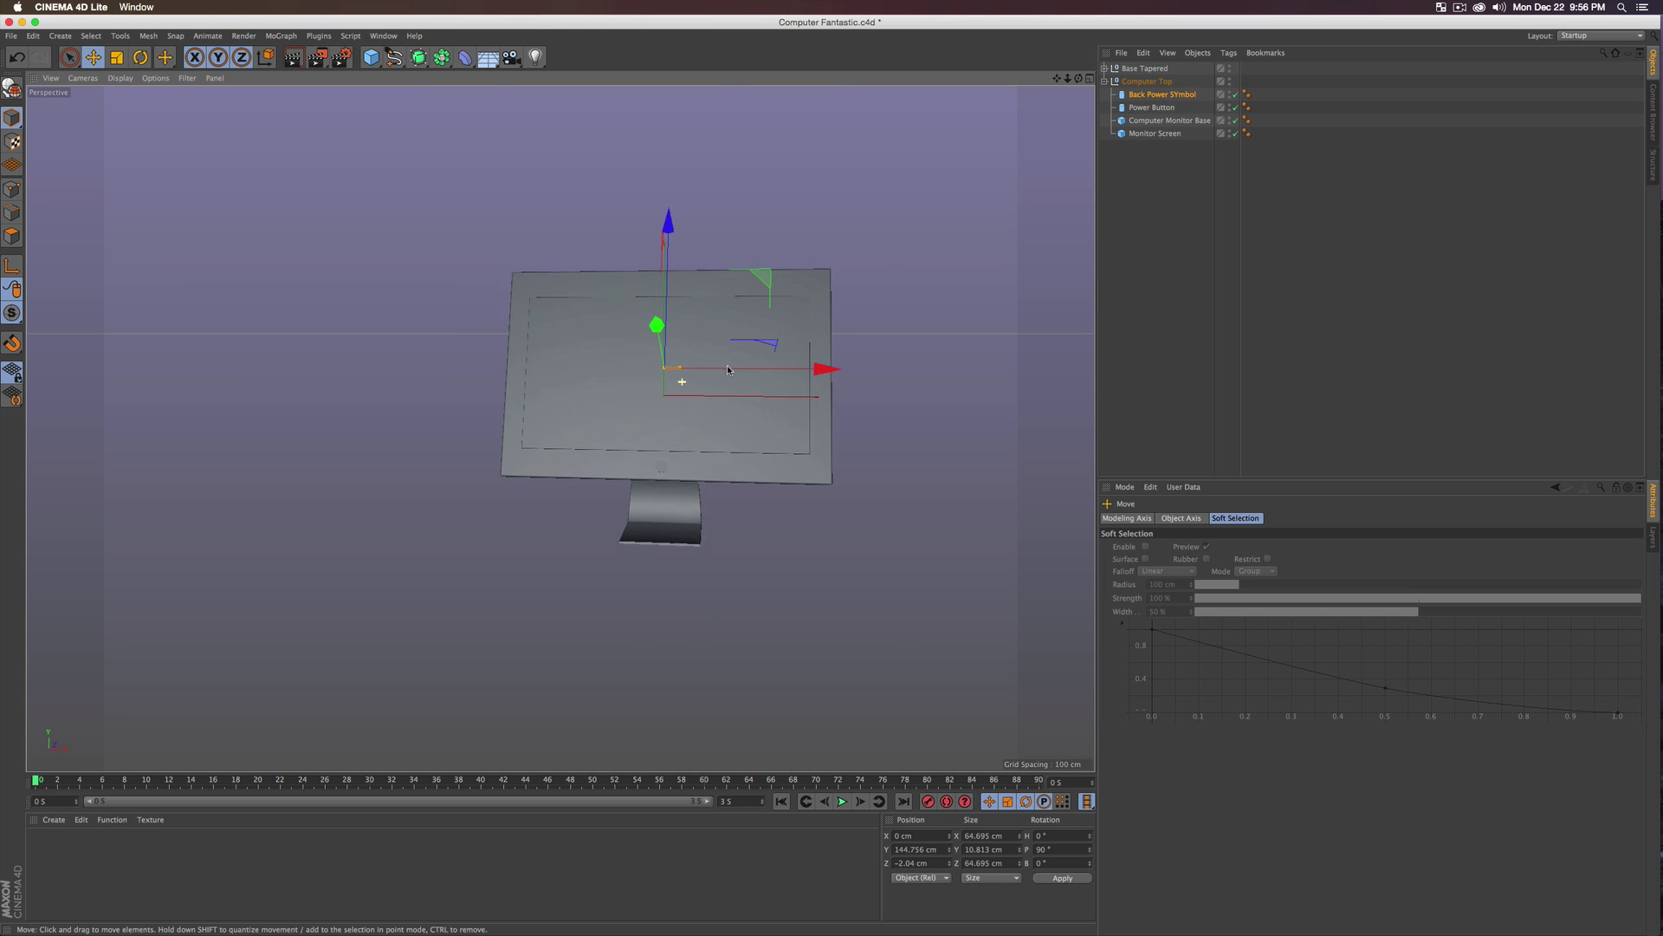
scroll(727, 370, up, 2)
key(ctrl+r)
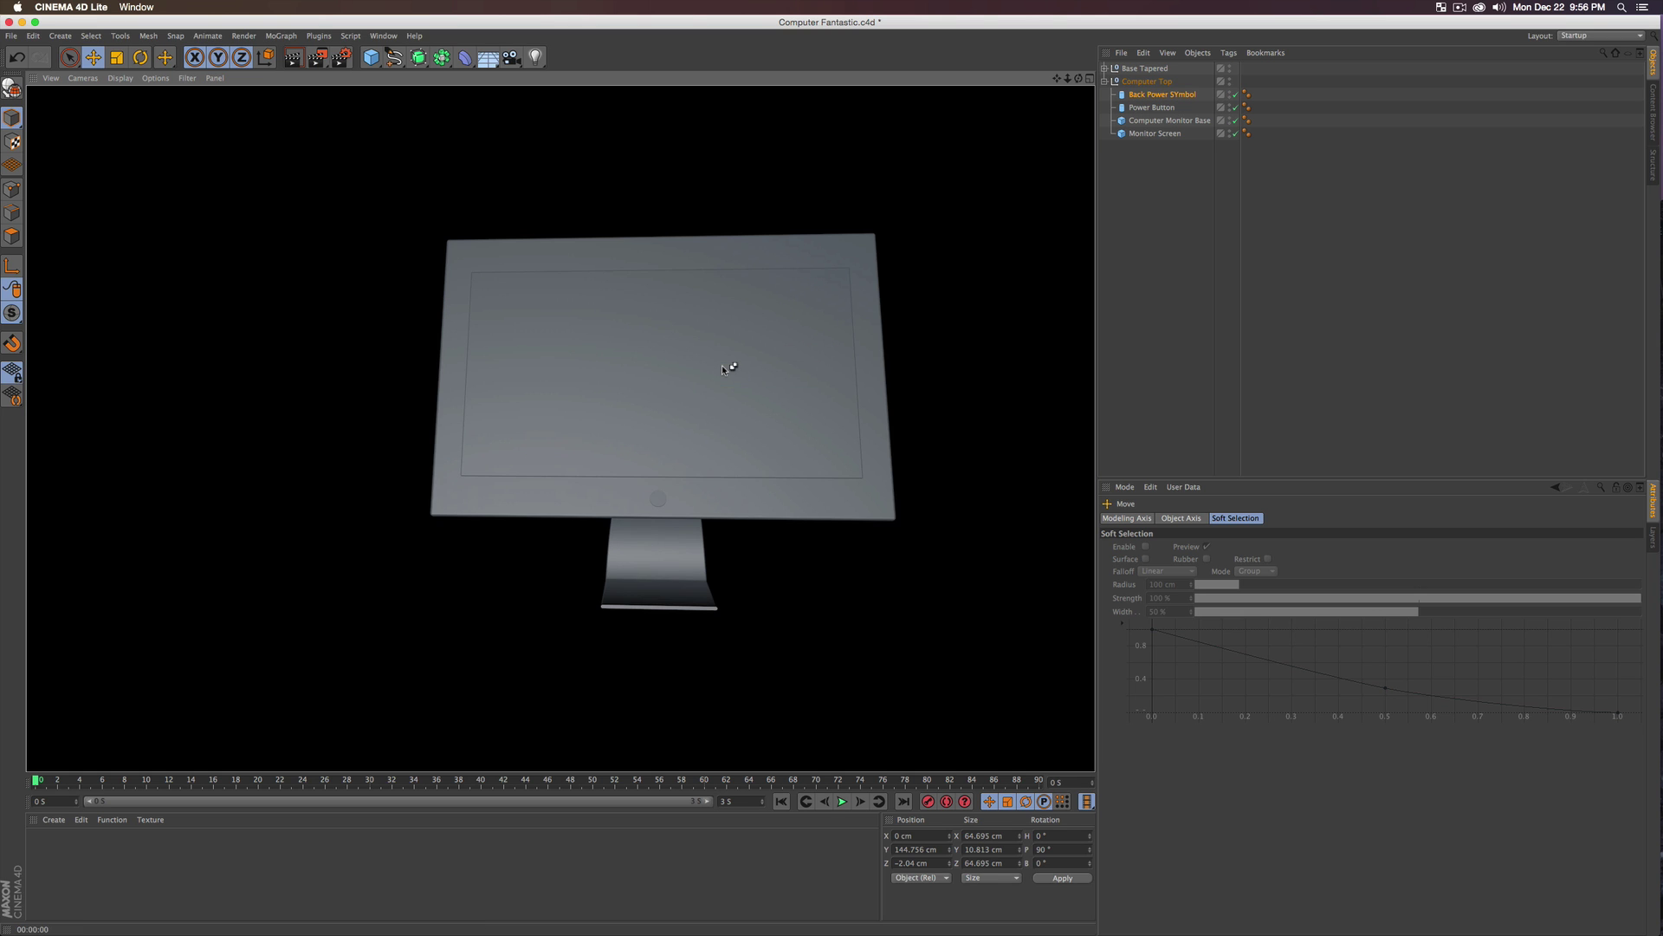
alt+drag(721, 365, 604, 411)
- Save the scene and collapse the Computer Top hierarchy
key(super+s)
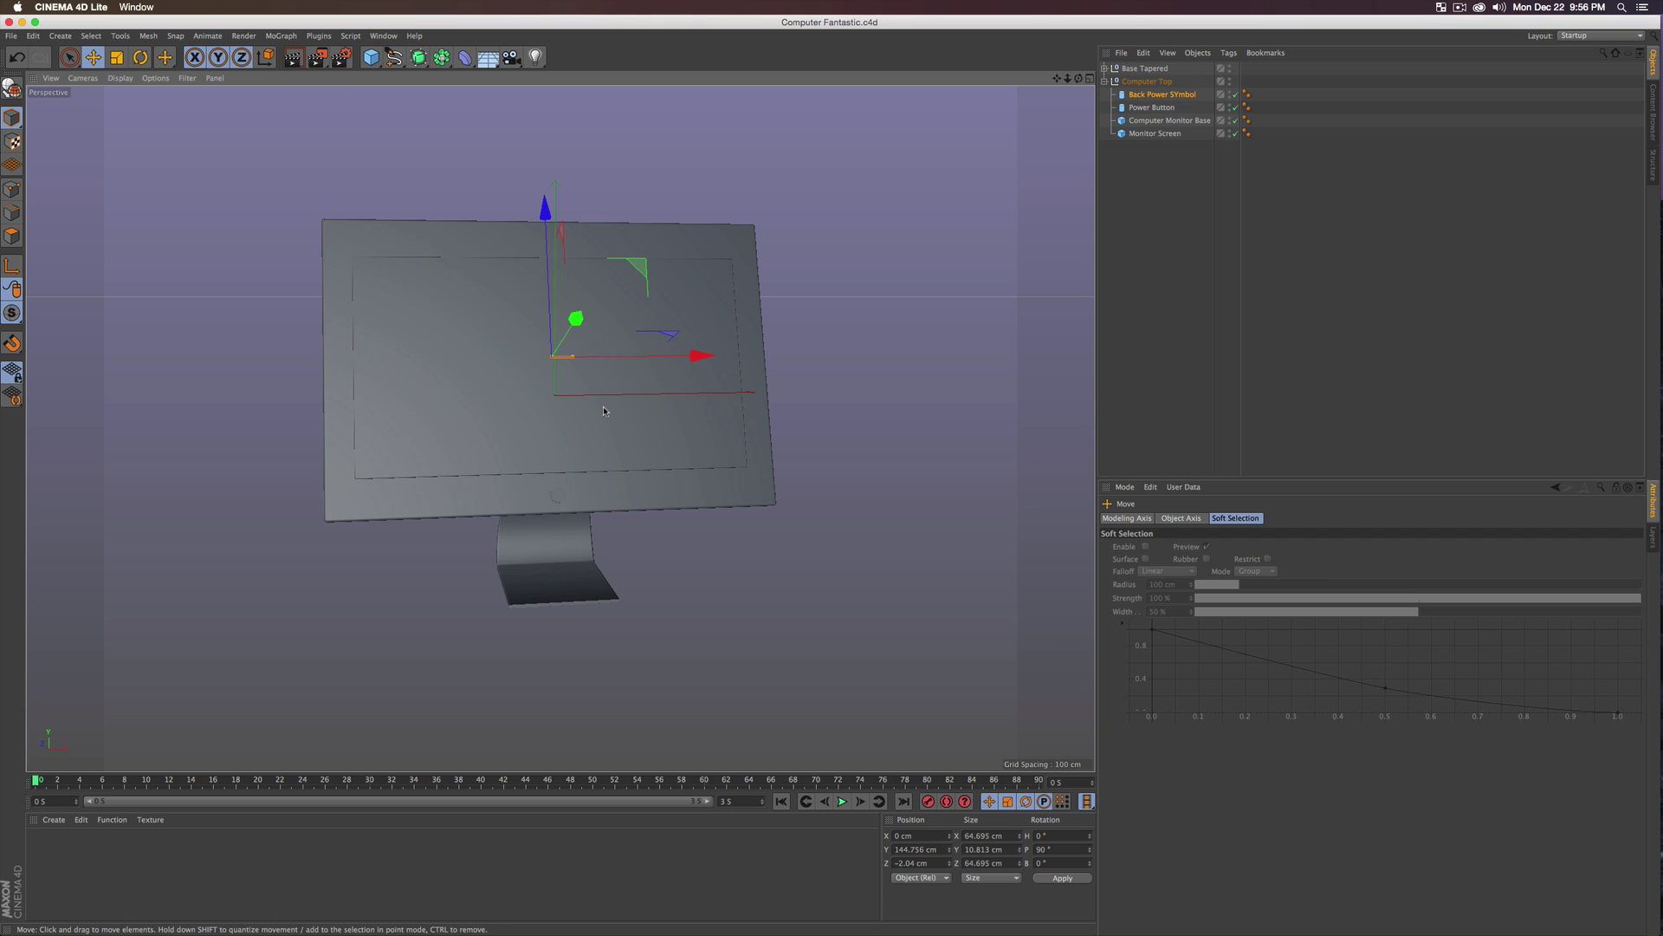
click(1100, 107)
click(1104, 82)
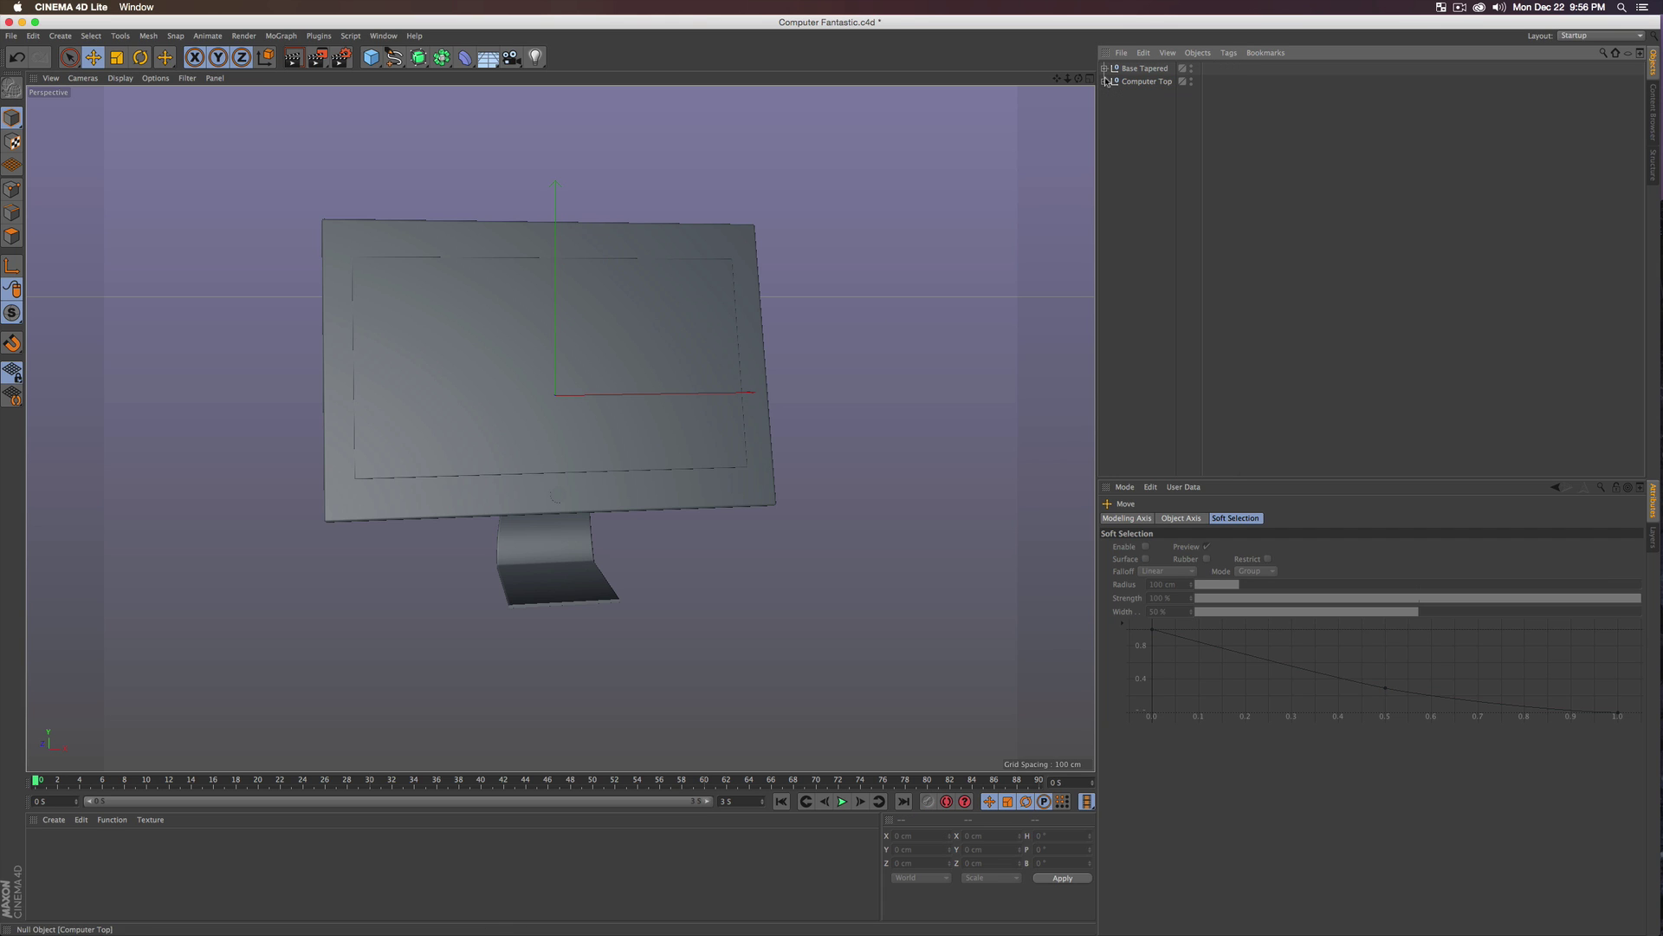
- Create a new material Mat and switch off its Color and Reflectance channels
double_click(67, 851)
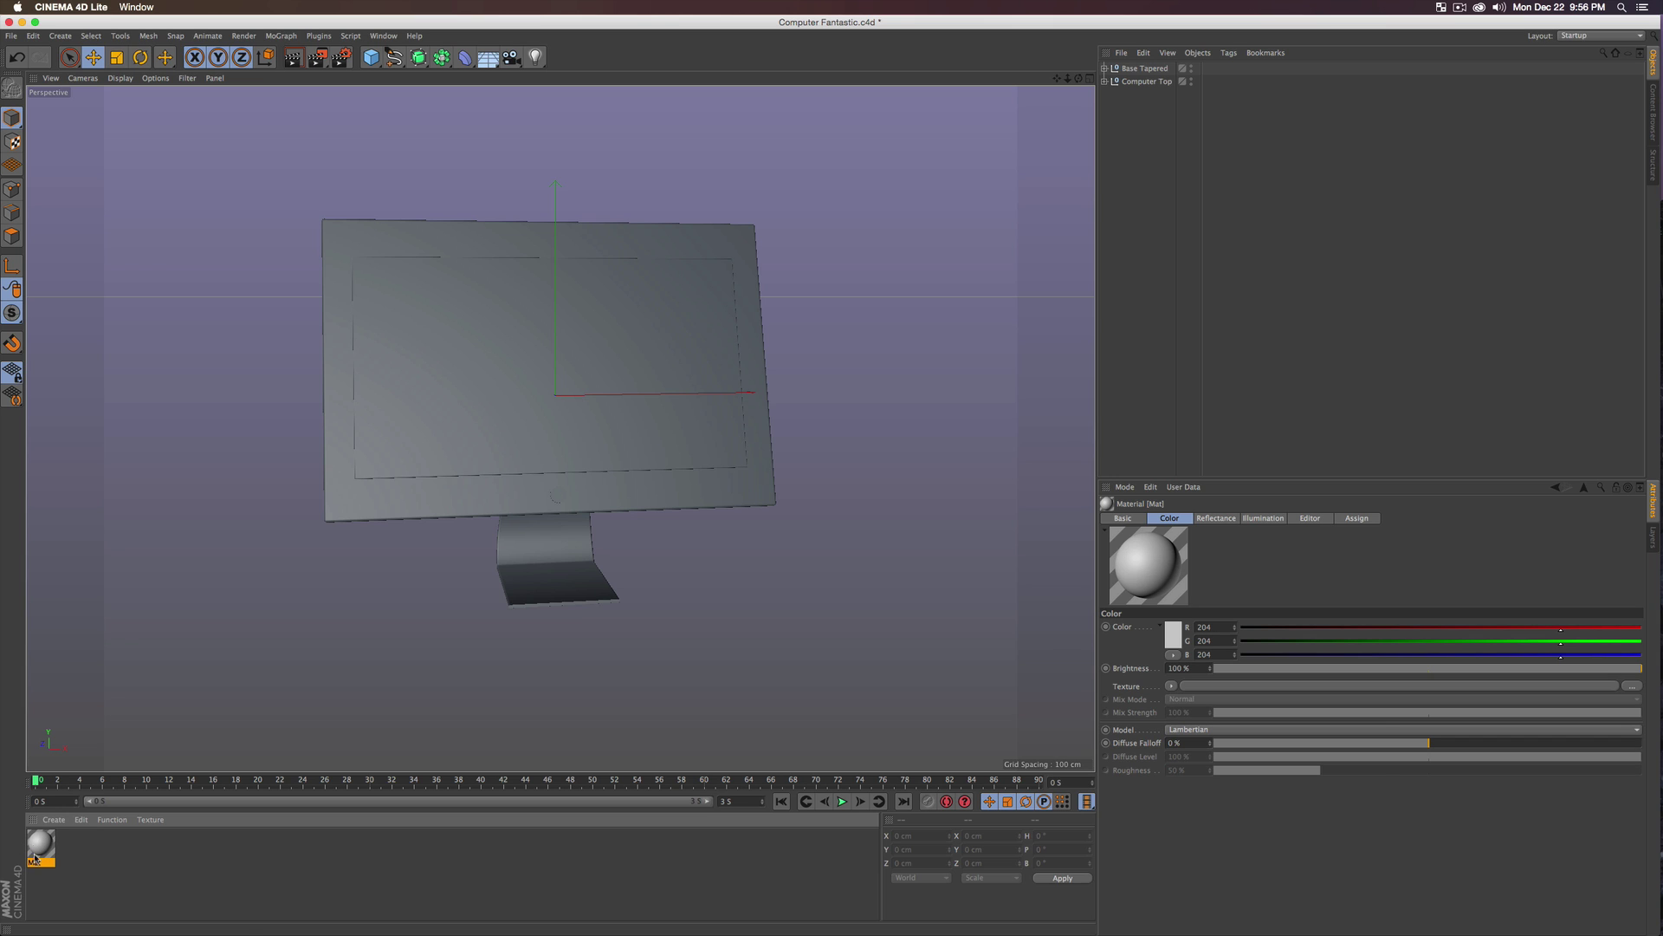
double_click(42, 846)
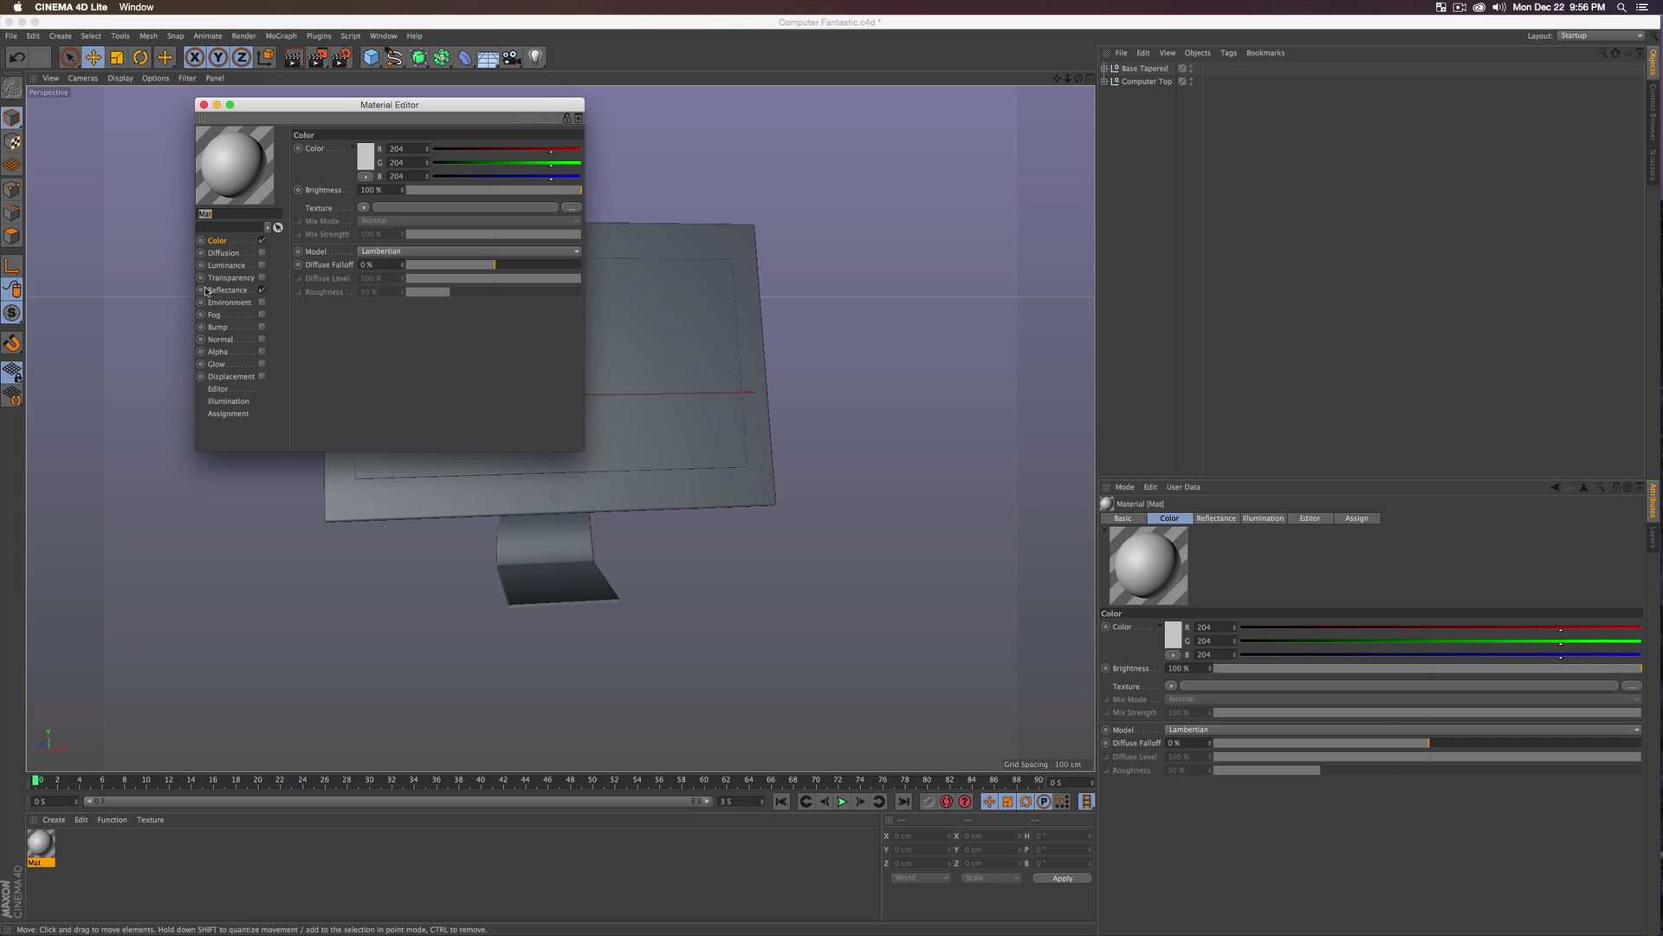
click(262, 241)
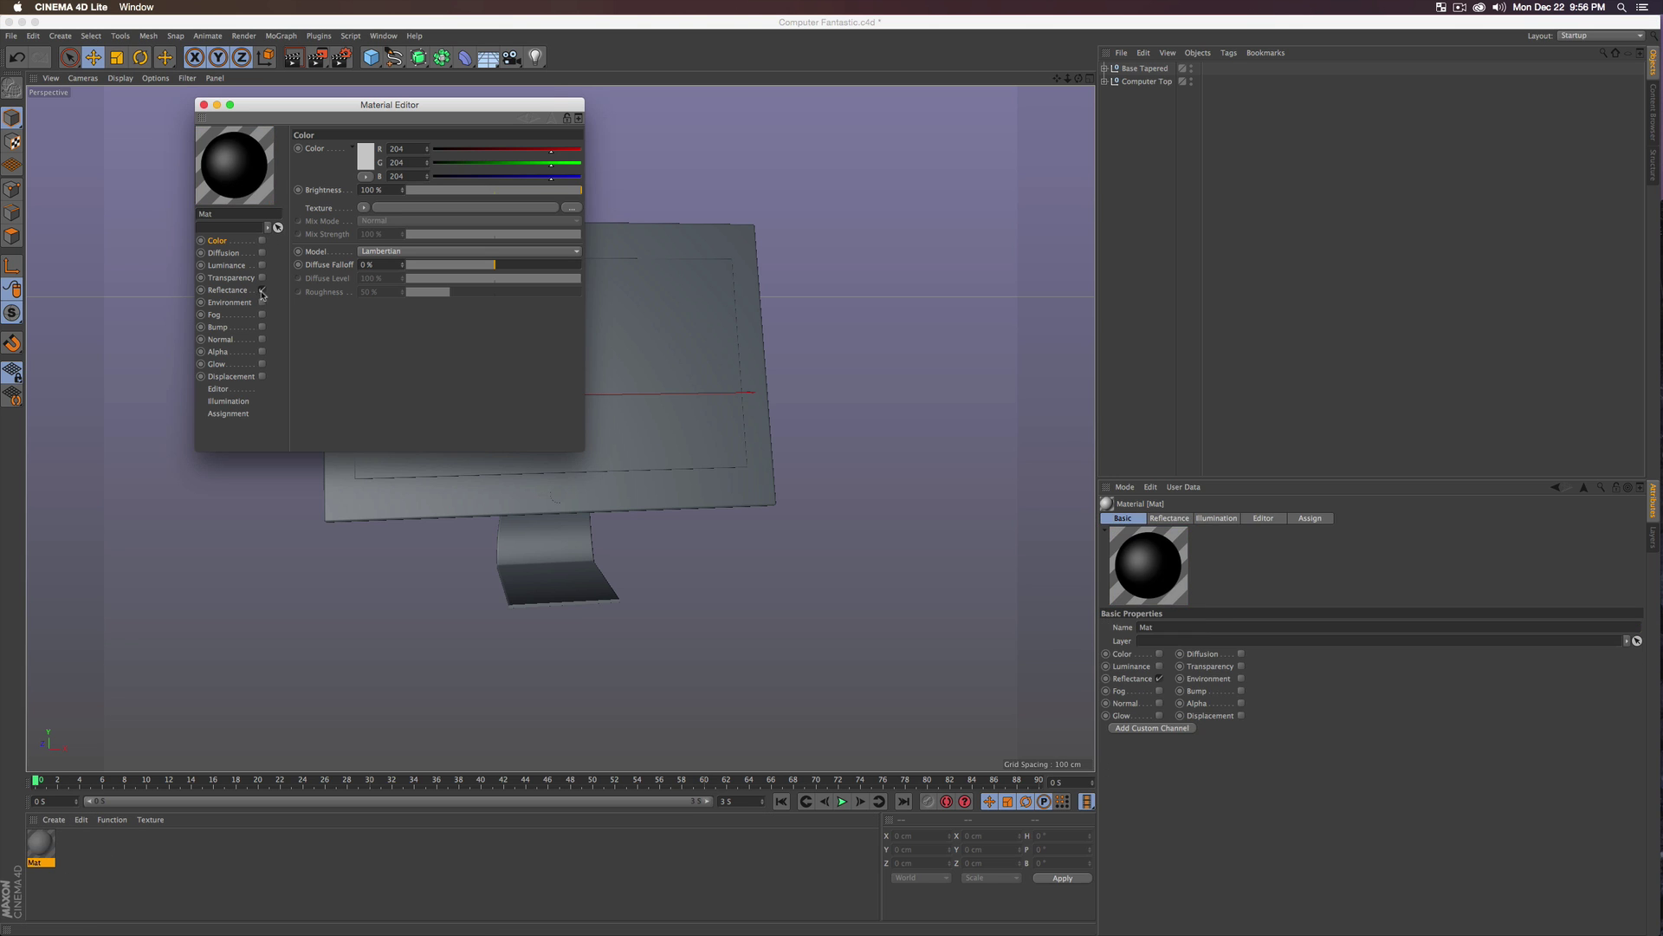
click(262, 289)
drag(580, 448, 809, 584)
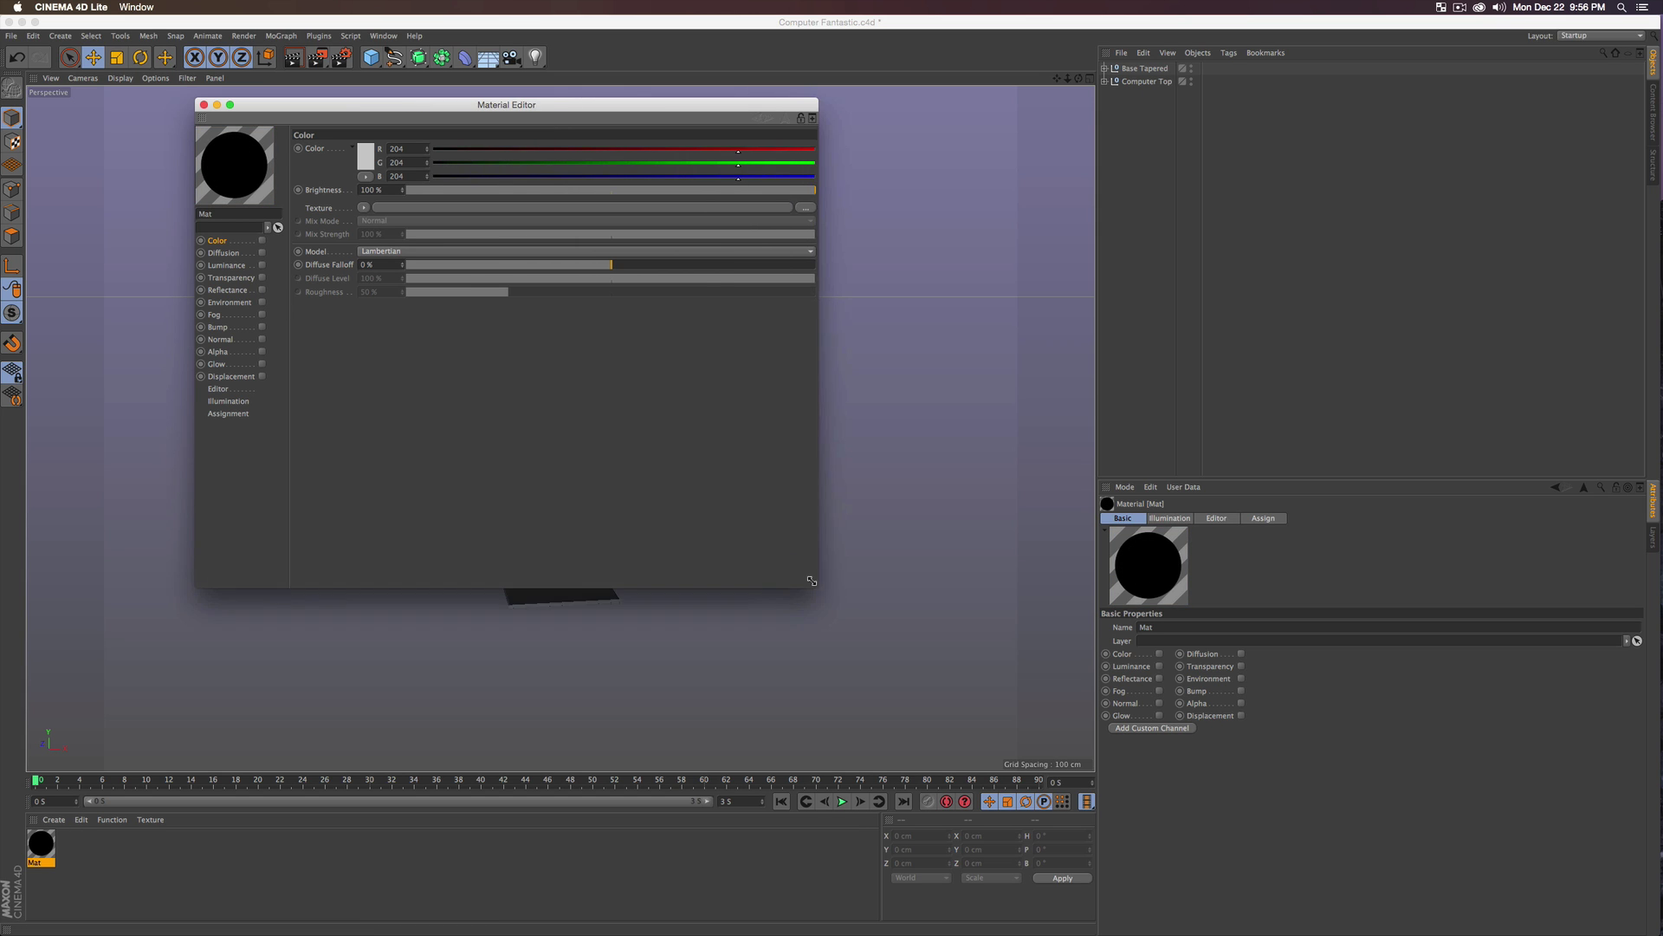
drag(519, 105, 1161, 359)
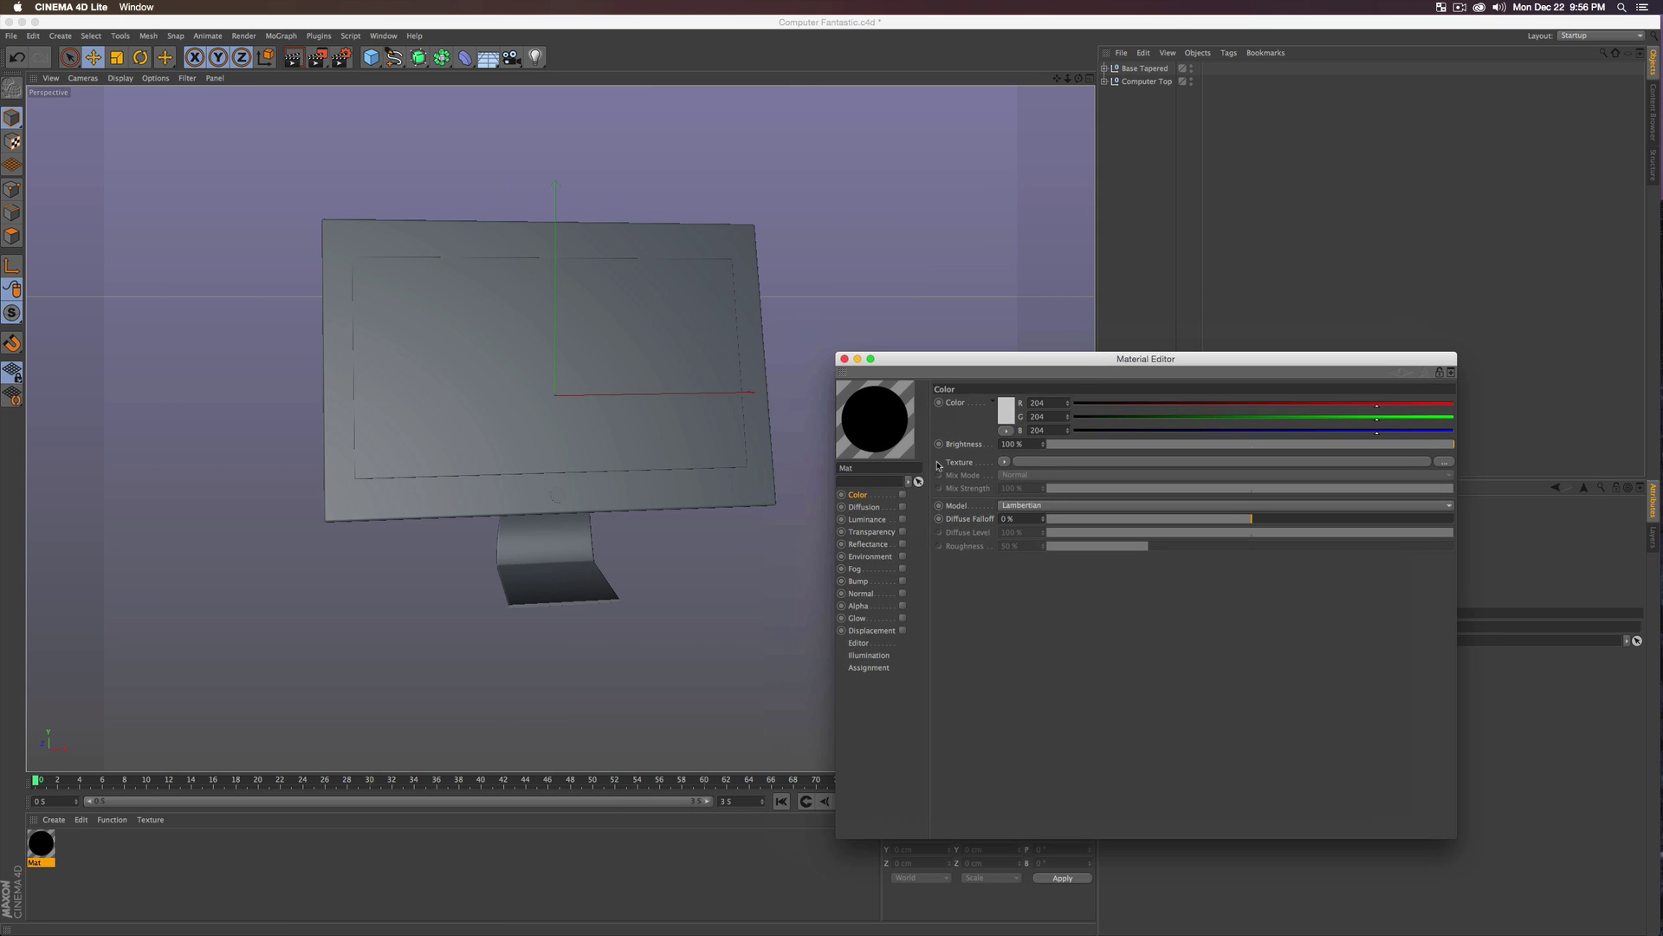
- Enable Luminance on Mat with a bright green colour (R 67, G 205, B 95)
click(902, 519)
click(1003, 411)
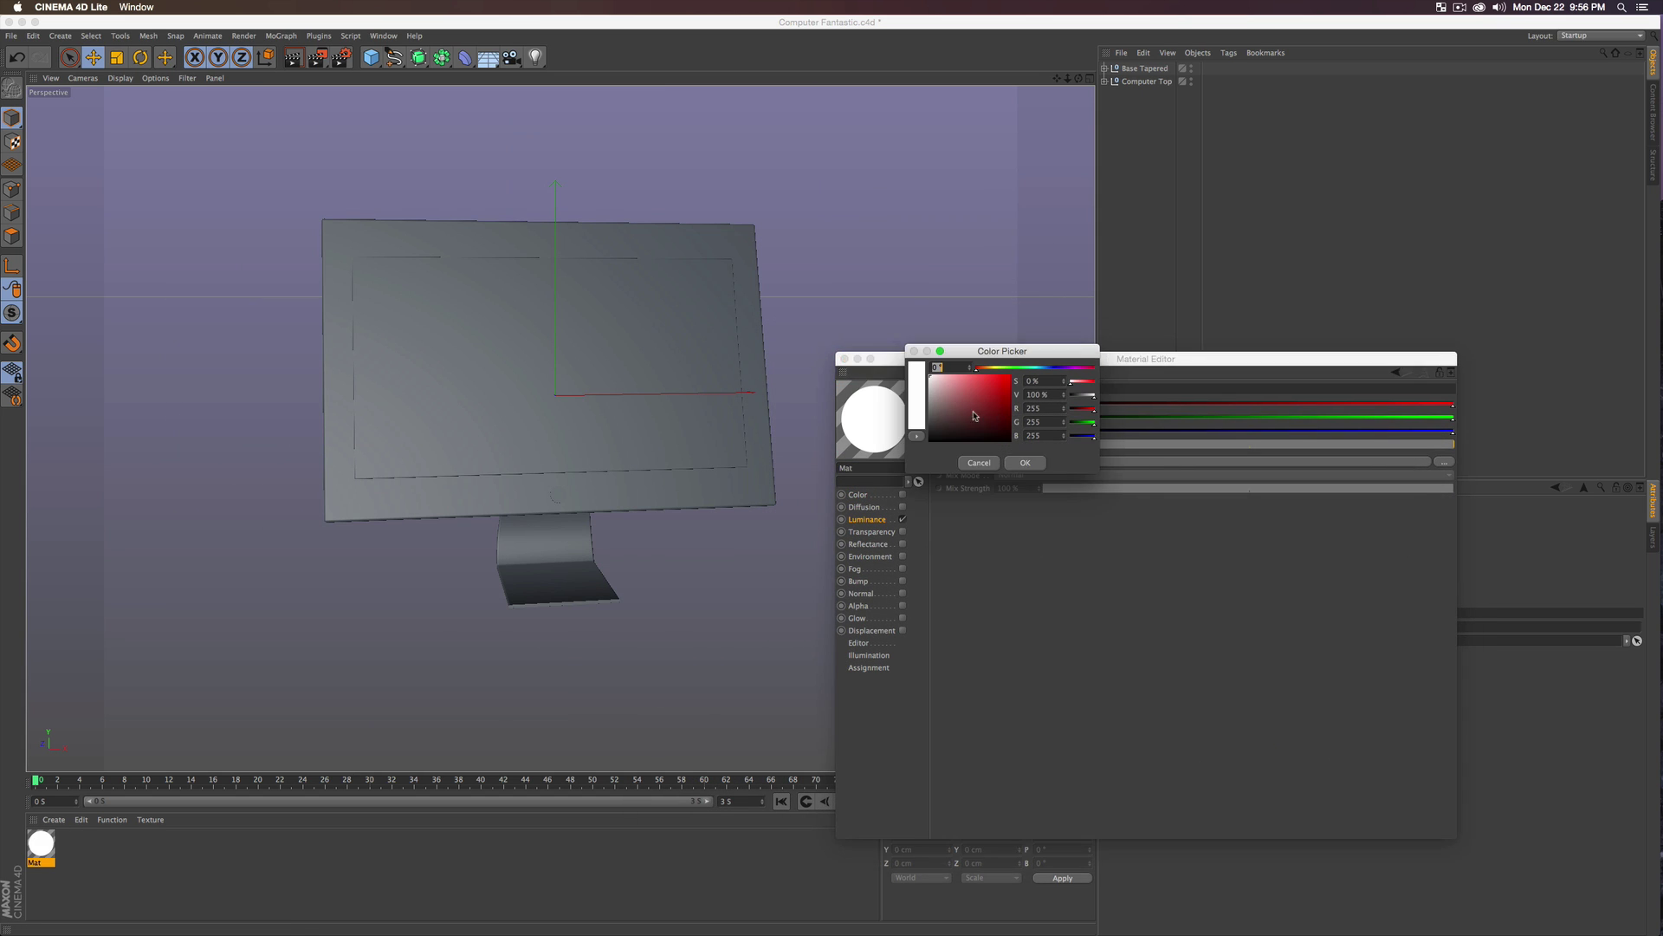
drag(1041, 368, 985, 388)
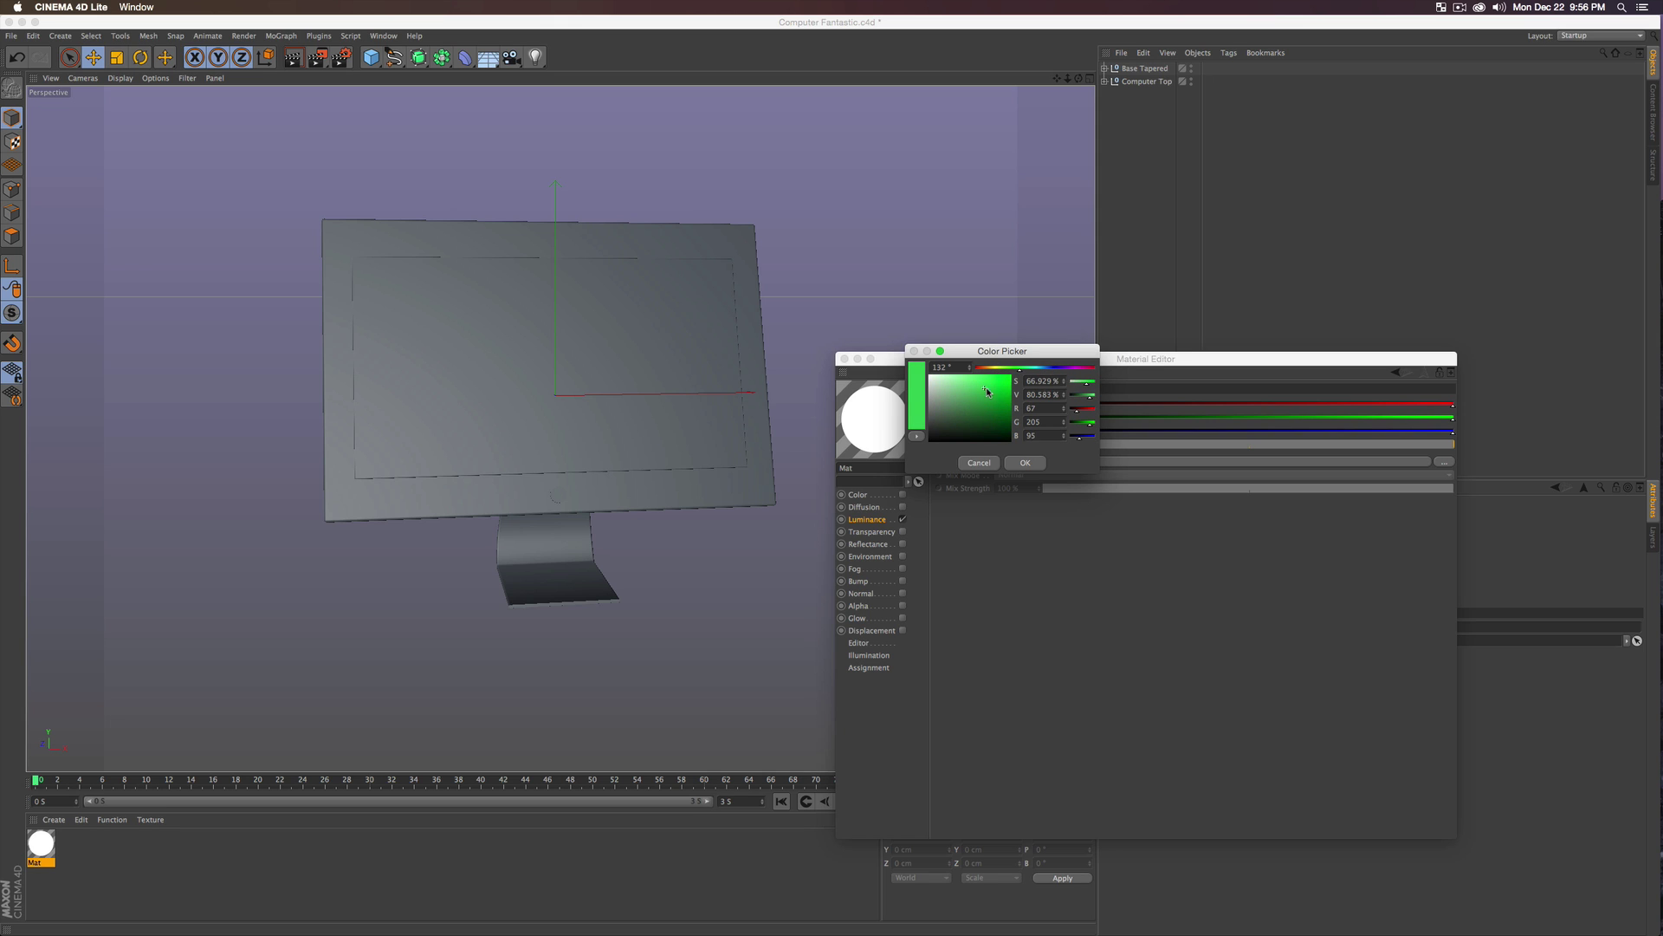
click(1026, 463)
click(845, 359)
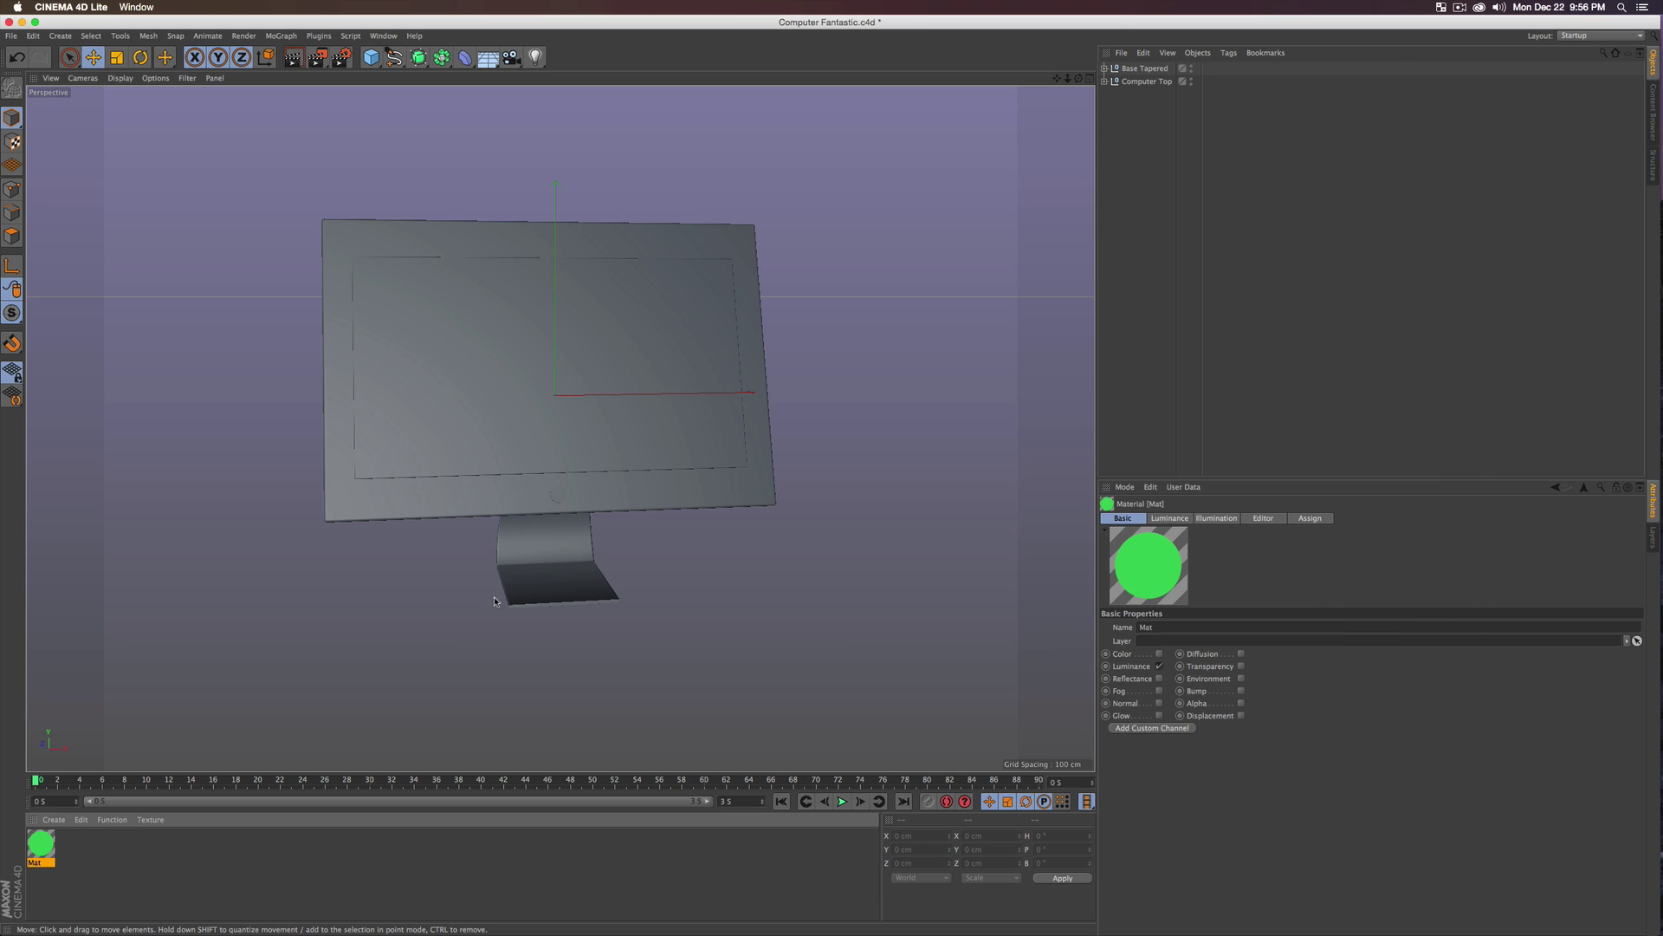
click(118, 847)
- Duplicate Mat and change the copy Mat.1's luminance to purple (R 197, G 85, B 220)
key(super+v)
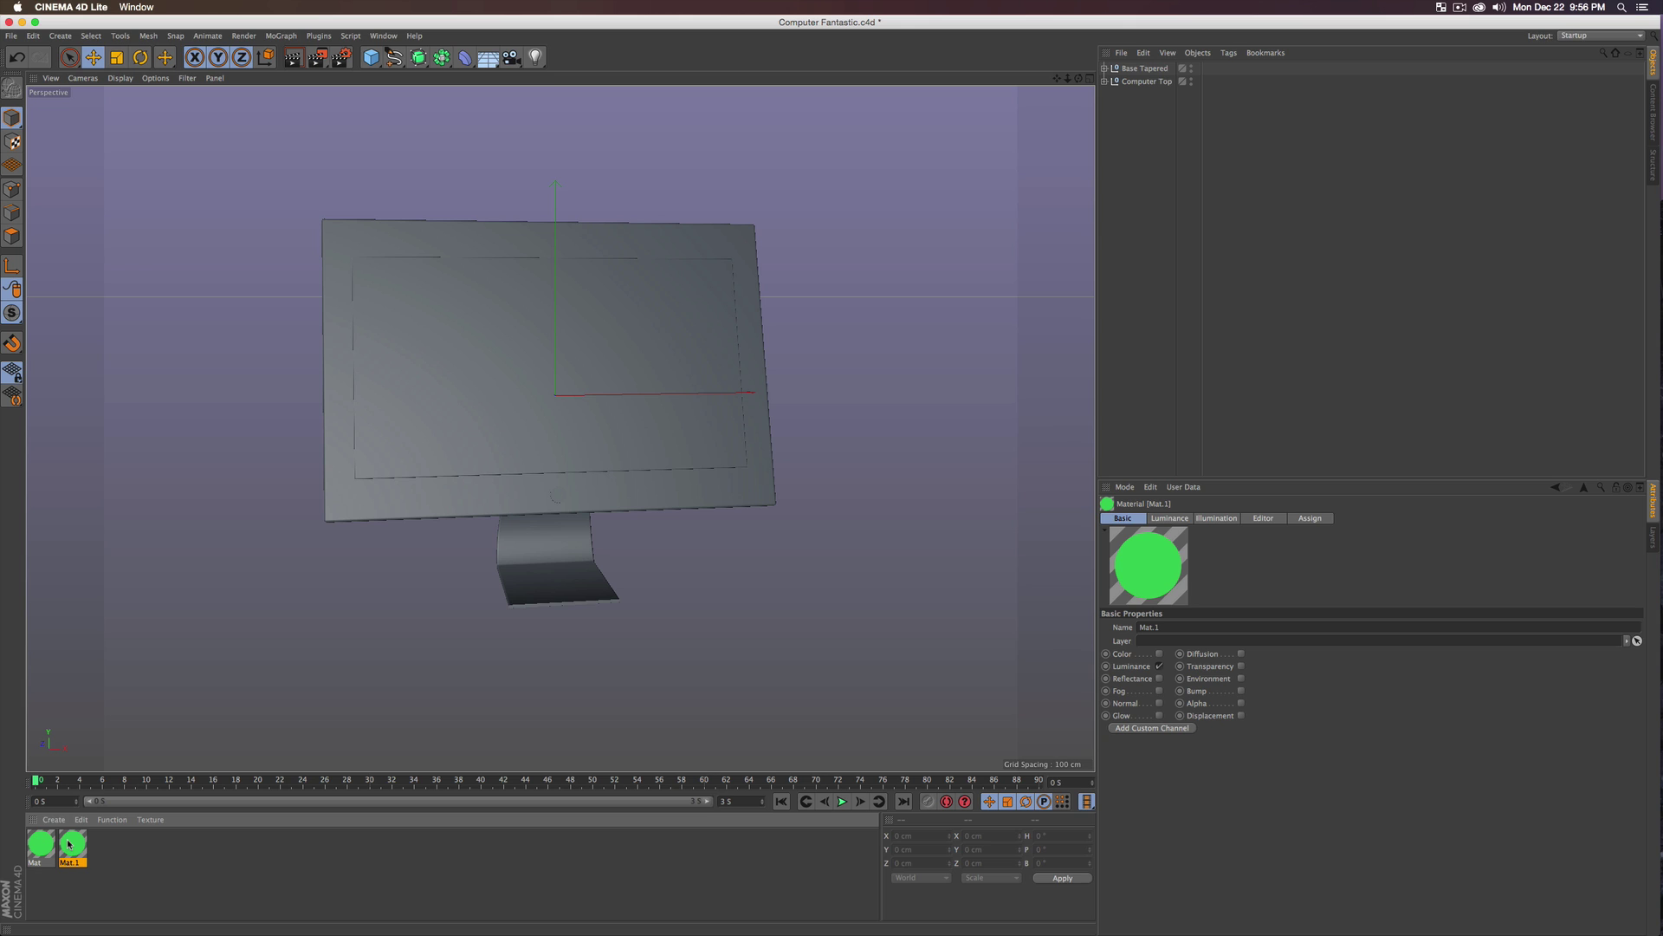
double_click(69, 843)
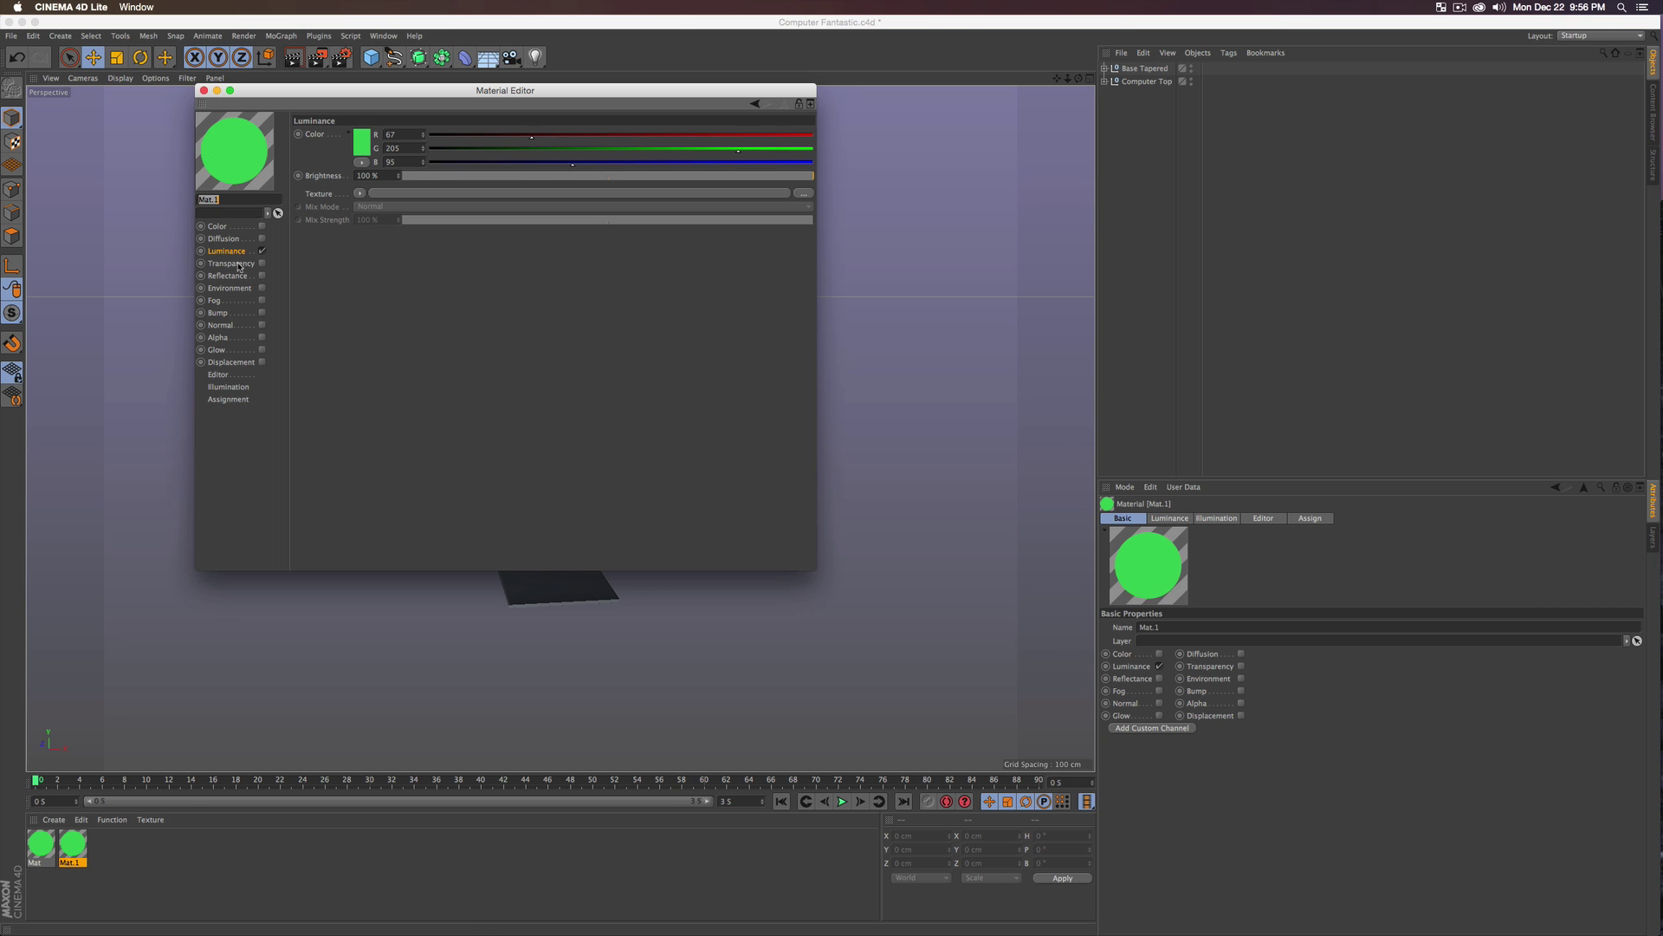
click(363, 136)
drag(397, 102, 431, 102)
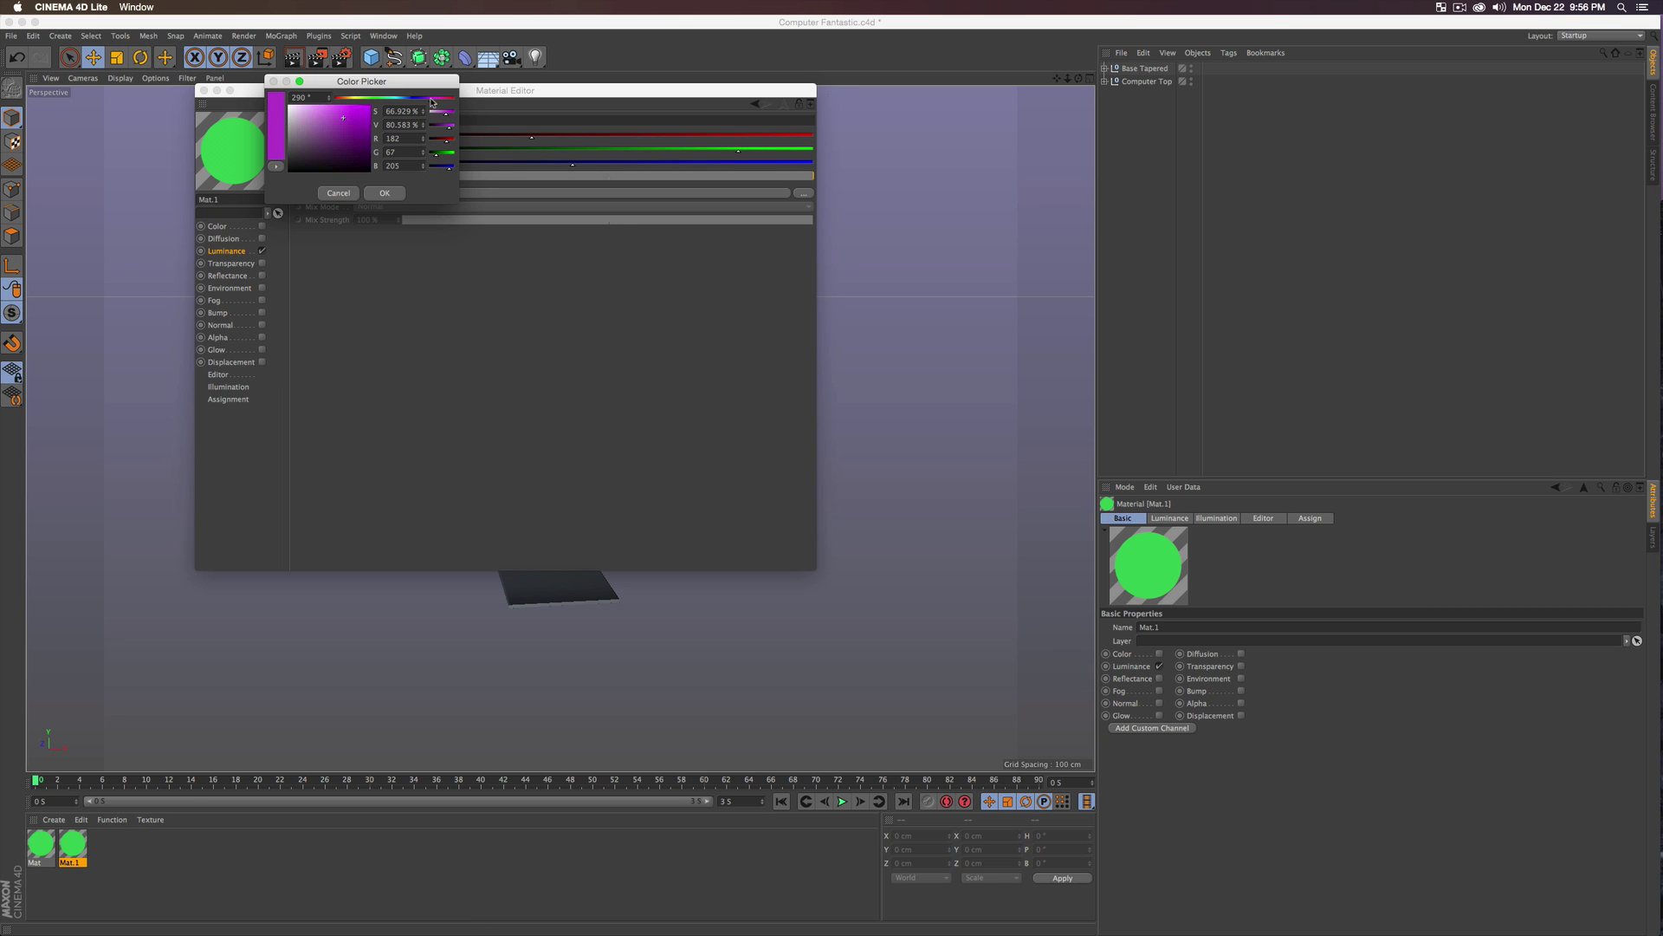
drag(330, 120, 338, 118)
click(392, 194)
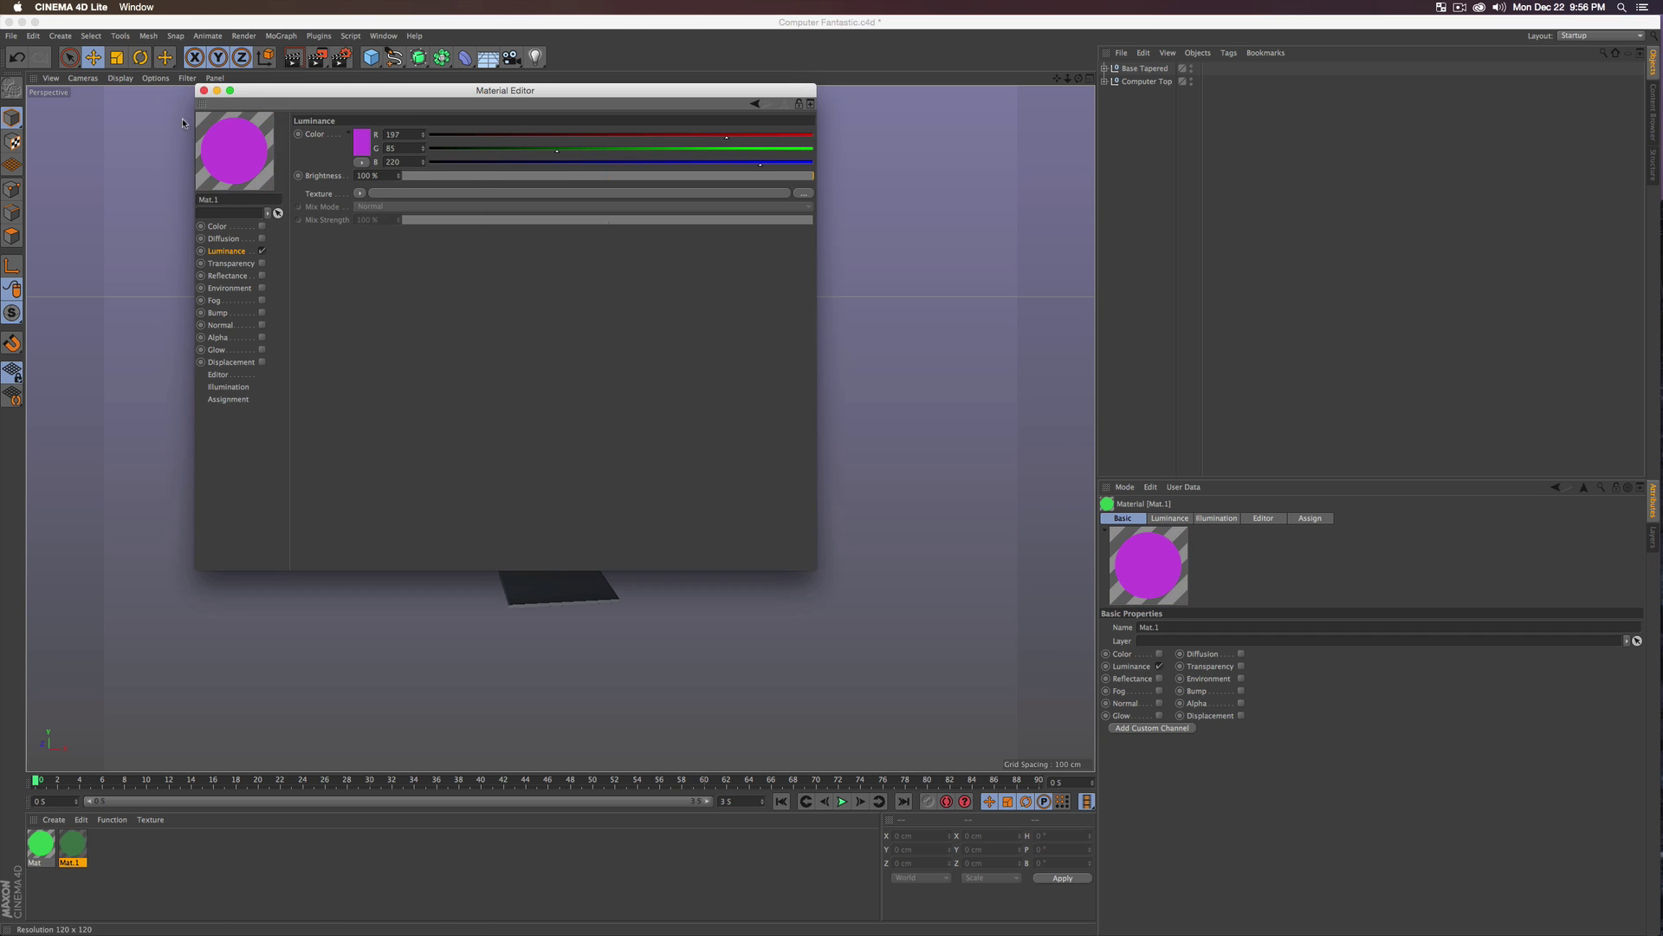
click(204, 90)
- Copy Mat.1 to make Mat.2 and open its settings
click(90, 860)
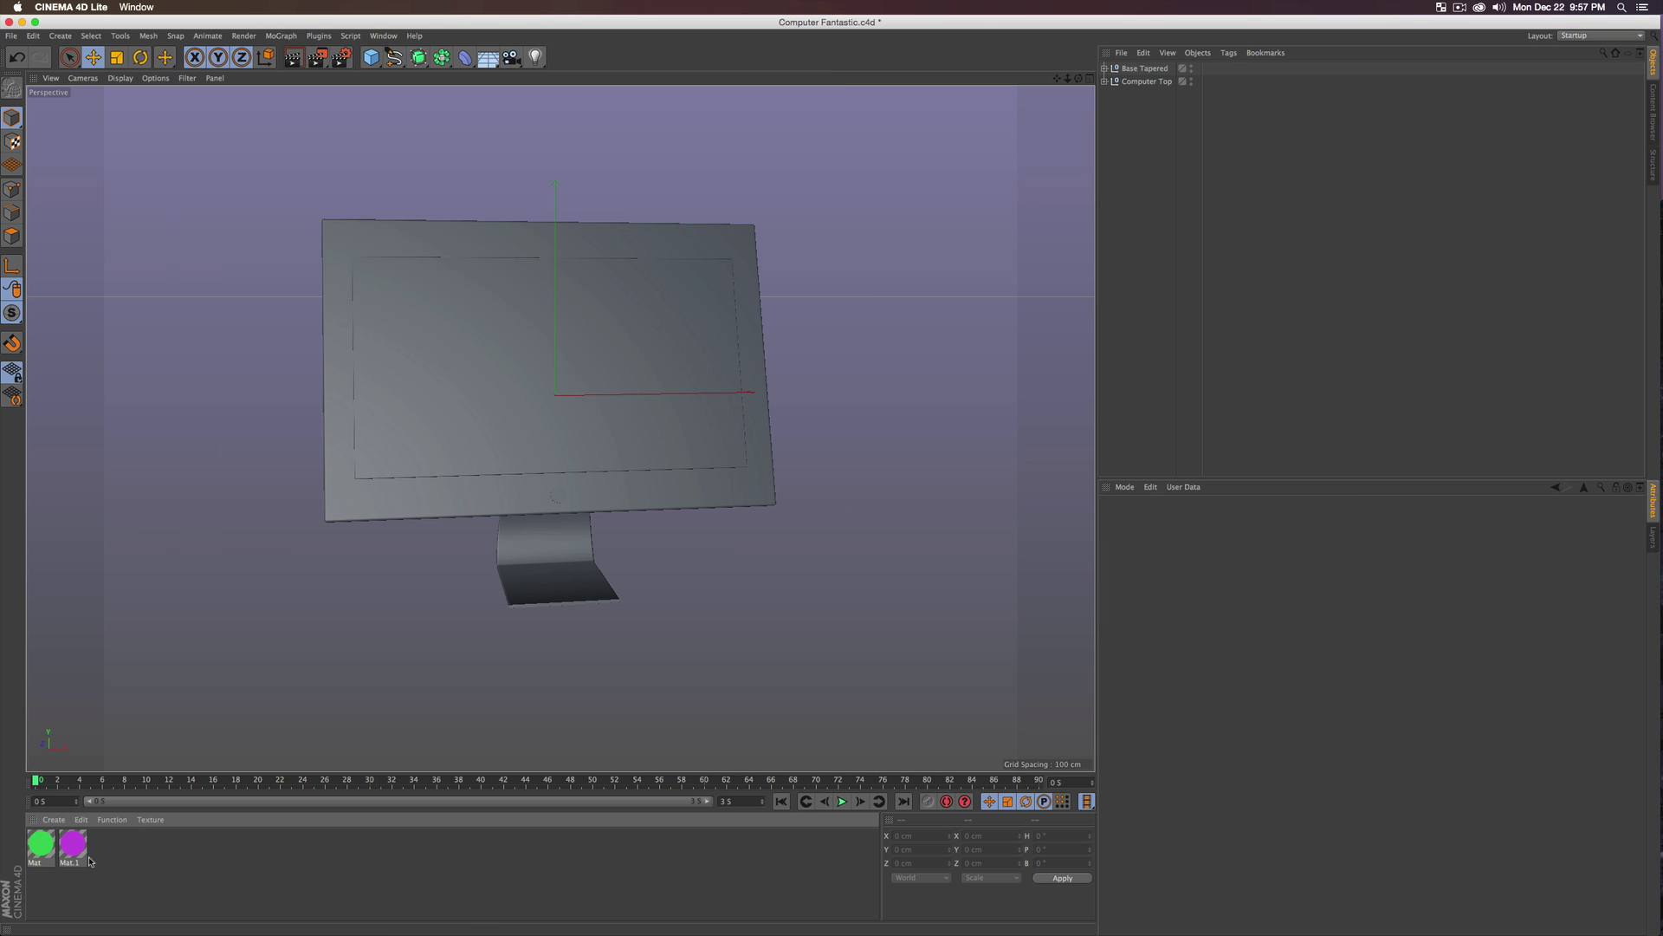
ctrl+drag(159, 873, 159, 873)
double_click(104, 843)
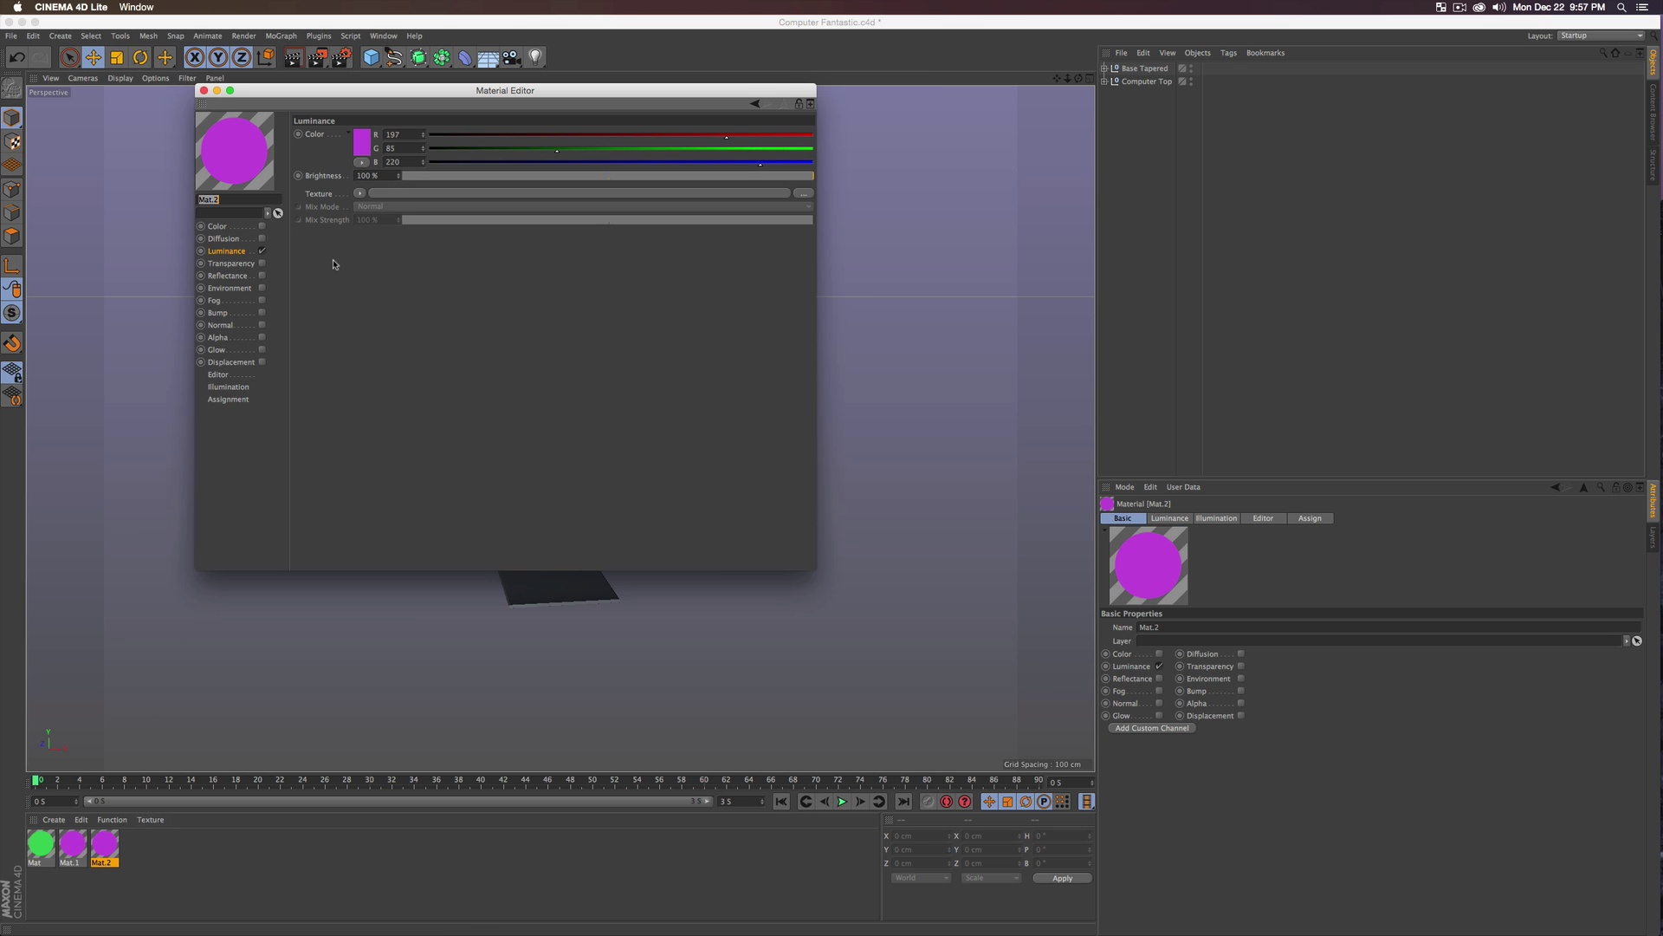
- Give Mat.2 a vertical Gradient luminance texture with interpolation set to None
click(368, 192)
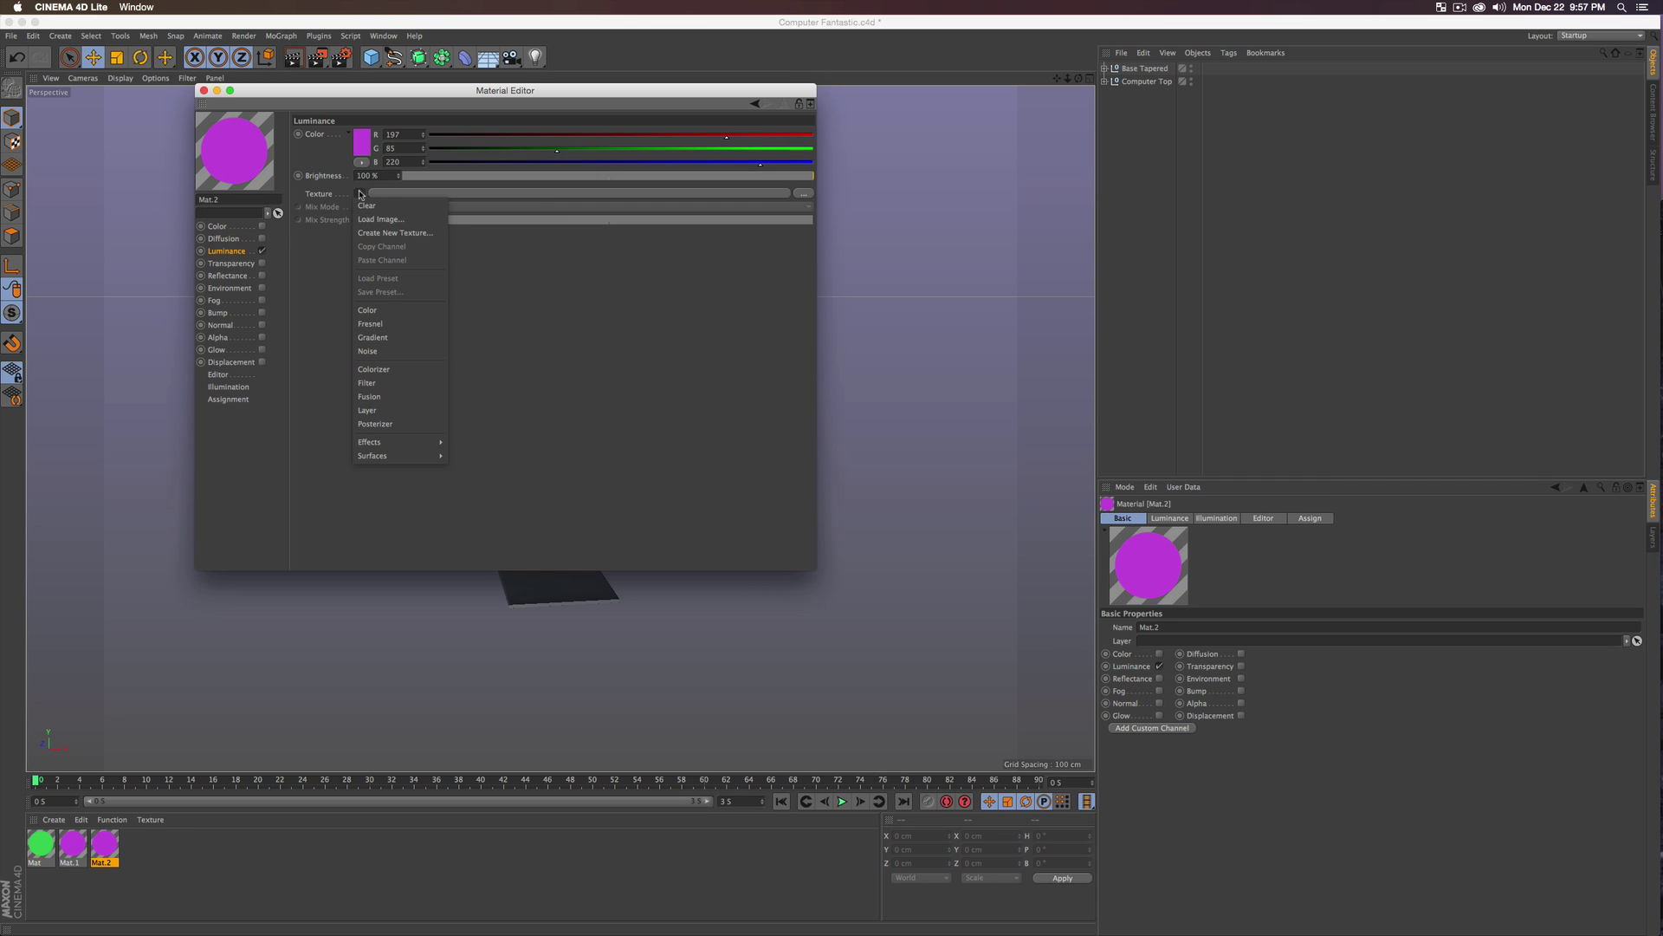
click(373, 339)
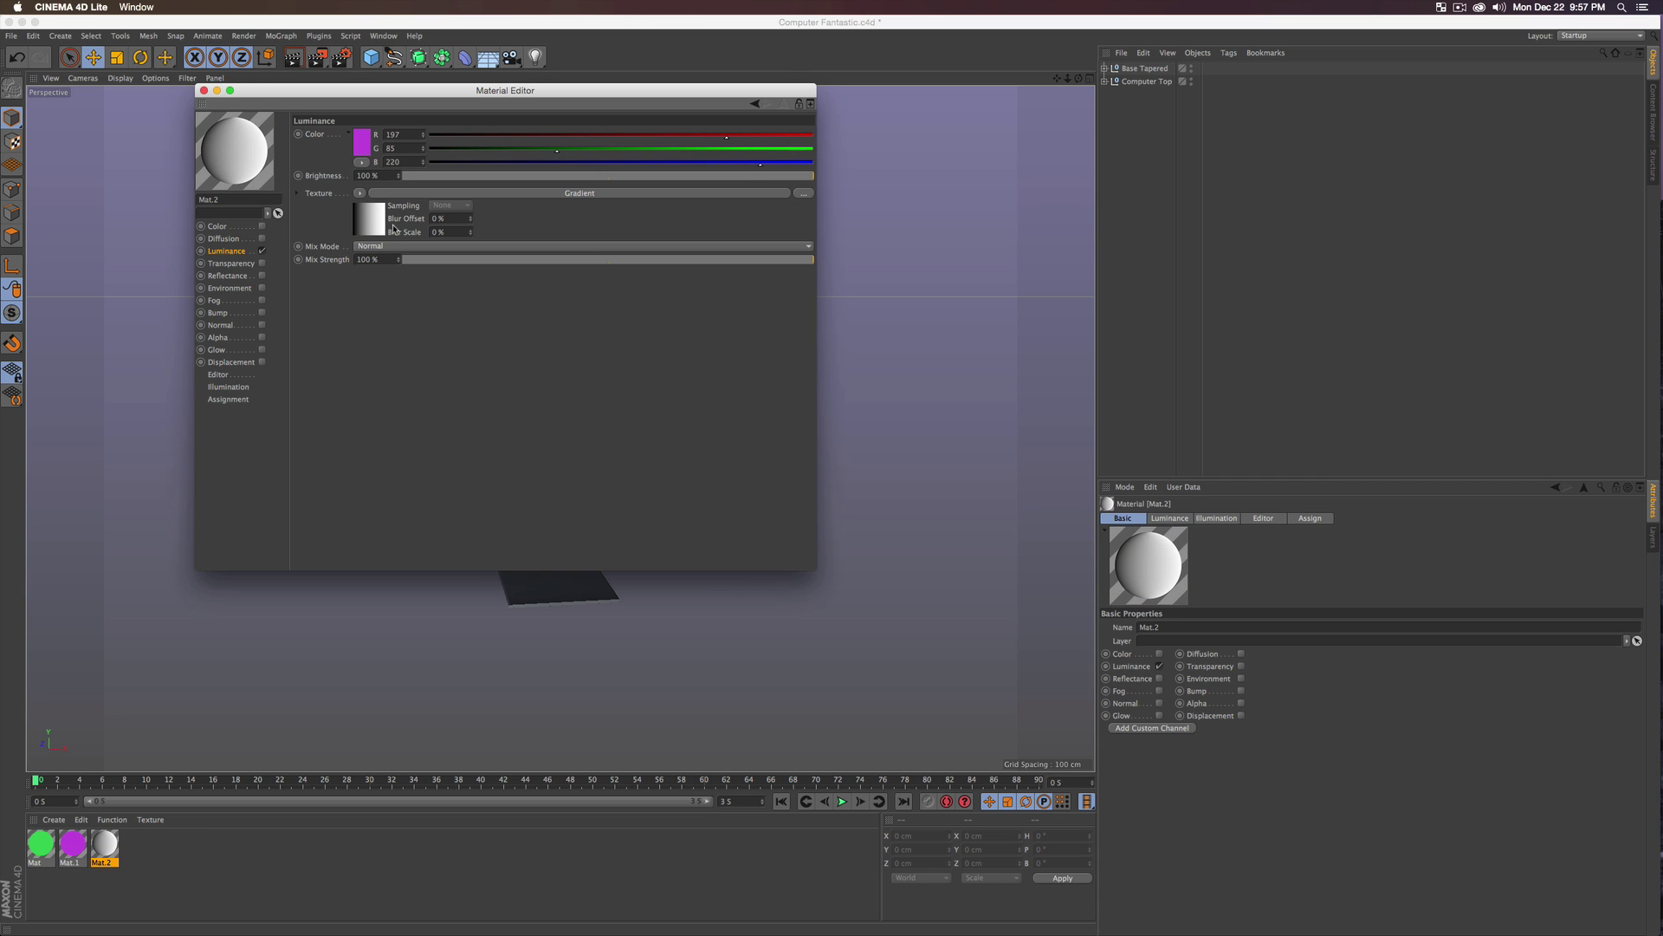
click(372, 219)
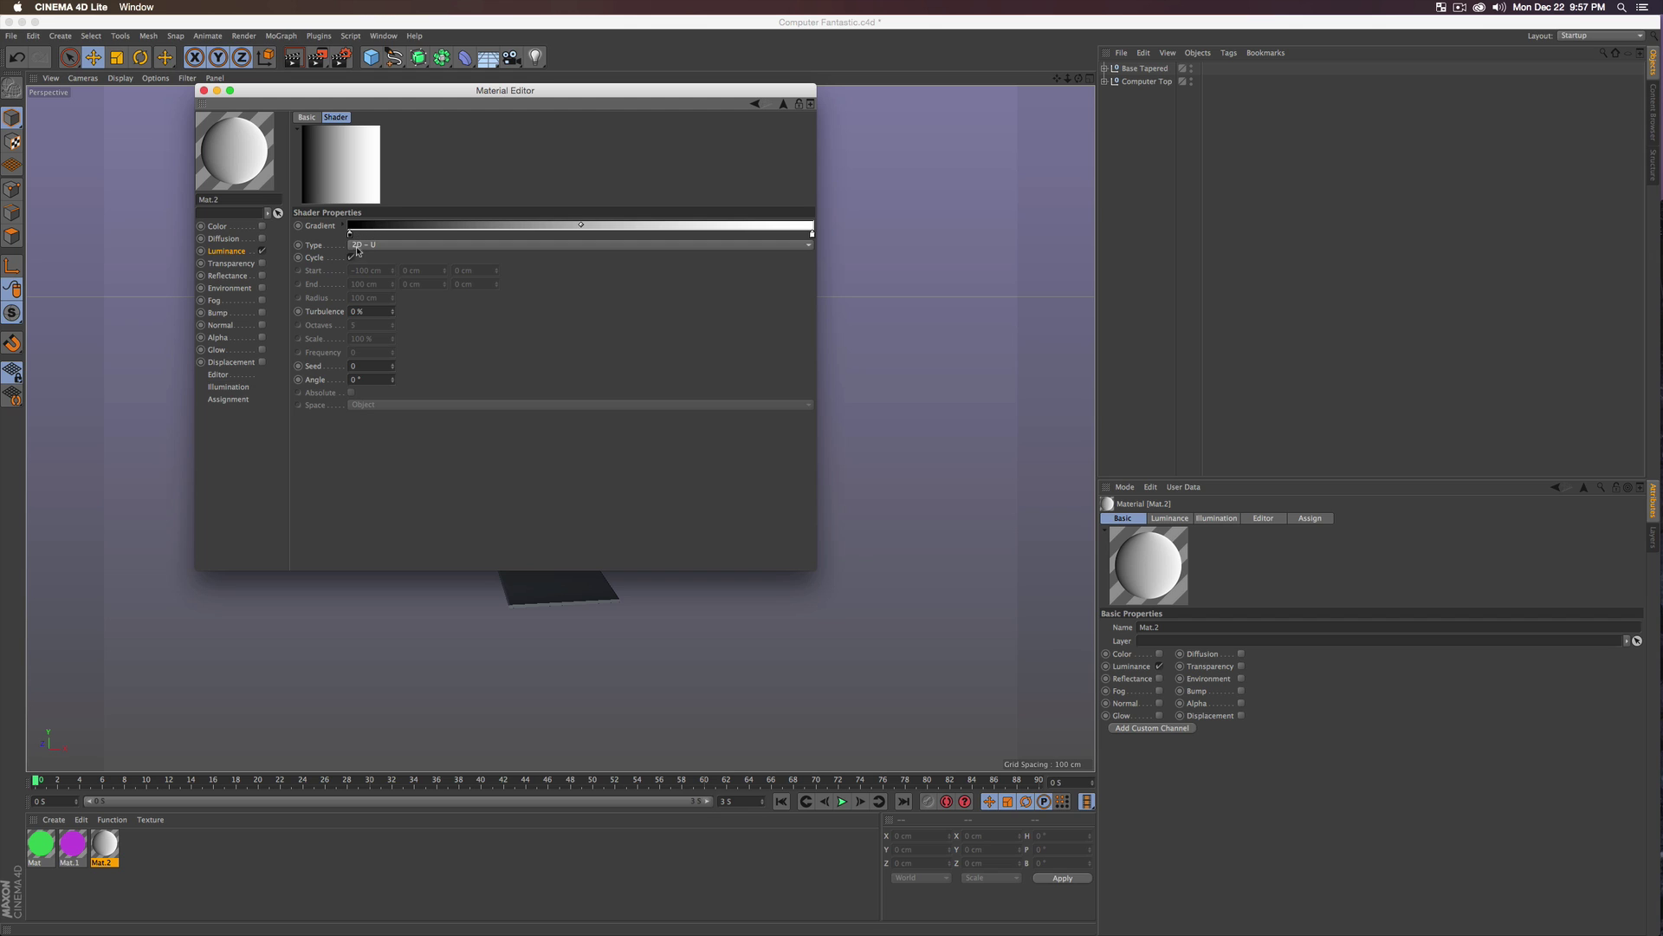
click(357, 246)
click(374, 272)
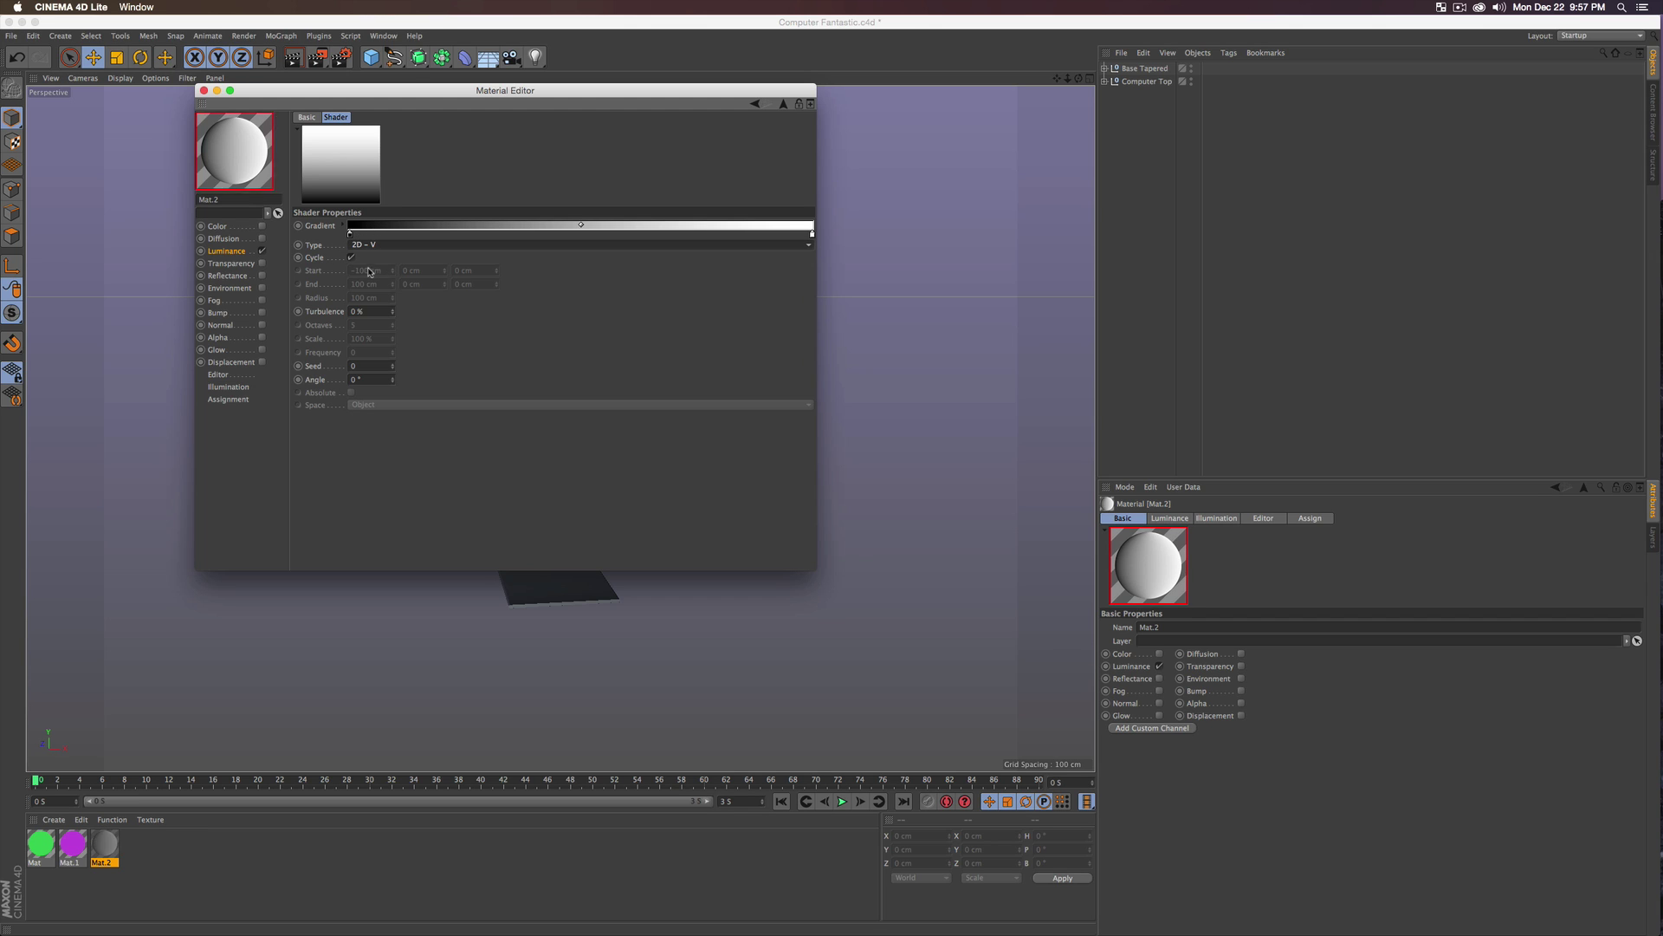
click(343, 227)
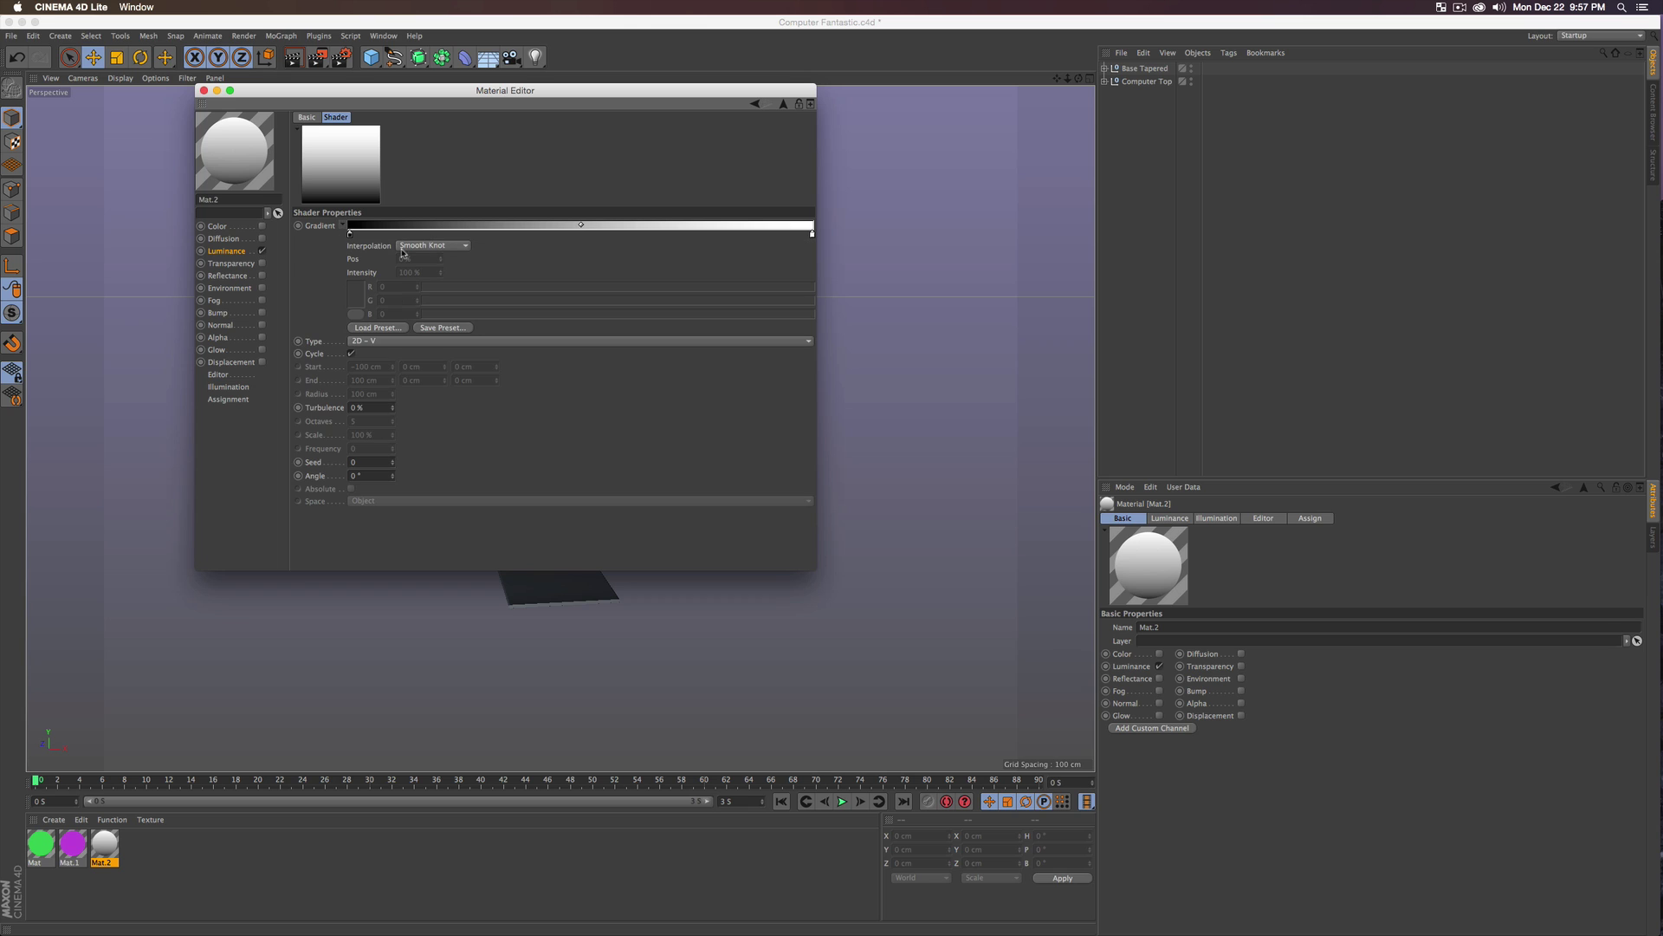
click(405, 247)
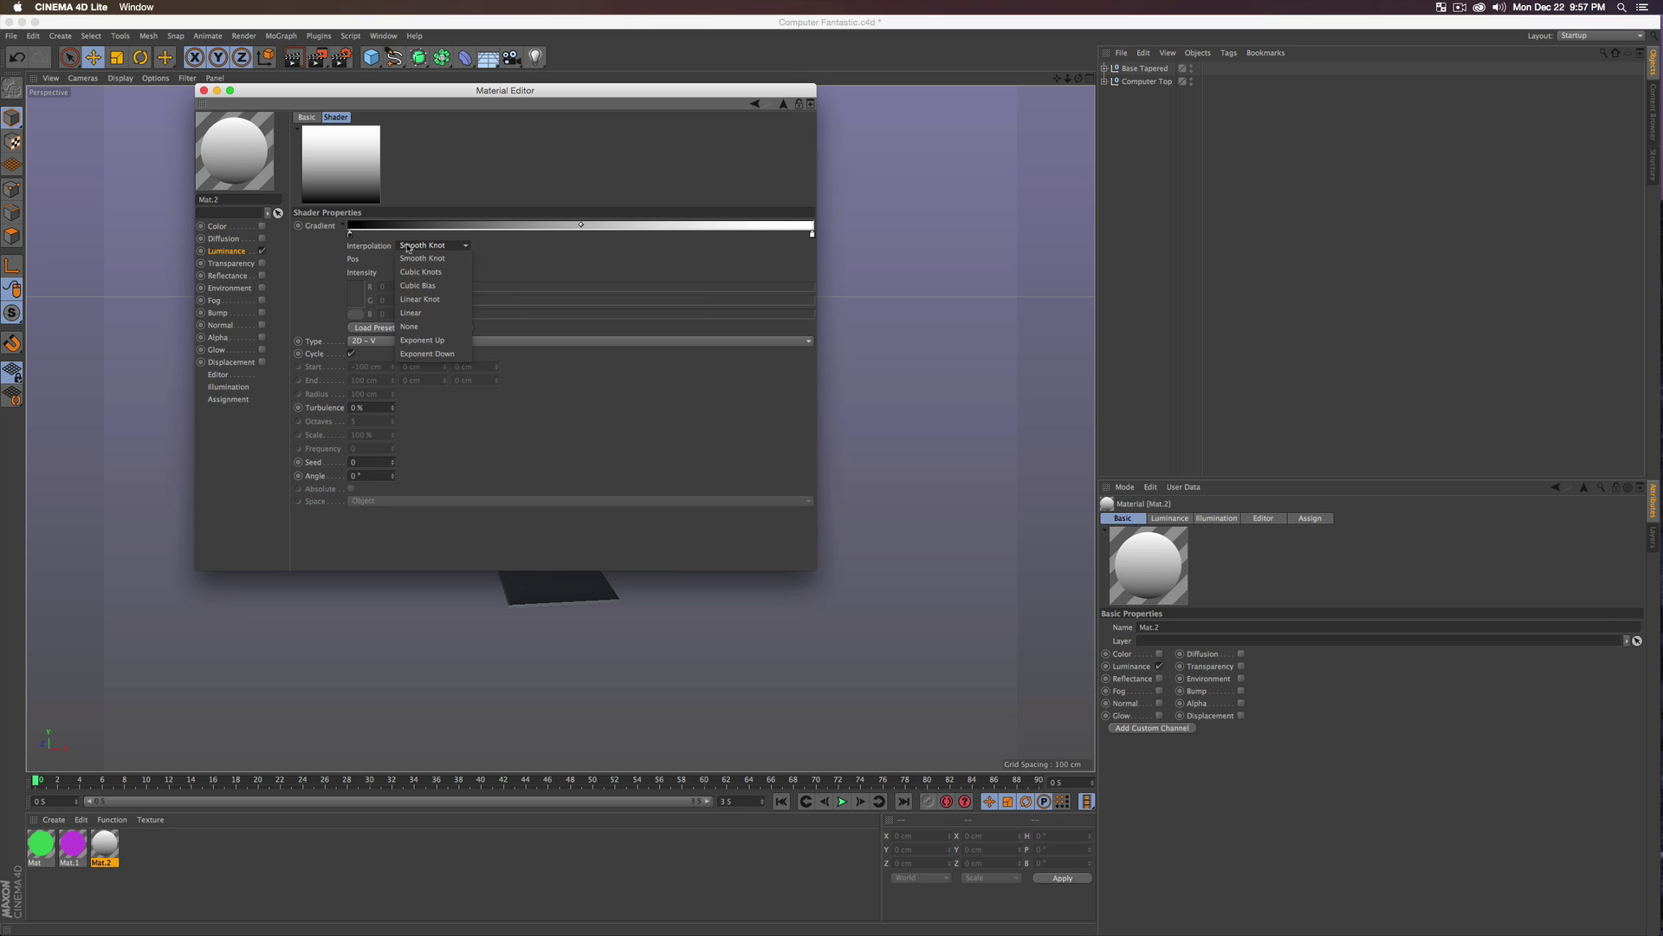
click(430, 326)
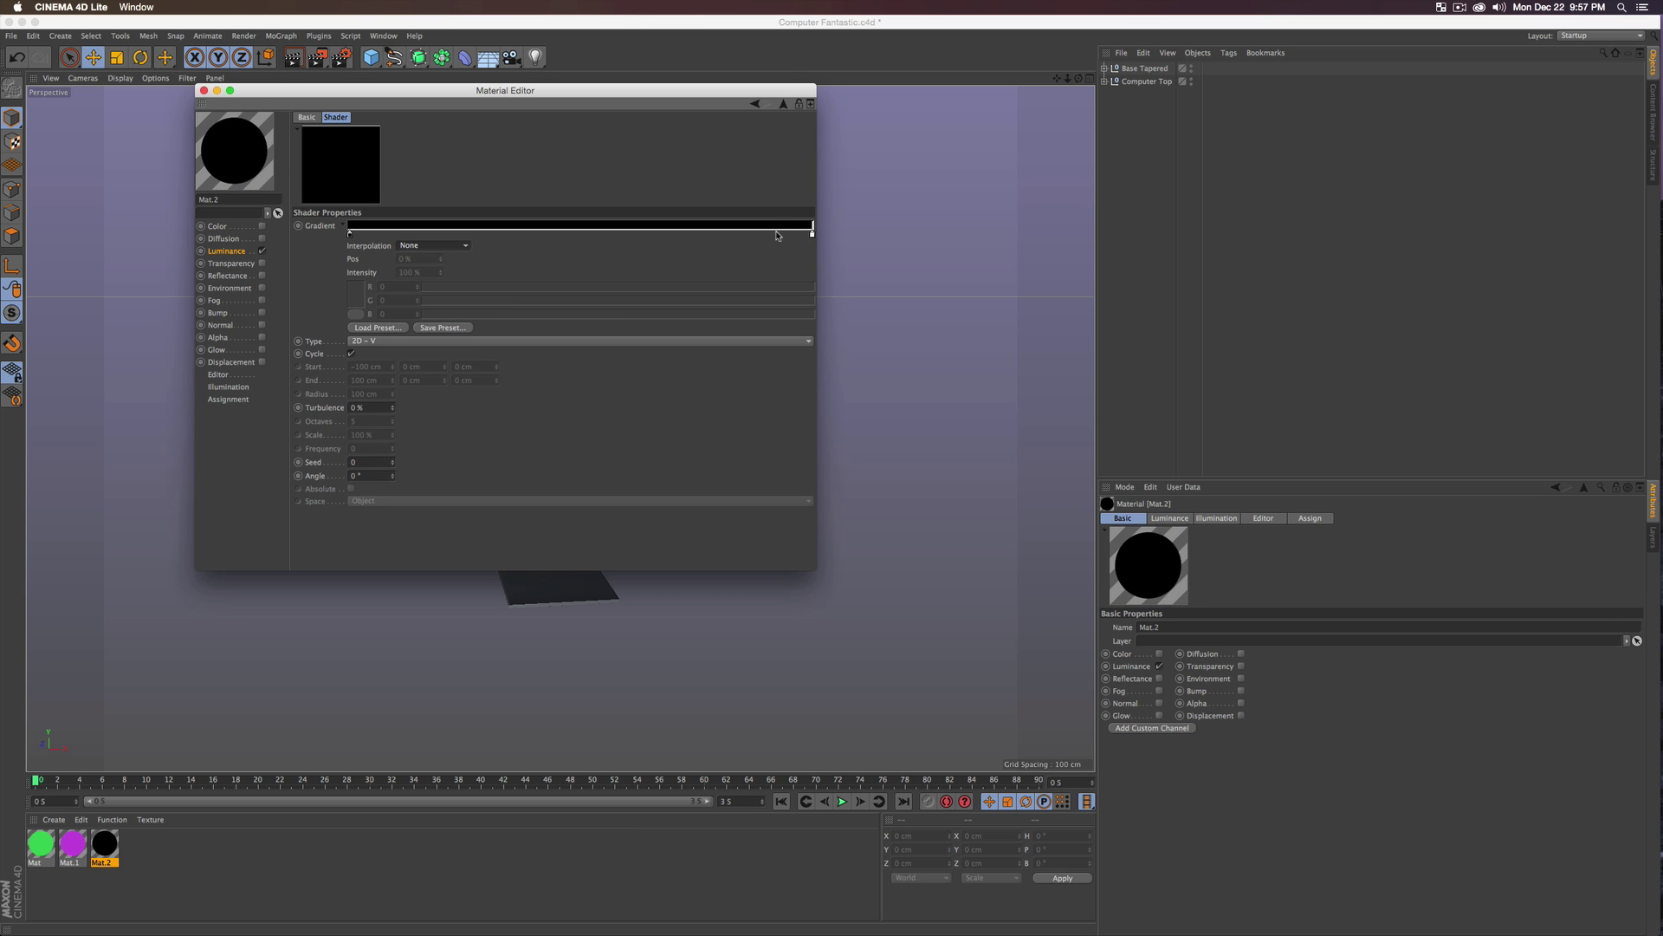
- Move the right gradient stop to about 24% and colour the left stop green
drag(813, 234, 461, 234)
drag(441, 97, 1039, 225)
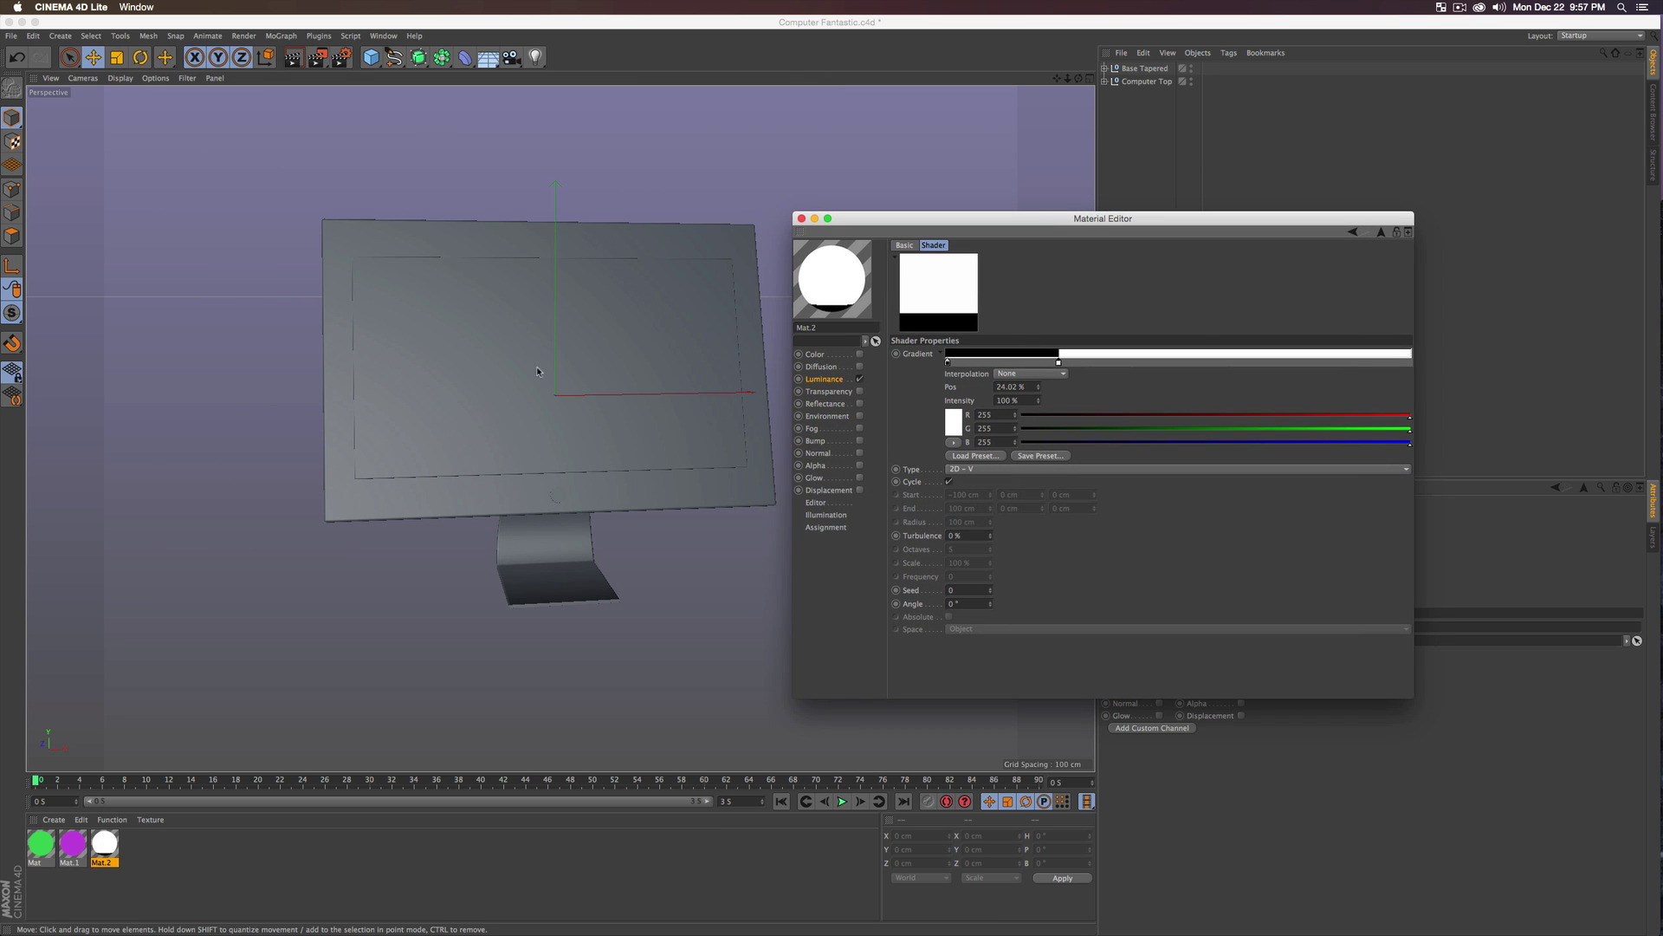
double_click(948, 364)
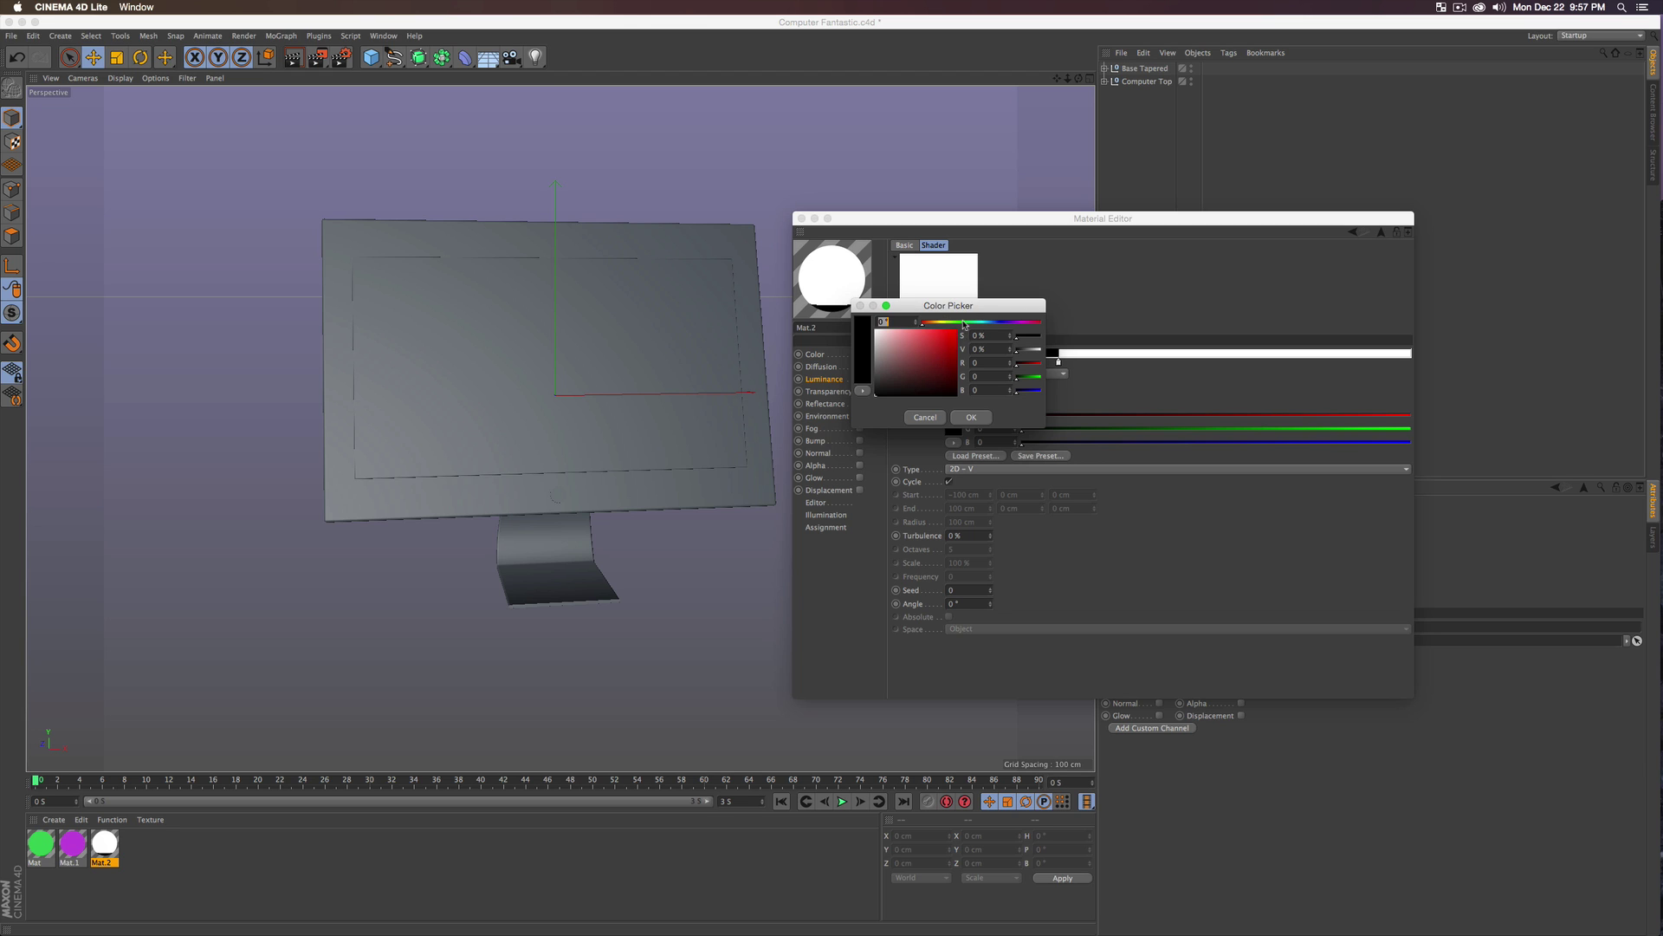
drag(965, 324, 982, 324)
click(937, 356)
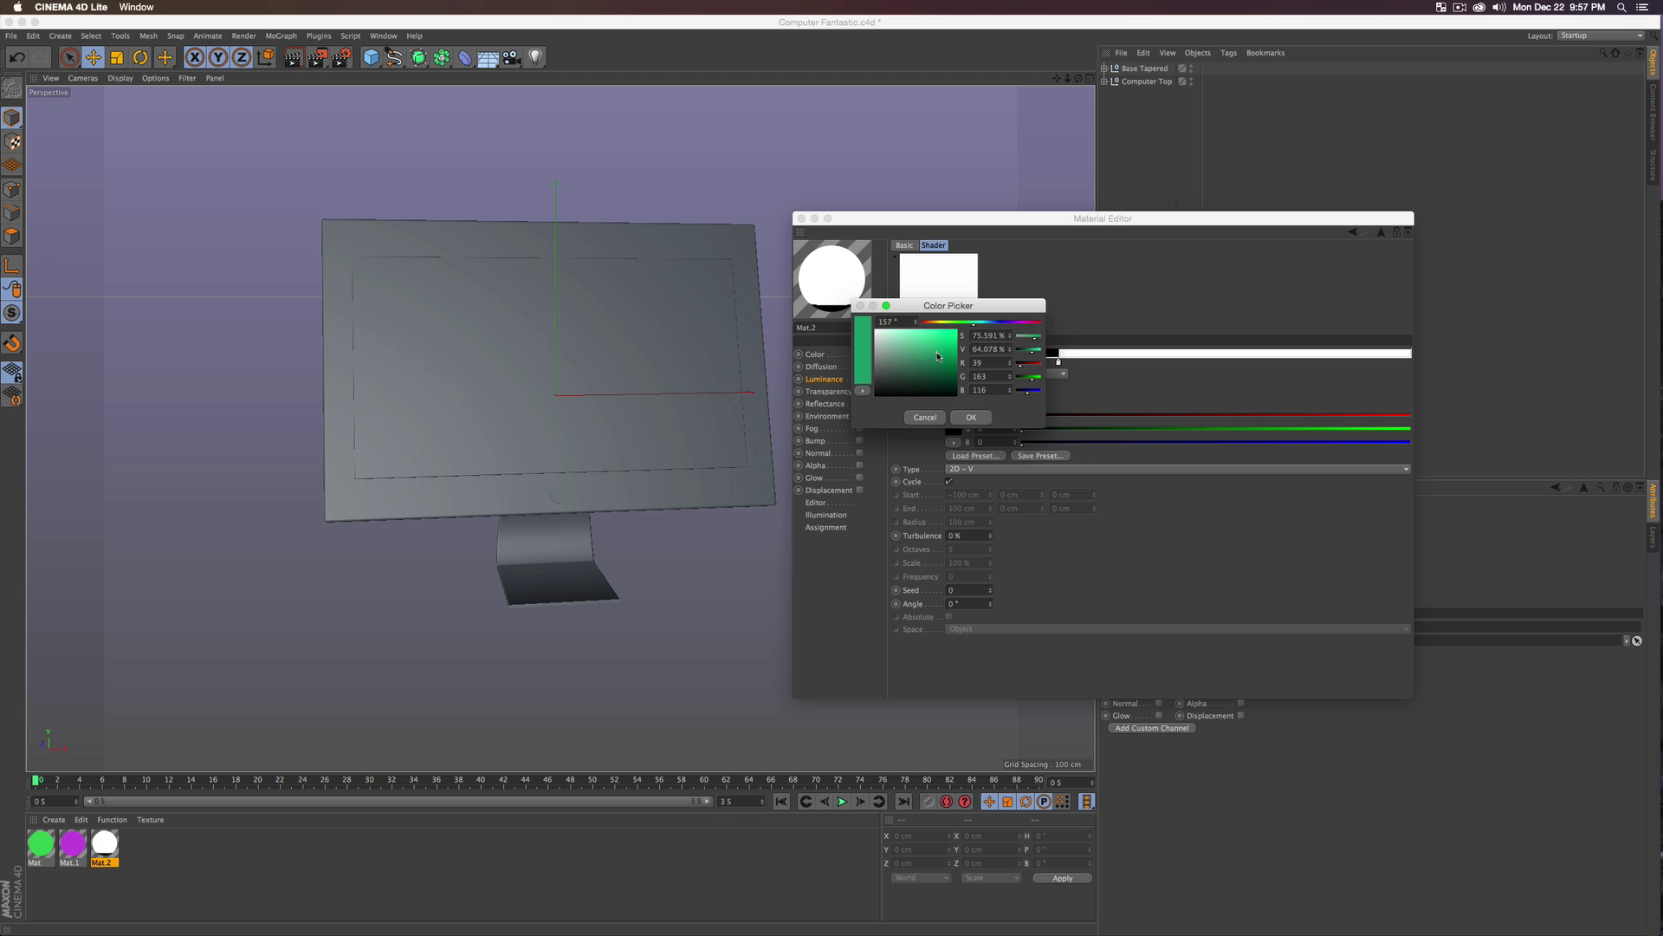
click(971, 419)
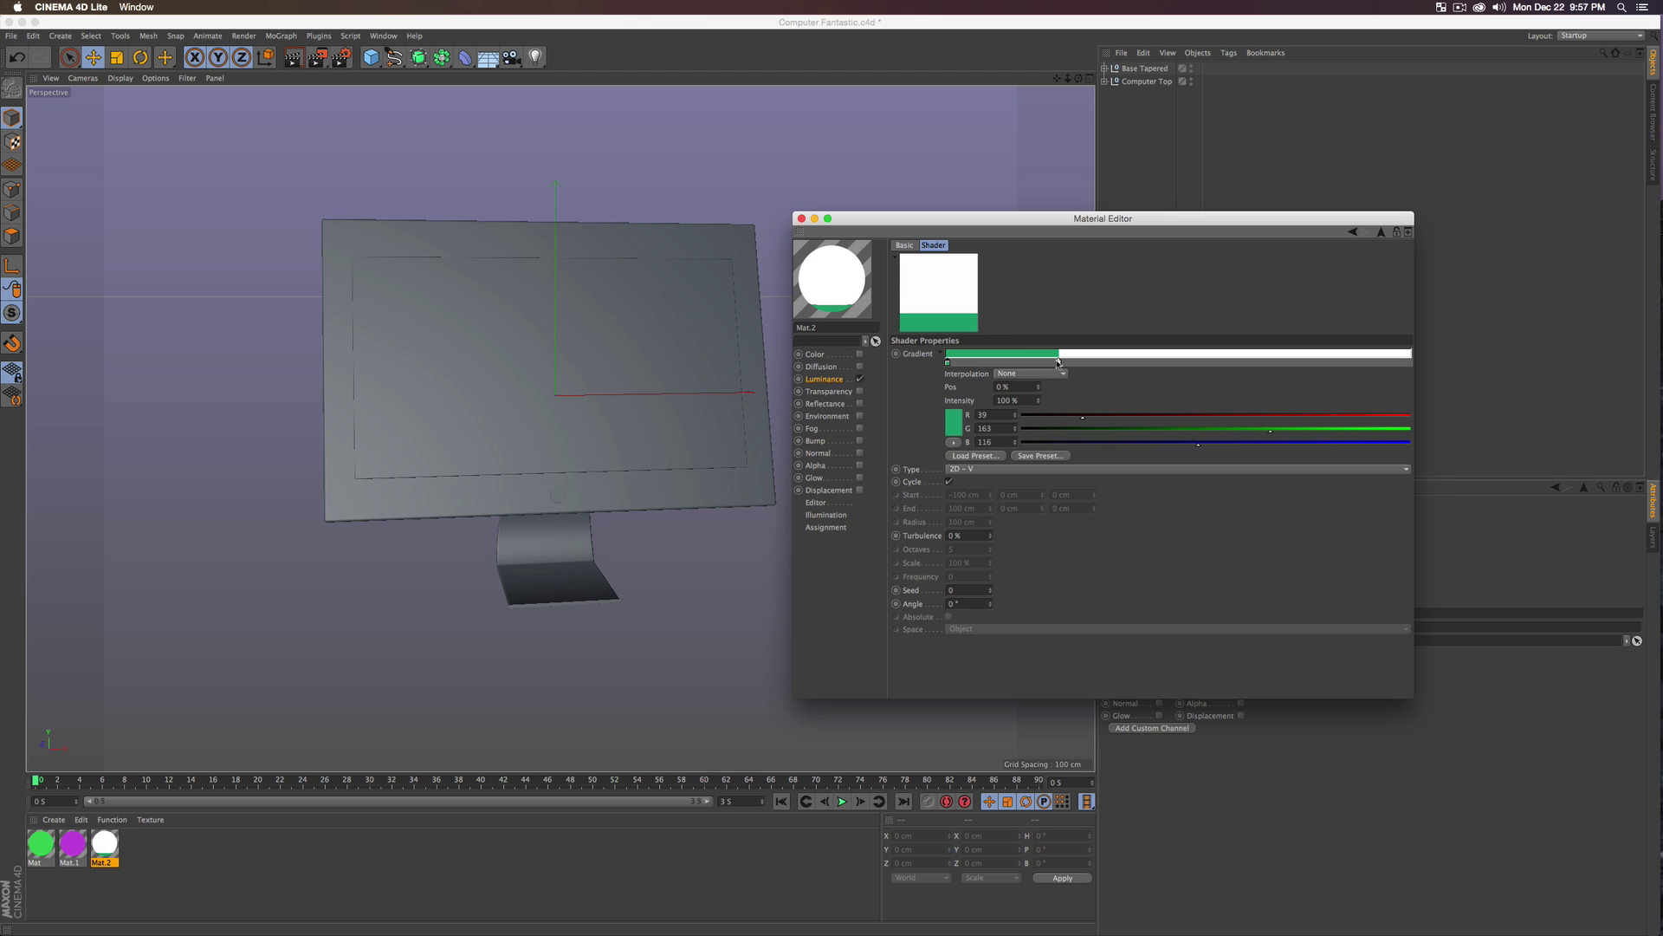
- Colour the right gradient stop pink
double_click(1058, 362)
drag(1095, 324, 1145, 322)
click(1036, 342)
click(1035, 345)
click(1081, 416)
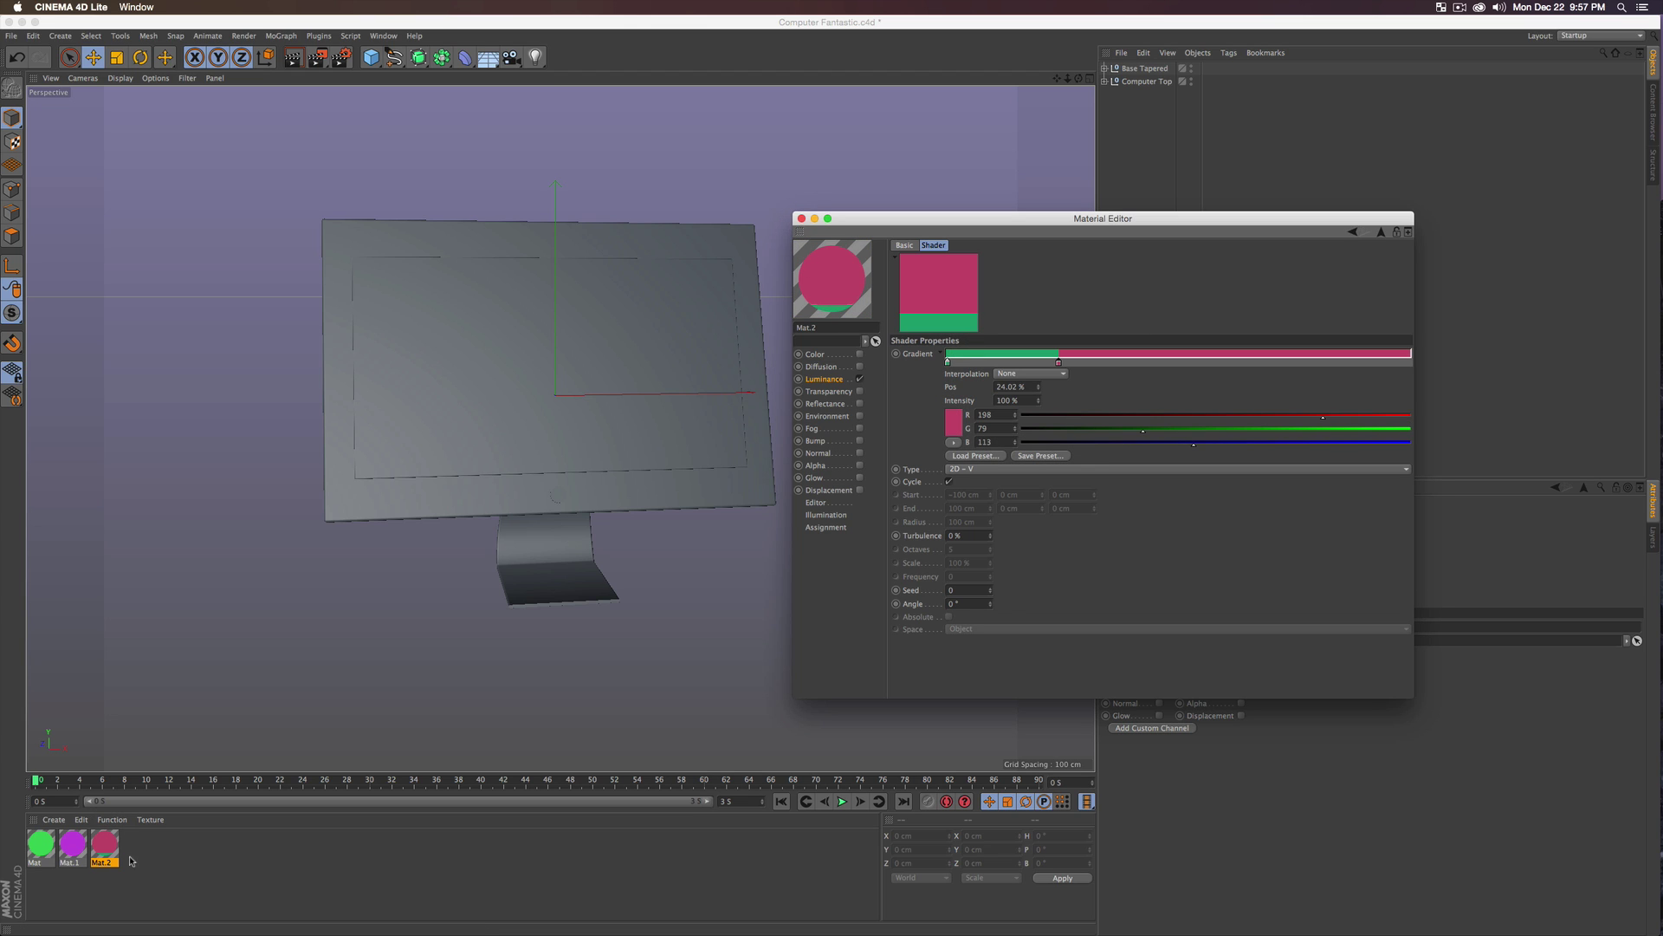
- Apply Mat.2 only to the Computer Monitor Base object
drag(107, 848, 1116, 84)
click(1104, 82)
click(1164, 134)
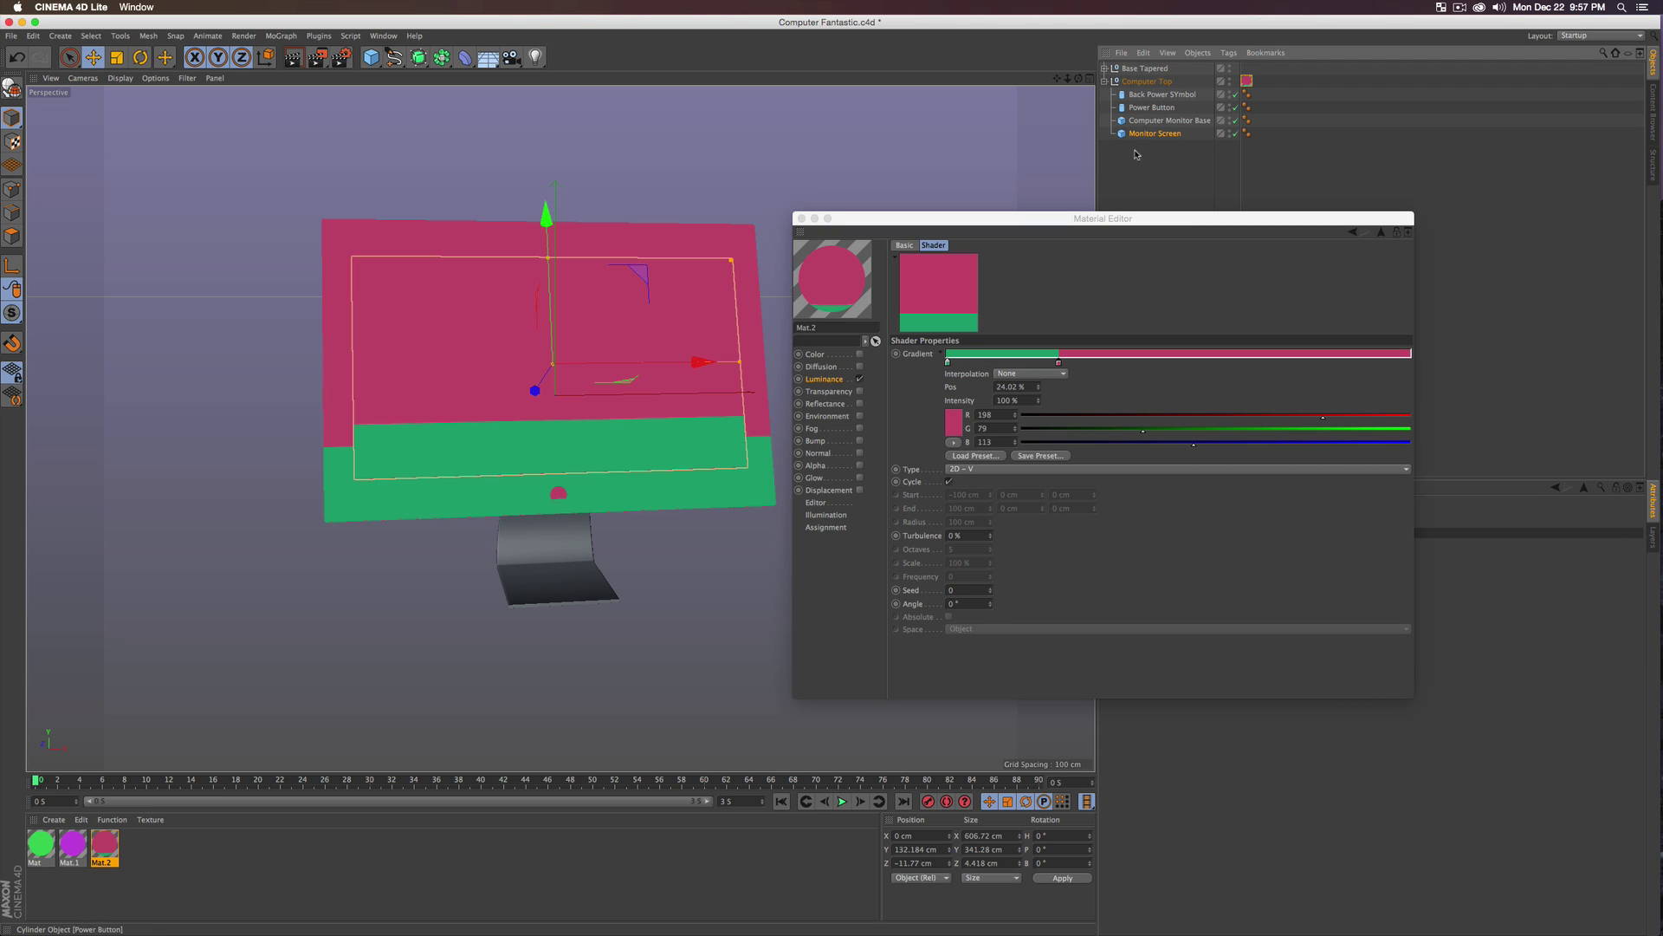
click(1136, 154)
drag(1247, 80, 1192, 122)
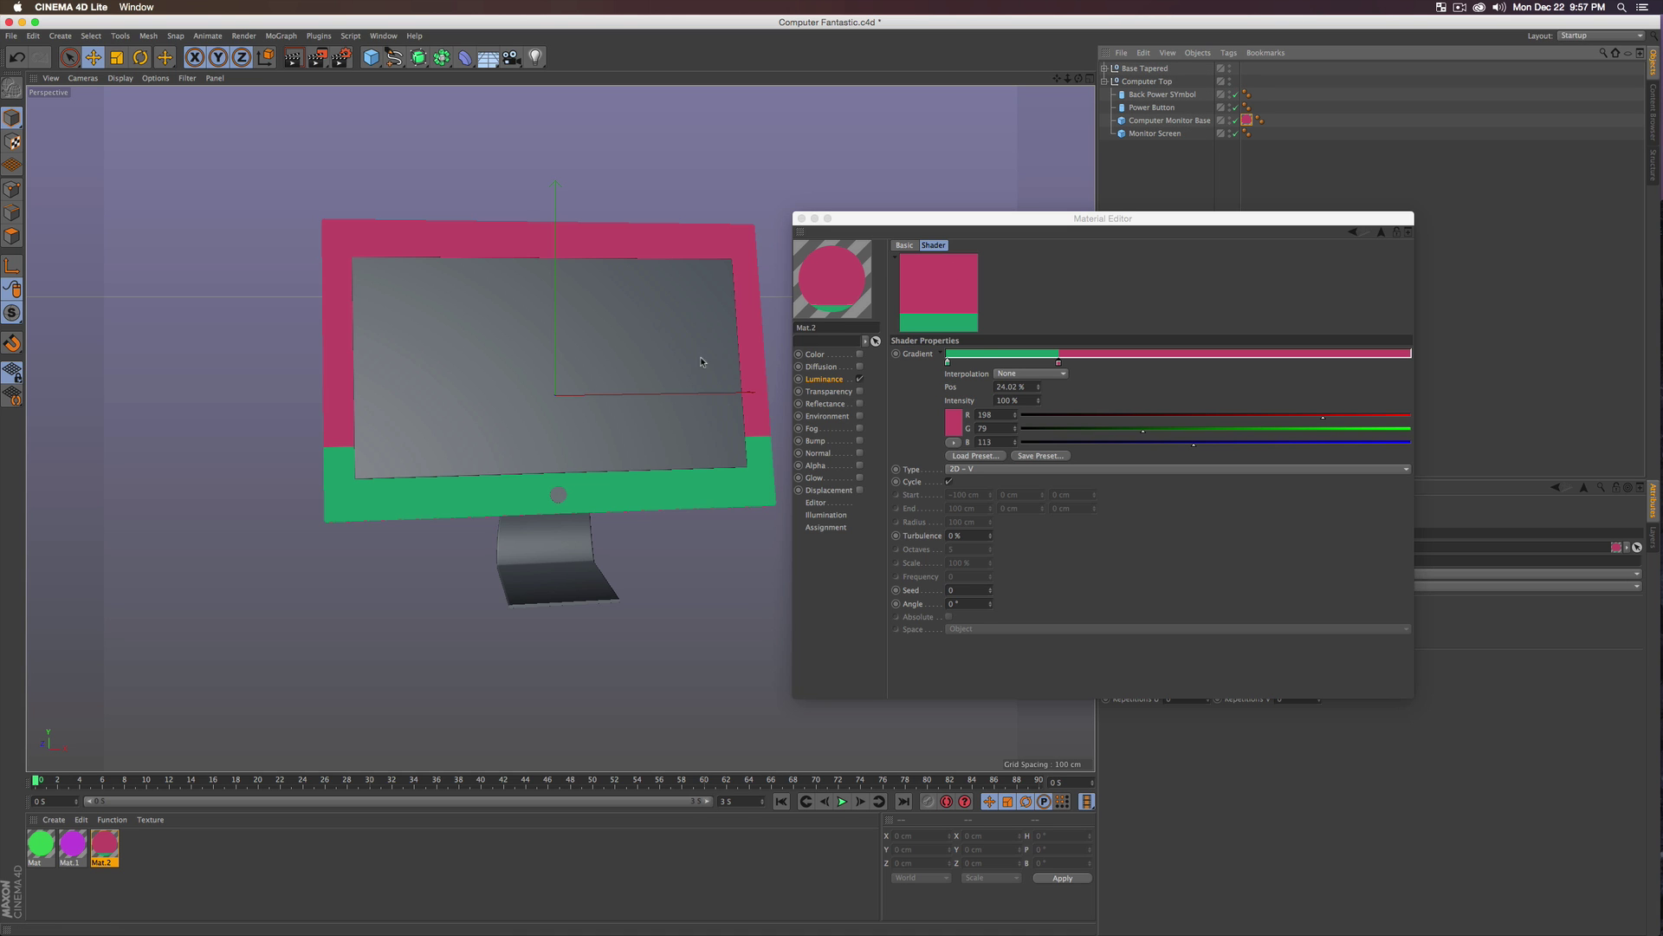
mouse_move(445, 471)
alt+mouse_down()
mouse_move(645, 472)
mouse_move(482, 474)
alt+mouse_up()
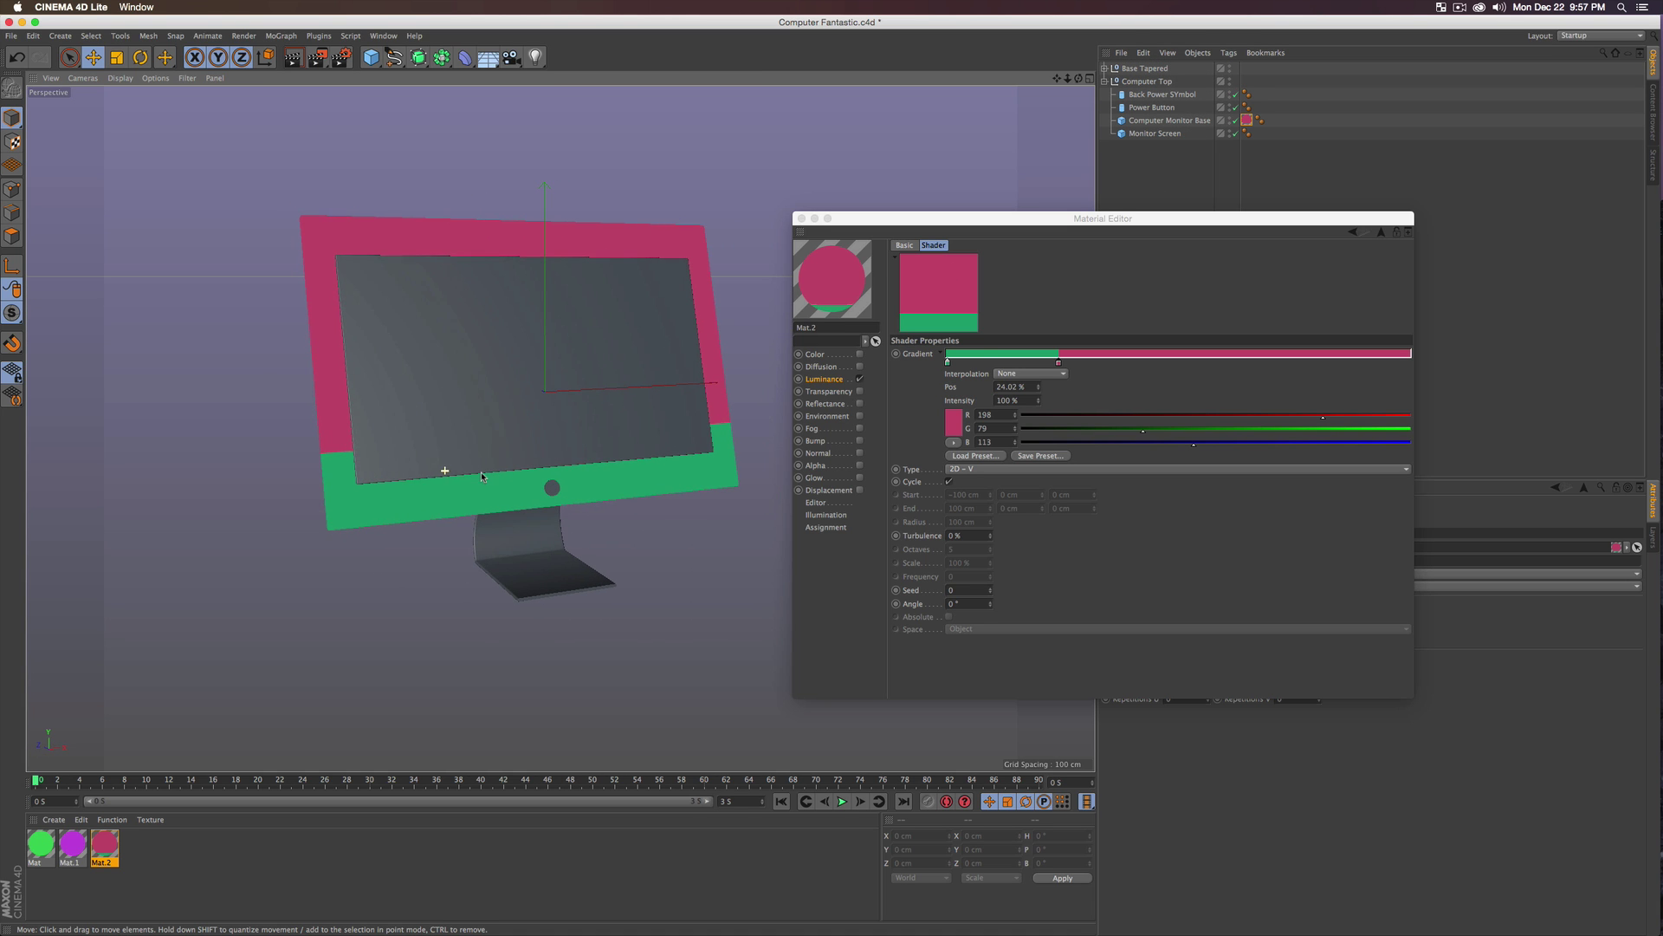
- Raise the Monitor Screen in the frame and narrow the green band to about 14.47%
click(430, 393)
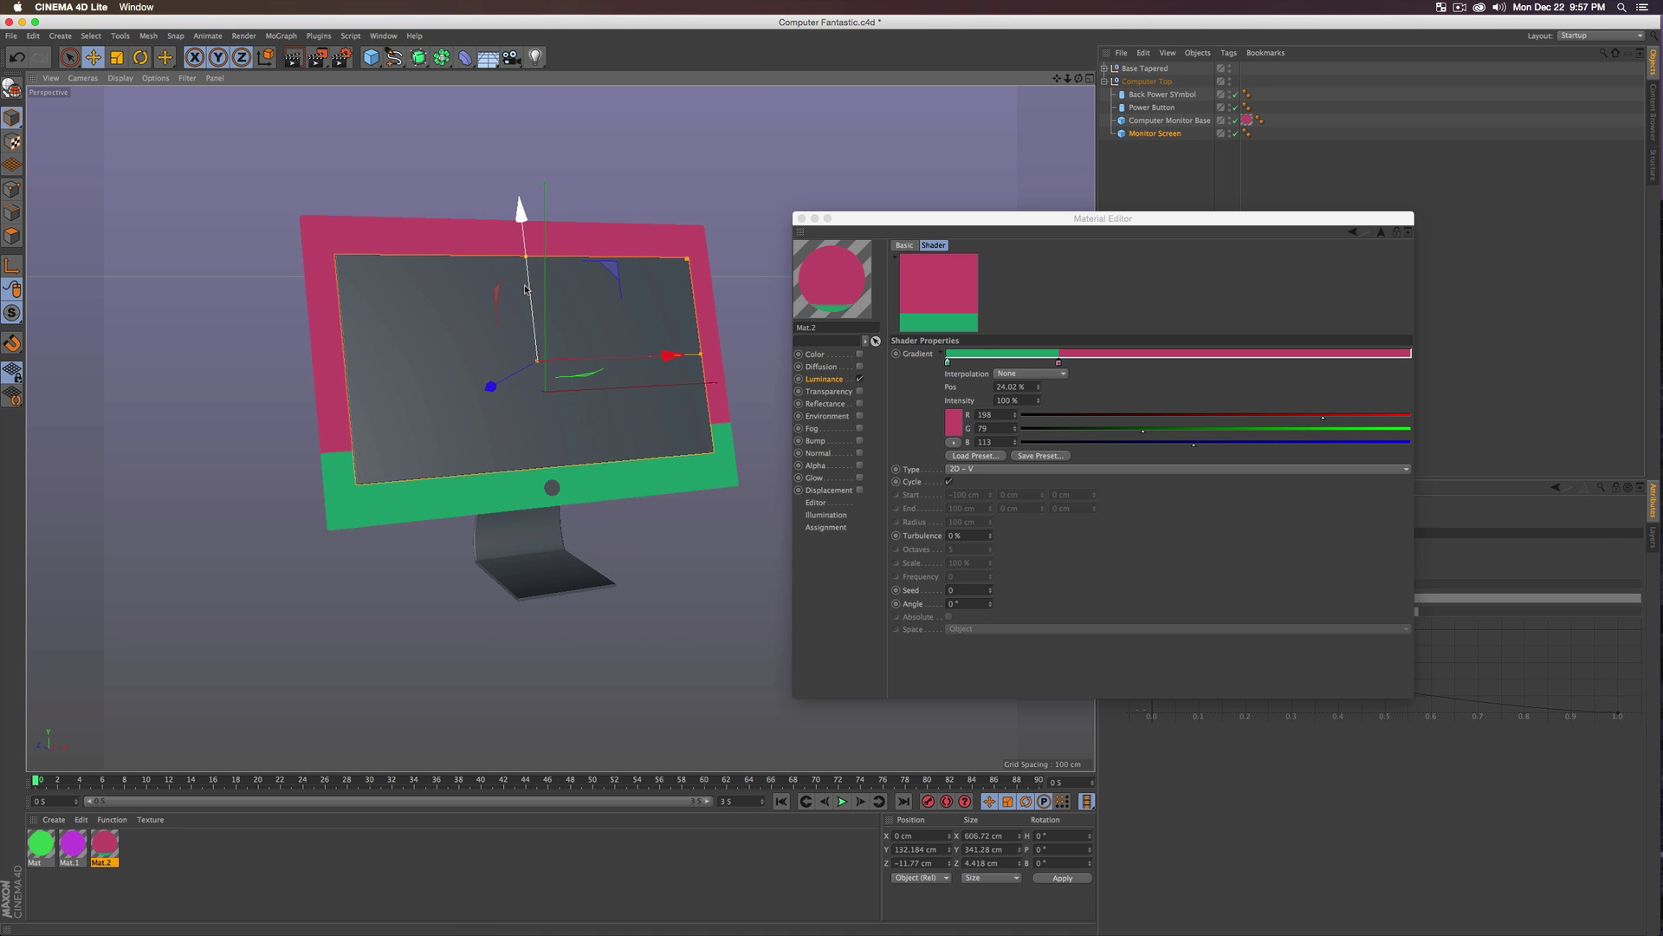
drag(525, 289, 525, 273)
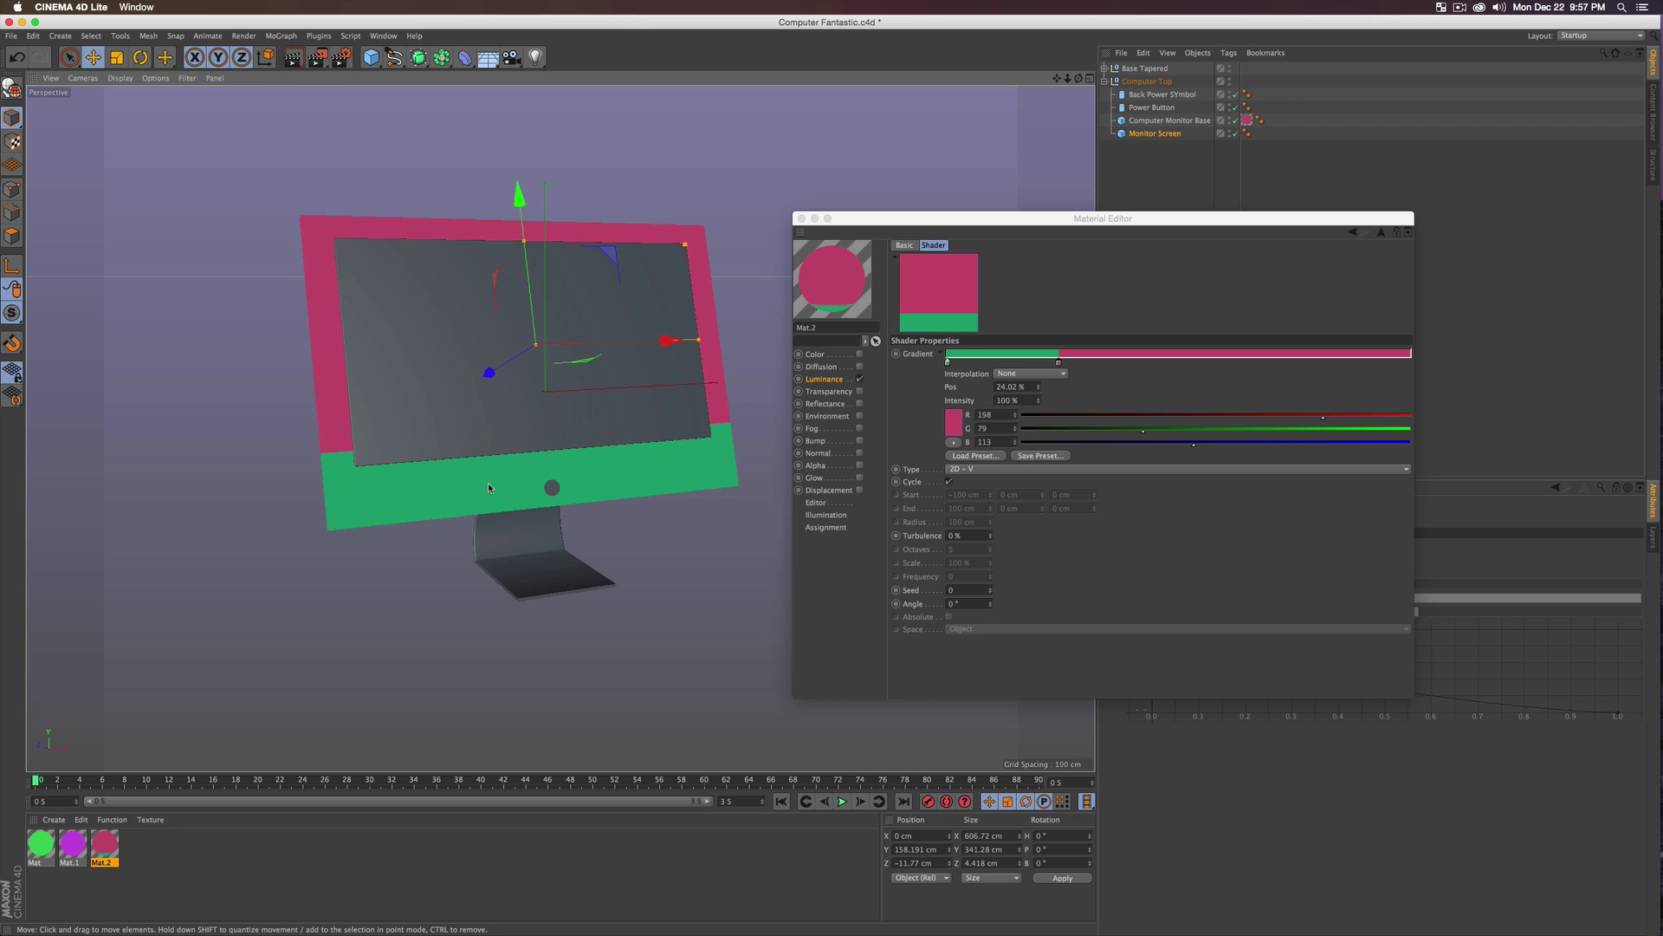
click(938, 347)
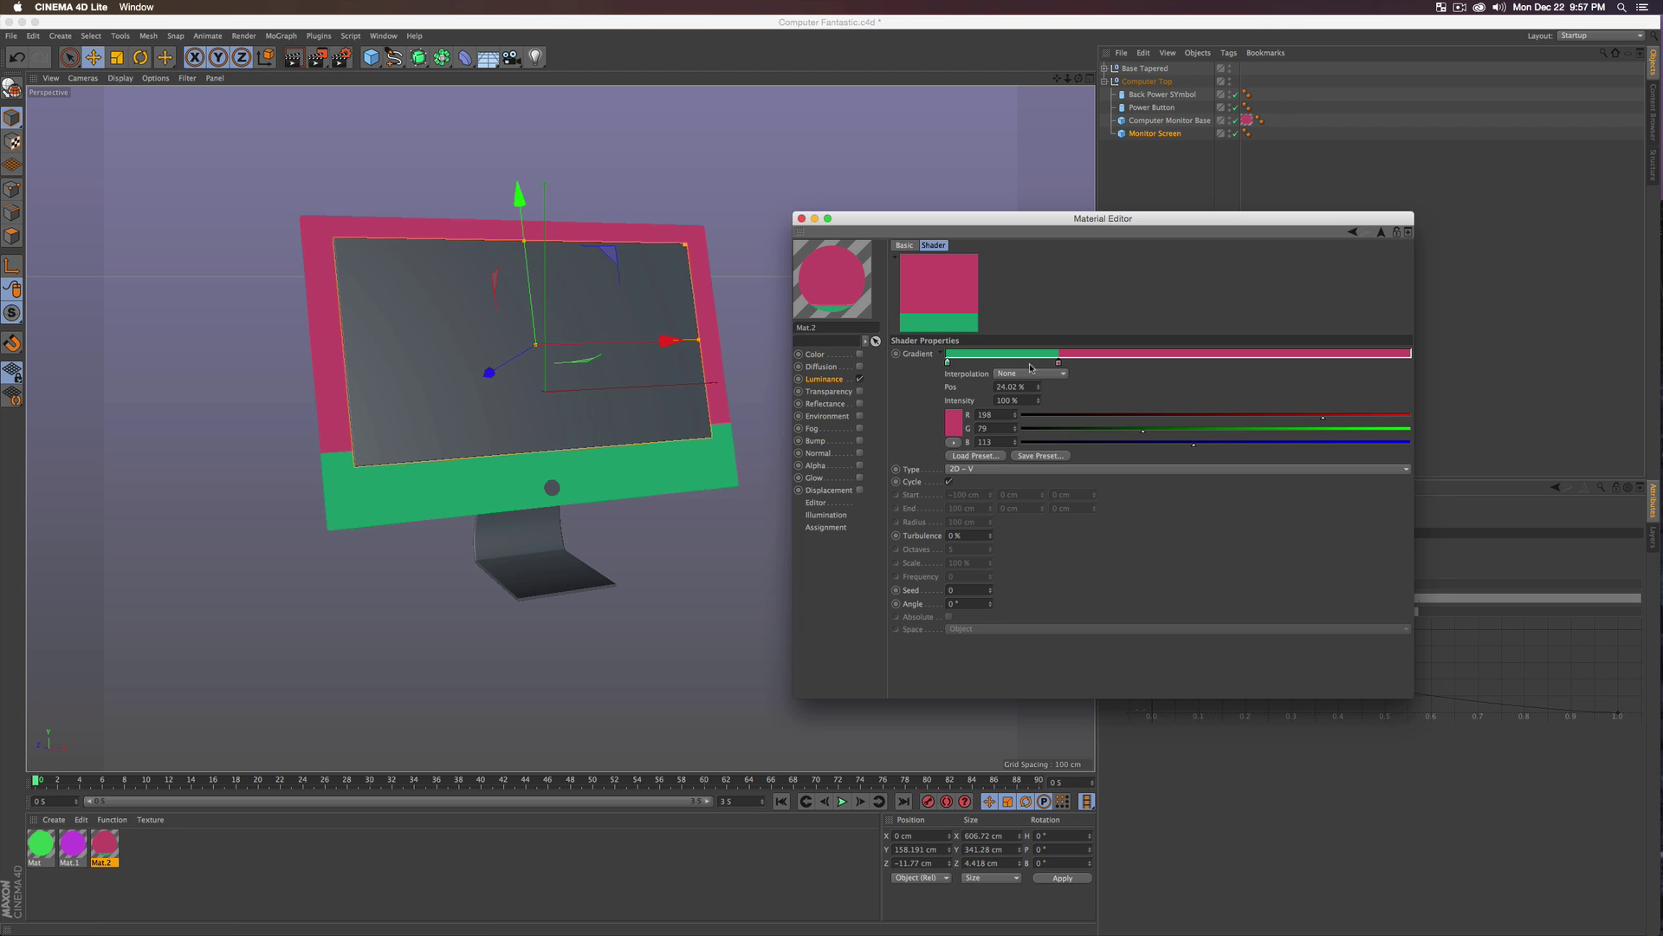
drag(1061, 367, 1014, 366)
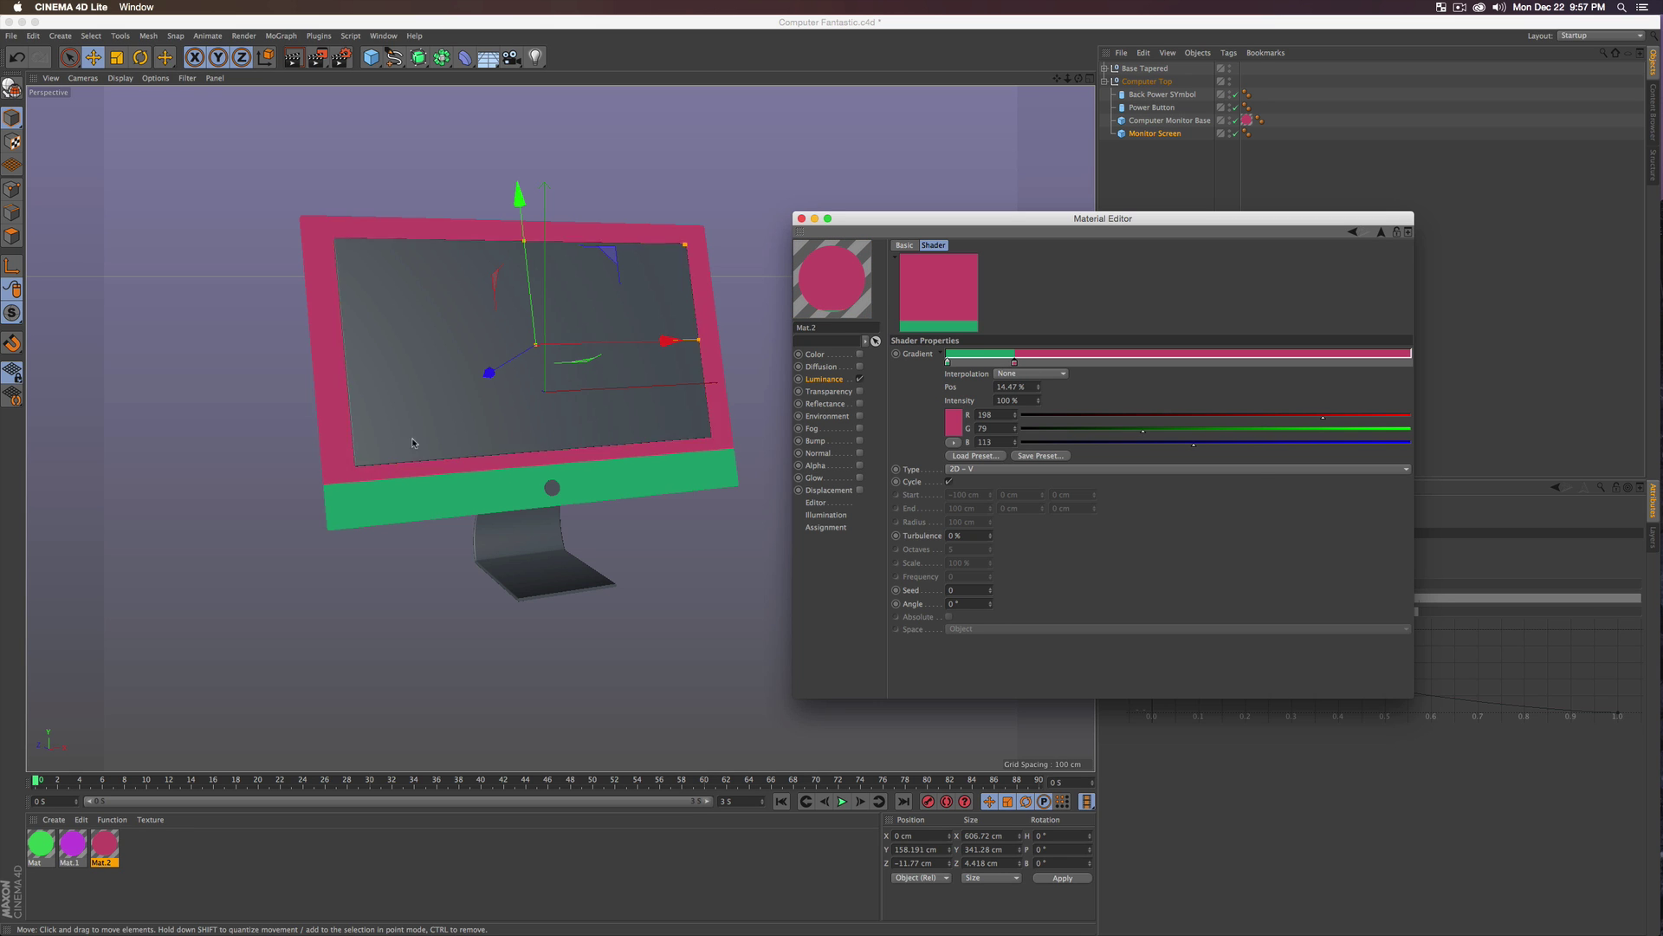
click(442, 419)
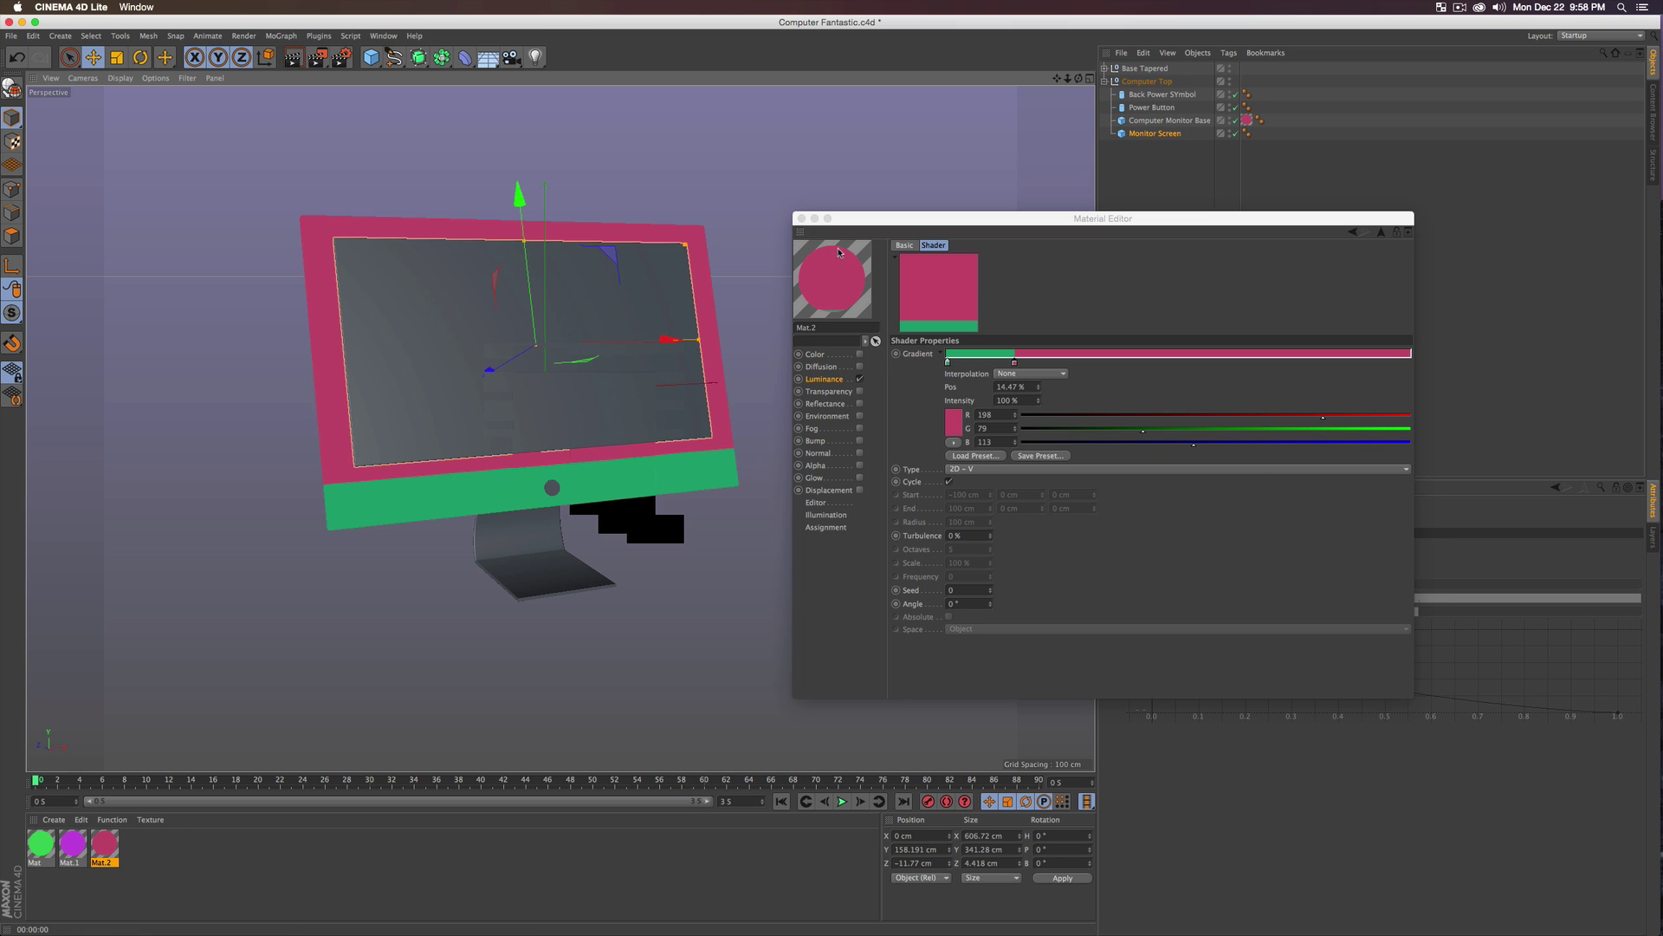
click(801, 218)
click(379, 670)
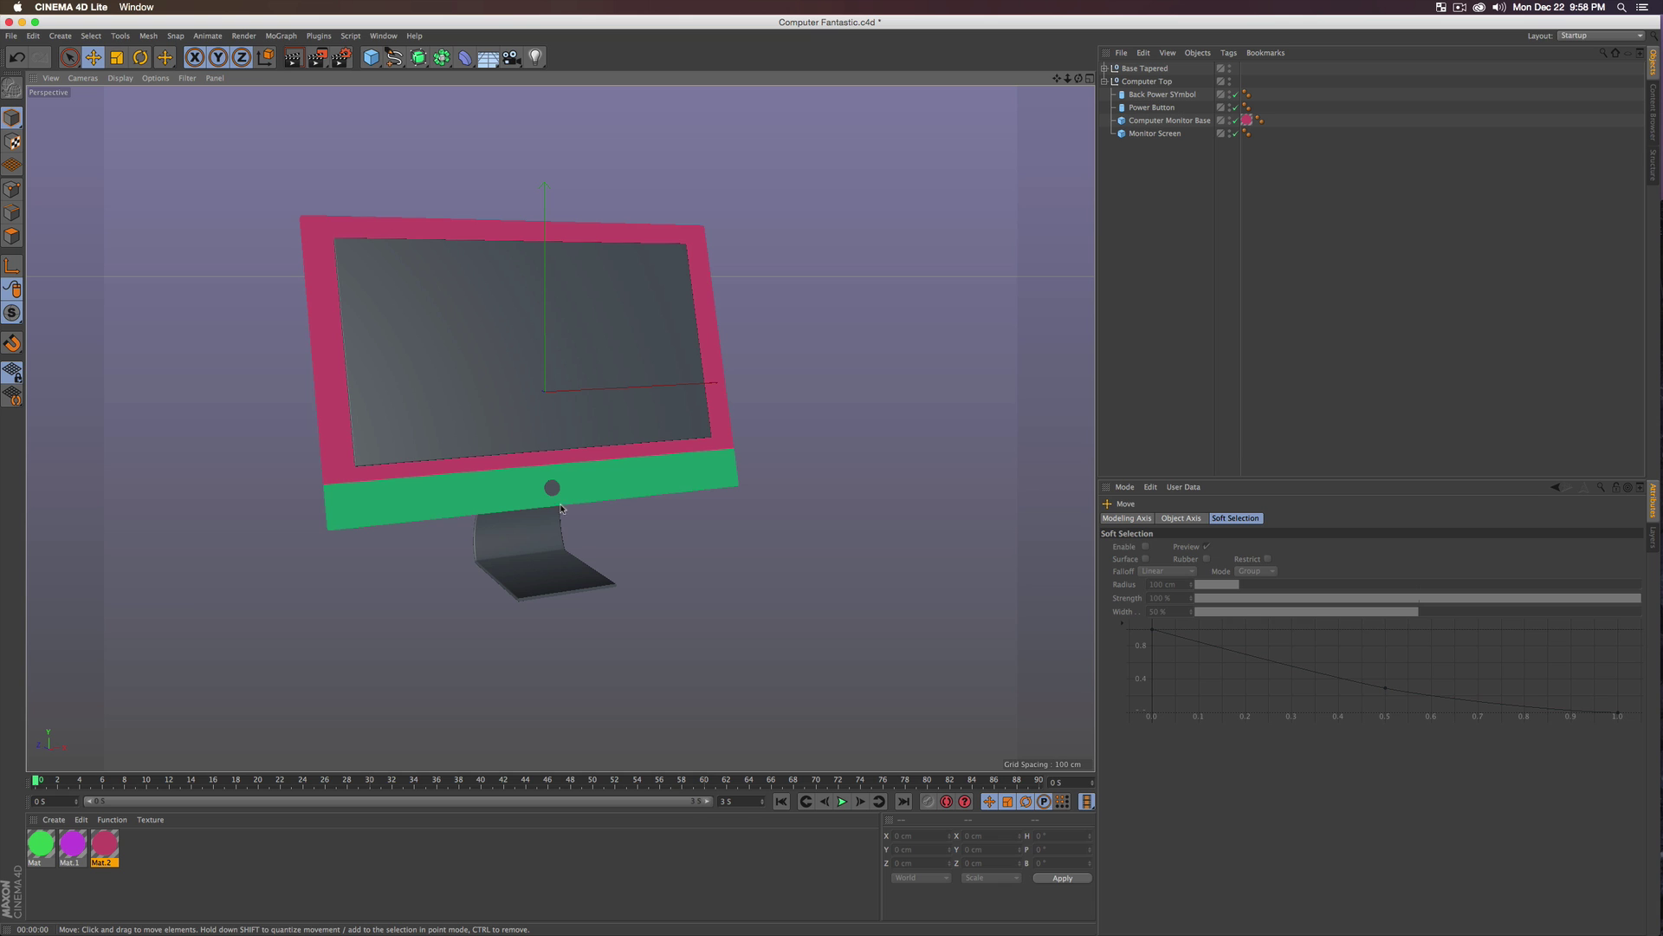
- Save, then apply purple Mat.1 to Back Power Symbol and the Power Button
key(super+s)
alt+drag(479, 399, 501, 362)
click(142, 855)
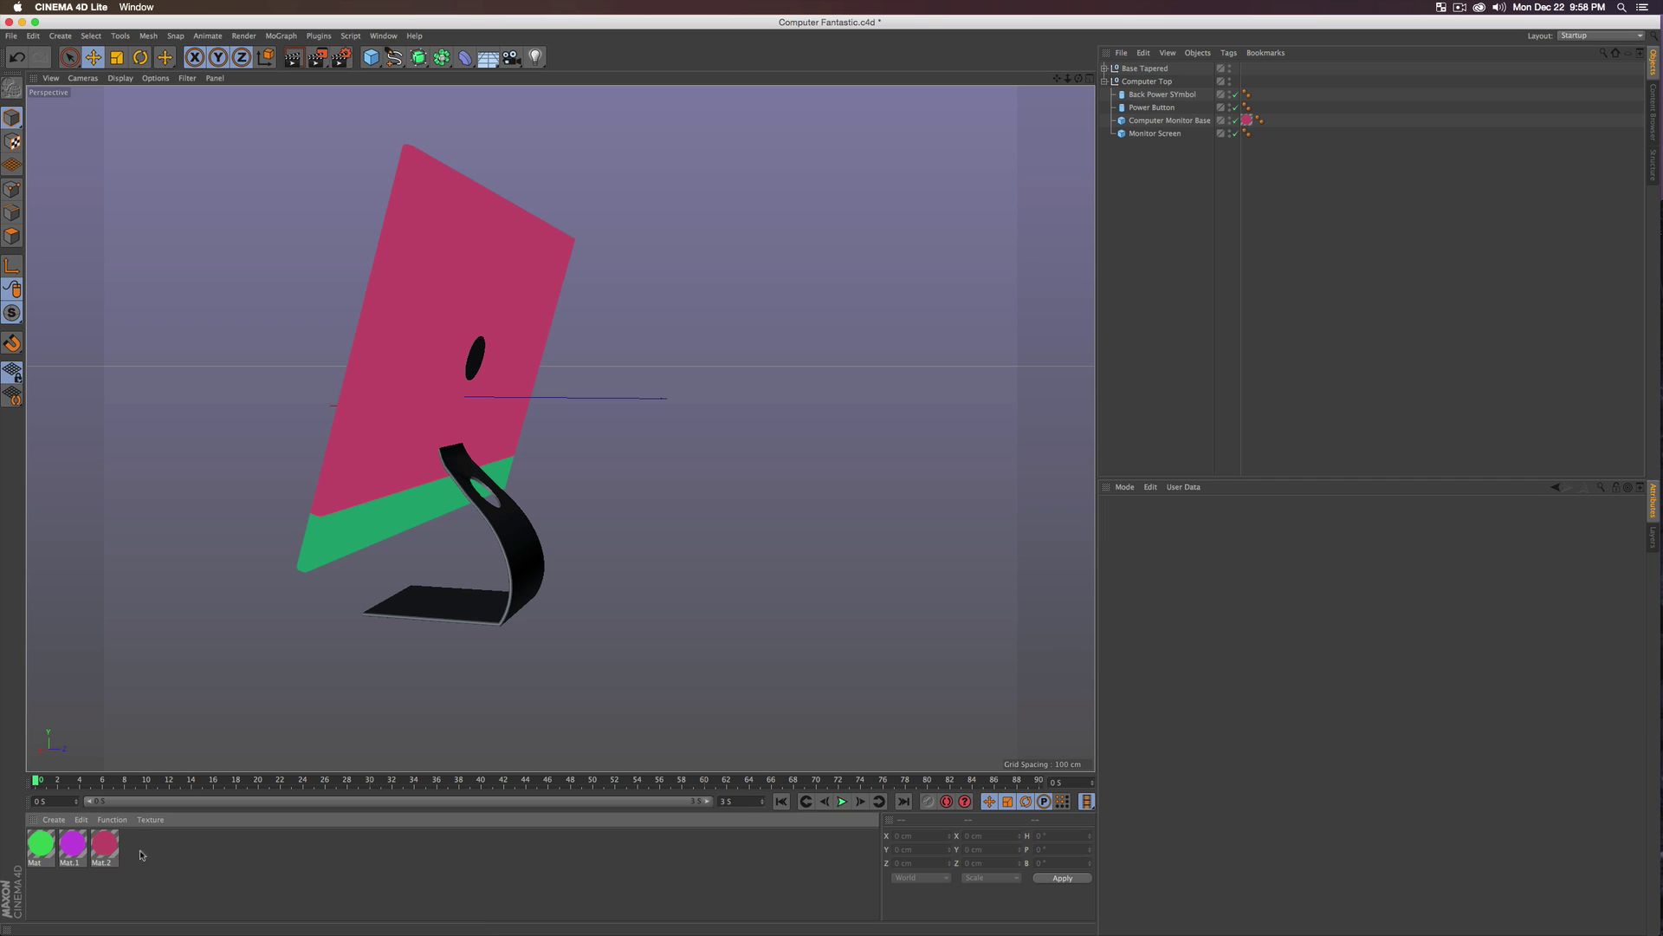
drag(75, 849, 1151, 98)
drag(1260, 93, 1262, 108)
alt+drag(406, 387, 554, 416)
click(47, 860)
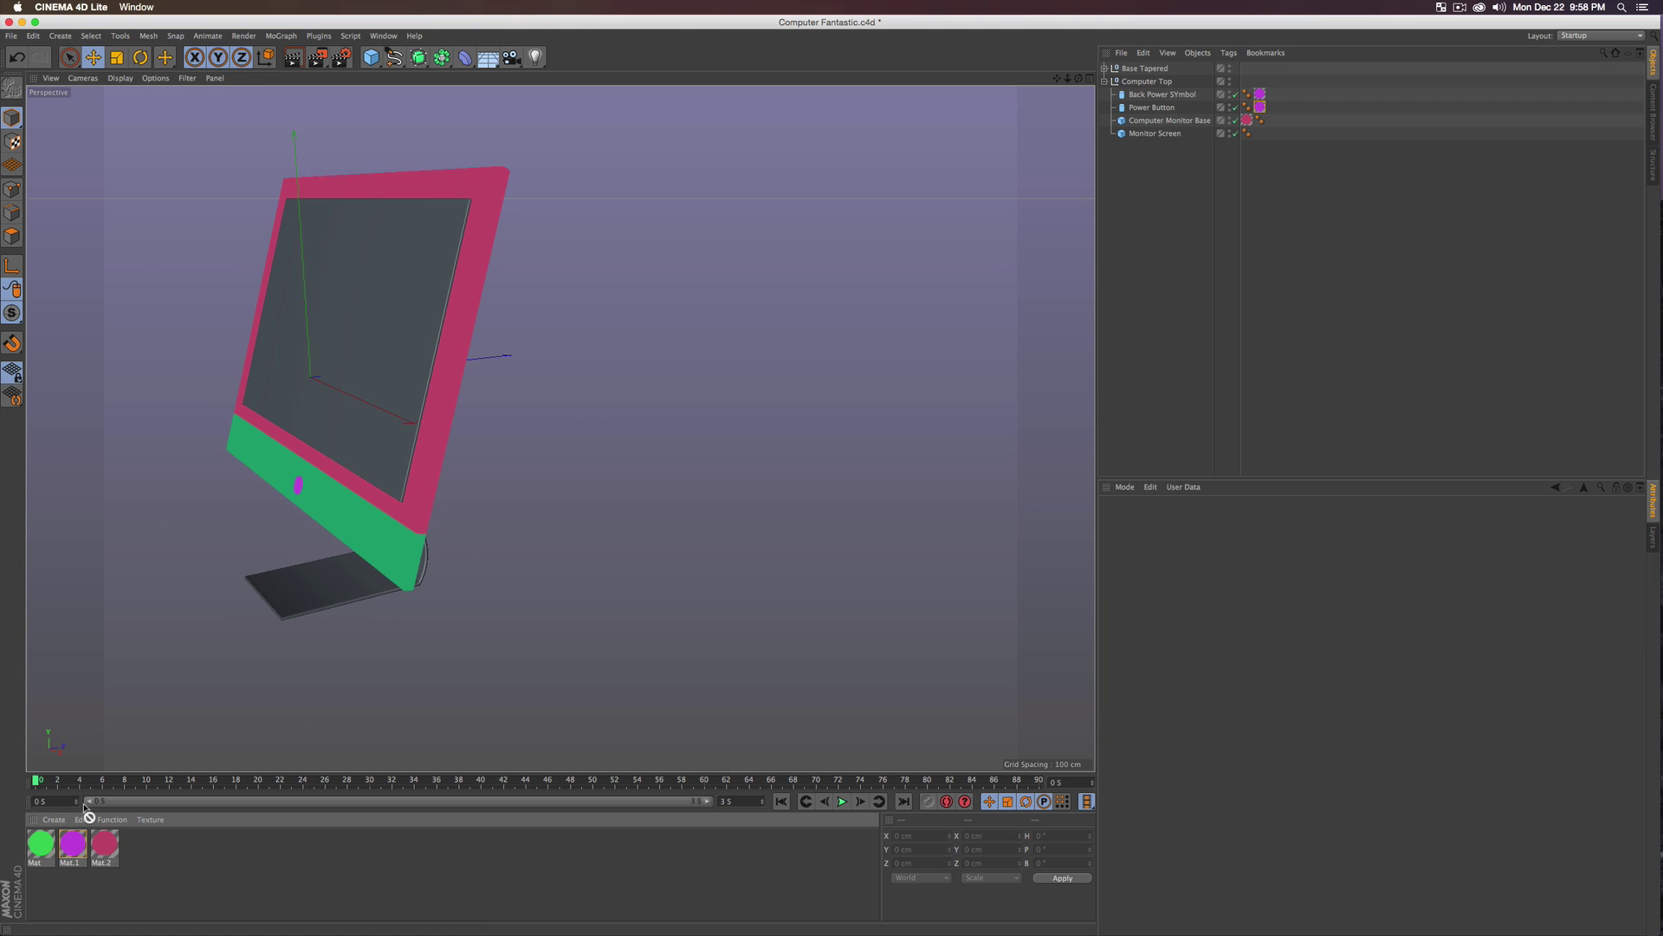
- Apply green Mat to the stand and save the scene
drag(84, 804, 483, 616)
alt+middle_drag(482, 617, 637, 582)
alt+drag(636, 583, 599, 590)
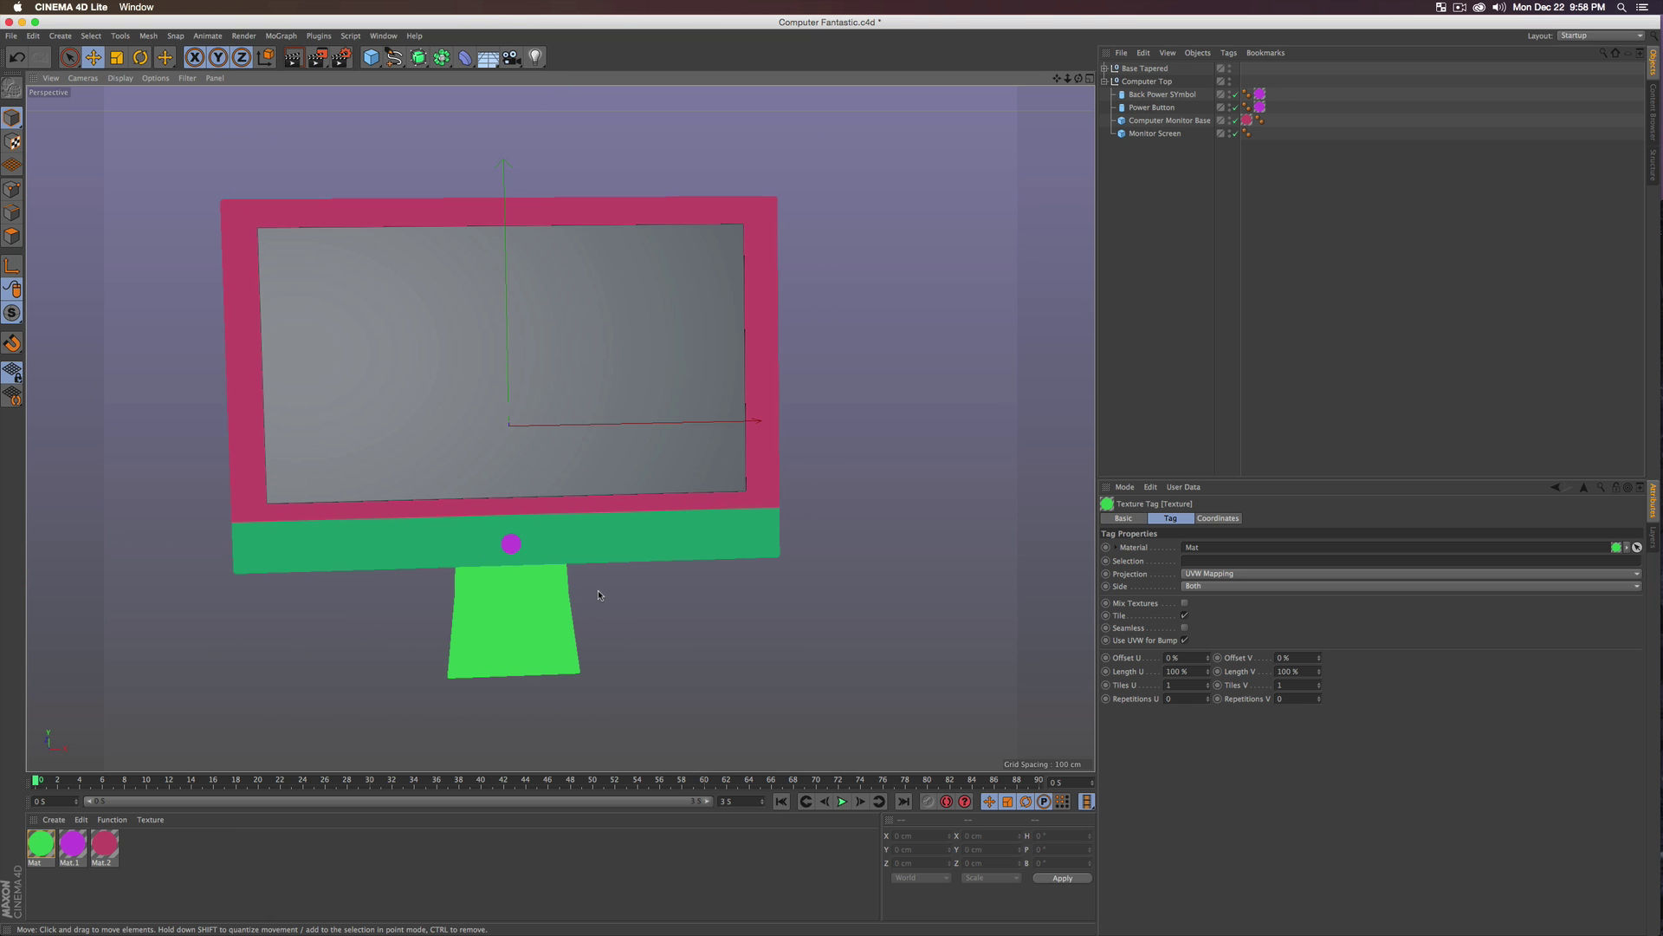
key(super+s)
click(248, 865)
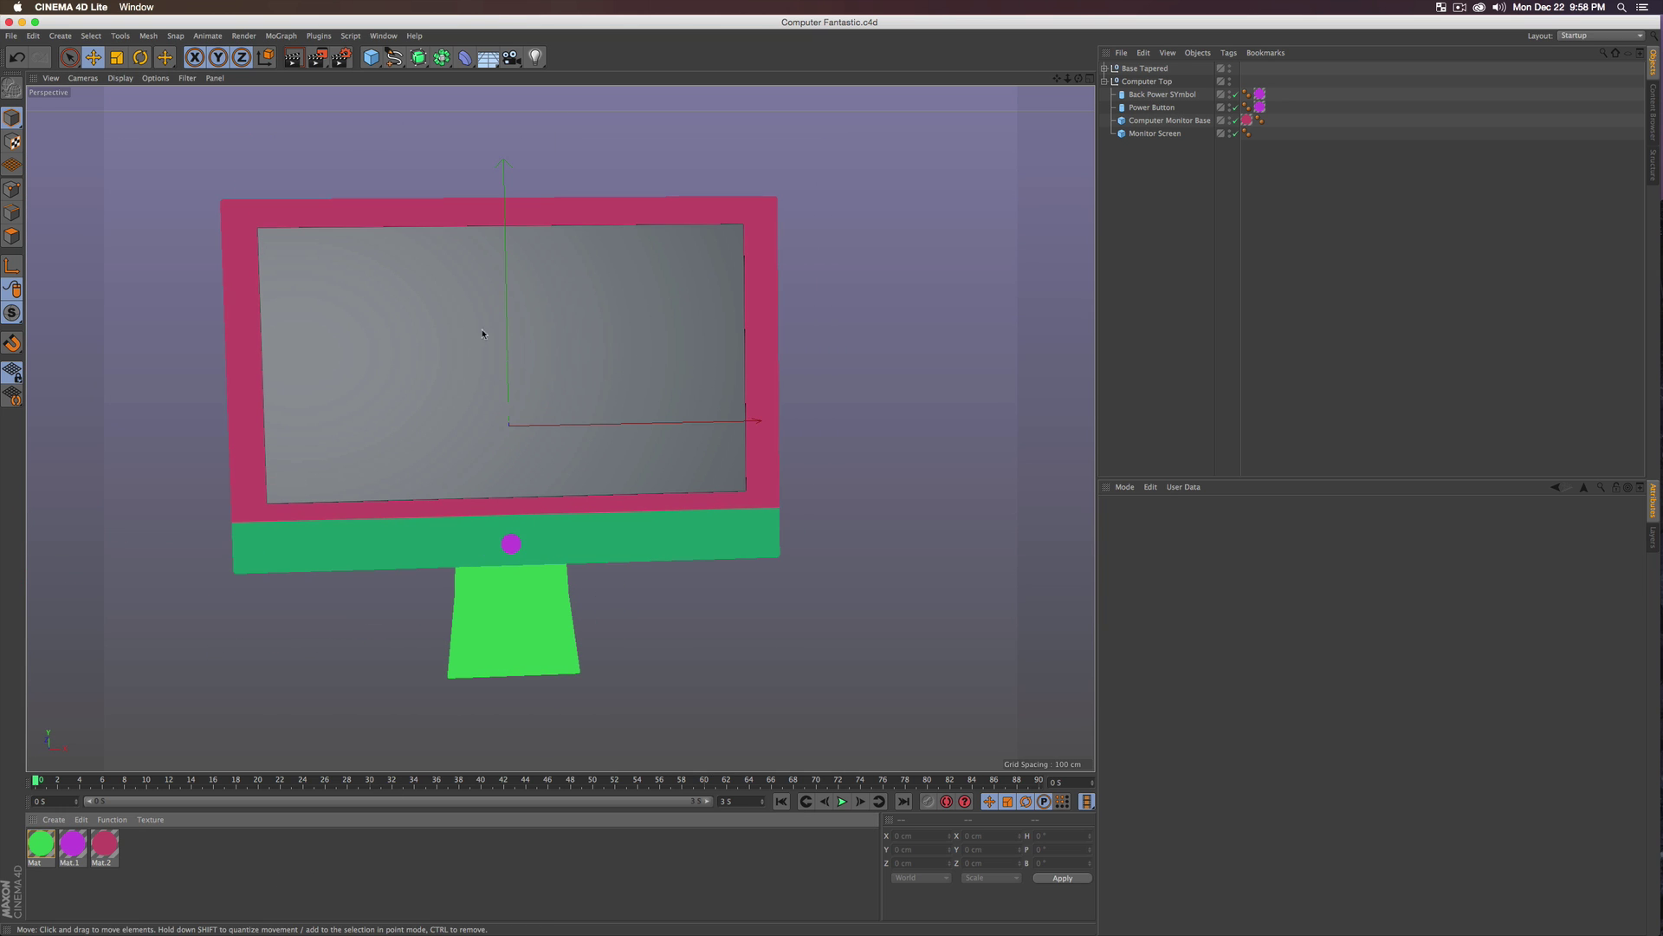
- Create a black Mat.3 with Color off, apply it to Monitor Screen, and render a preview
double_click(148, 856)
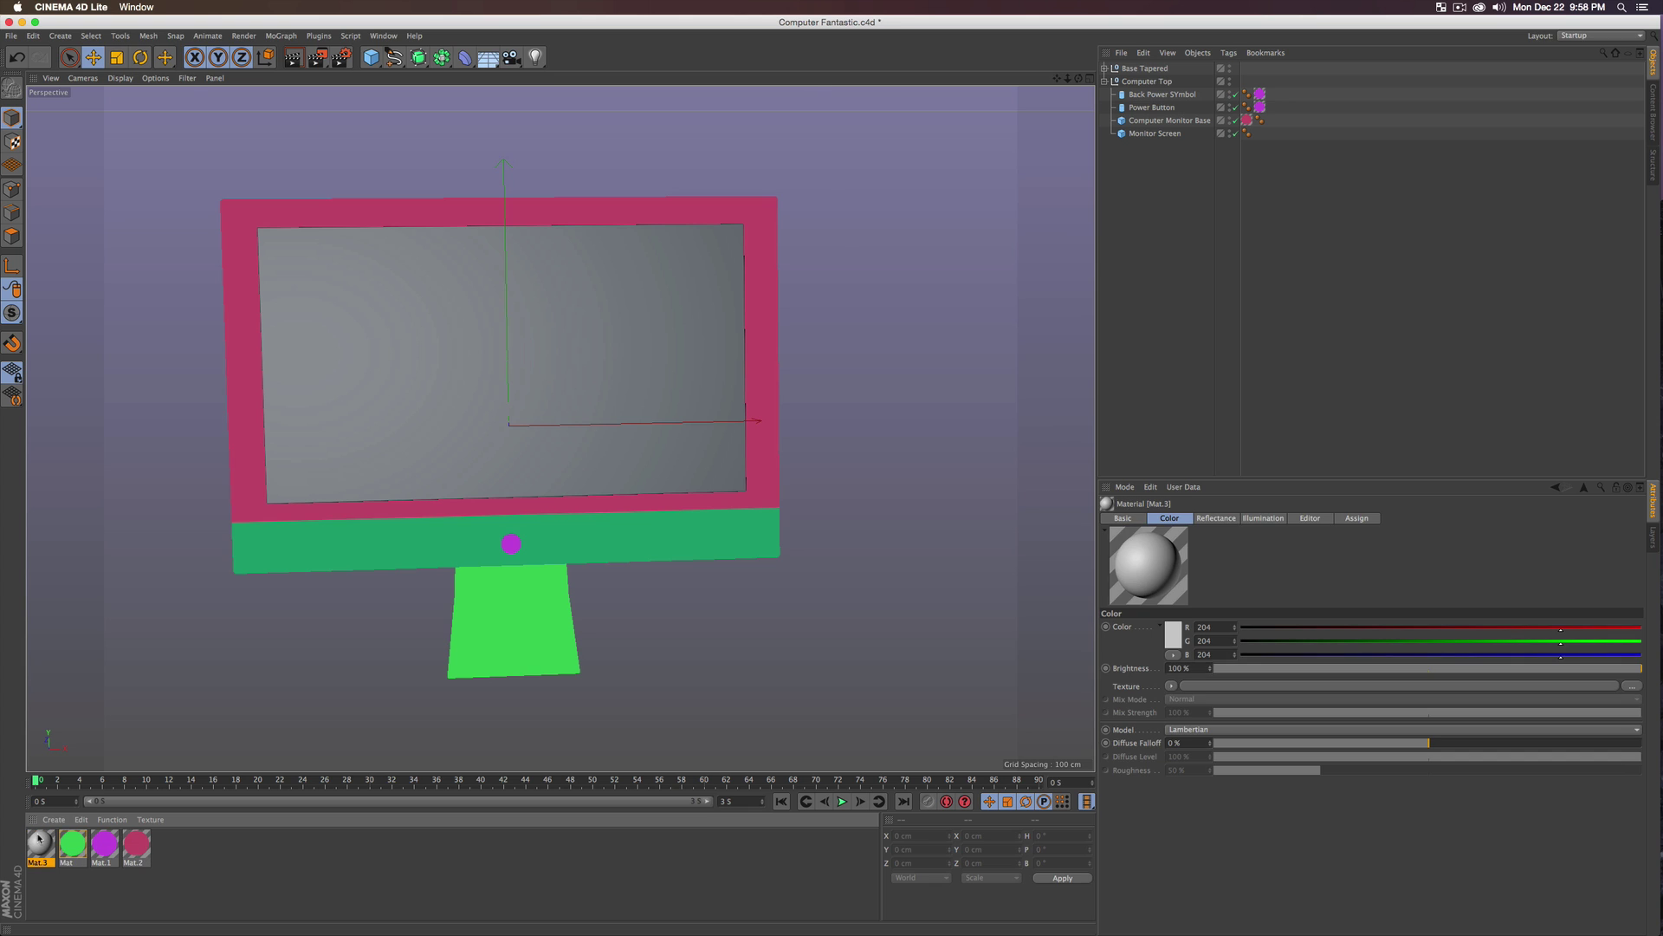
double_click(40, 842)
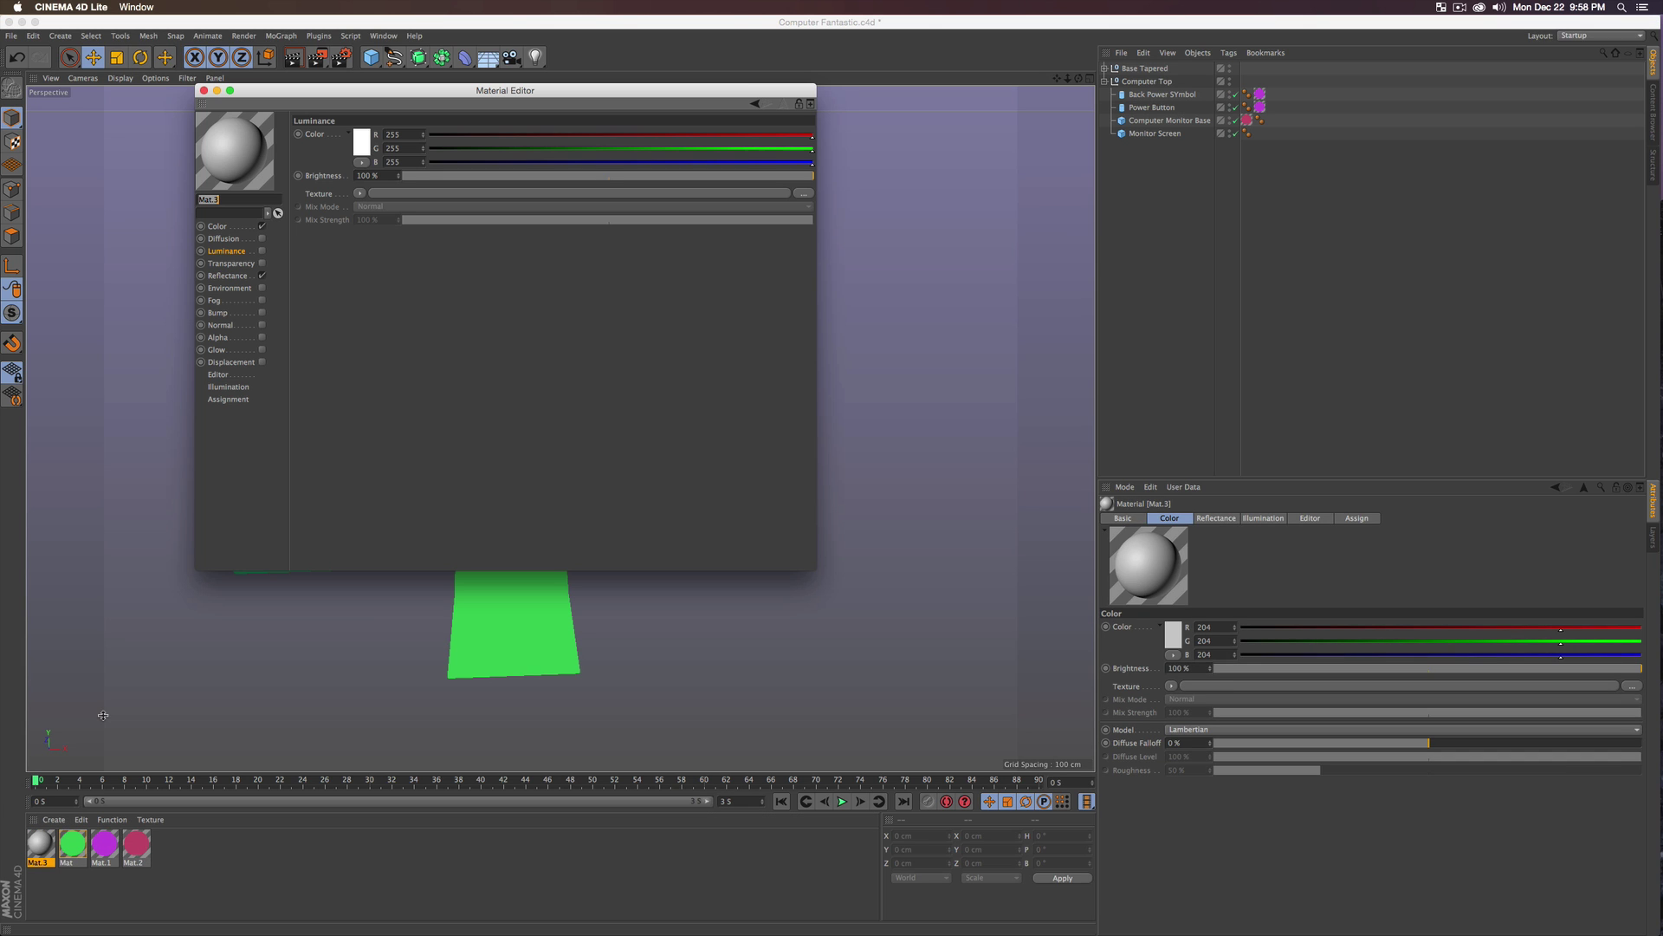
click(262, 227)
click(203, 91)
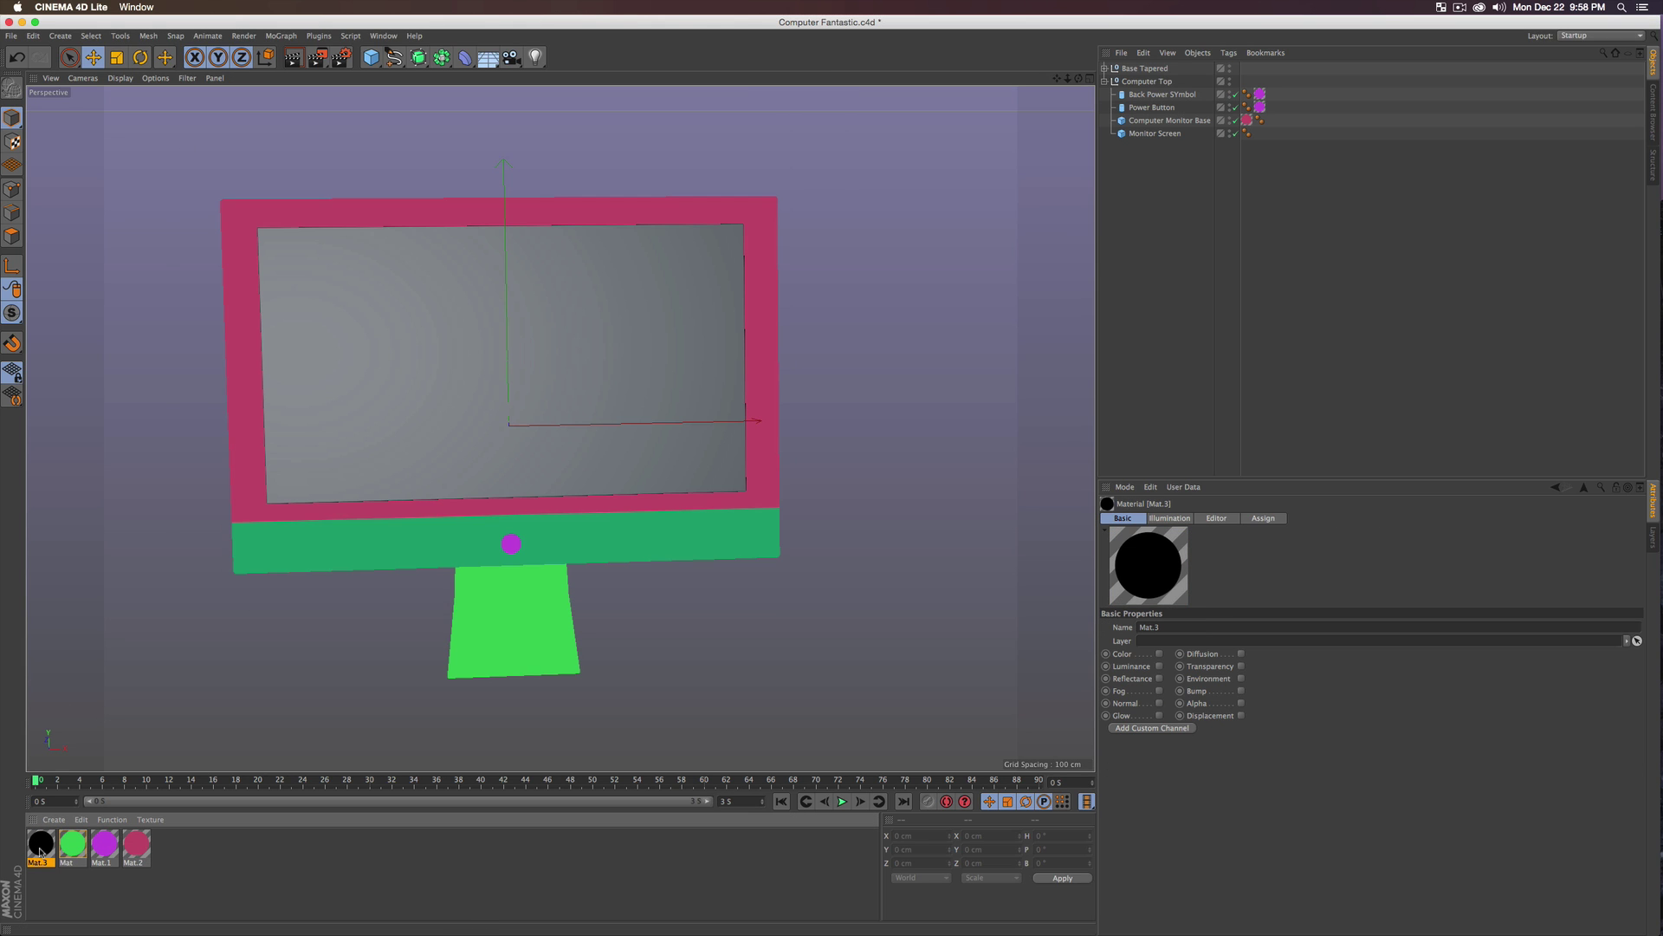
drag(54, 845, 1158, 134)
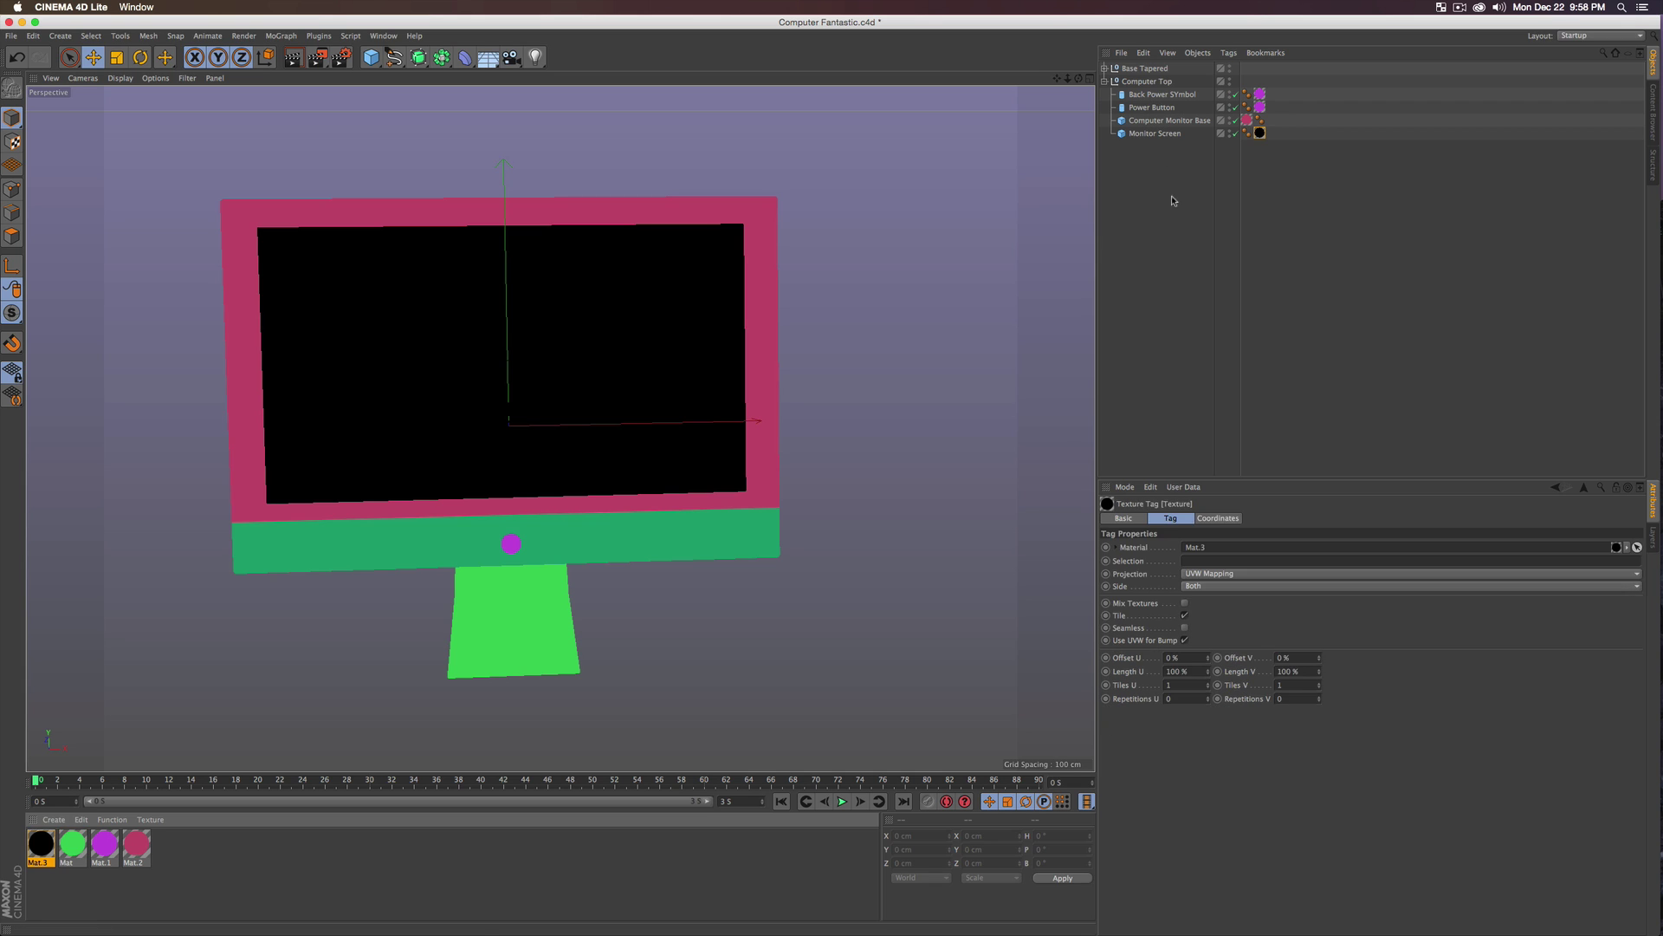
key(ctrl+r)
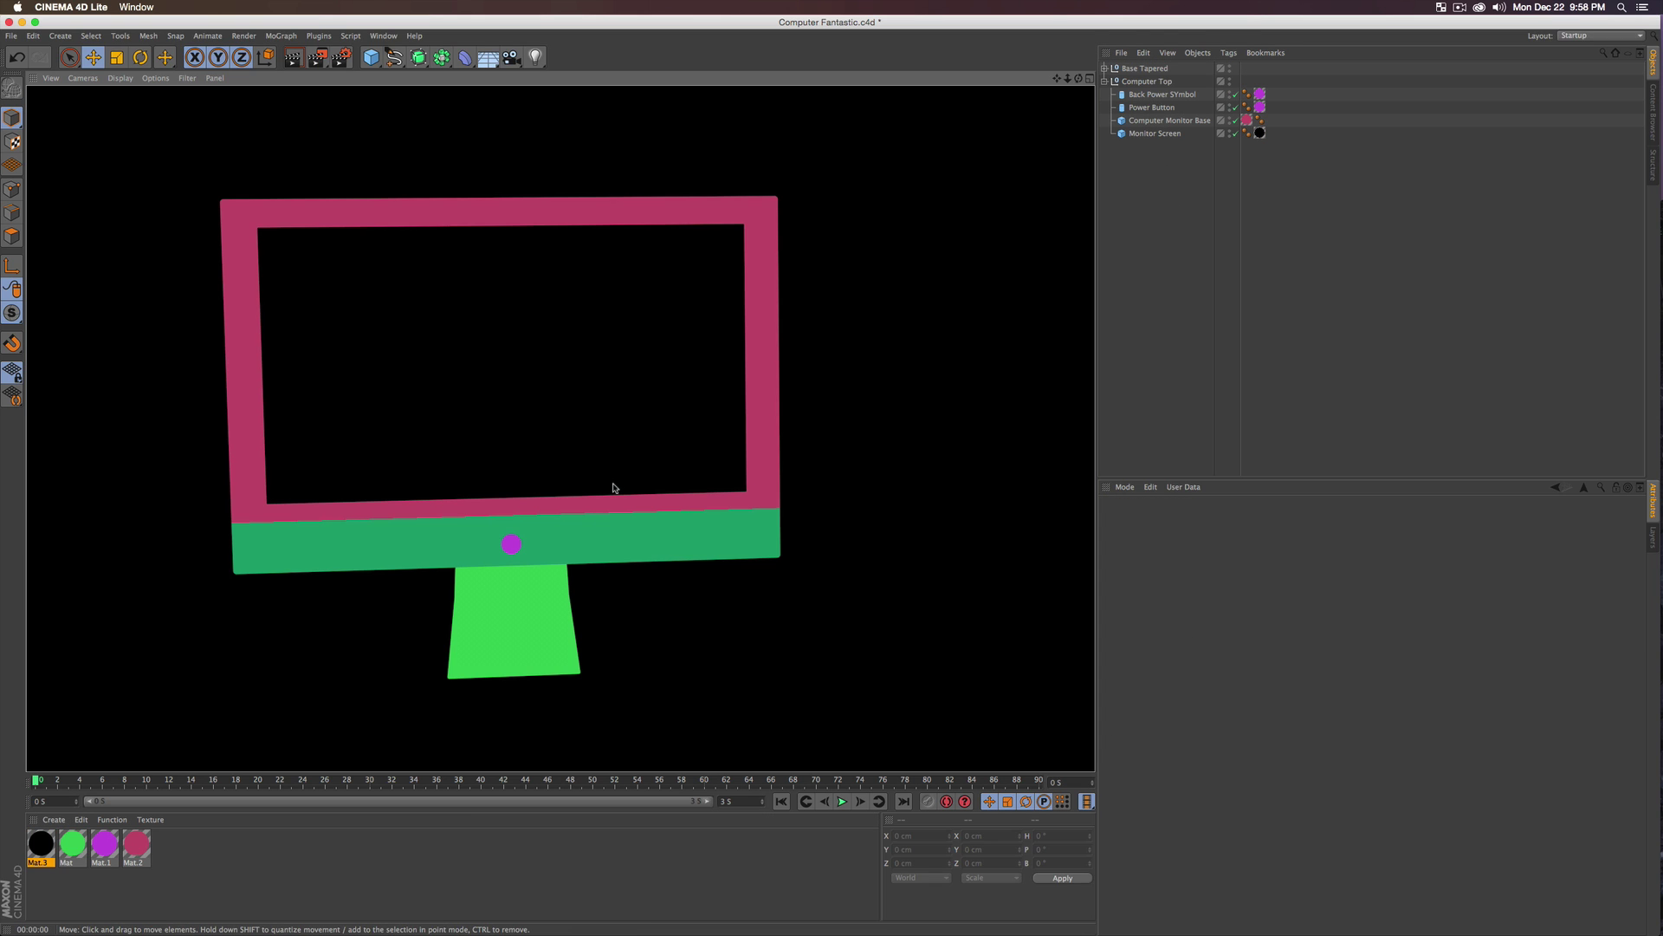
scroll(567, 498, down, 5)
mouse_move(511, 510)
alt+mouse_down()
mouse_move(511, 422)
mouse_move(514, 485)
alt+mouse_up()
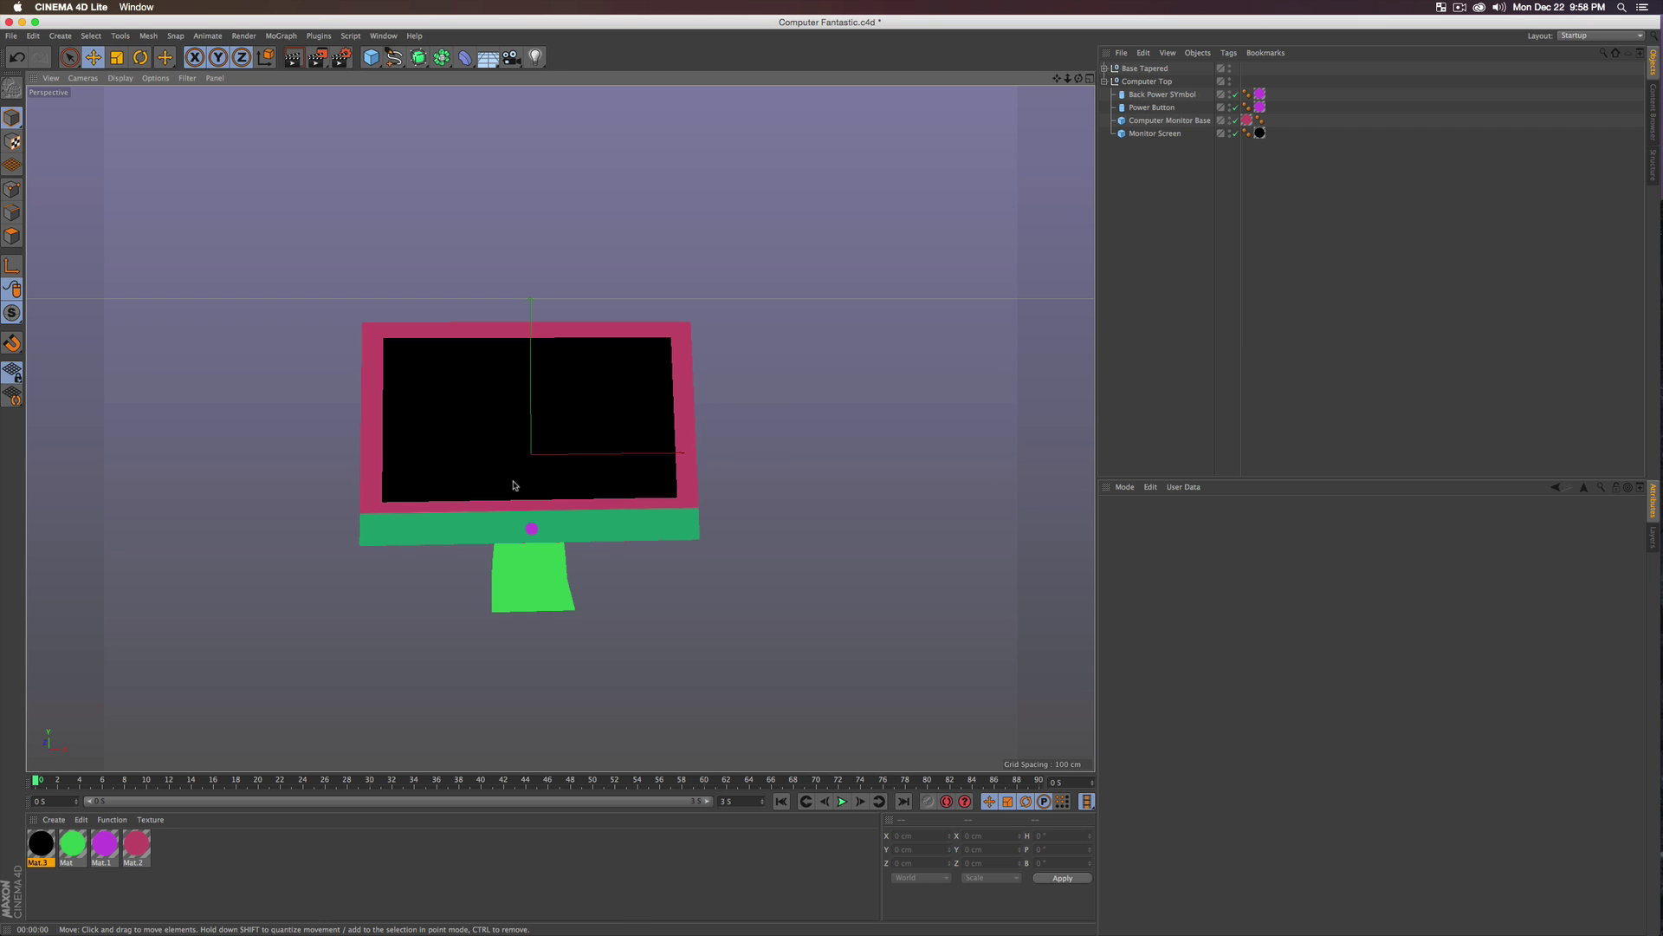
- Group Base Tapered and Computer Top under a null named 'Computer Complete' and view the monitor front-on
key(super+s)
click(1105, 81)
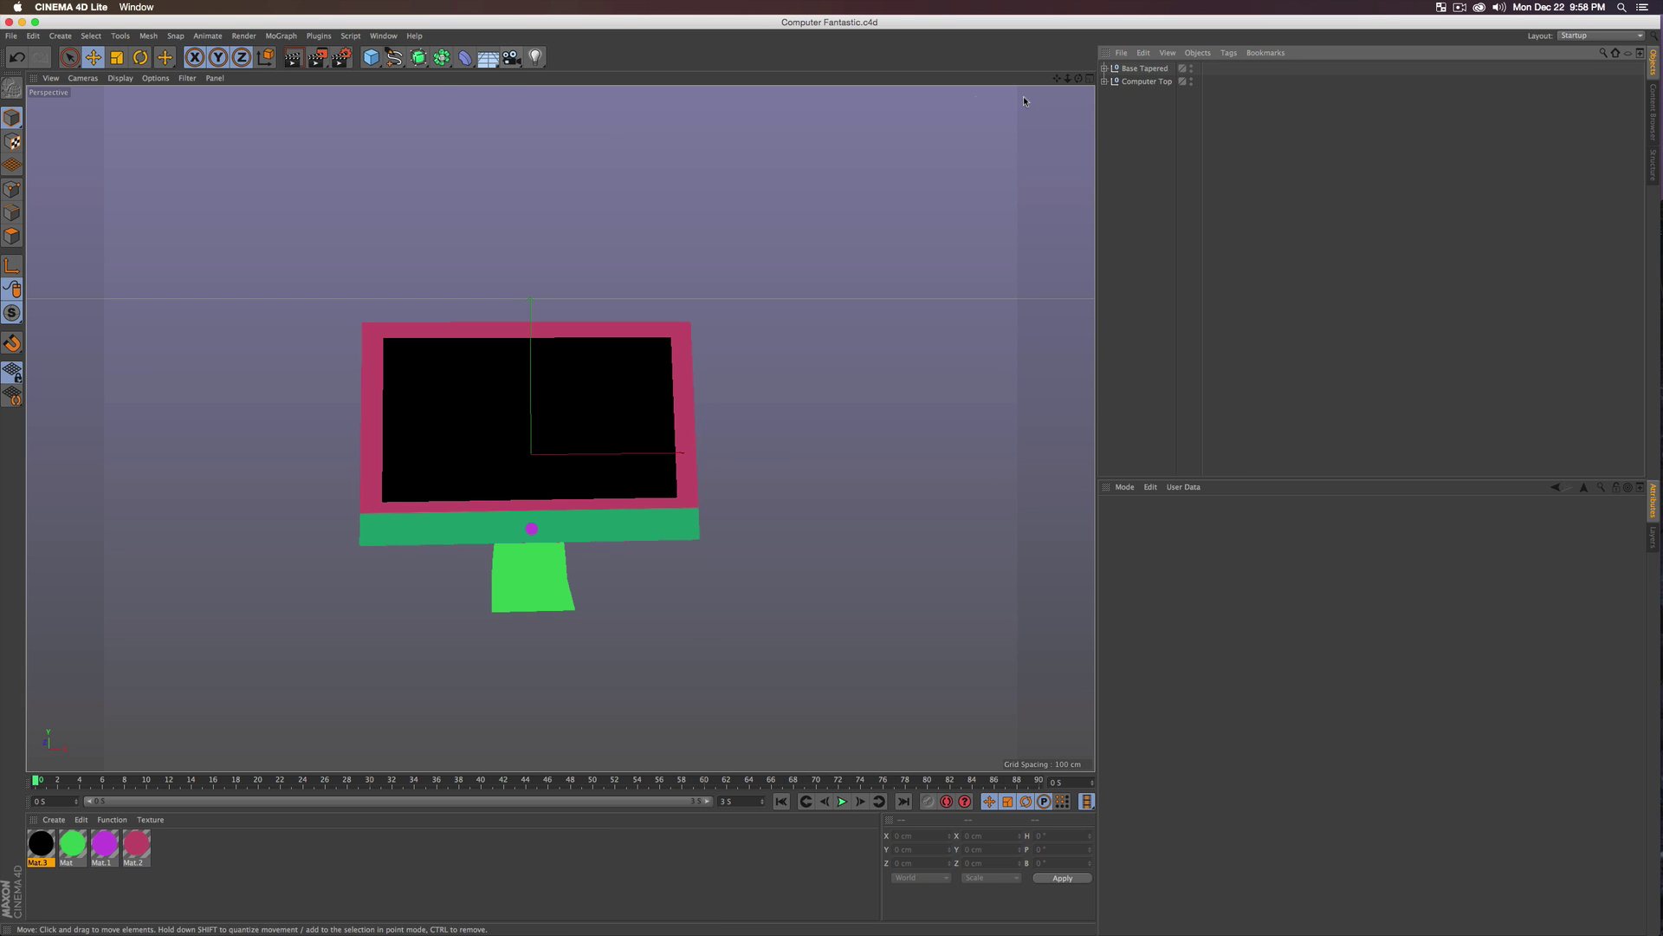
drag(1148, 101, 1135, 62)
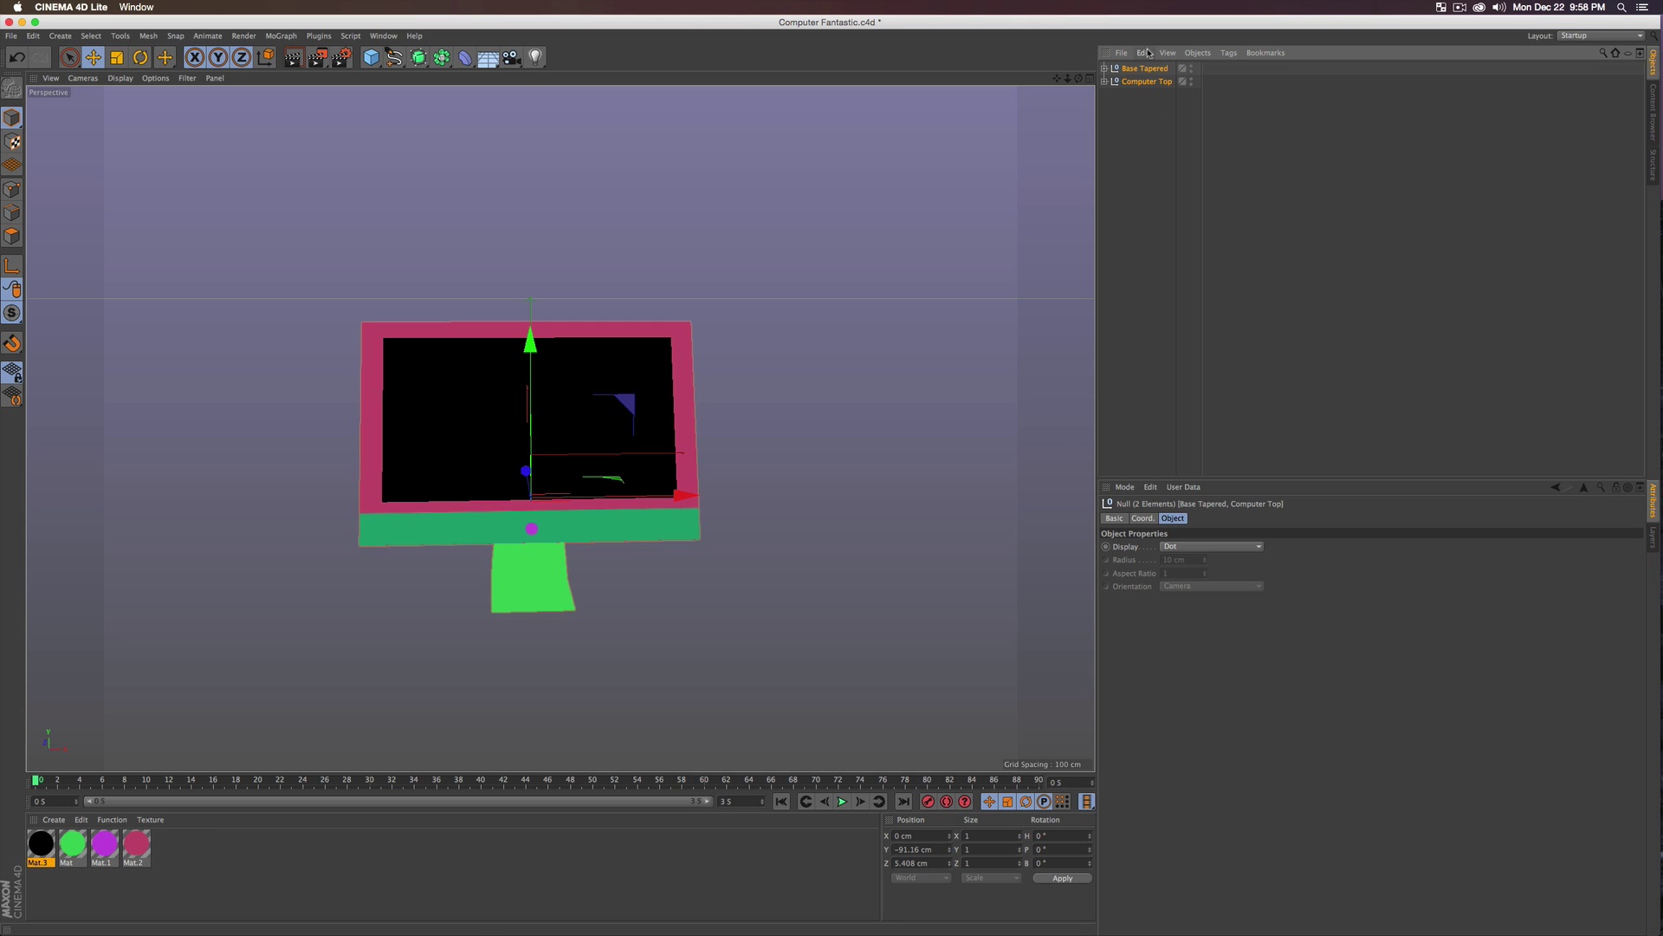
key(alt+g)
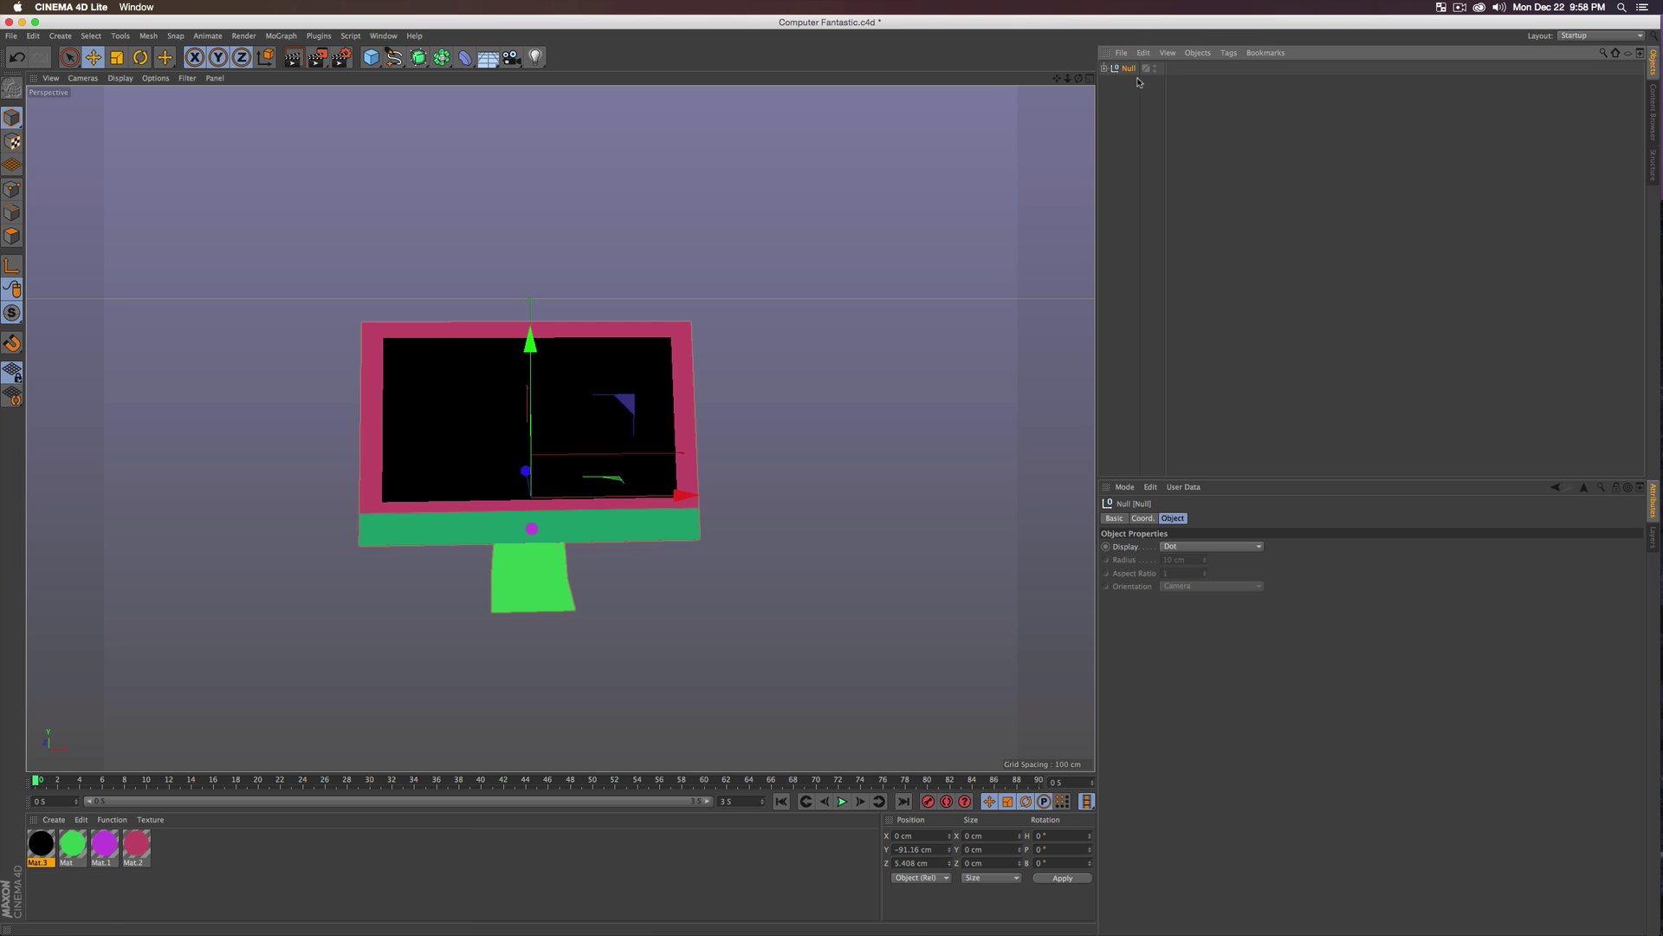
double_click(1132, 69)
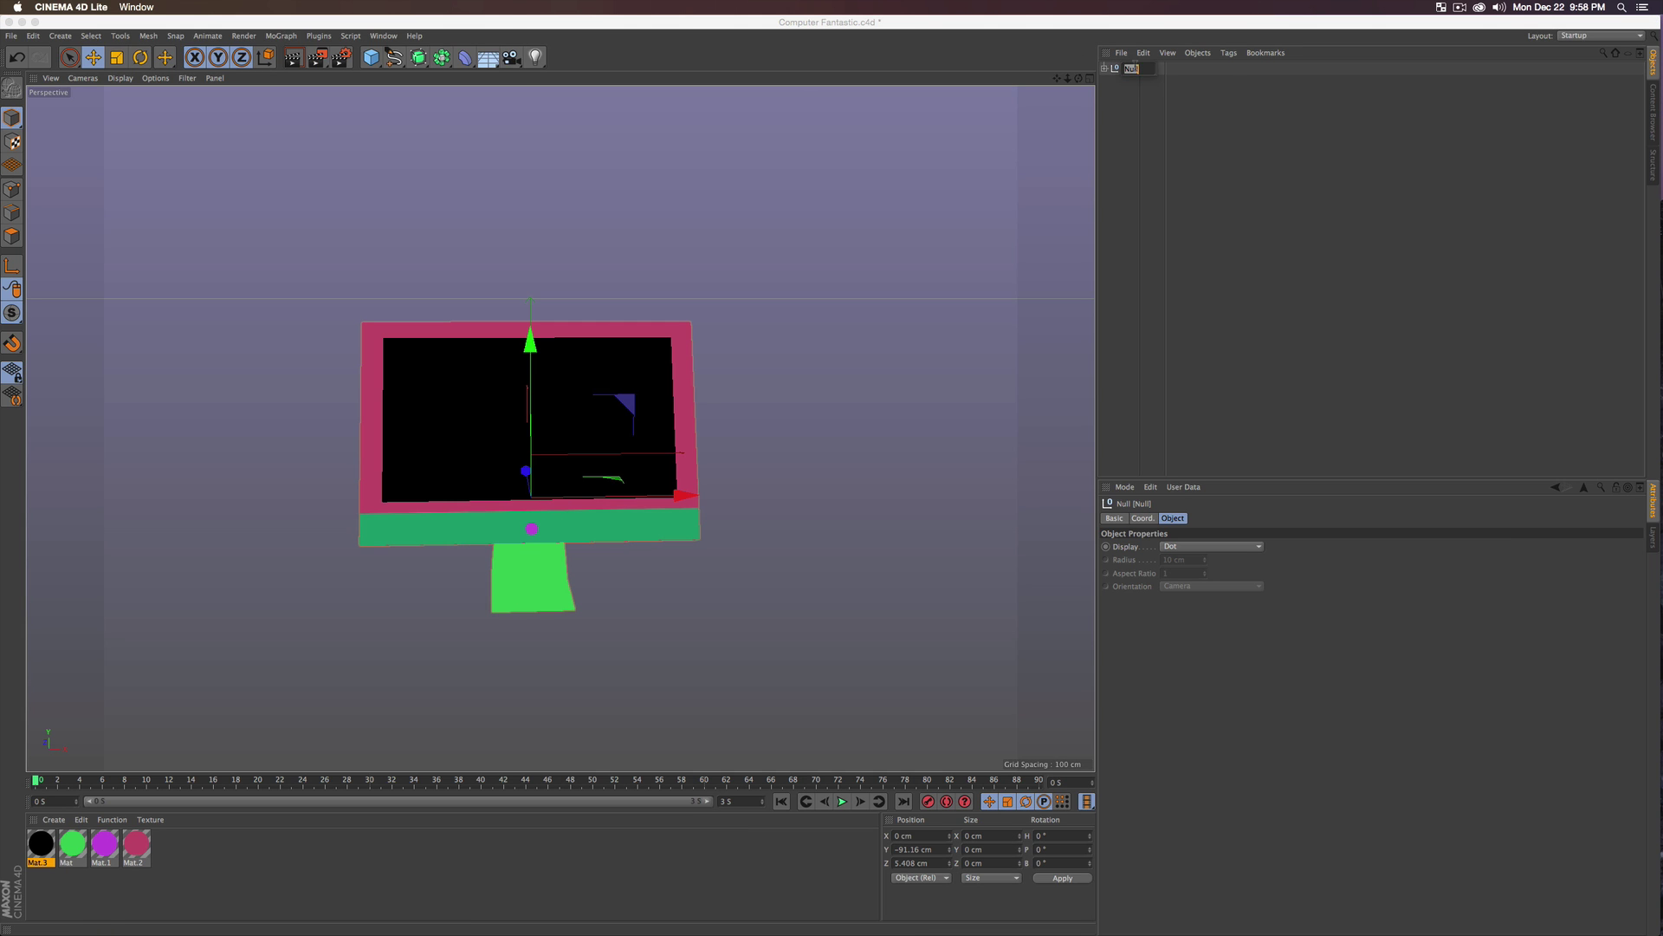
text(Computer Completet)
key(Return)
click(1152, 140)
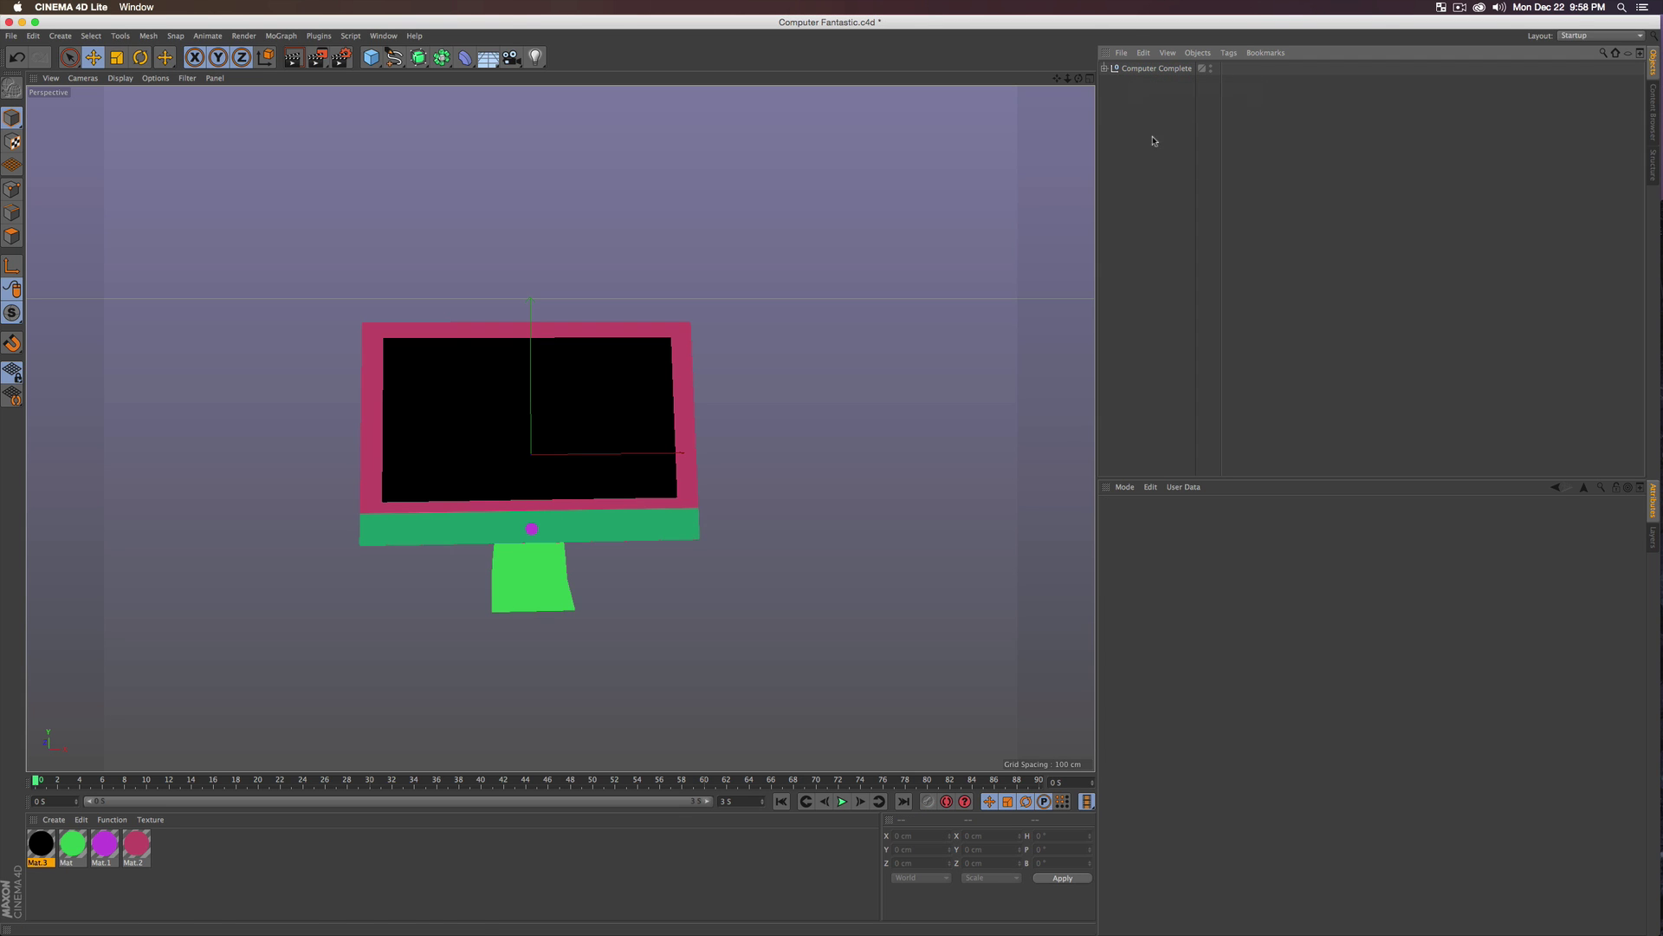
alt+drag(513, 598, 498, 588)
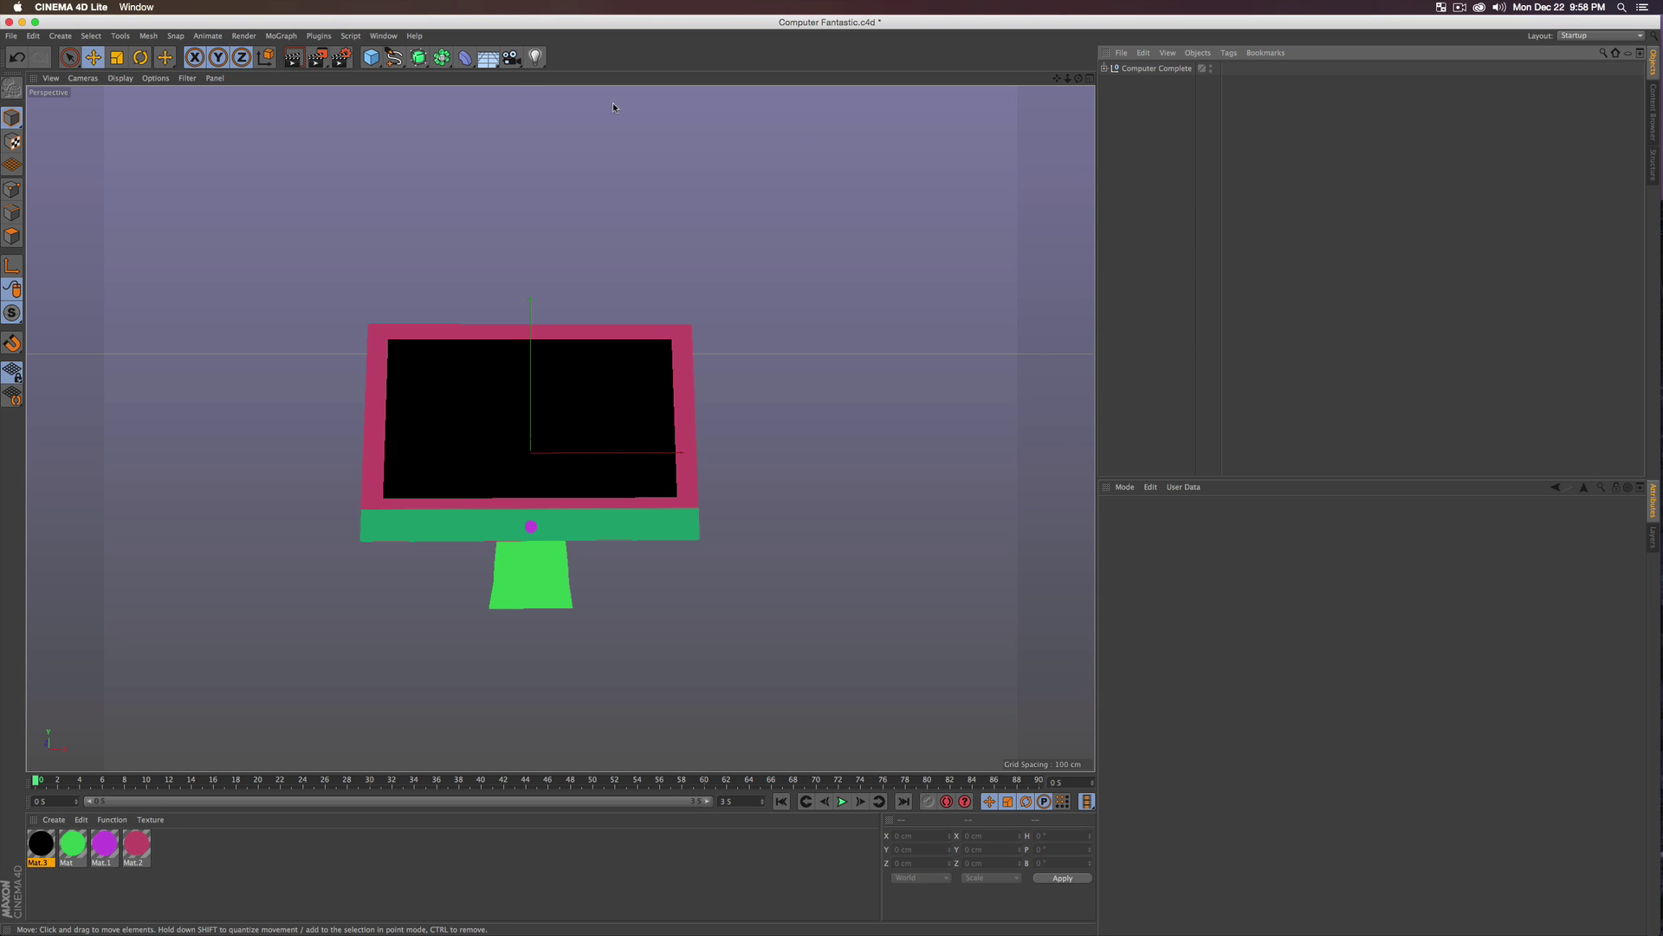
- Add a Camera, make it the active view, and set render output to 1920 × 1080
click(511, 58)
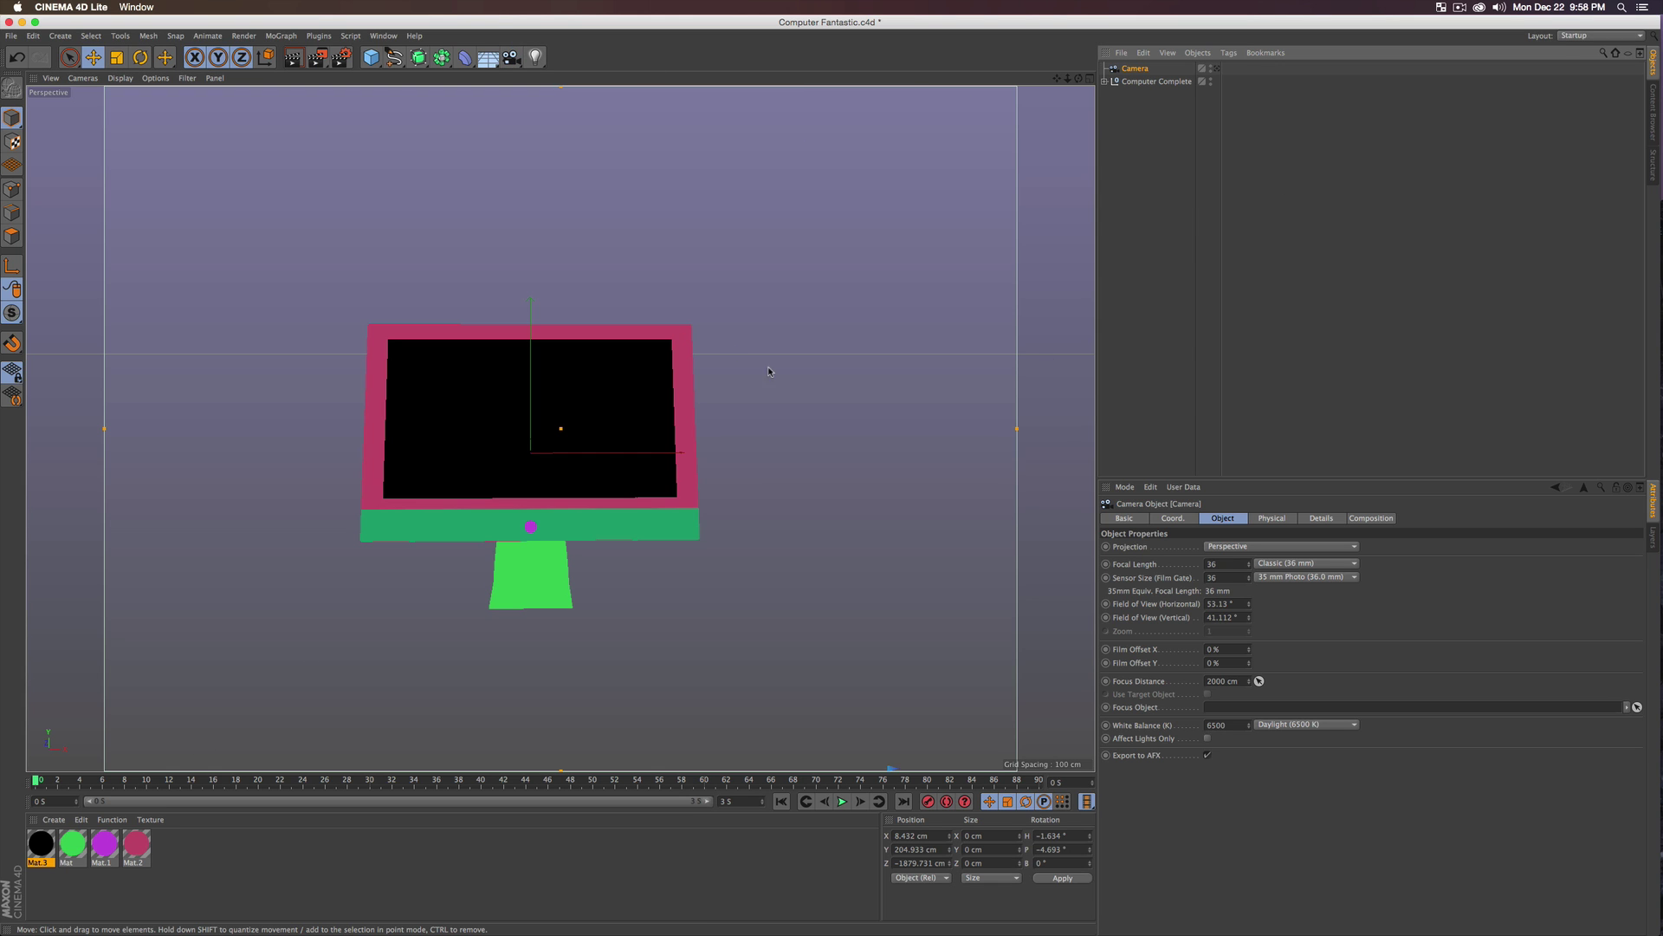
click(1216, 68)
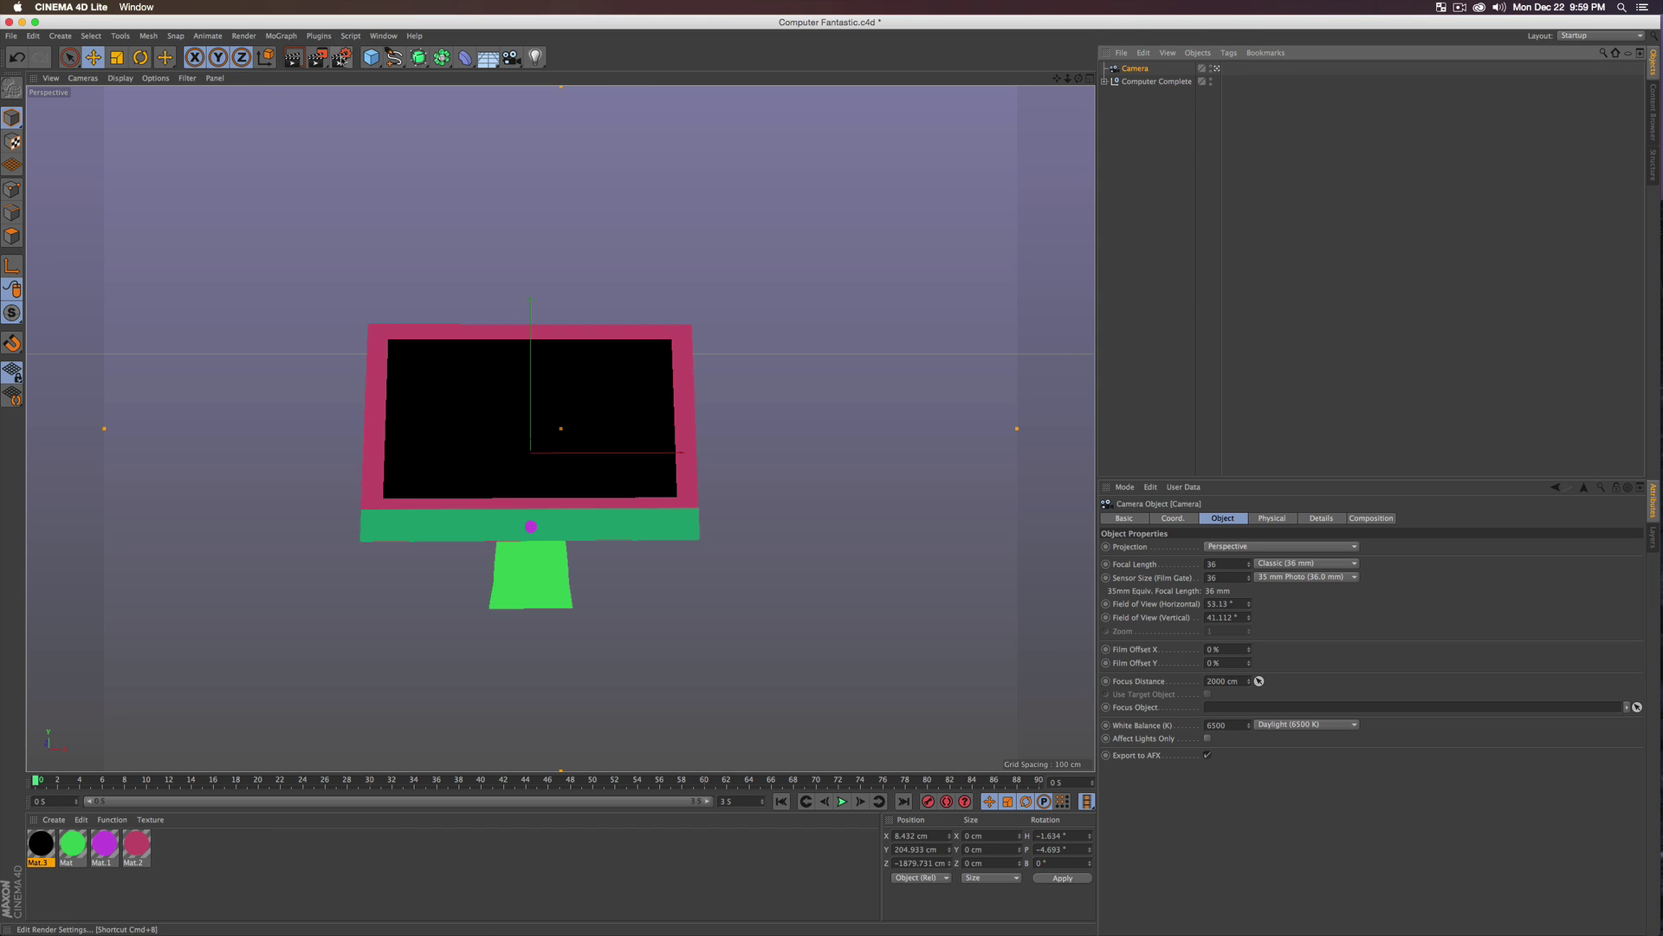
key(super+b)
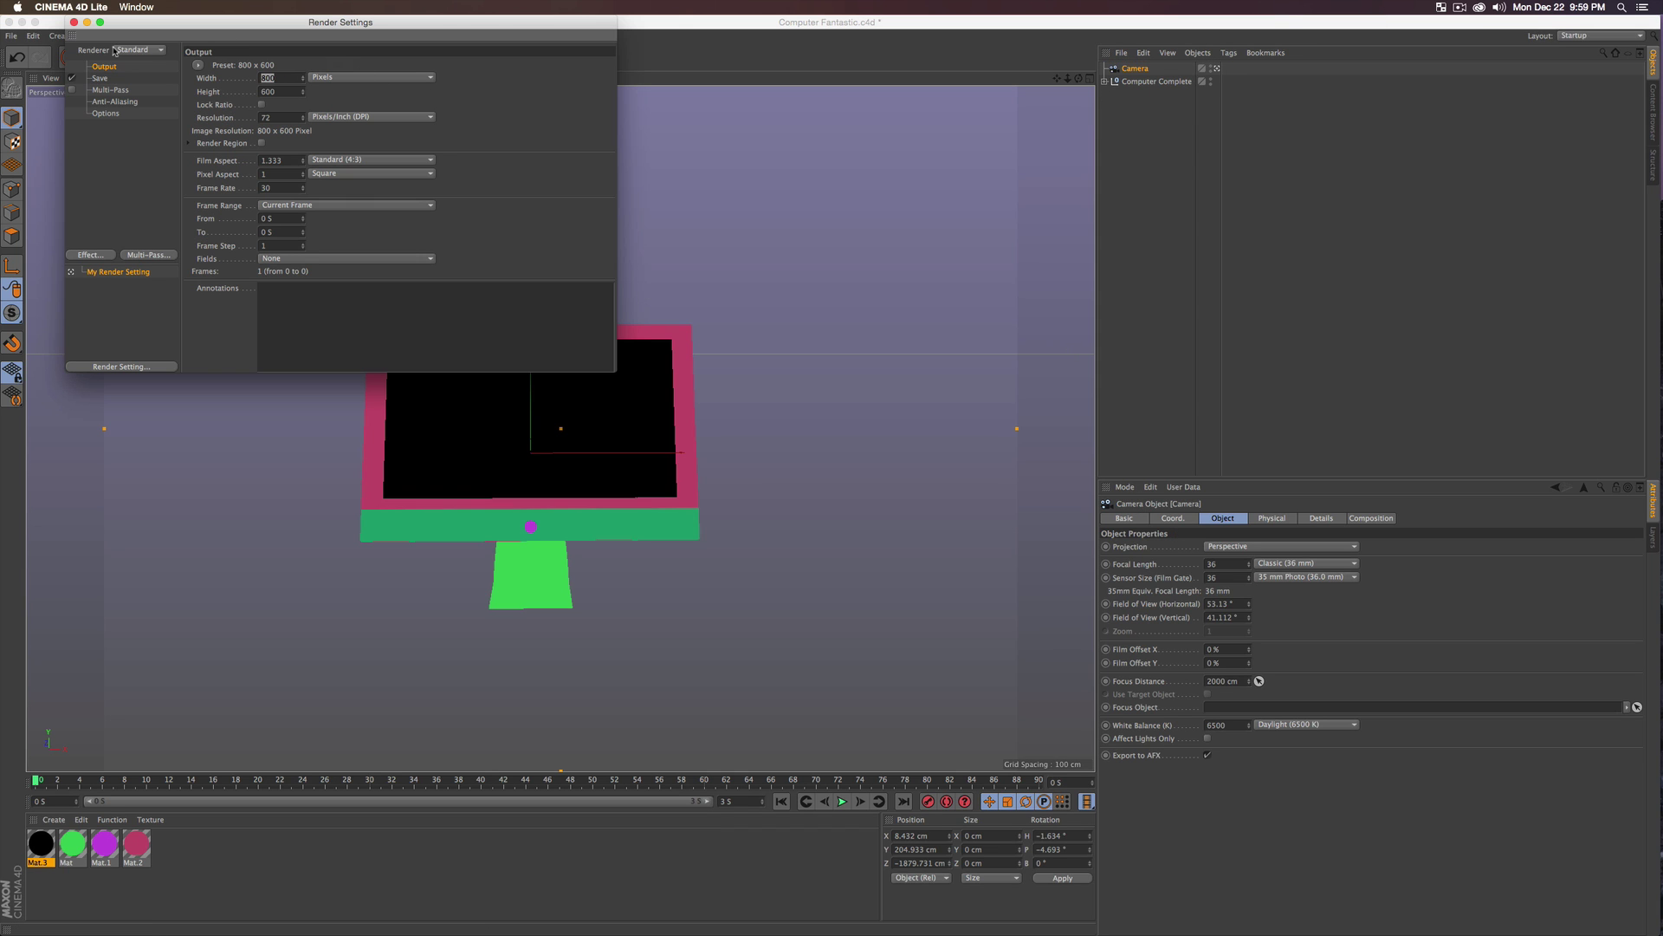
text(1920)
key(Tab)
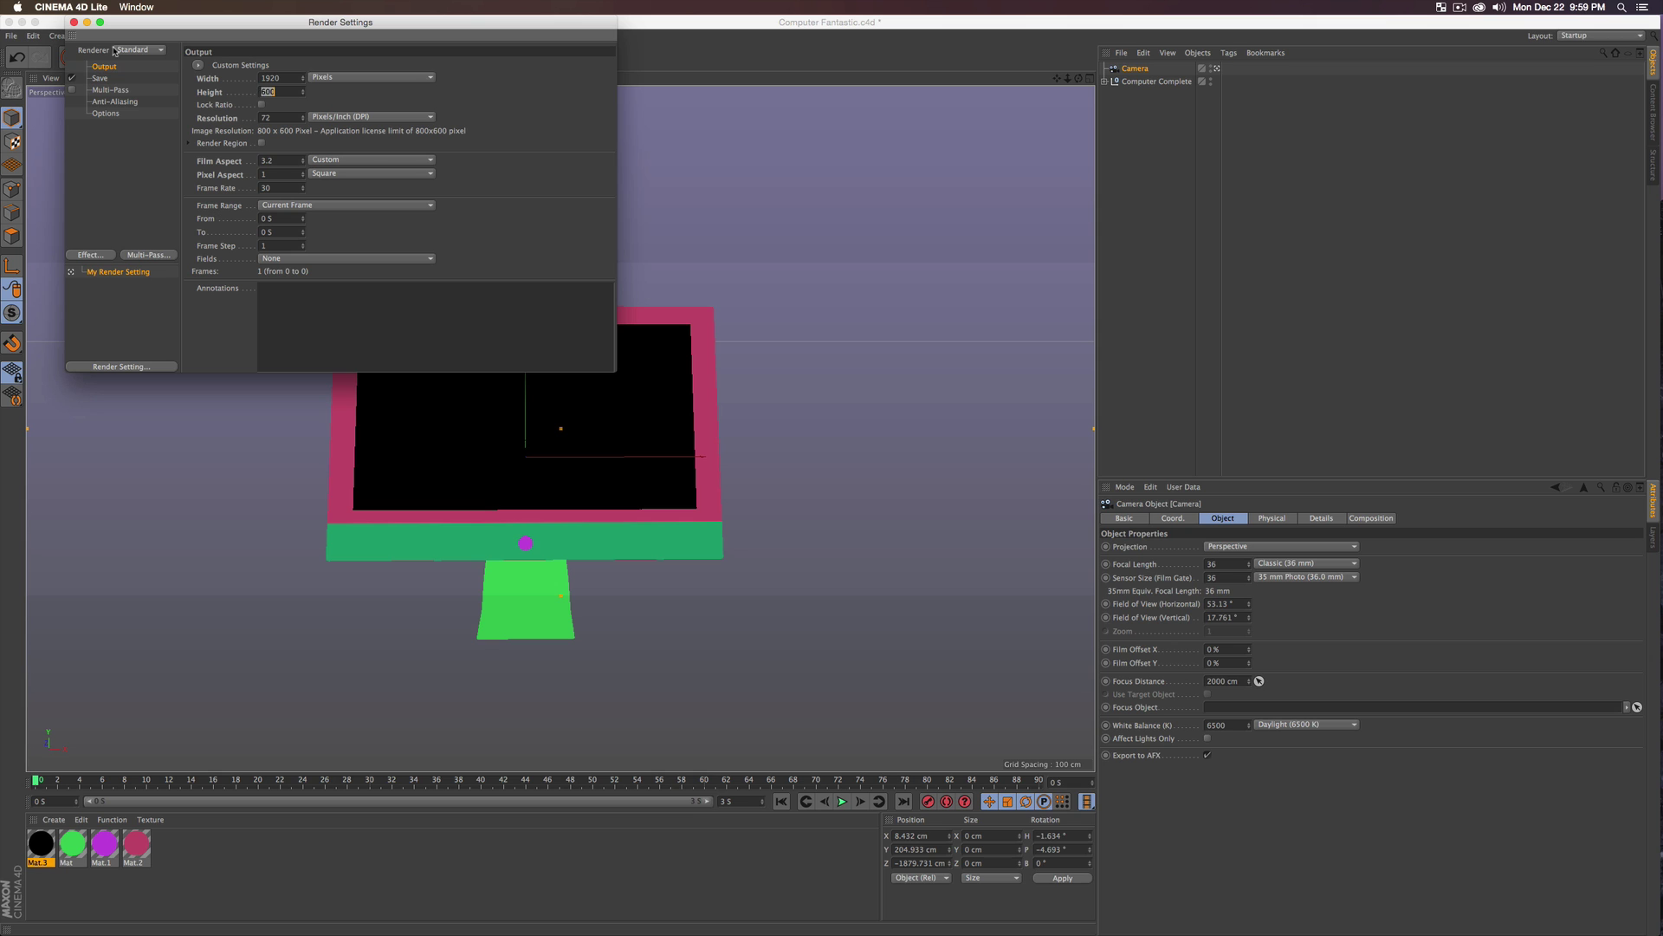
key(Return)
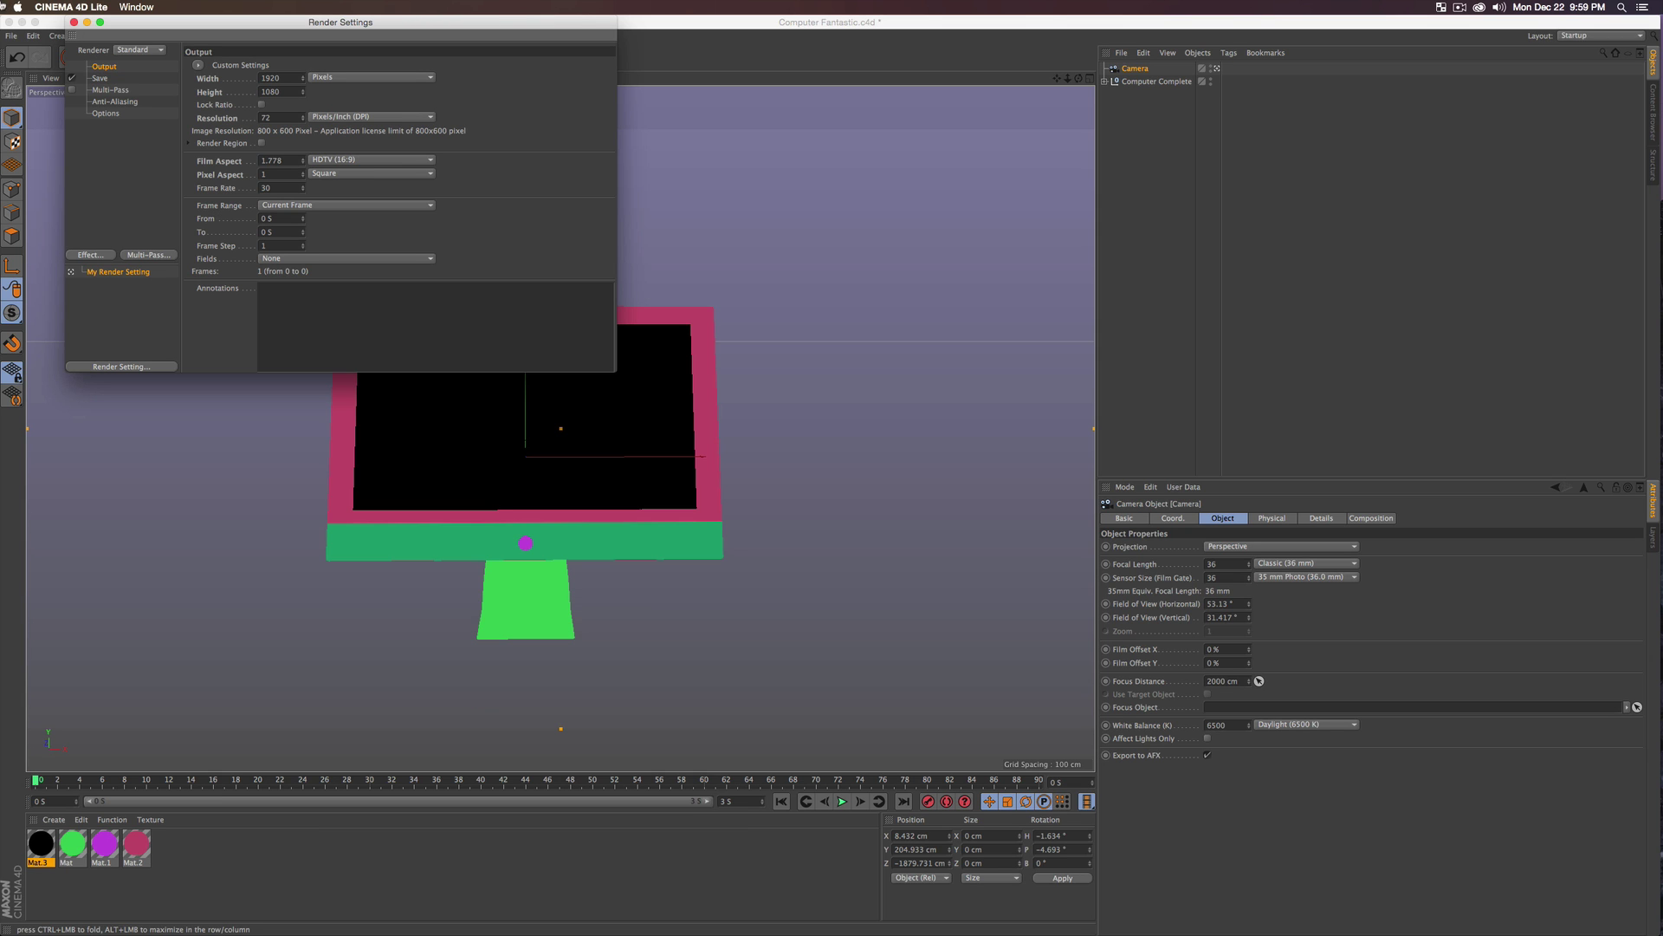
click(74, 23)
scroll(641, 534, down, 5)
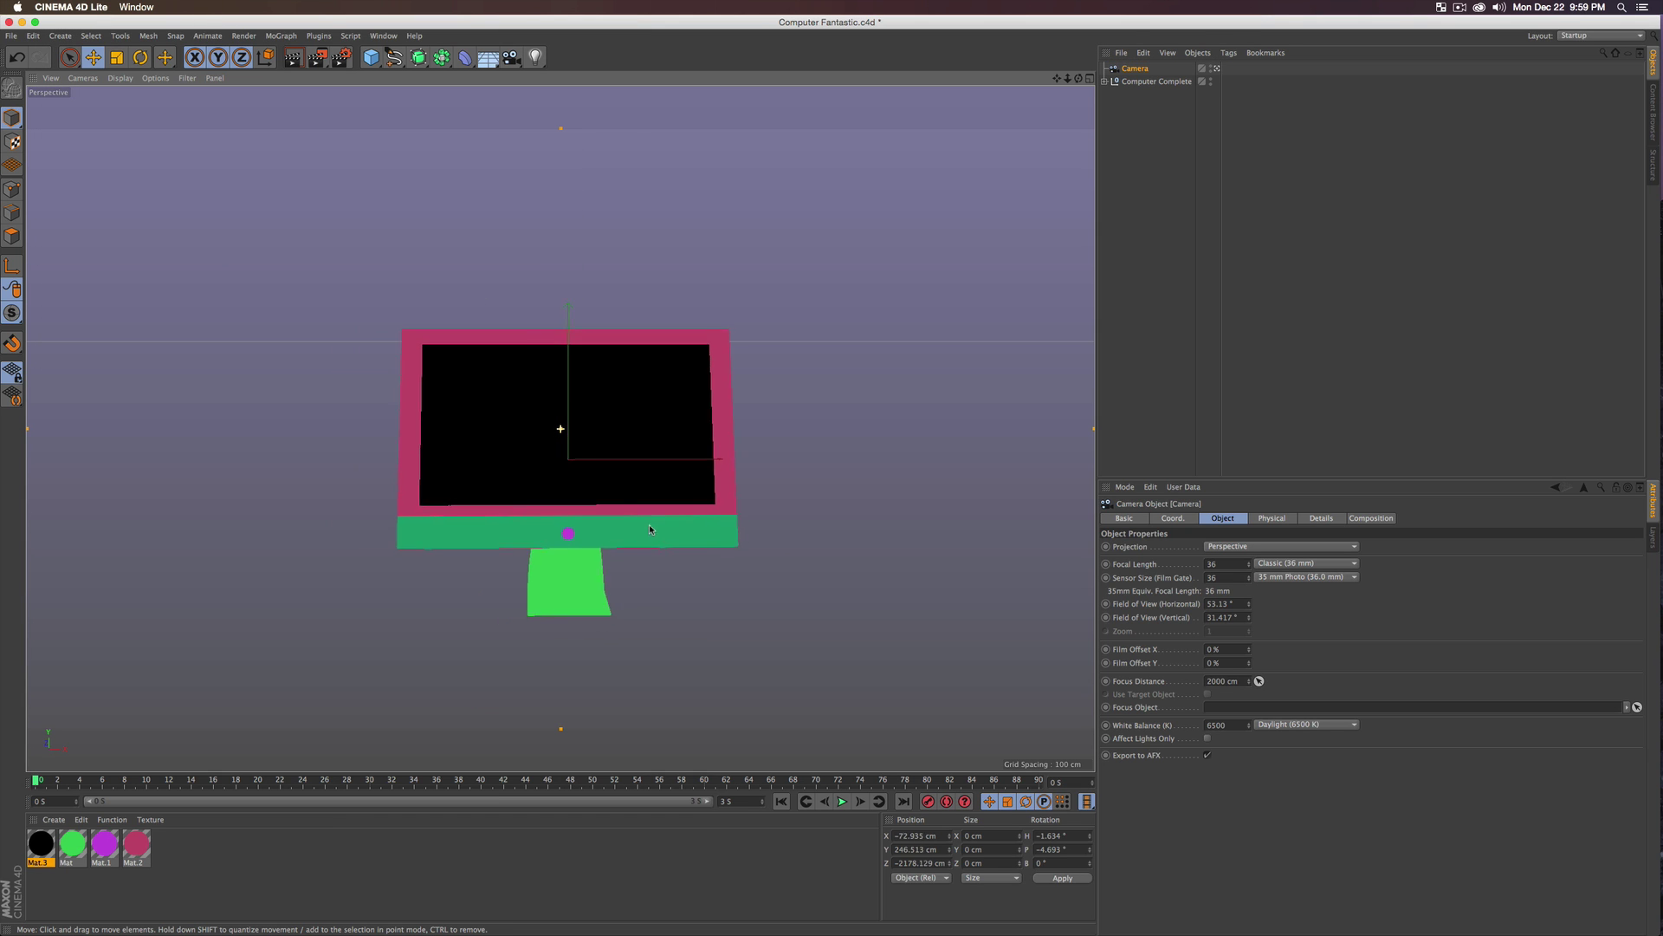
- Zero the Camera's position and rotation, then pull it back to Z -1898 cm
alt+middle_drag(650, 525, 650, 519)
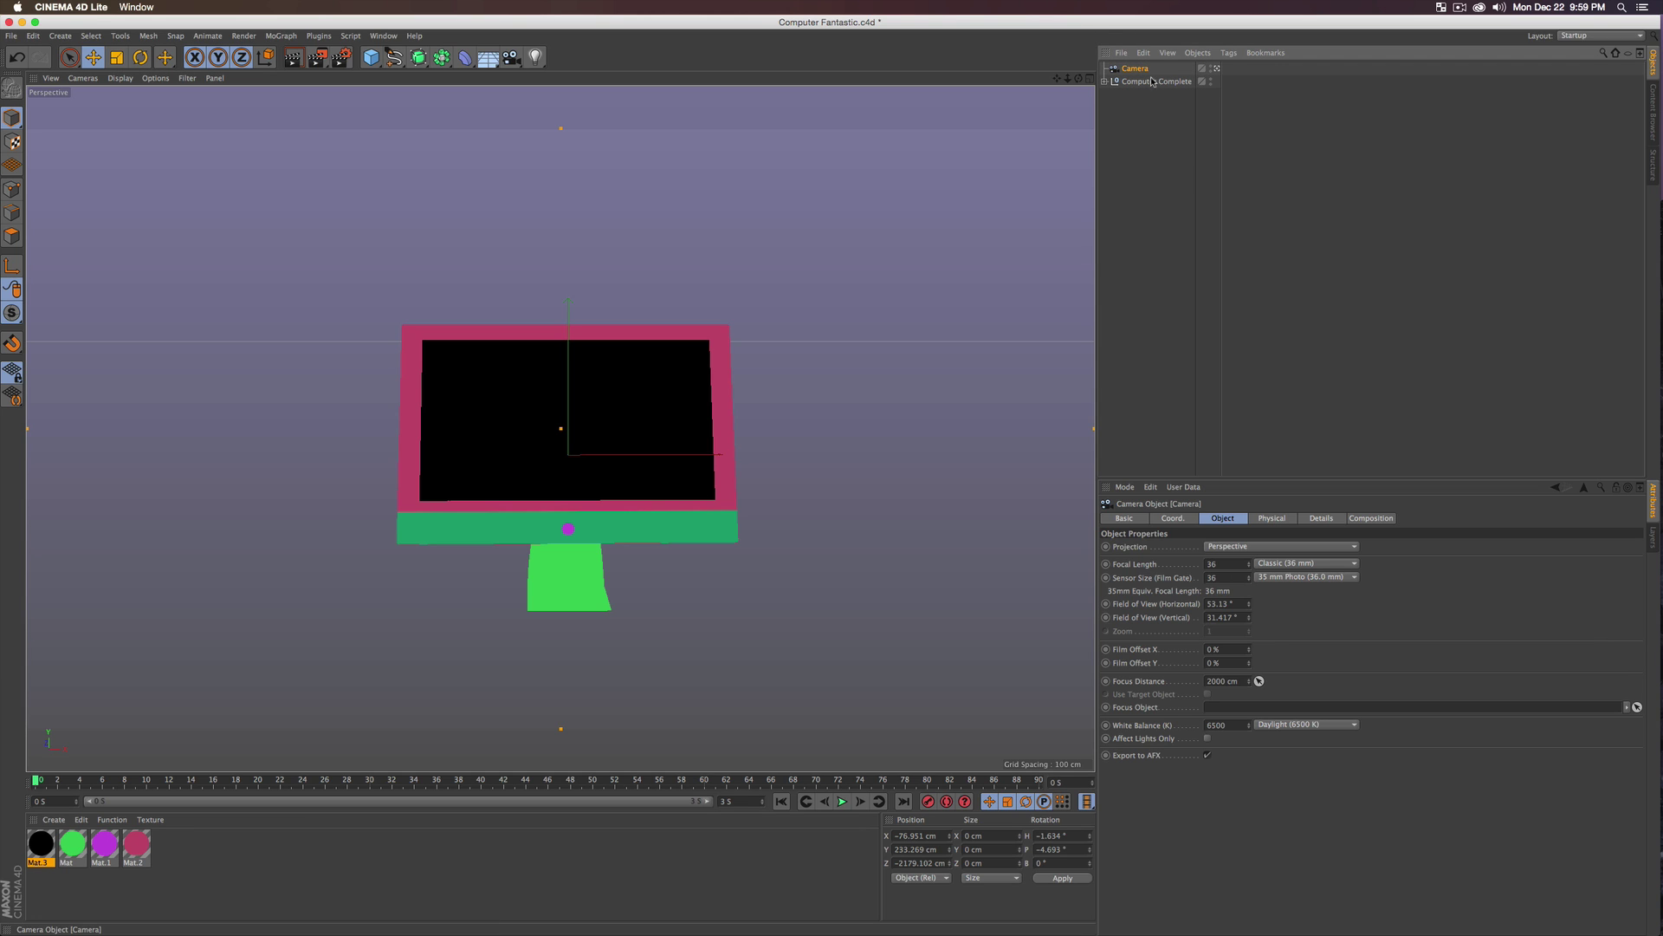
click(1181, 519)
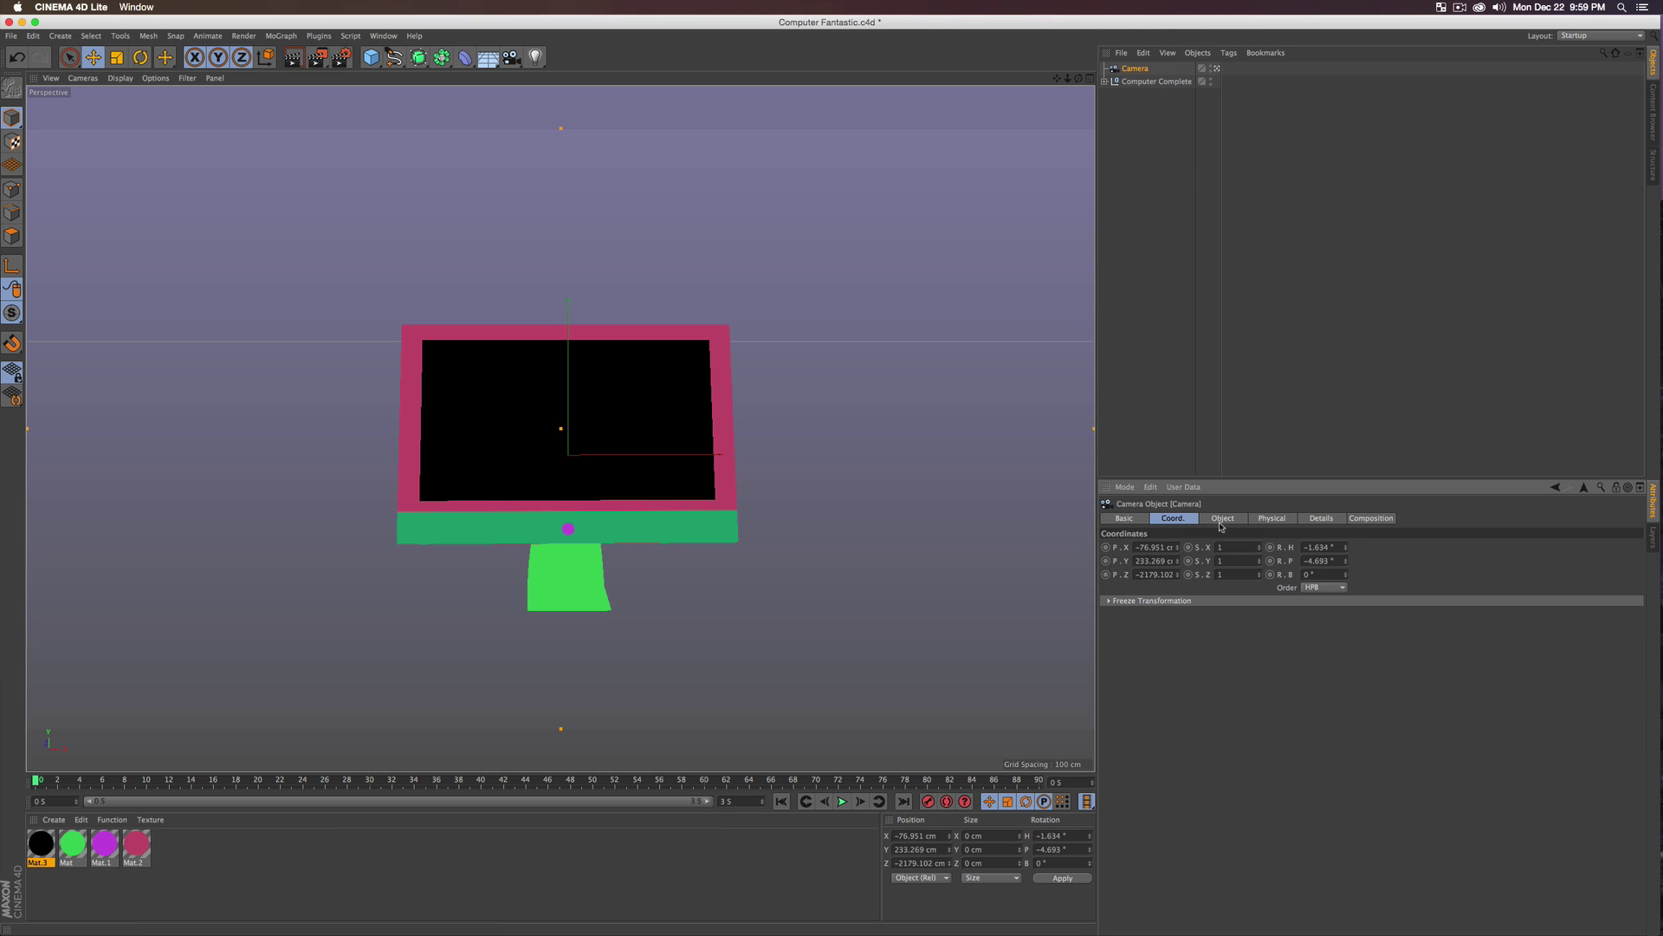
double_click(1161, 548)
text(0)
key(Tab)
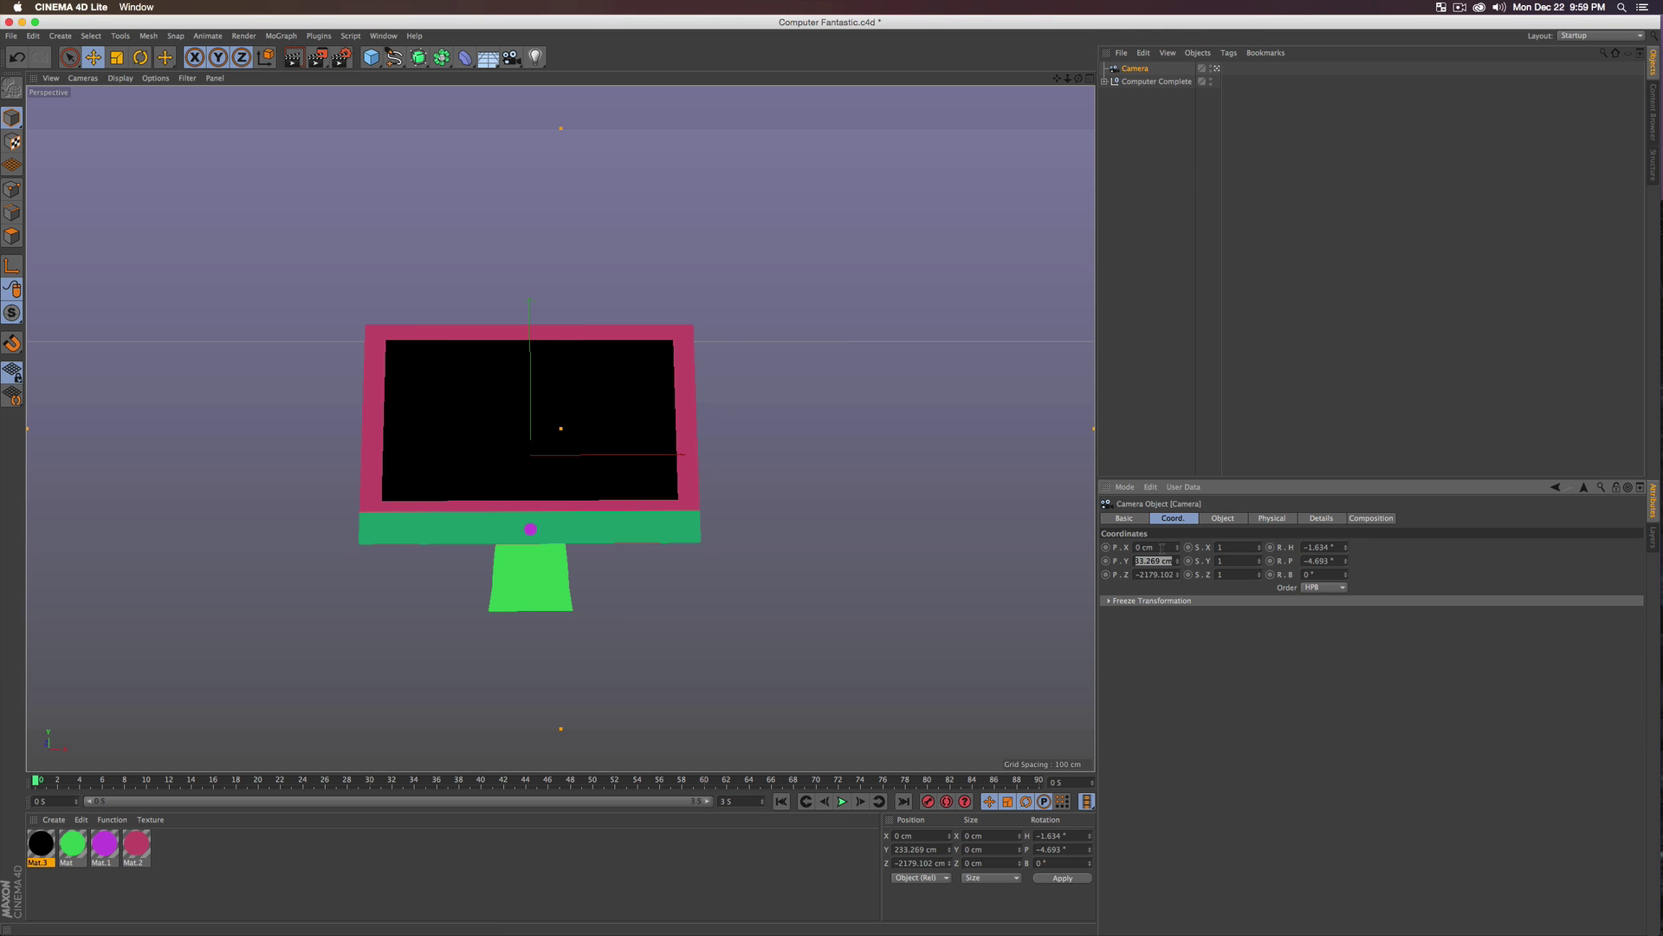
text(0)
key(Tab)
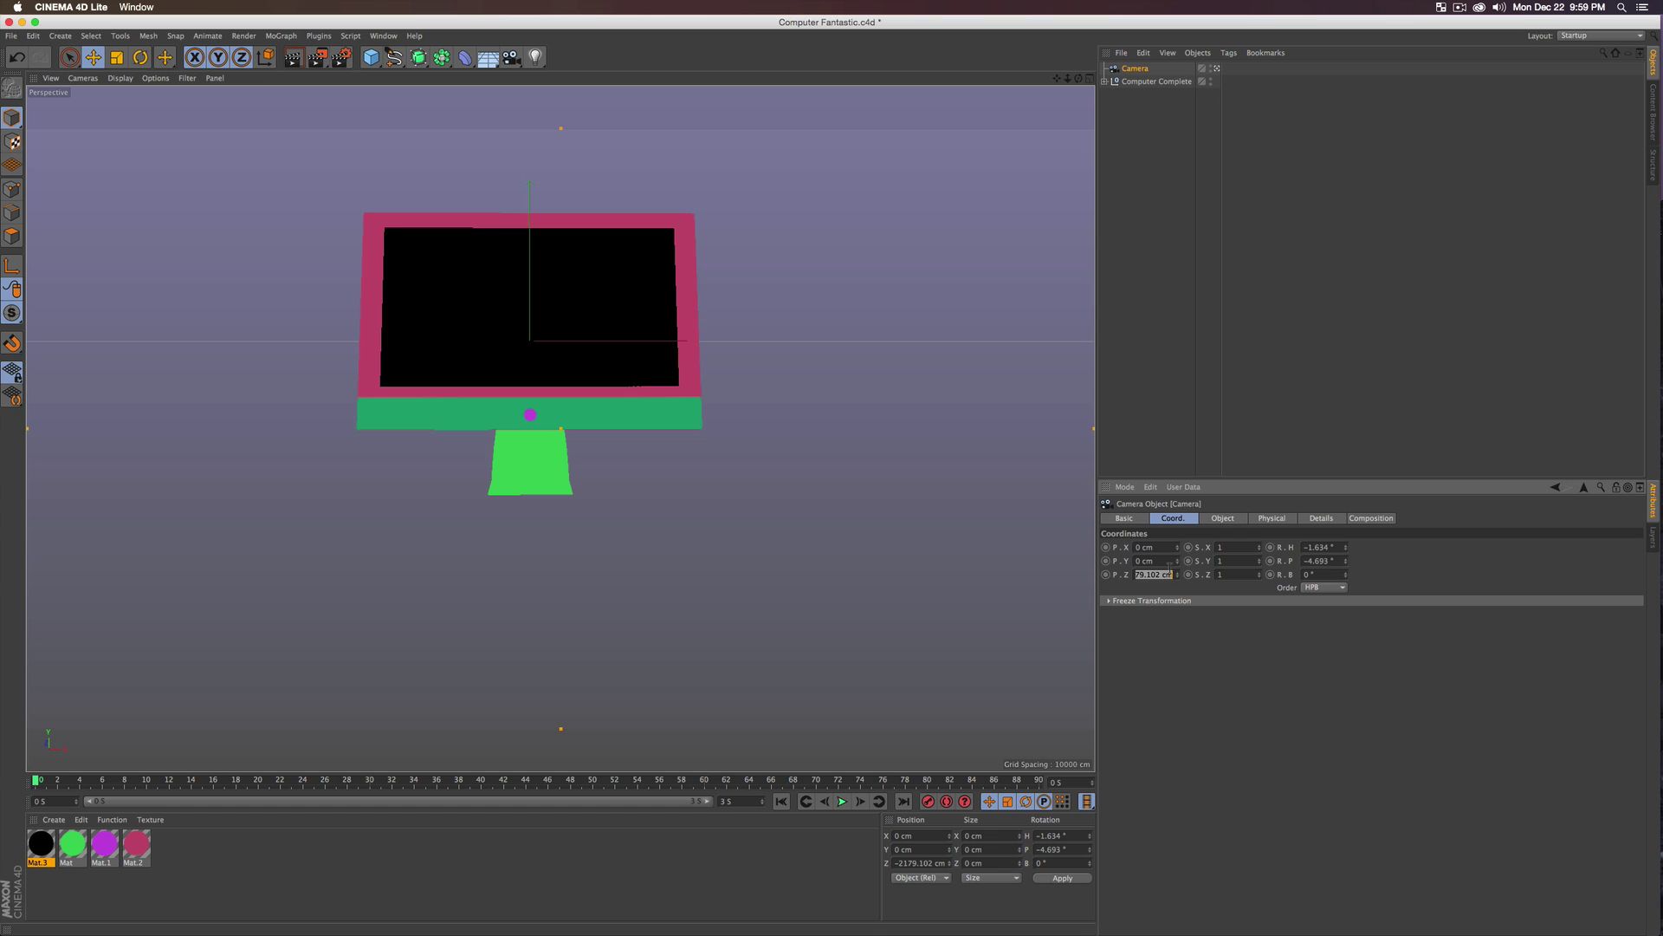
text(0)
key(Tab)
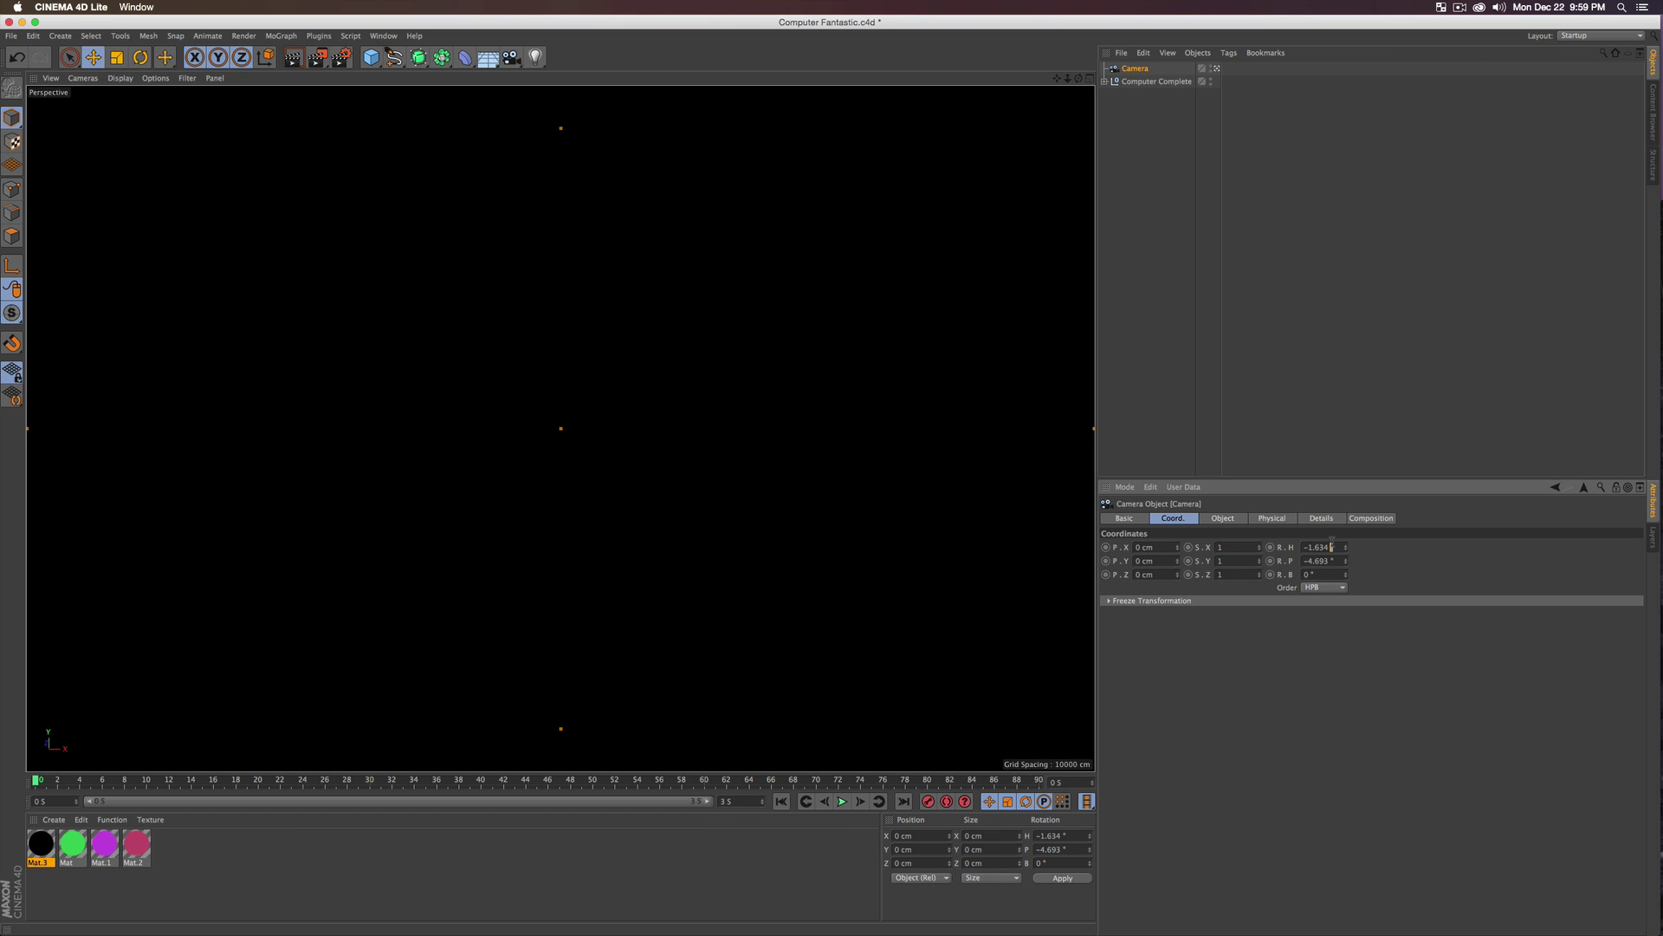
double_click(1331, 547)
text(0)
key(Tab)
text(0)
key(Tab)
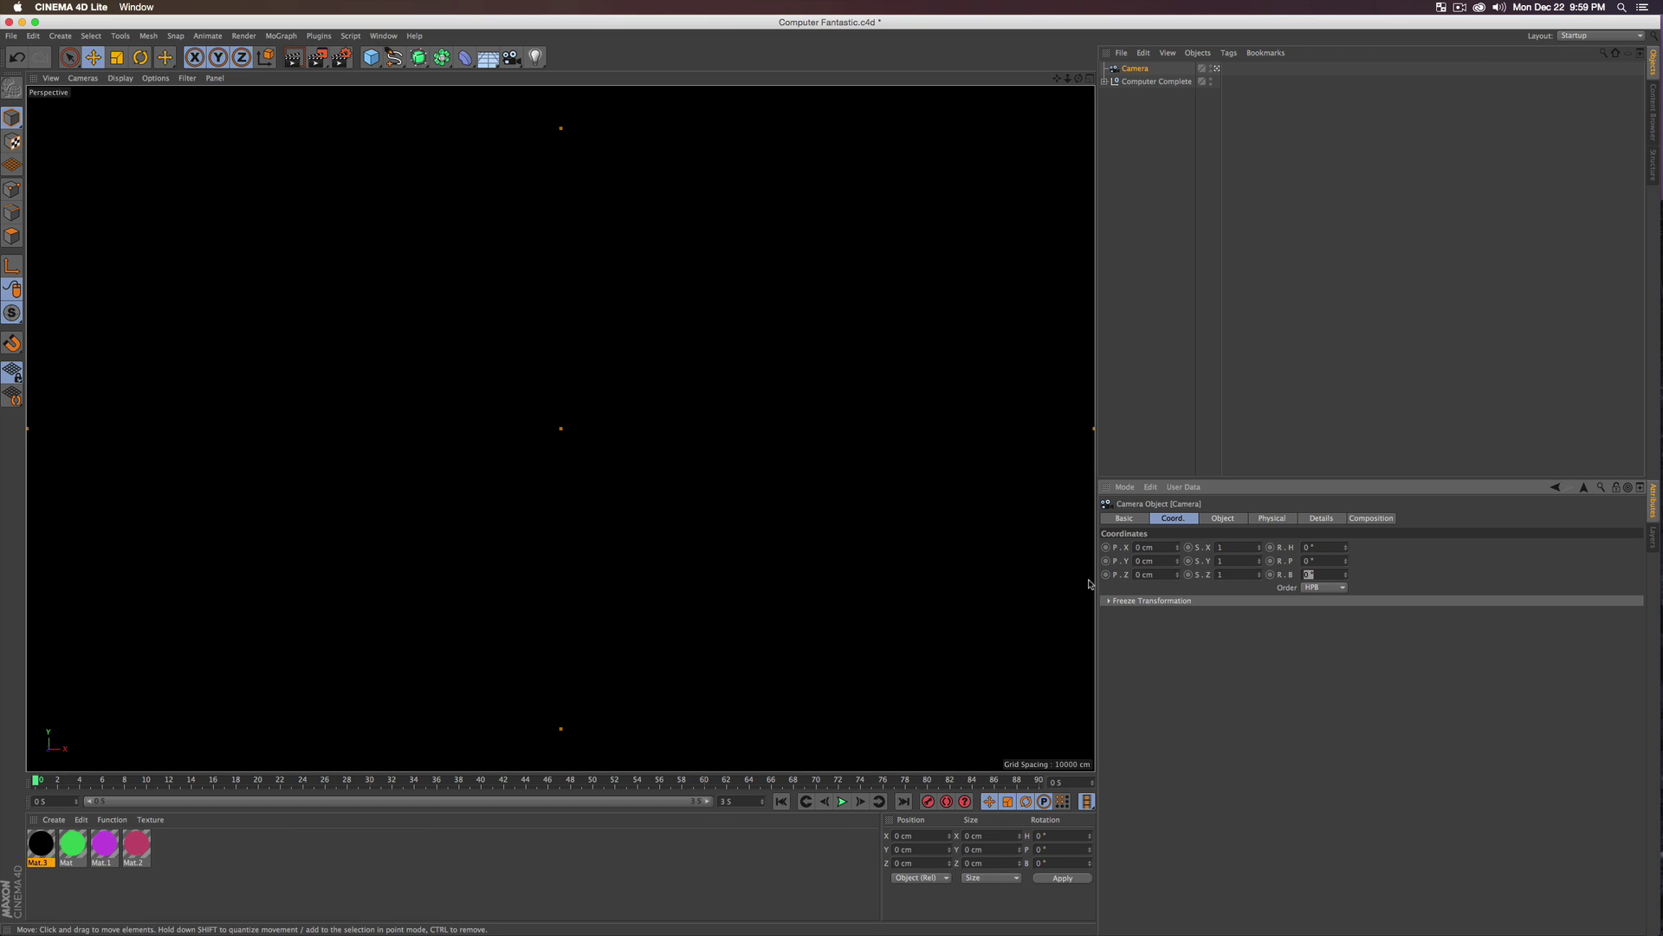
drag(1177, 574, 1177, 643)
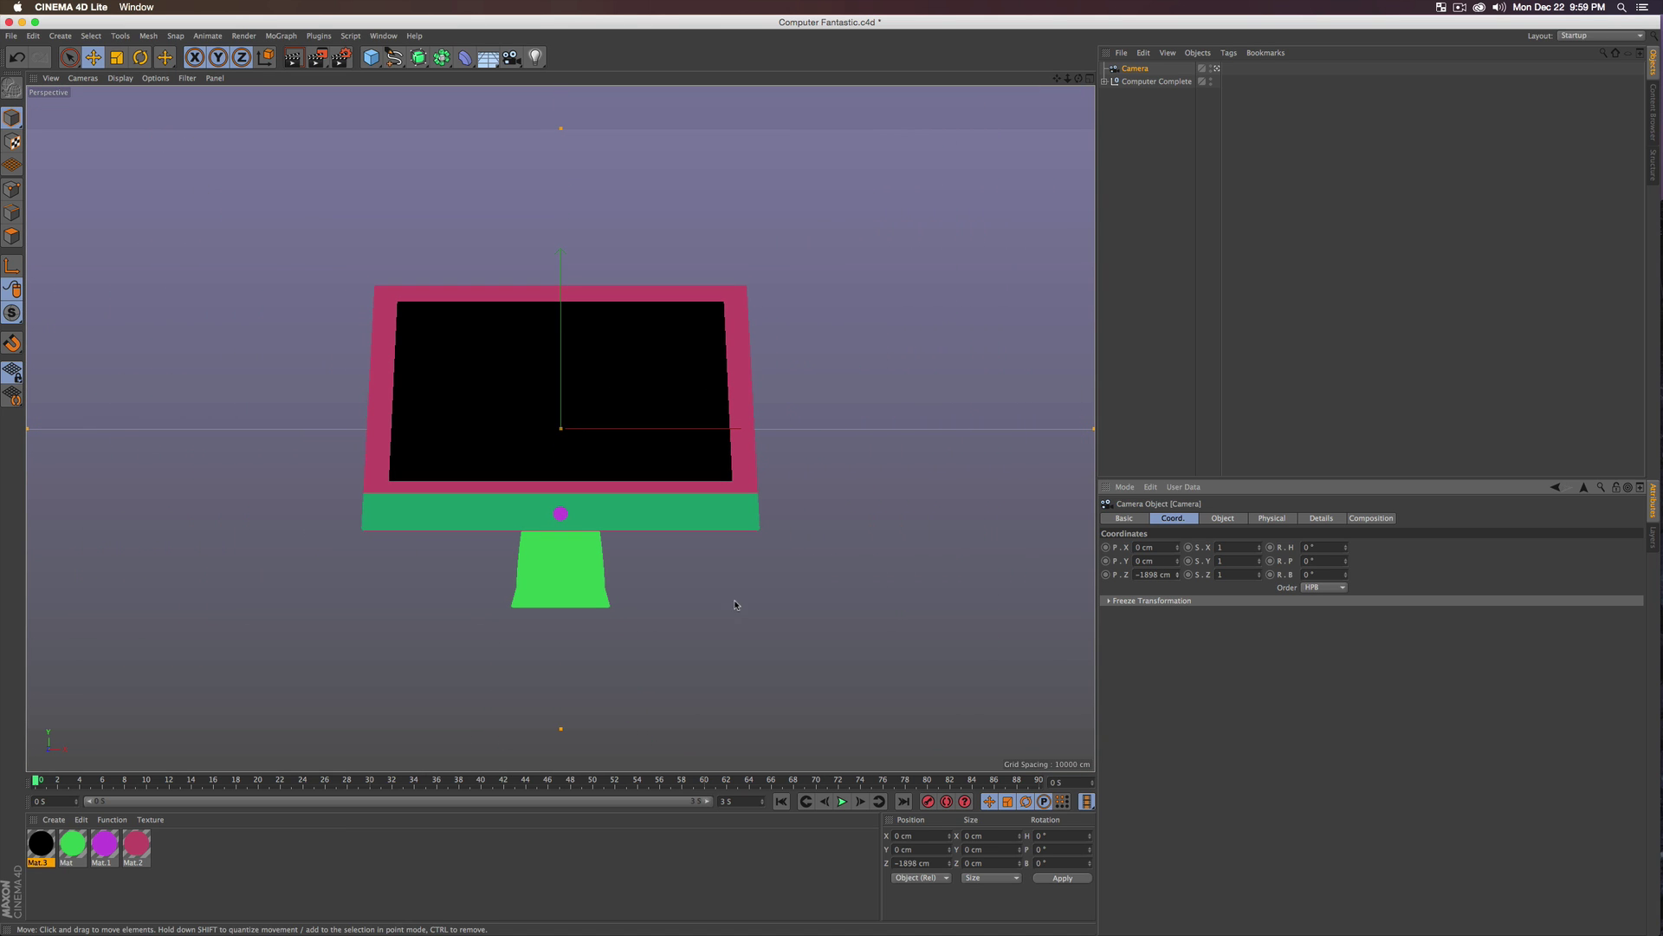
- Add a Protection tag to the Camera and set the animation length to 6 seconds
right_click(1141, 69)
mouse_move(1170, 80)
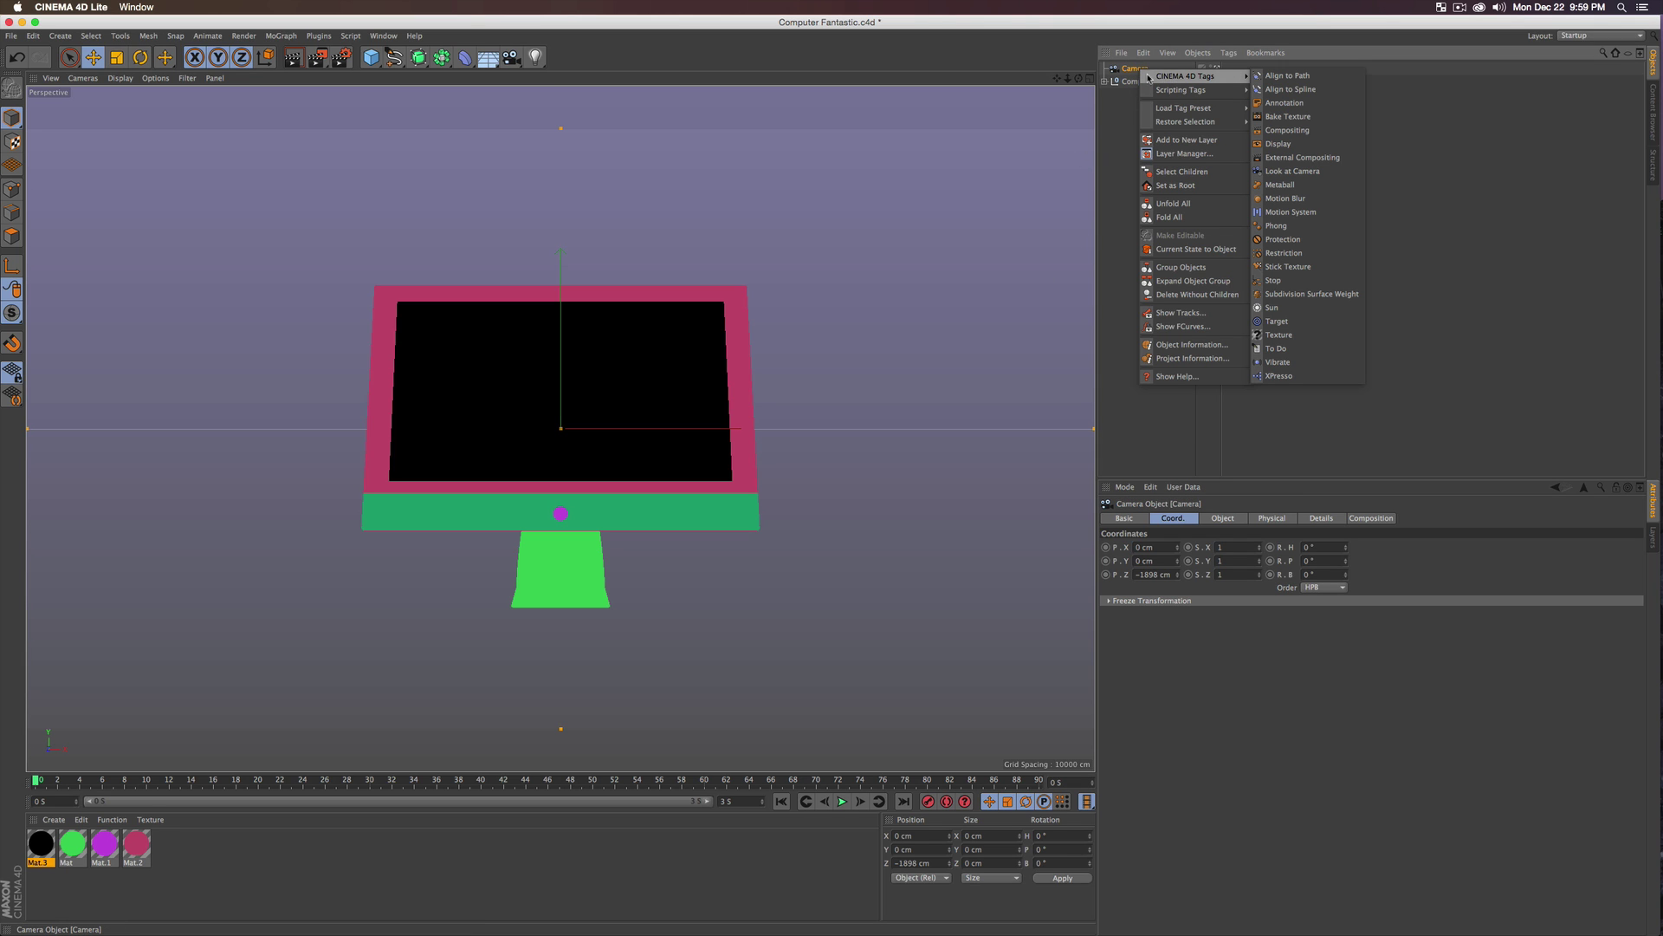
click(1294, 239)
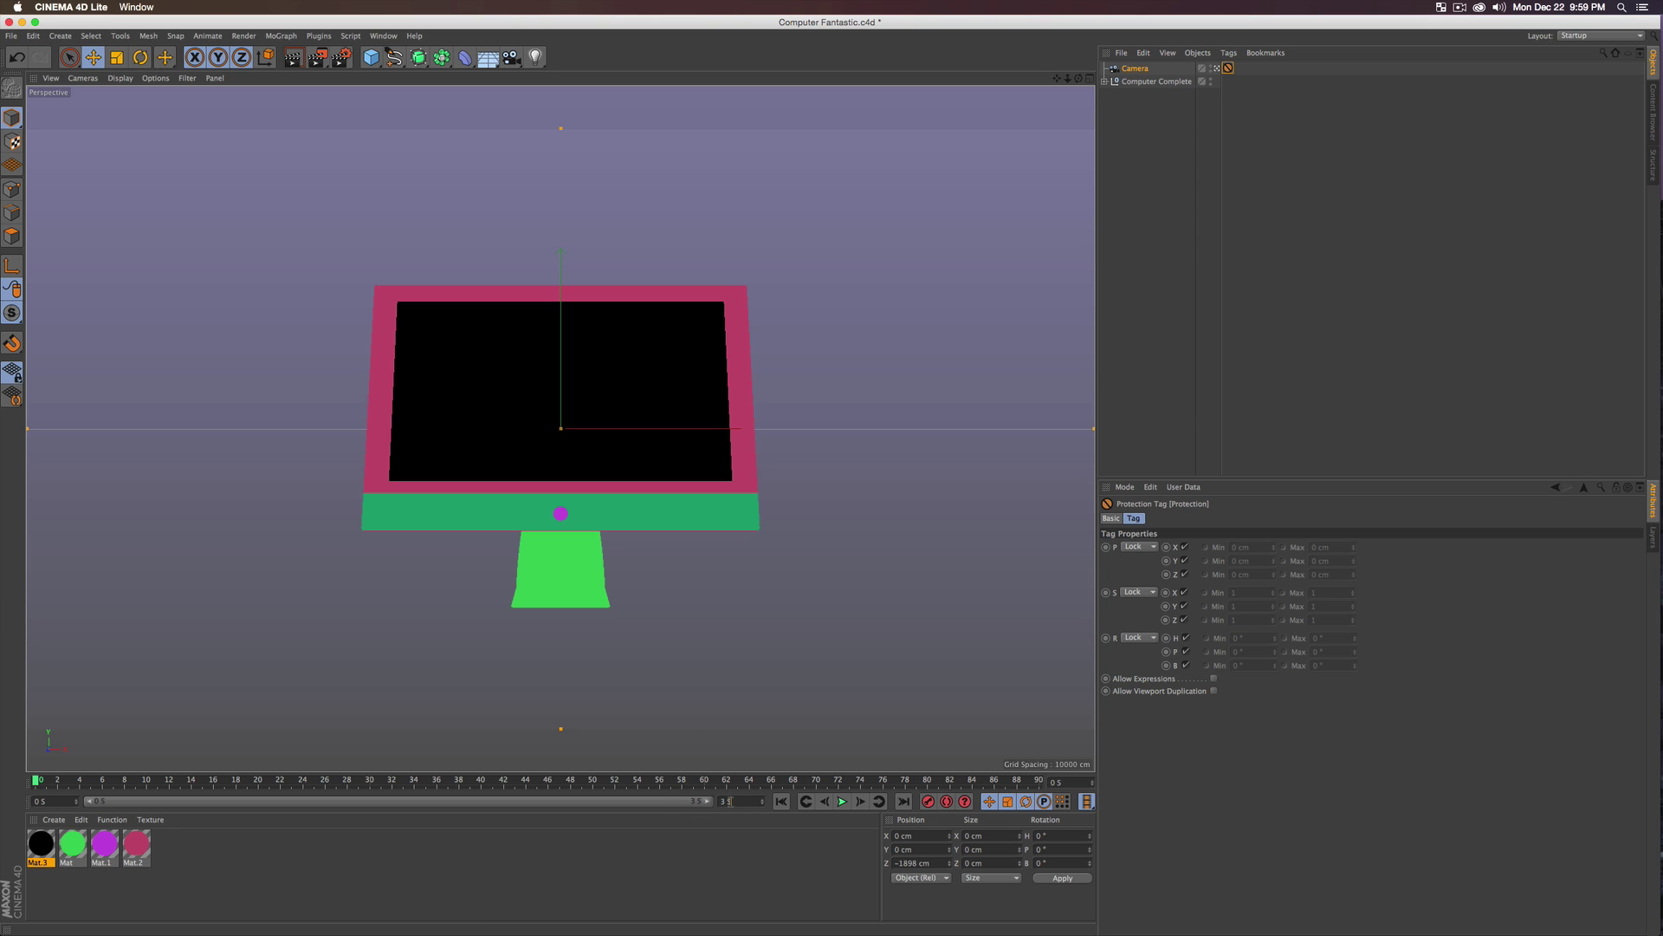
key(Return)
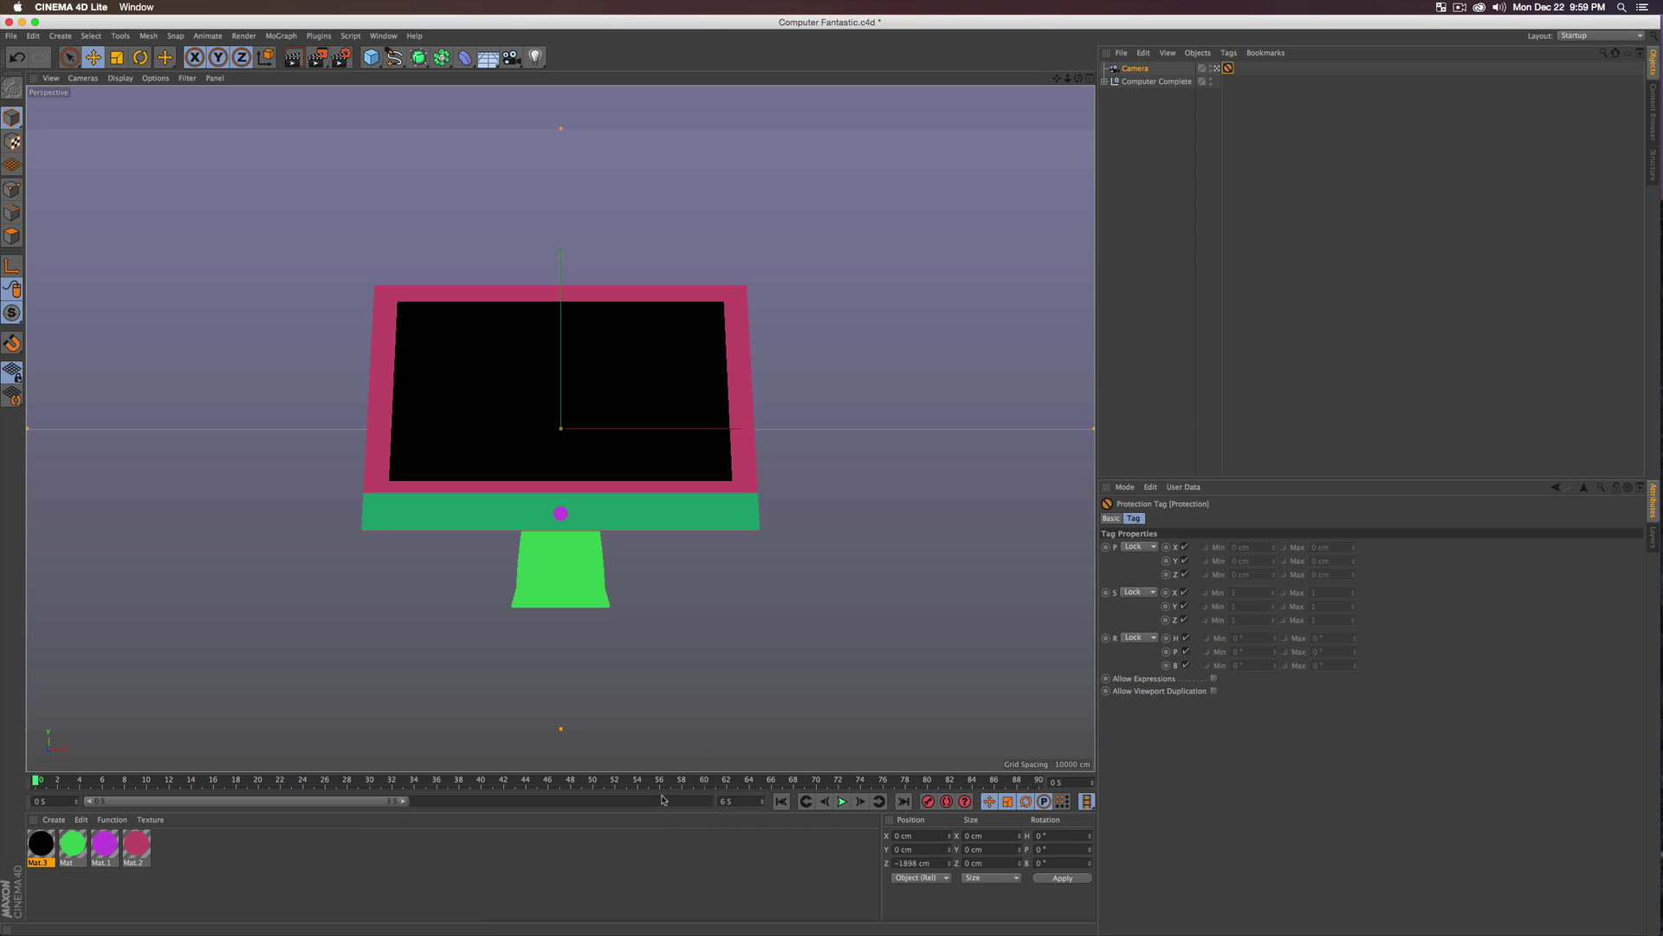
- Extend the timeline to 6 seconds and key Computer Complete's transform at frame 15
drag(400, 804, 711, 803)
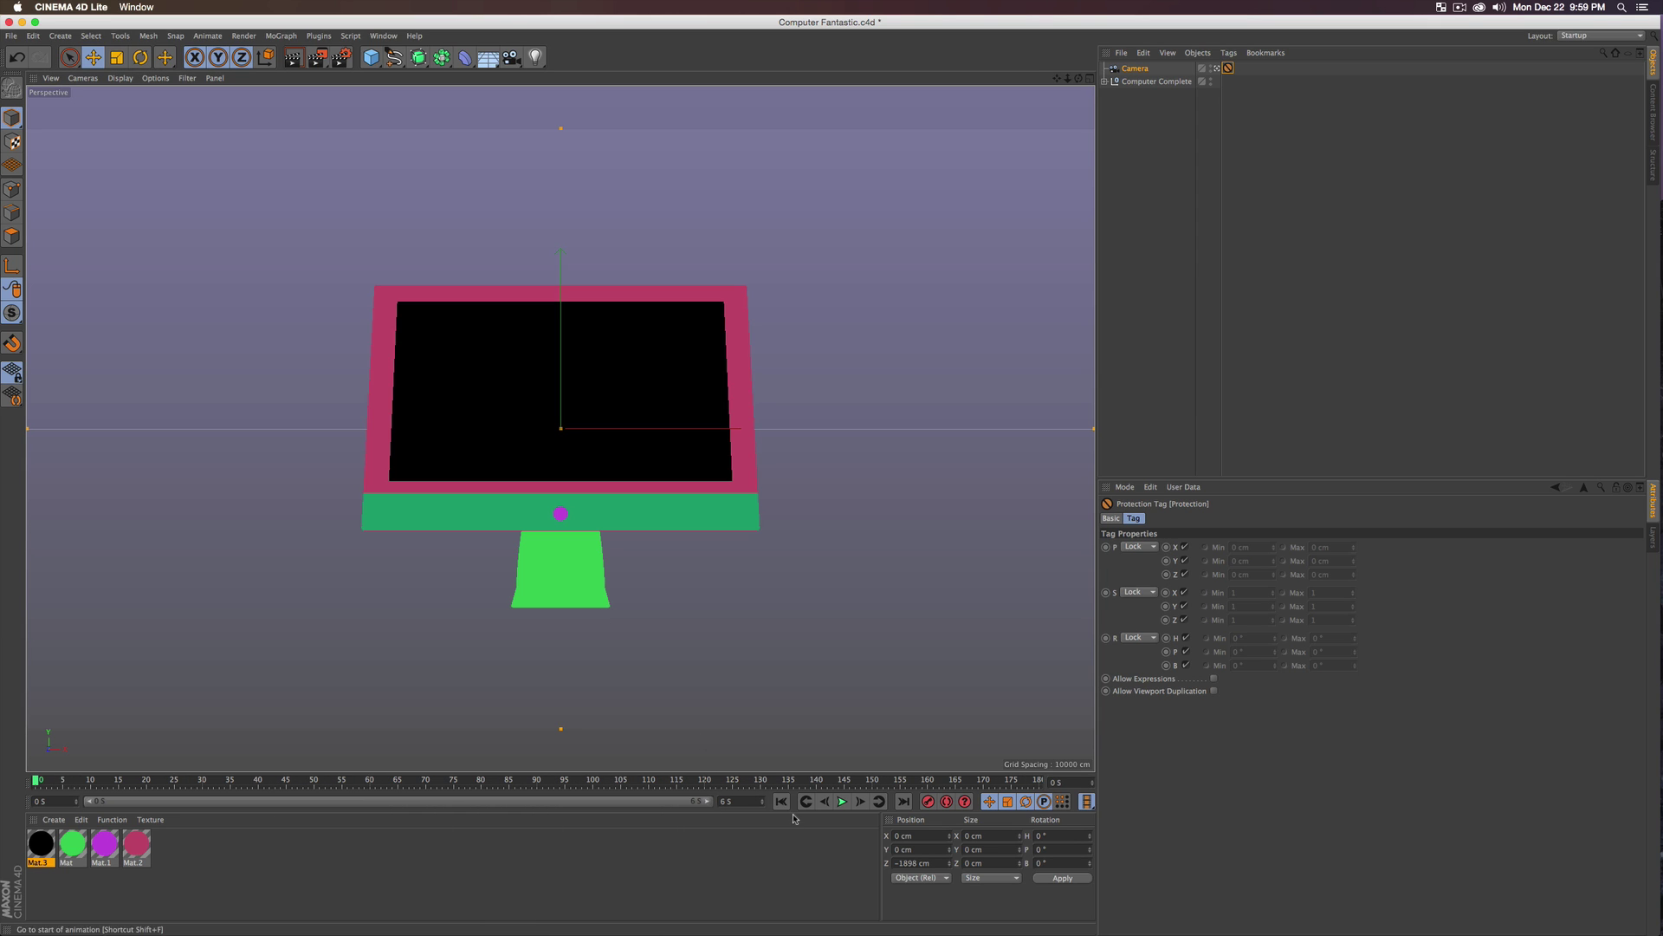
click(1161, 82)
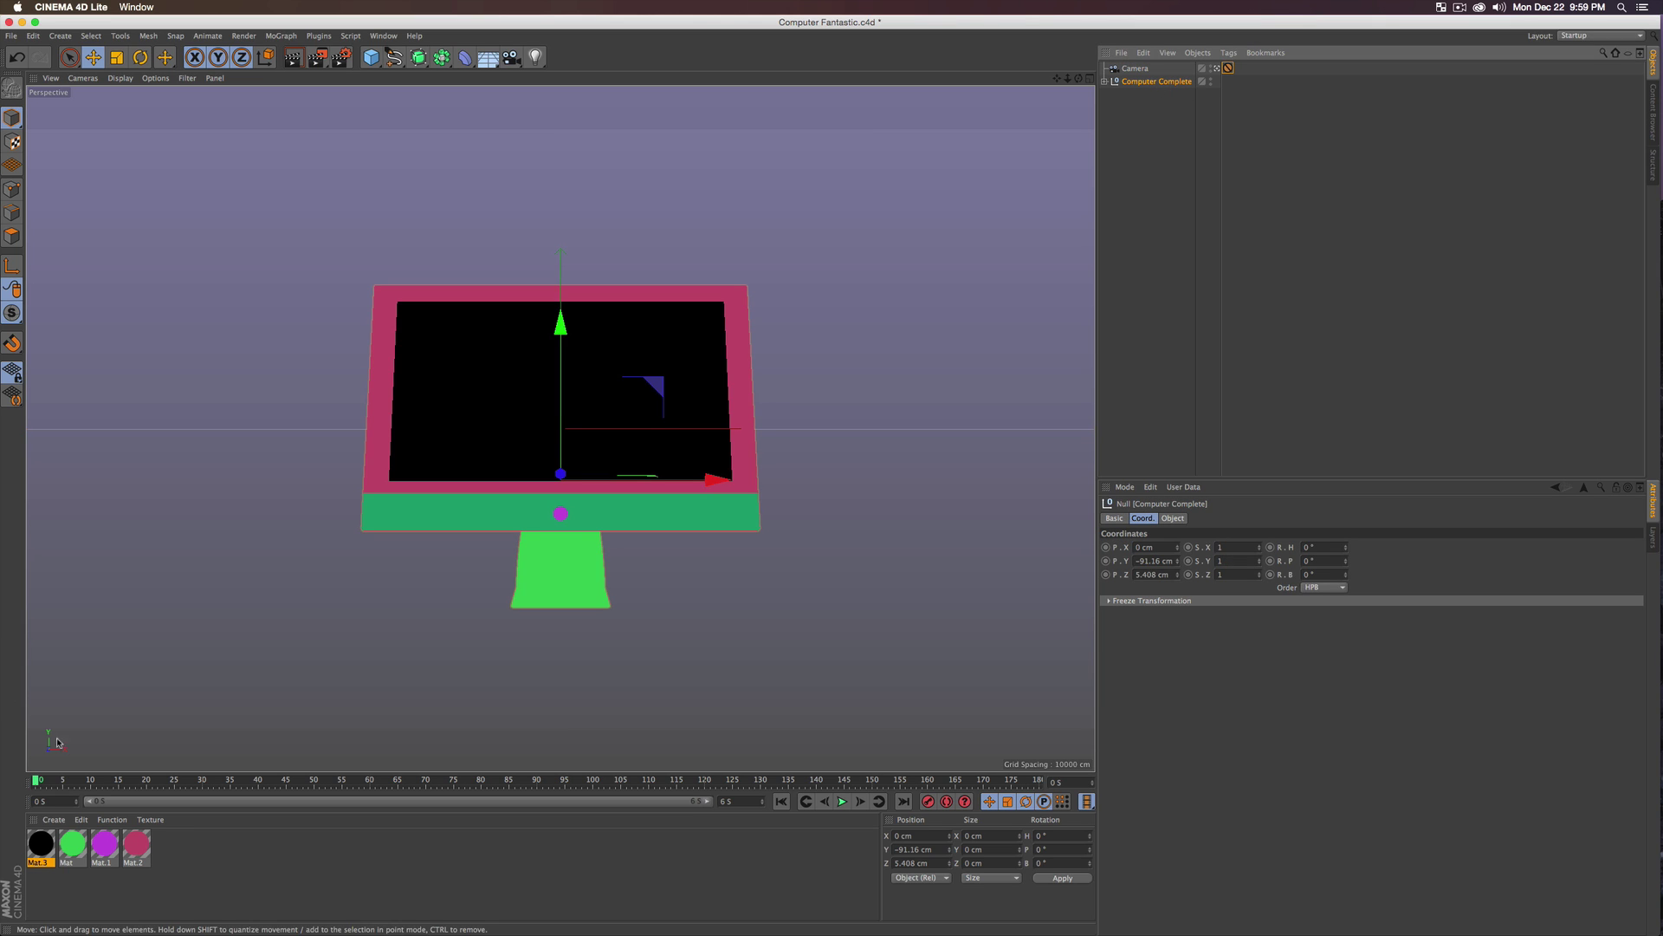
click(110, 783)
drag(110, 782, 118, 783)
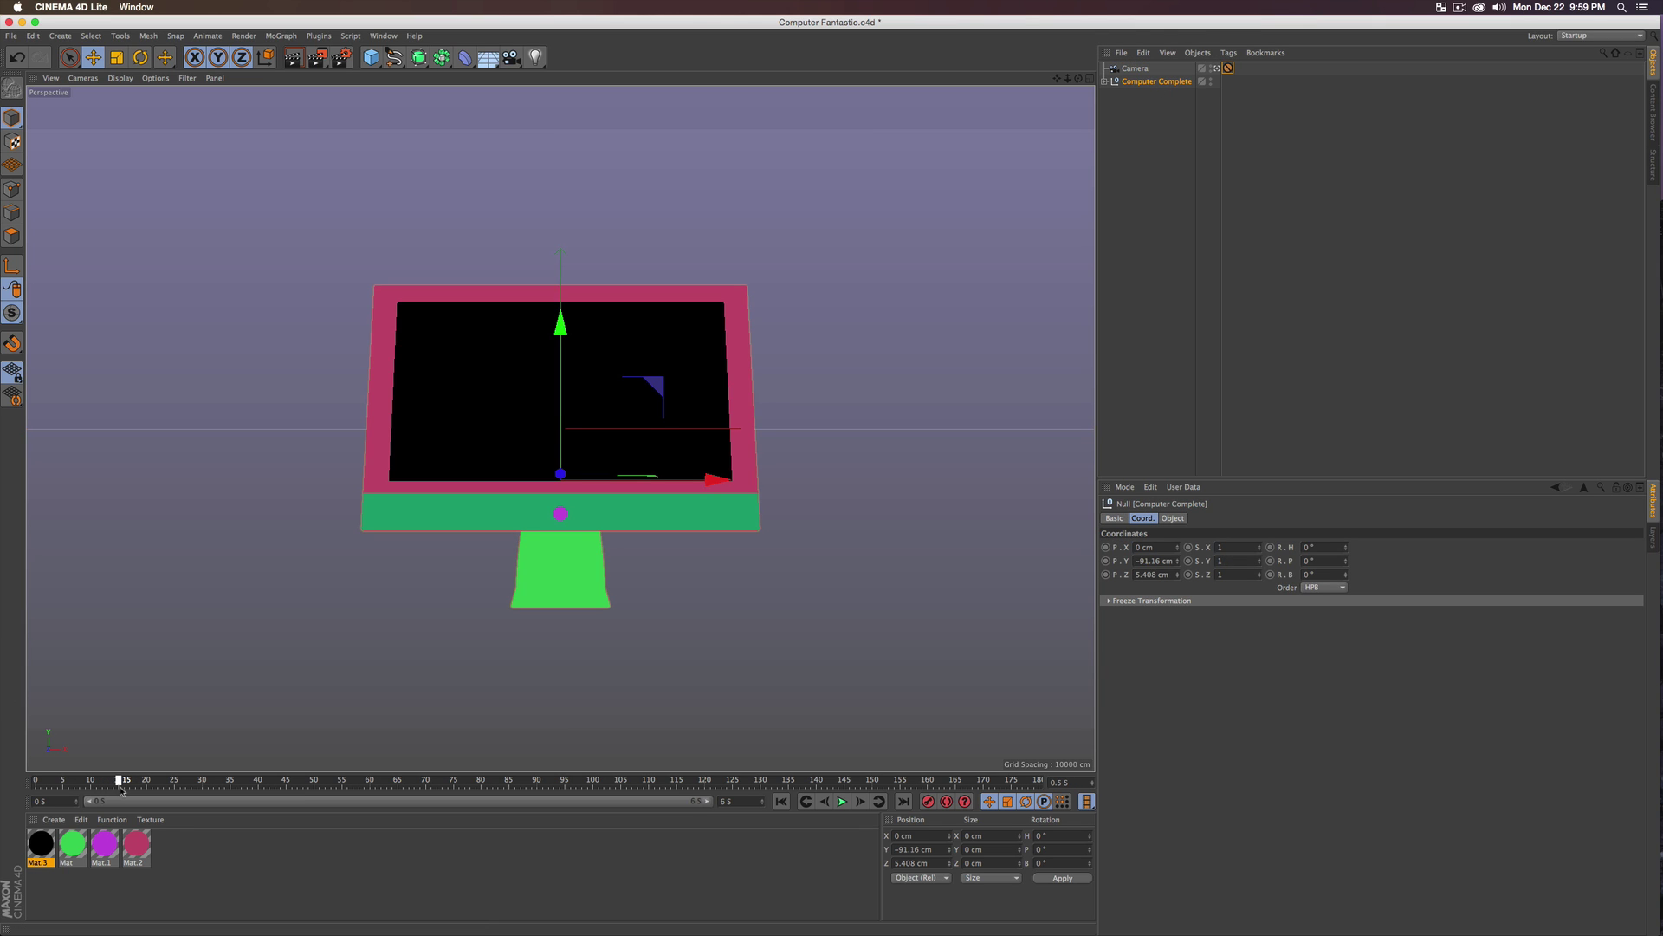
click(928, 802)
- Key a 360° heading spin near the end, play it back, and save Computer Fantastic.c4d
drag(410, 779, 660, 780)
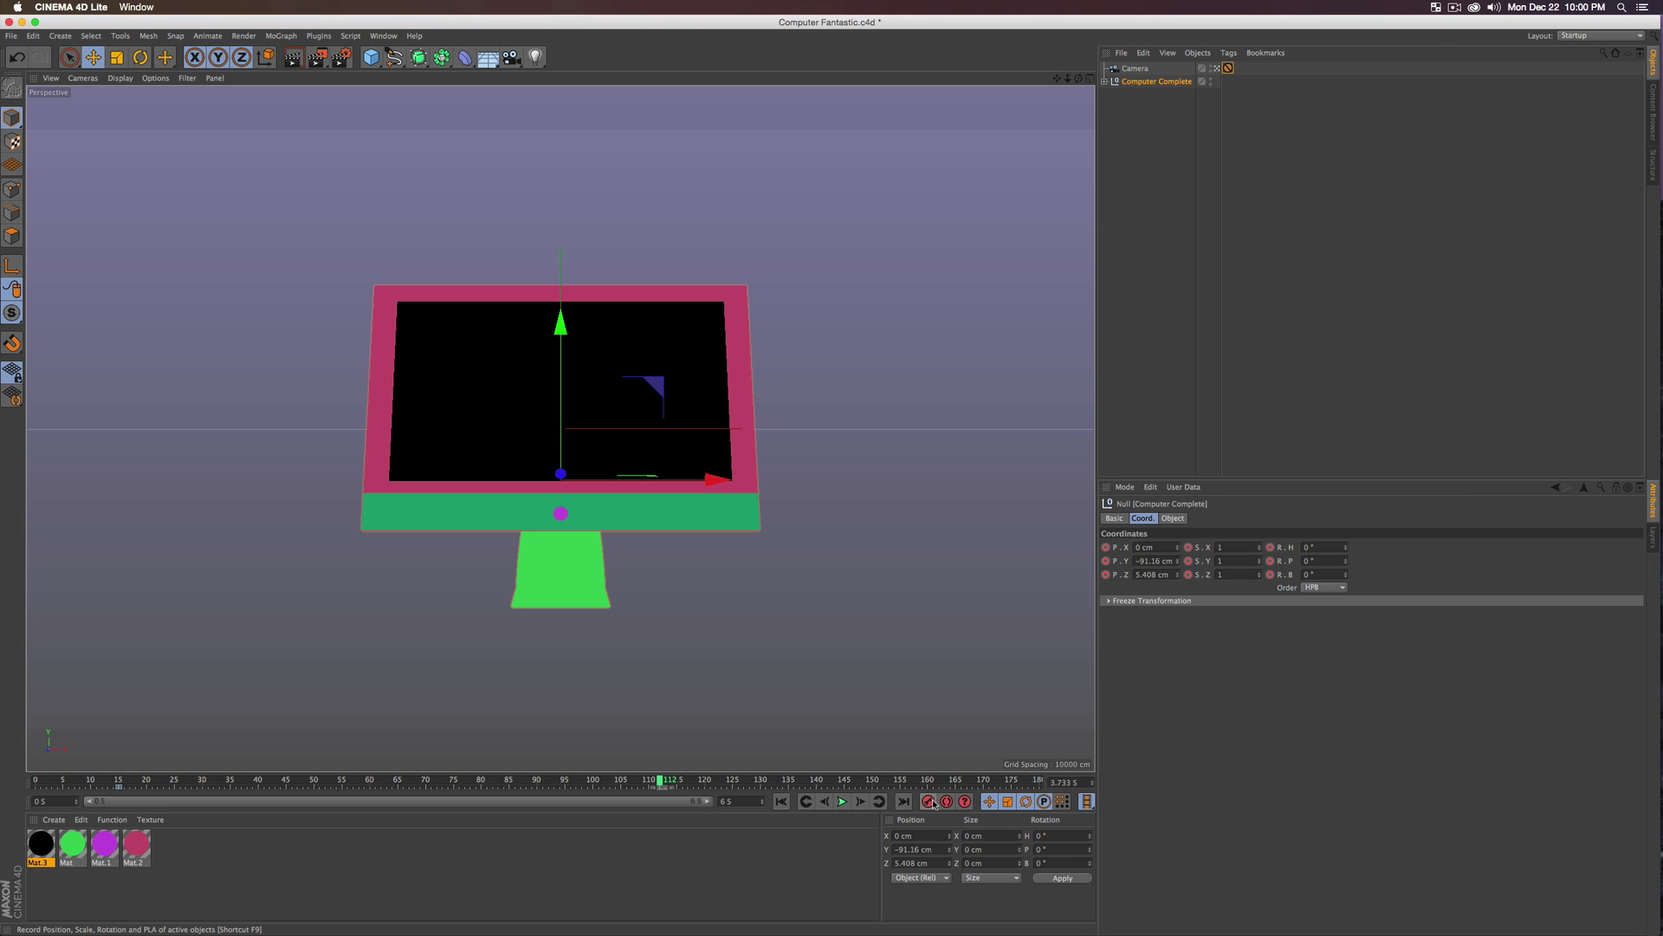
key(r)
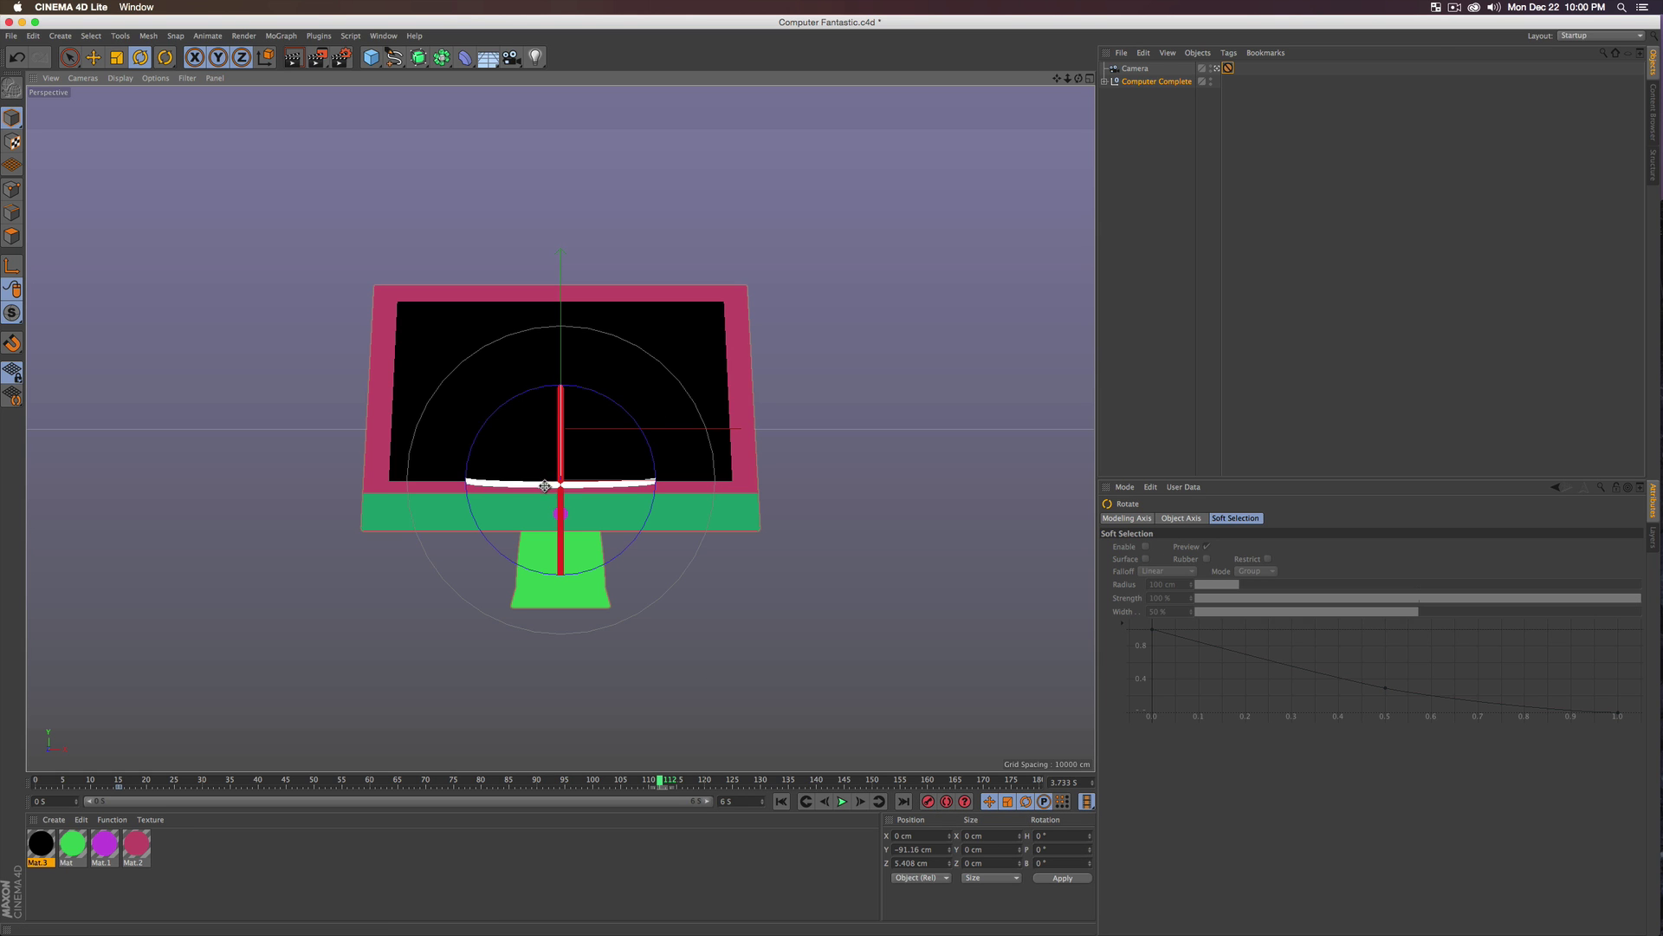
drag(493, 482, 1068, 452)
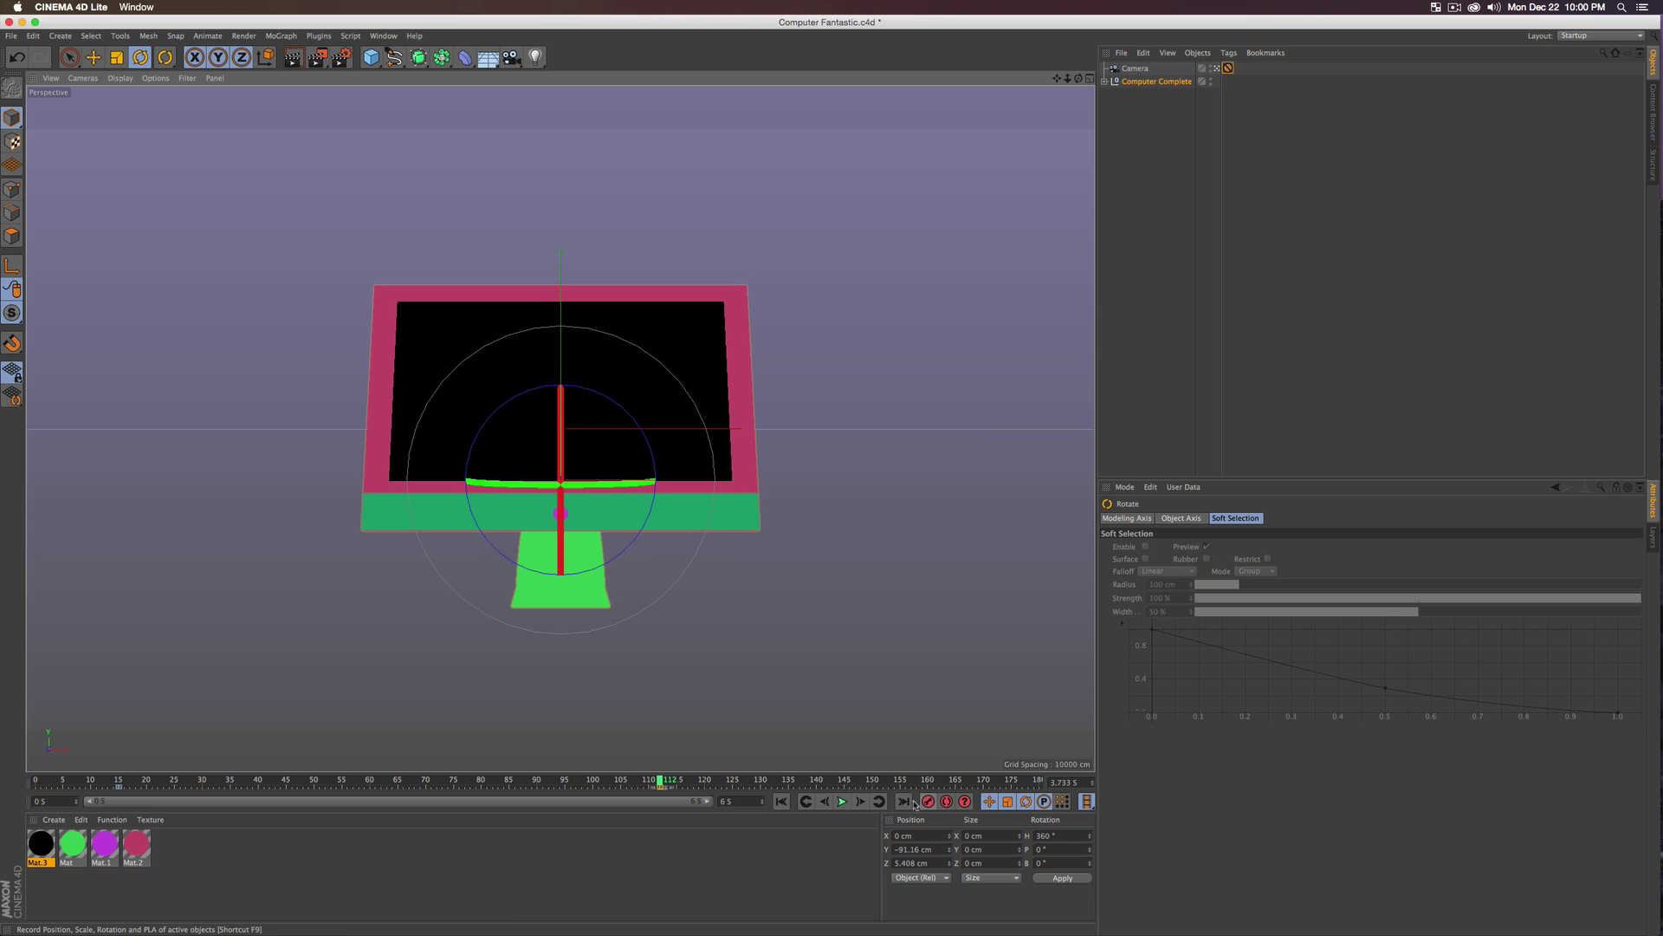
click(781, 801)
click(842, 801)
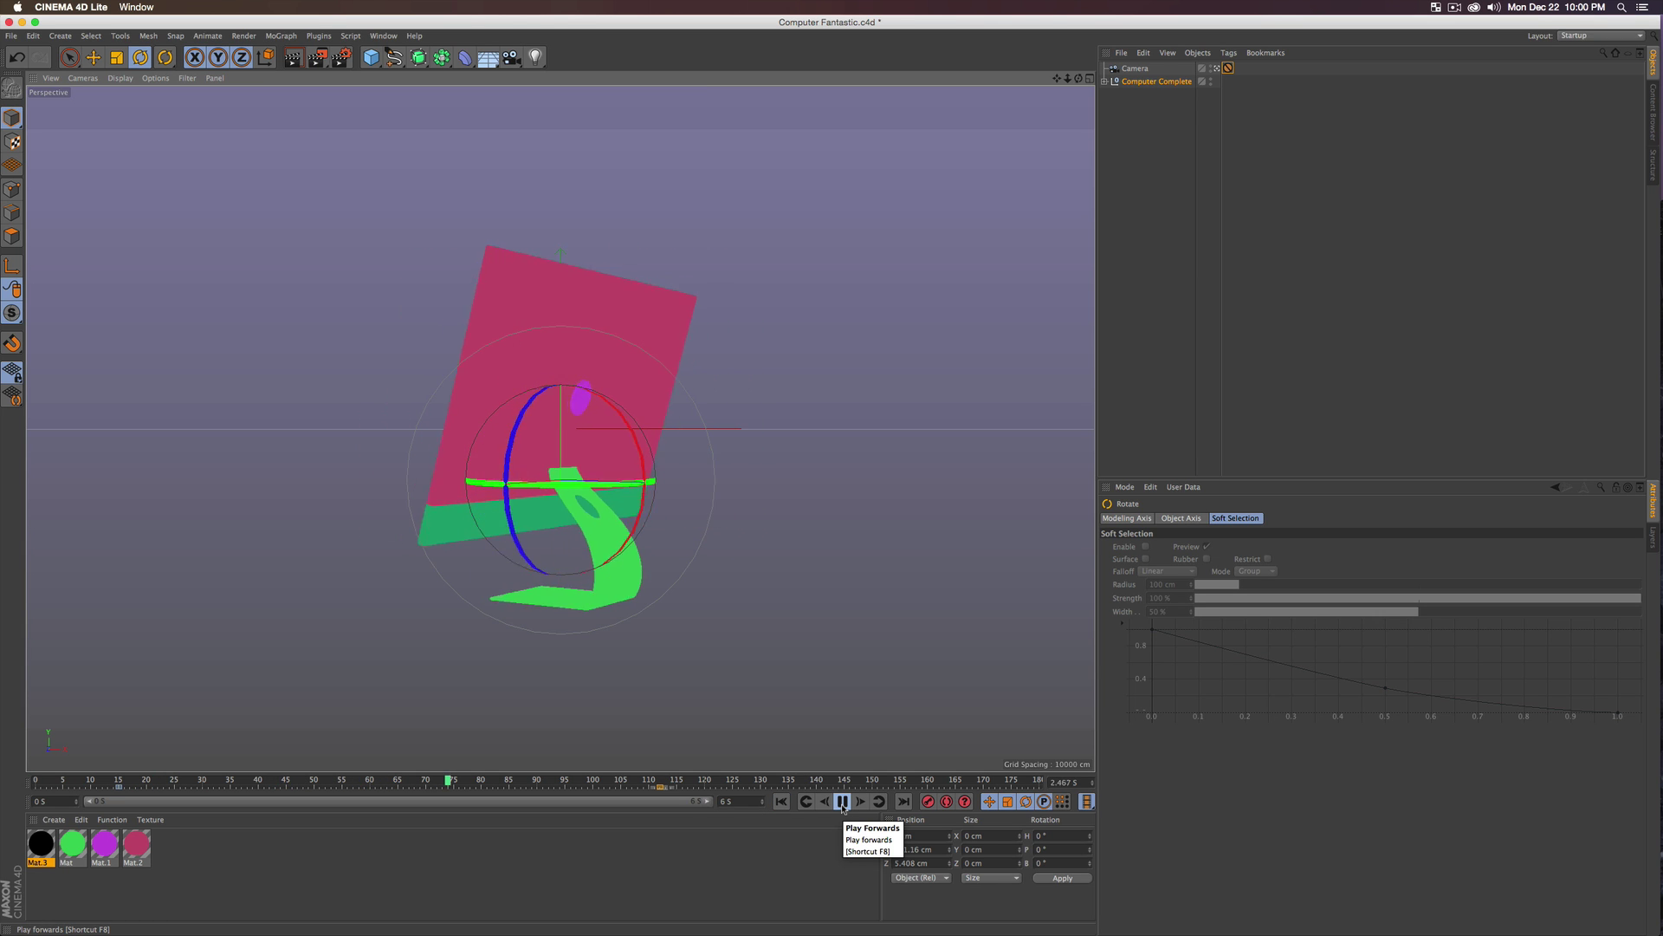
click(842, 802)
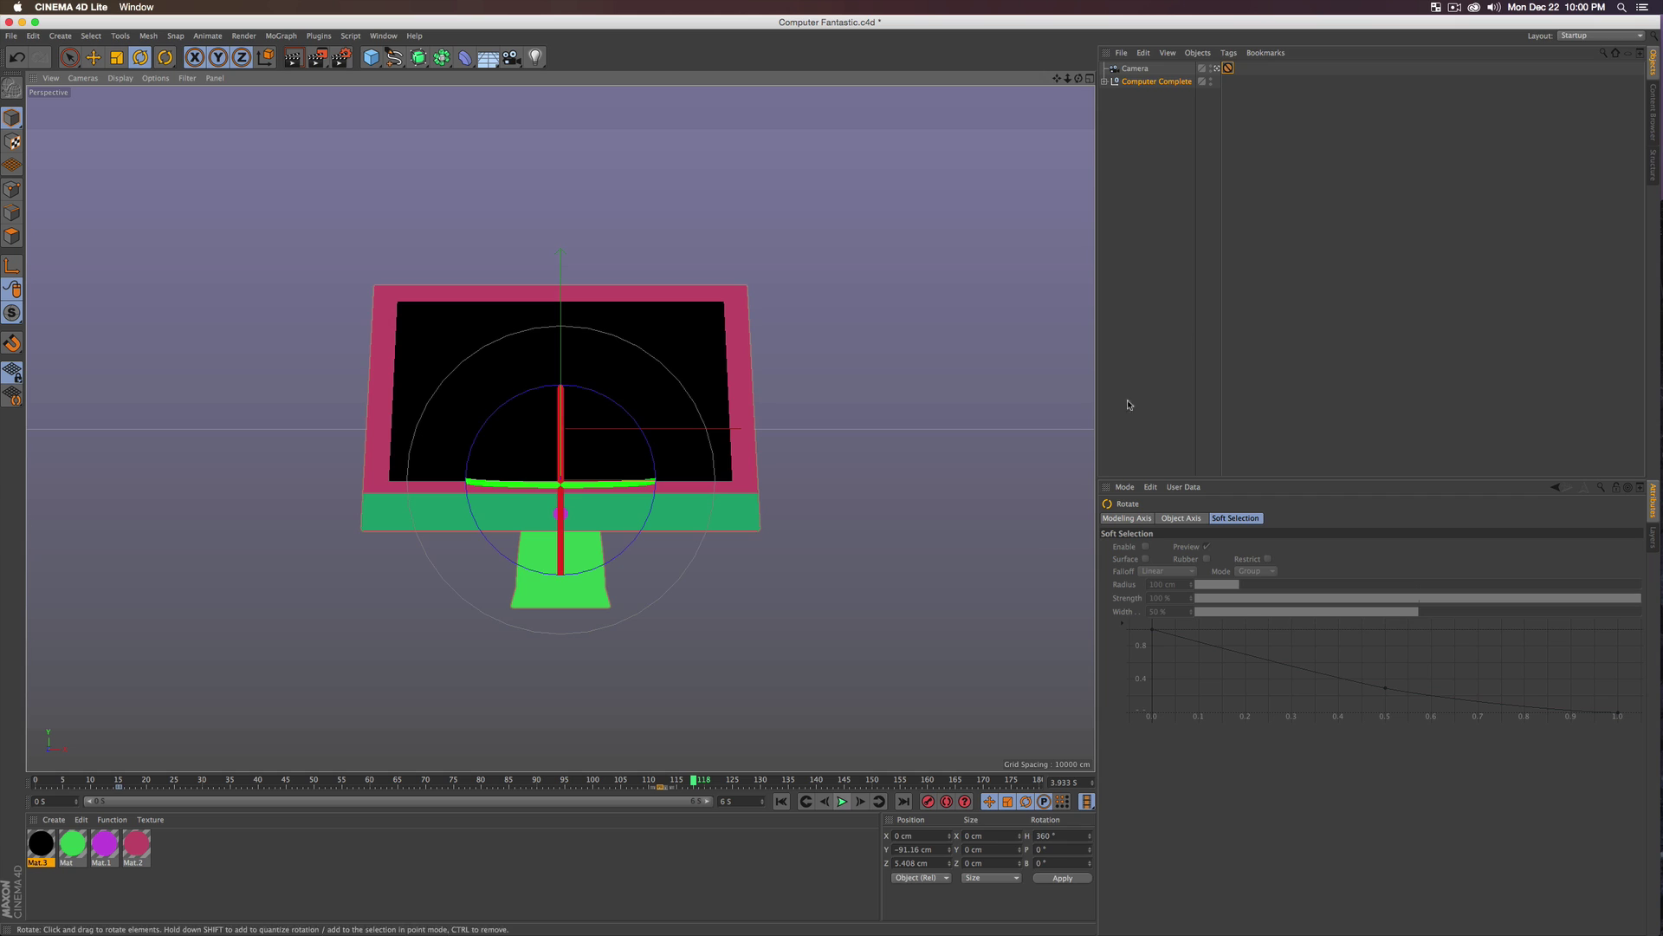
click(1168, 320)
key(super+s)
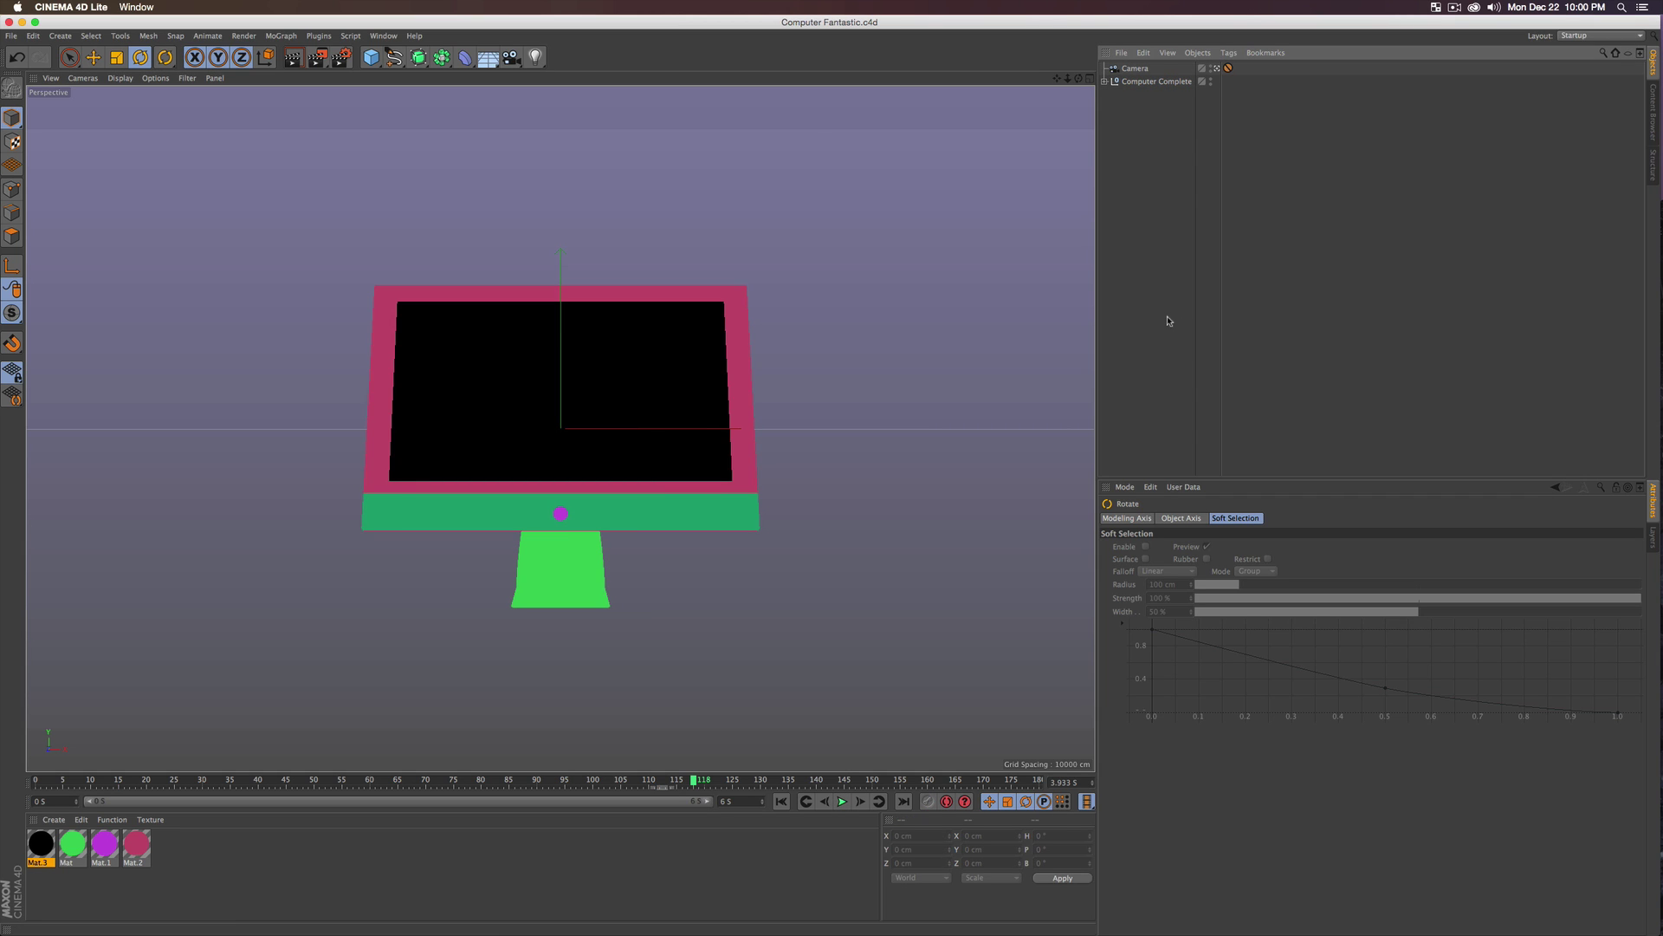
- Add a Null named CONTENT and nest it under Monitor Screen
click(1105, 82)
click(1113, 107)
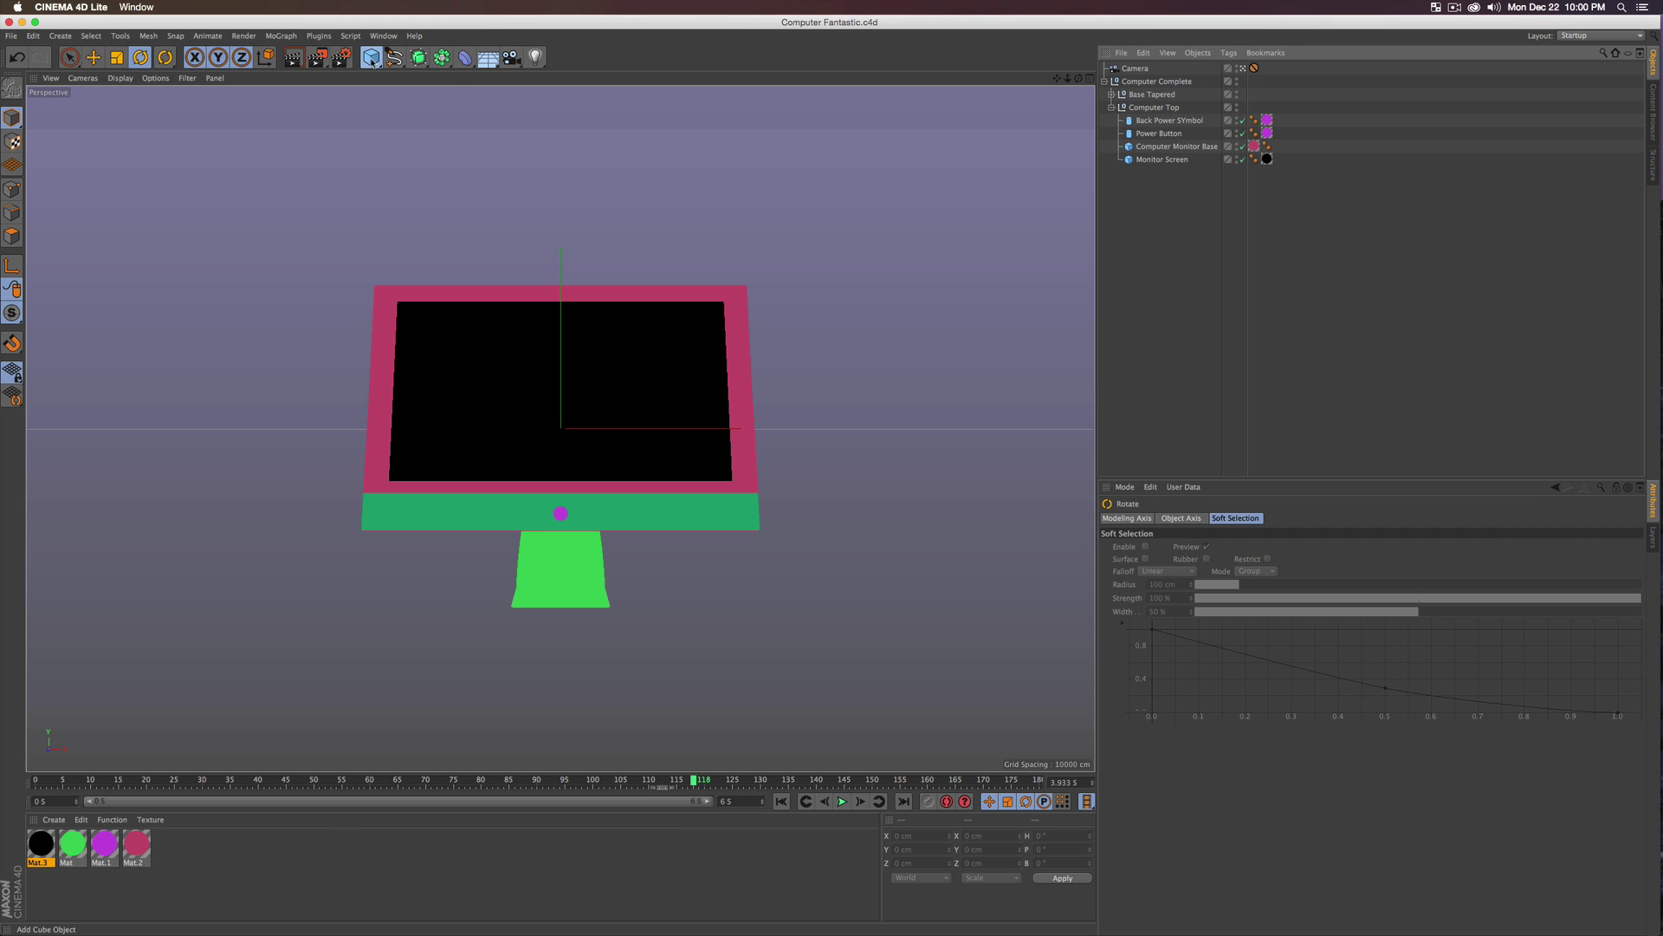
drag(372, 59, 407, 73)
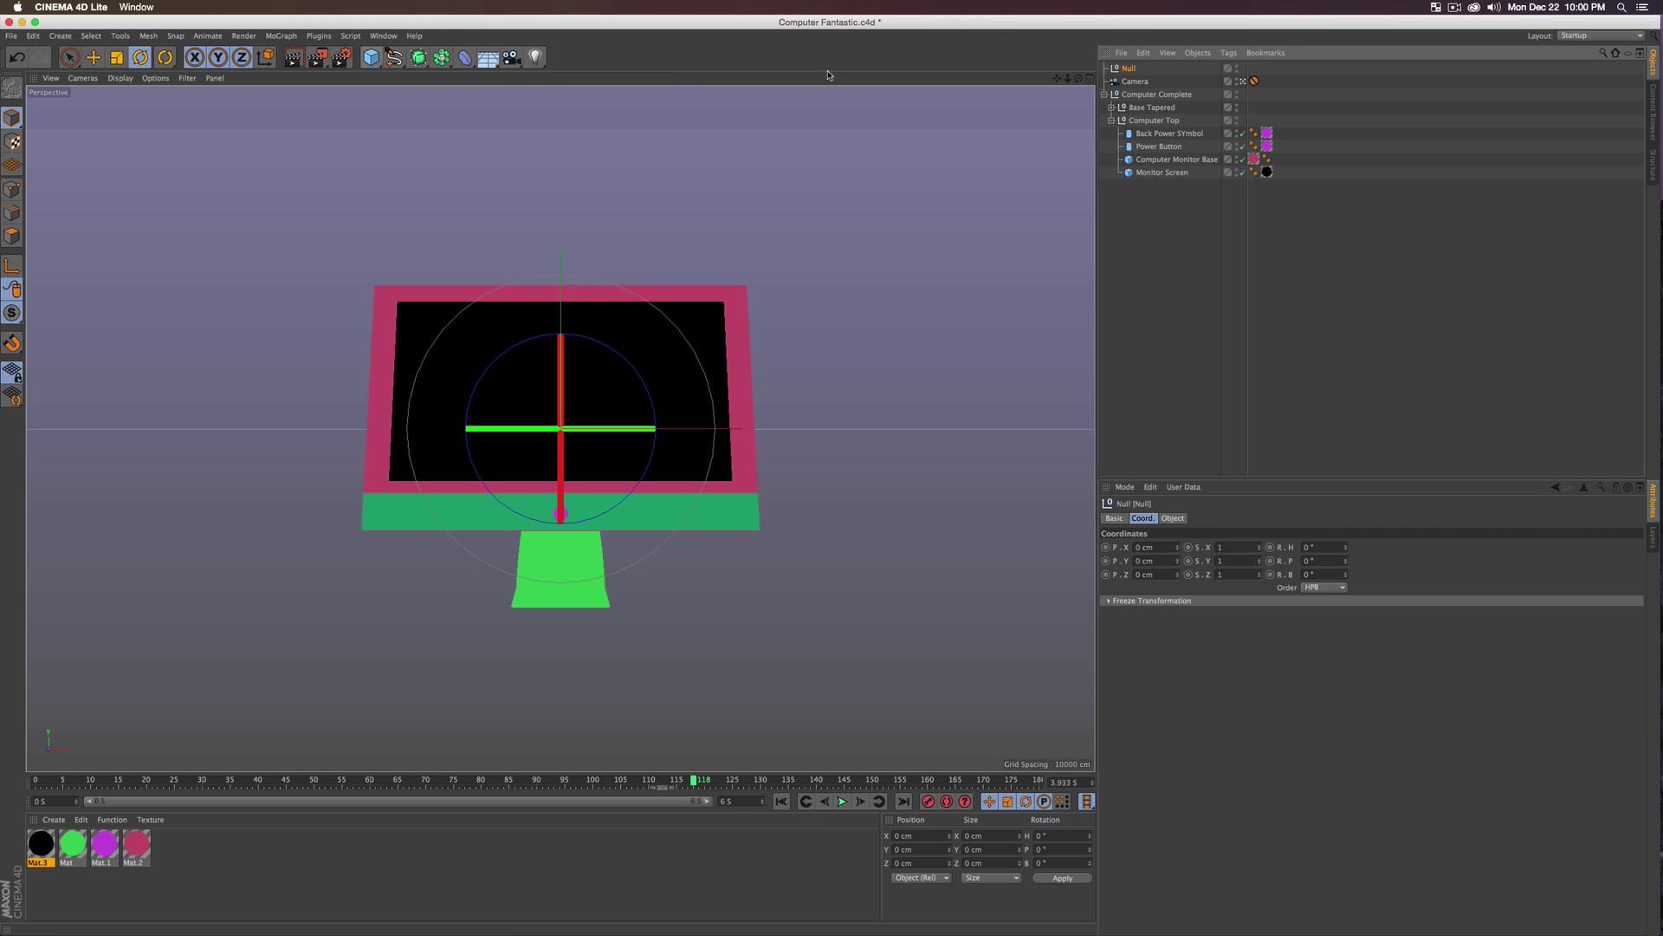
double_click(1131, 69)
text(CONTEN)
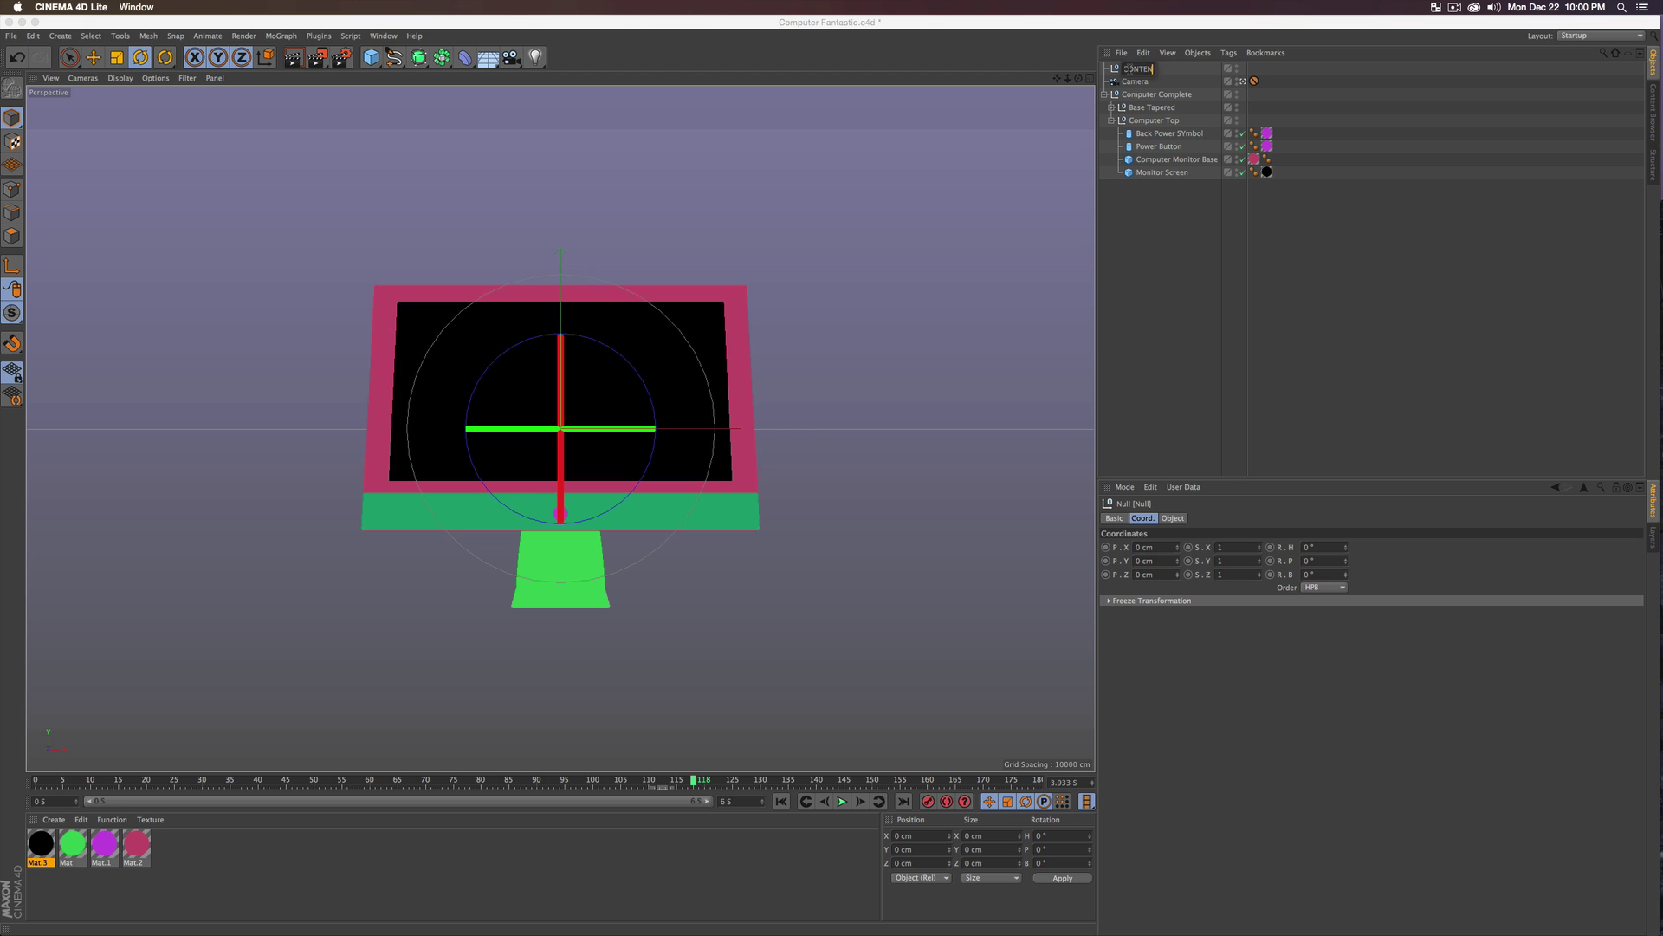
text(T)
key(Return)
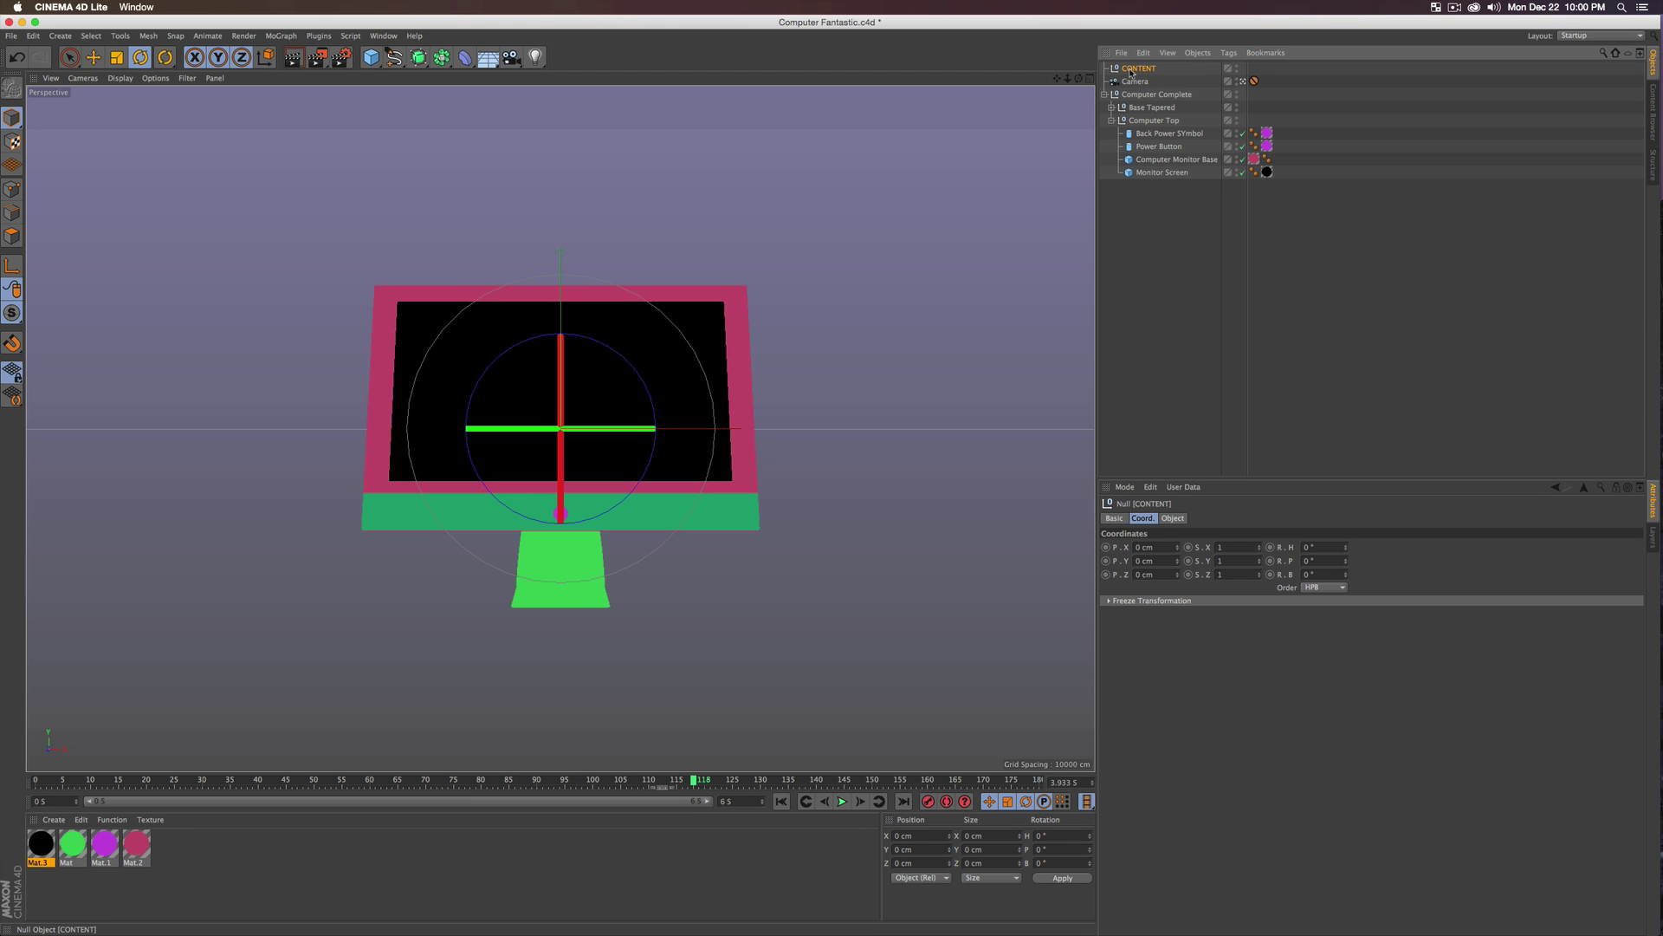
drag(1140, 137, 1165, 173)
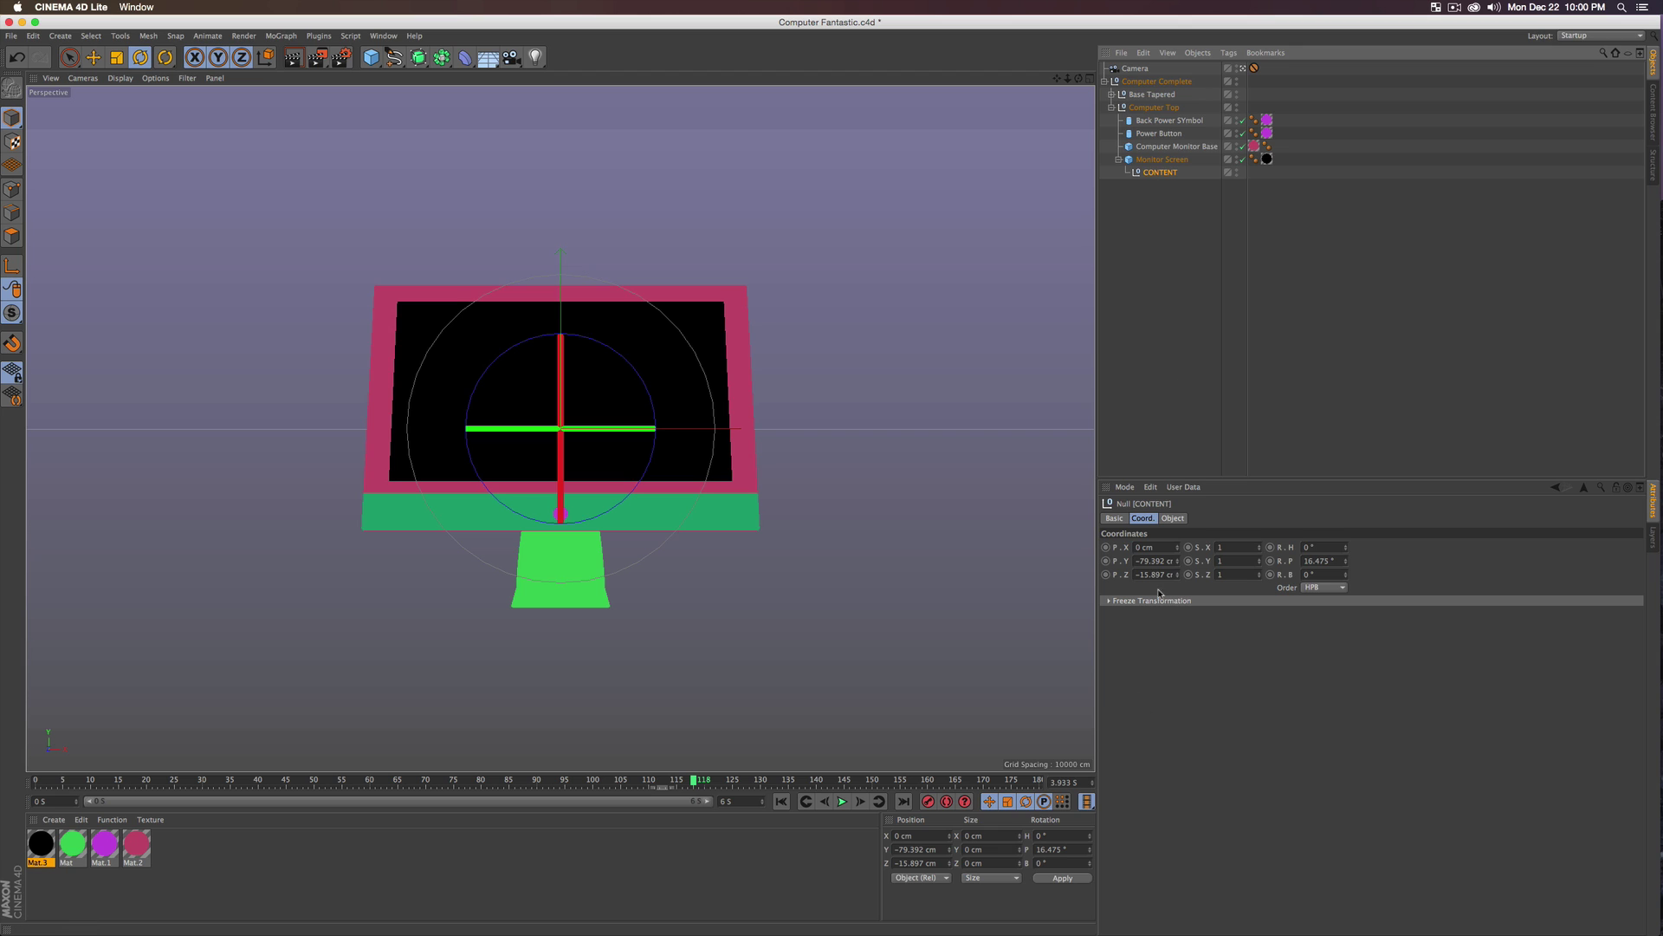
- Set CONTENT's position X, Y, Z and pitch rotation to 0
drag(1158, 545, 1005, 543)
text(0)
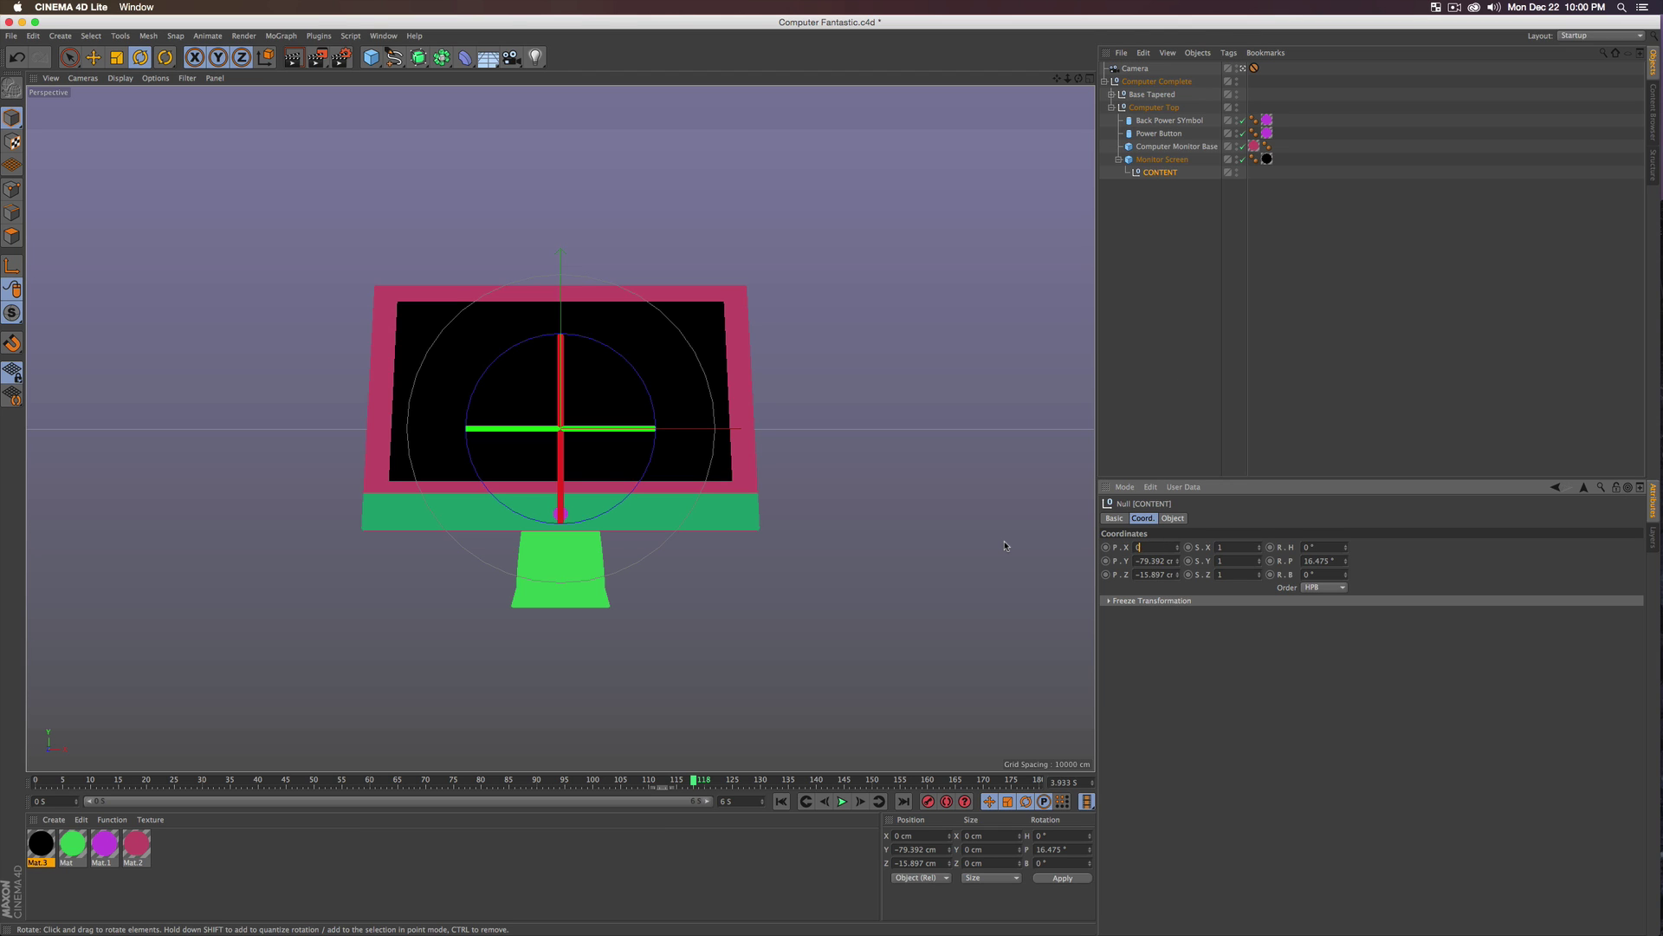
key(Tab)
text(0)
key(Tab)
text(0)
key(Tab)
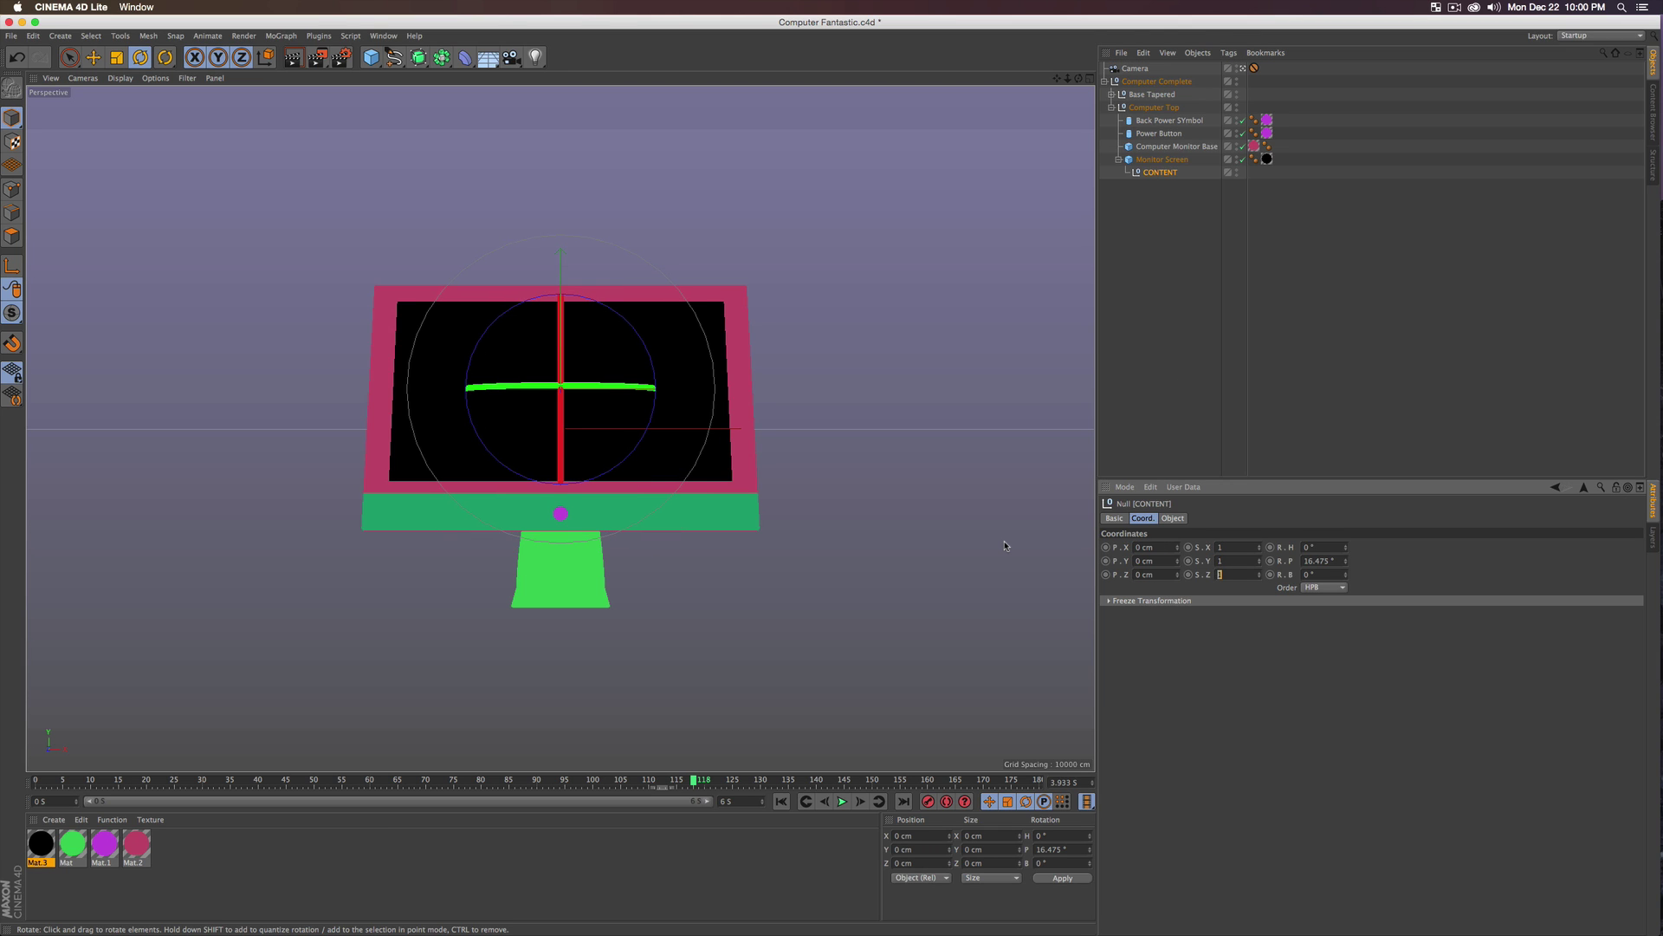
key(Tab)
key(Tab)
text(0)
key(Tab)
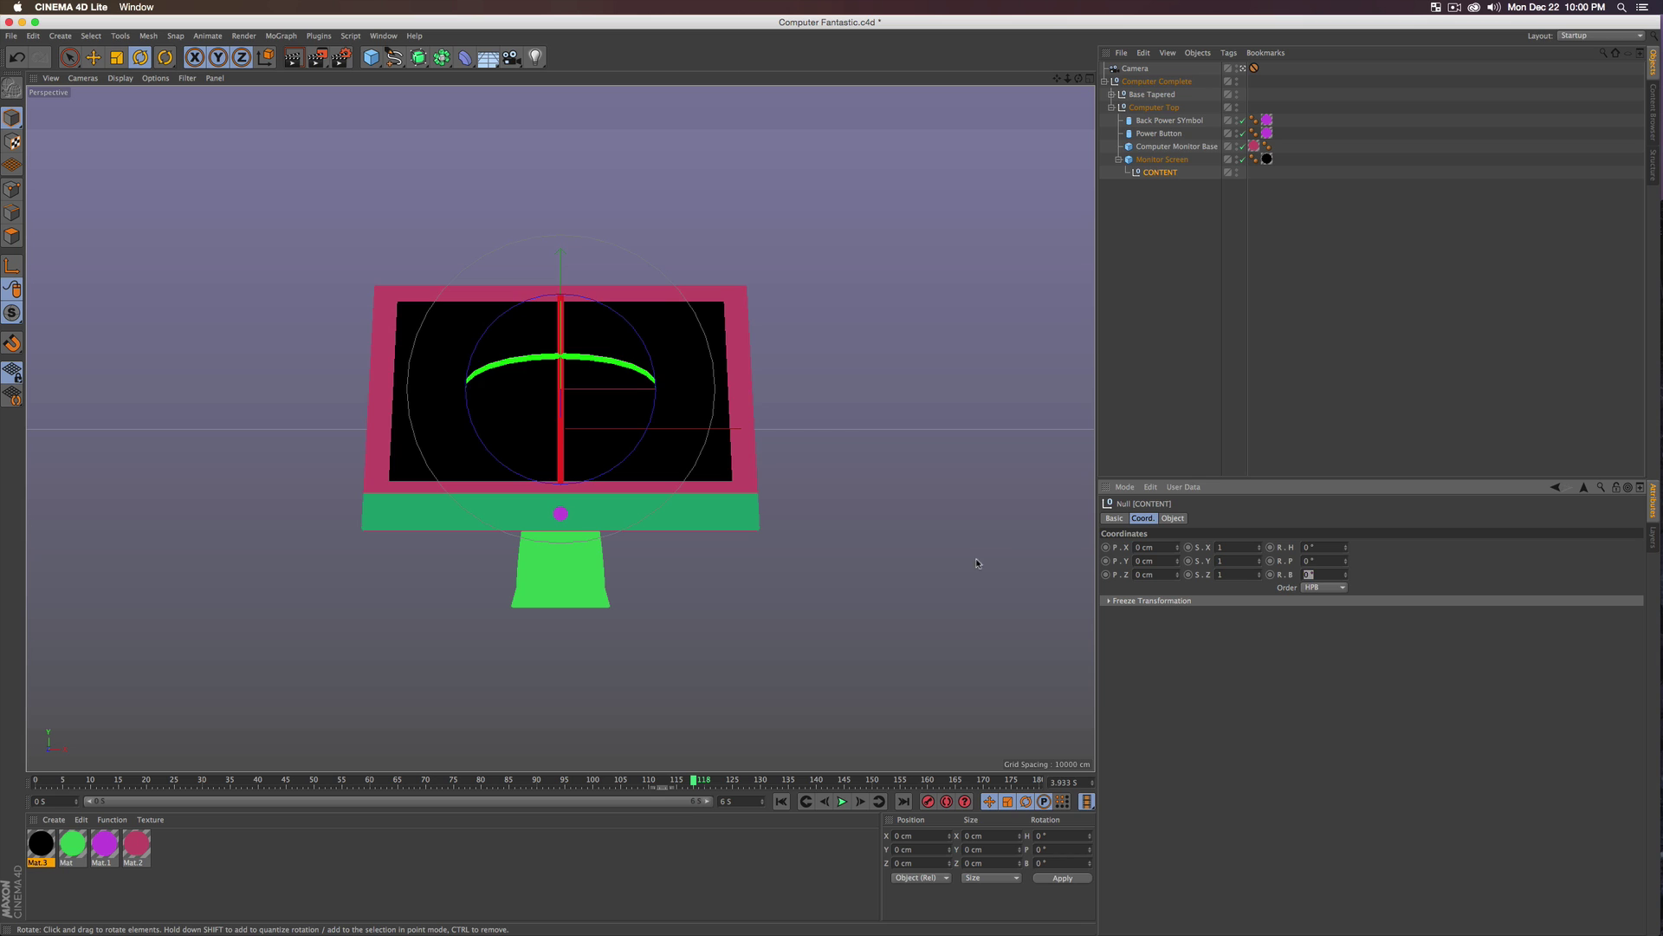
- Save the scene and reselect the CONTENT null
click(1126, 338)
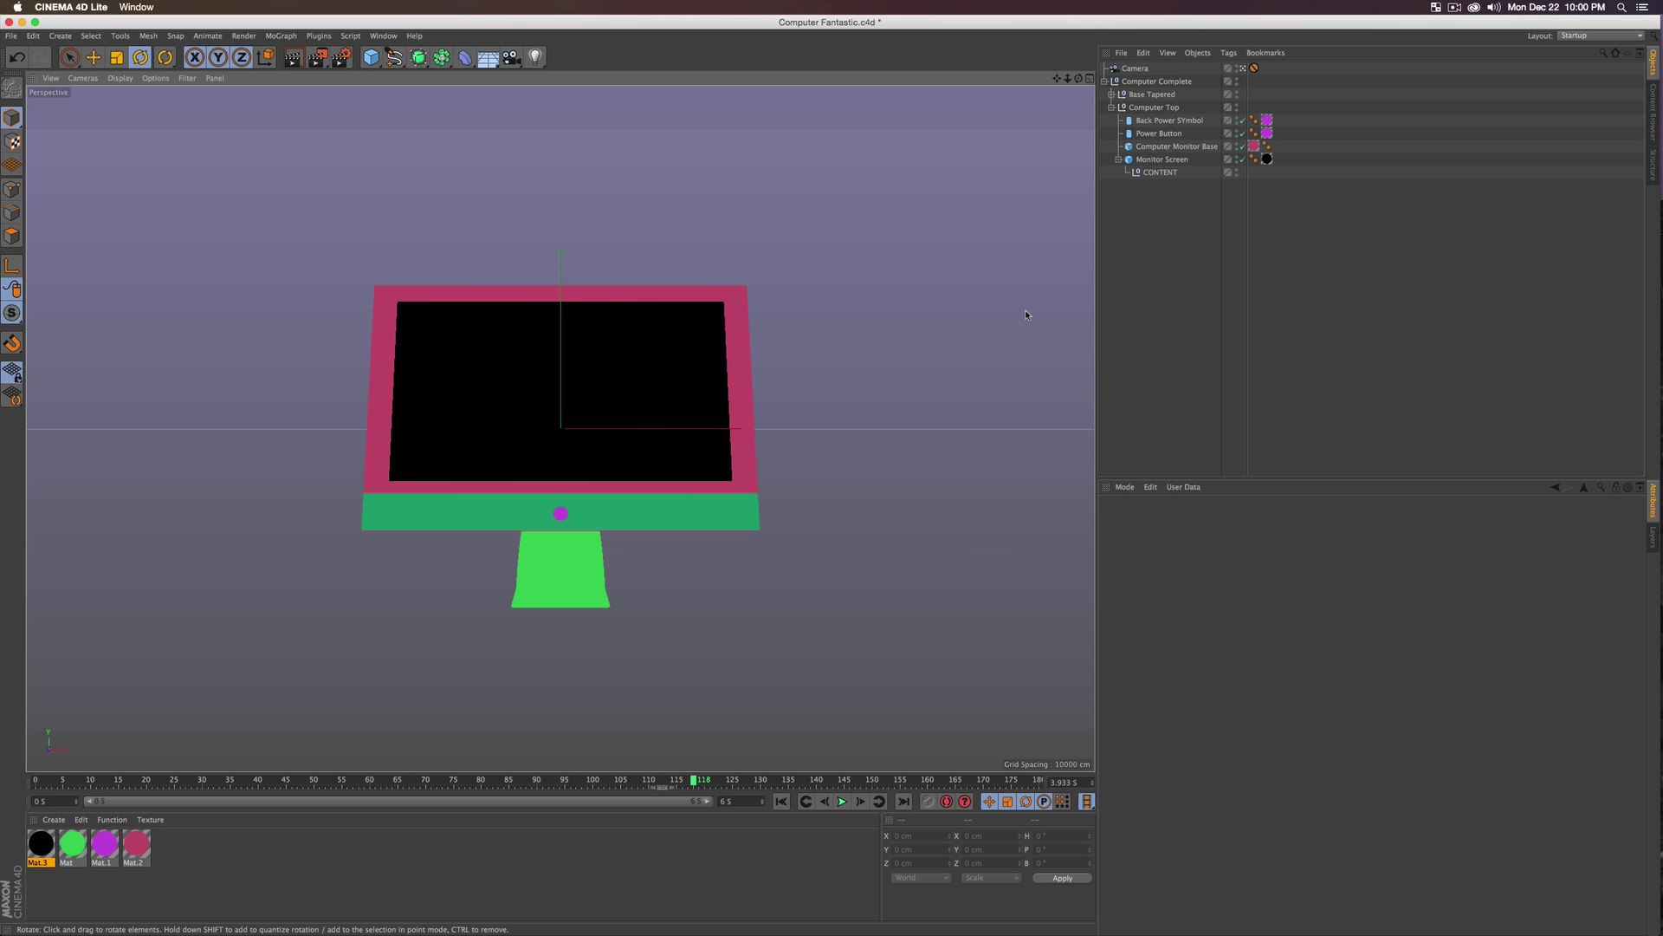
key(super+s)
click(1155, 173)
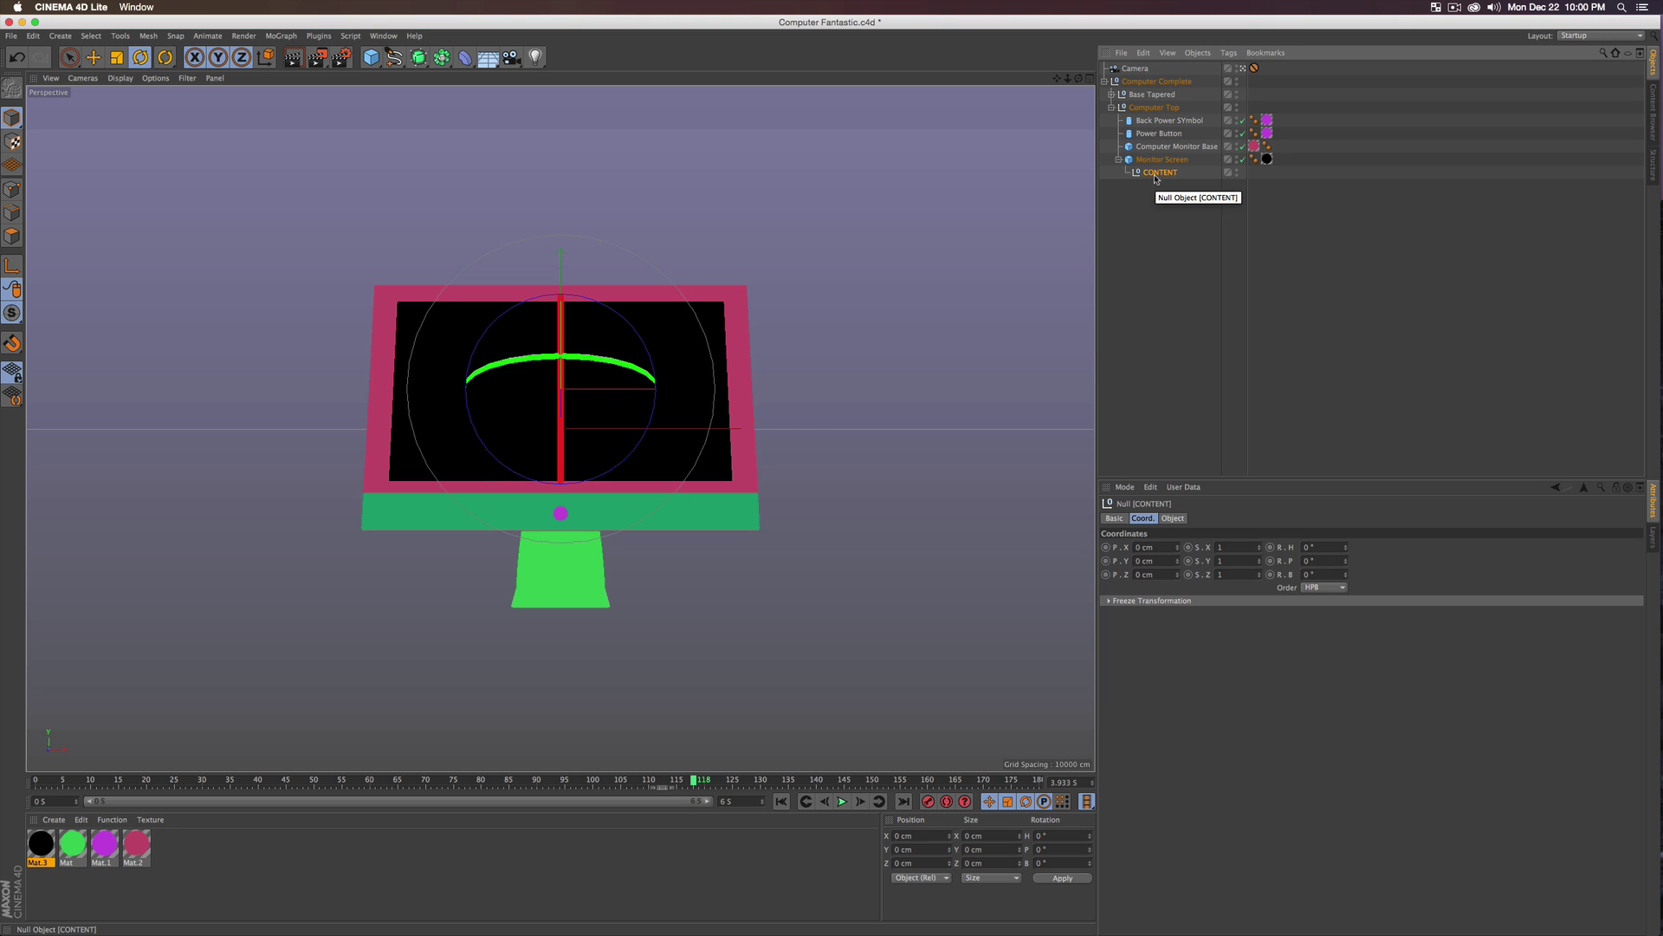
- Give CONTENT an External Compositing tag with Solid on and size 1920 × 1080
right_click(1156, 177)
mouse_move(1204, 189)
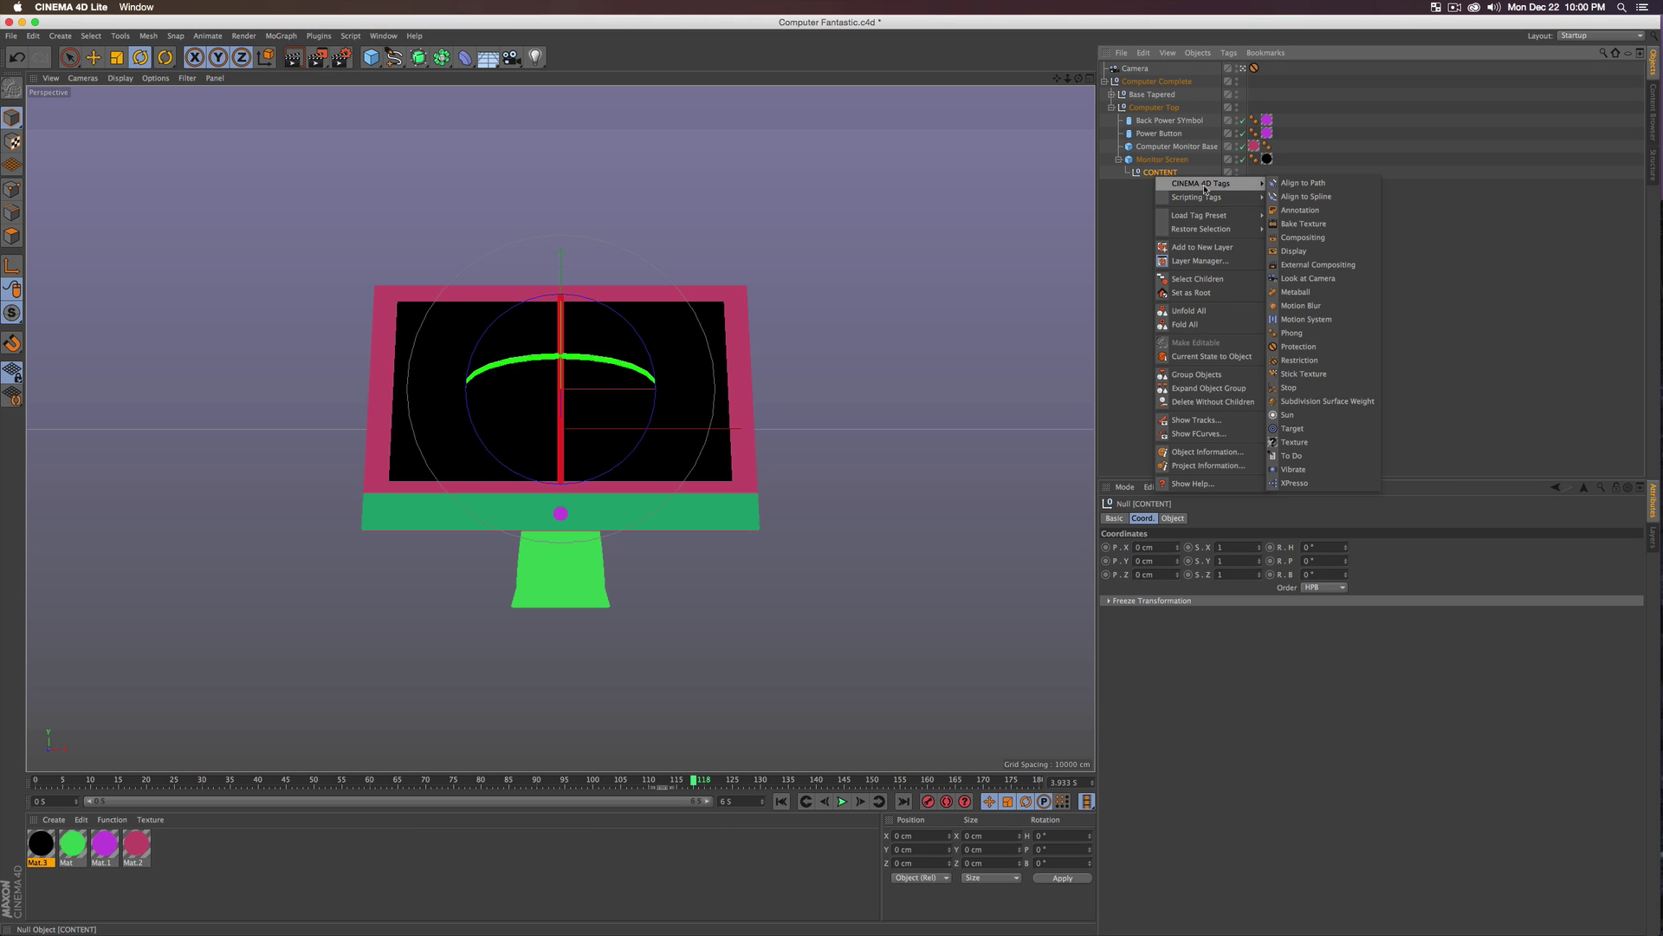
click(1335, 268)
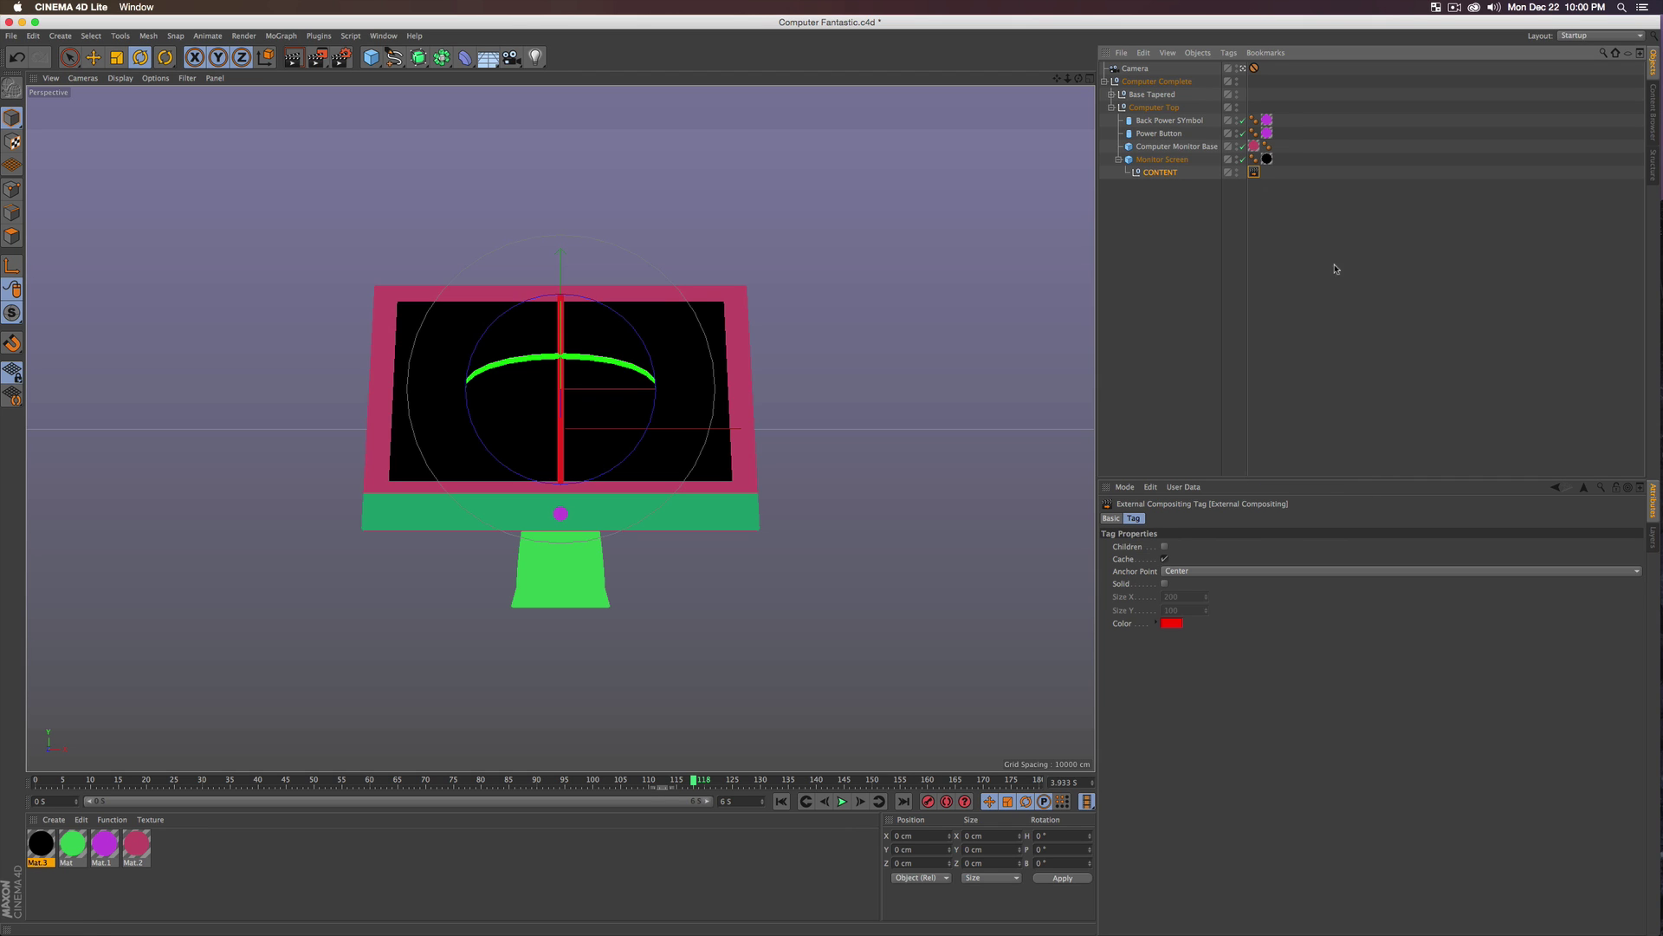
click(1165, 584)
click(1166, 596)
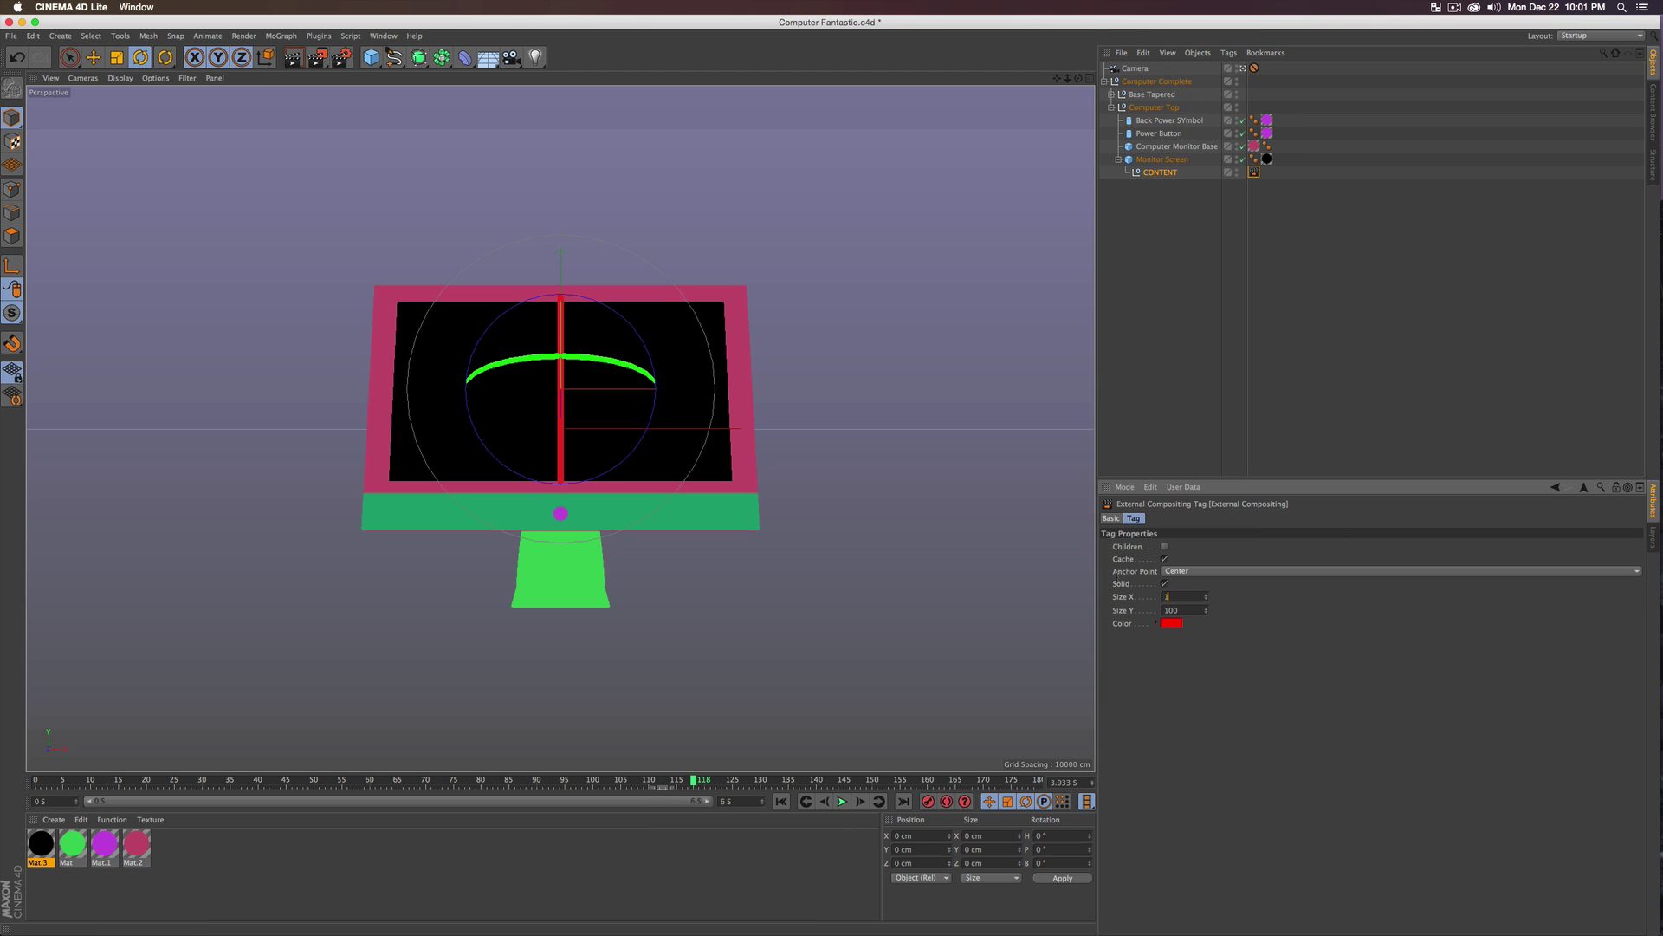
key(Tab)
text(1)
click(1190, 265)
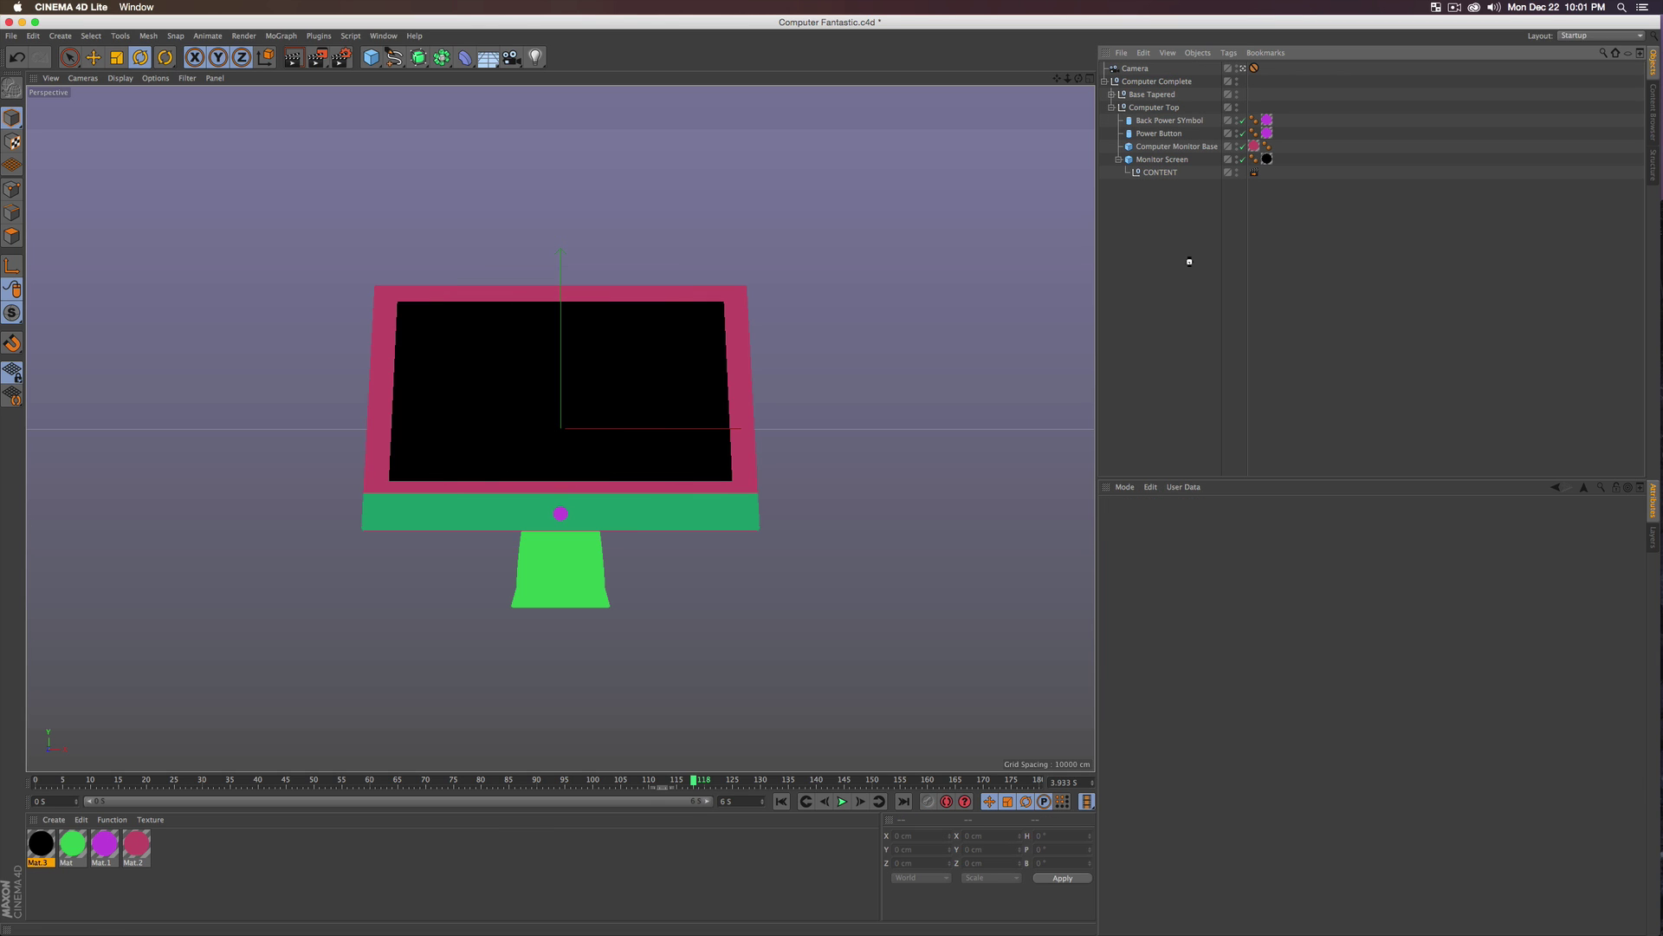
click(1158, 161)
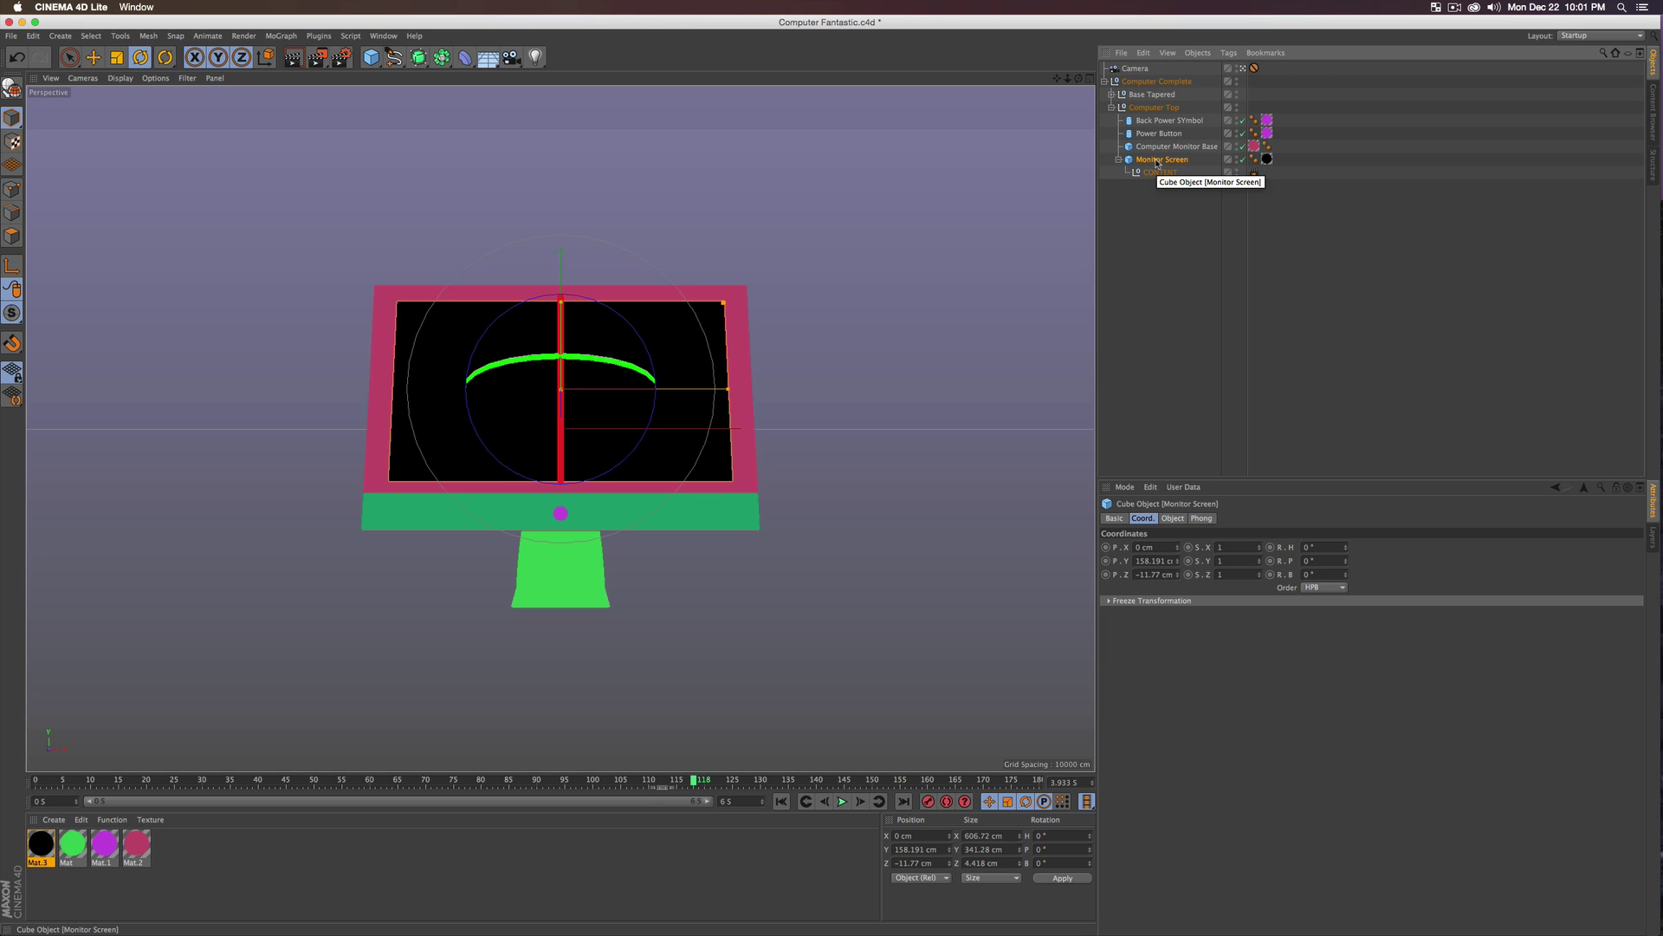
- Add a Compositing tag to Monitor Screen with Object Buffer 1 enabled, then save Computer Fantastic.c4d
right_click(1157, 163)
mouse_move(1213, 168)
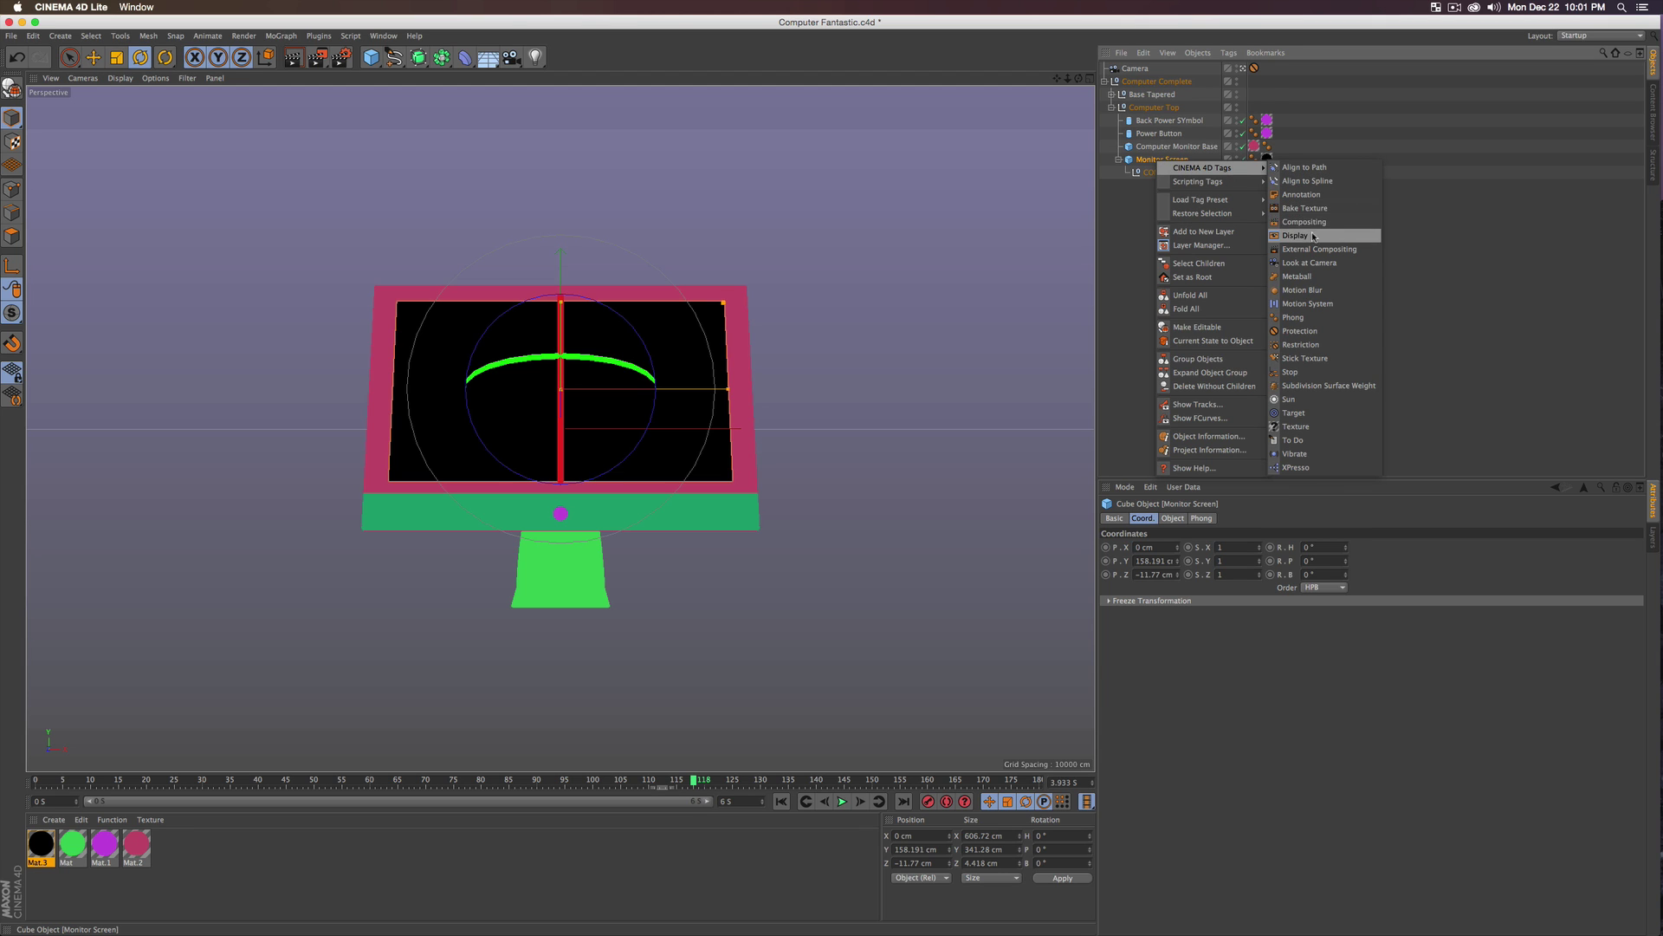
click(1304, 222)
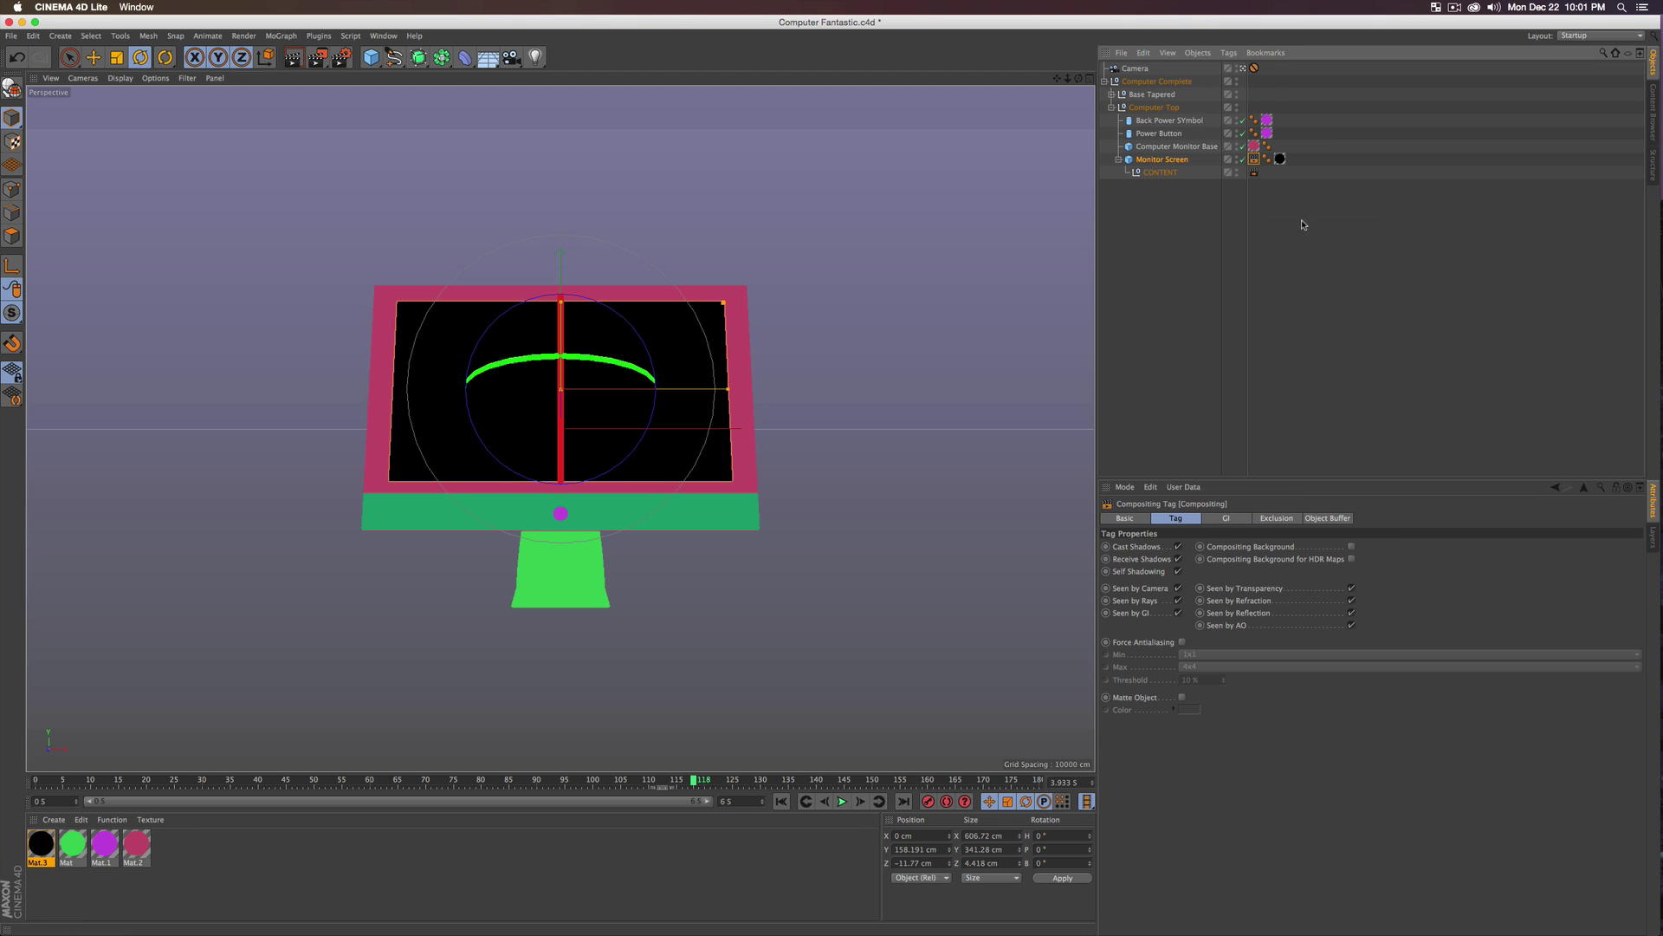
click(1328, 518)
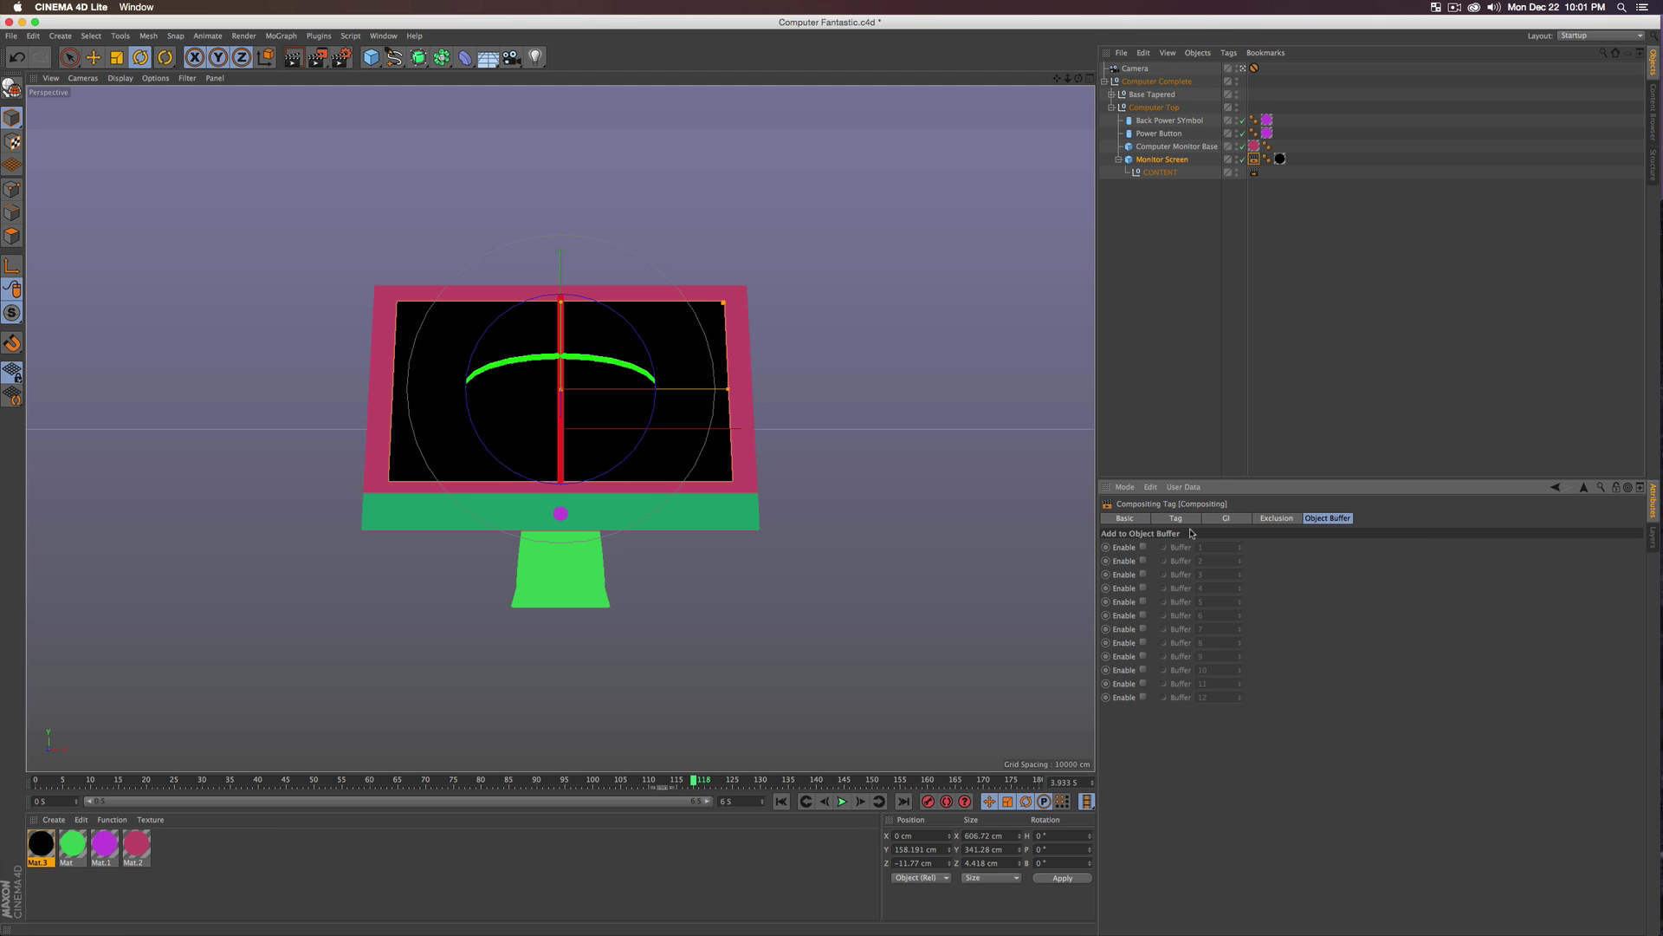
click(1143, 548)
click(1164, 344)
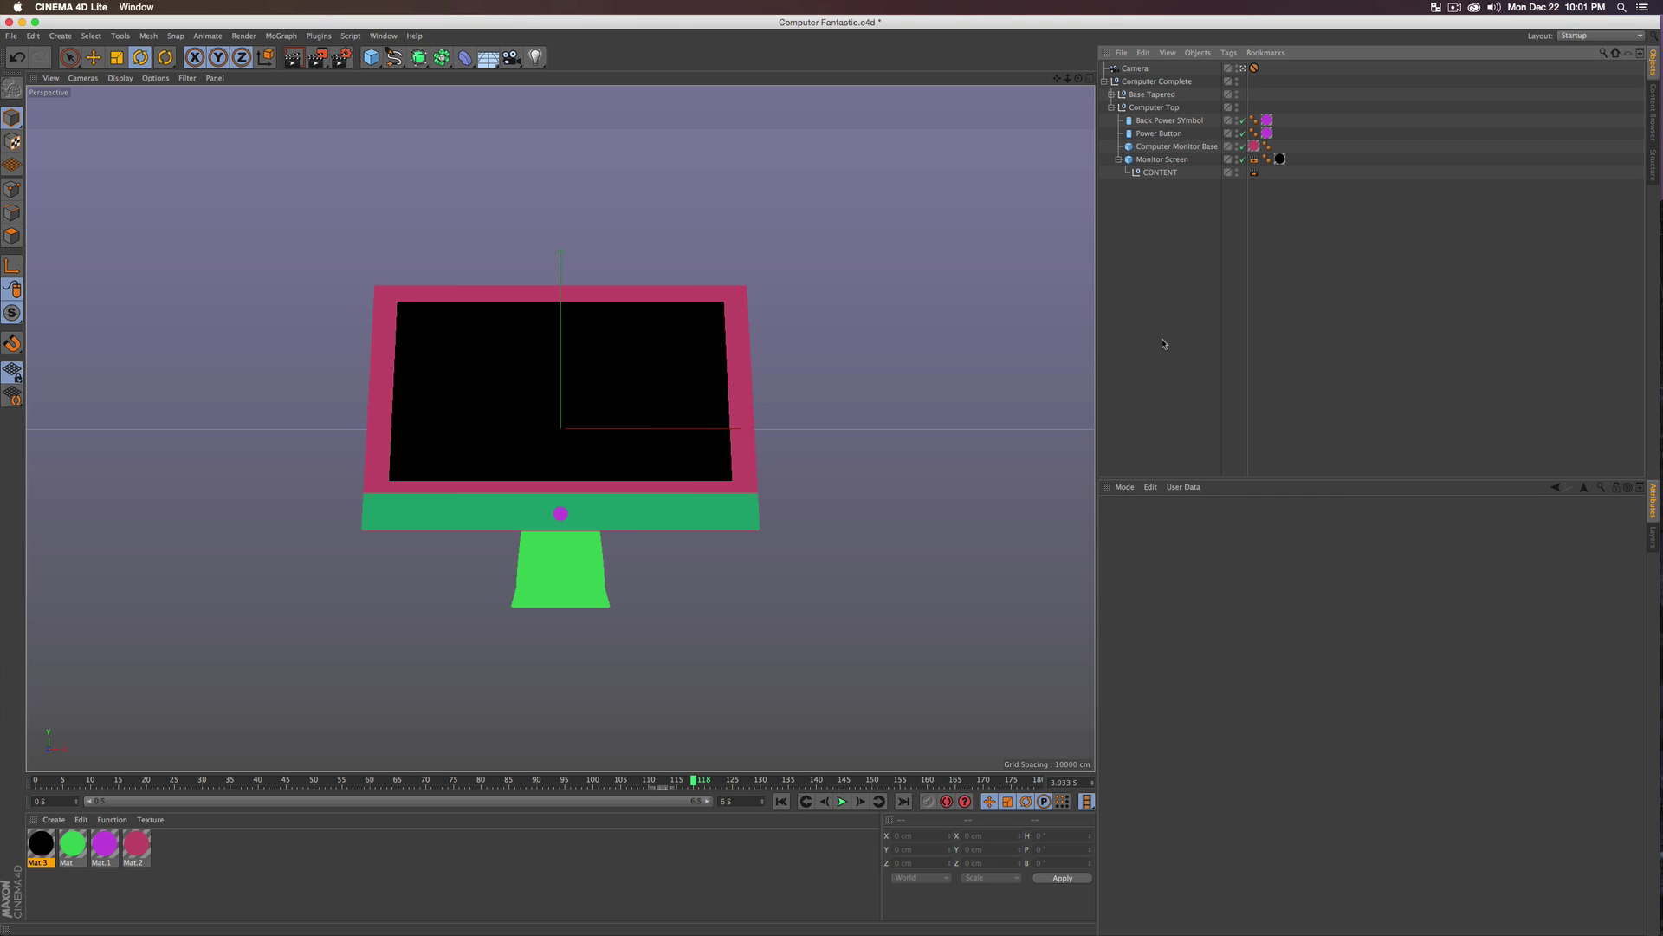
key(super+s)
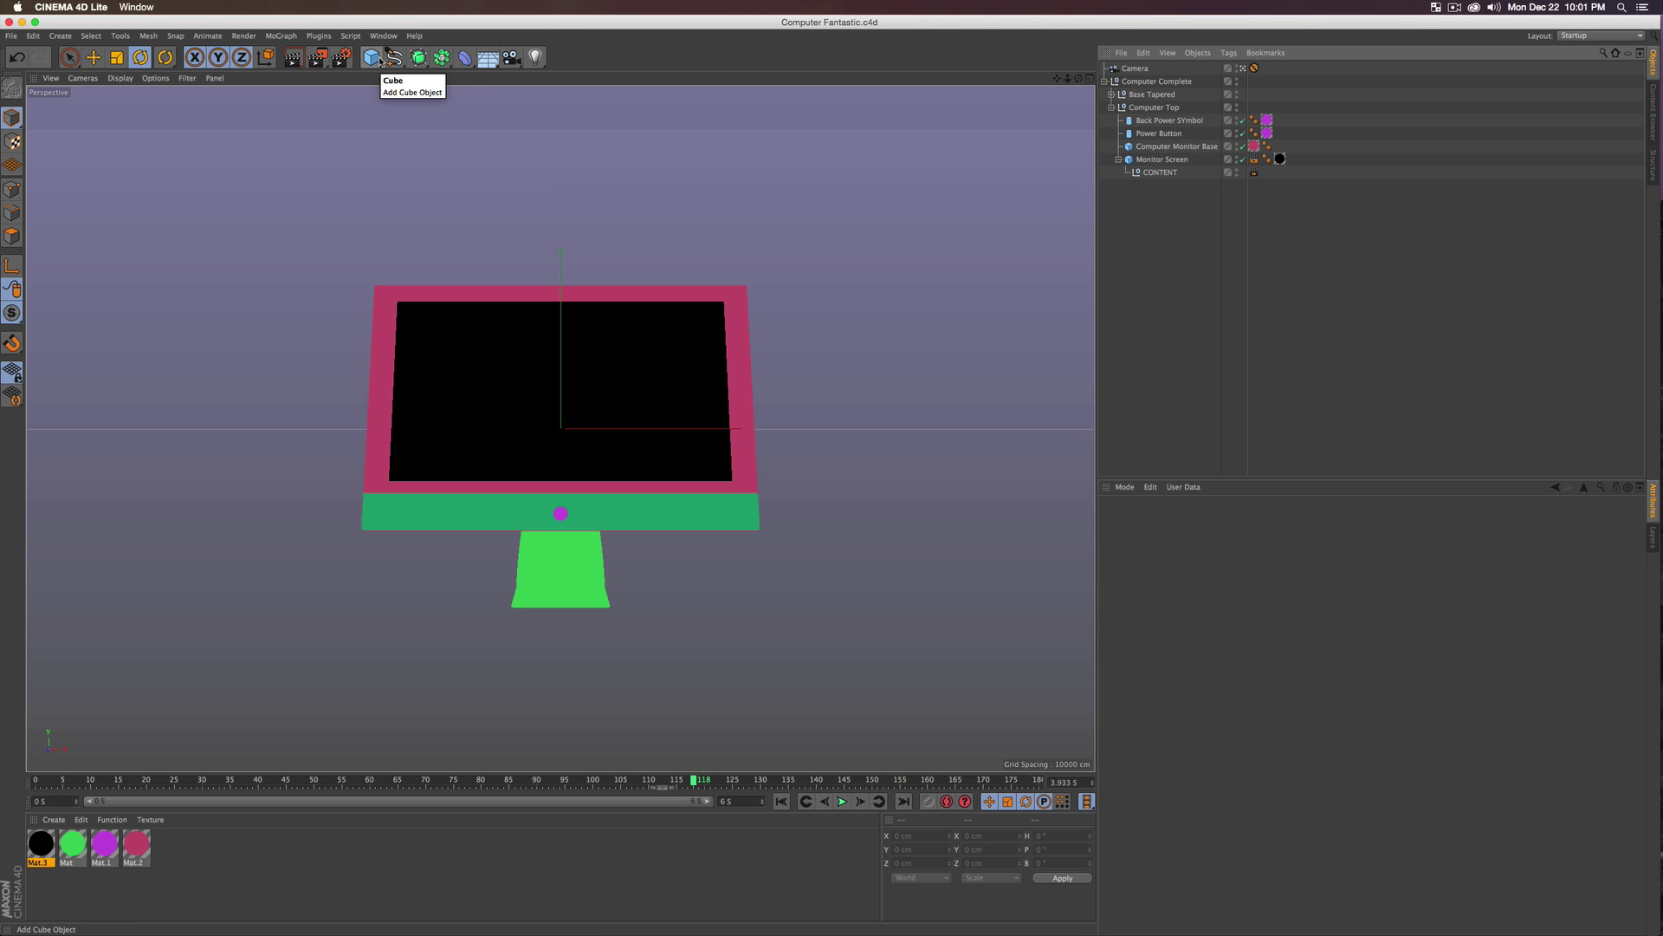
- Turn on Multi-Pass in Render Settings with an Object Buffer pass, then save the scene
click(341, 57)
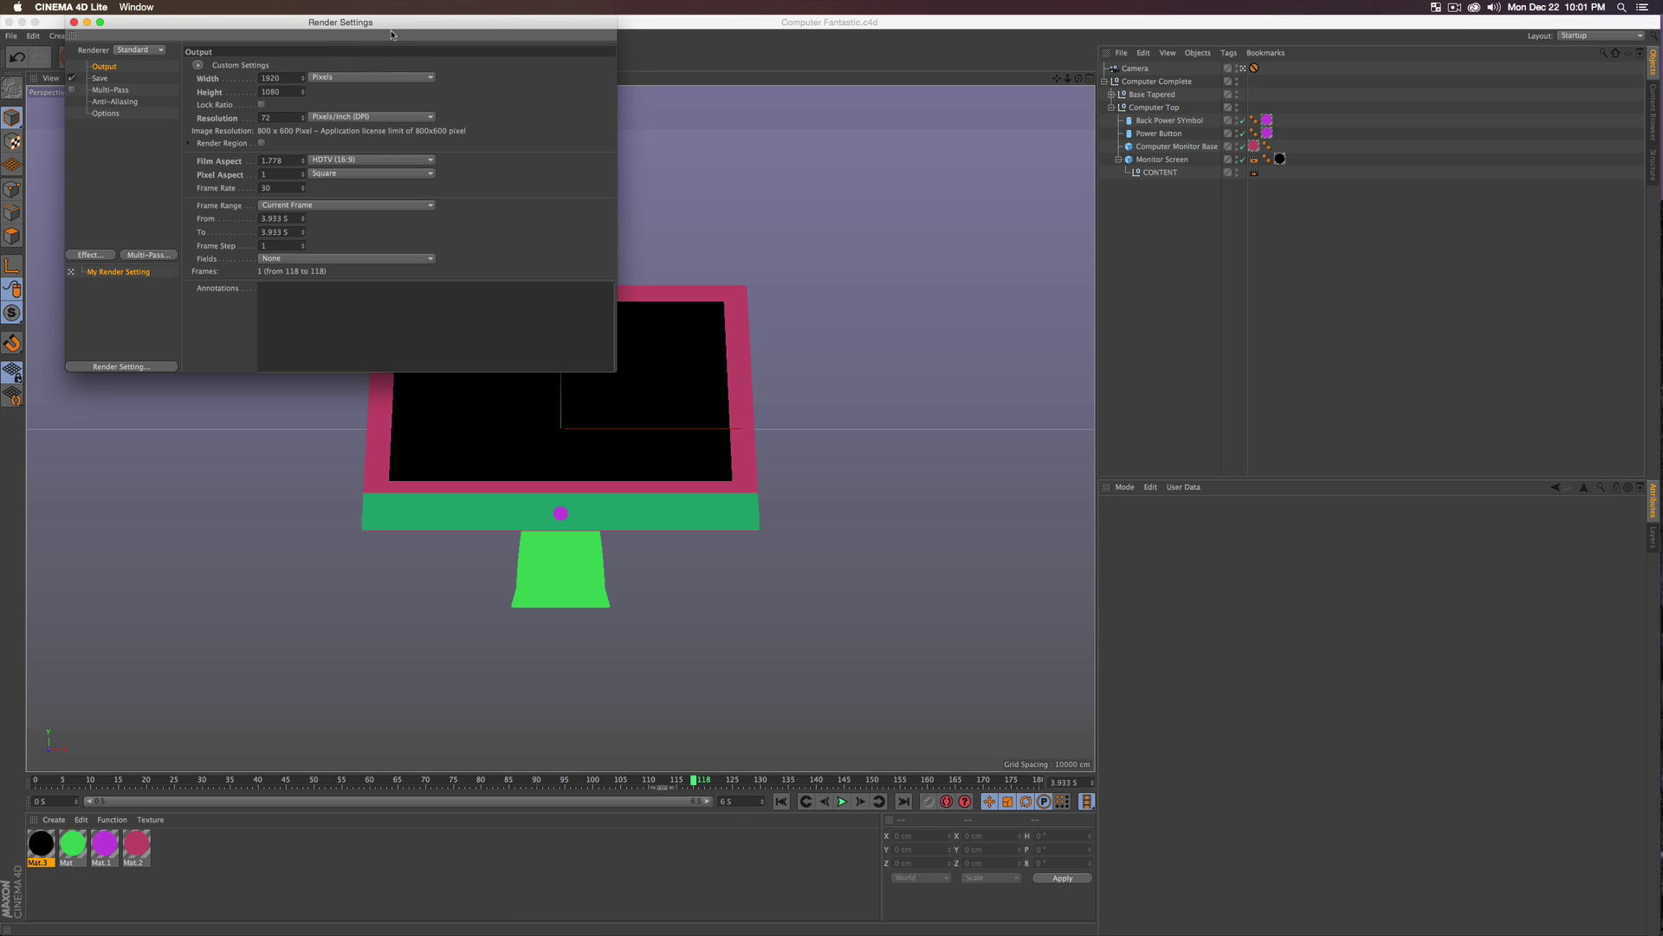
drag(392, 35, 1116, 283)
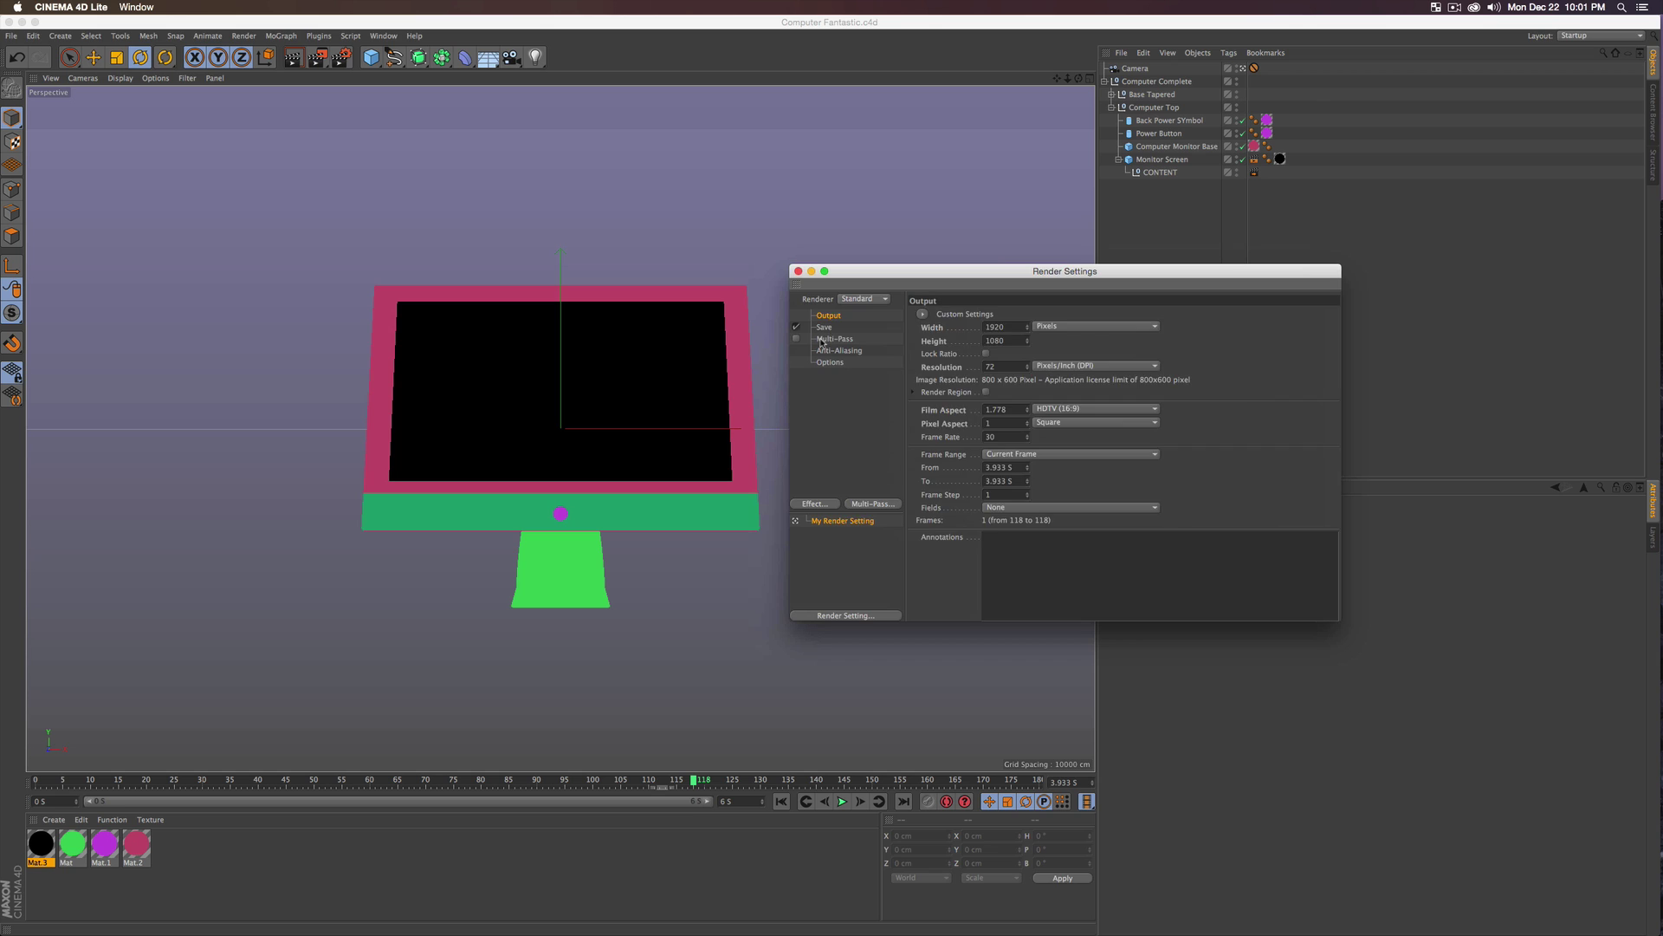
click(825, 340)
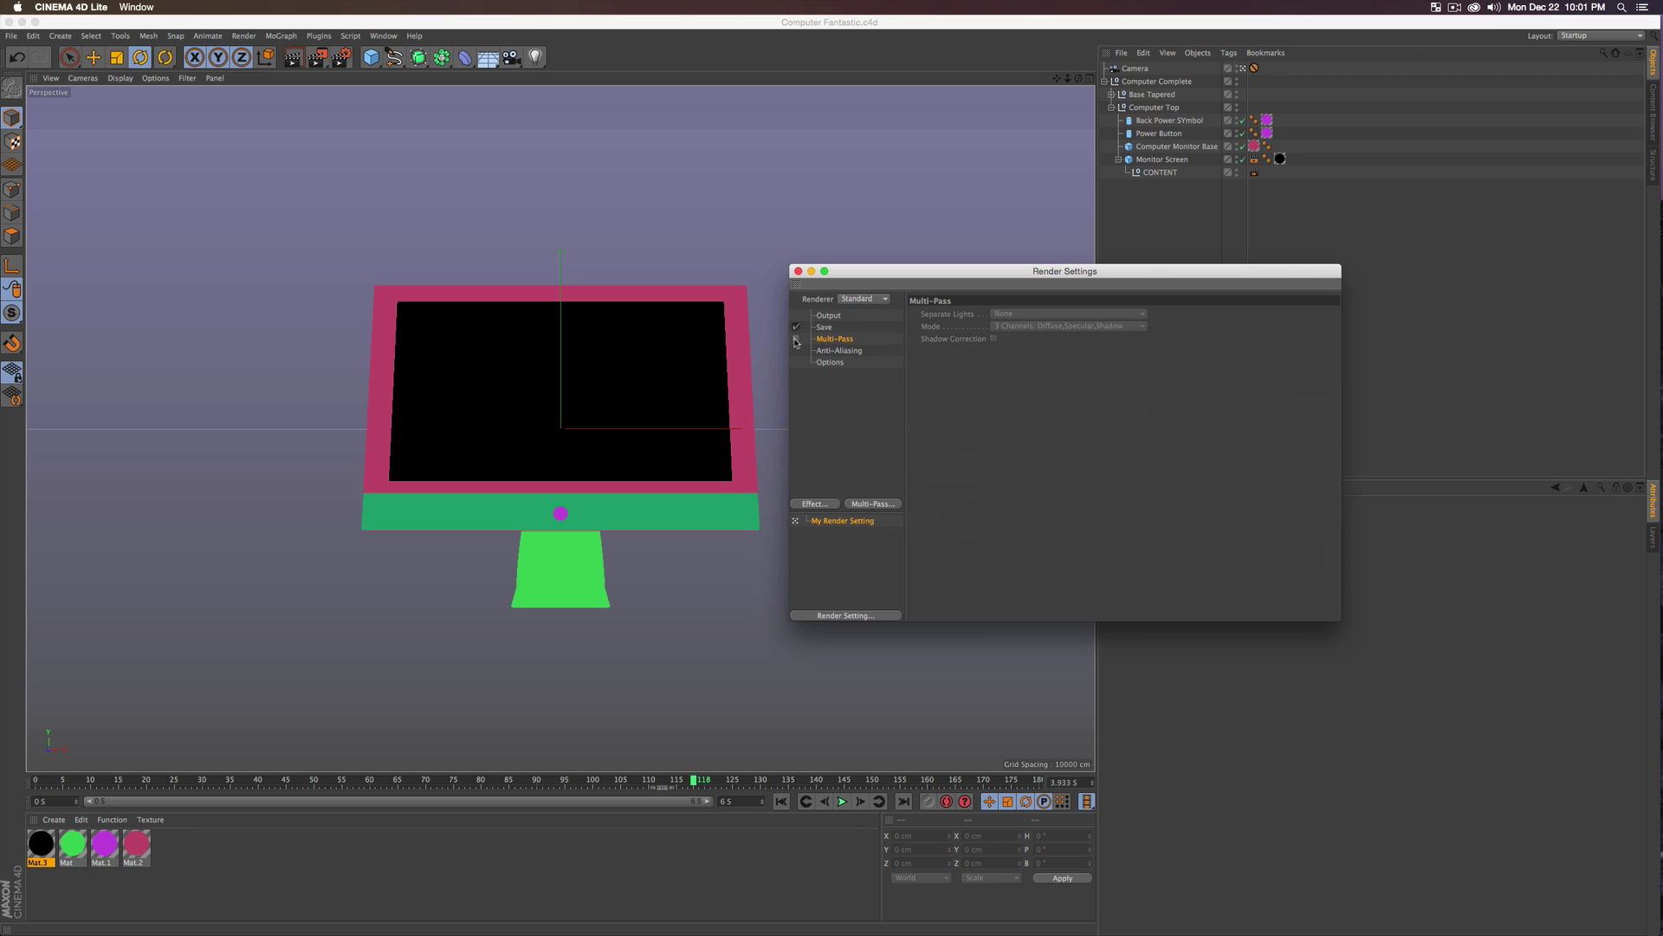
click(797, 340)
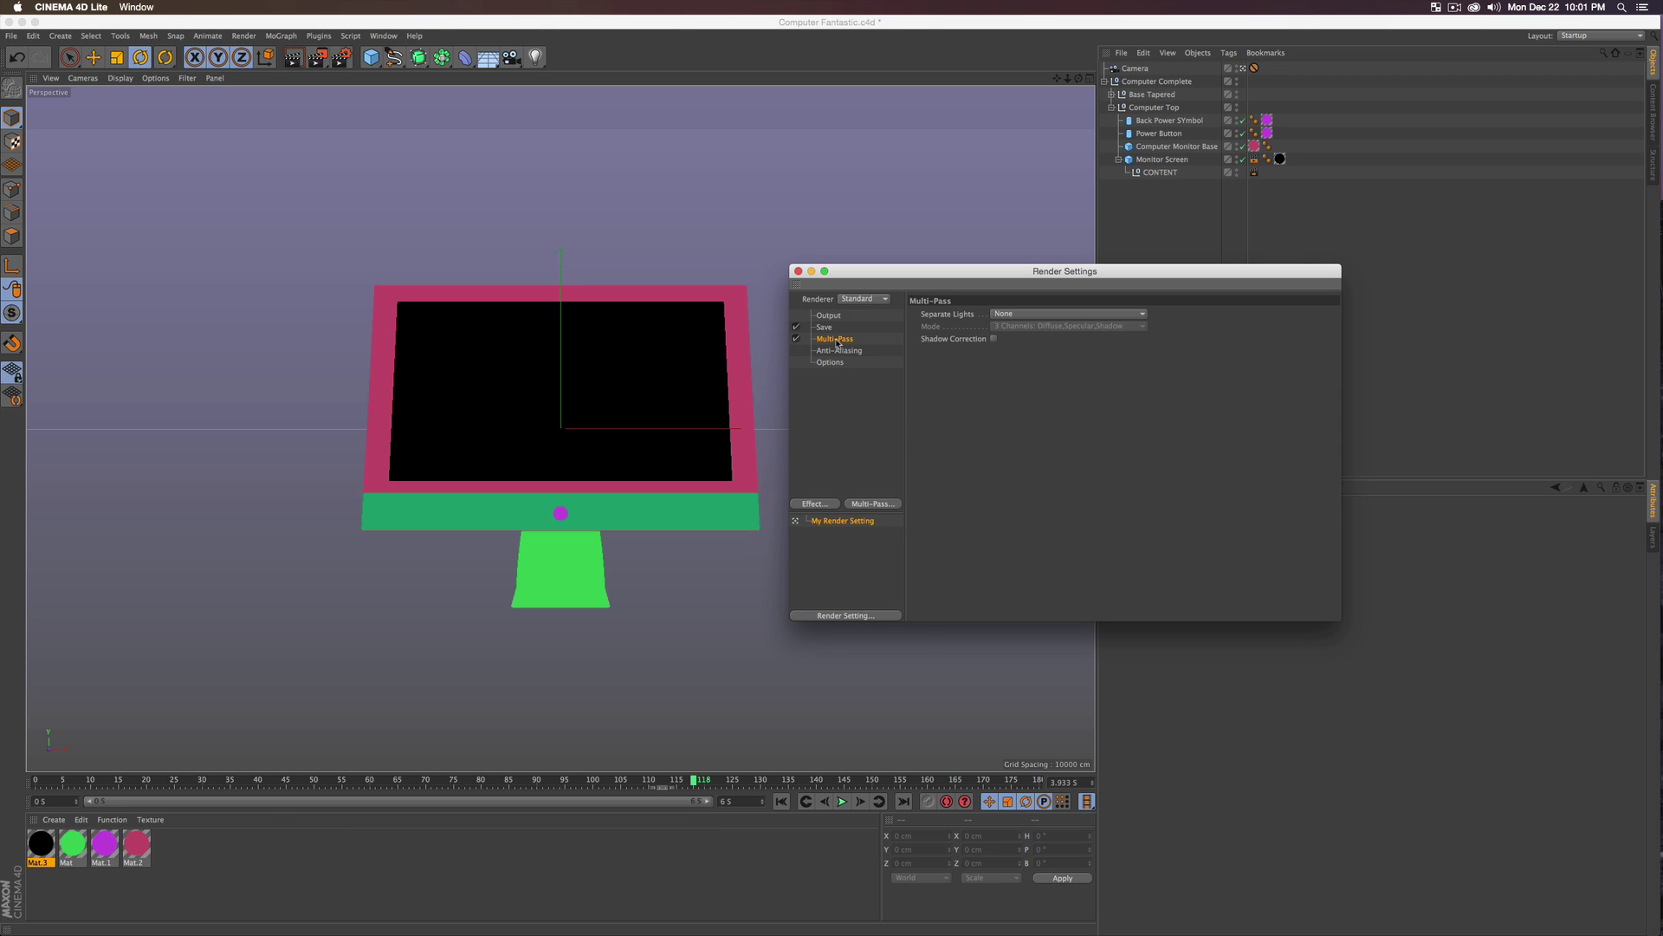
right_click(837, 344)
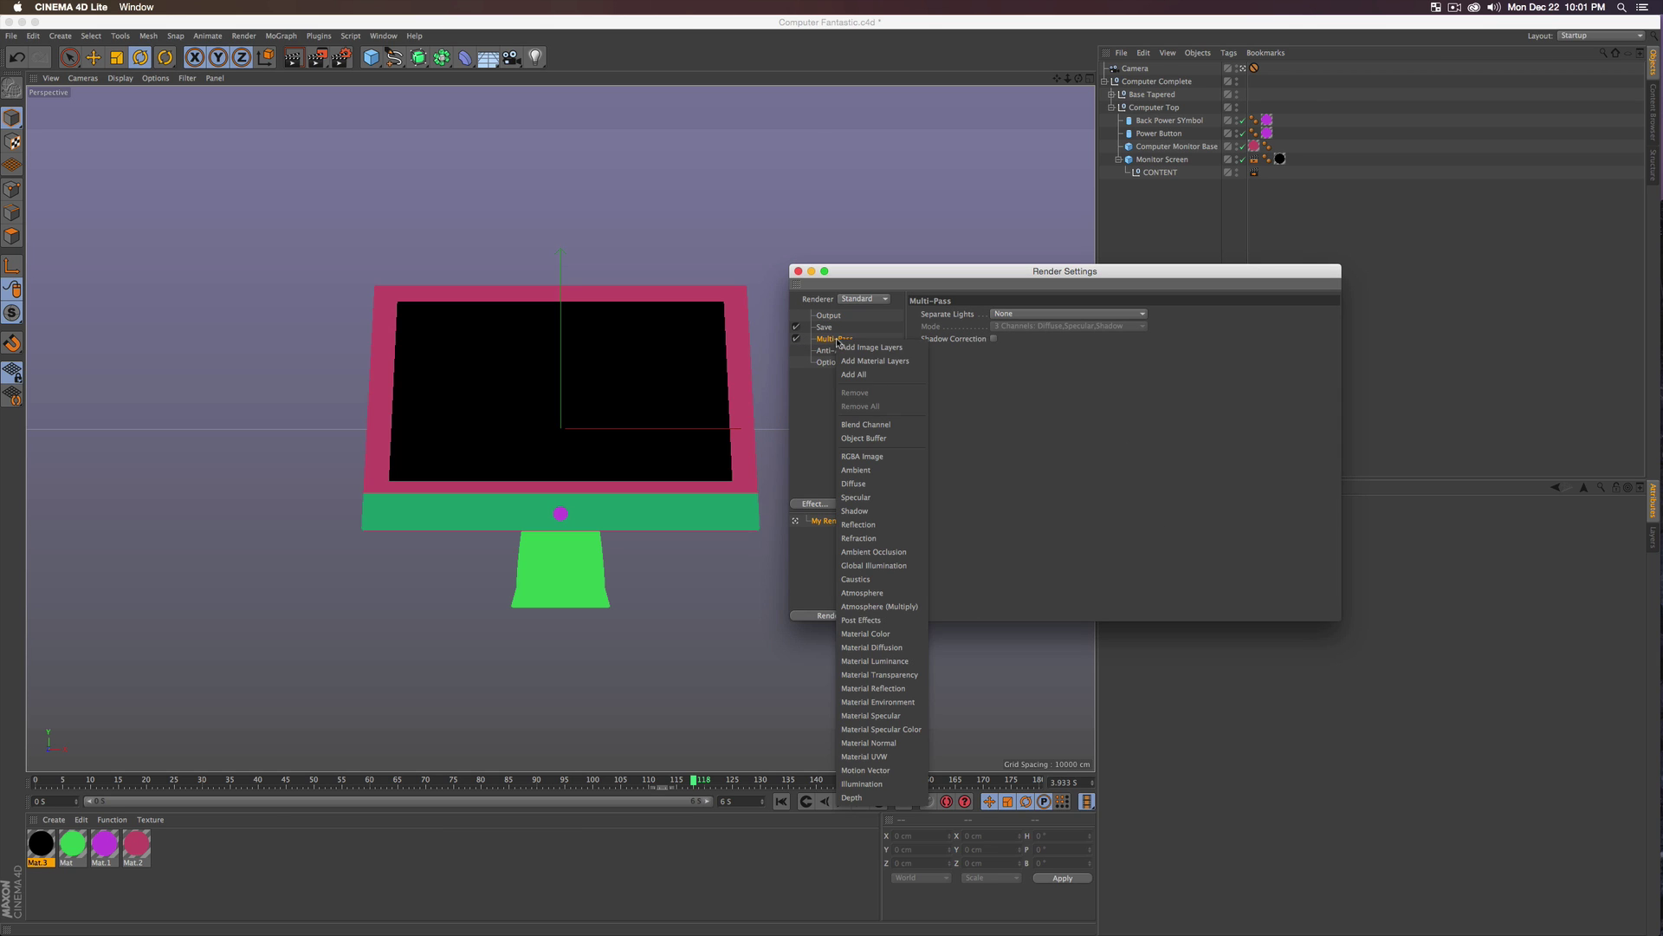
click(868, 439)
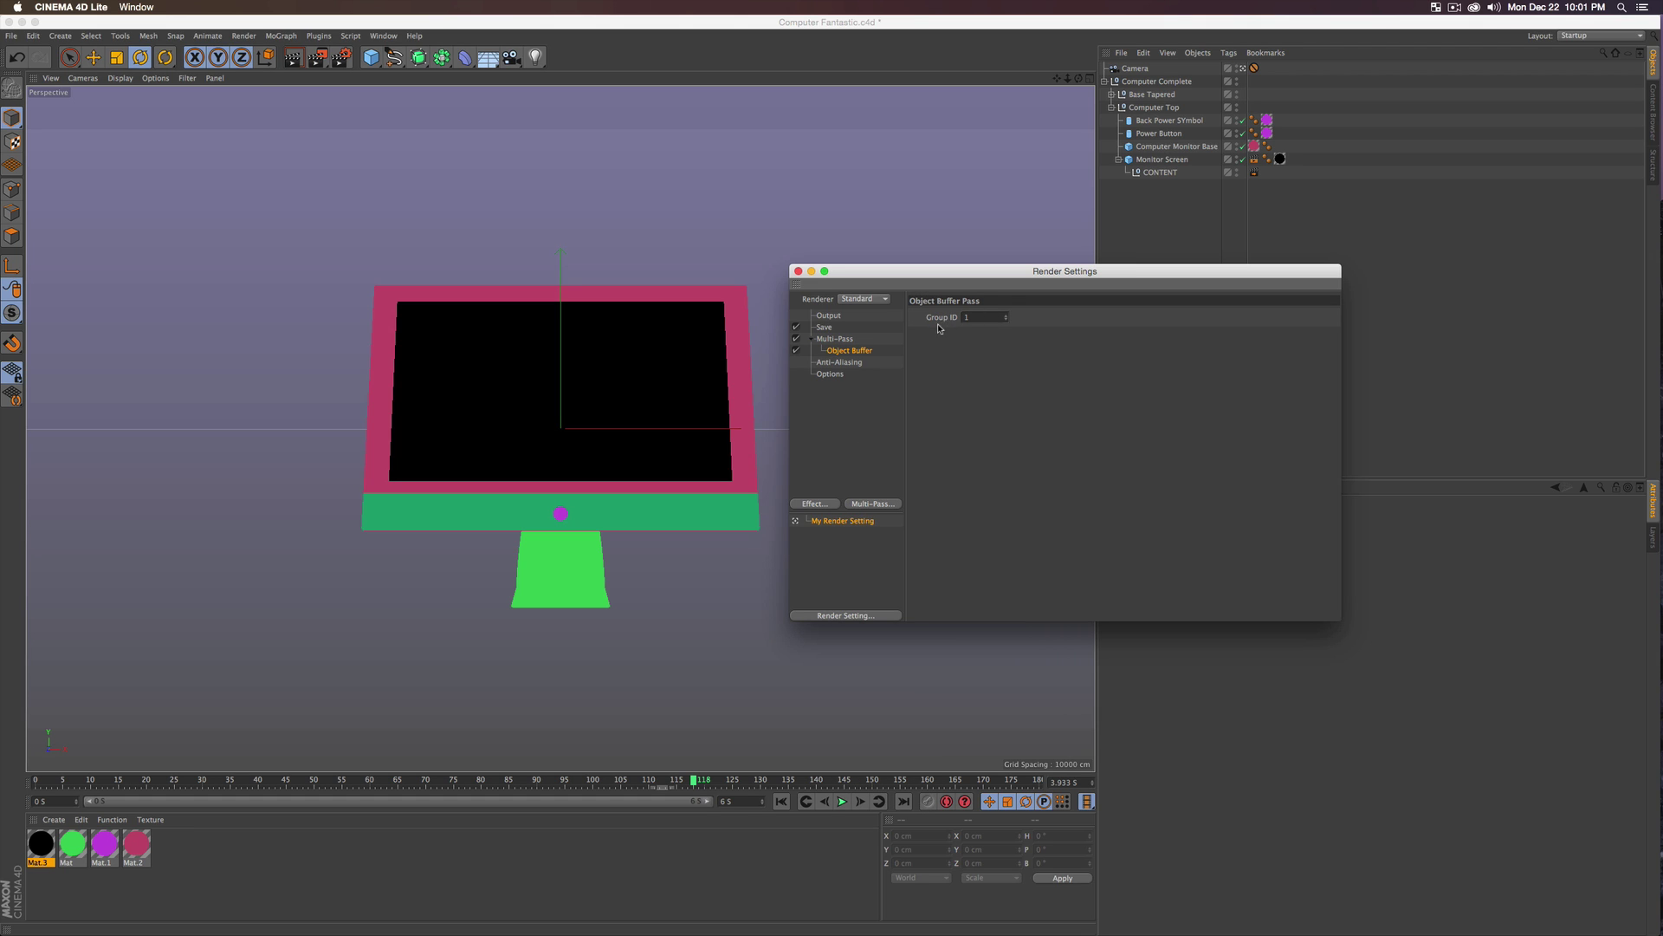
click(798, 271)
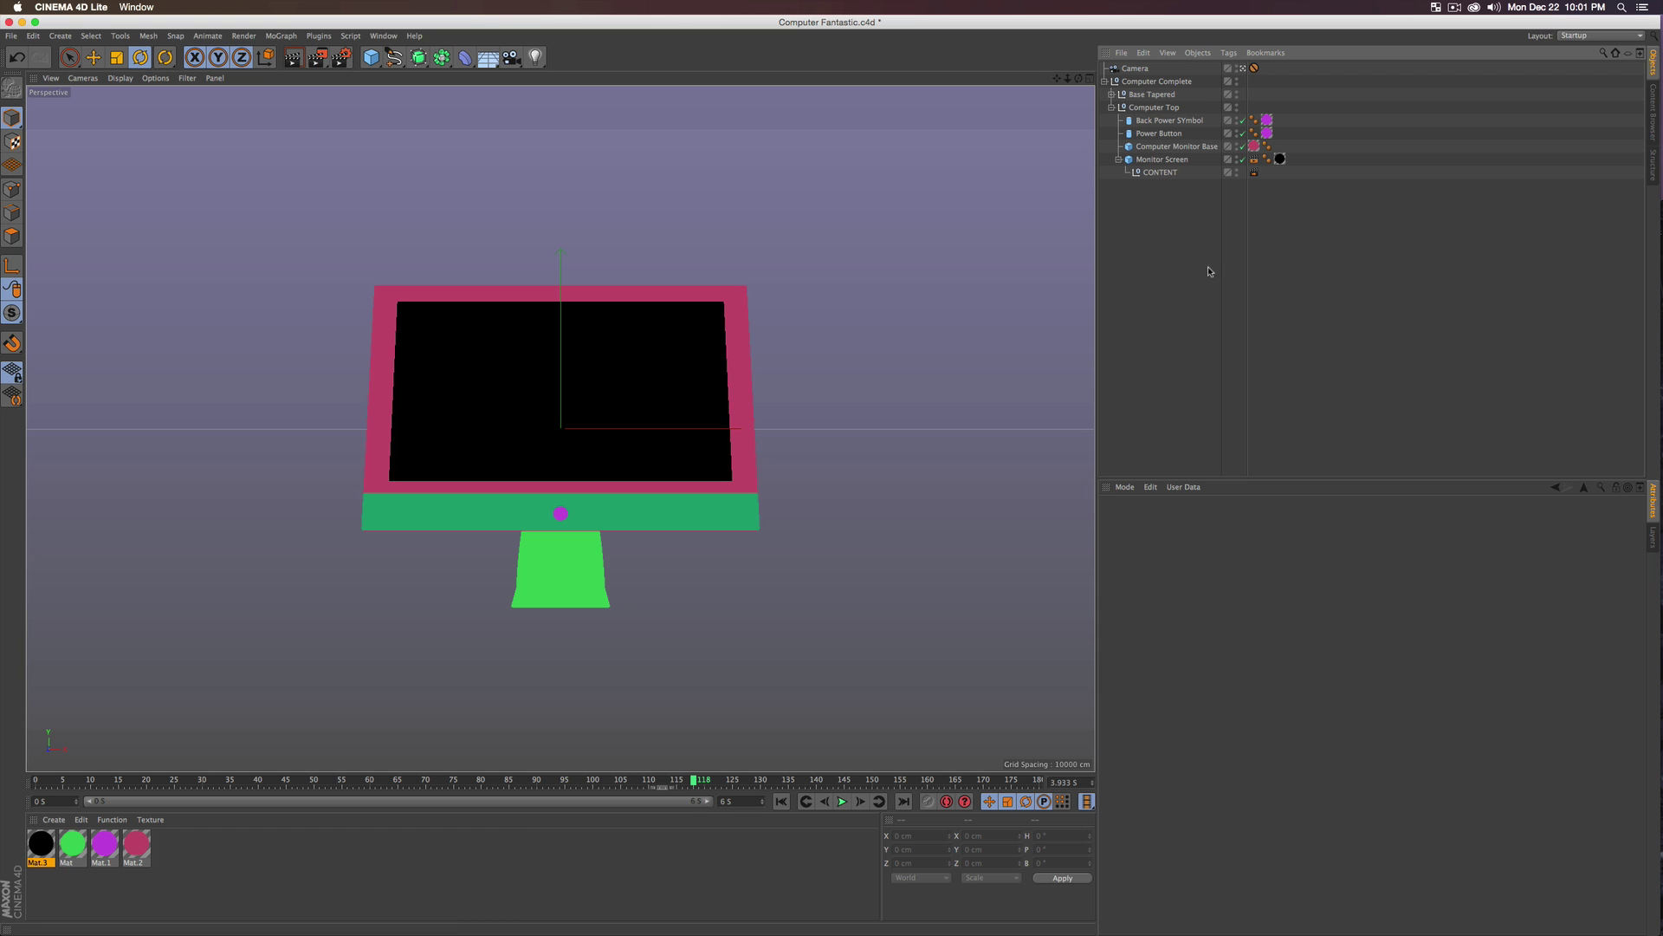
key(super+s)
key(ctrl+Up)
- Reload Computer Fantastic.c4d in After Effects and add it as a layer in Comp 1
click(606, 378)
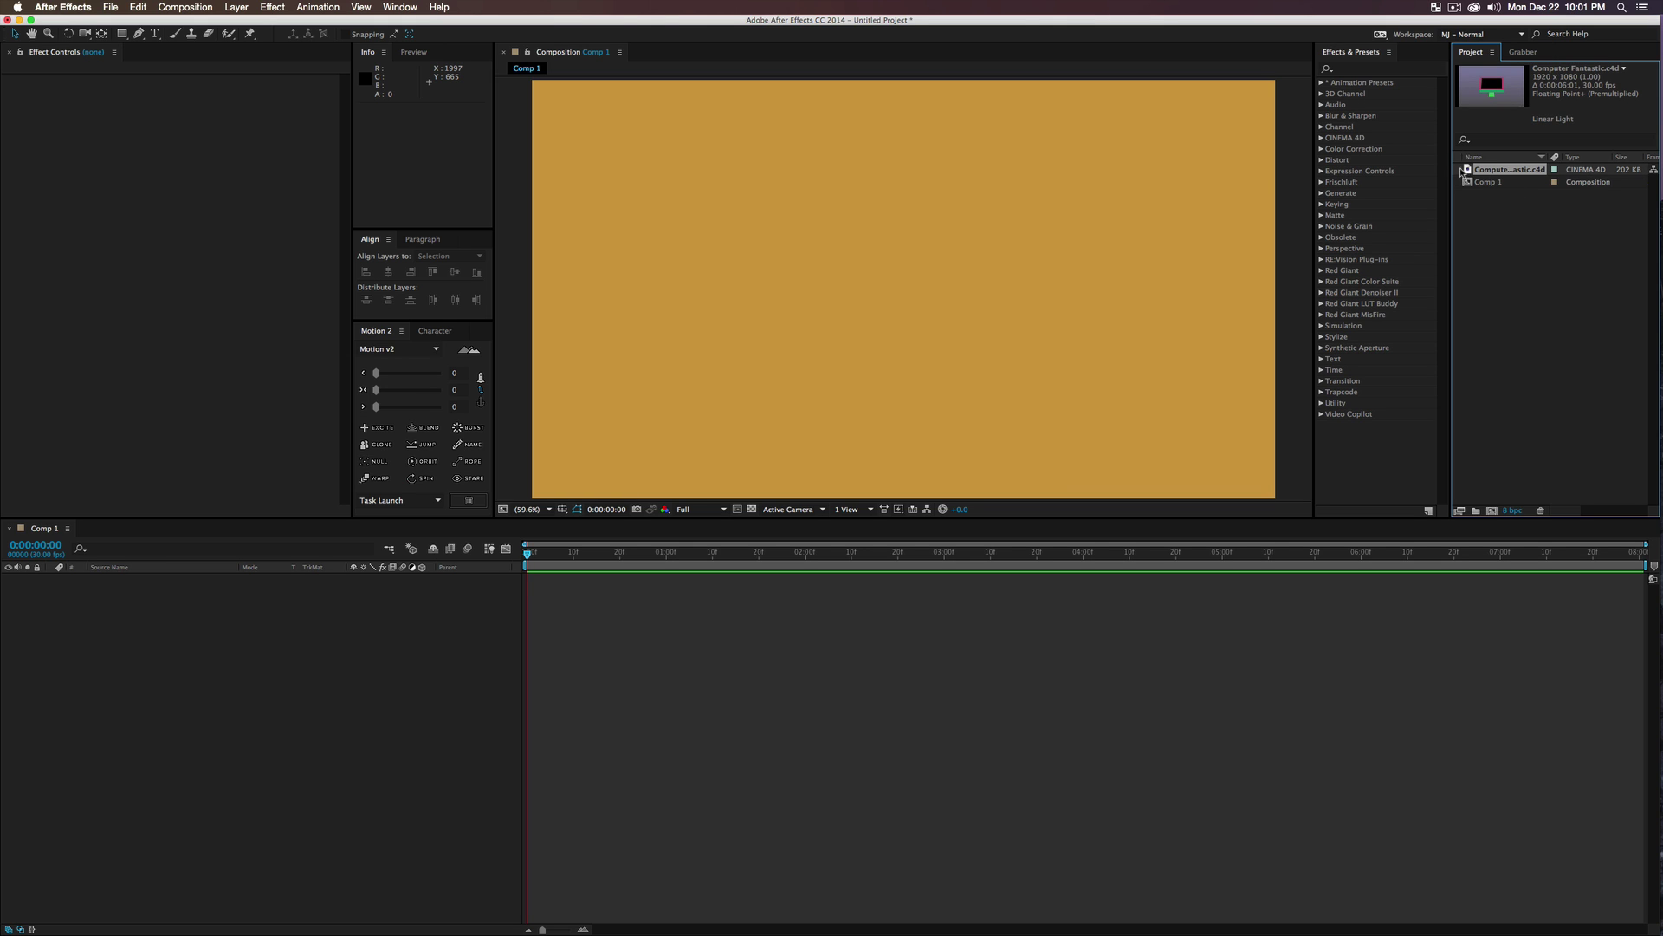
right_click(1489, 174)
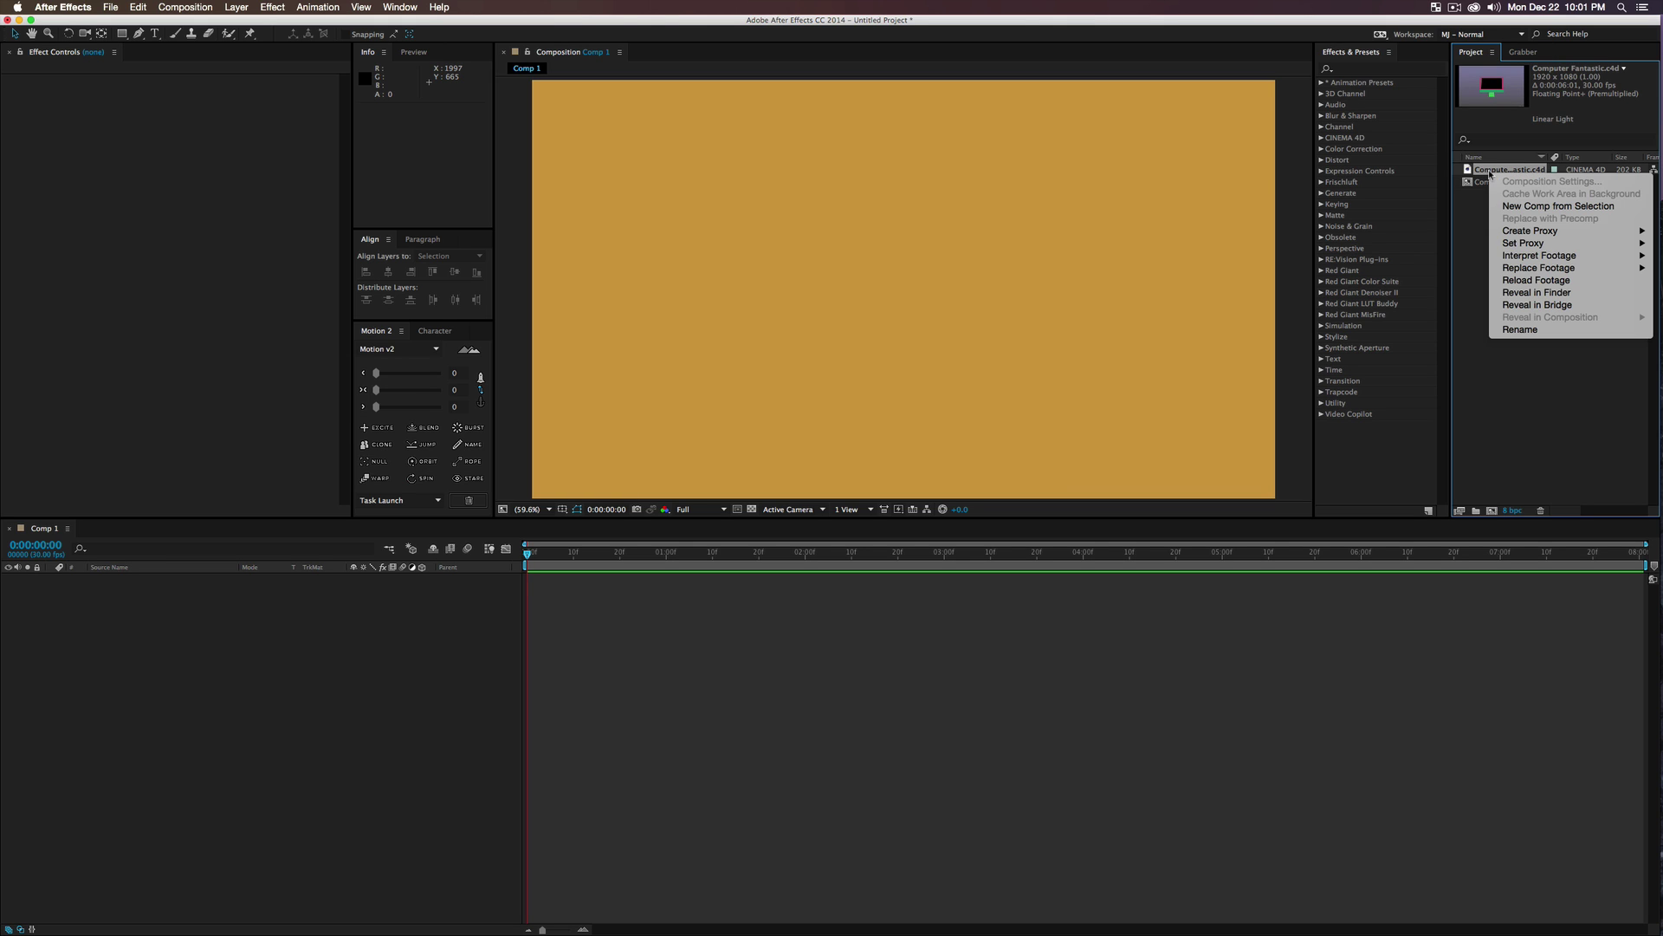
click(1523, 281)
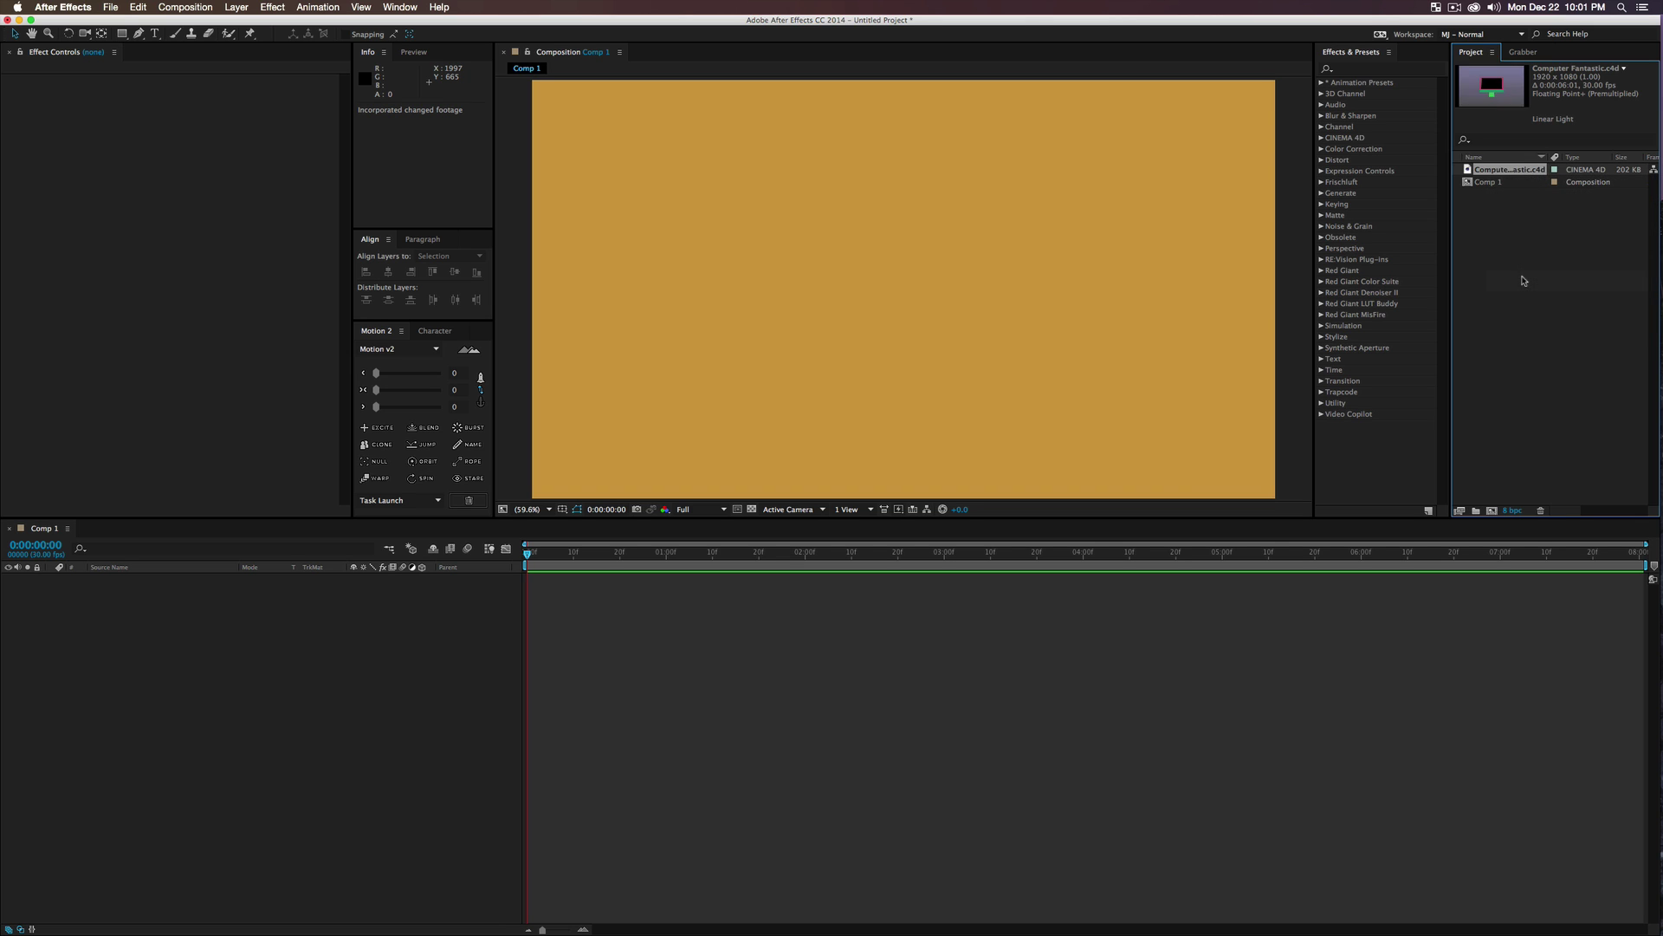
drag(1490, 173, 216, 660)
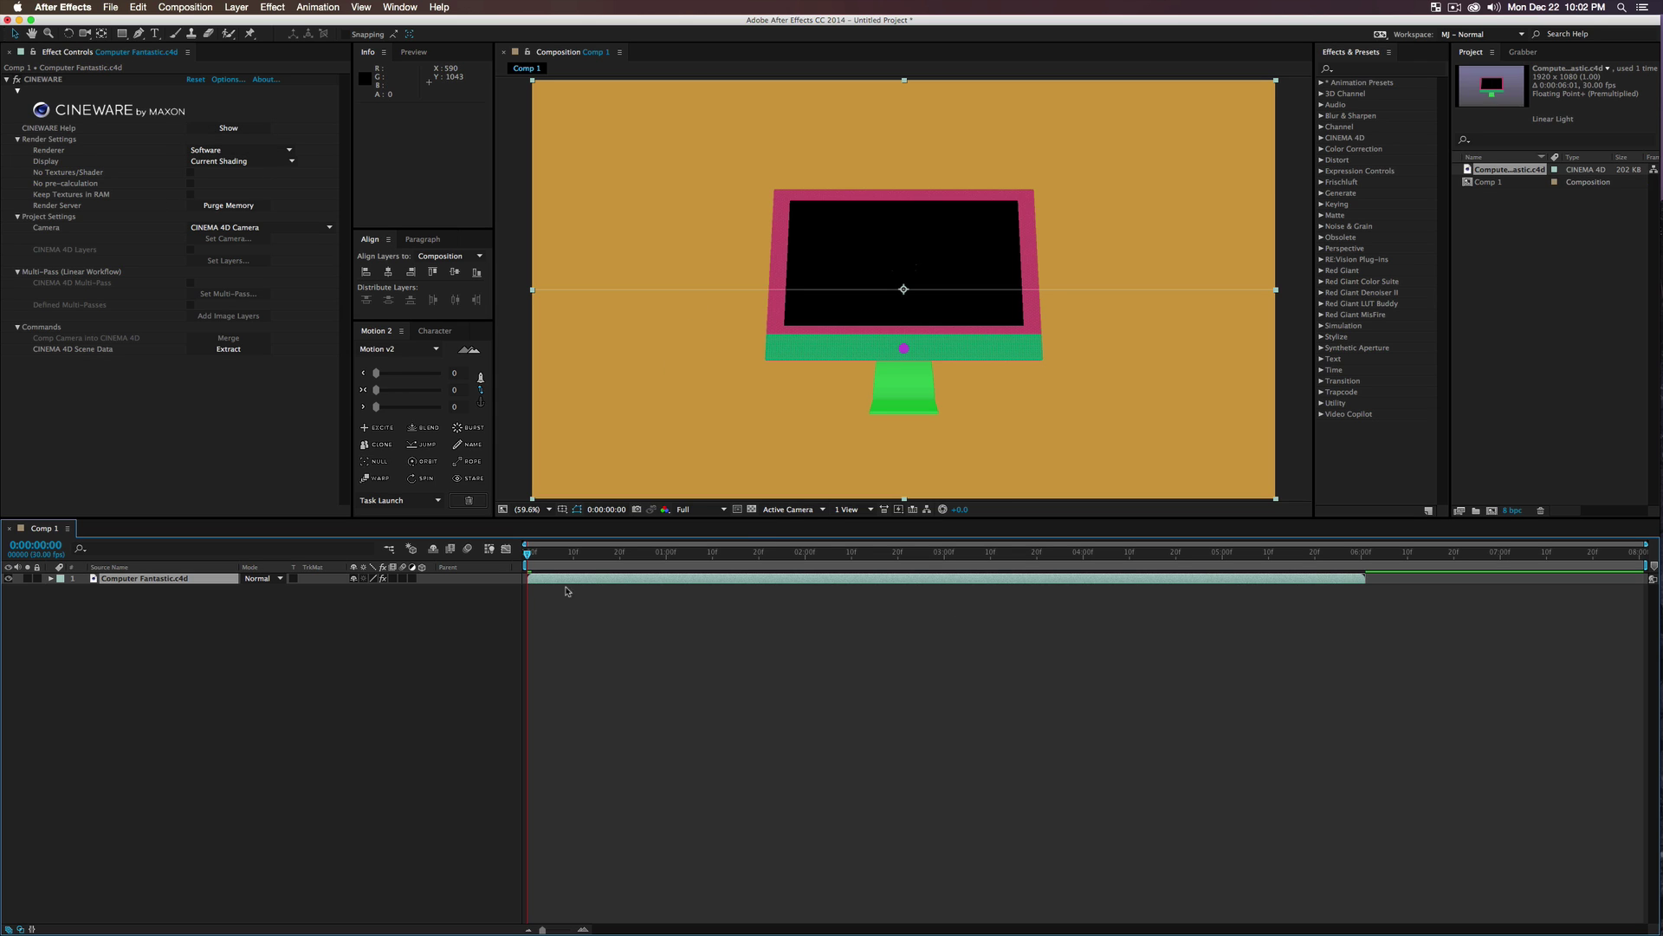
- Scrub through the timeline to preview the monitor's rotation
click(802, 558)
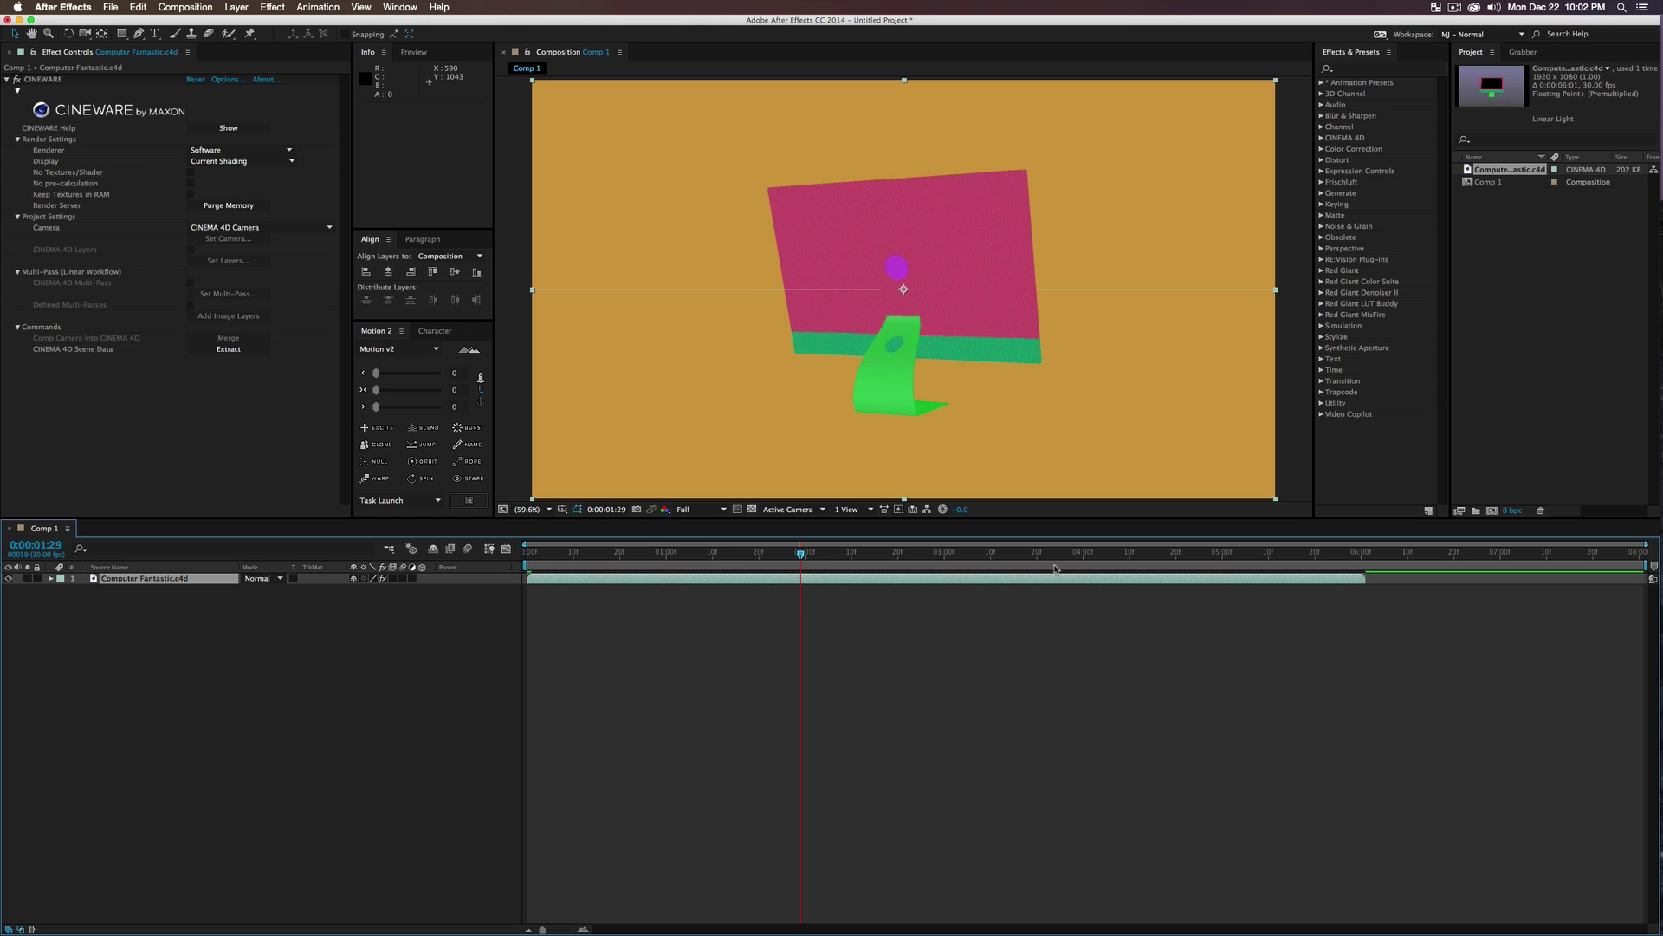
click(1055, 563)
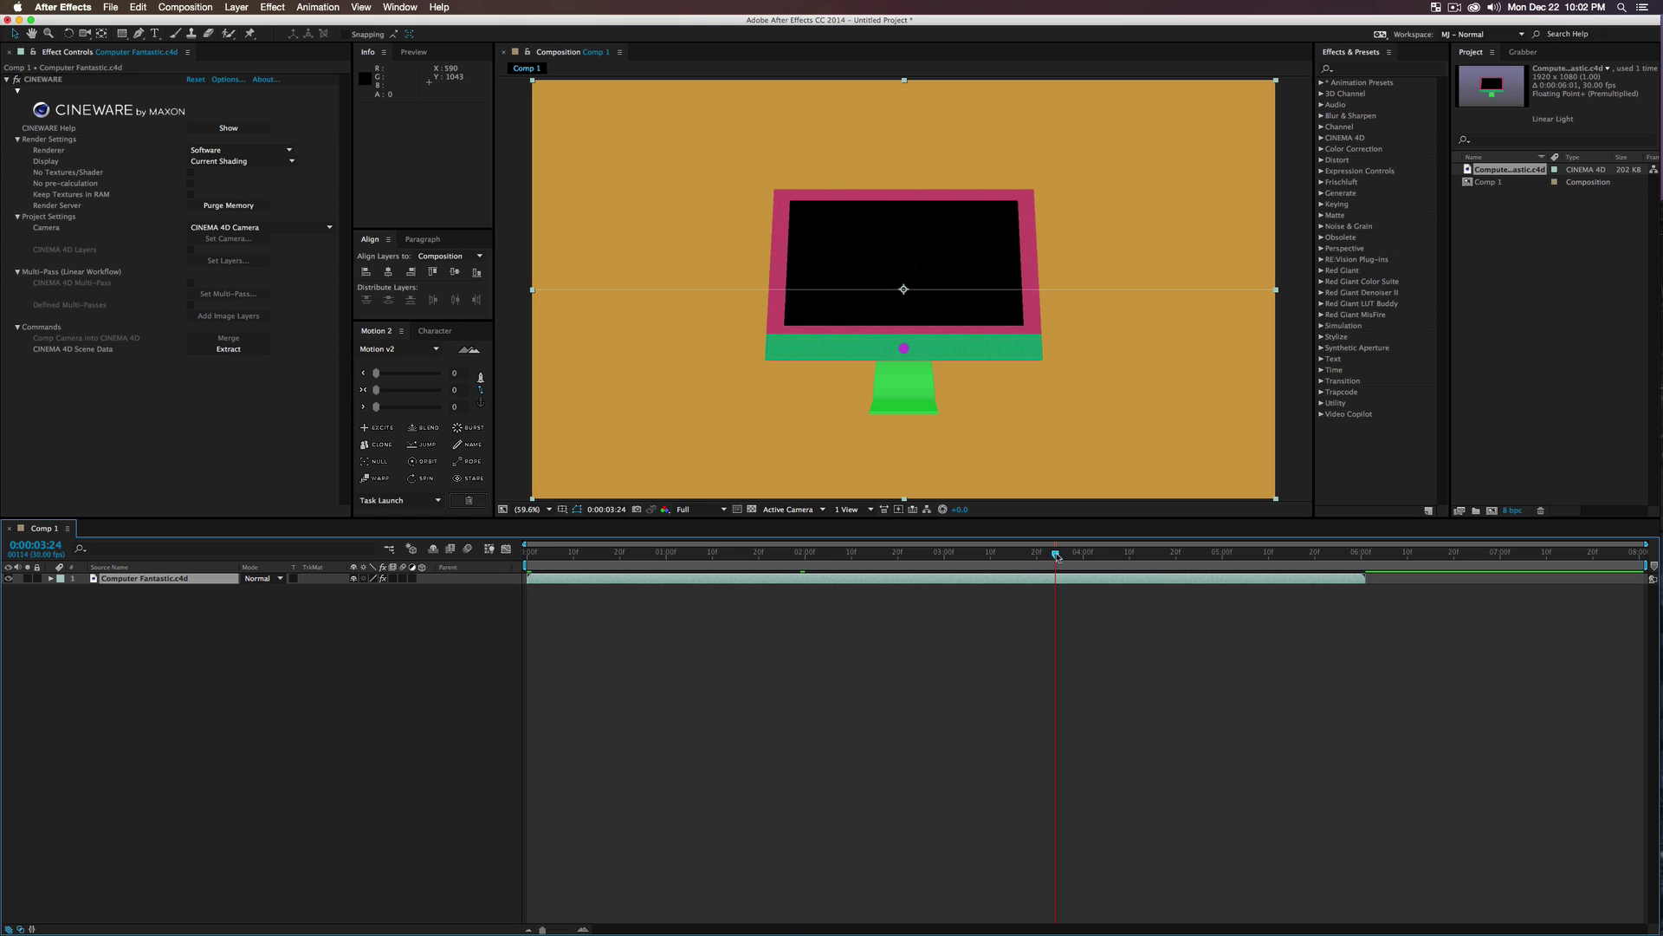
click(589, 553)
- Extract the Cinema 4D scene data from Computer Fantastic.c4d, adding a Camera and CONTENT solid
click(284, 652)
click(183, 580)
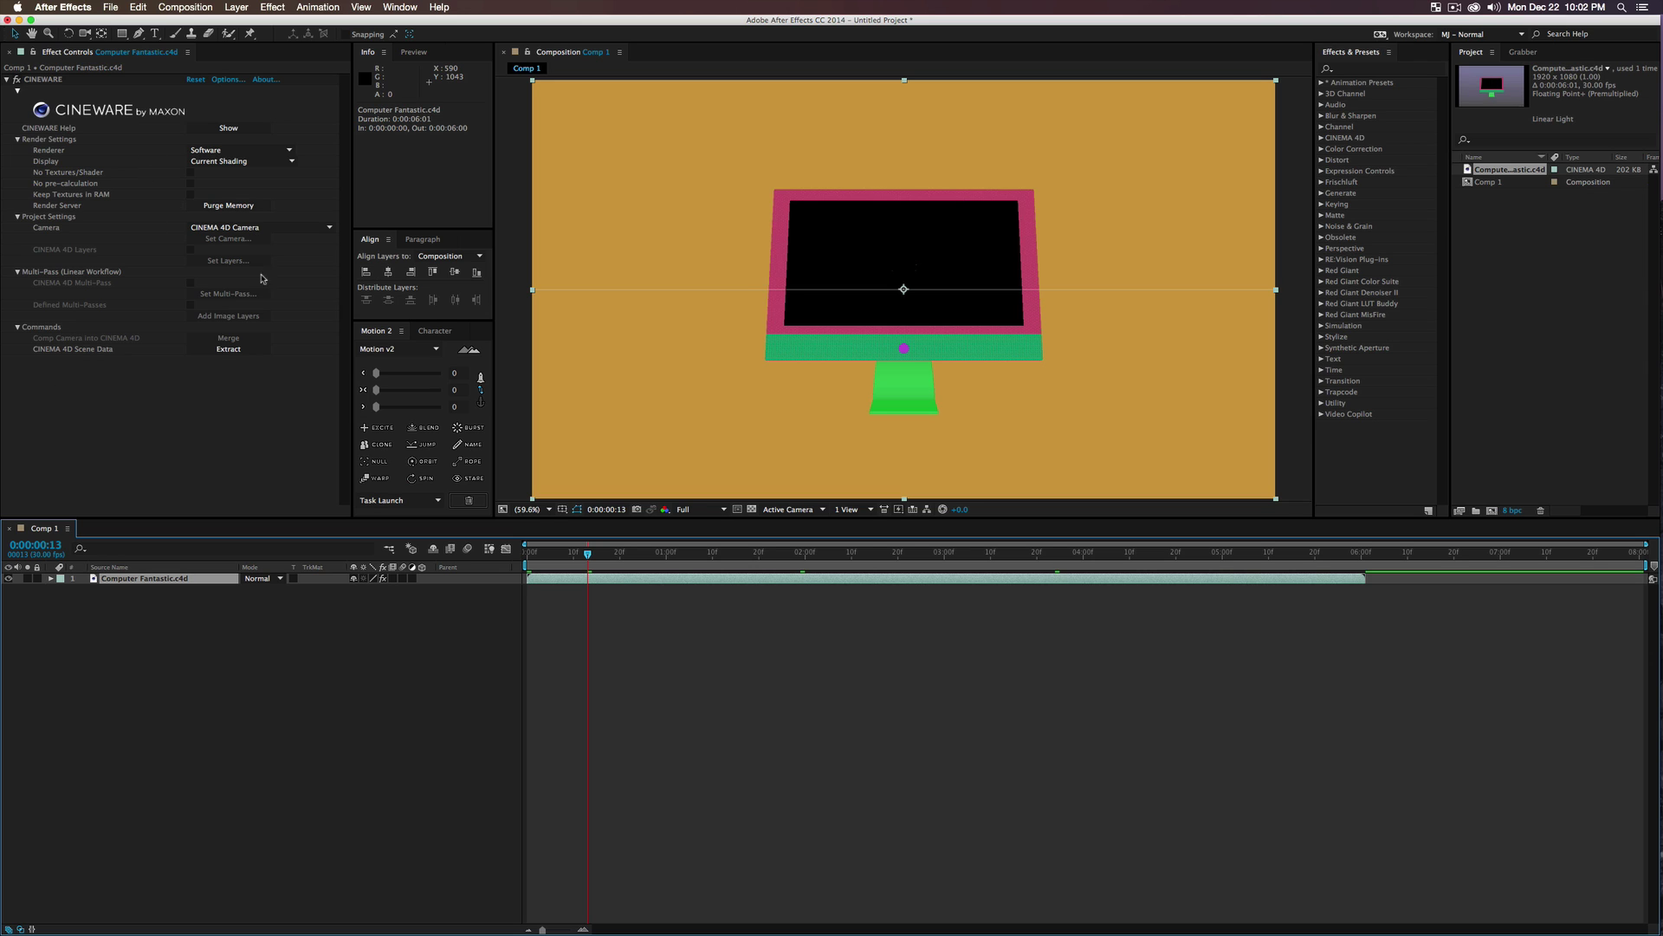
click(229, 348)
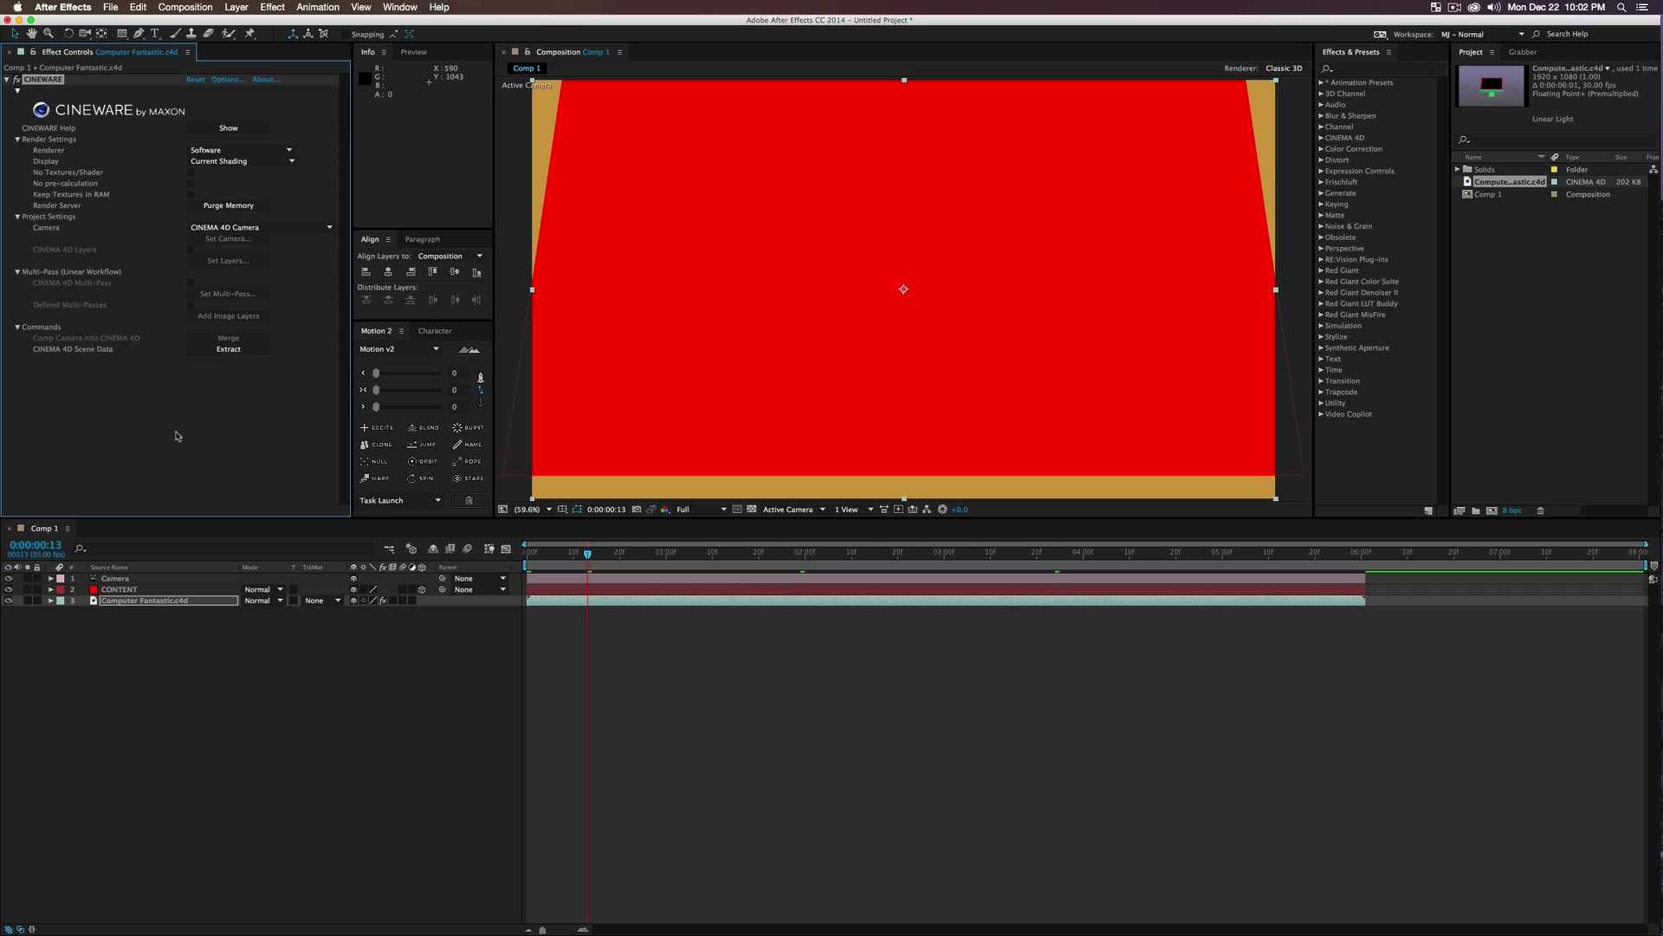
- Clear the CONTENT layer's Scale keyframes and scale it down to about 34% to fit the monitor
click(123, 589)
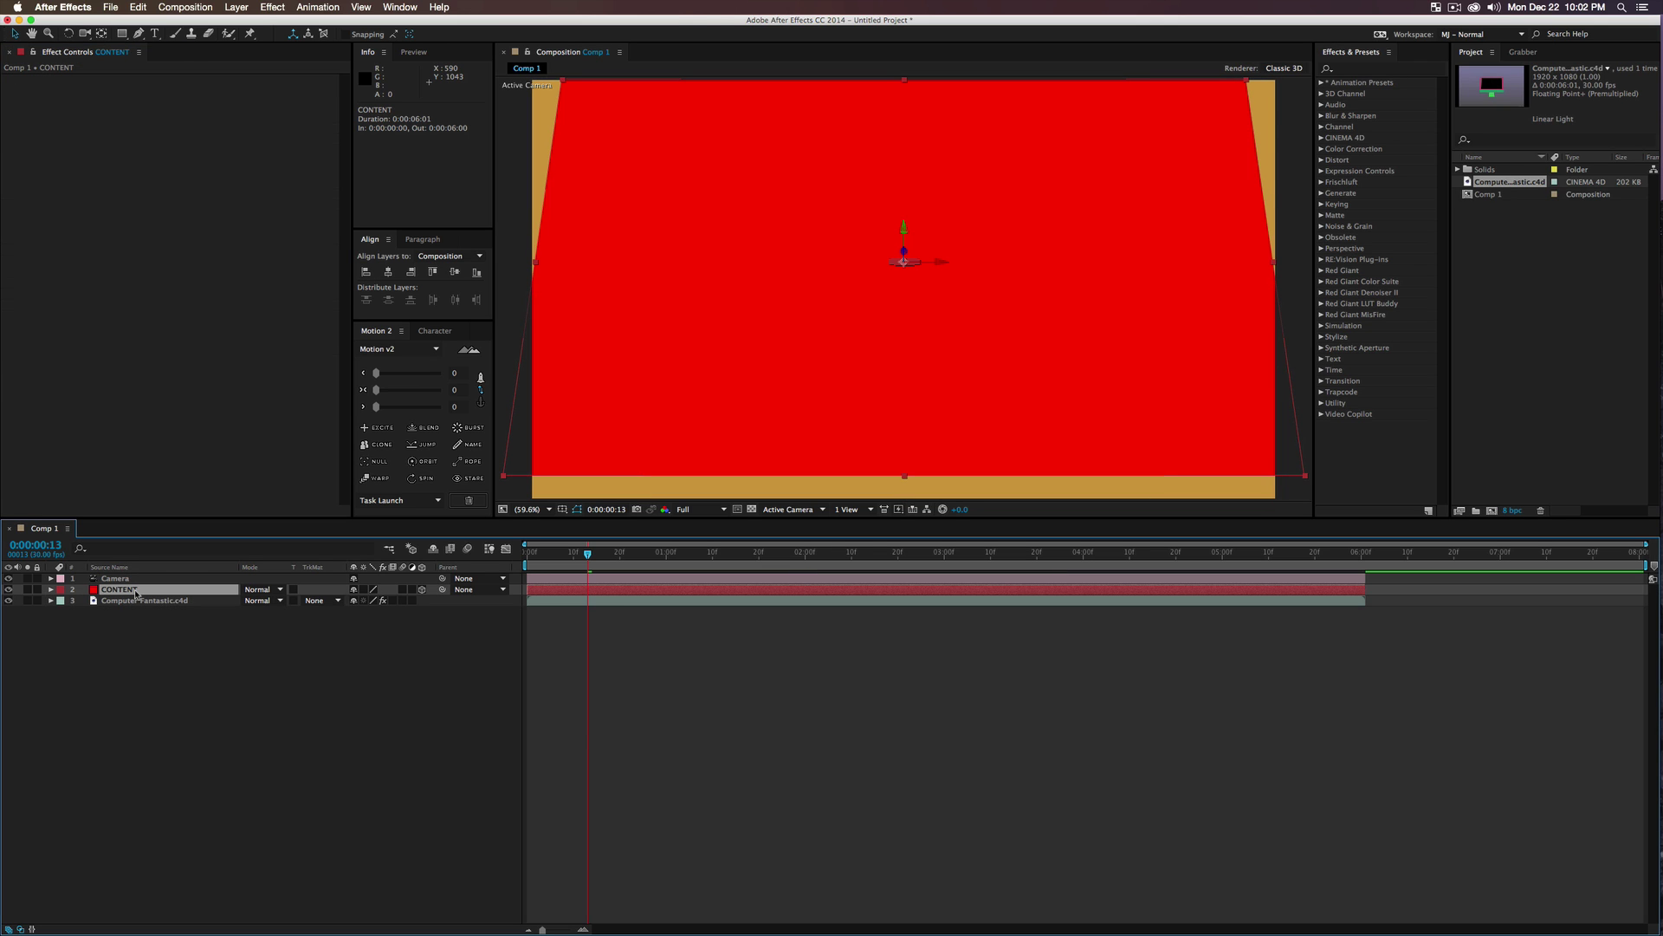
key(u)
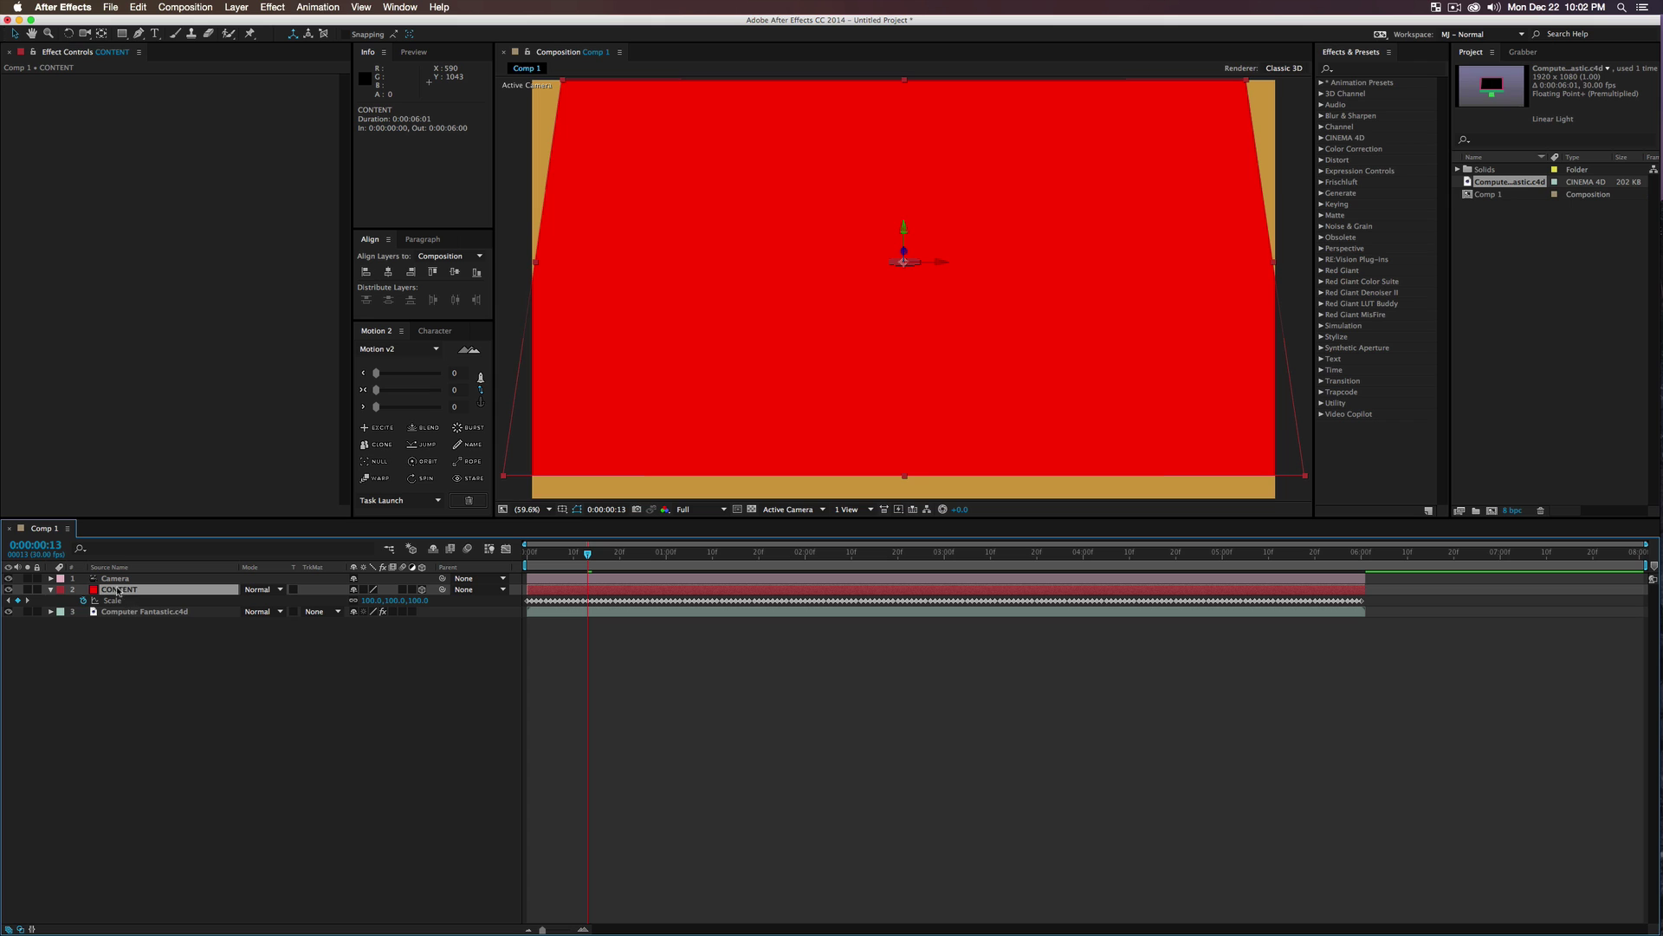
drag(668, 567, 1029, 575)
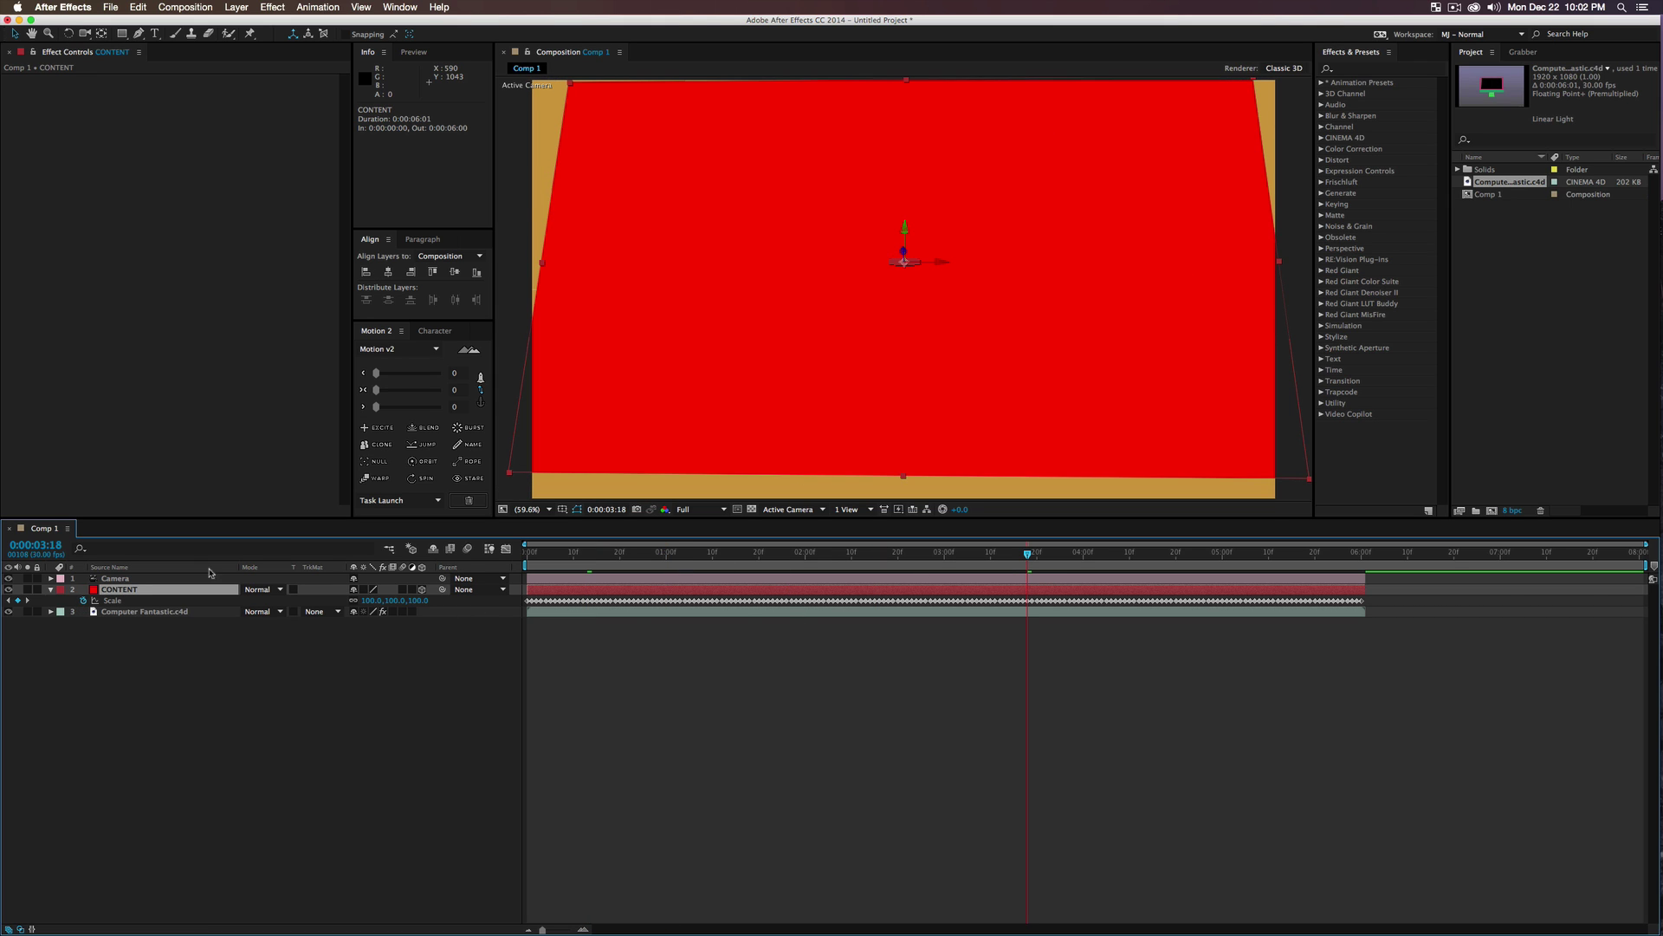
click(84, 601)
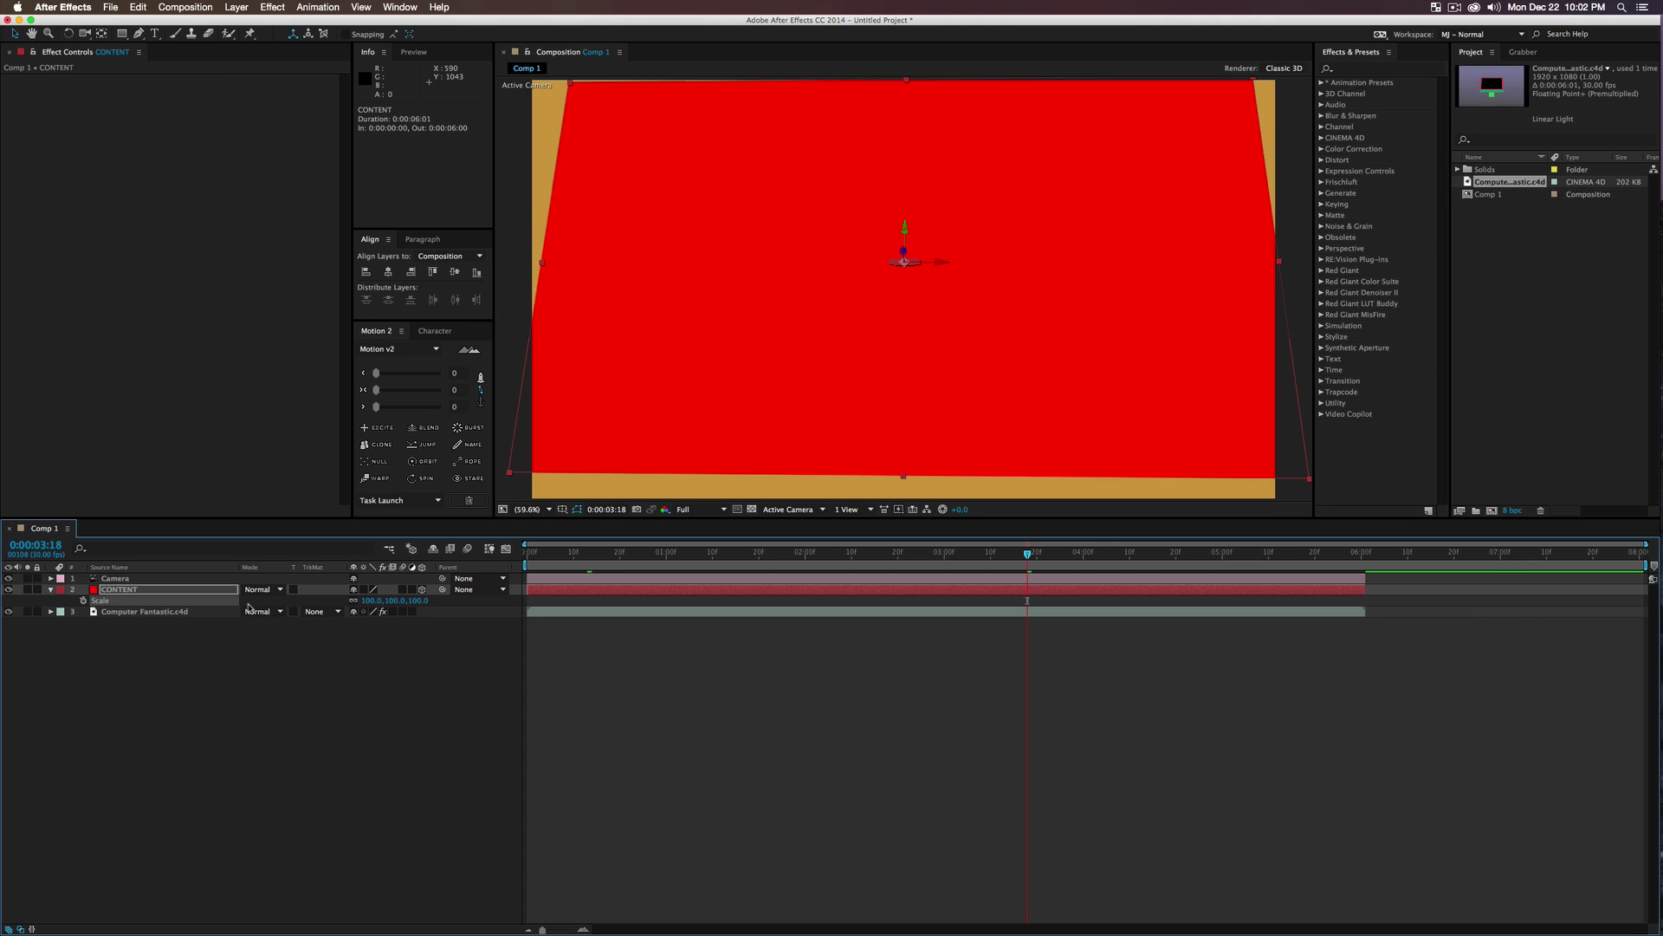
drag(369, 601, 337, 609)
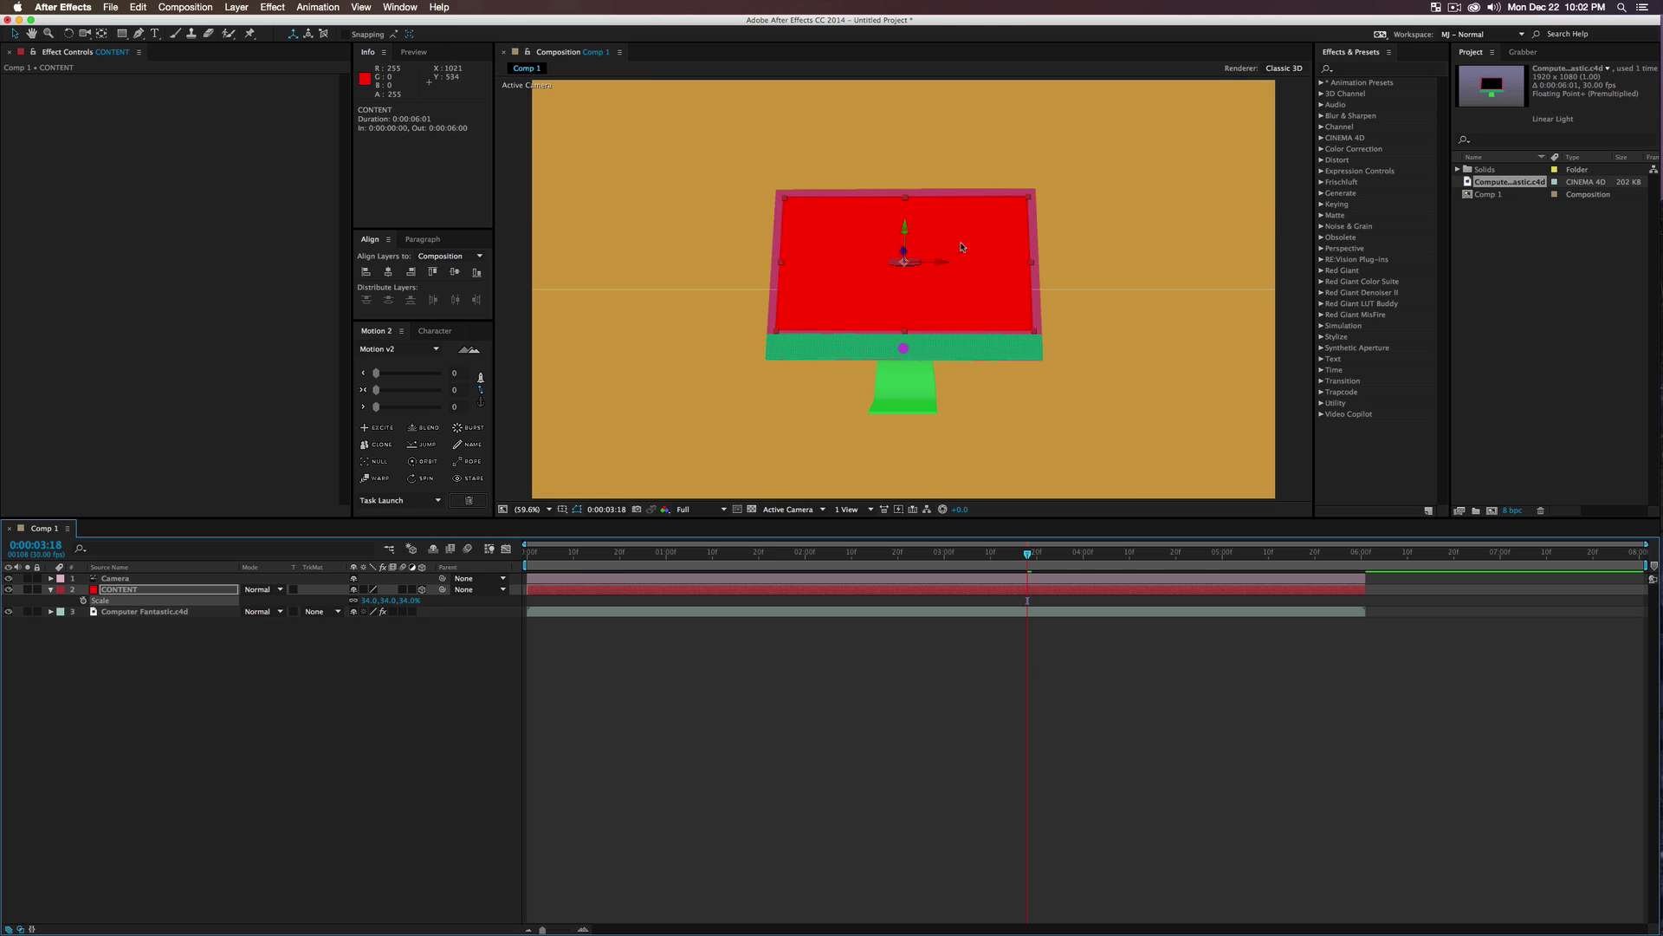
- Pre-compose the red CONTENT layer into a new comp named 'Content of SCreen'
click(190, 586)
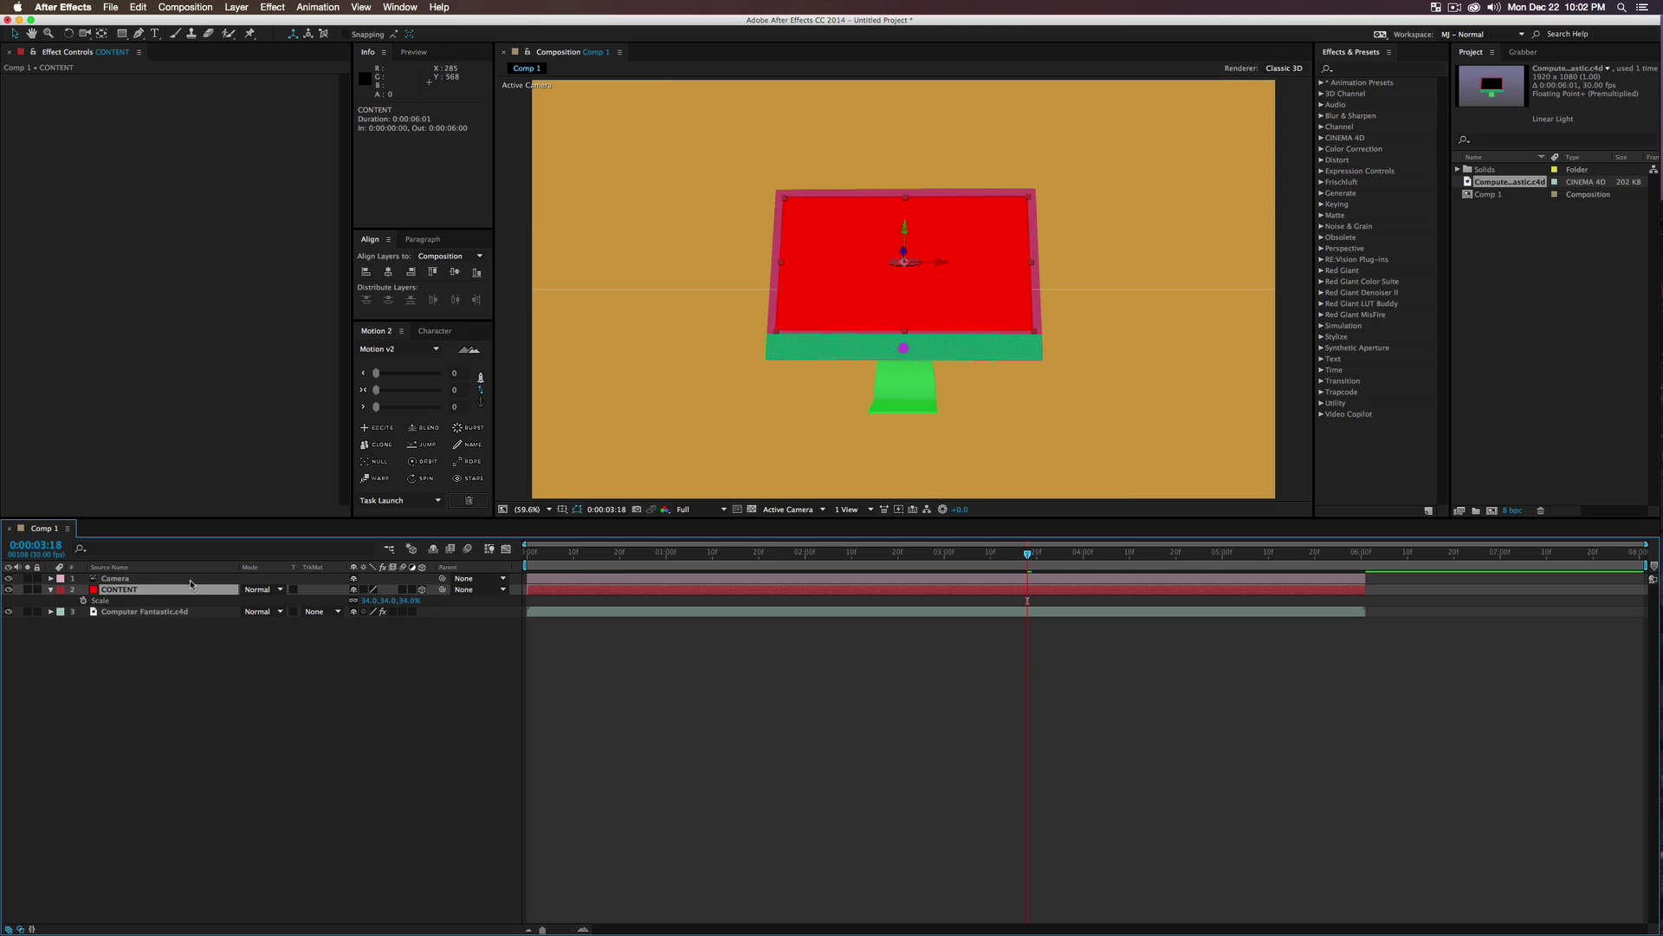
click(225, 732)
click(119, 593)
key(super+shift+c)
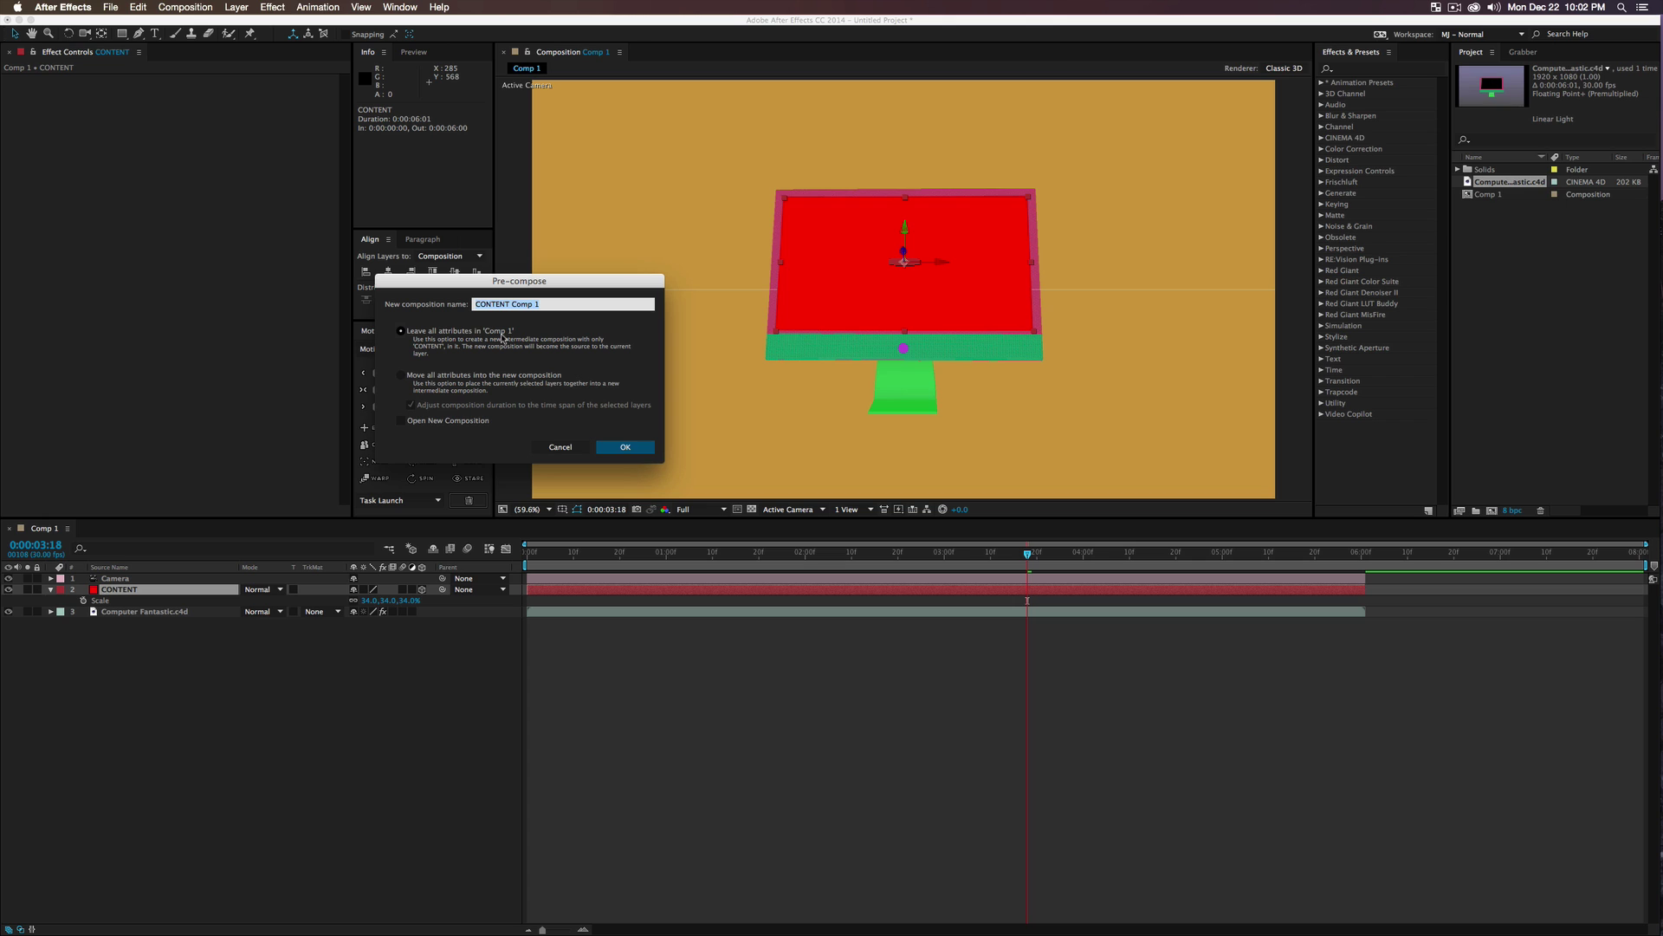
text(Content of SCreen)
key(Return)
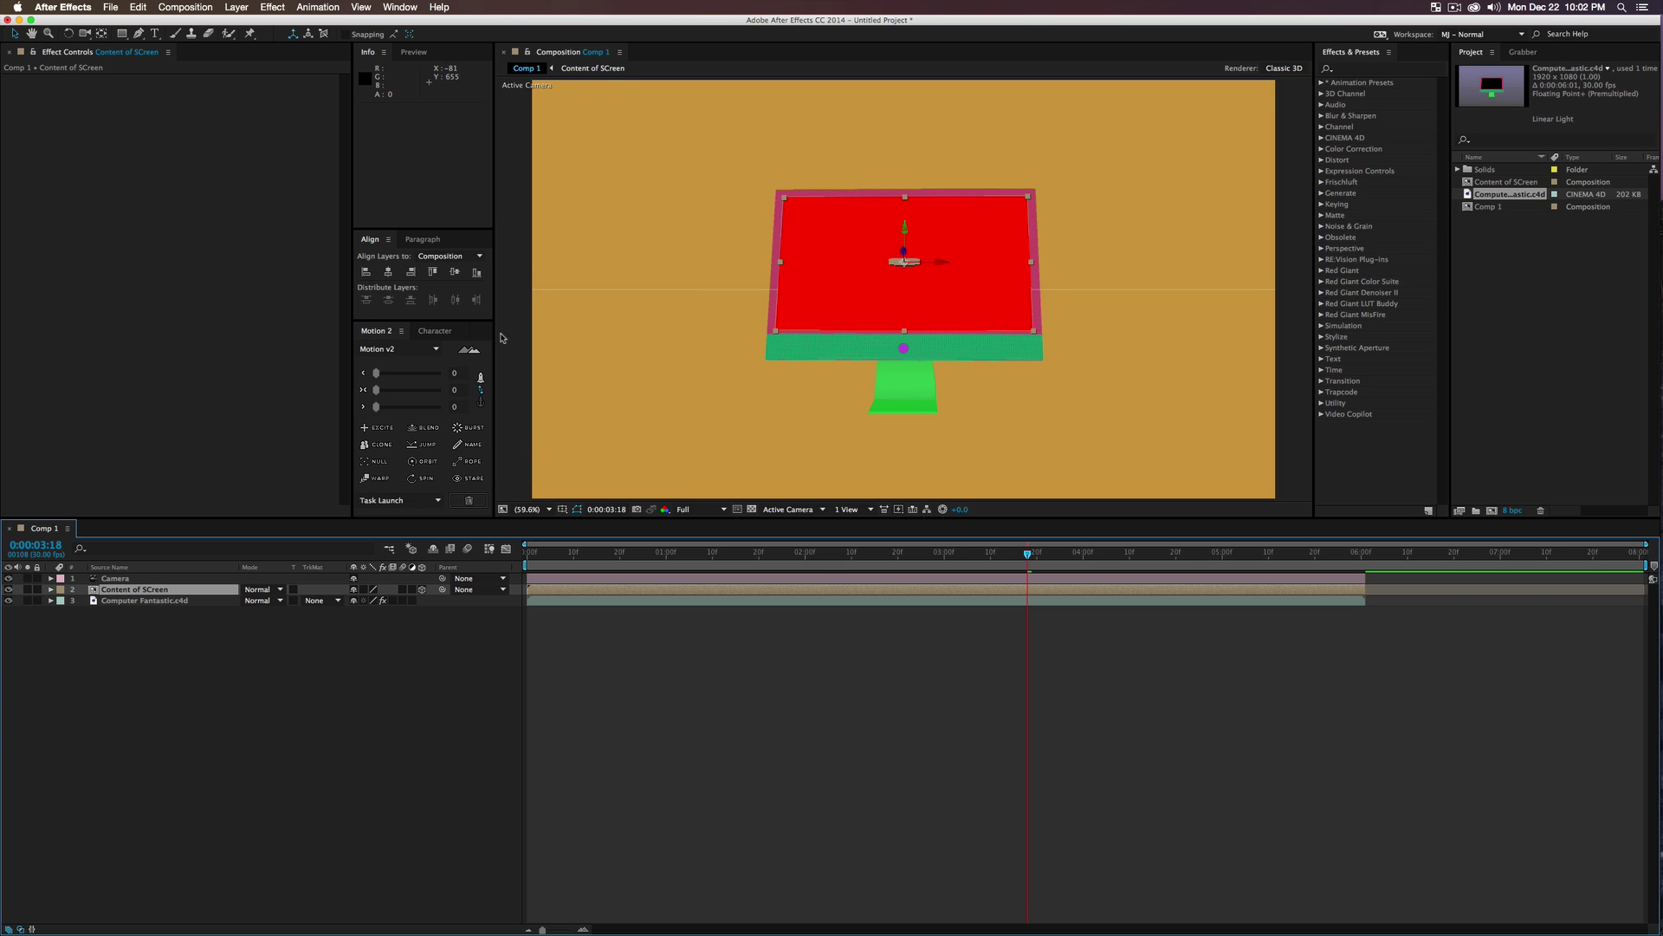
click(245, 661)
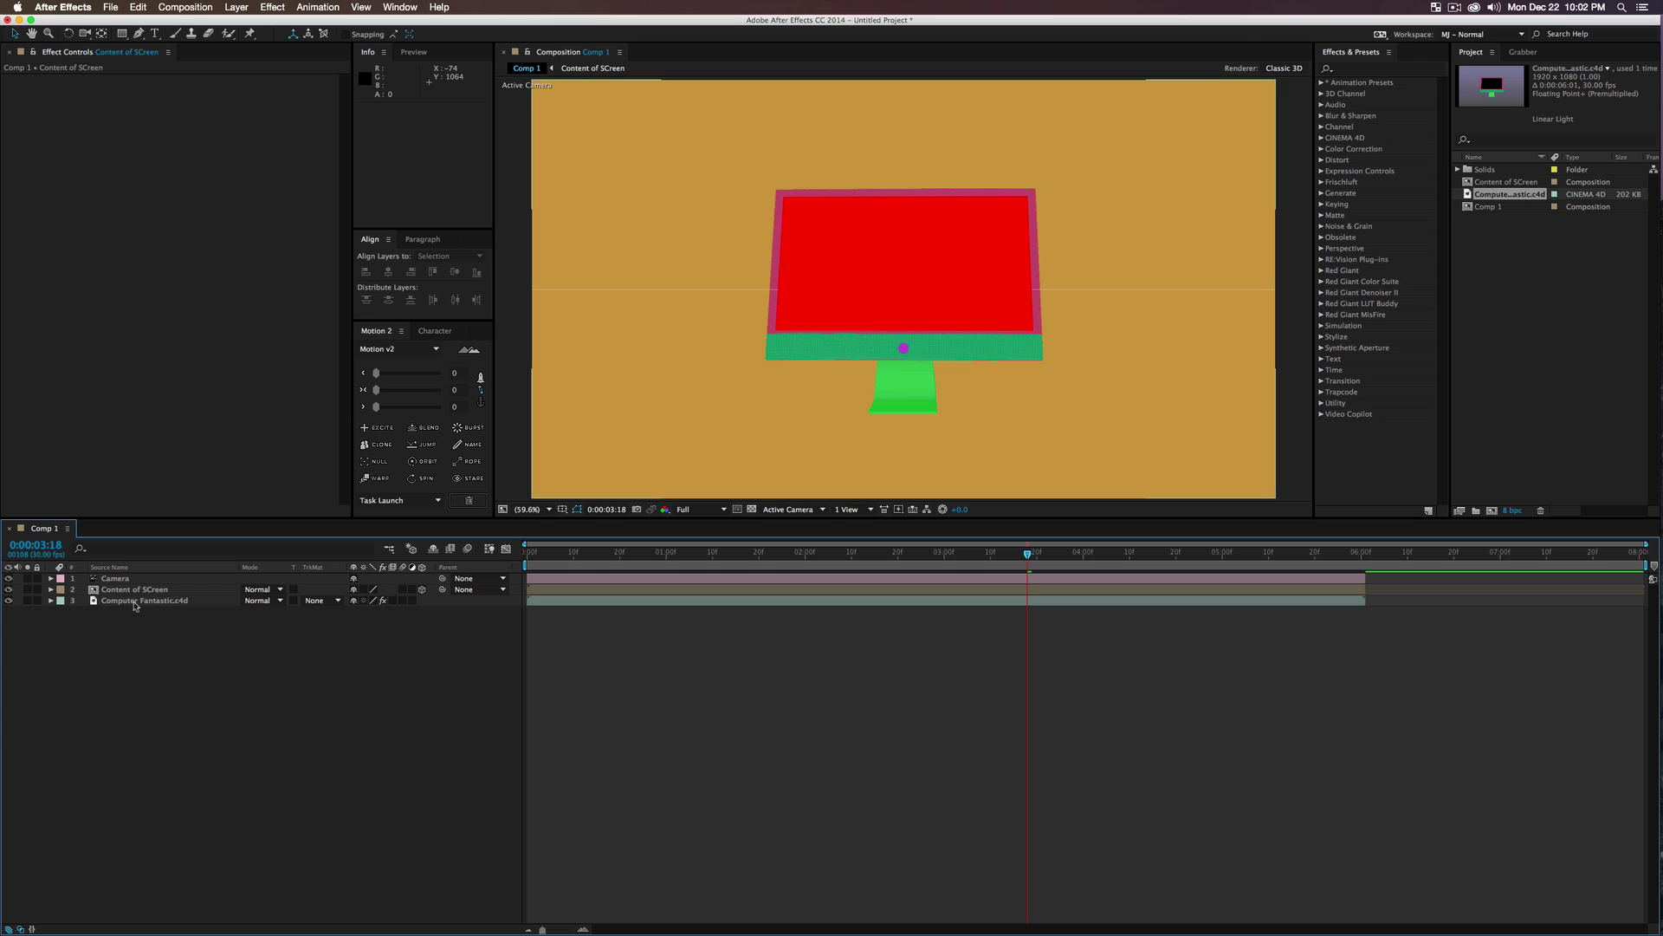
- Duplicate the Computer Fantastic.c4d layer below the Camera and set its renderer to Standard (Final)
click(135, 601)
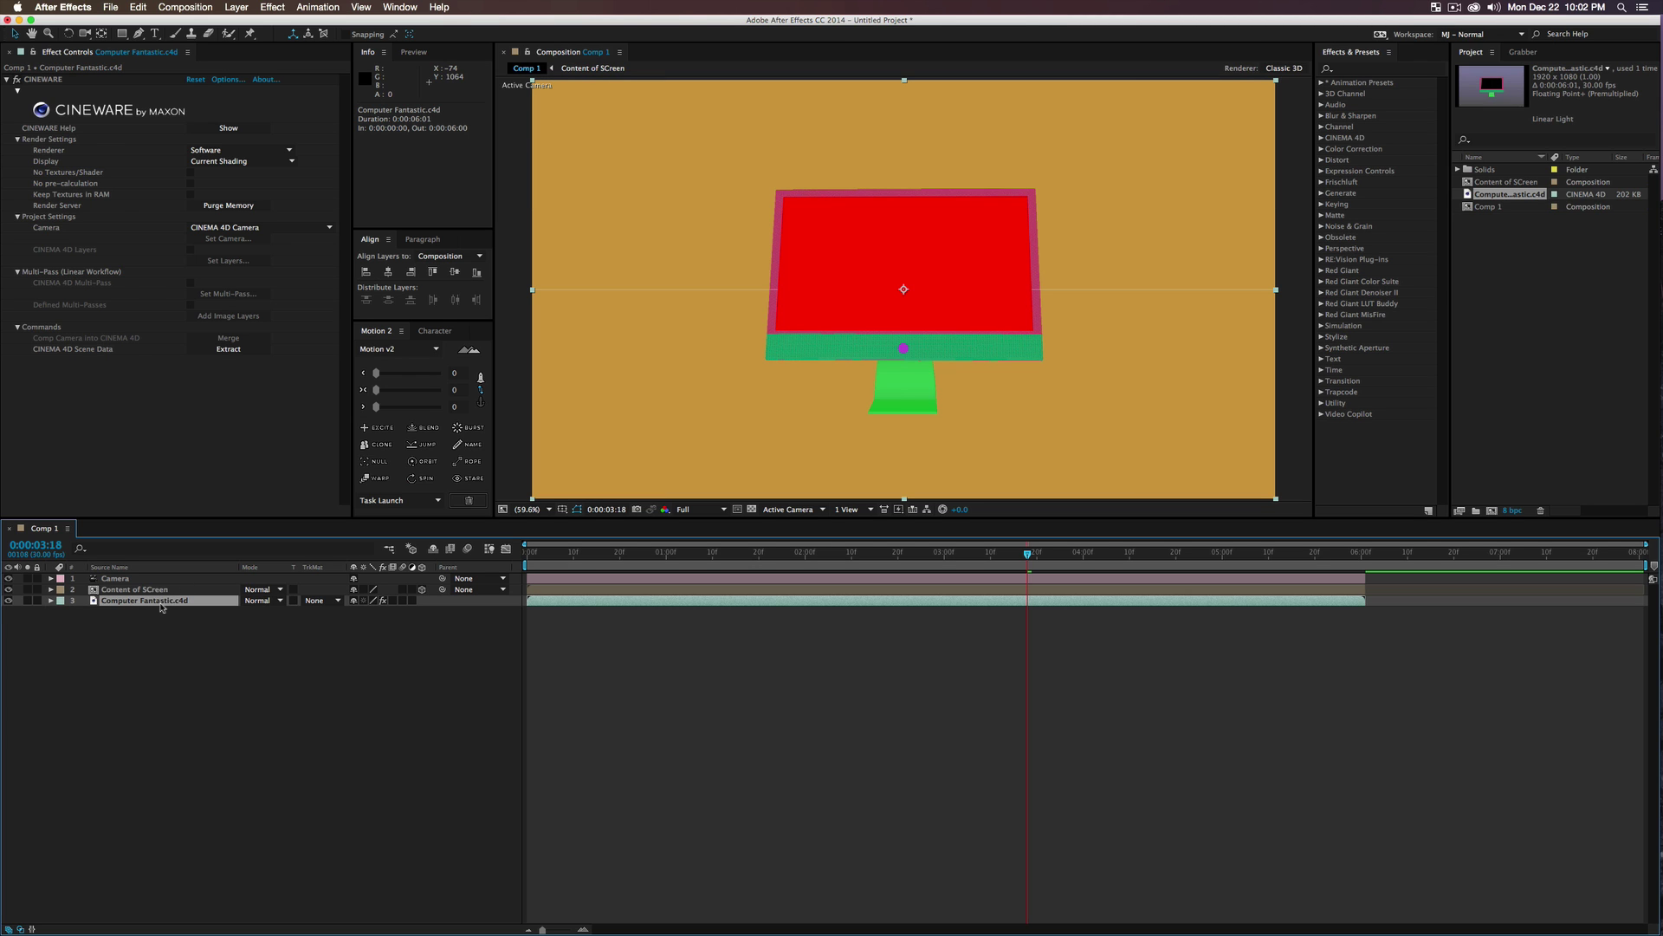
key(super+d)
drag(138, 602, 144, 595)
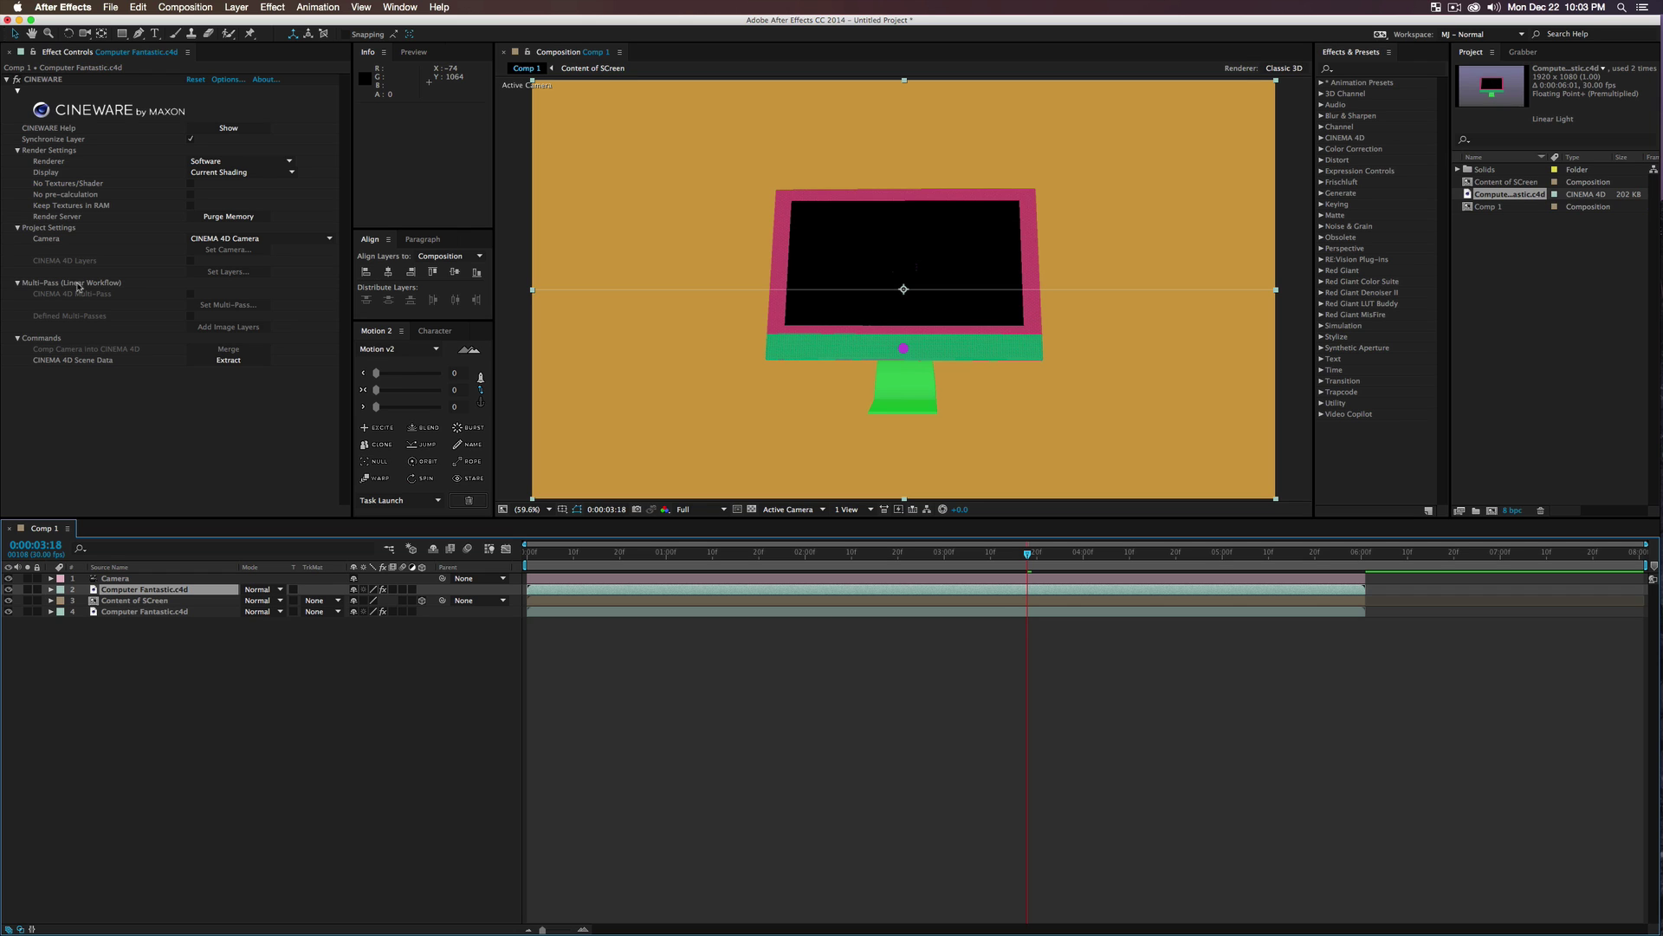
click(189, 297)
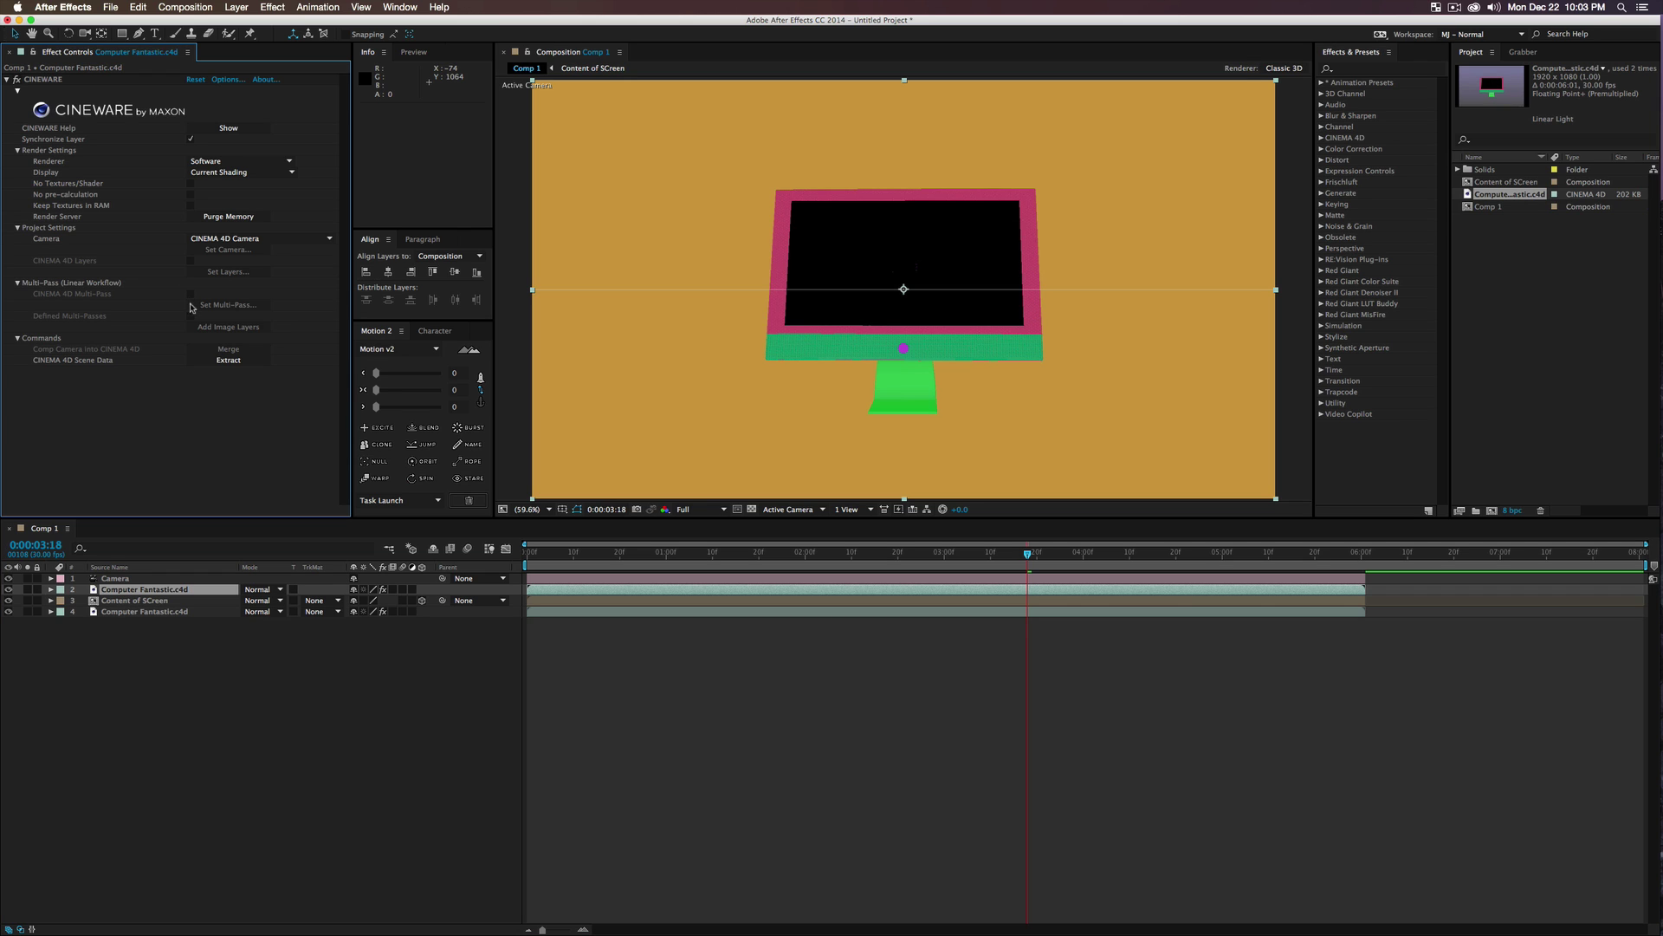
click(199, 162)
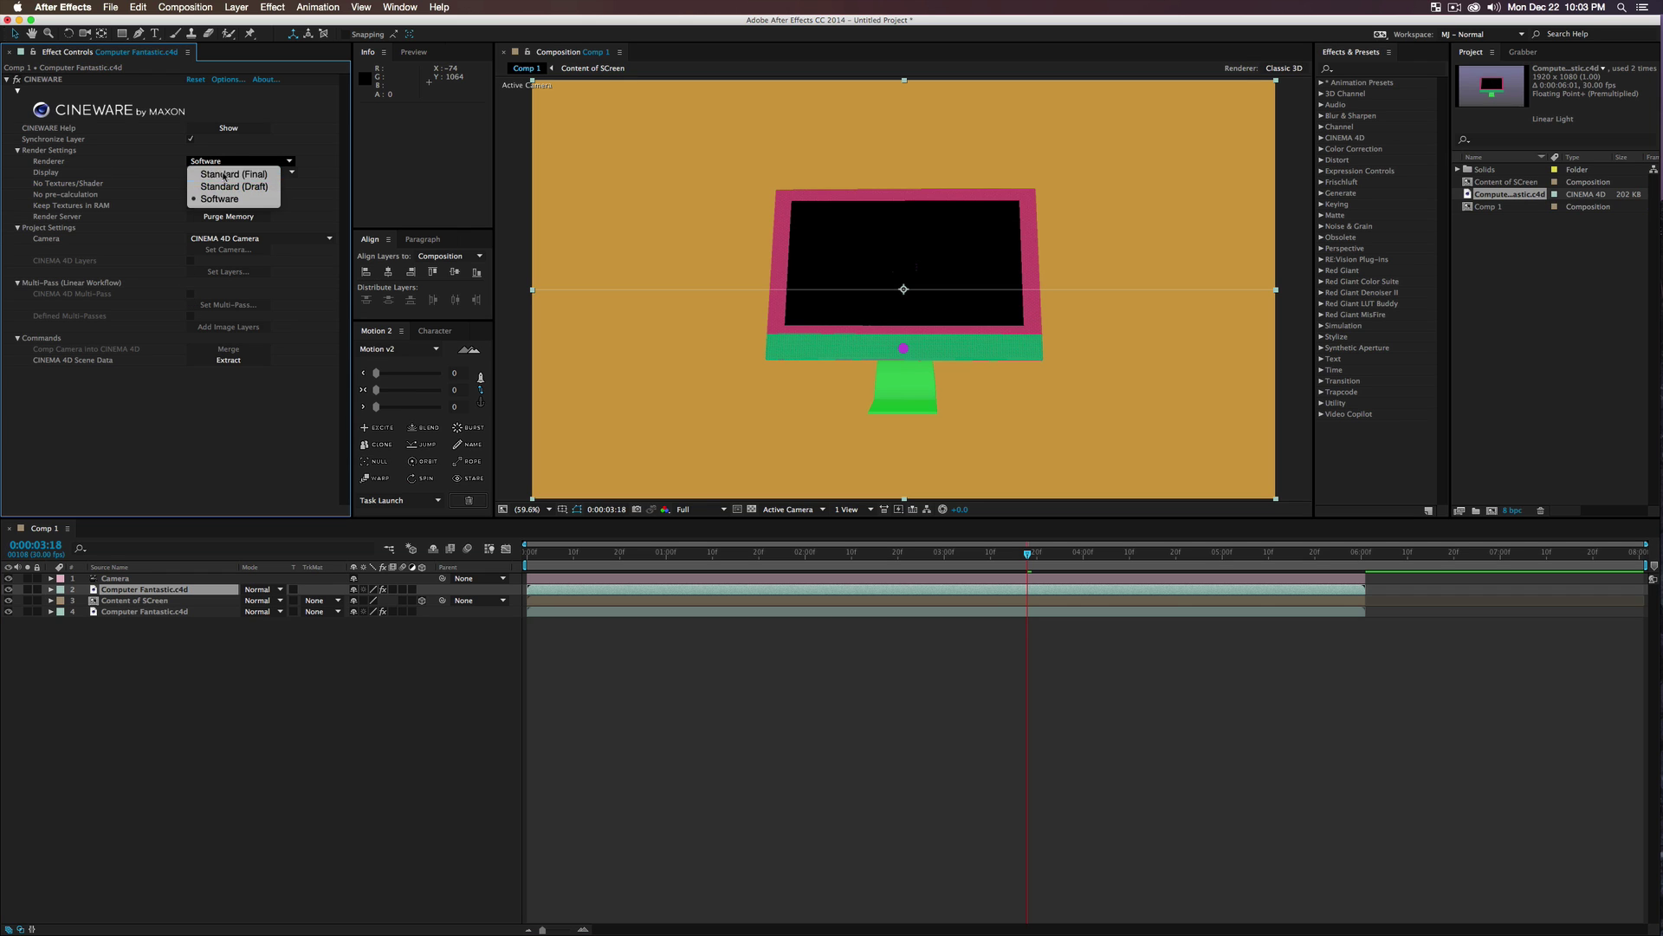
click(224, 175)
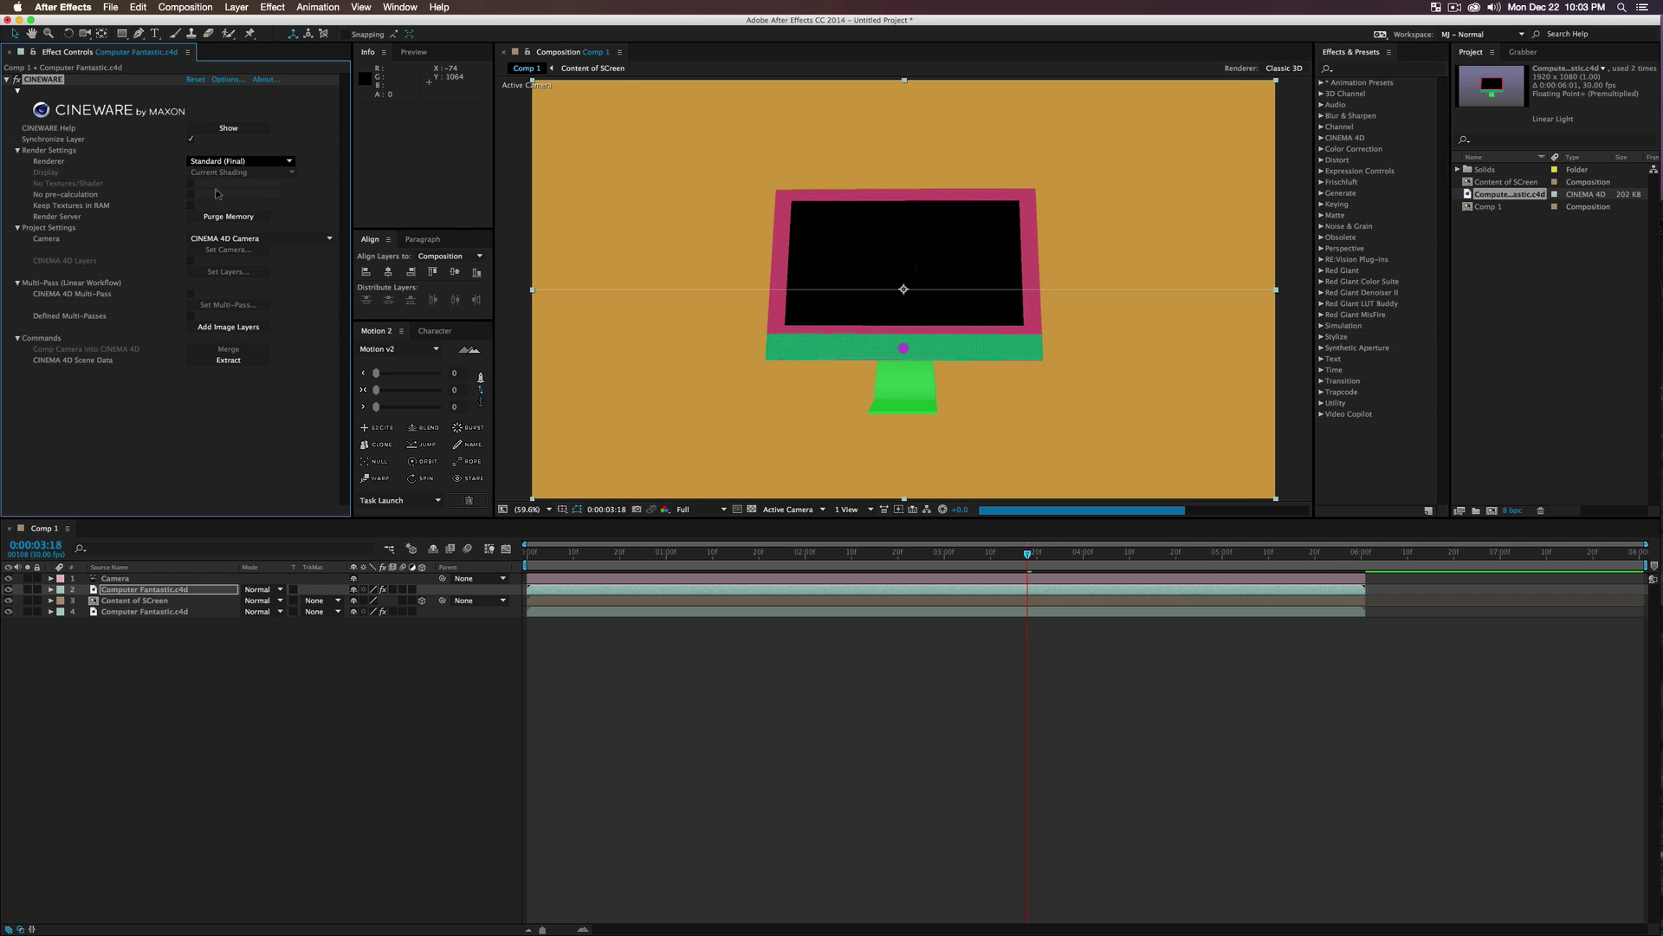
- Enable Cinema 4D multi-pass on the duplicate, rendering only the Object Buffer pass
click(191, 293)
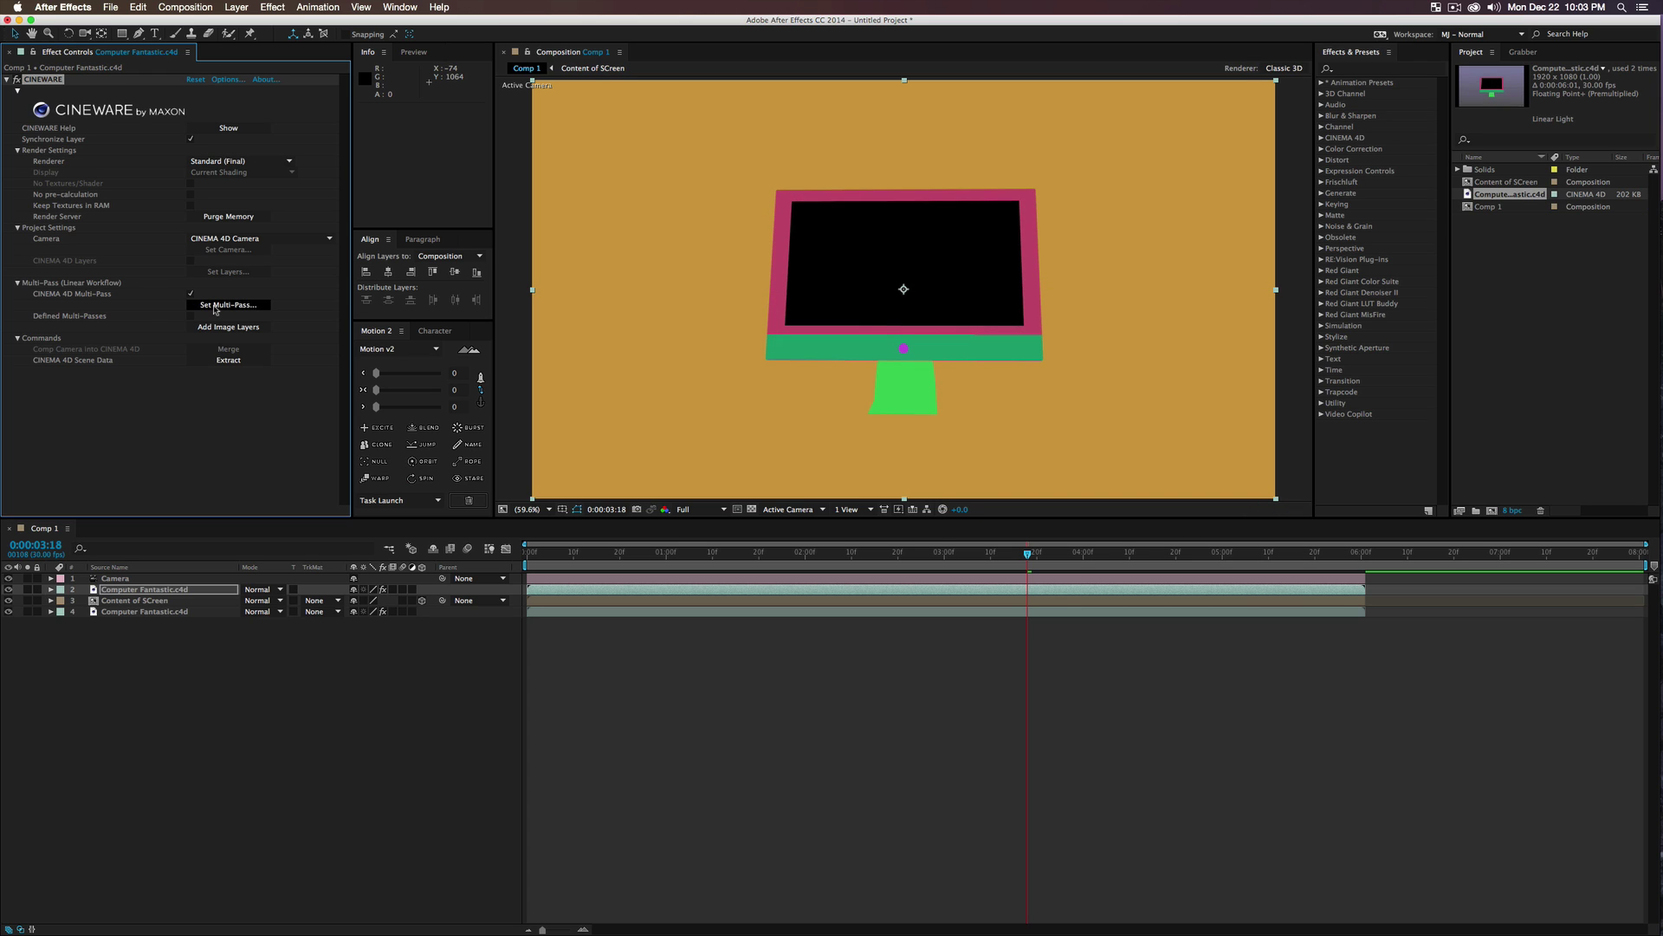
click(214, 306)
click(792, 472)
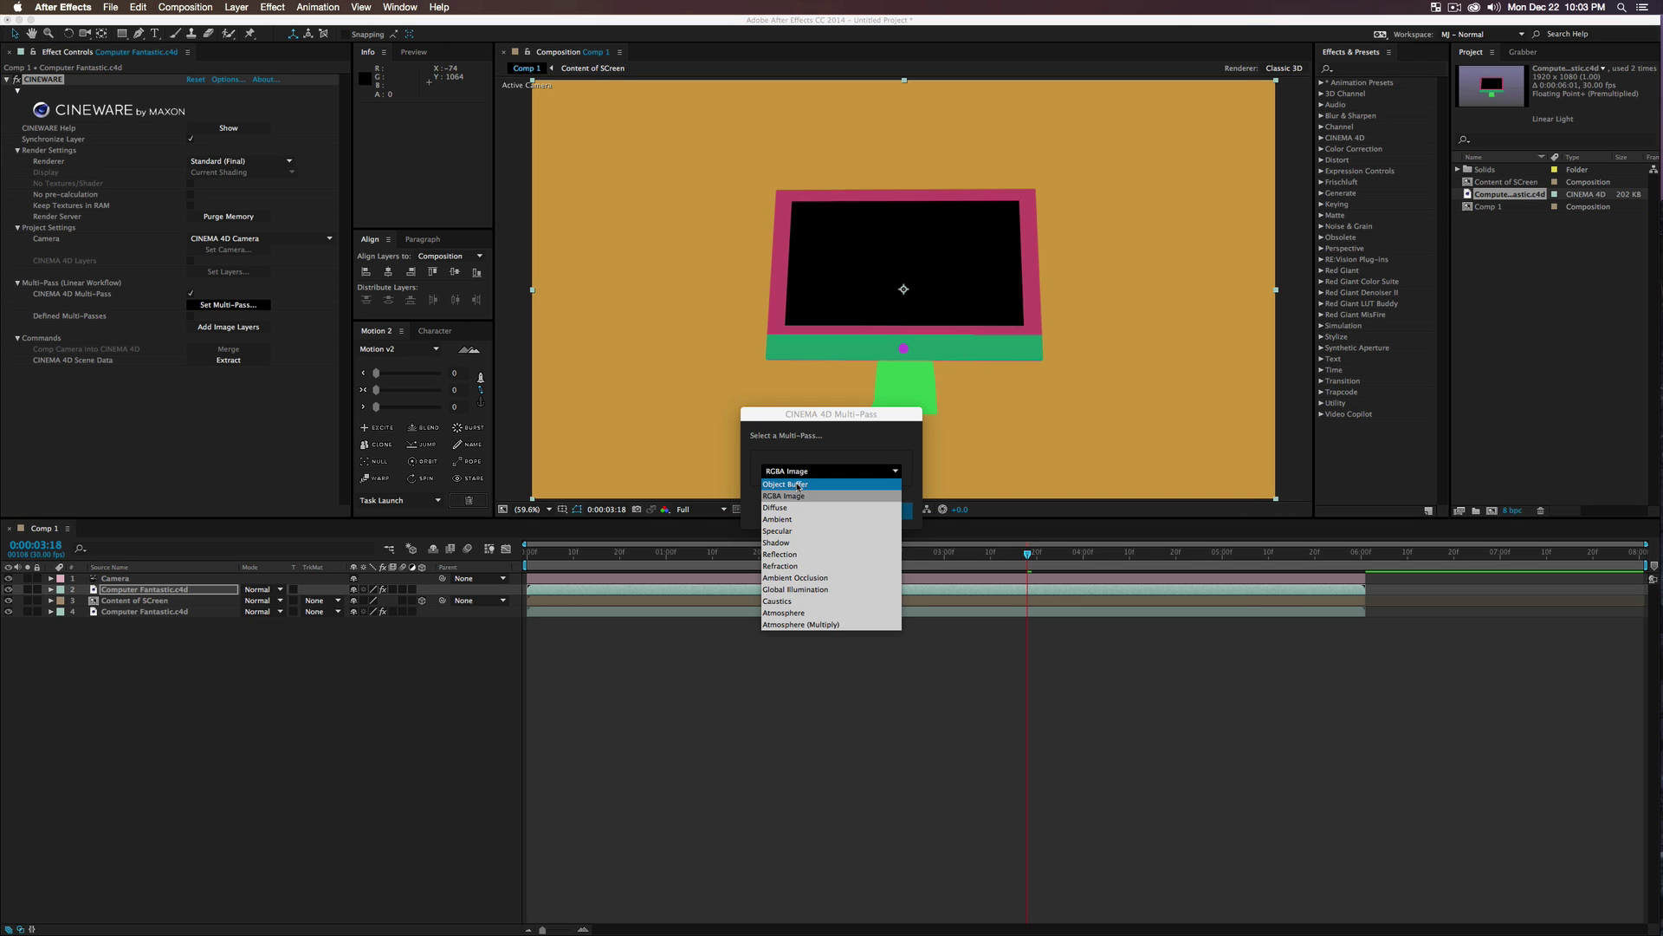
click(774, 484)
click(889, 511)
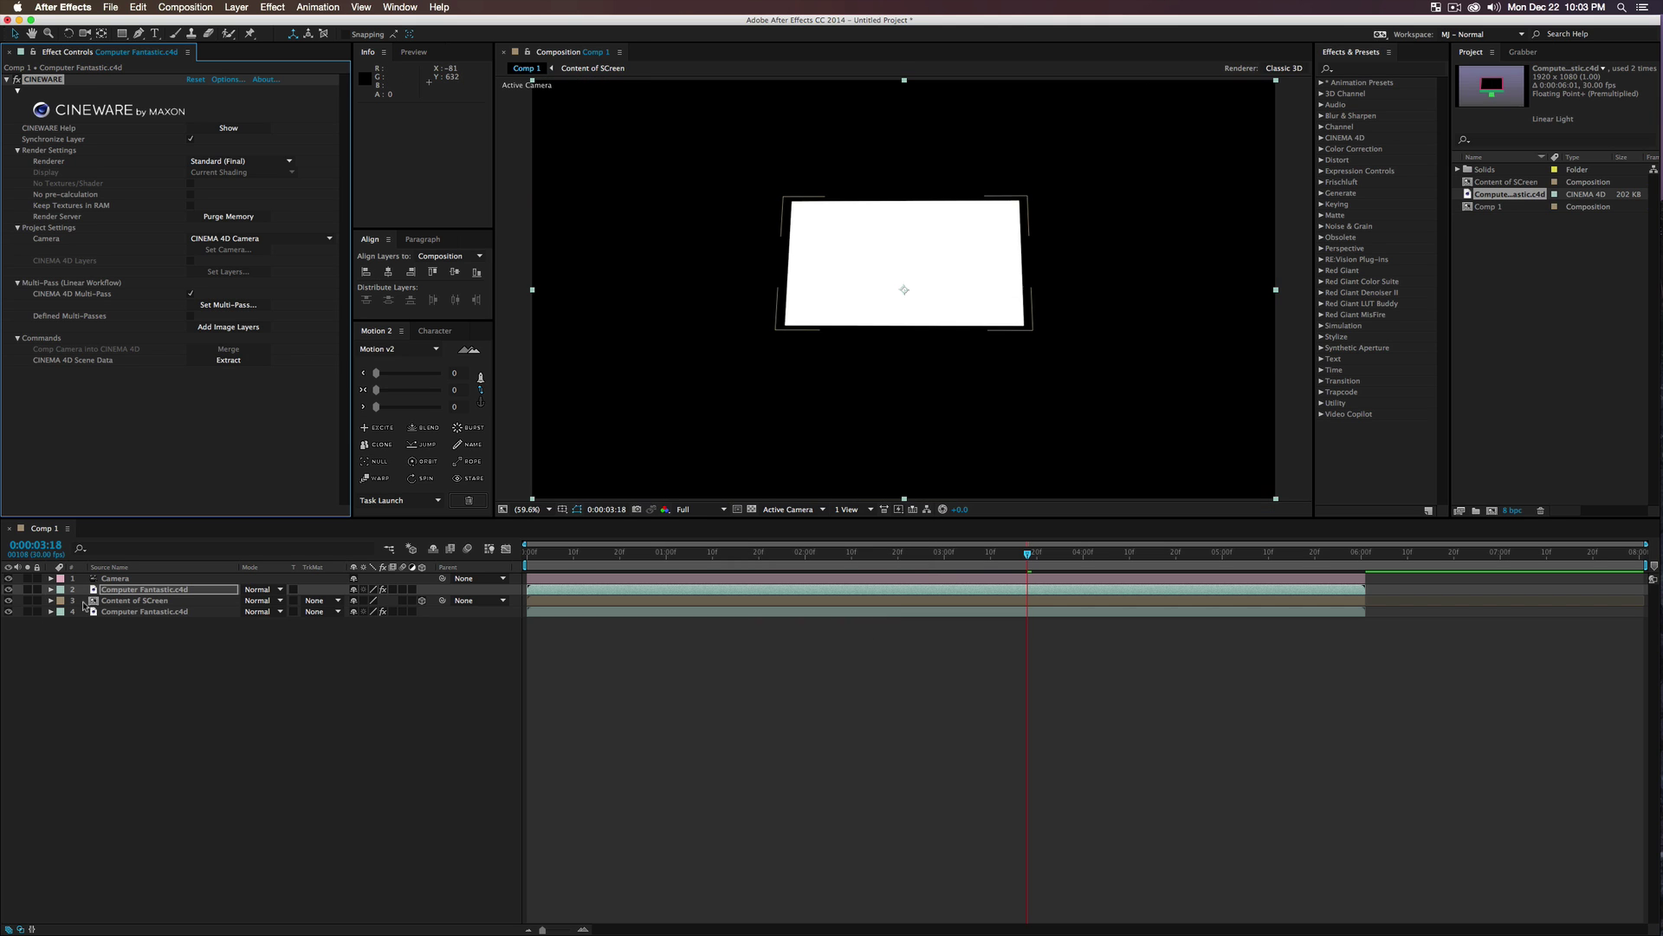
- Set Content of SCreen's track matte to Luma Matte from the layer above
click(113, 600)
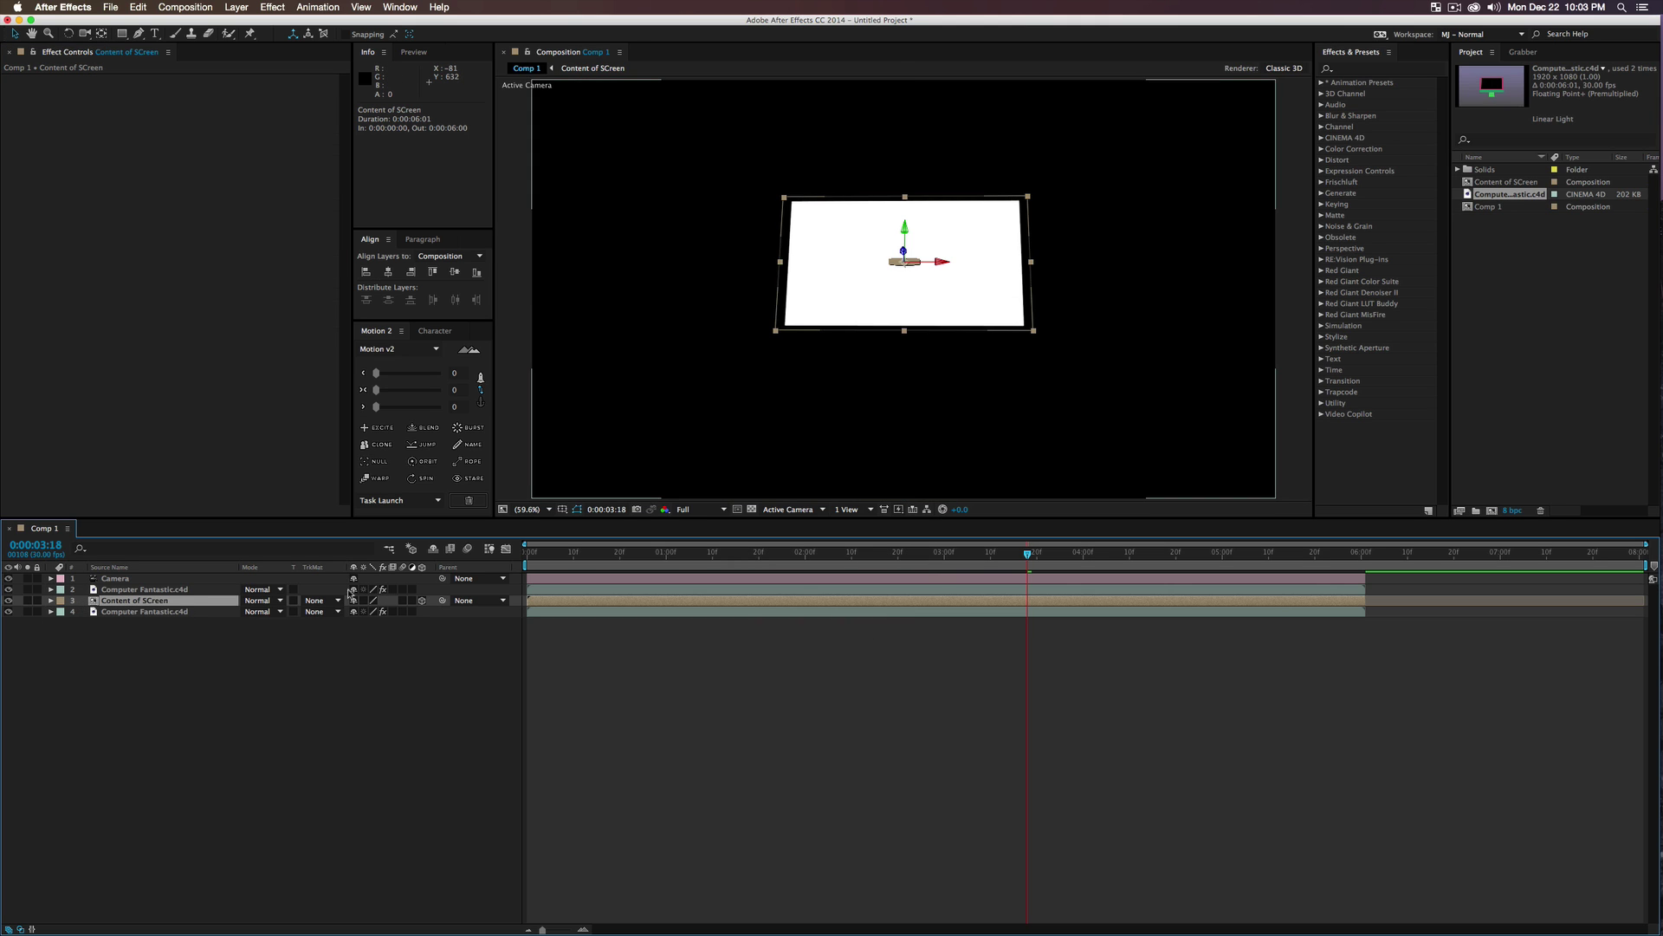
click(332, 601)
click(347, 658)
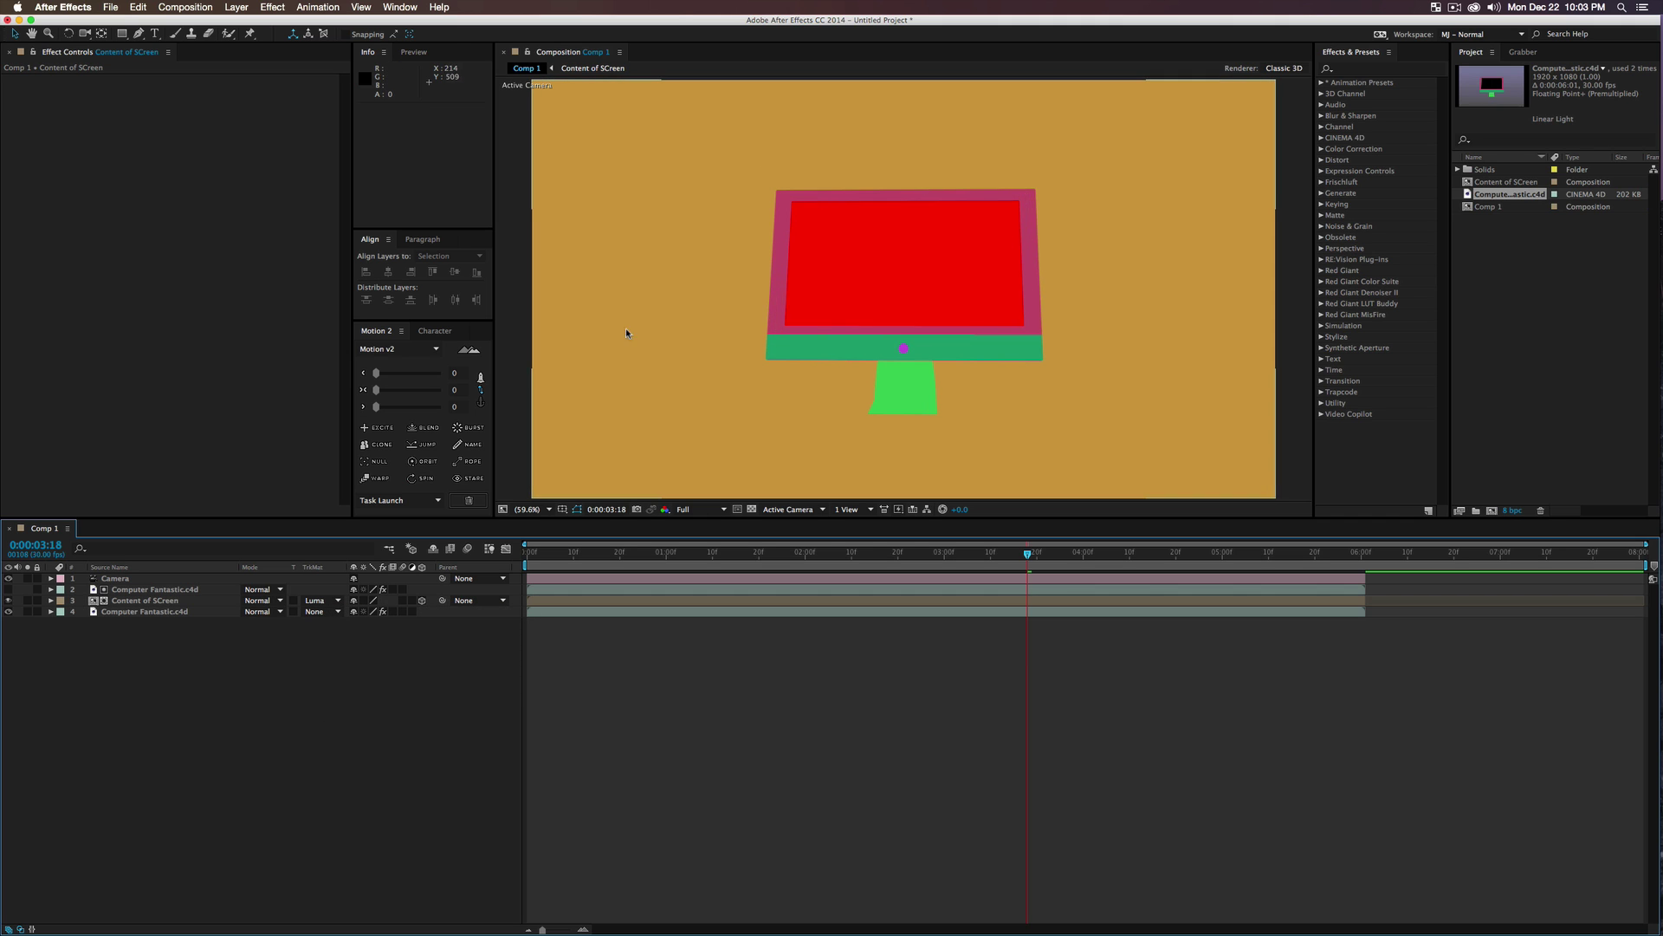
- Save the project to the Desktop as 'asdfsadf'
key(super+s)
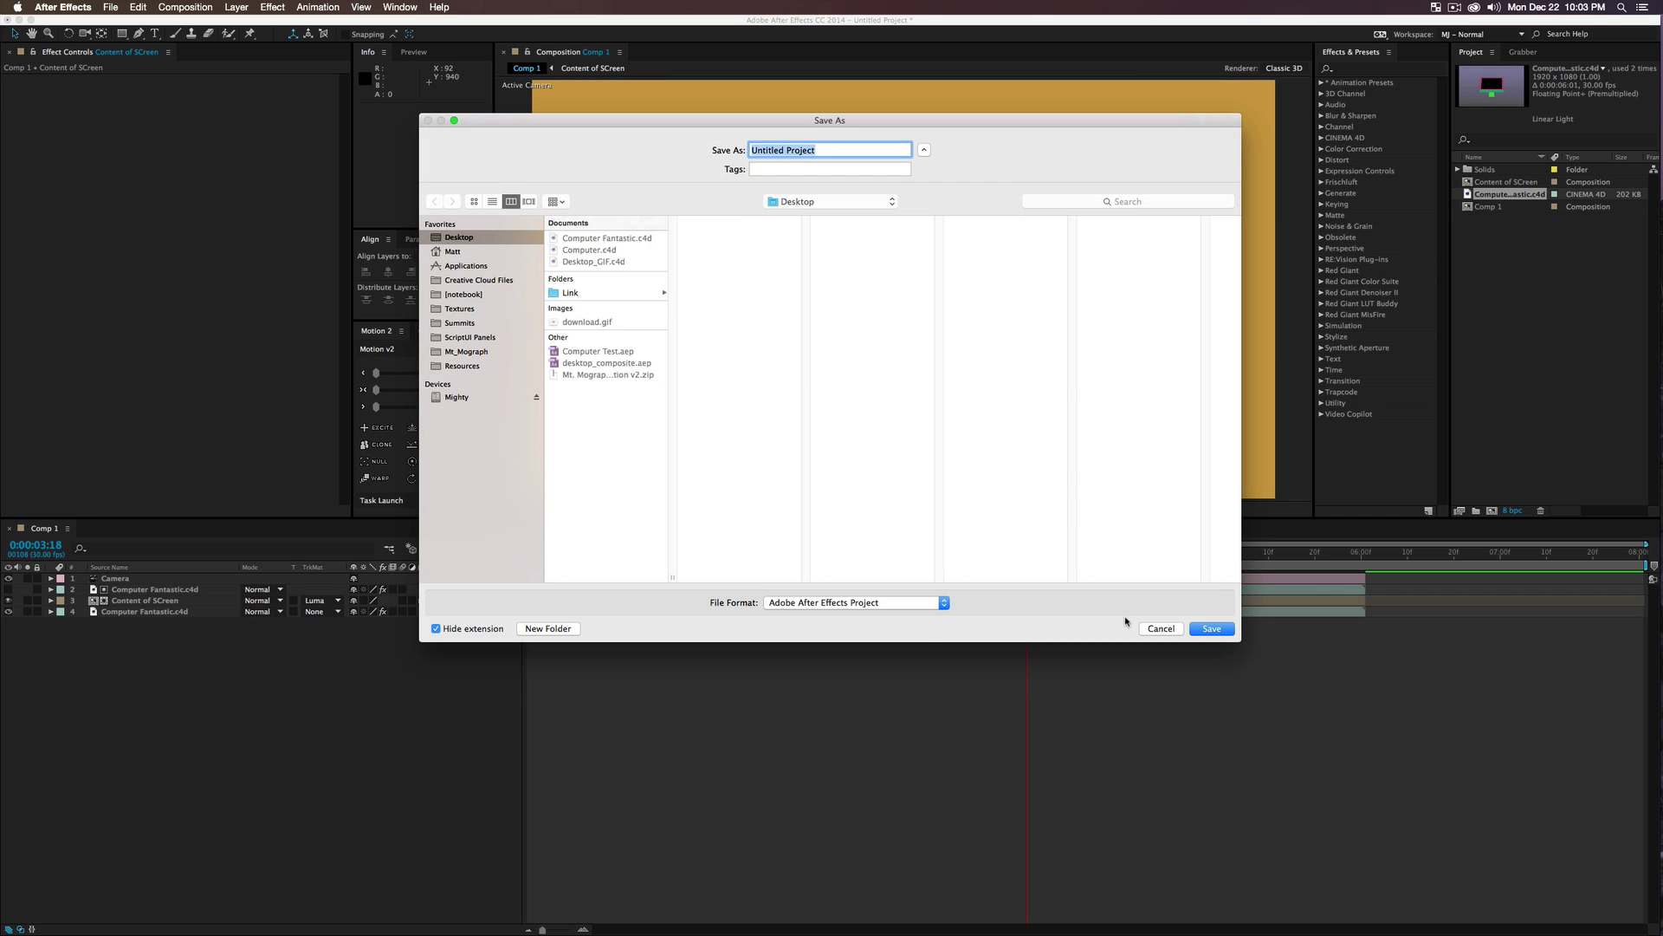
text(asdfsadf)
key(Return)
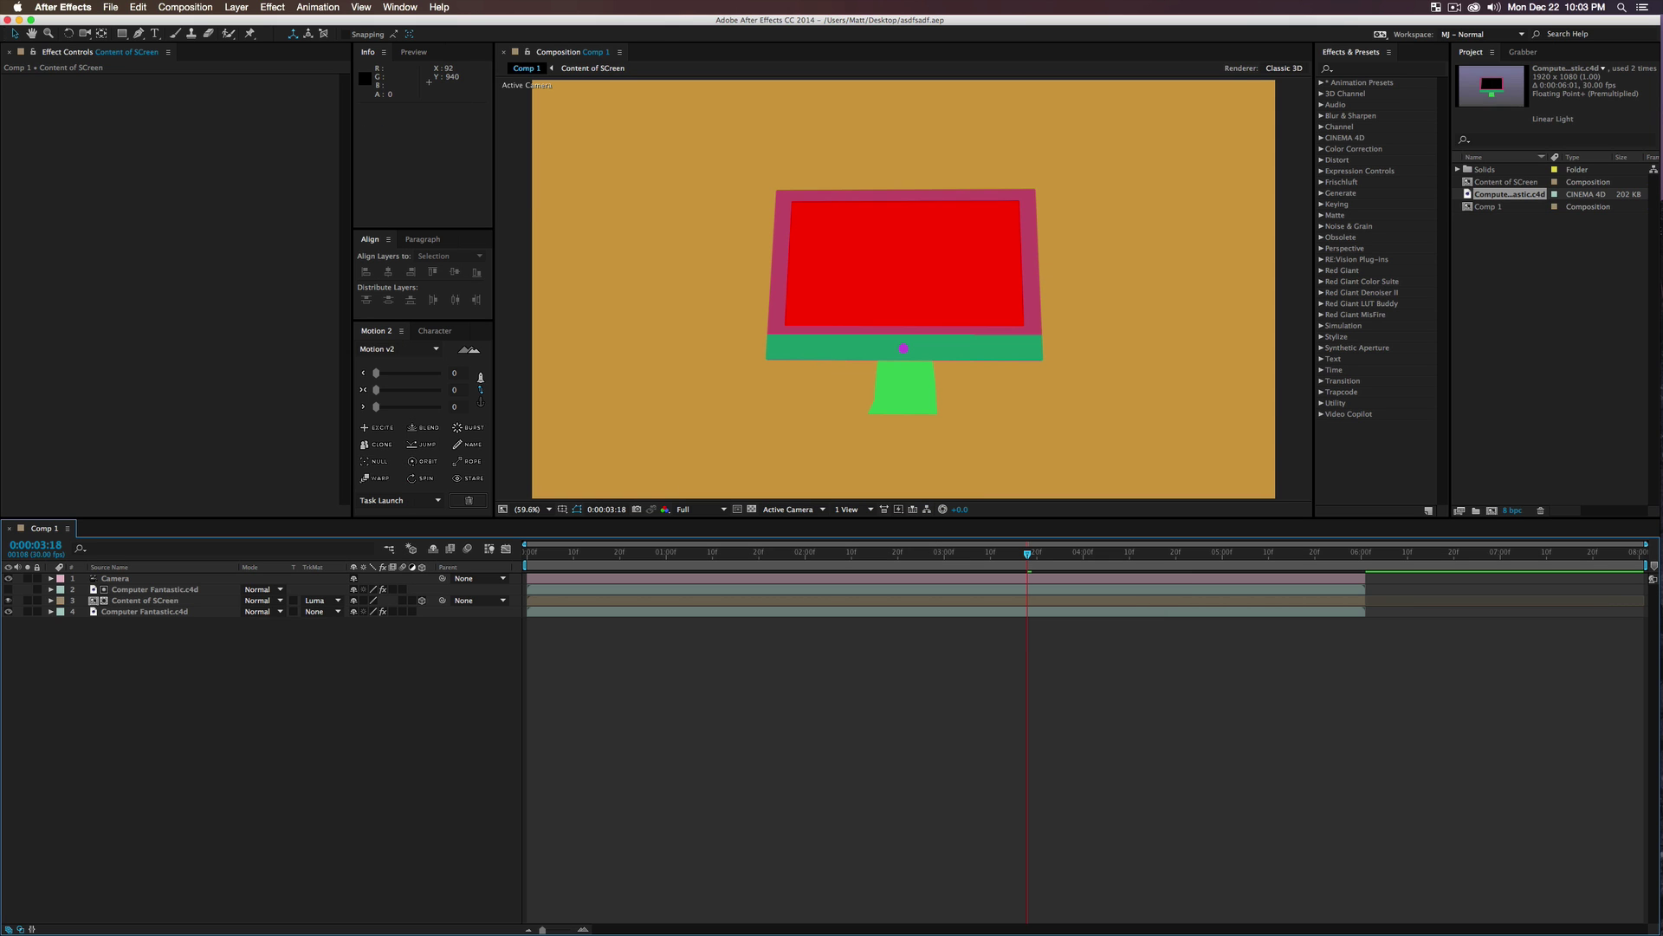
- Open the Content of SCreen precomp and delete the red CONTENT layer
click(144, 601)
double_click(144, 602)
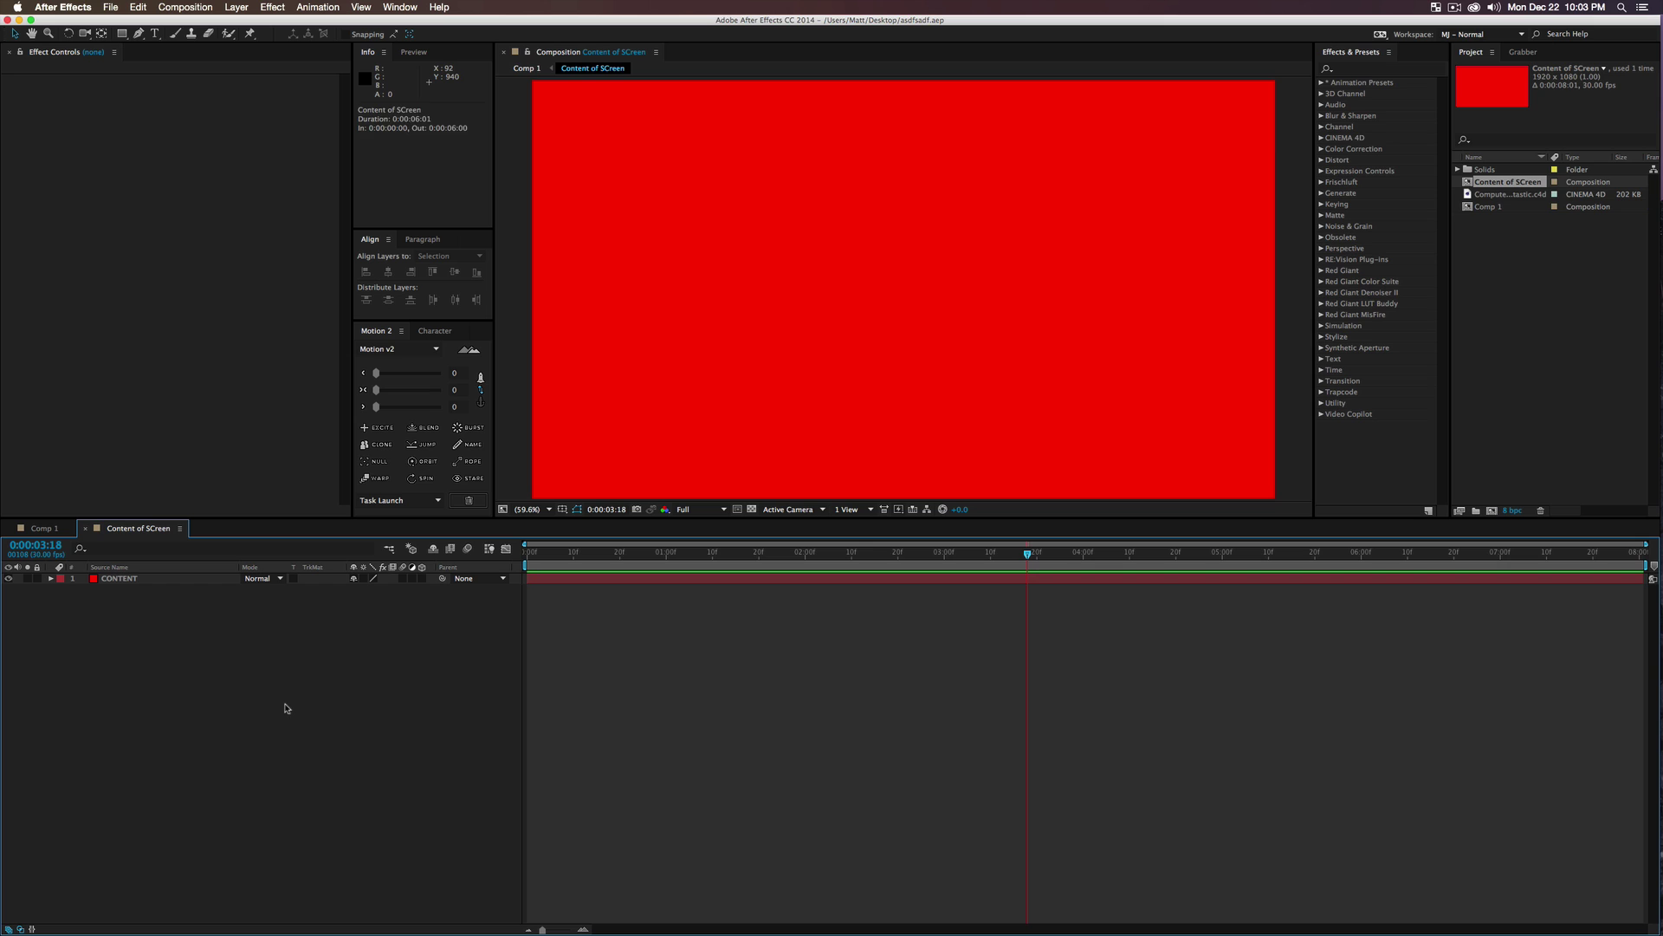
click(139, 579)
key(Delete)
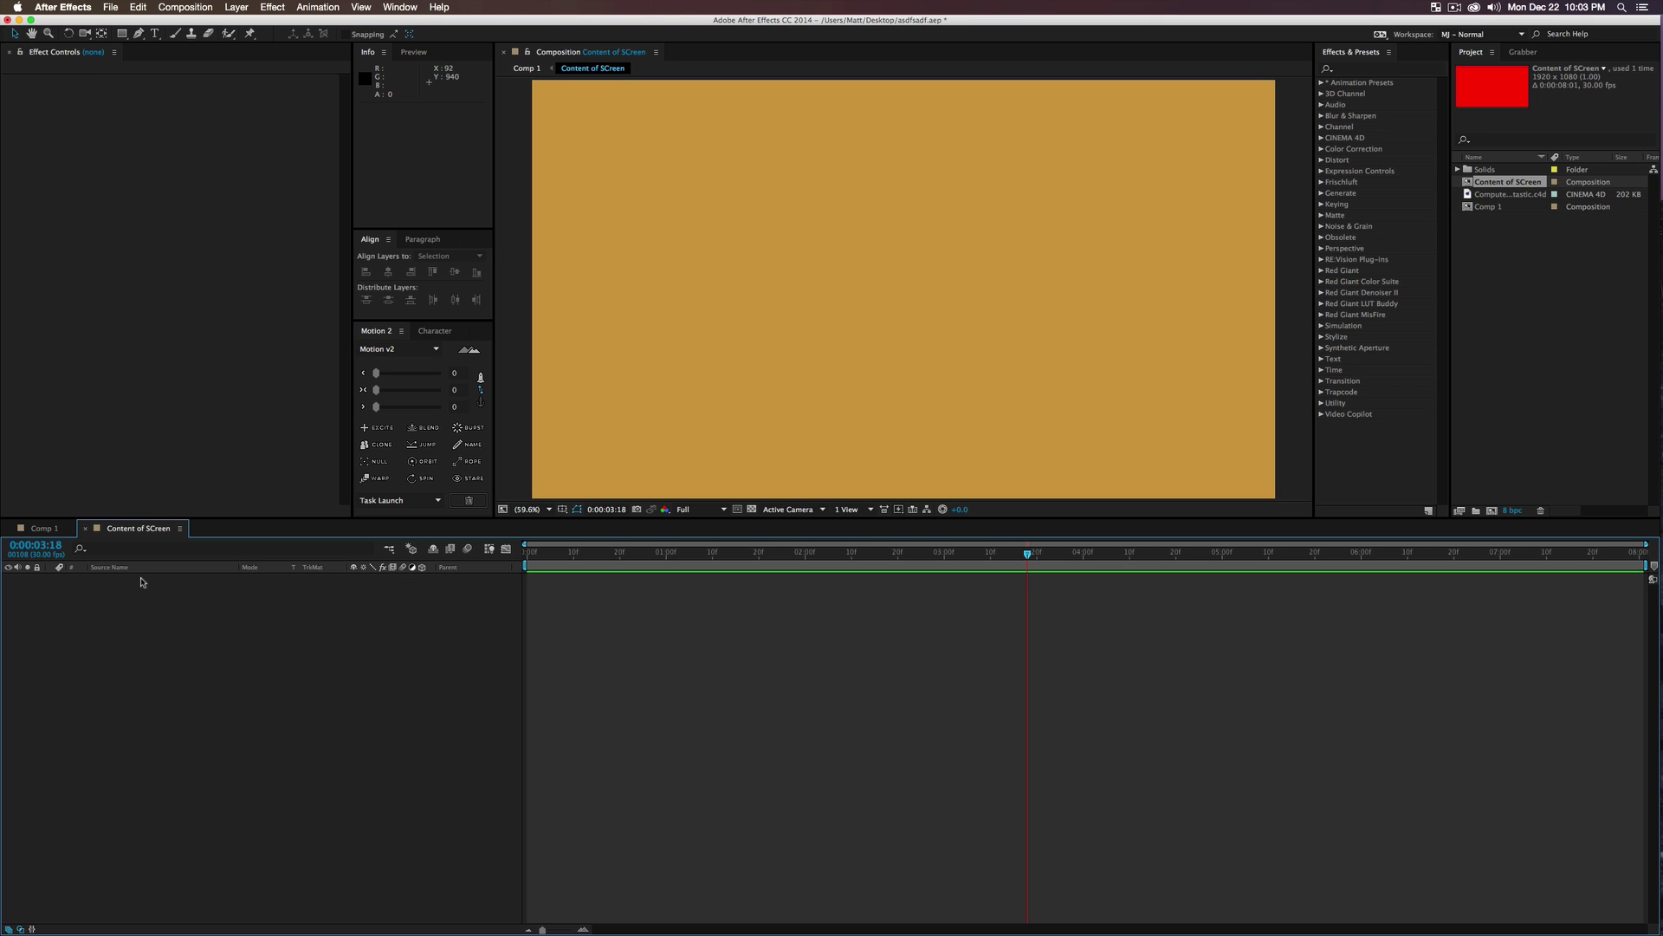
- Create a light blue solid and fit it to fill the whole comp
key(super+y)
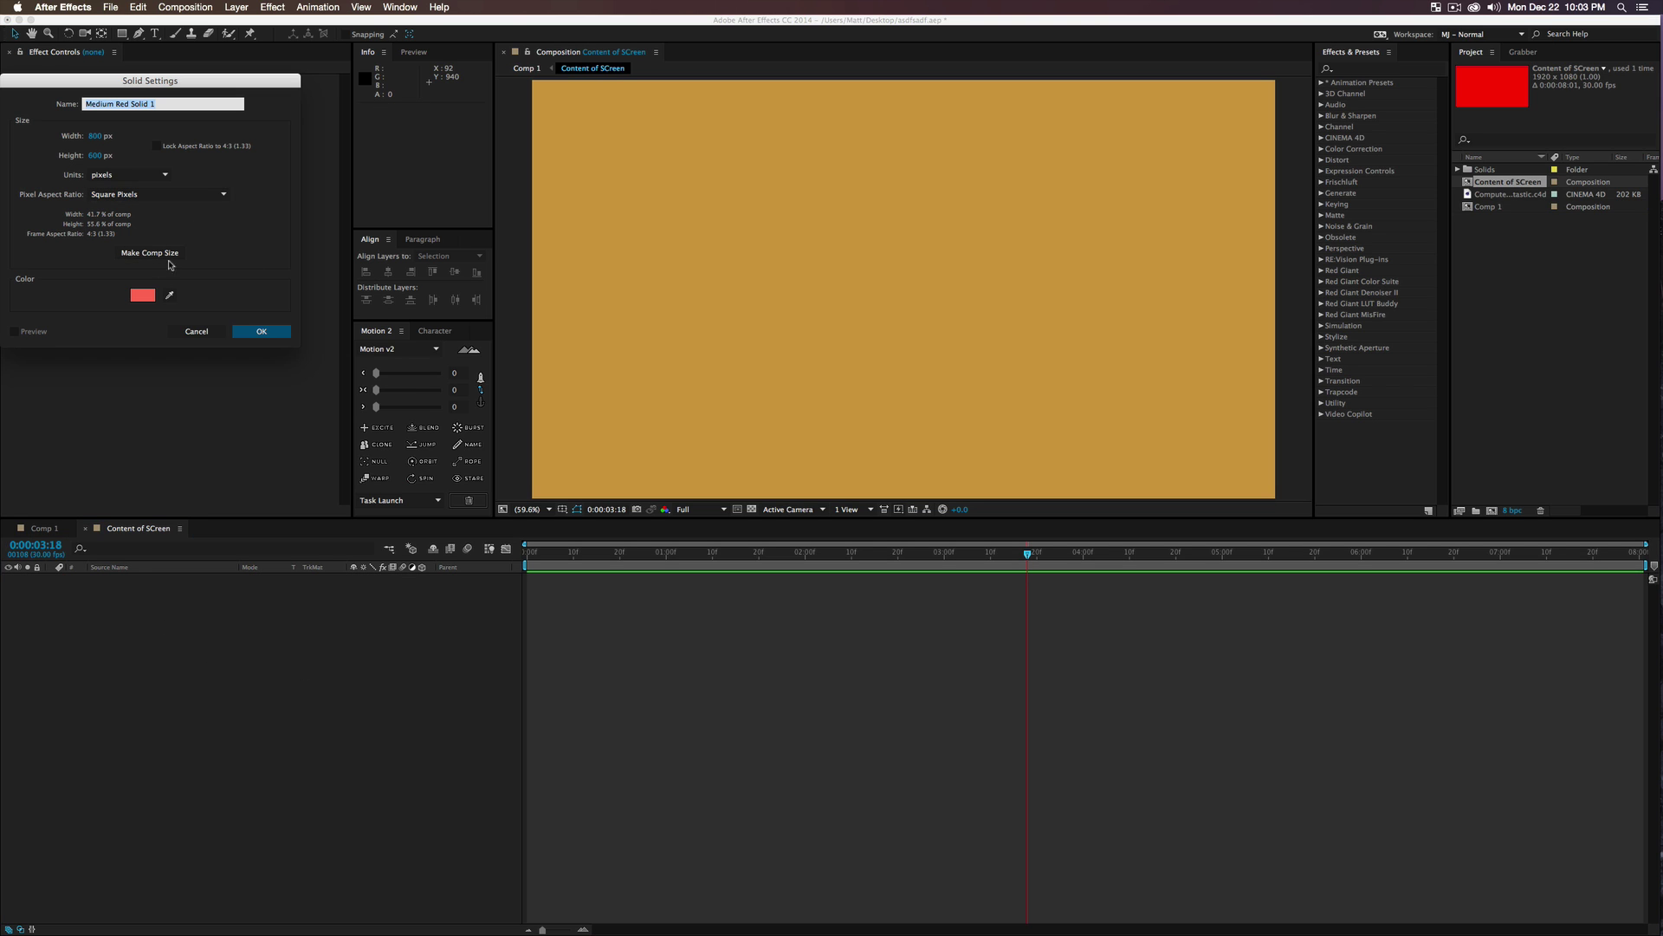
click(144, 296)
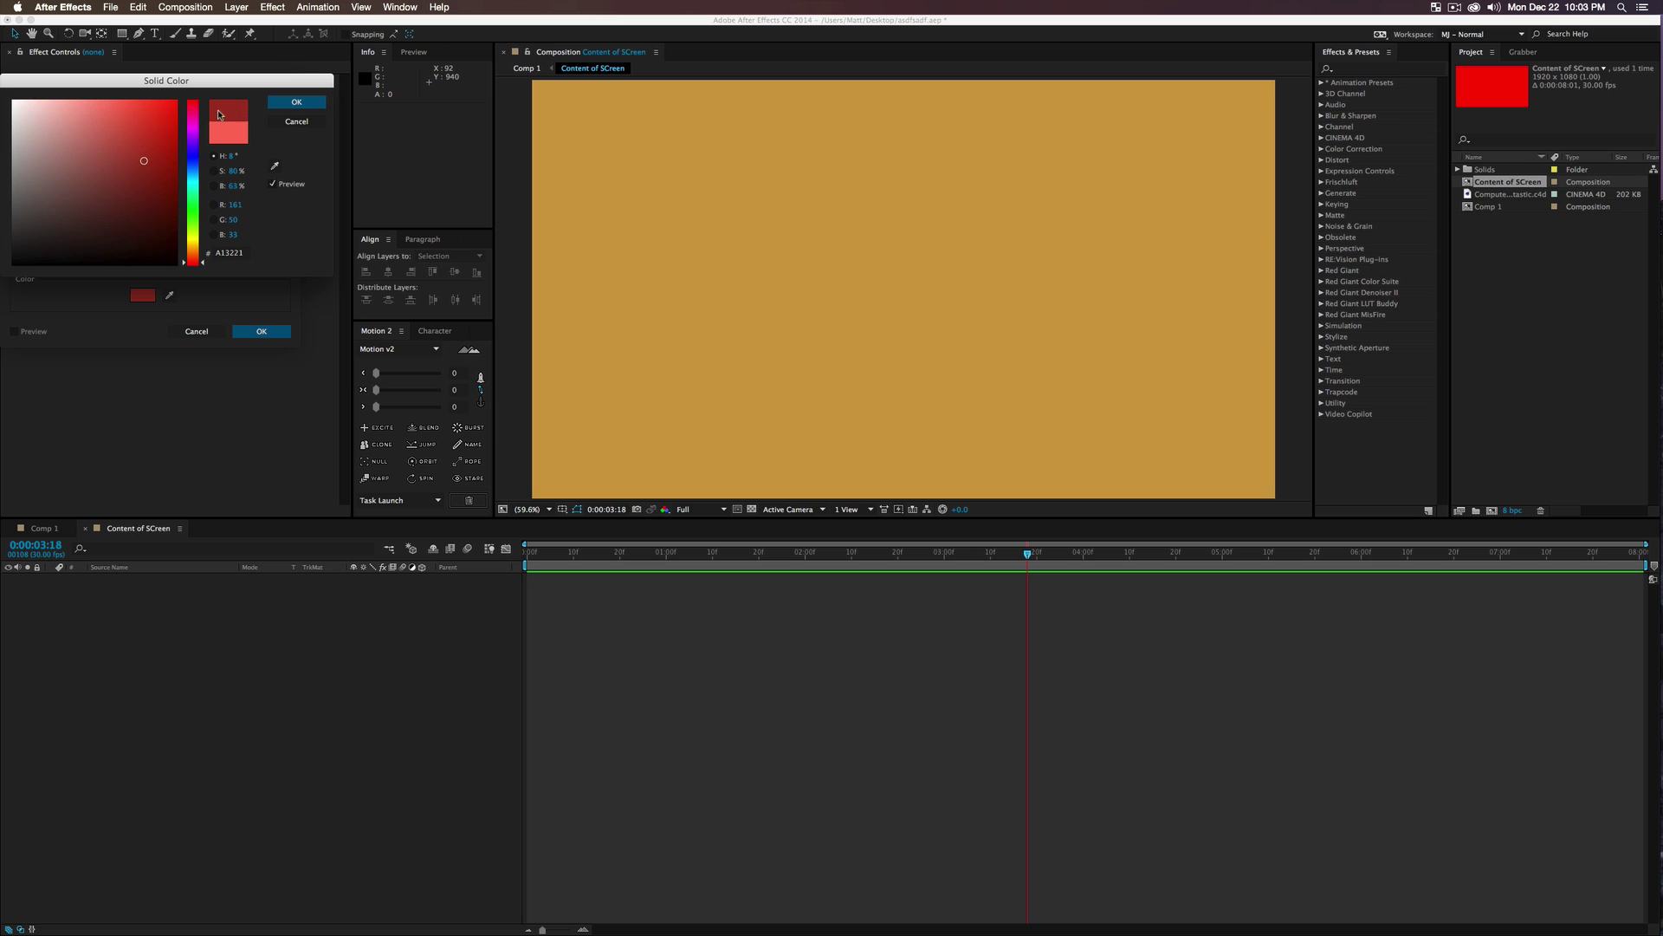
click(191, 170)
click(191, 172)
drag(132, 118, 126, 113)
click(298, 104)
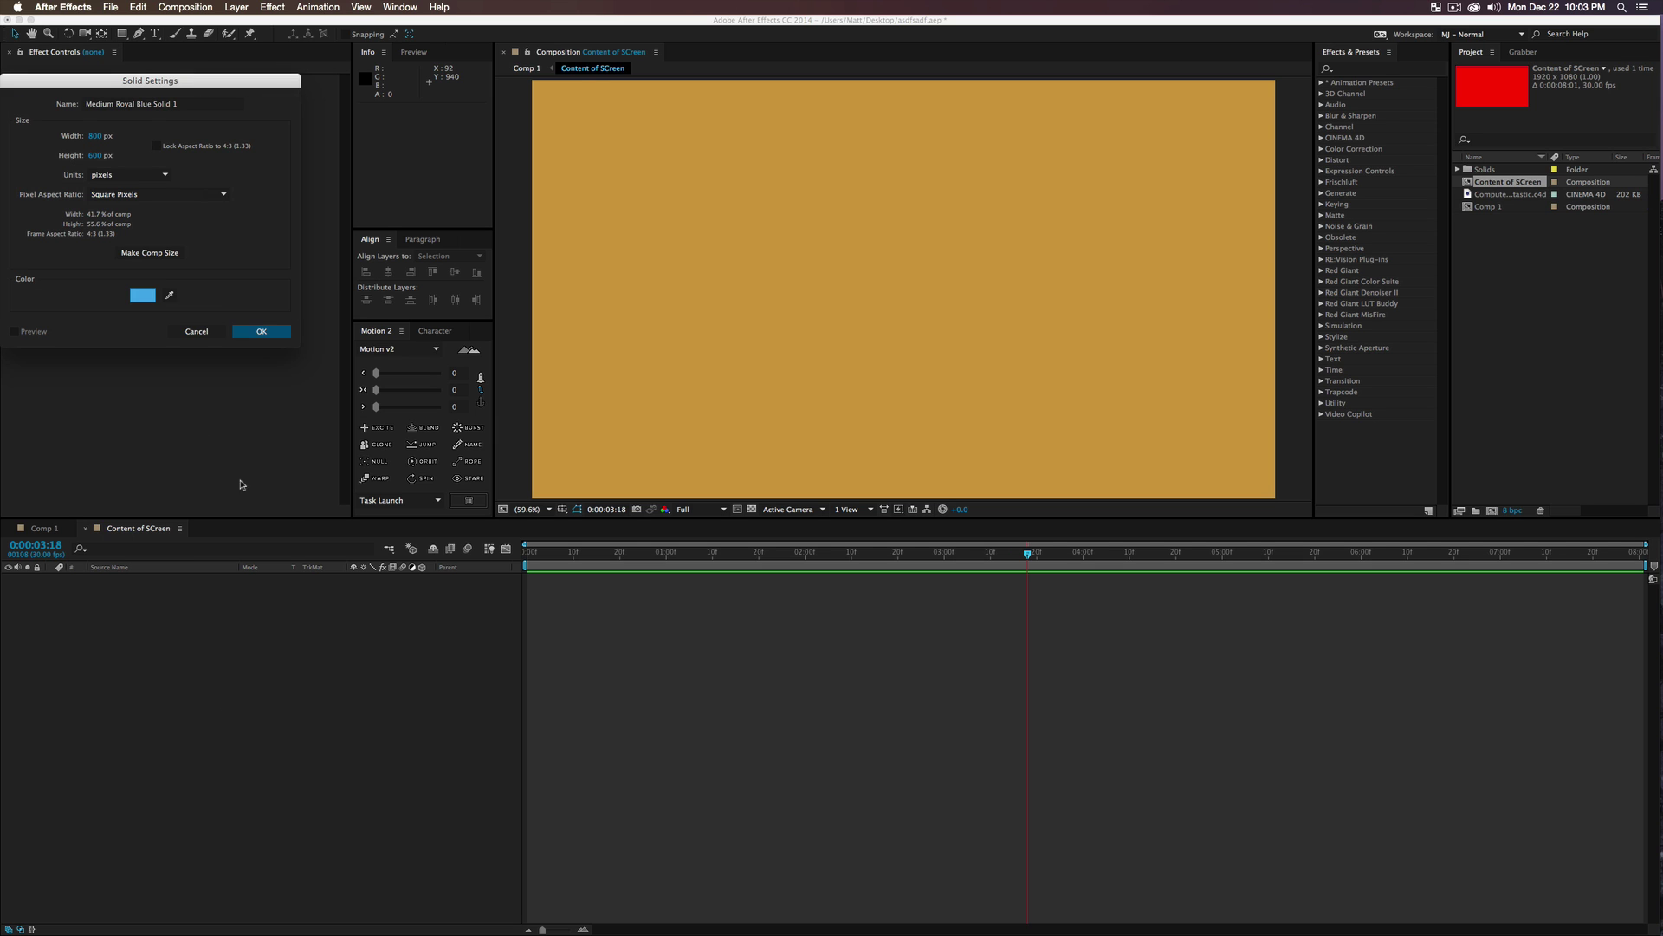
click(284, 332)
click(260, 331)
click(849, 384)
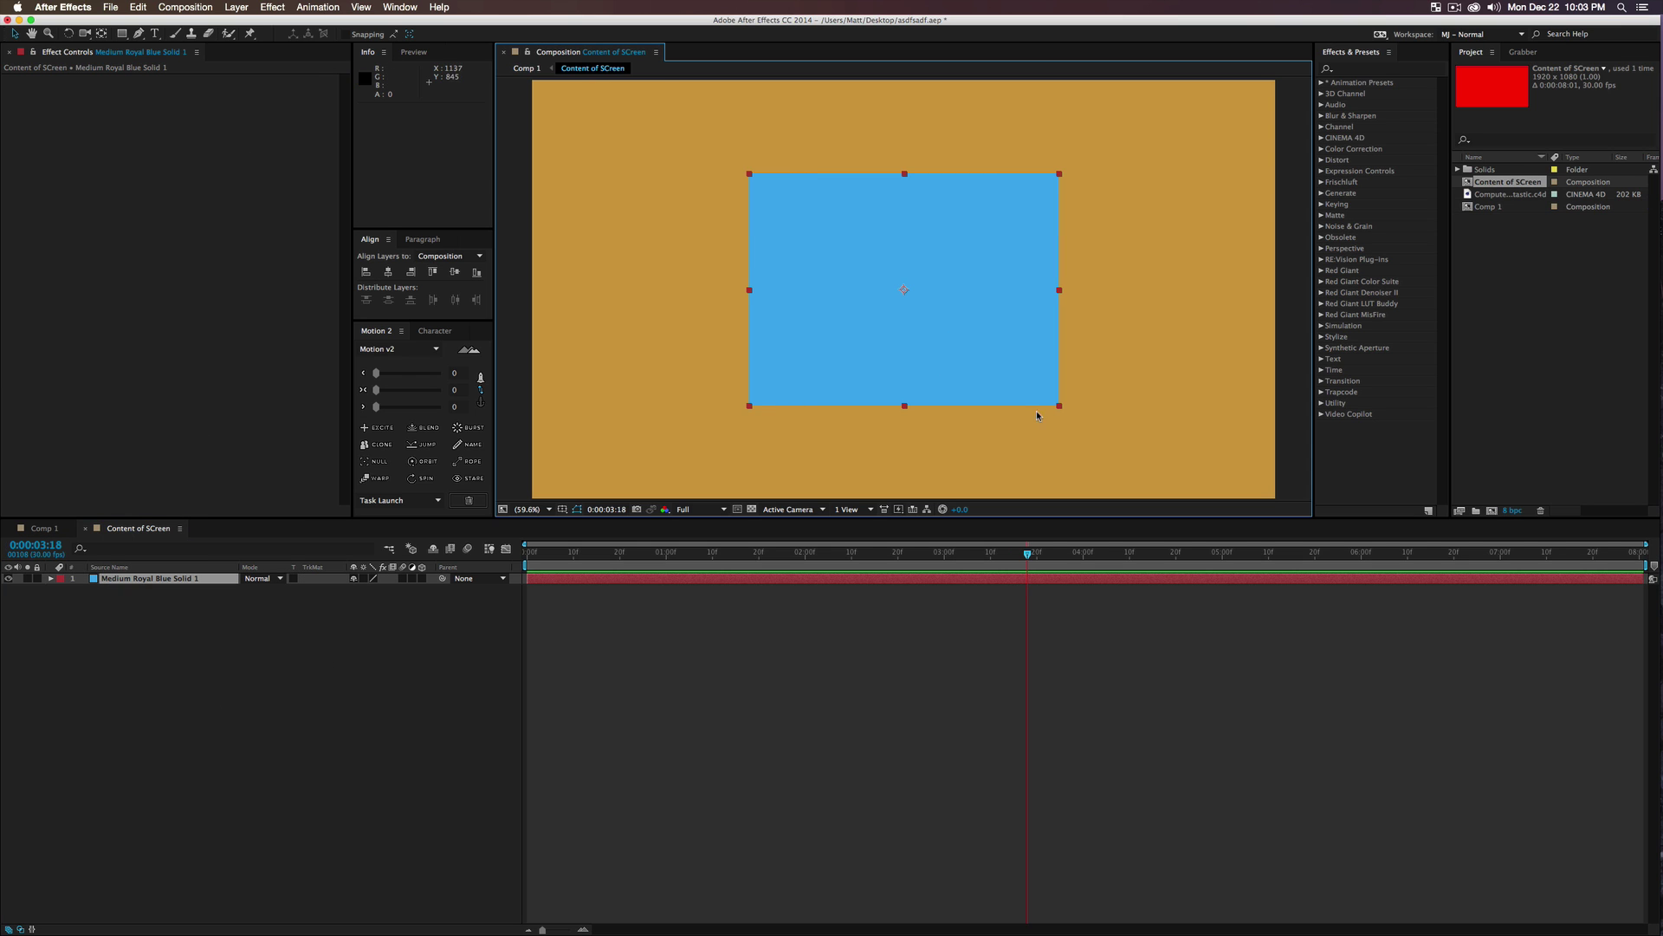
key(super+alt+f)
click(468, 717)
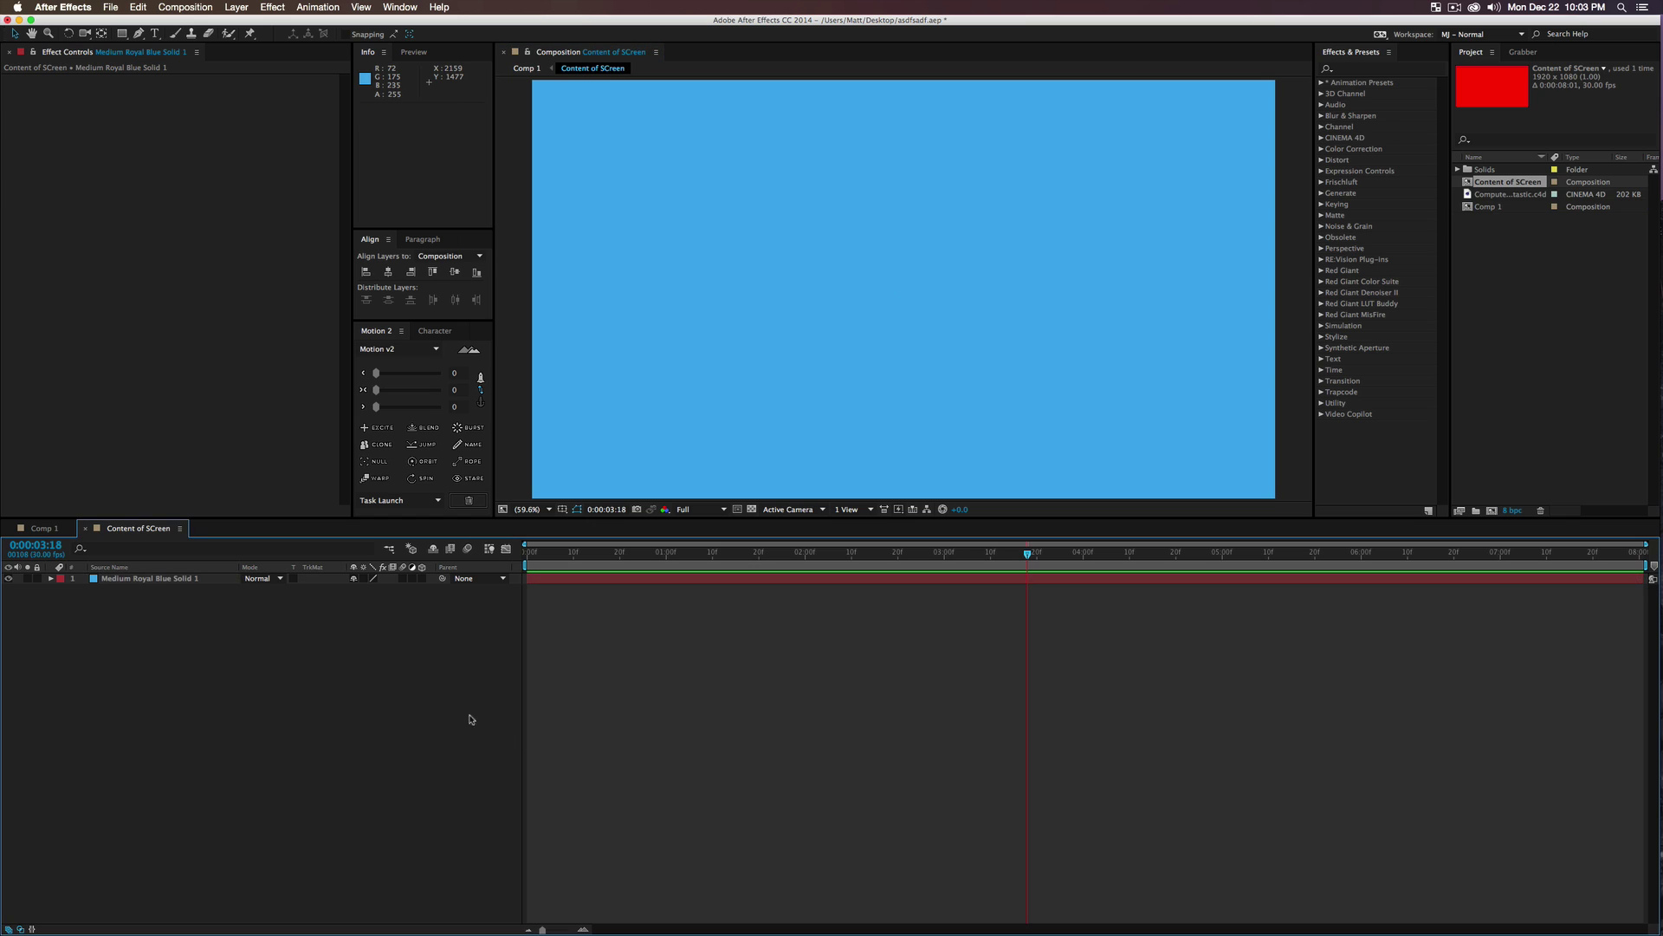
- Add paragraph text 'did this work?', centred, enlarged from 42 px to 188 px
key(super+t)
drag(612, 171, 1219, 425)
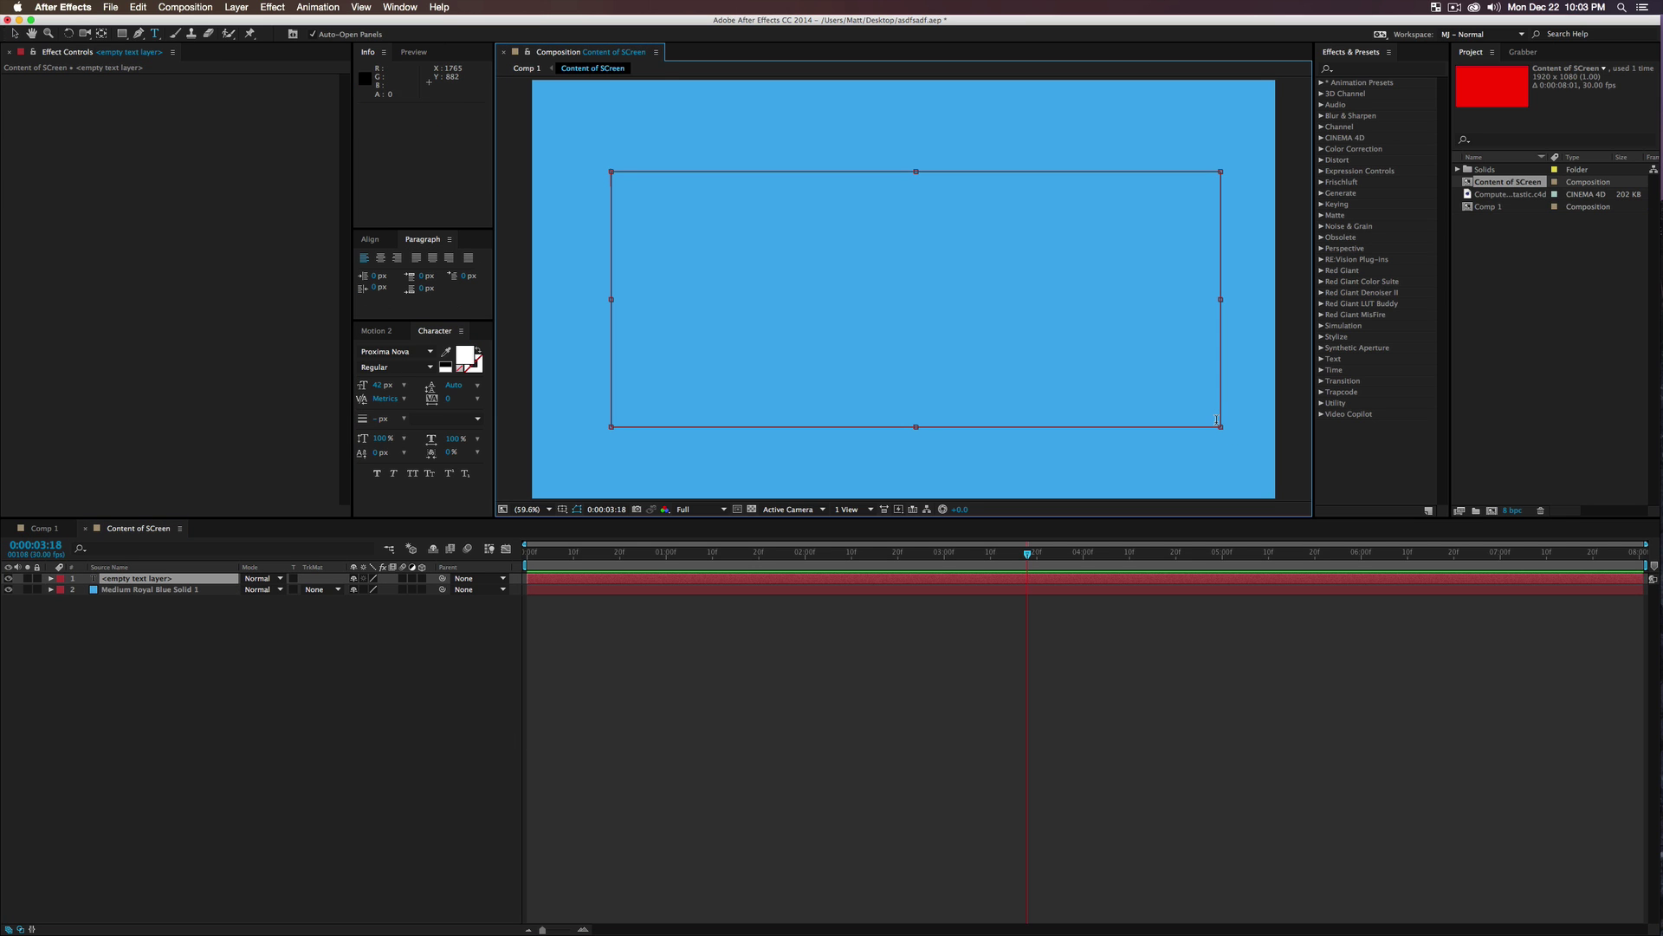
text(did this work?)
key(super+a)
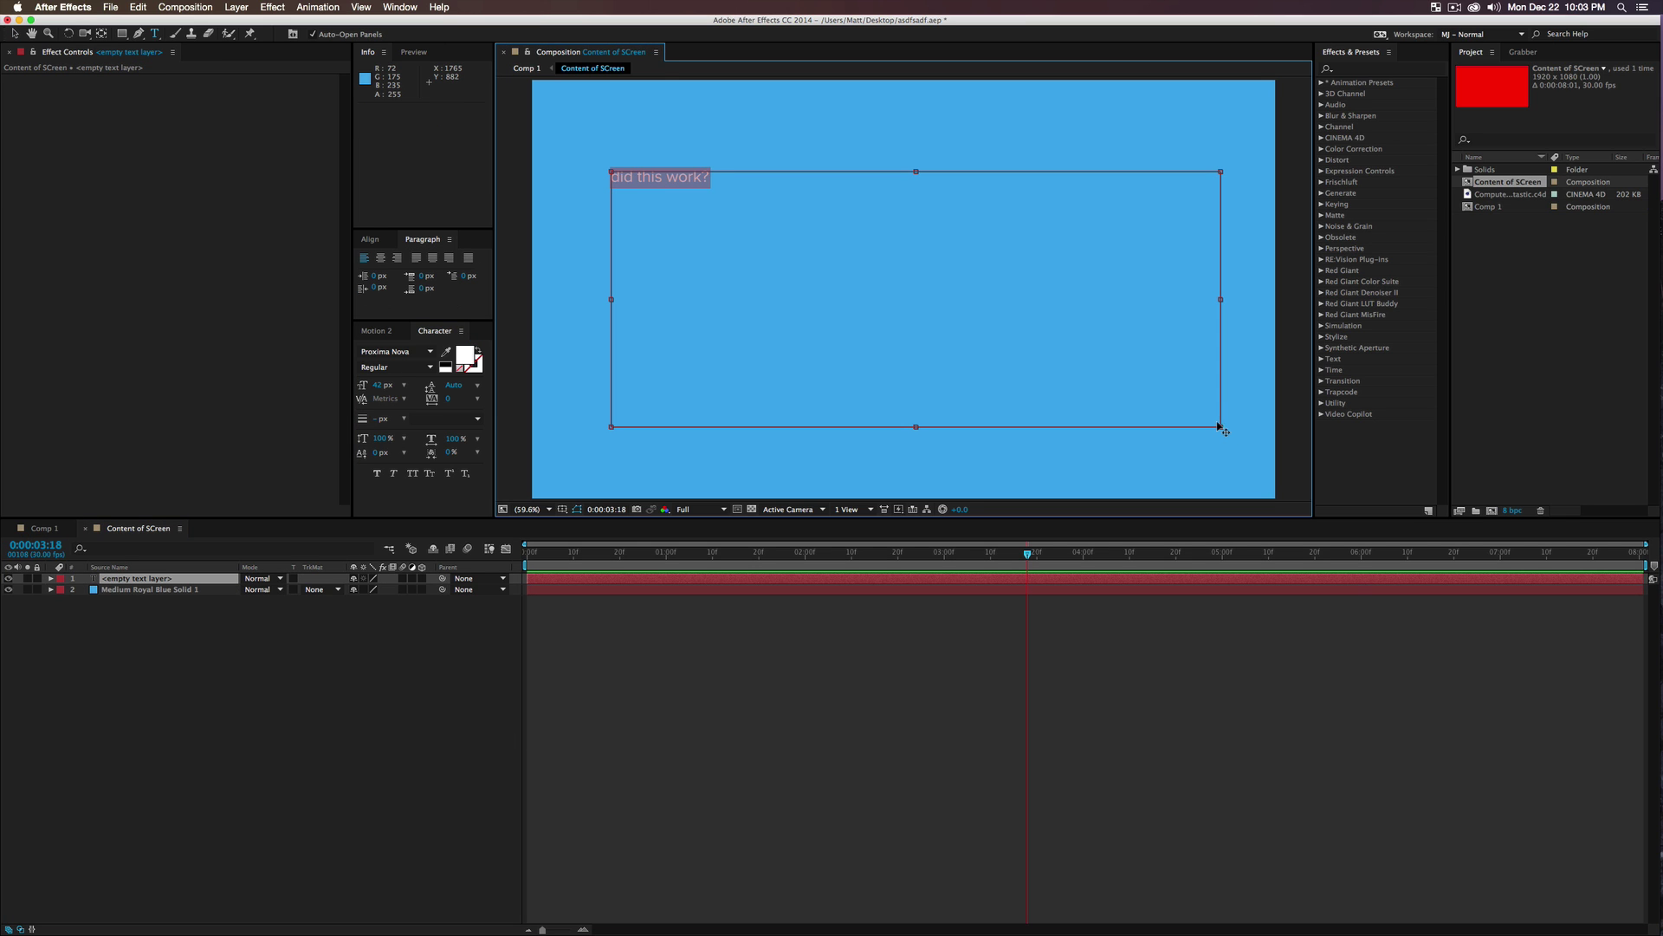
click(381, 257)
drag(376, 388, 473, 389)
click(337, 637)
- Commit the text edit and return to Comp 1
key(super+t)
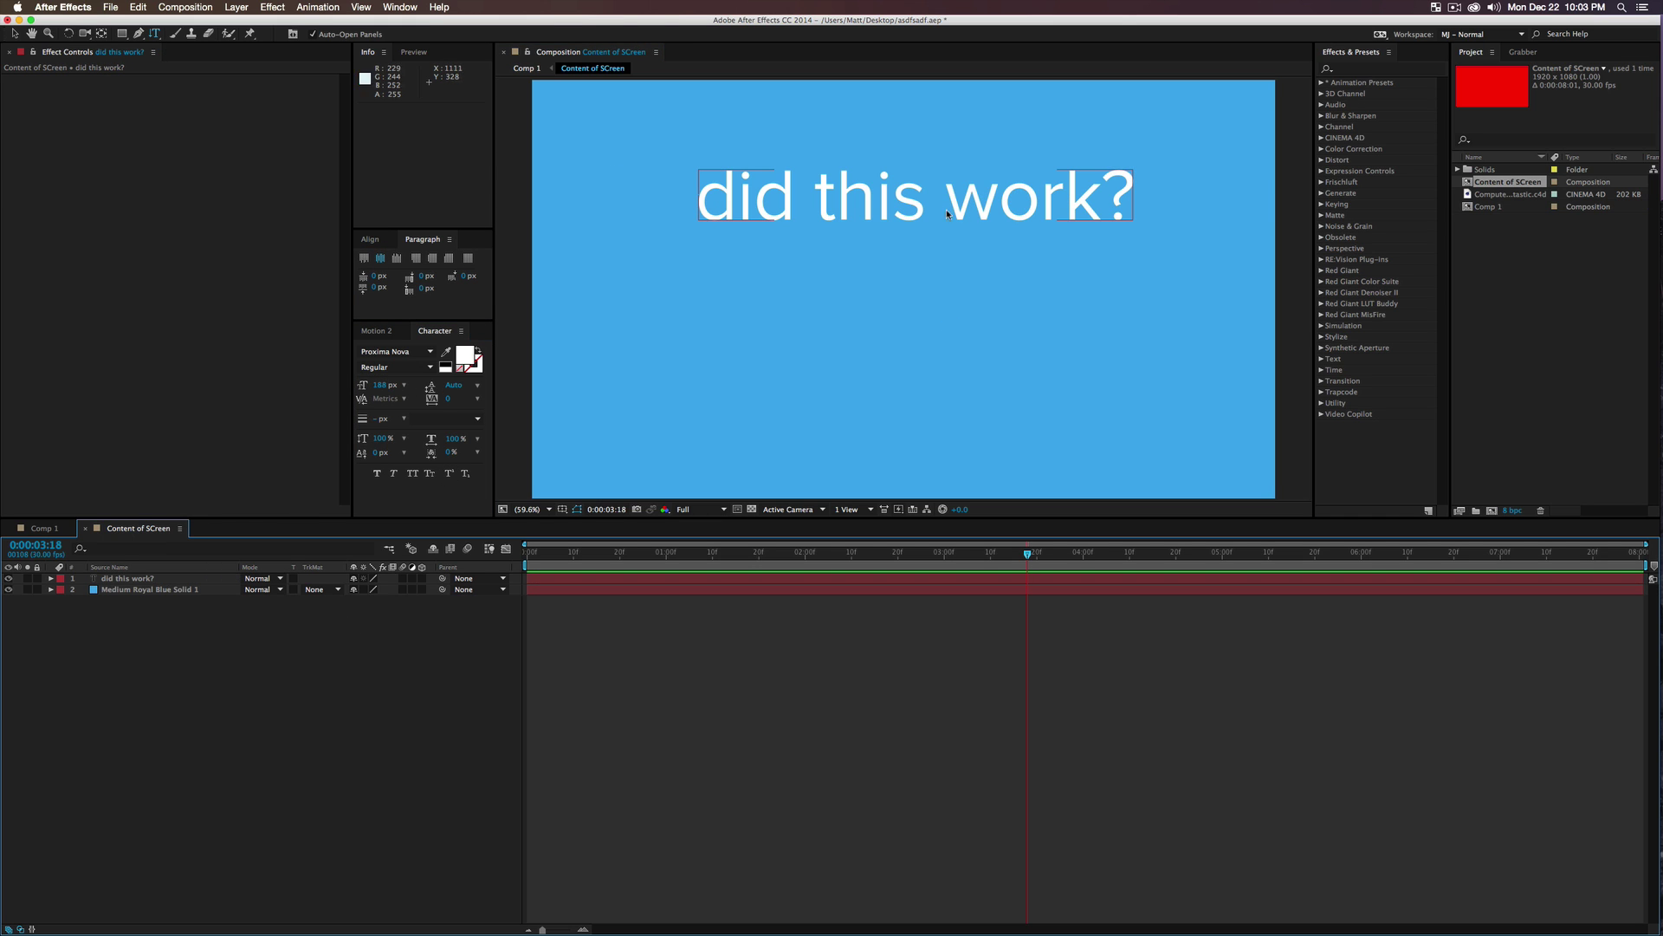
double_click(928, 220)
click(334, 754)
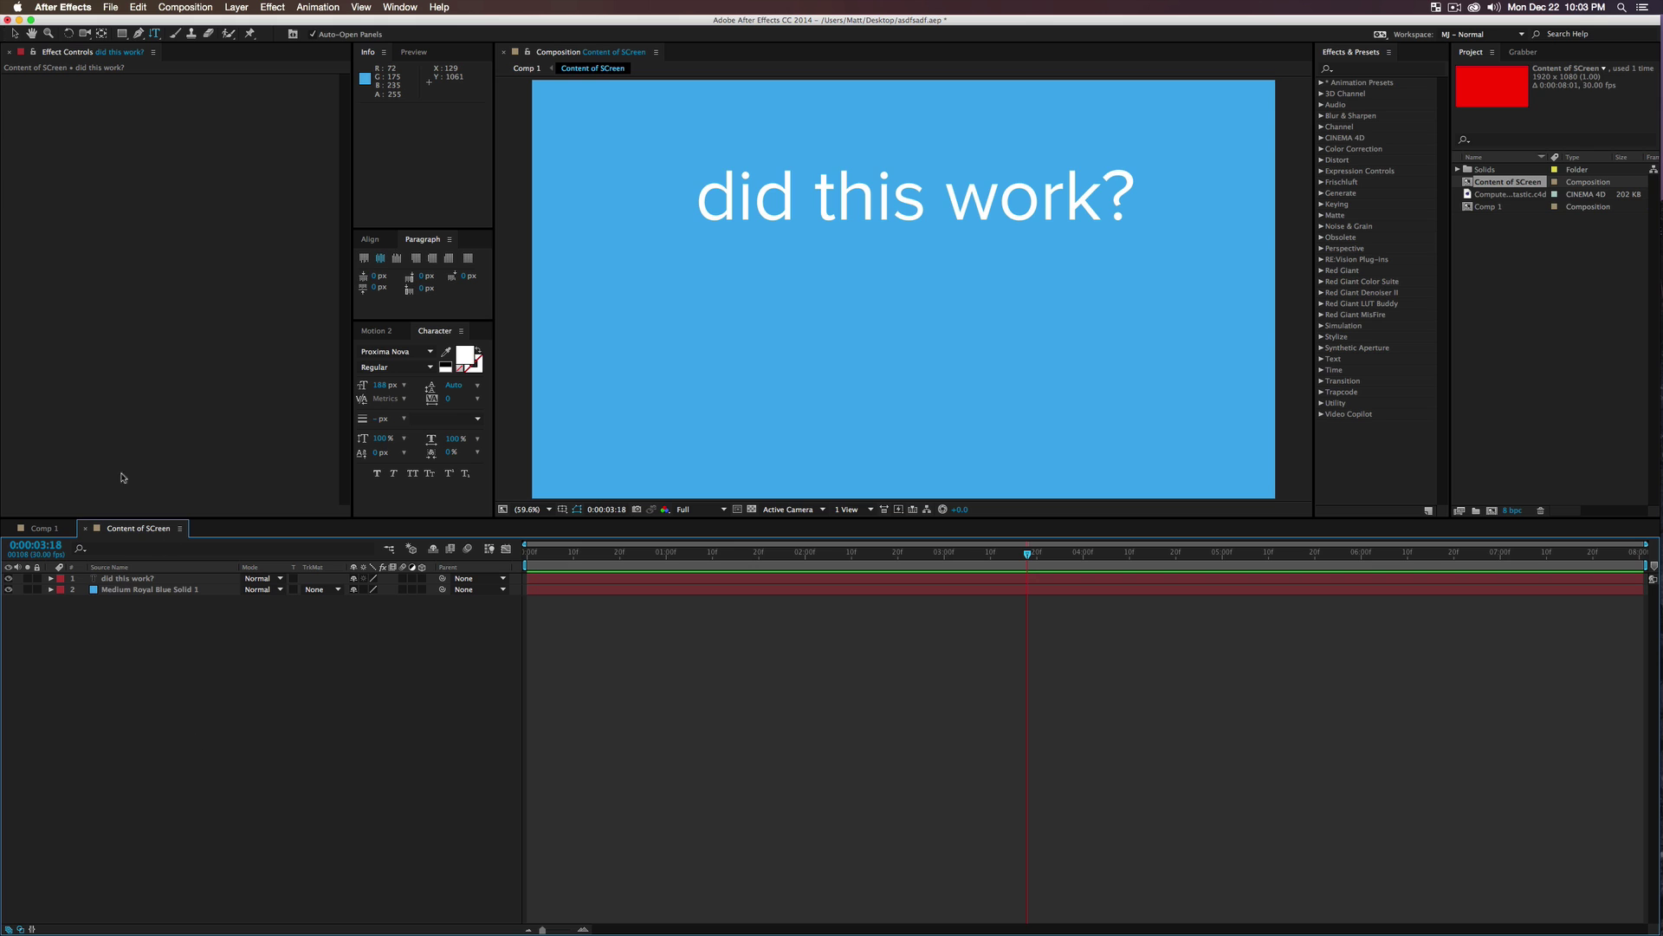
click(68, 531)
click(319, 765)
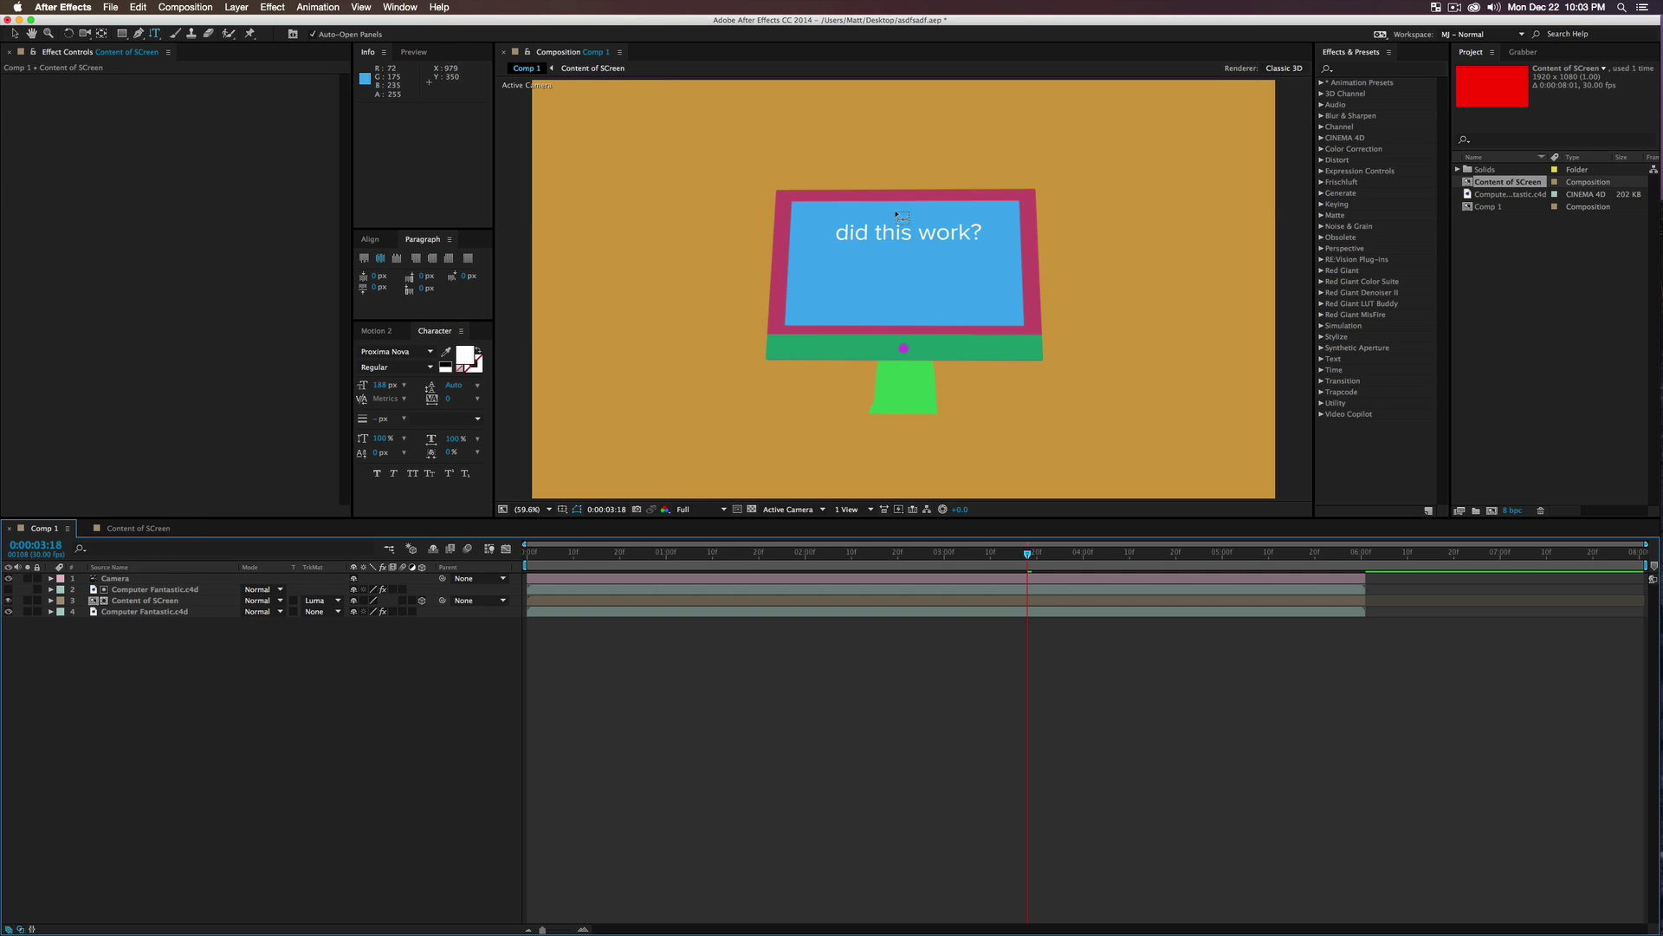
click(824, 553)
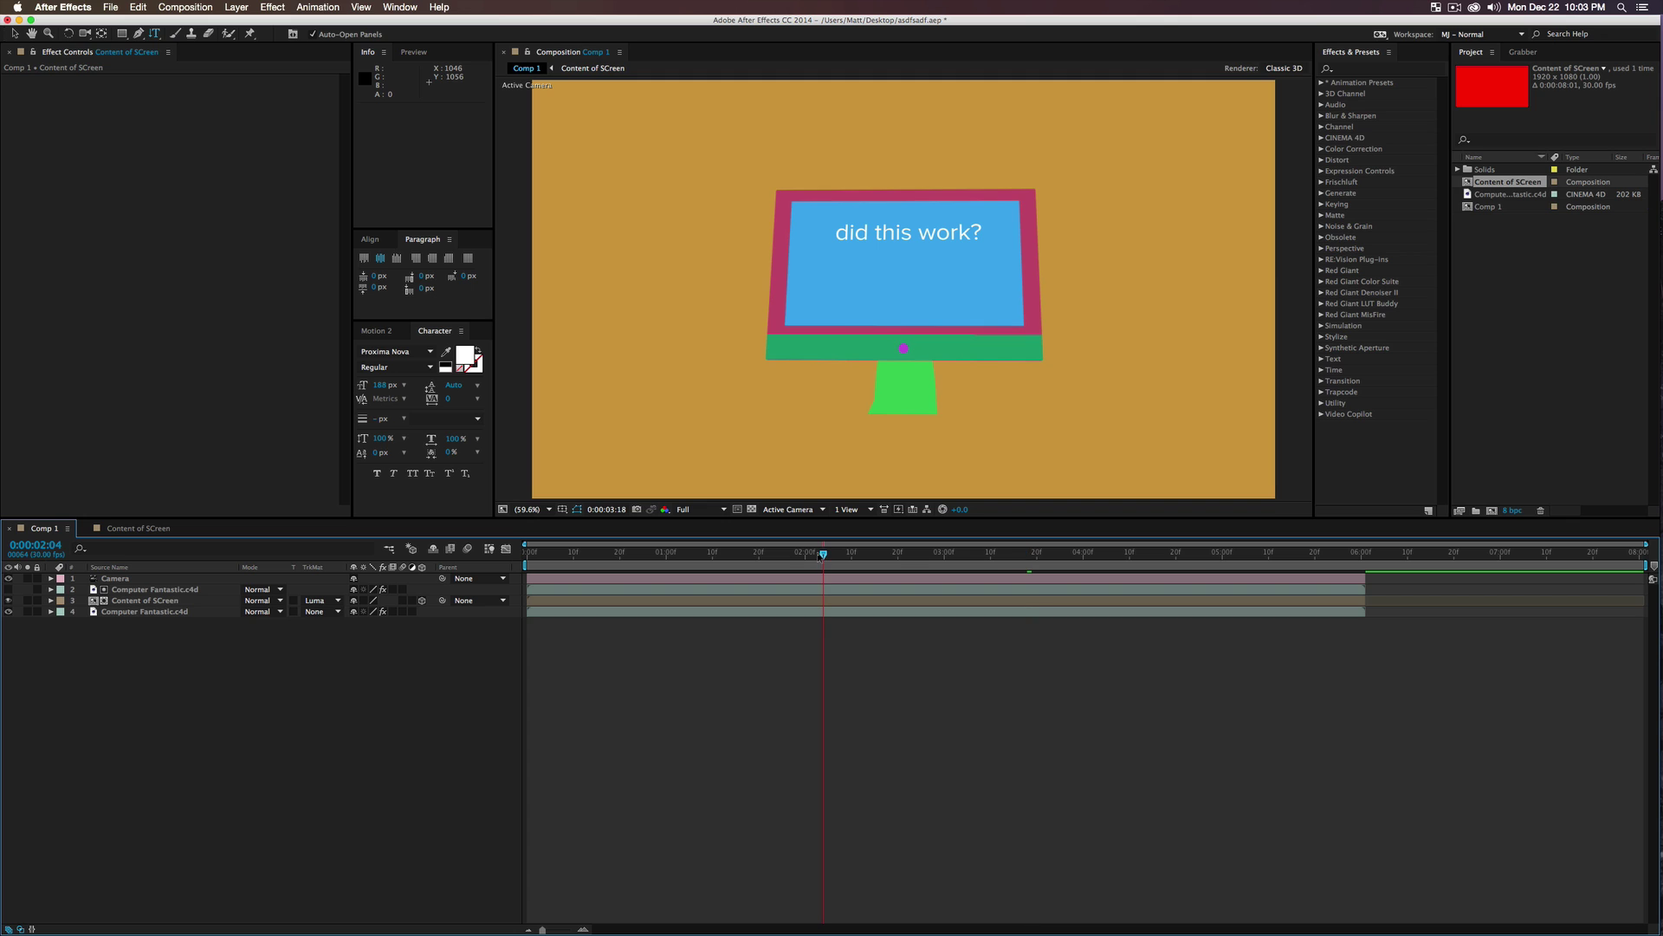
drag(821, 555, 787, 554)
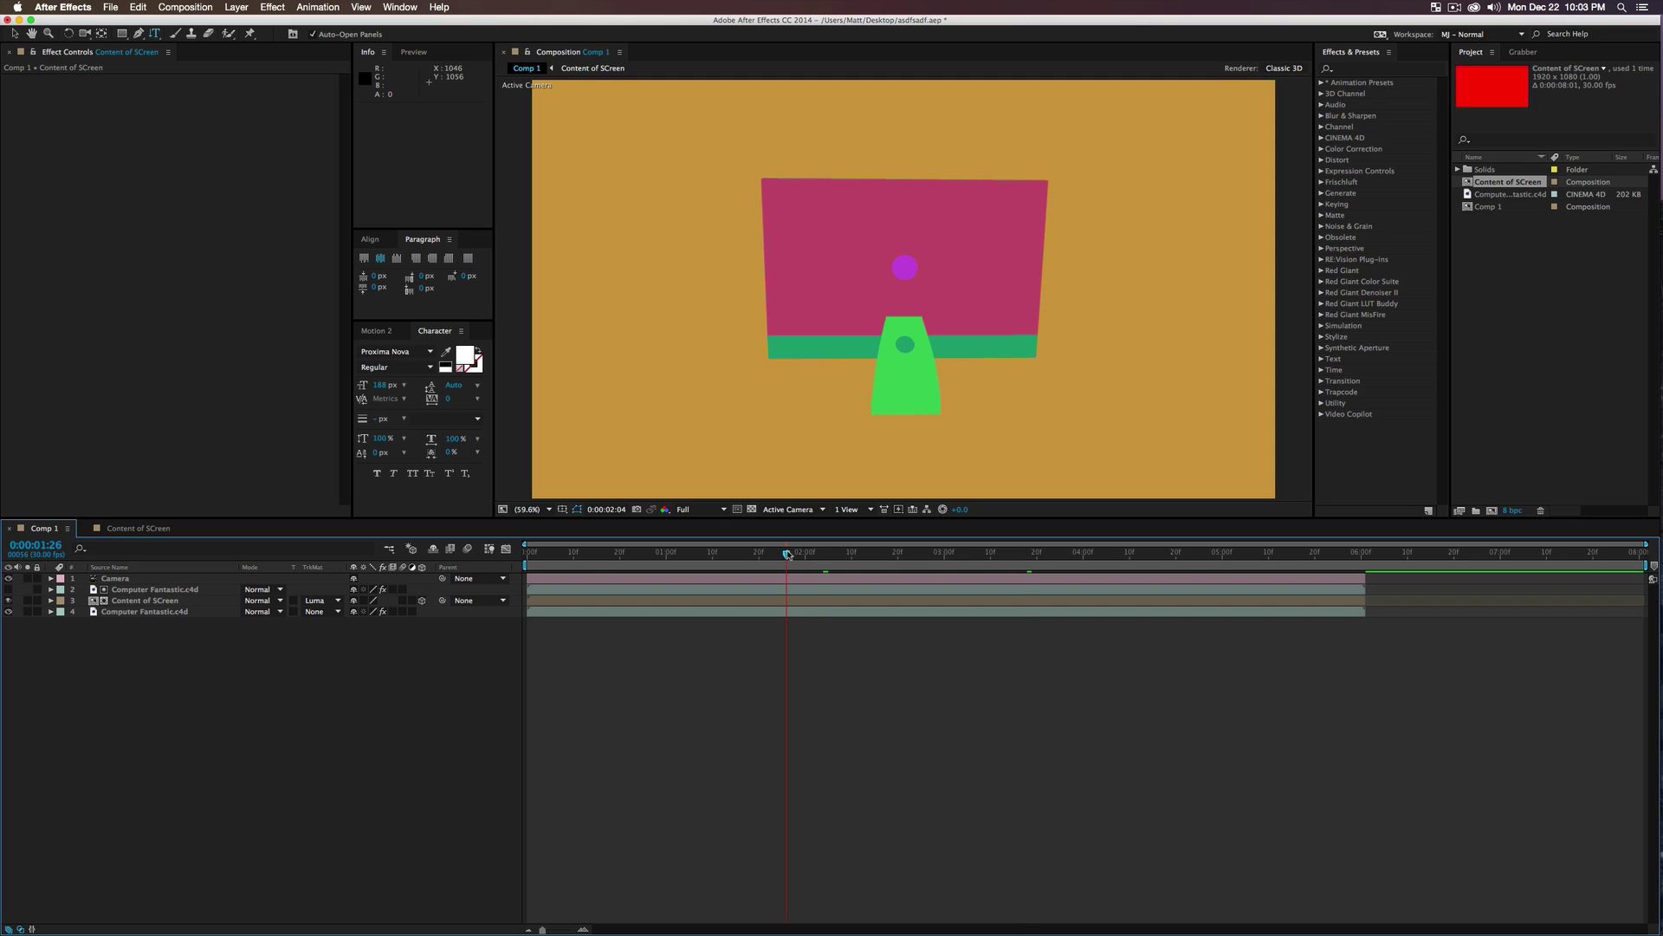
click(861, 557)
click(916, 557)
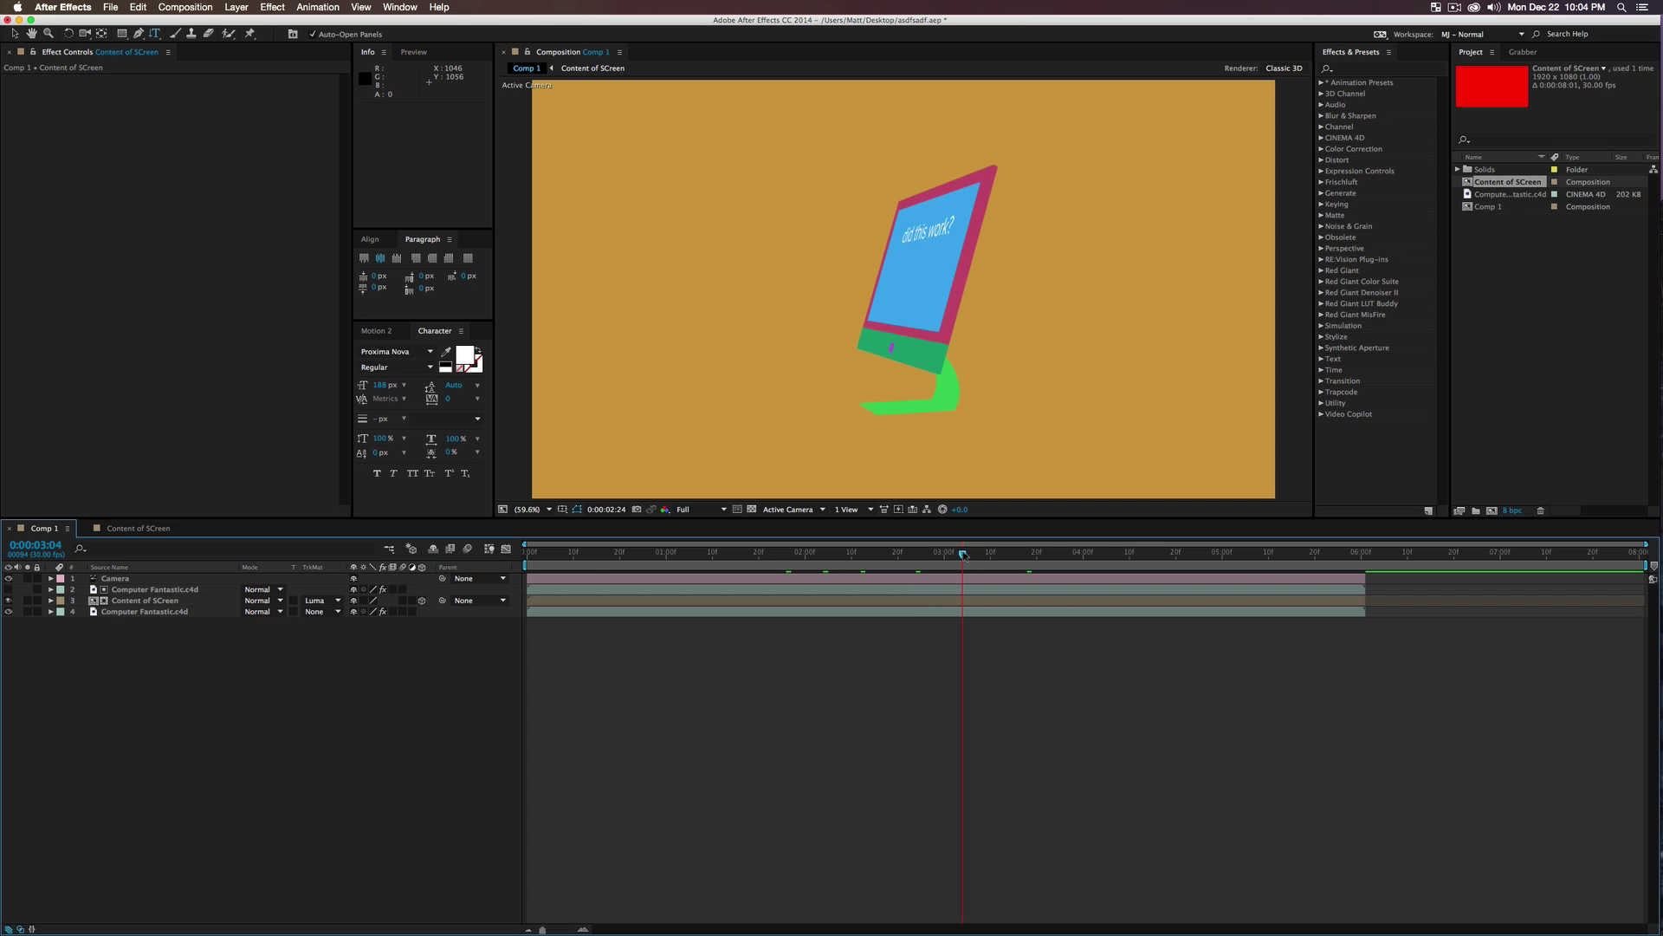
drag(963, 555, 986, 555)
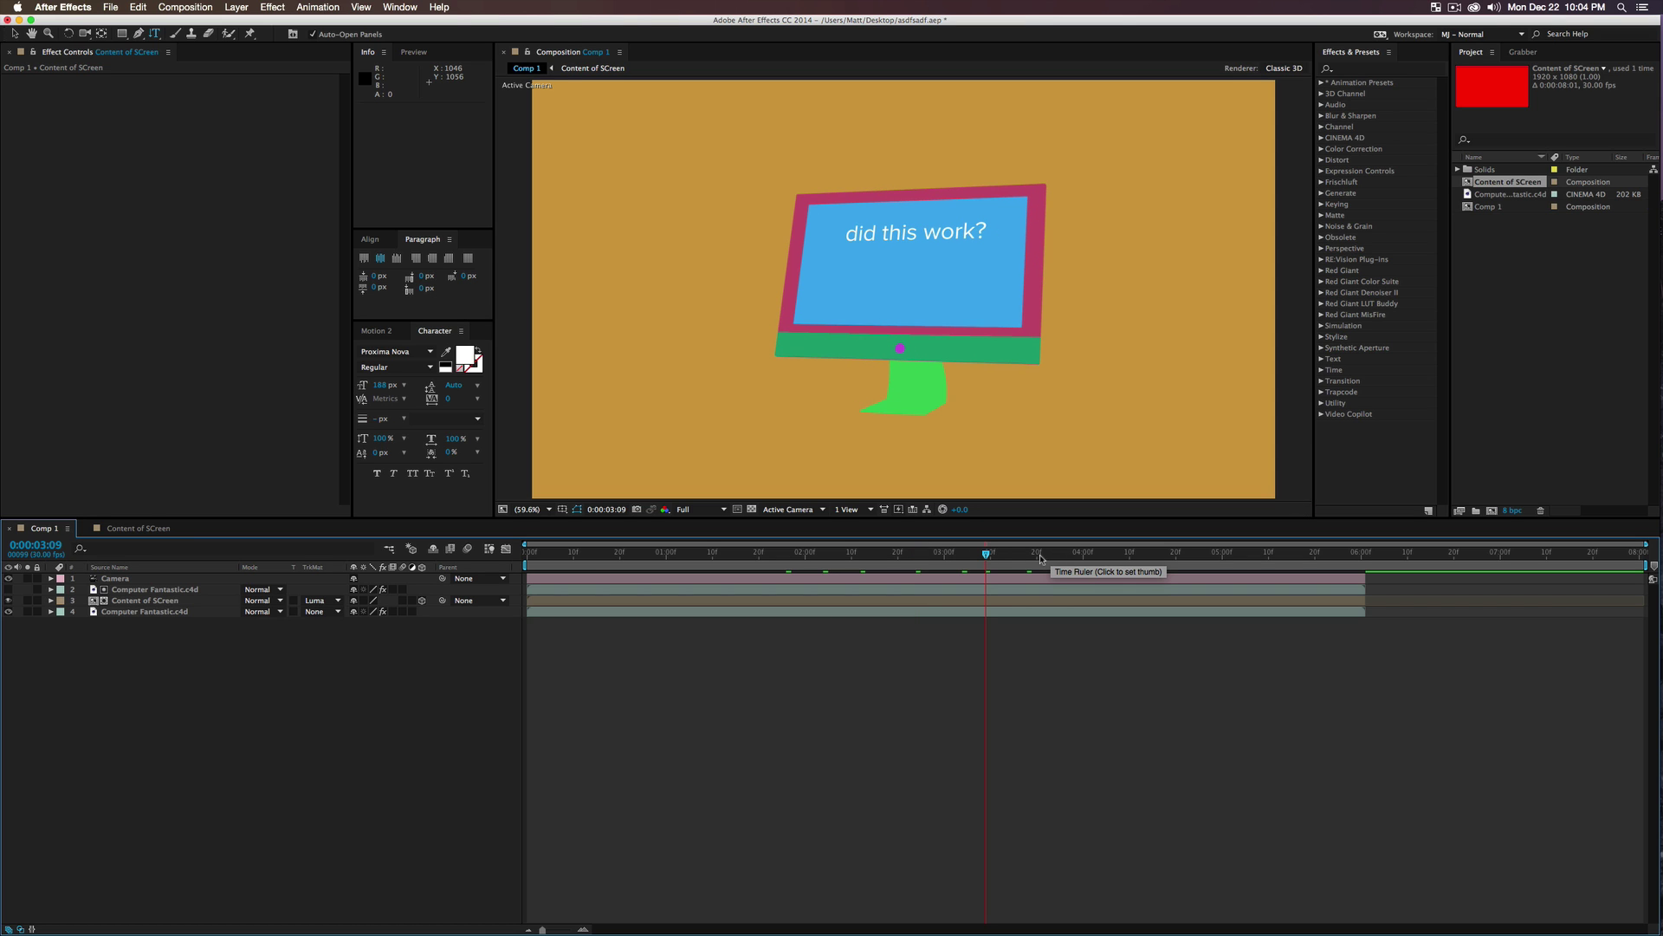
click(1041, 555)
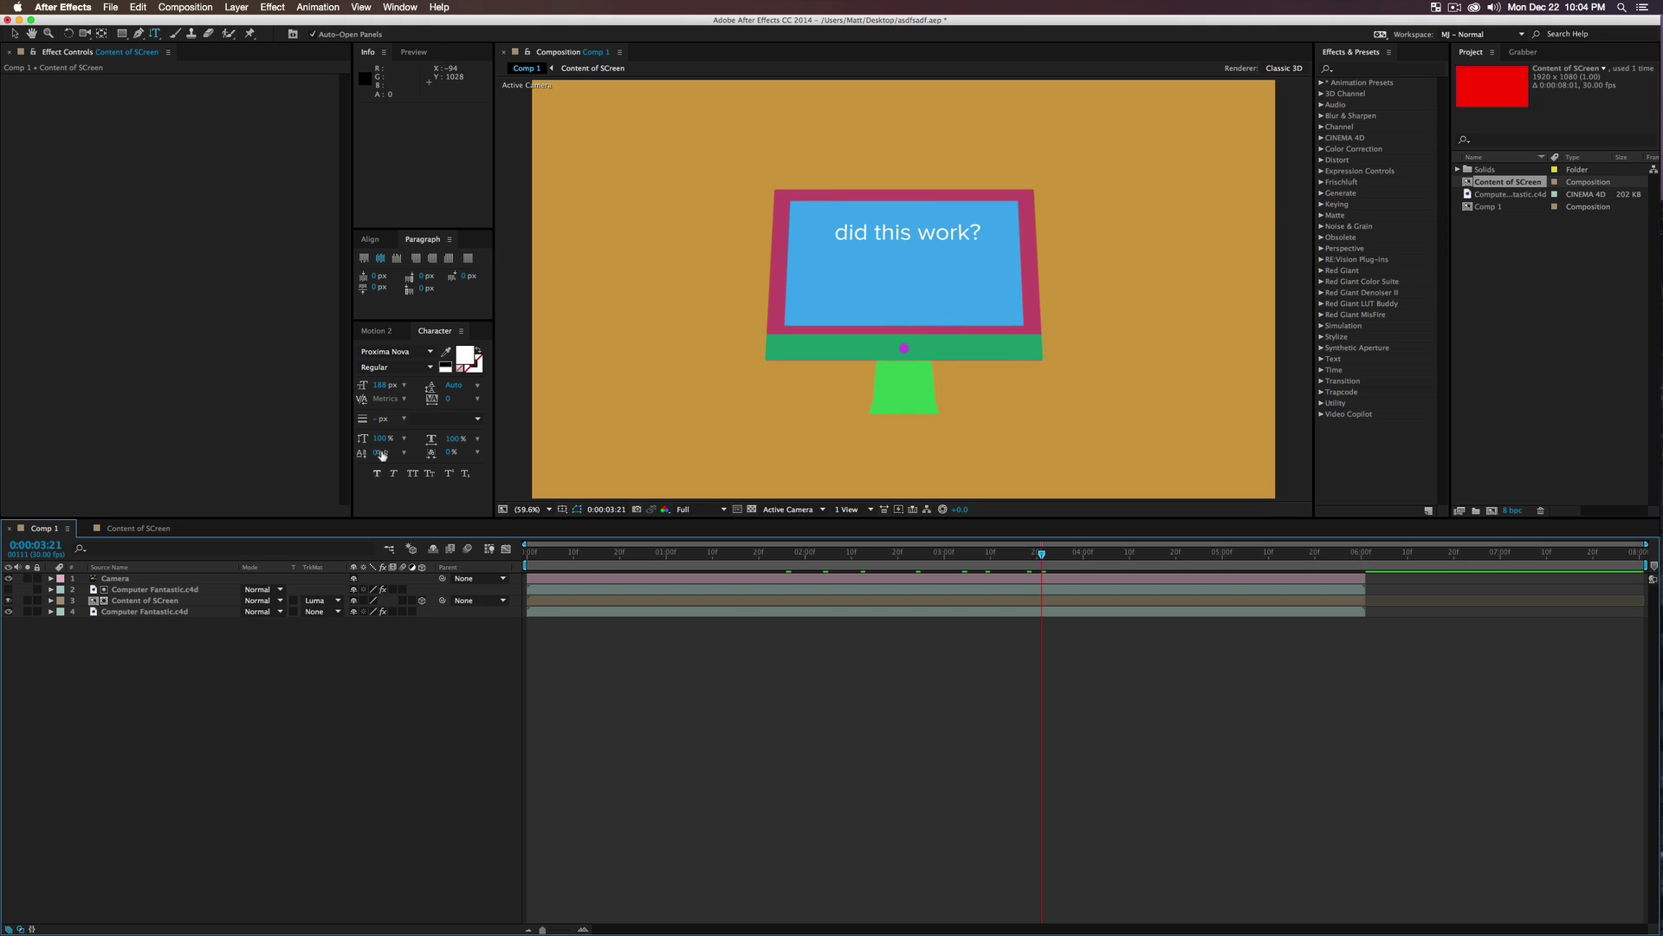